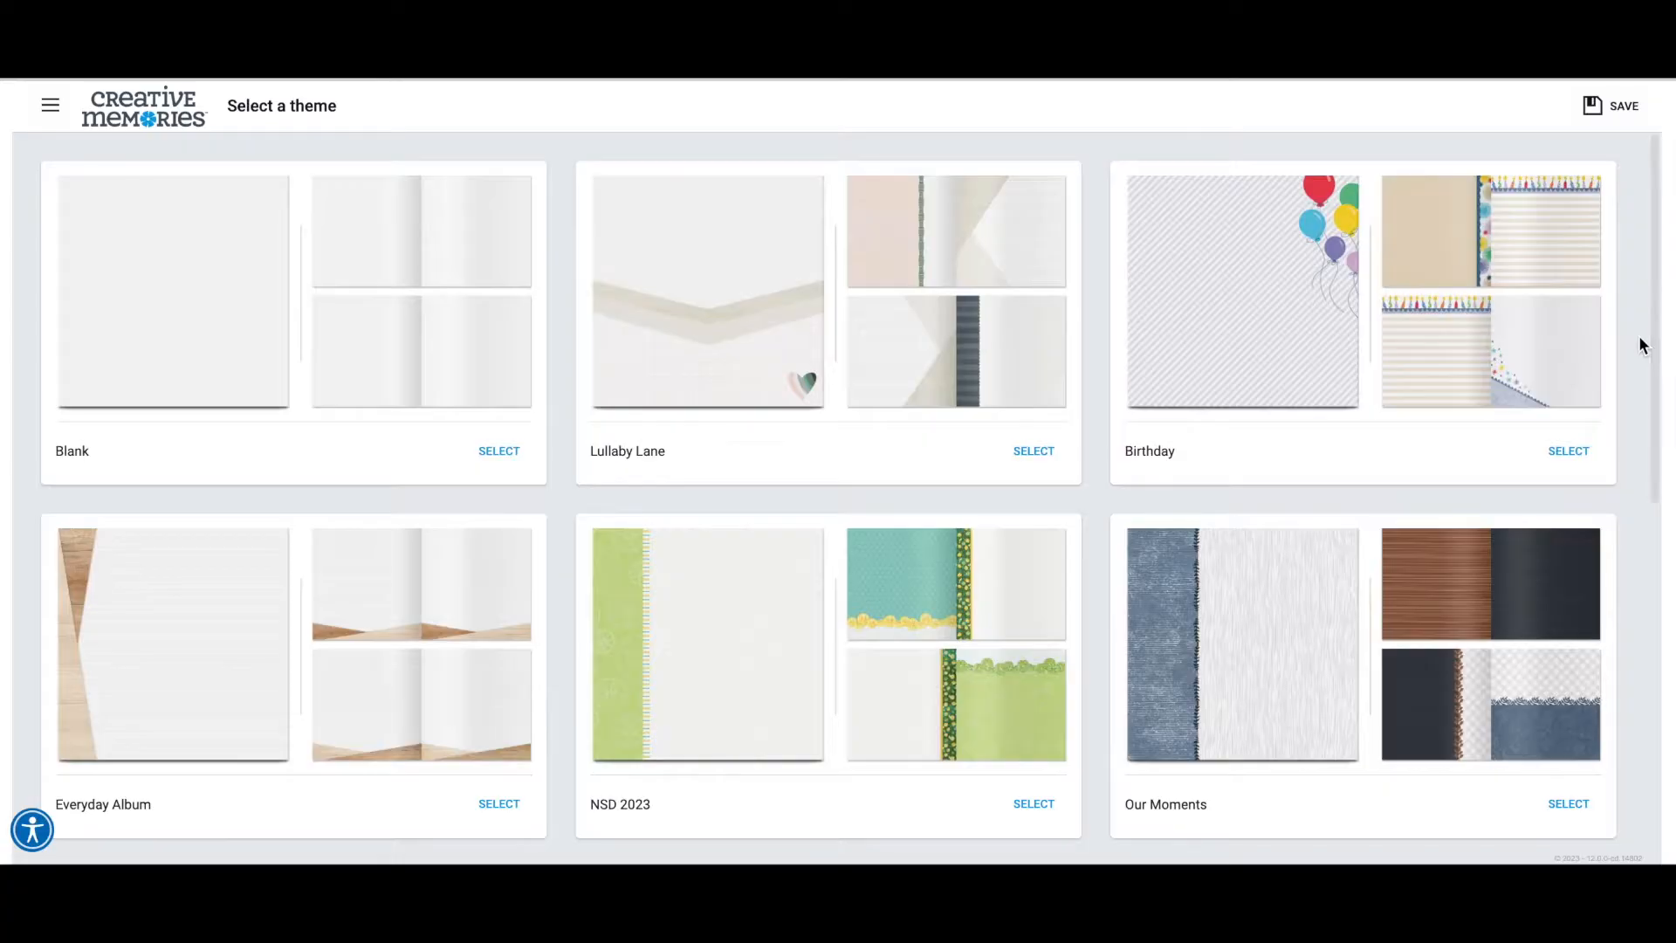
Start the album with the Blank theme and skip choosing photos.
left_click(475, 454)
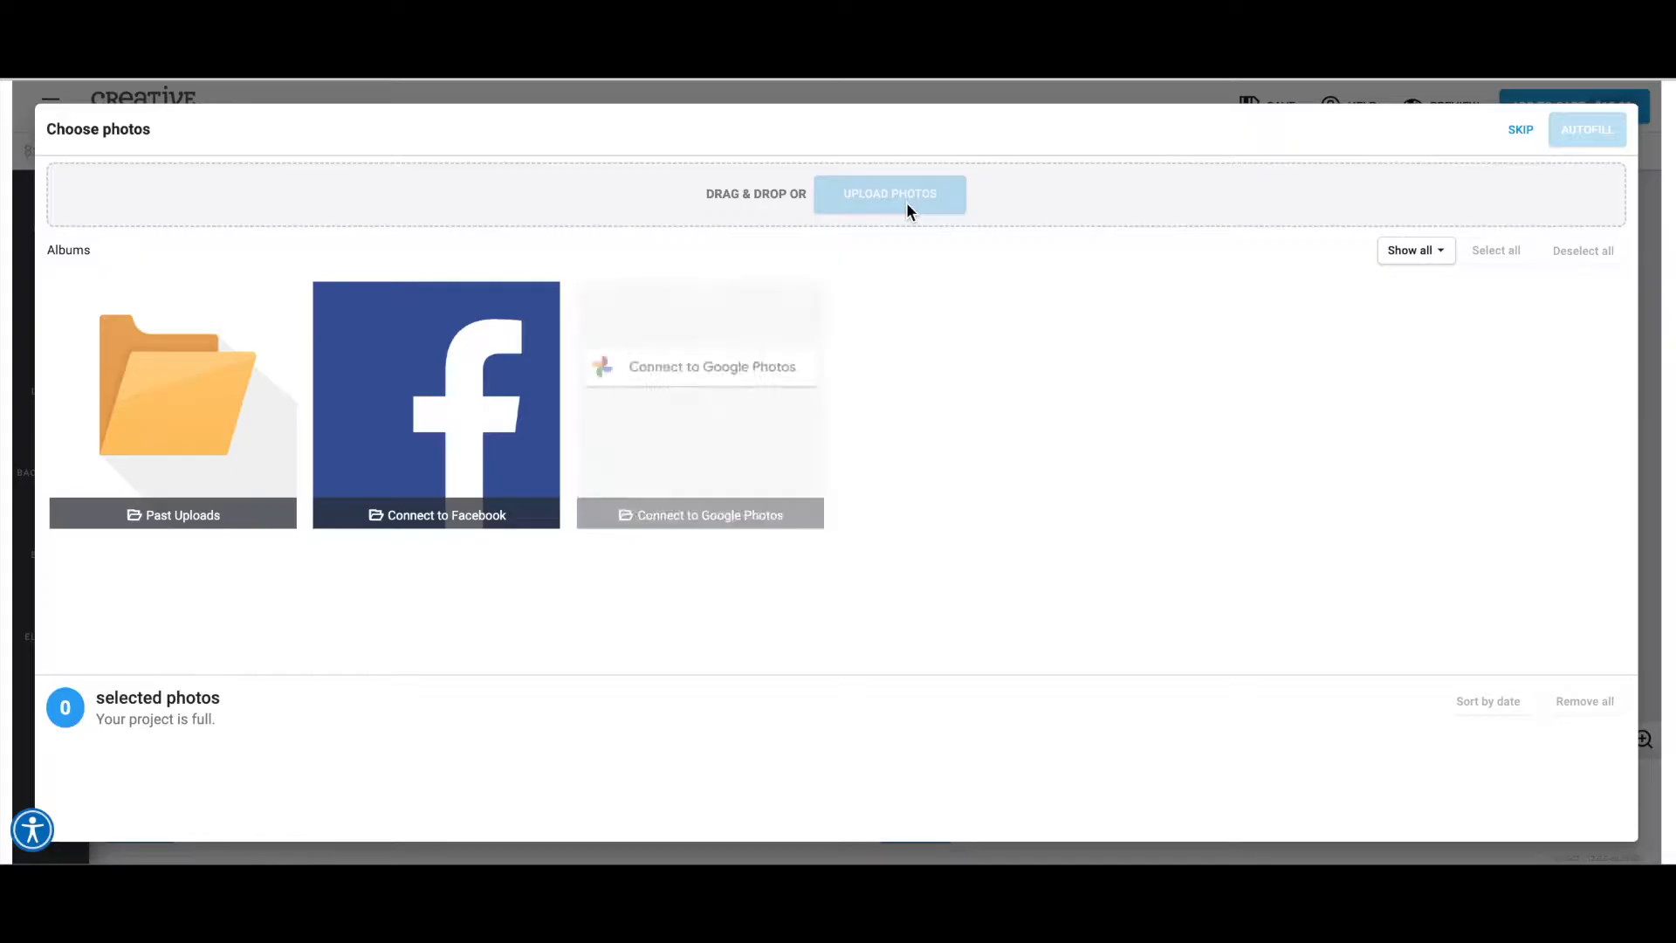
left_click(1521, 129)
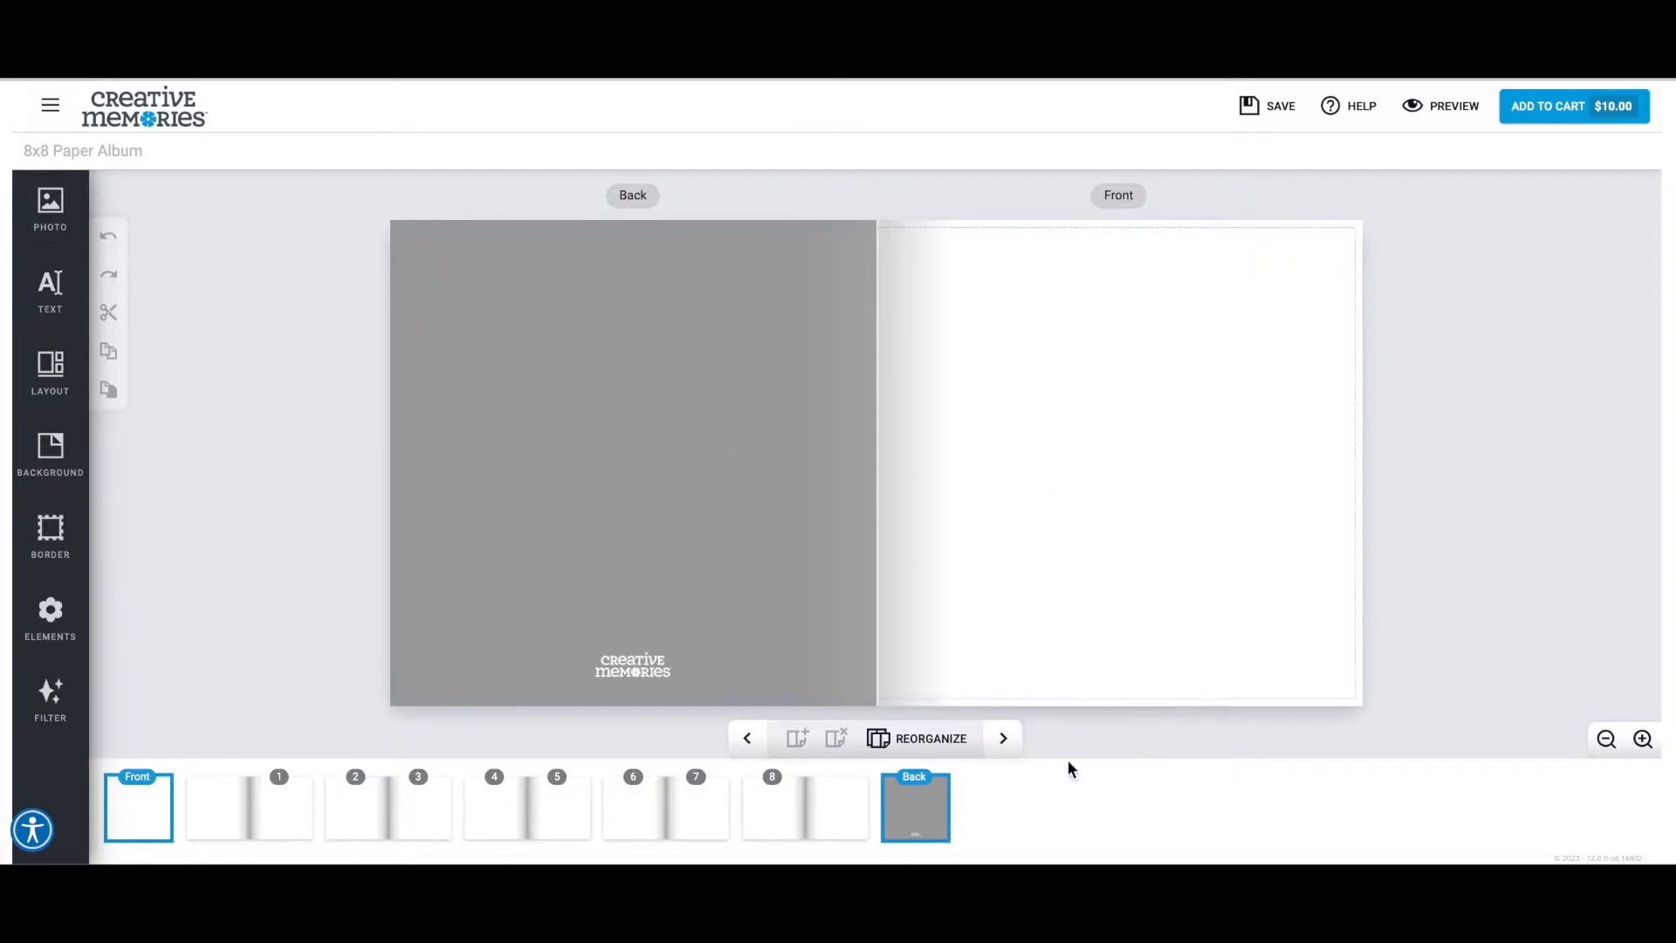
Page through the album's blank spreads, check the all-pages overview, and try a closer view of the cover.
left_click(1007, 742)
left_click(1006, 741)
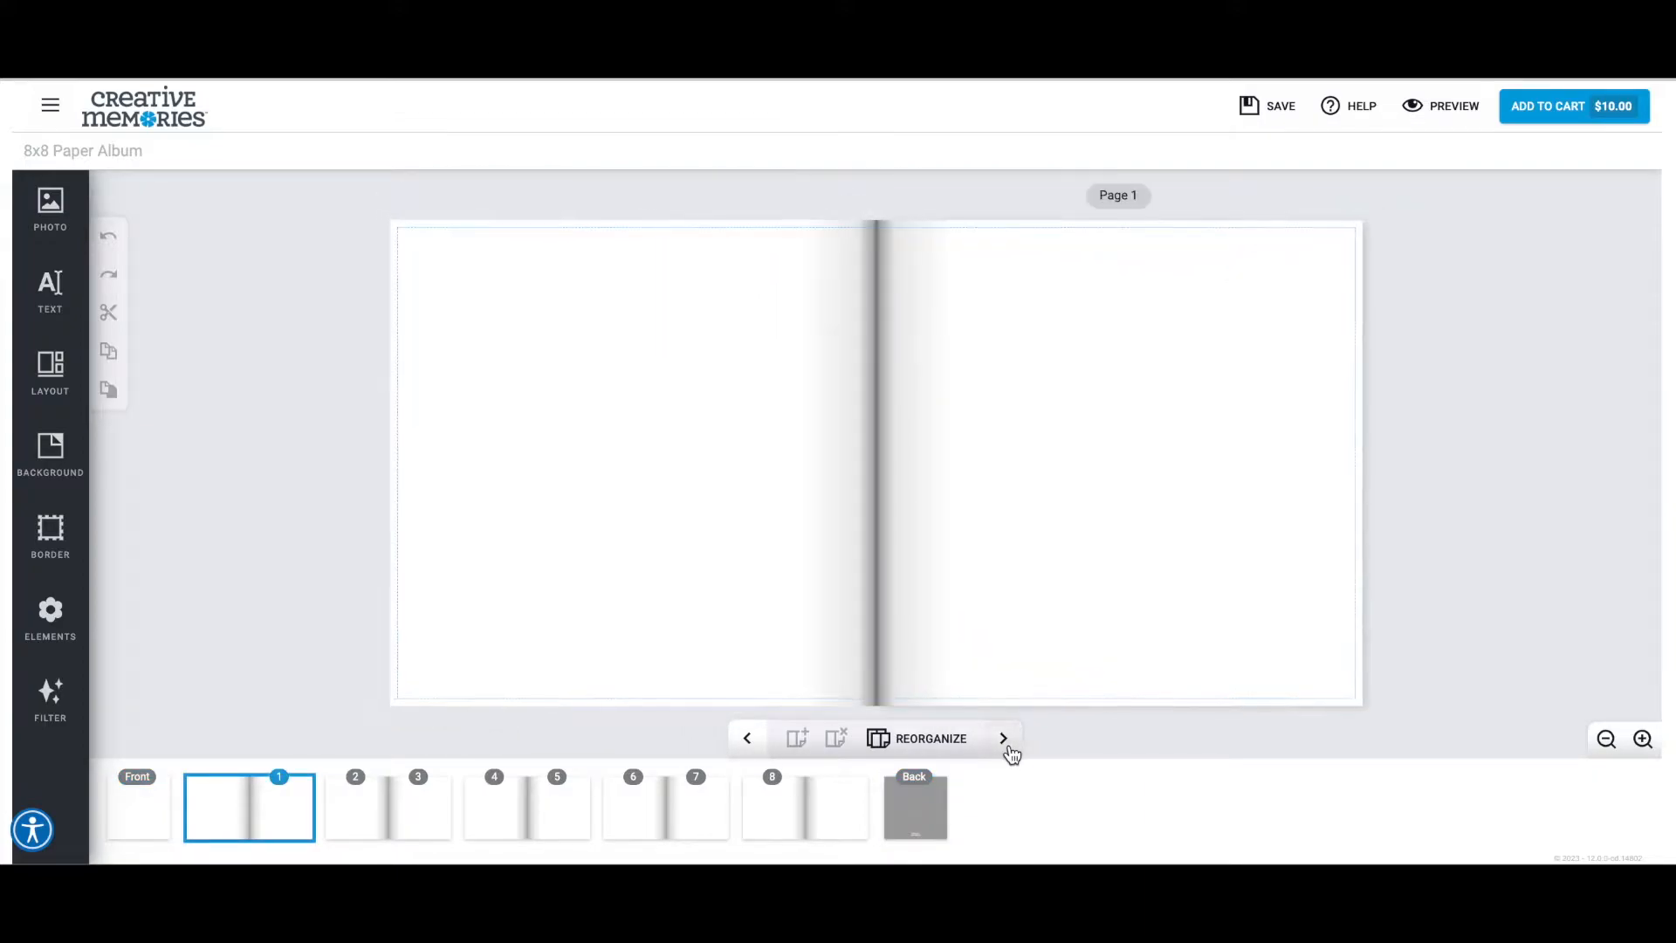
left_click(1009, 749)
left_click(1009, 749)
left_click(1009, 747)
left_click(1009, 747)
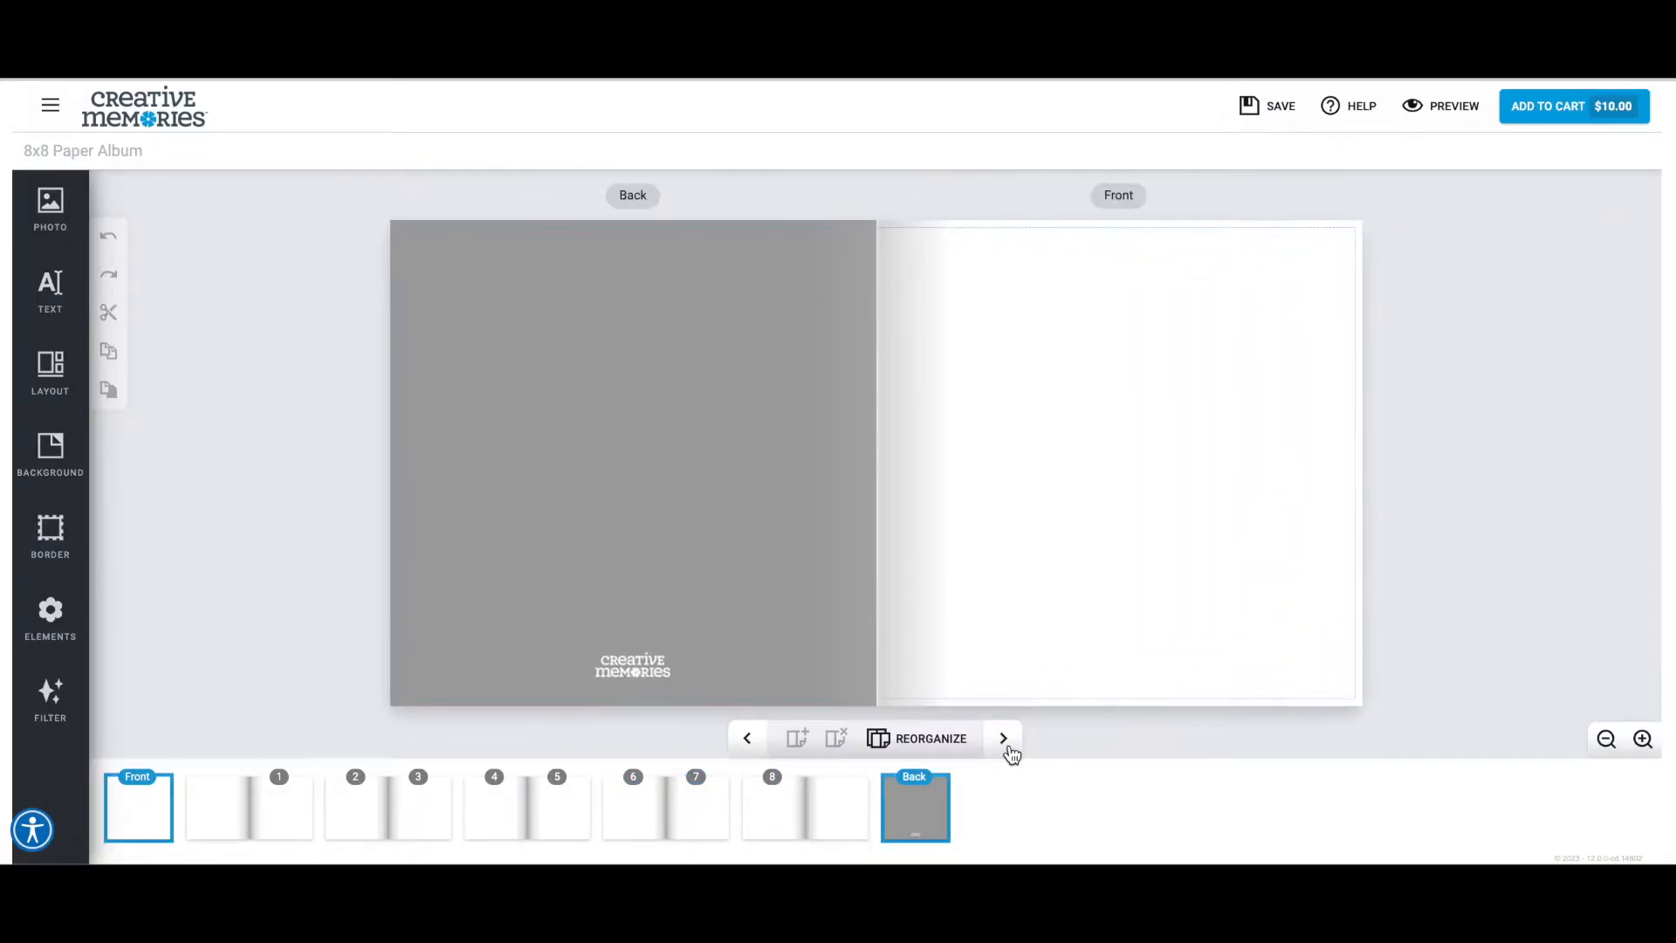
left_click(1607, 741)
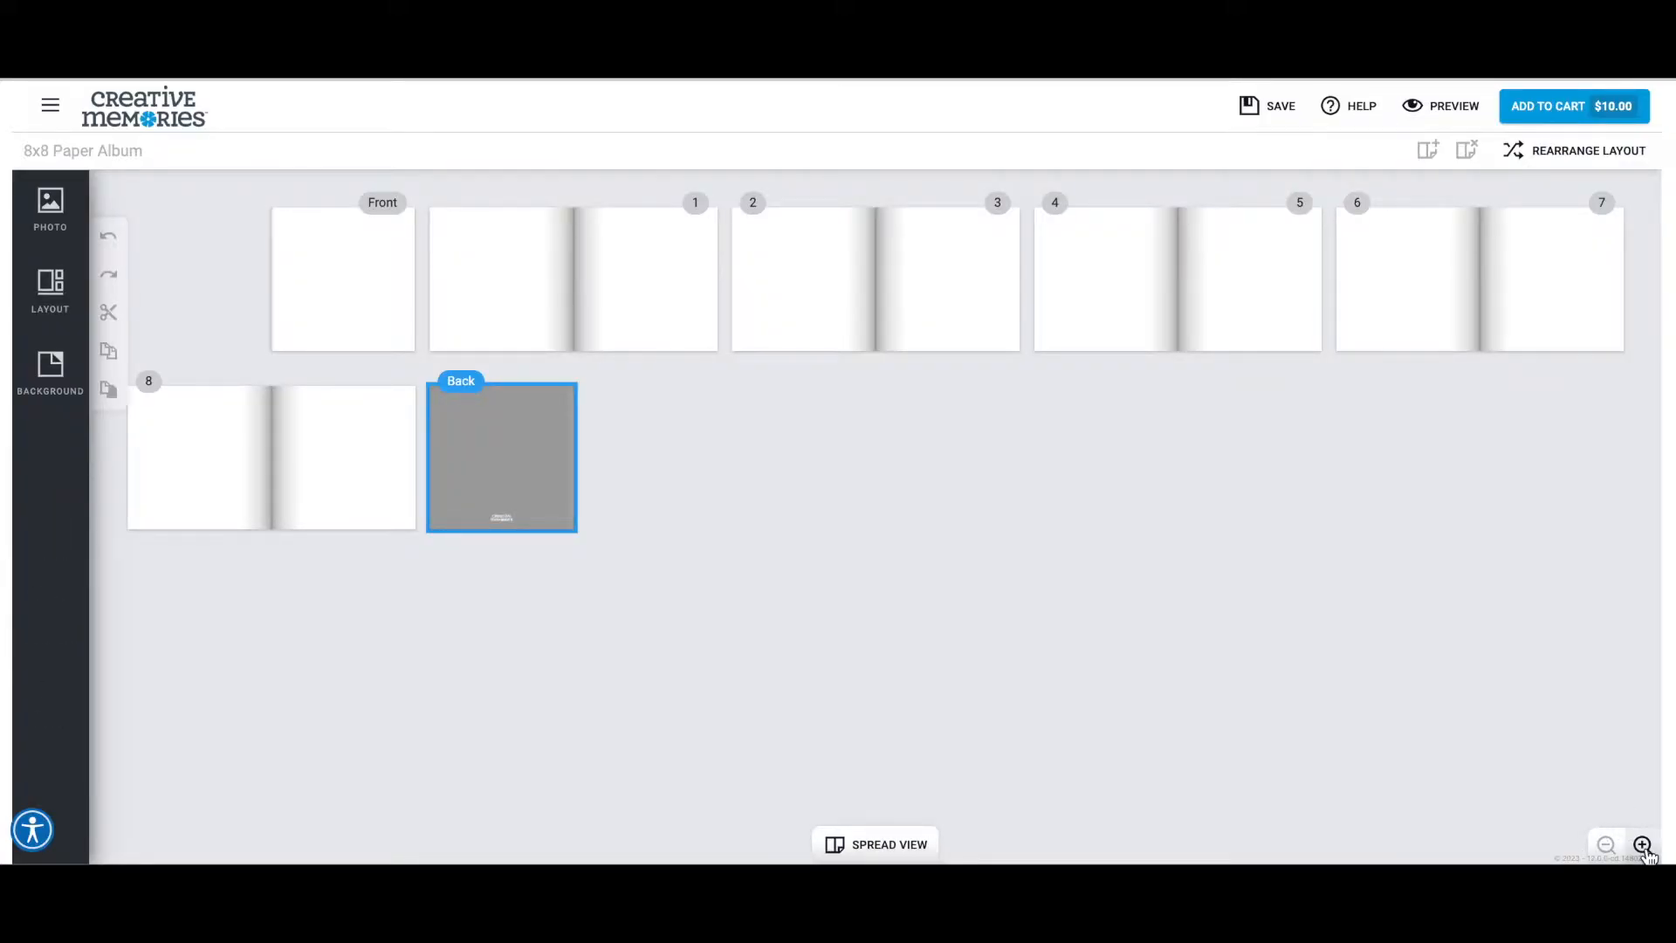
left_click(1643, 845)
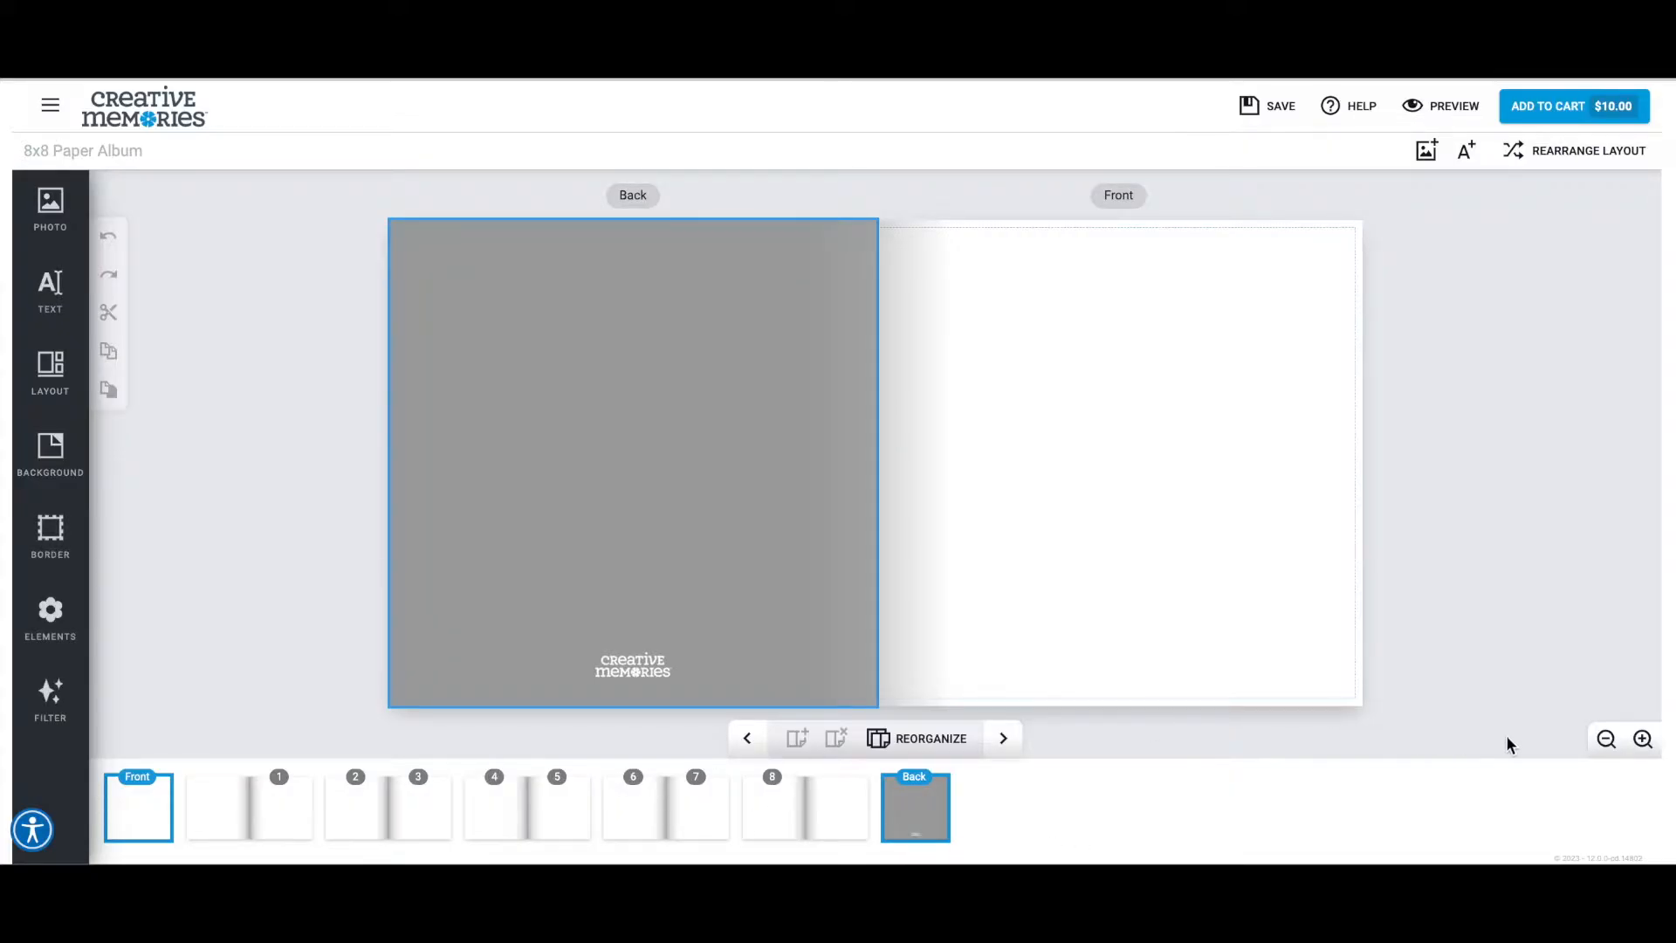
left_click(1643, 740)
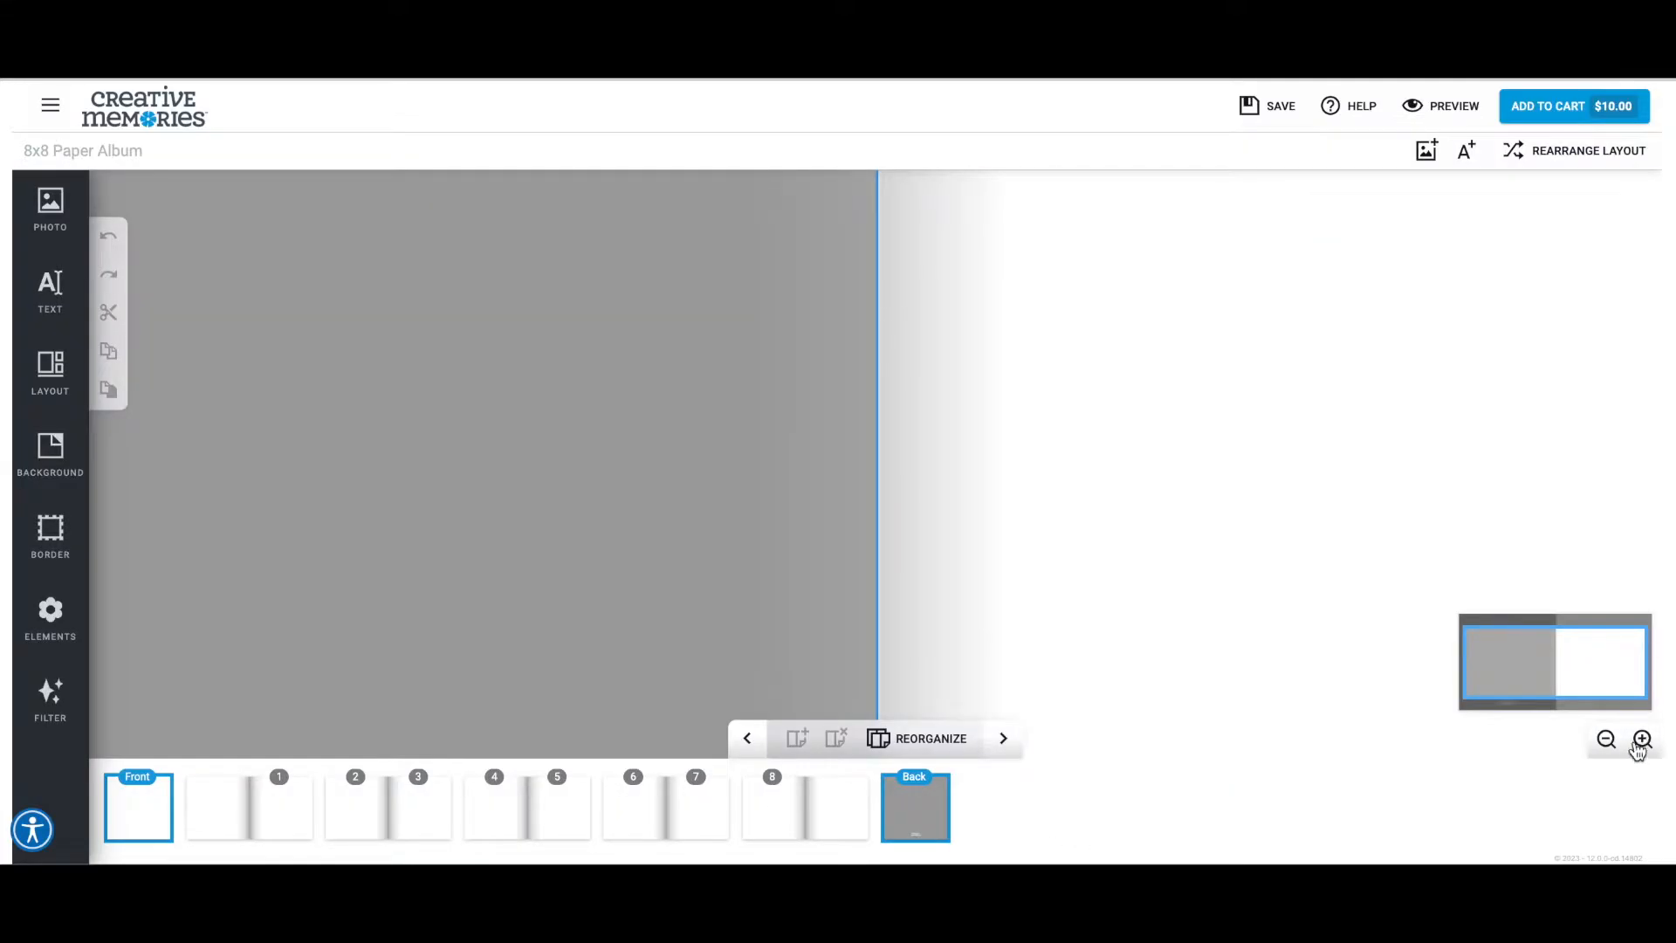
left_click(1607, 740)
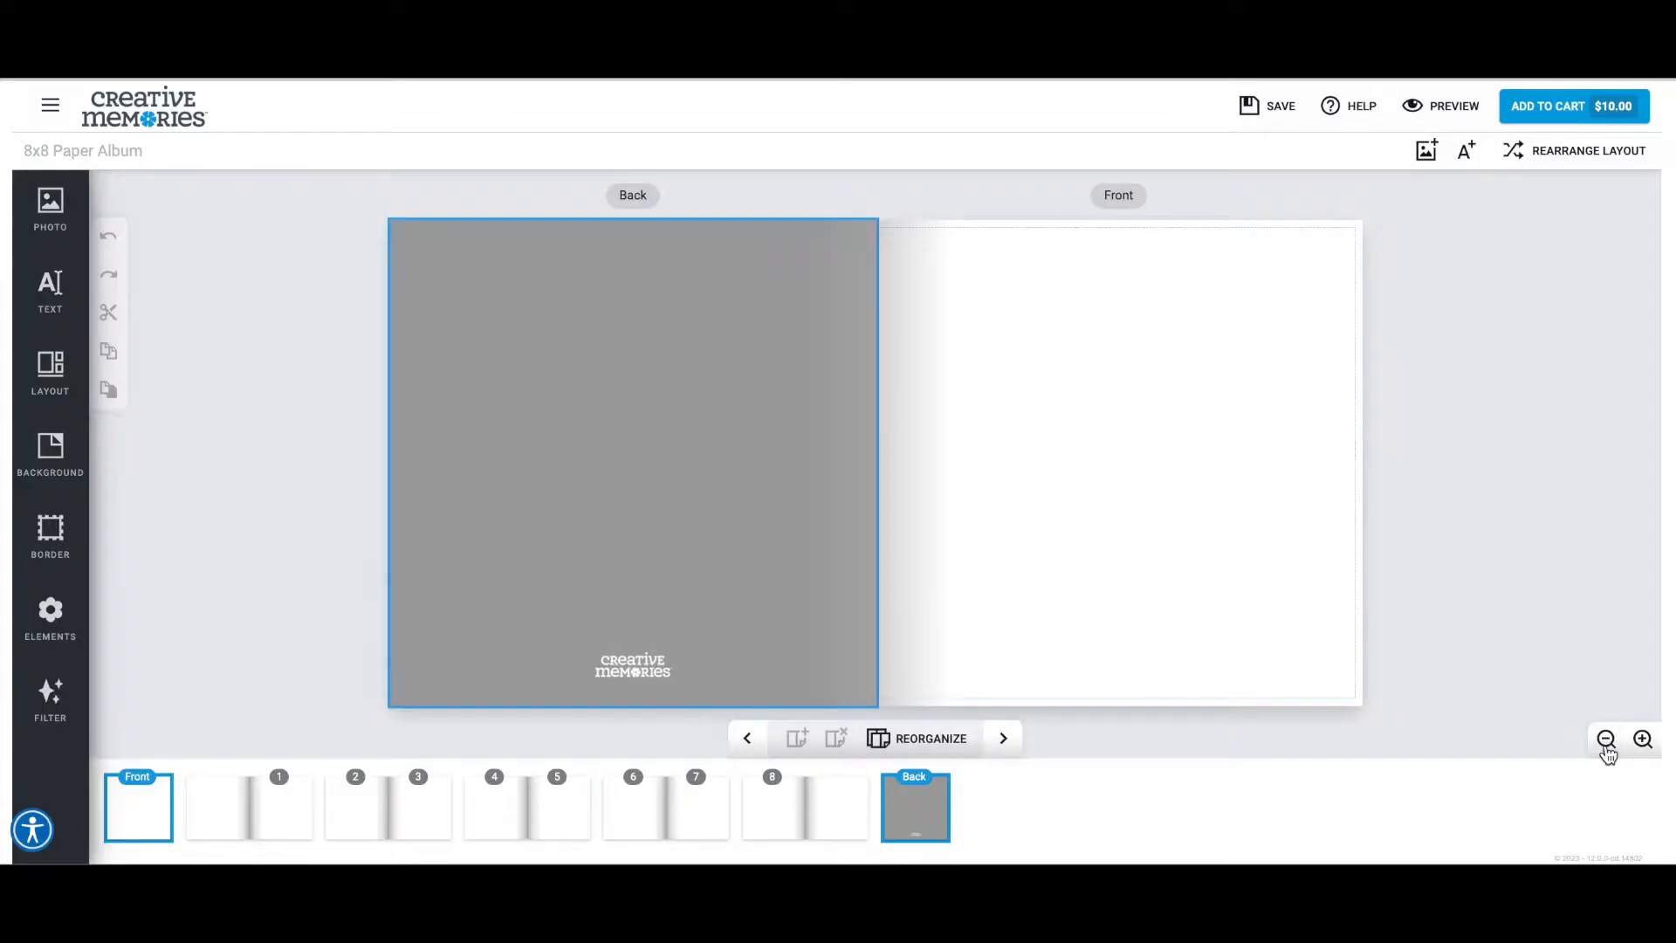
Select the front cover and look over the available photo, text, layout, background, border and element options.
left_click(122, 813)
left_click(990, 506)
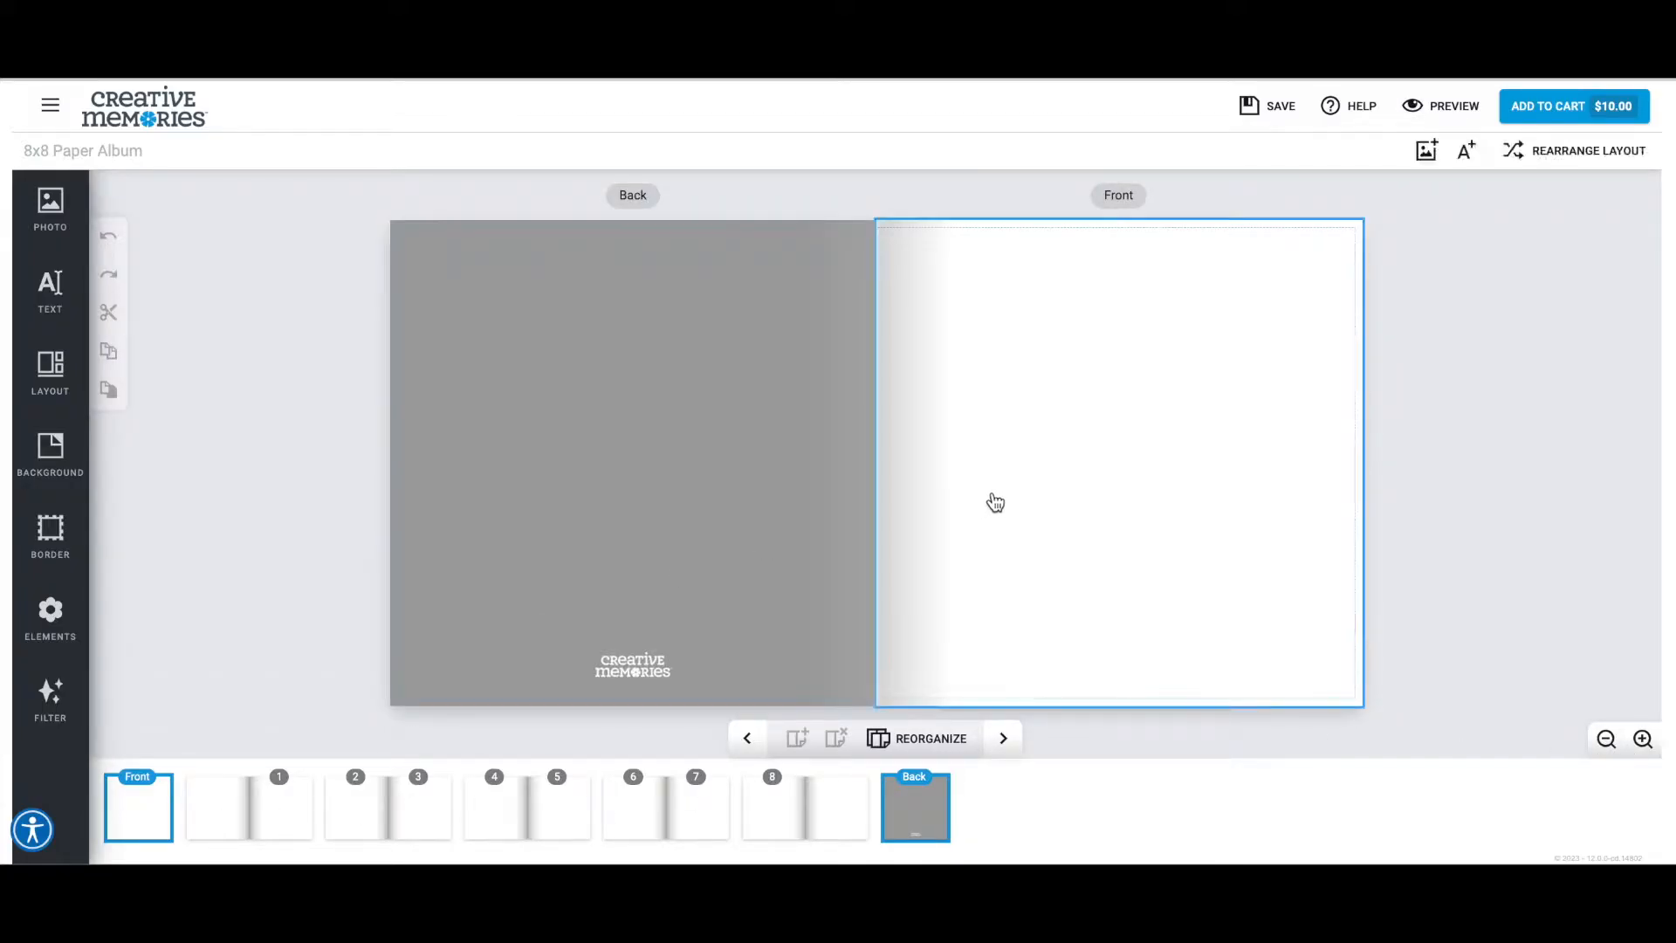
left_click(50, 212)
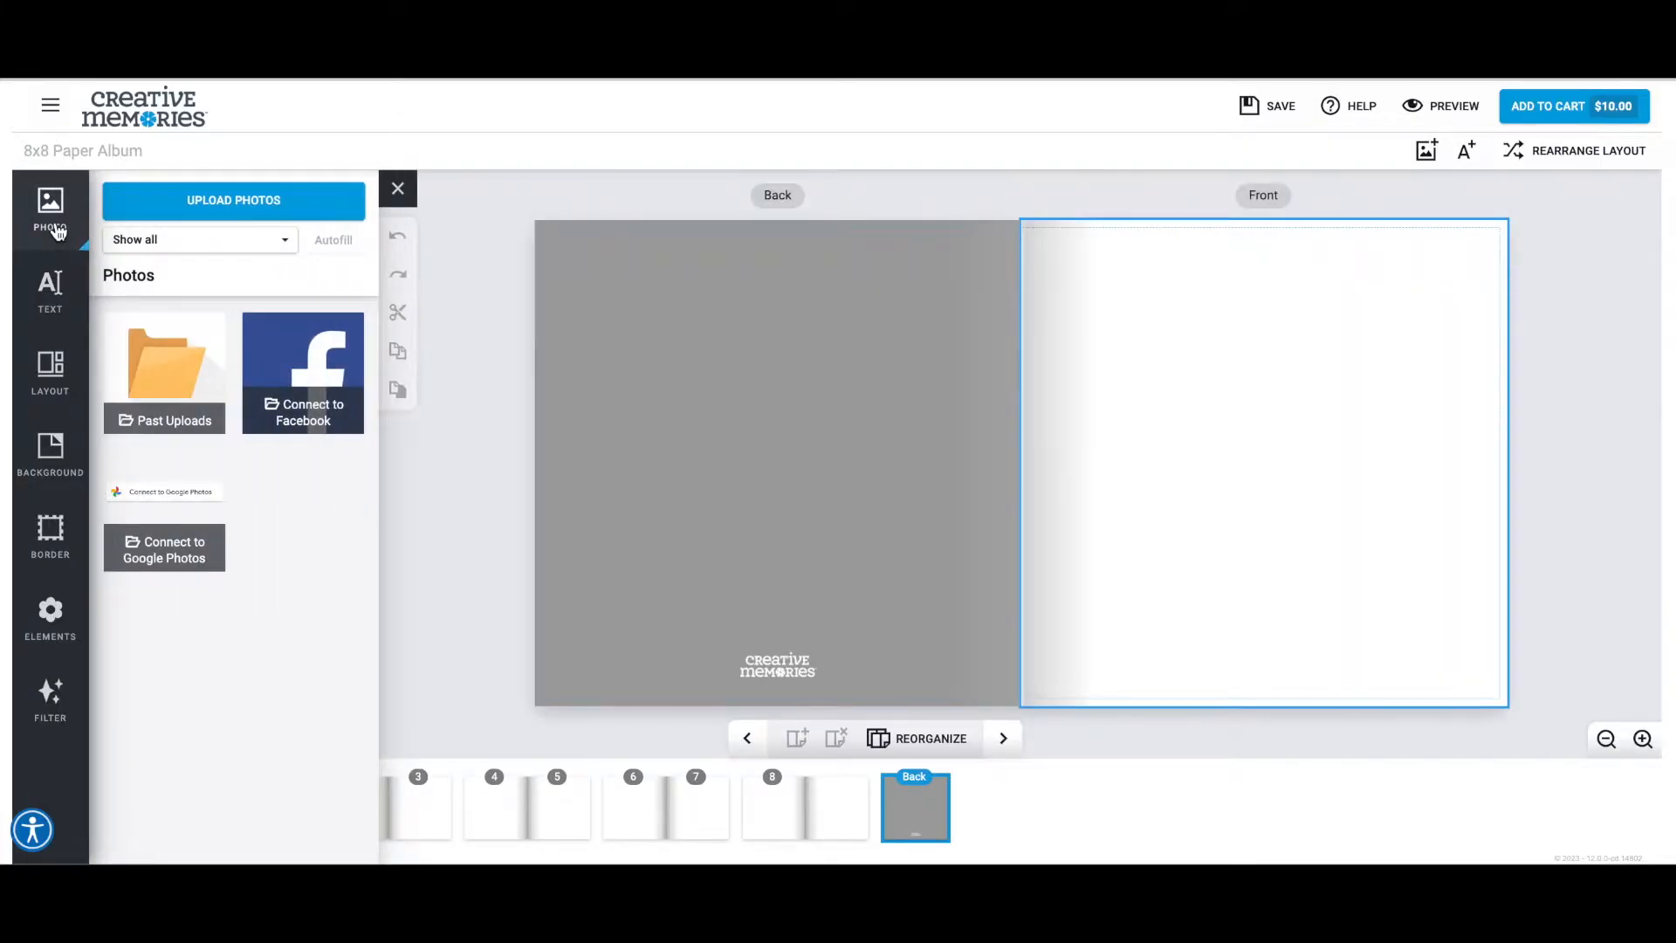
left_click(48, 280)
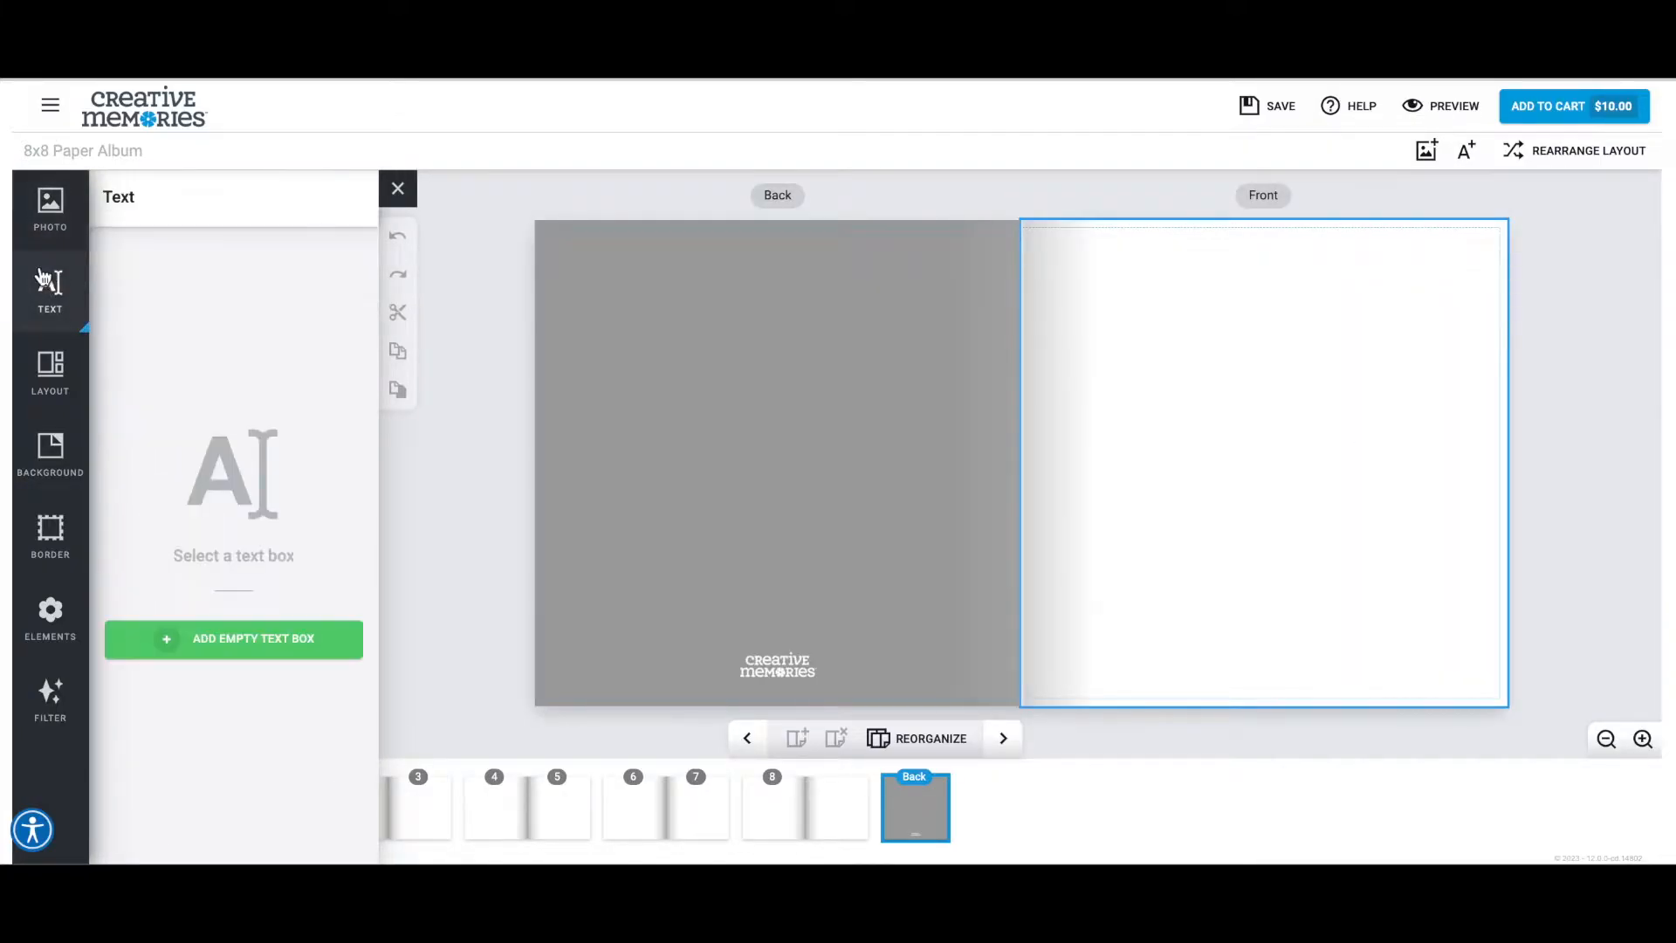
left_click(29, 354)
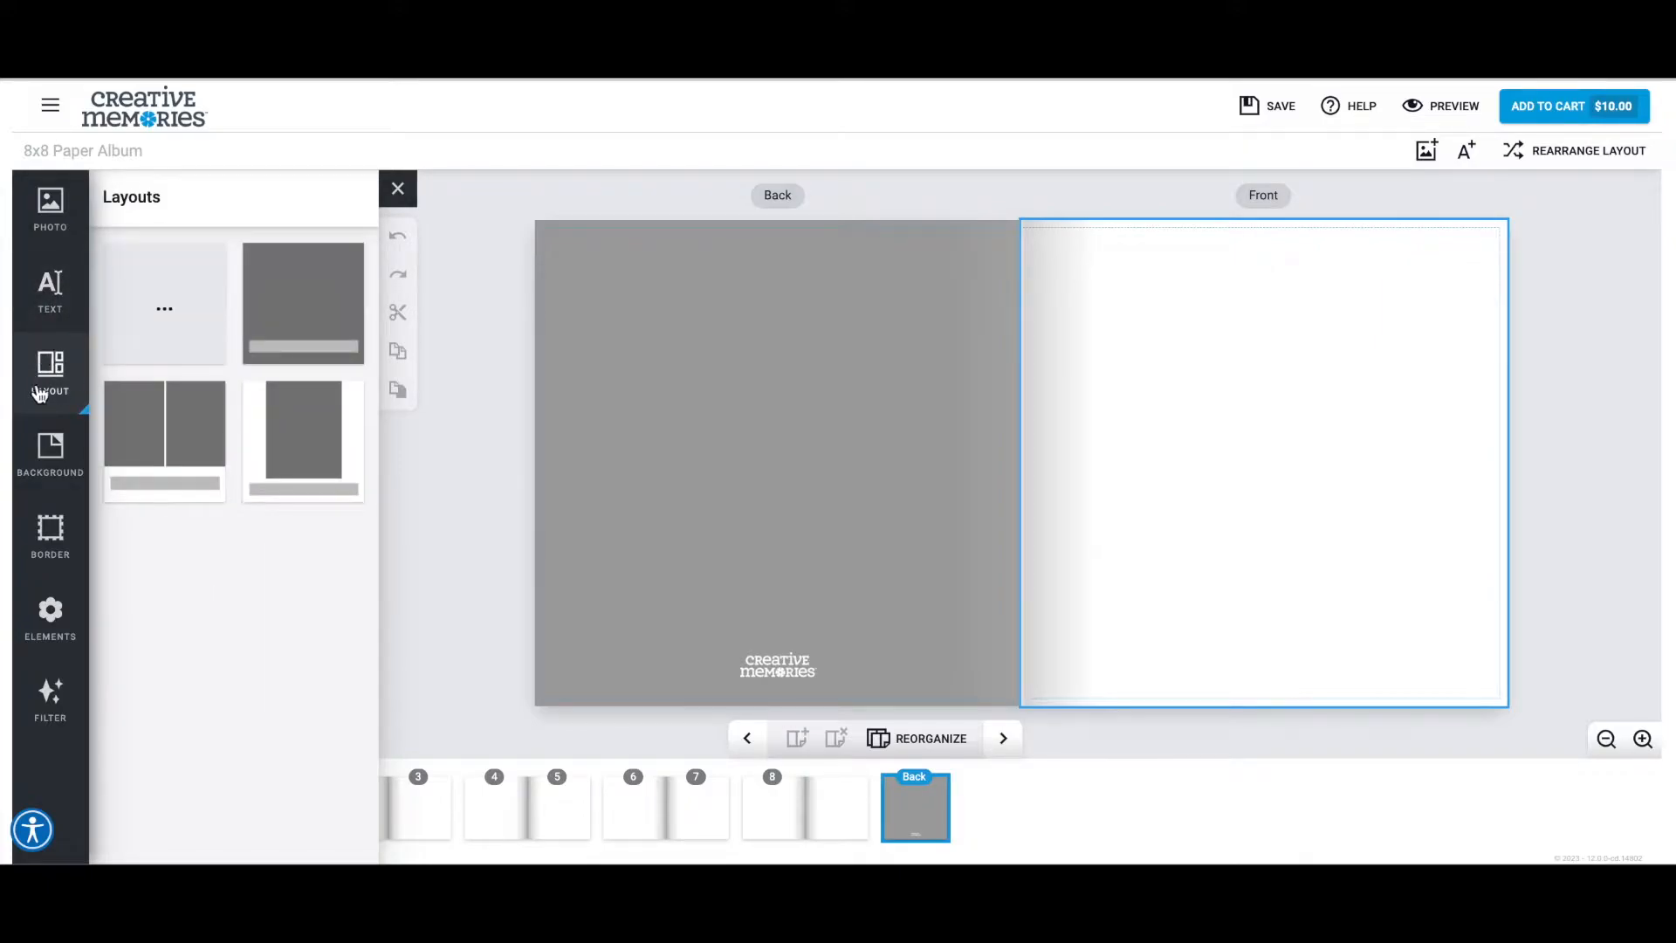
left_click(33, 461)
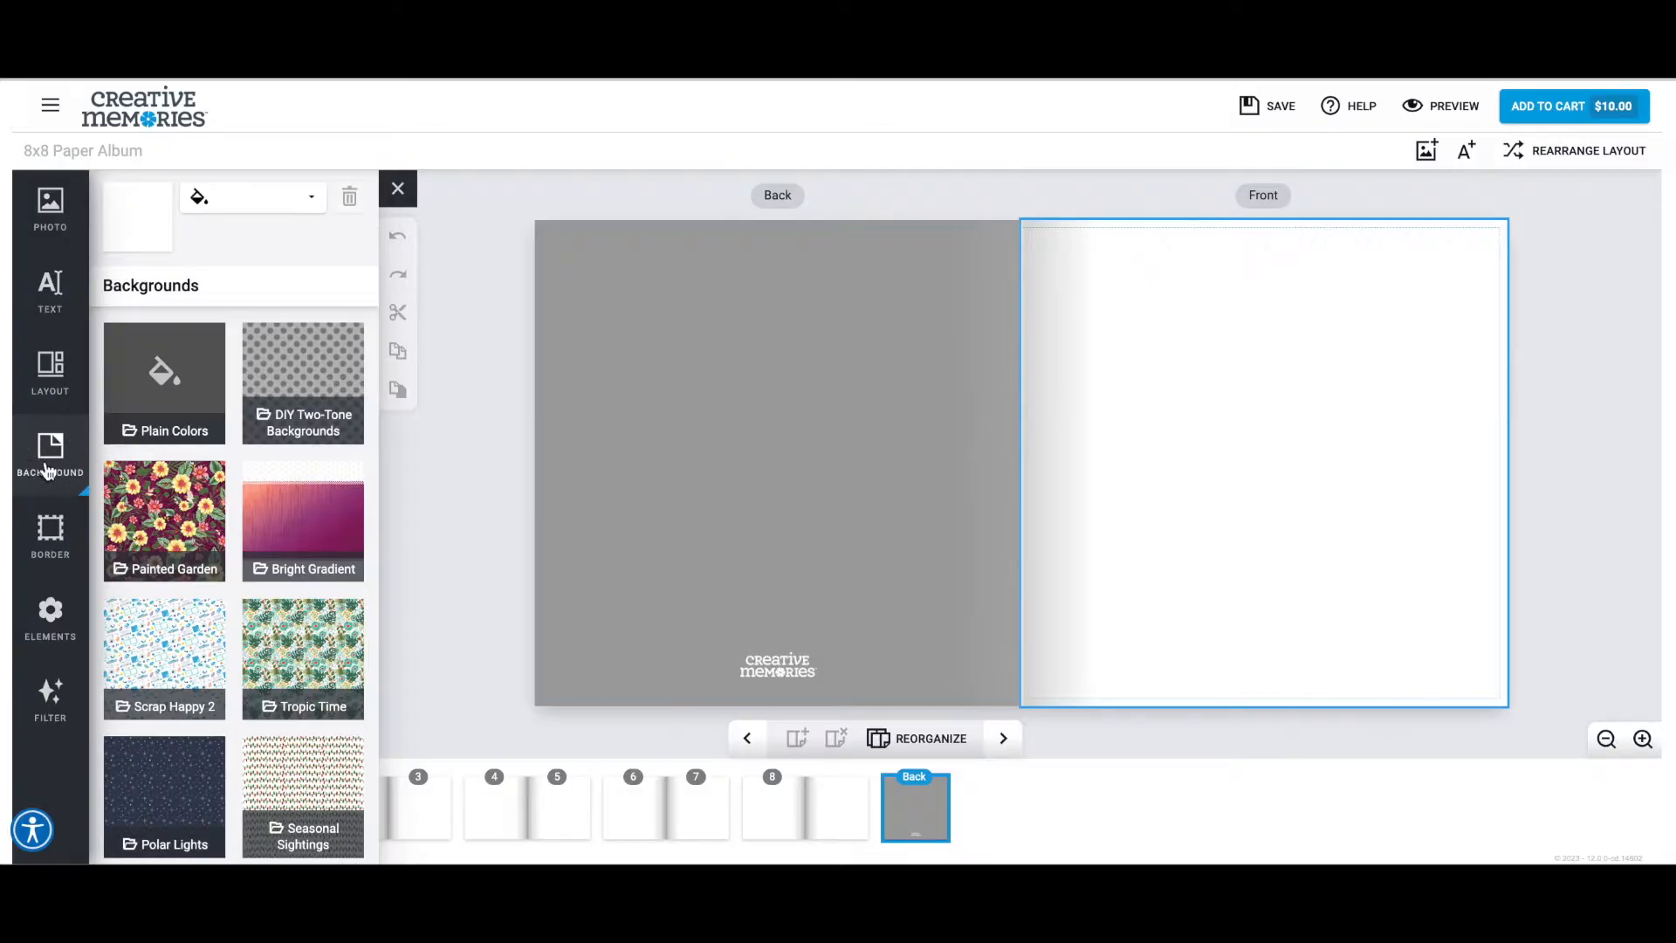
left_click(40, 522)
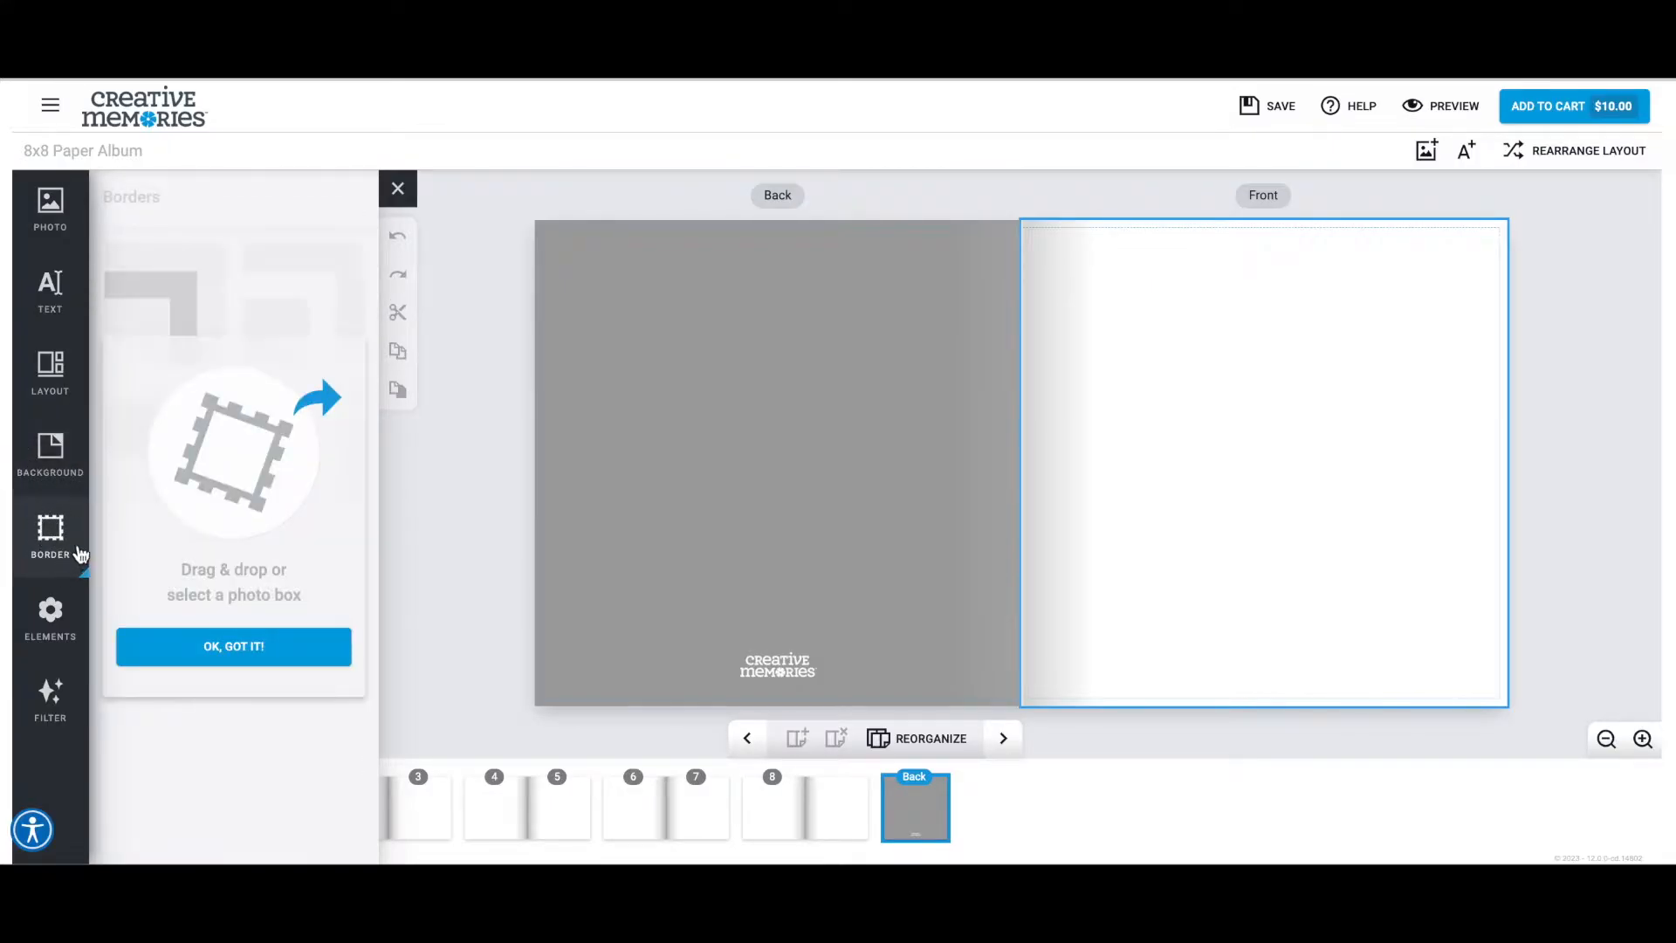
left_click(50, 612)
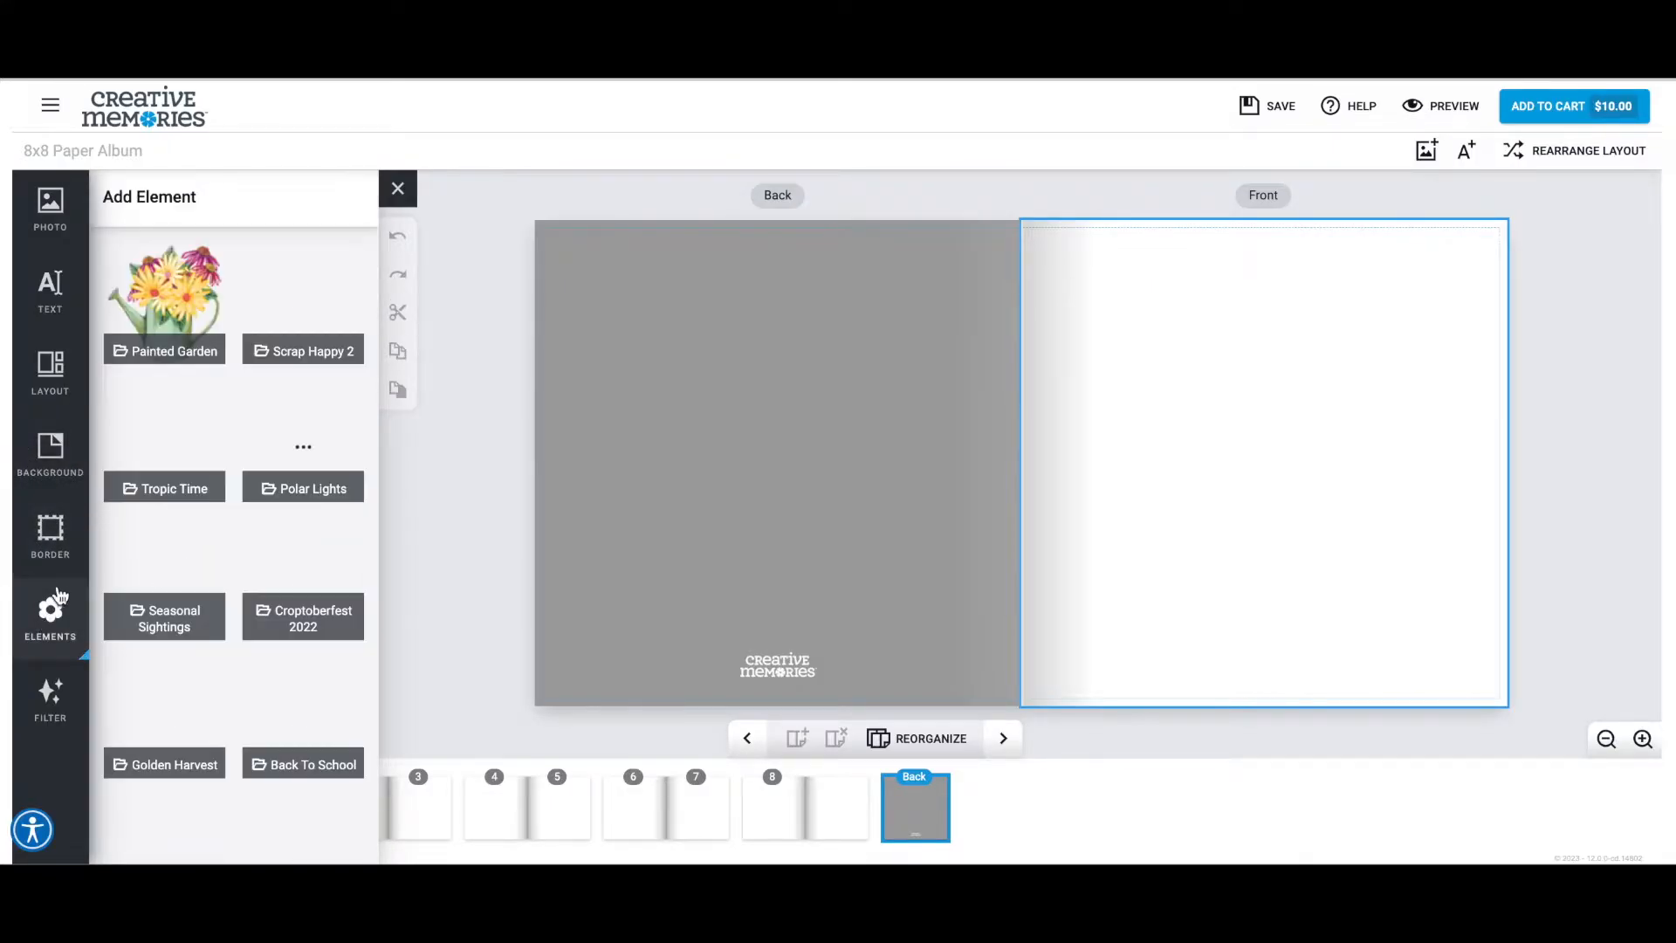
Browse the Painted Garden background collection and return to the list of background collections.
left_click(49, 454)
left_click(147, 499)
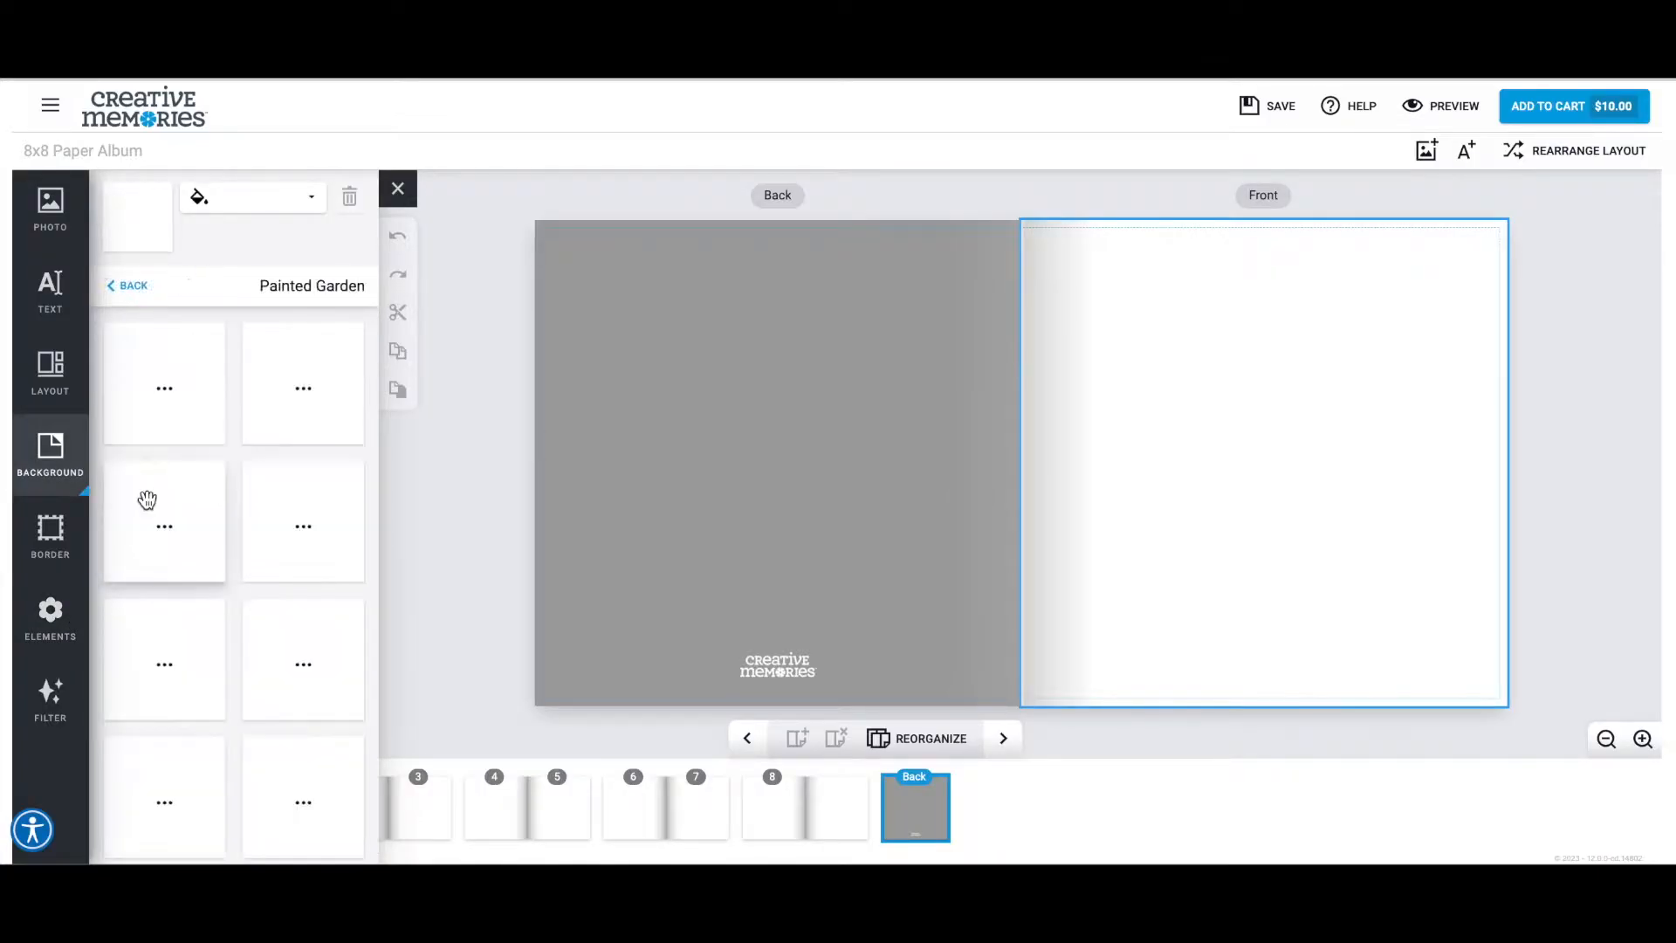
scroll(169, 431, "down", 9)
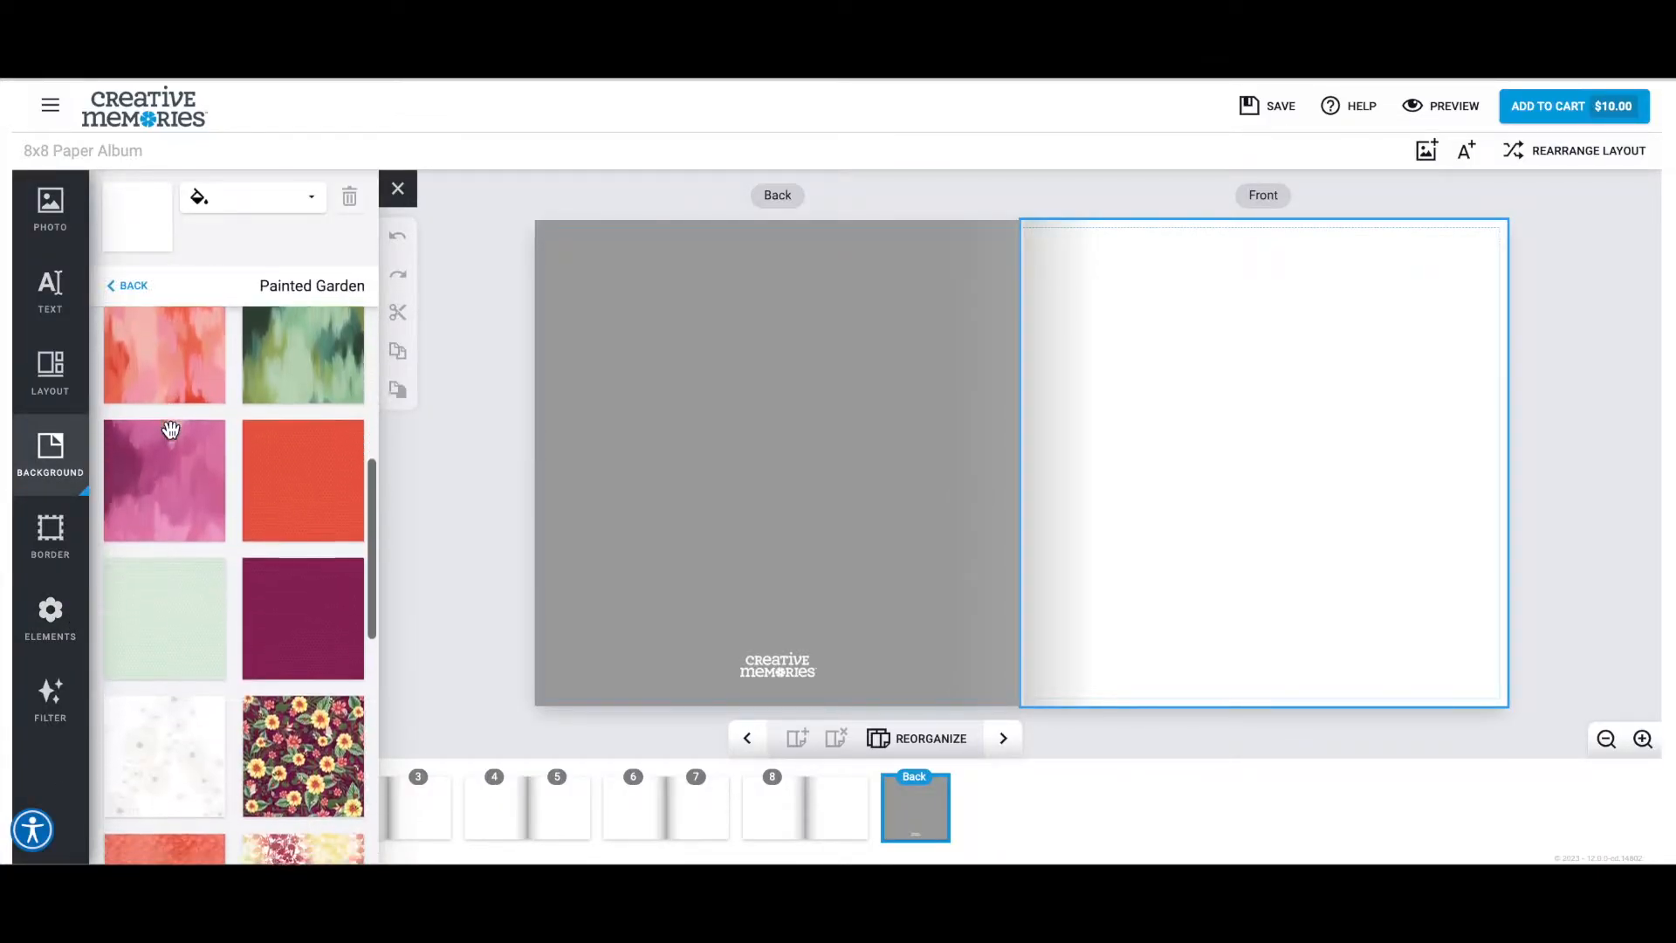
scroll(171, 429, "down", 1)
scroll(170, 428, "down", 3)
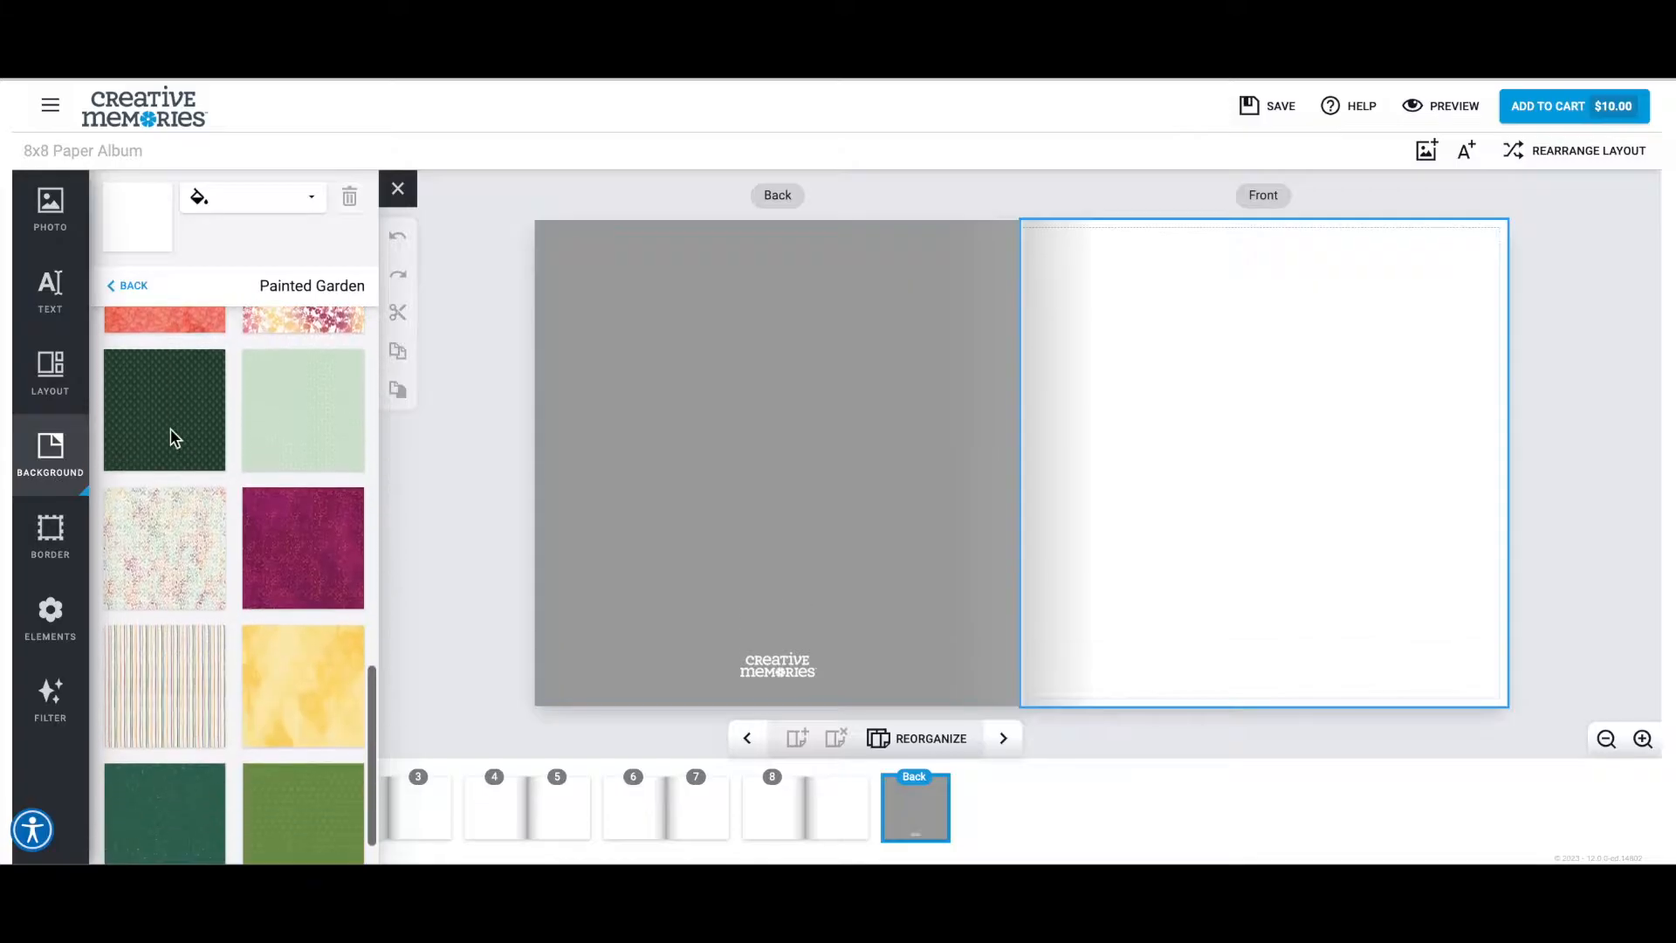
scroll(170, 428, "up", 8)
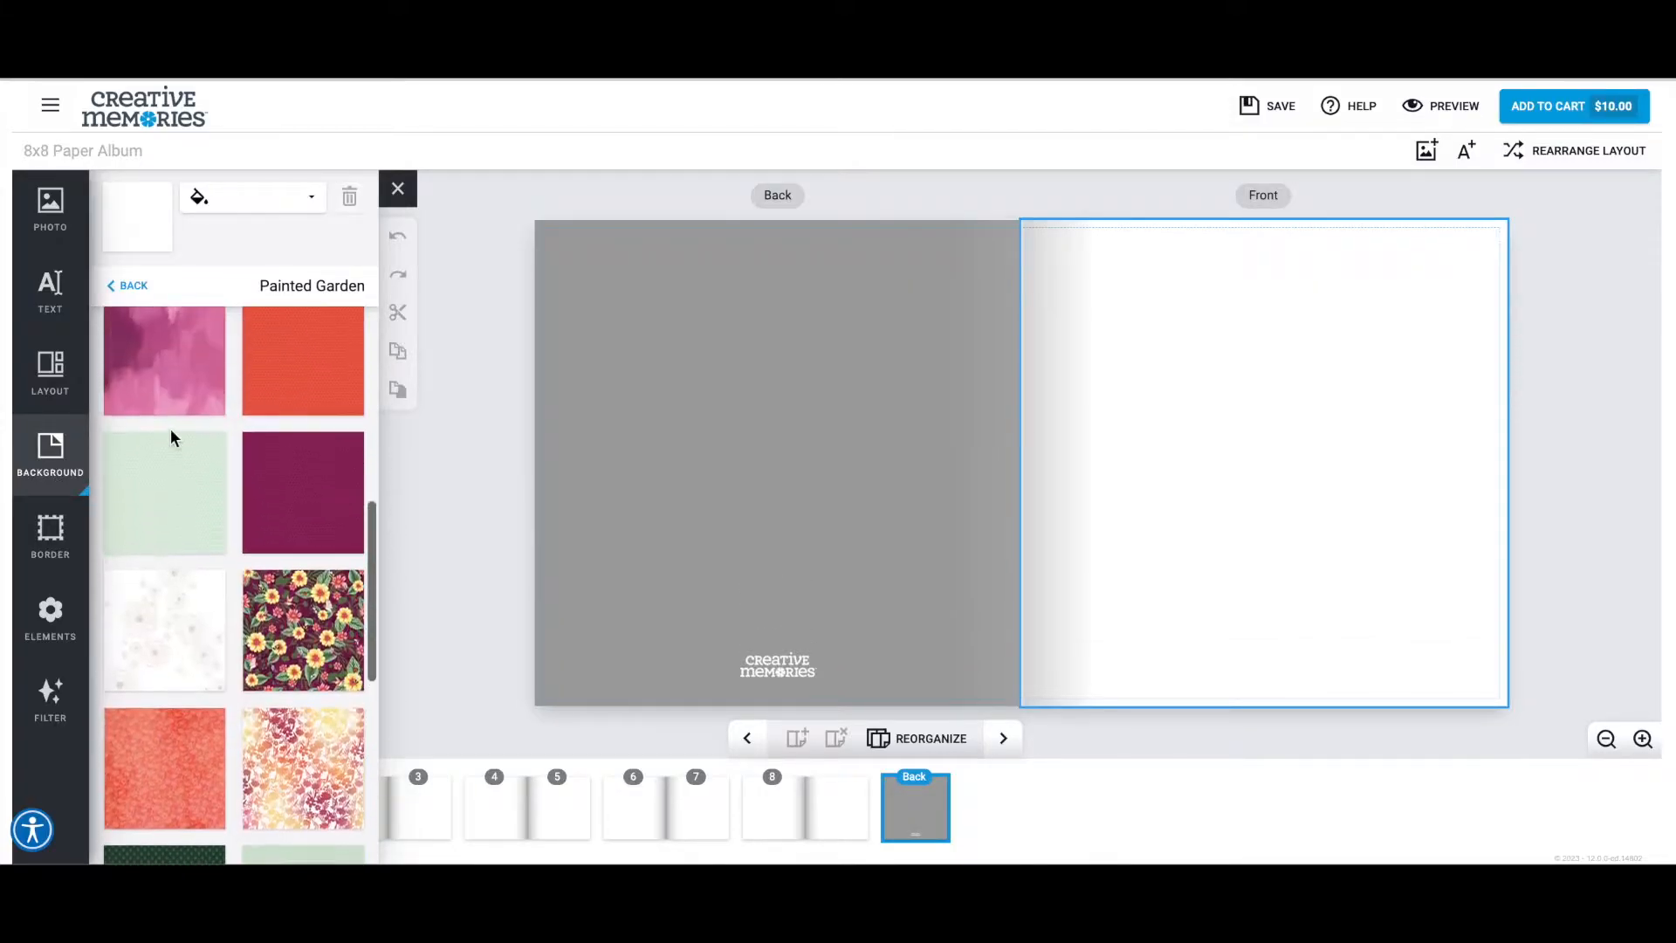
scroll(170, 428, "up", 2)
left_click(130, 286)
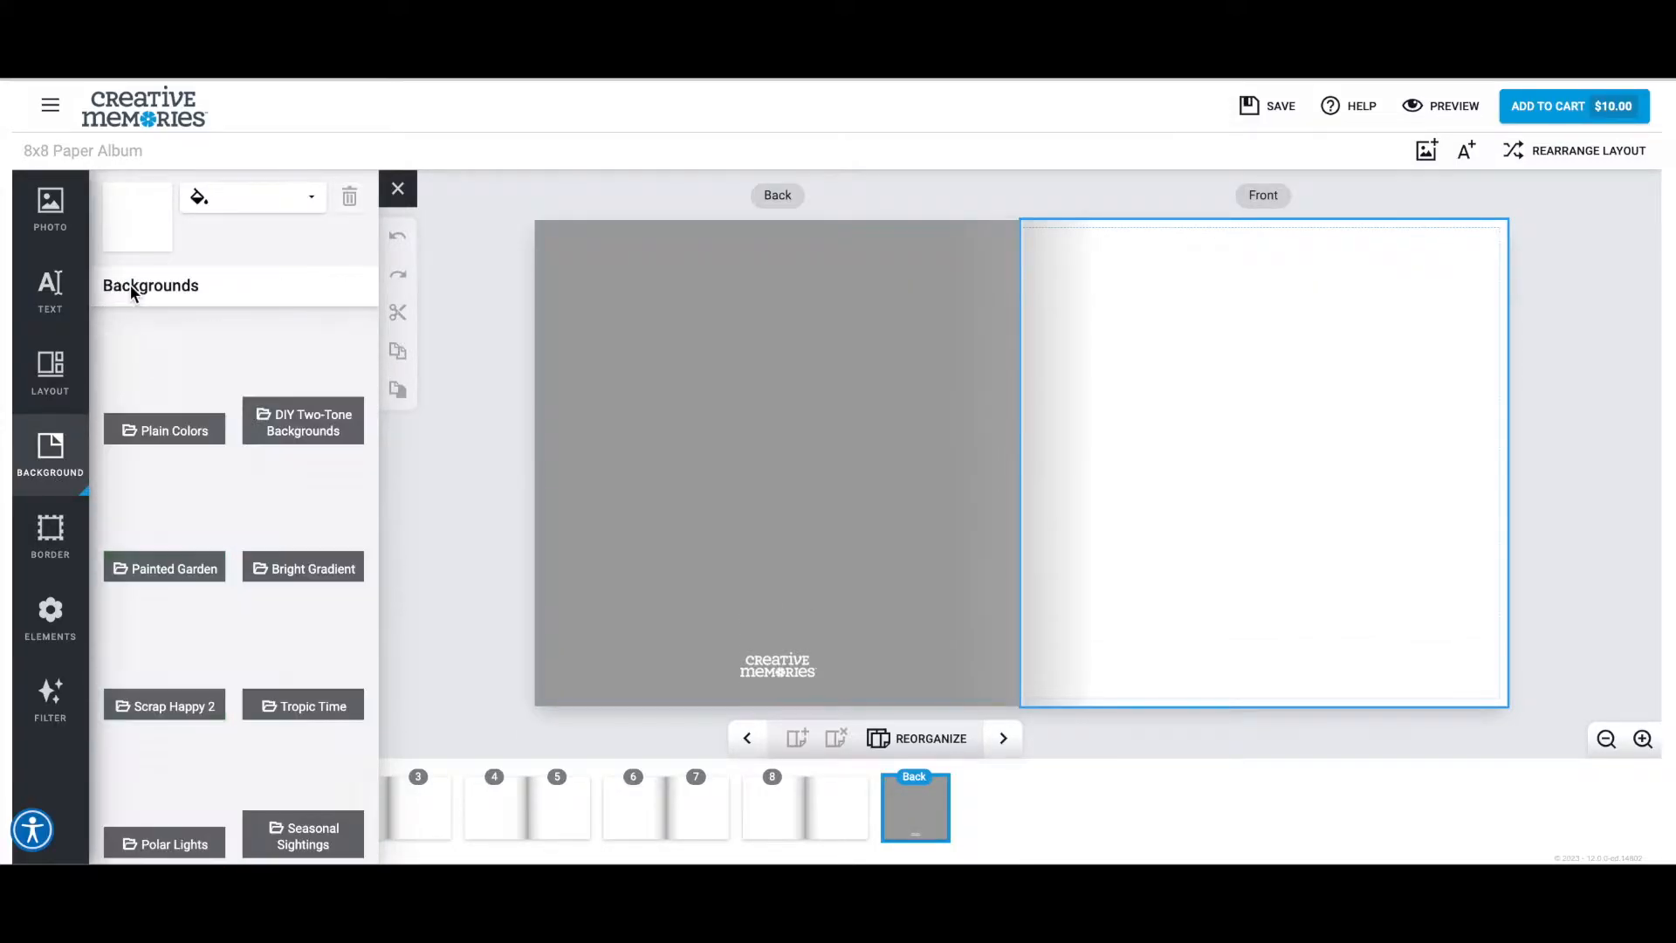
Apply the coral and pink brushstroke background from Painted Garden to both the front and back covers.
left_click(195, 534)
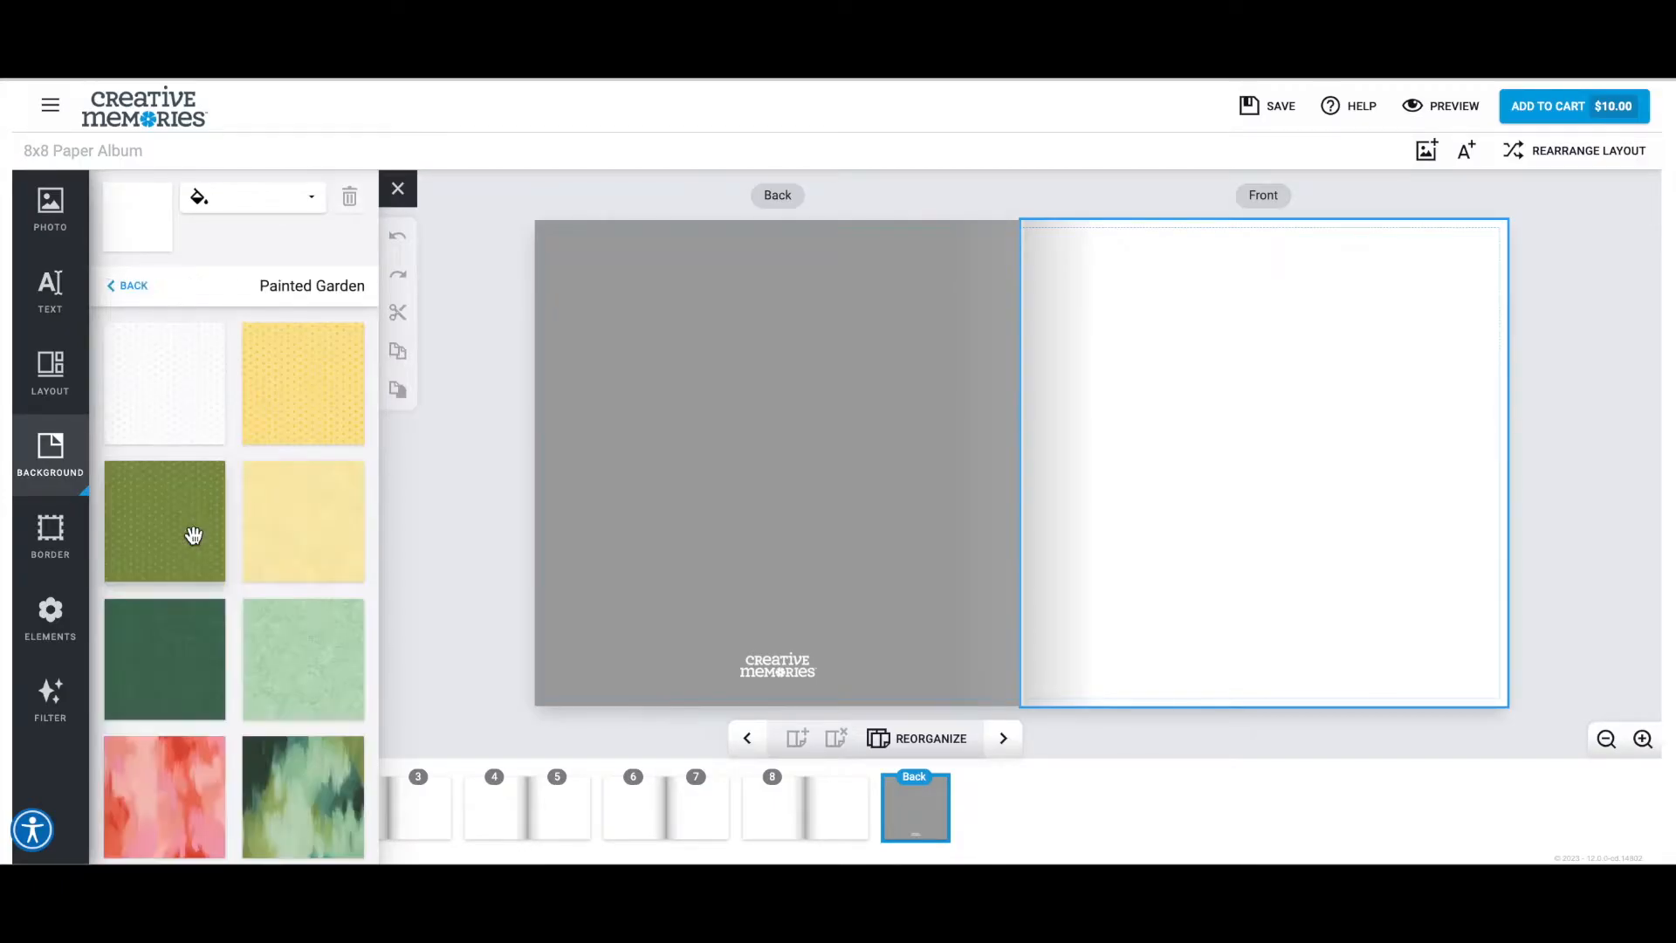
scroll(234, 506, "down", 5)
scroll(262, 519, "up", 1)
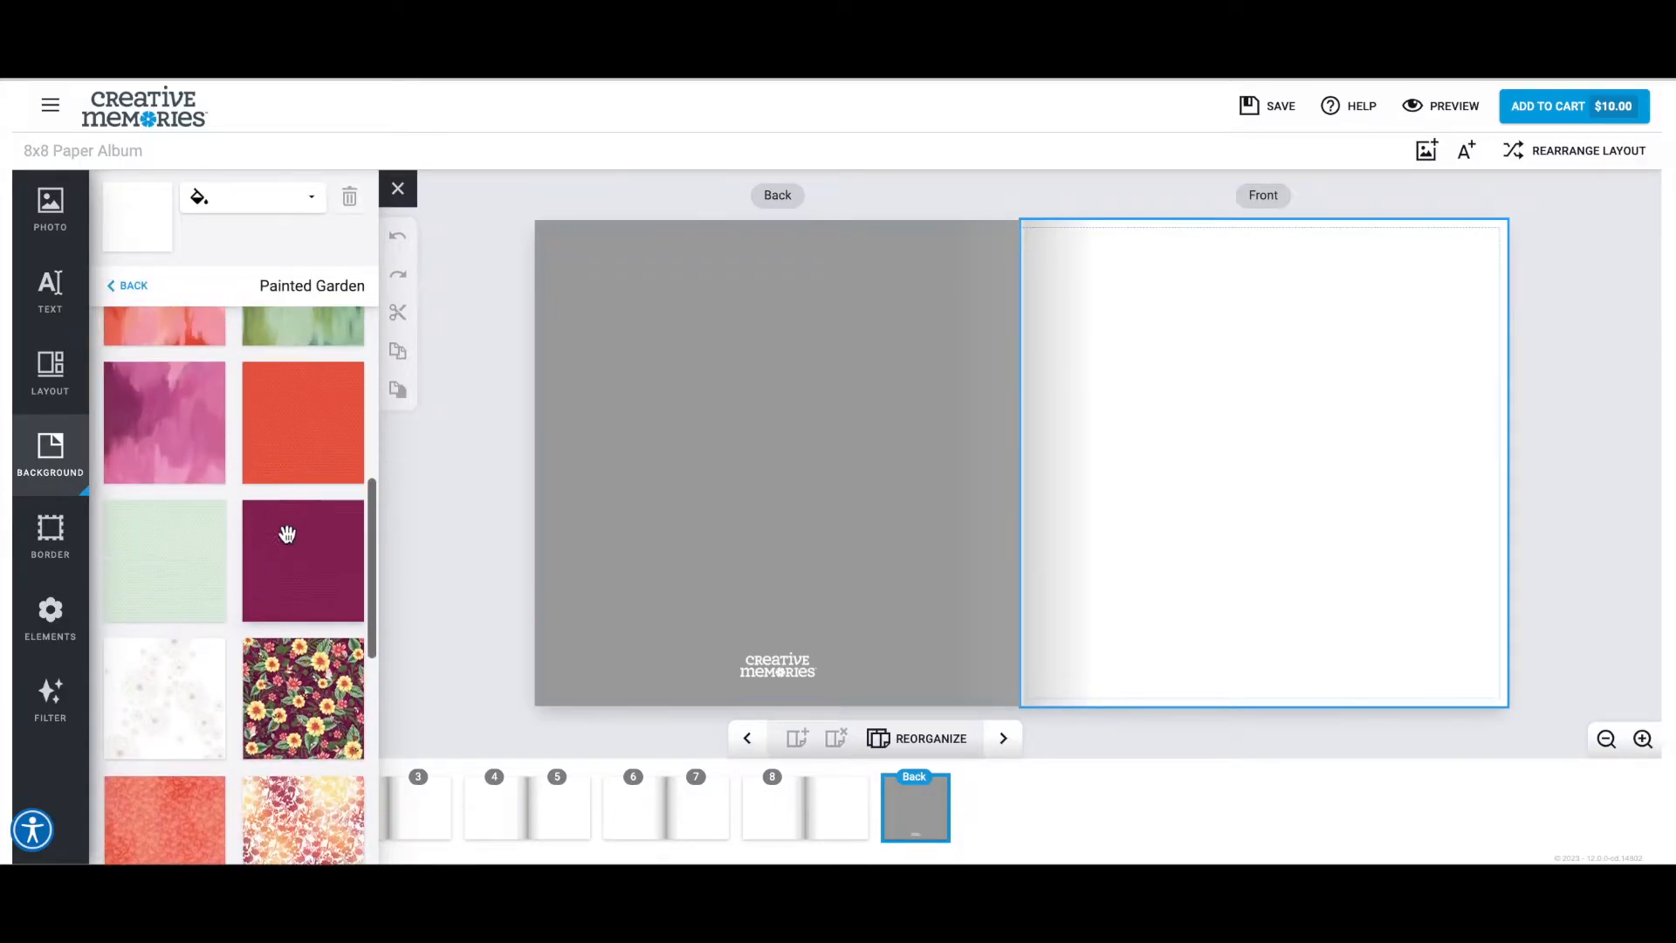
scroll(297, 543, "down", 5)
scroll(297, 543, "up", 8)
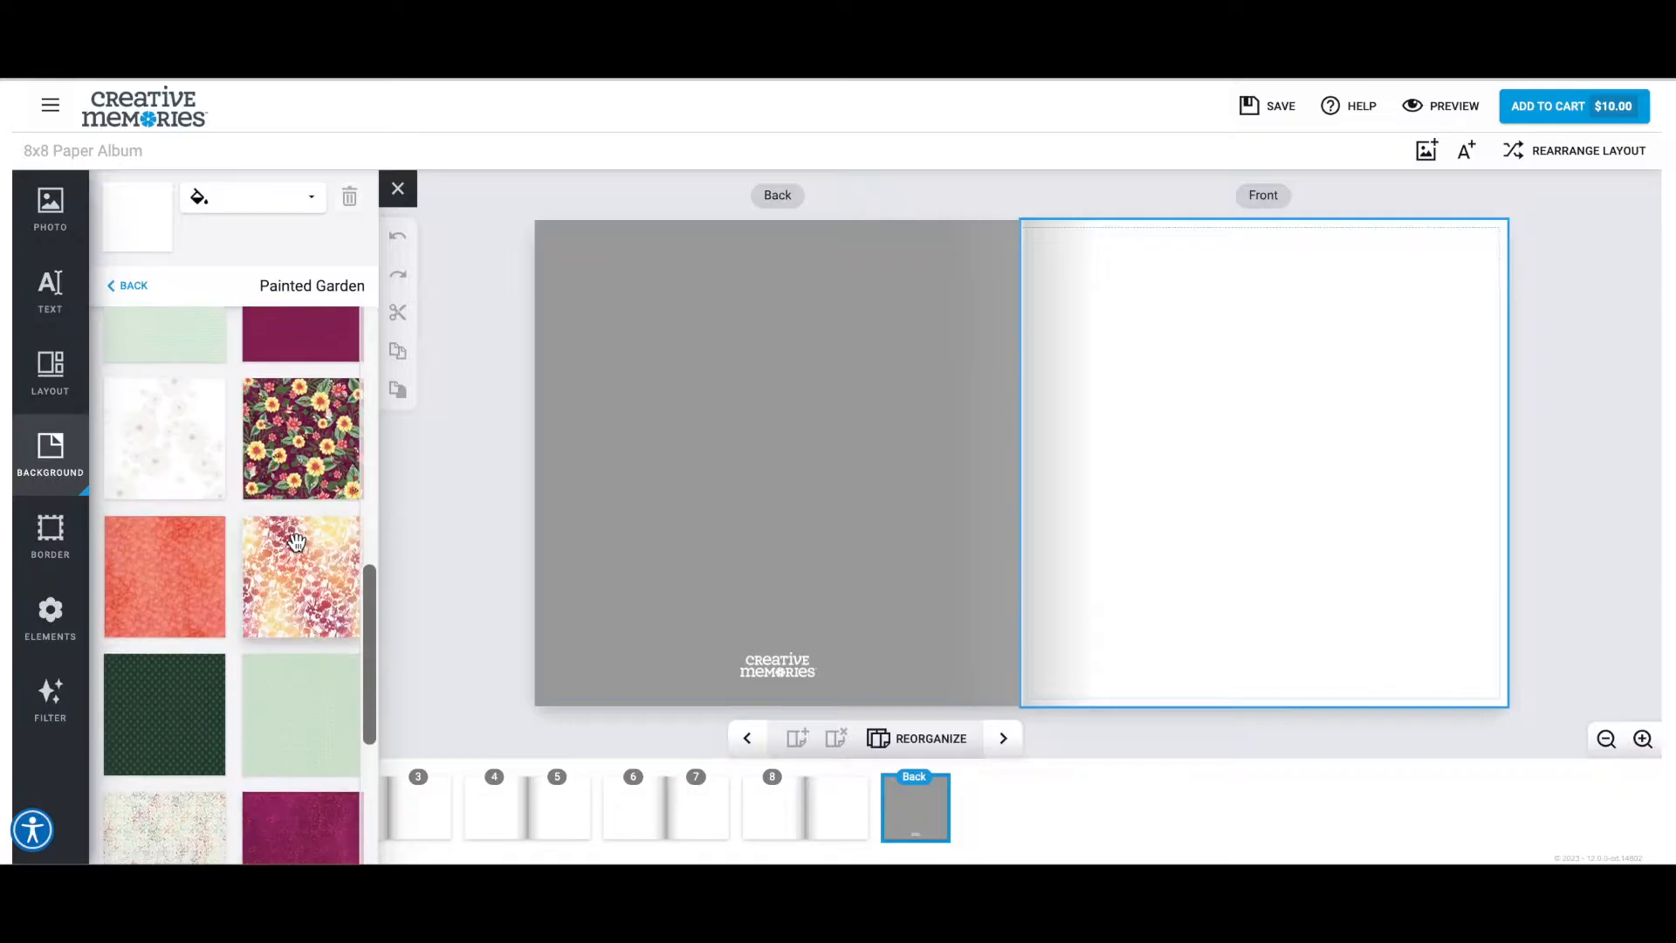
mouse_move(178, 545)
left_mouse_down()
mouse_move(1122, 505)
mouse_move(1133, 519)
left_mouse_up()
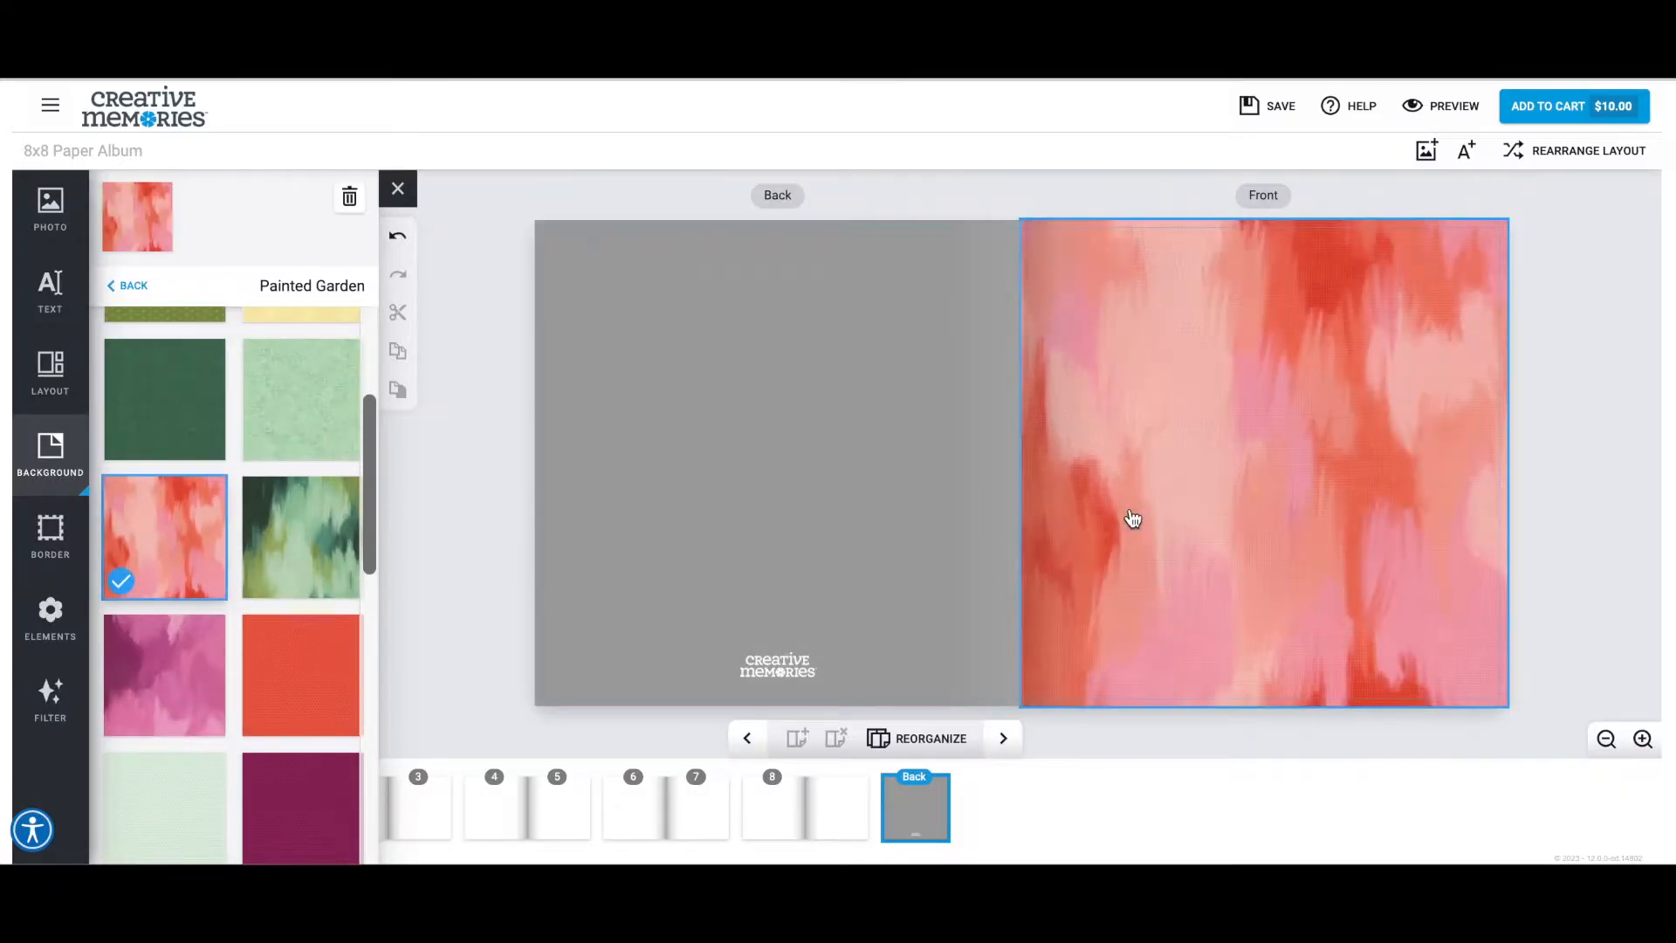
left_click_drag(185, 565, 724, 517)
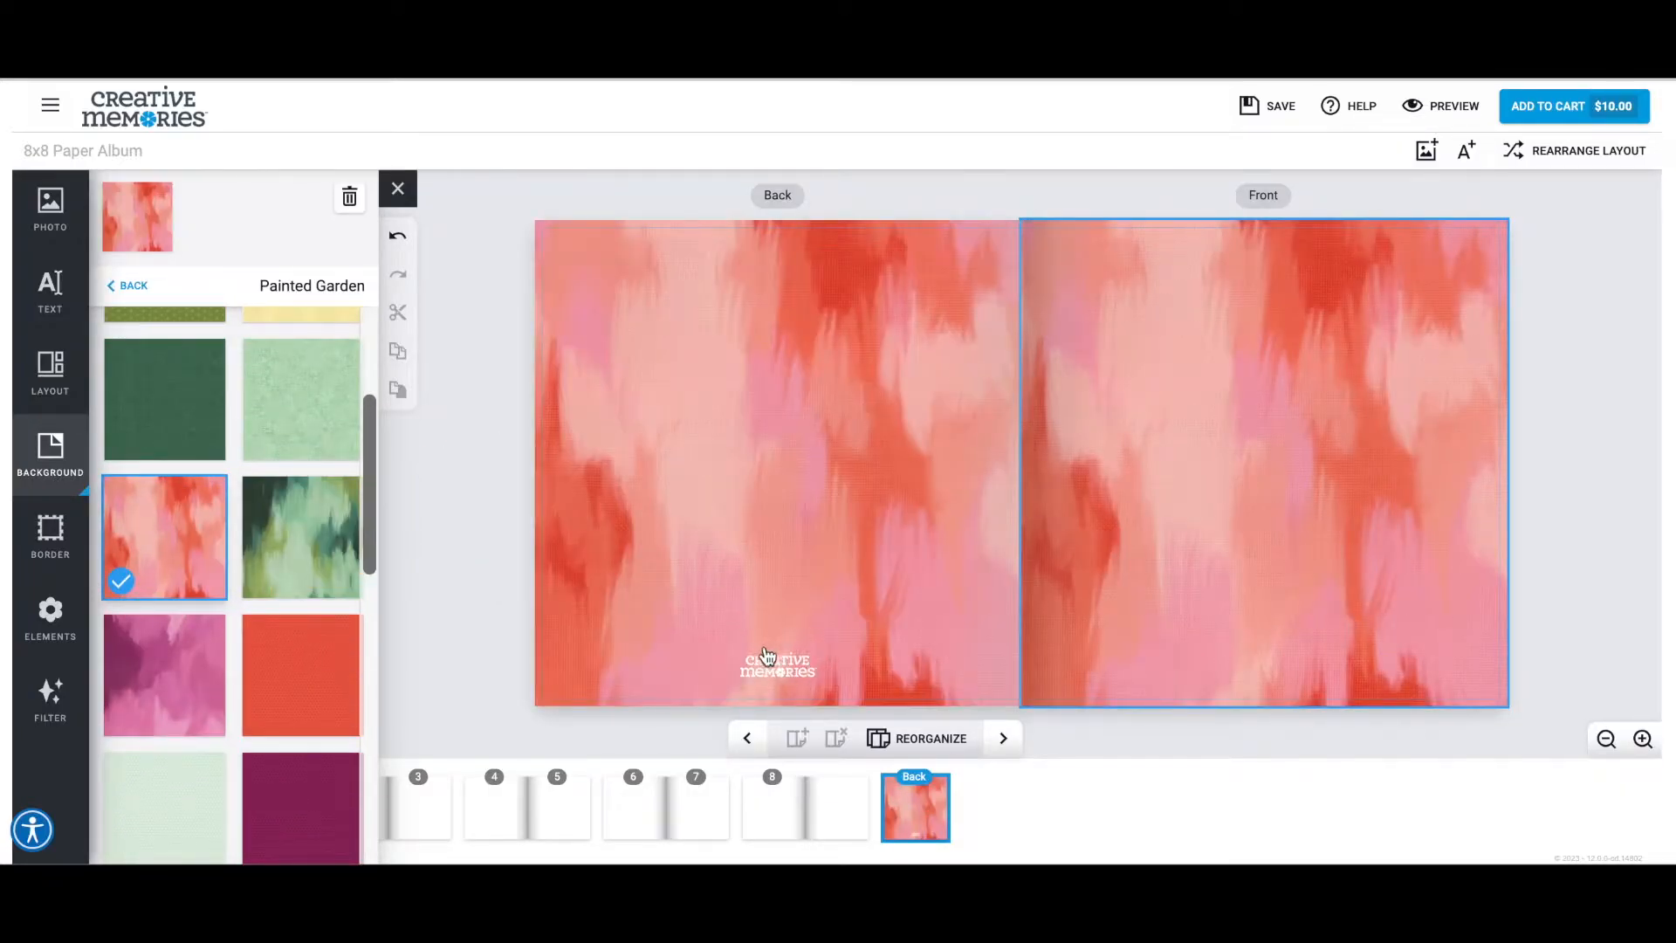
Apply the Painted Garden red background to page 1 and the inside front cover facing it.
left_click(1003, 738)
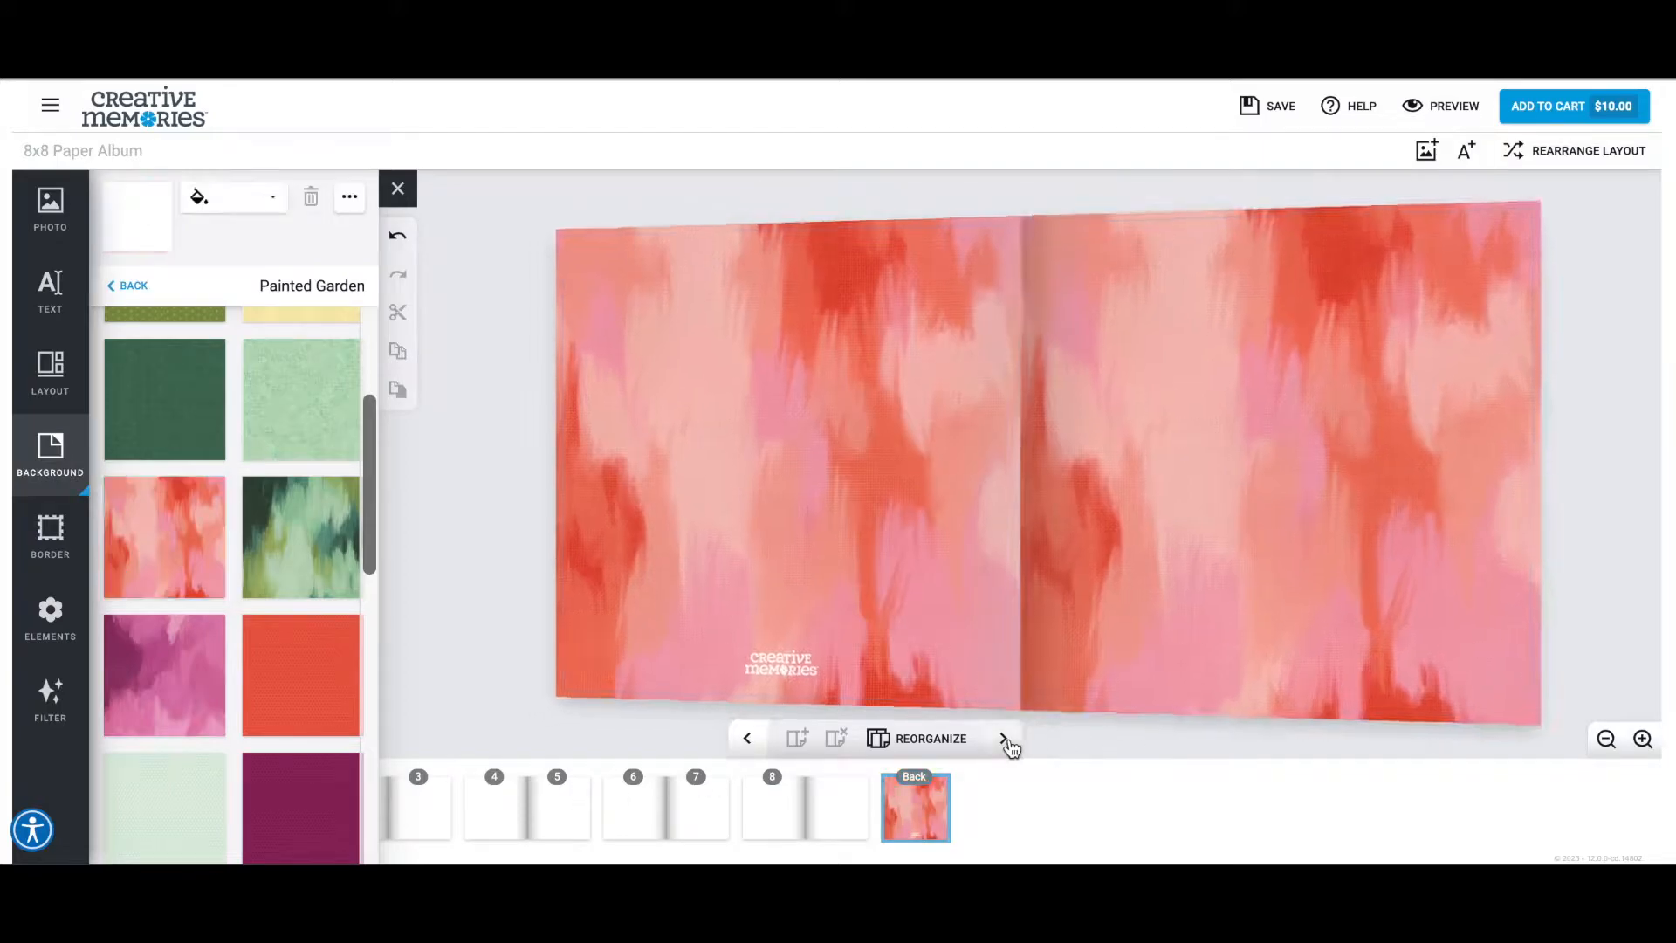
left_click_drag(265, 663, 657, 474)
left_click_drag(344, 646, 1254, 426)
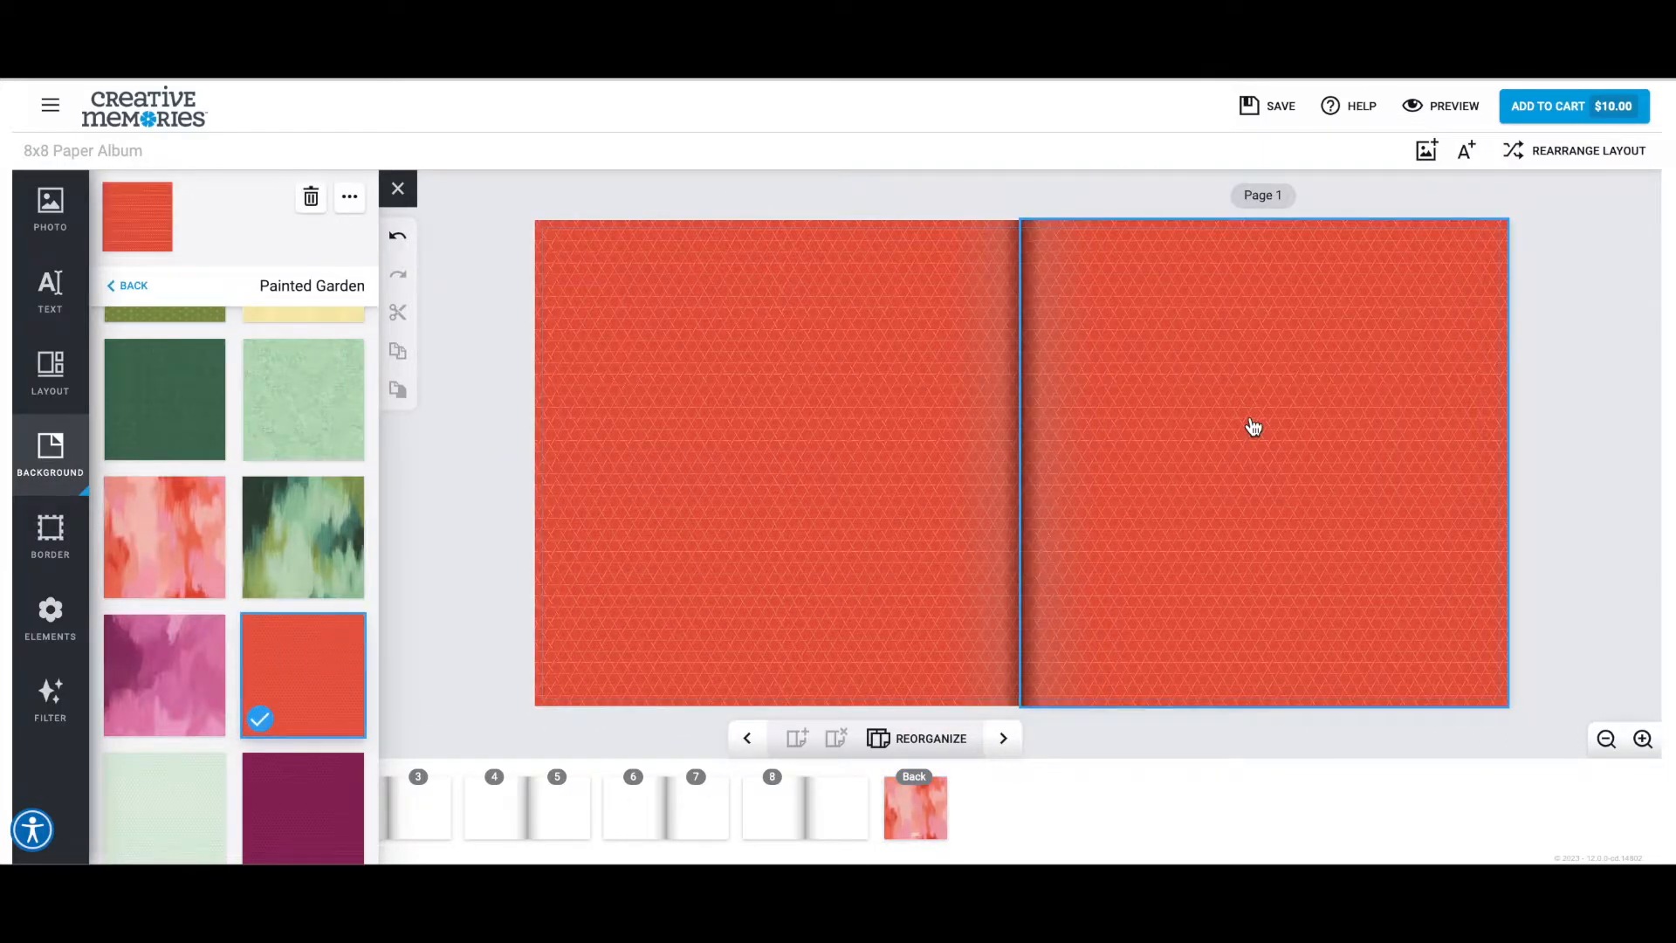
Apply the Painted Garden pale yellow background to pages 2 and 3.
left_click(1003, 738)
scroll(294, 675, "up", 3)
left_click_drag(296, 509, 678, 431)
left_click_drag(313, 524, 1182, 389)
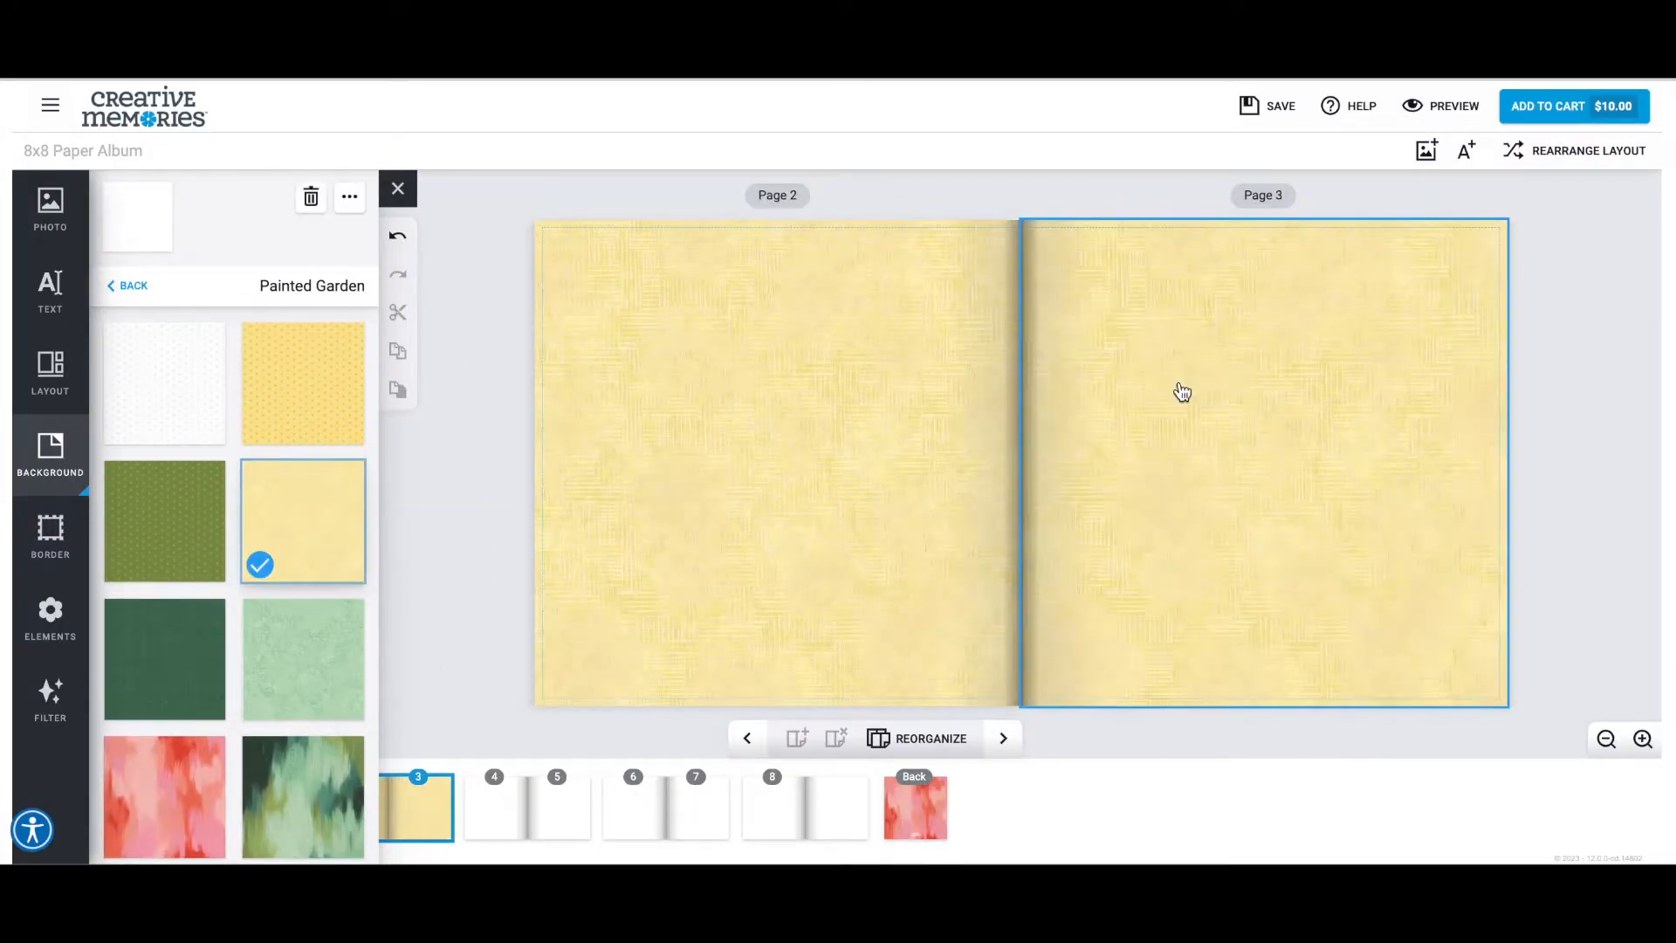
Apply the Painted Garden magenta brushstroke background to pages 4 and 5.
left_click(1003, 738)
scroll(254, 609, "down", 5)
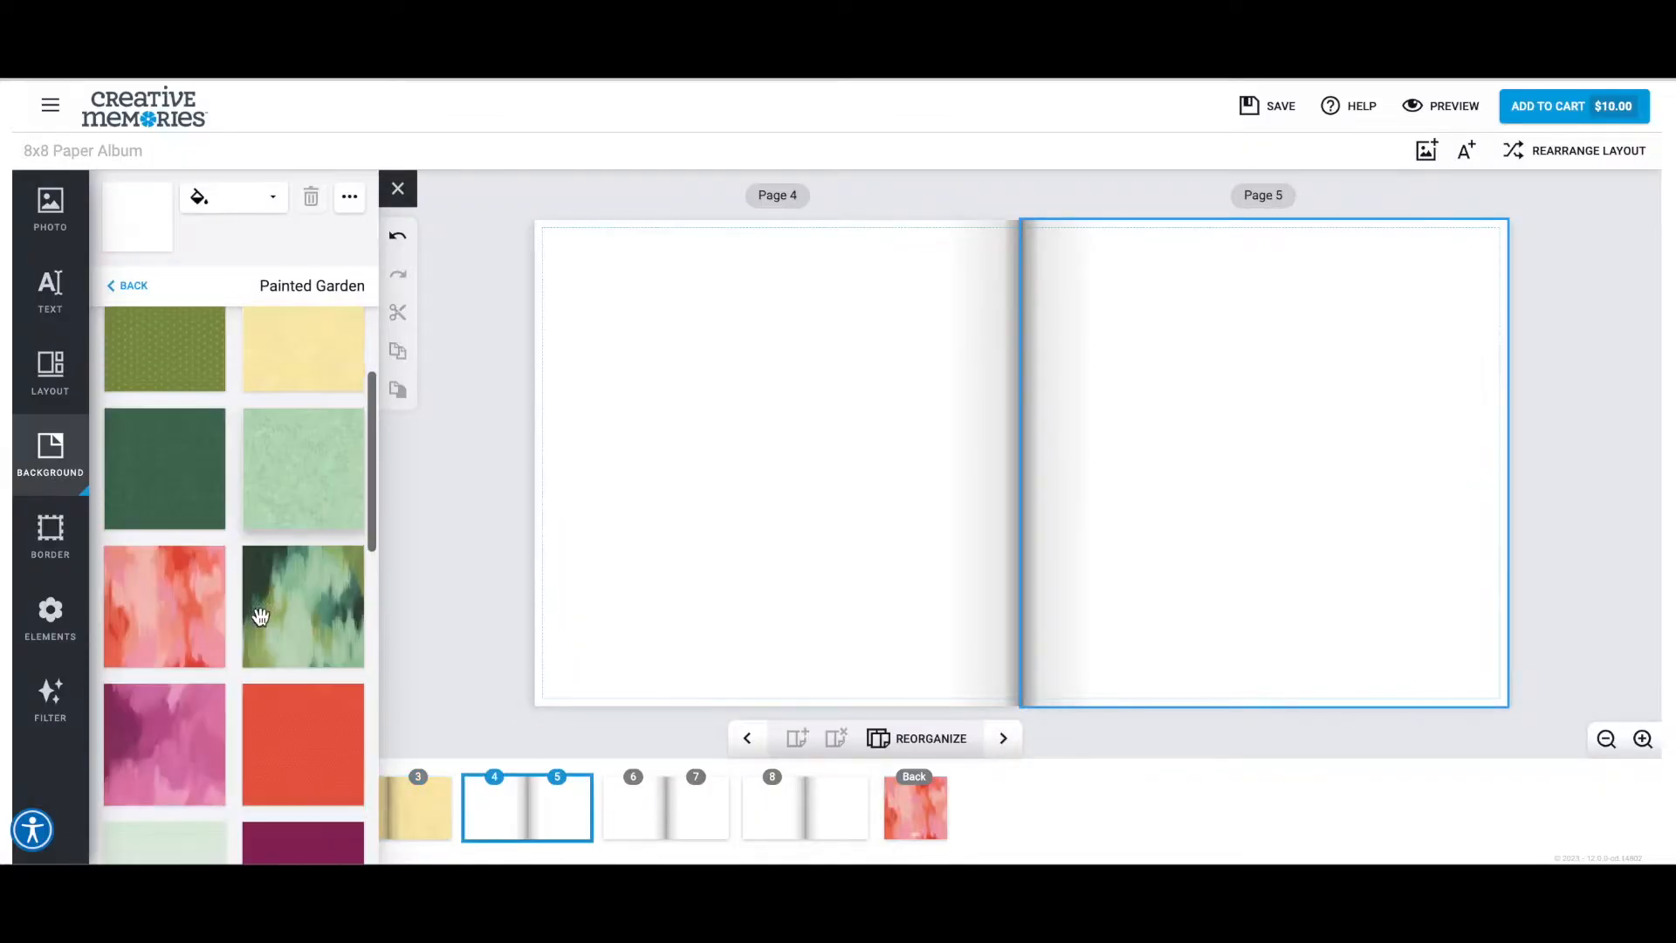
mouse_move(165, 542)
left_mouse_down()
mouse_move(699, 501)
mouse_move(558, 513)
mouse_move(954, 382)
mouse_move(1186, 378)
left_mouse_up()
Apply the Painted Garden dark floral background with yellow flowers to pages 6 and 7.
left_click(1003, 738)
left_click_drag(244, 751, 666, 573)
left_click_drag(297, 769, 1193, 500)
Apply the Painted Garden pale green background to page 8 and the inside back cover facing it.
left_click(1003, 738)
left_click_drag(189, 686, 666, 561)
left_click_drag(225, 629, 1171, 436)
Review all spreads in the album overview, and return to the cover spread with the front cover selected.
left_click(1606, 739)
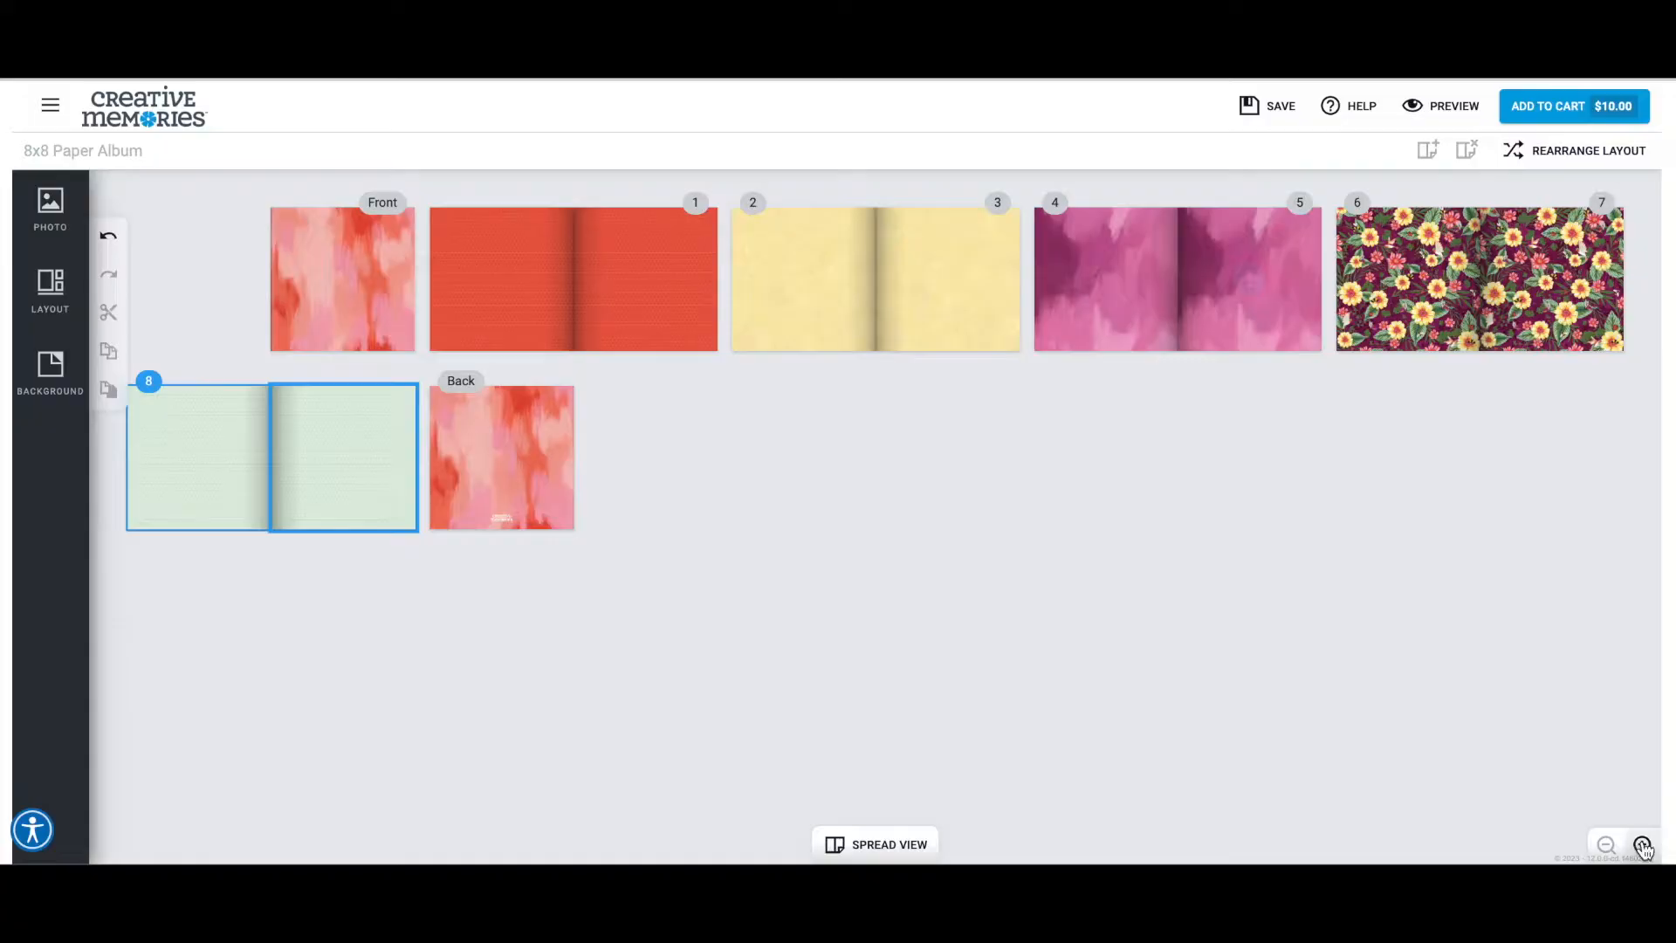
left_click(1643, 844)
left_click(1141, 572)
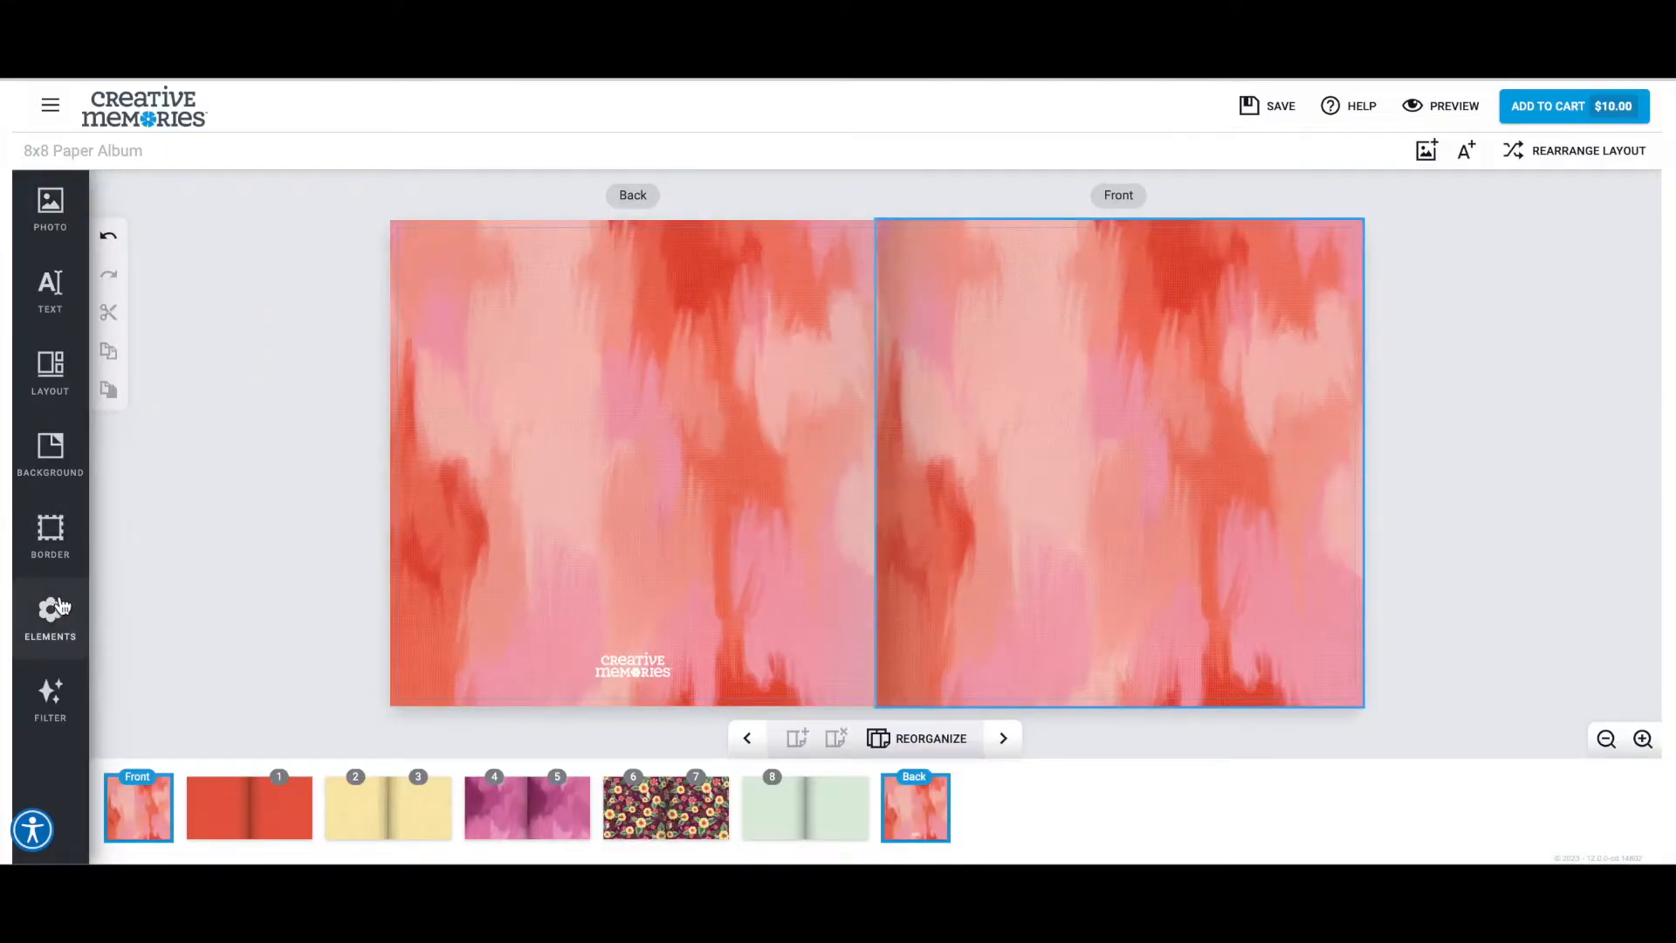
Place the overhead dinner table photo from the past uploads folder created on 2023-03-15 on the front cover.
left_click(54, 225)
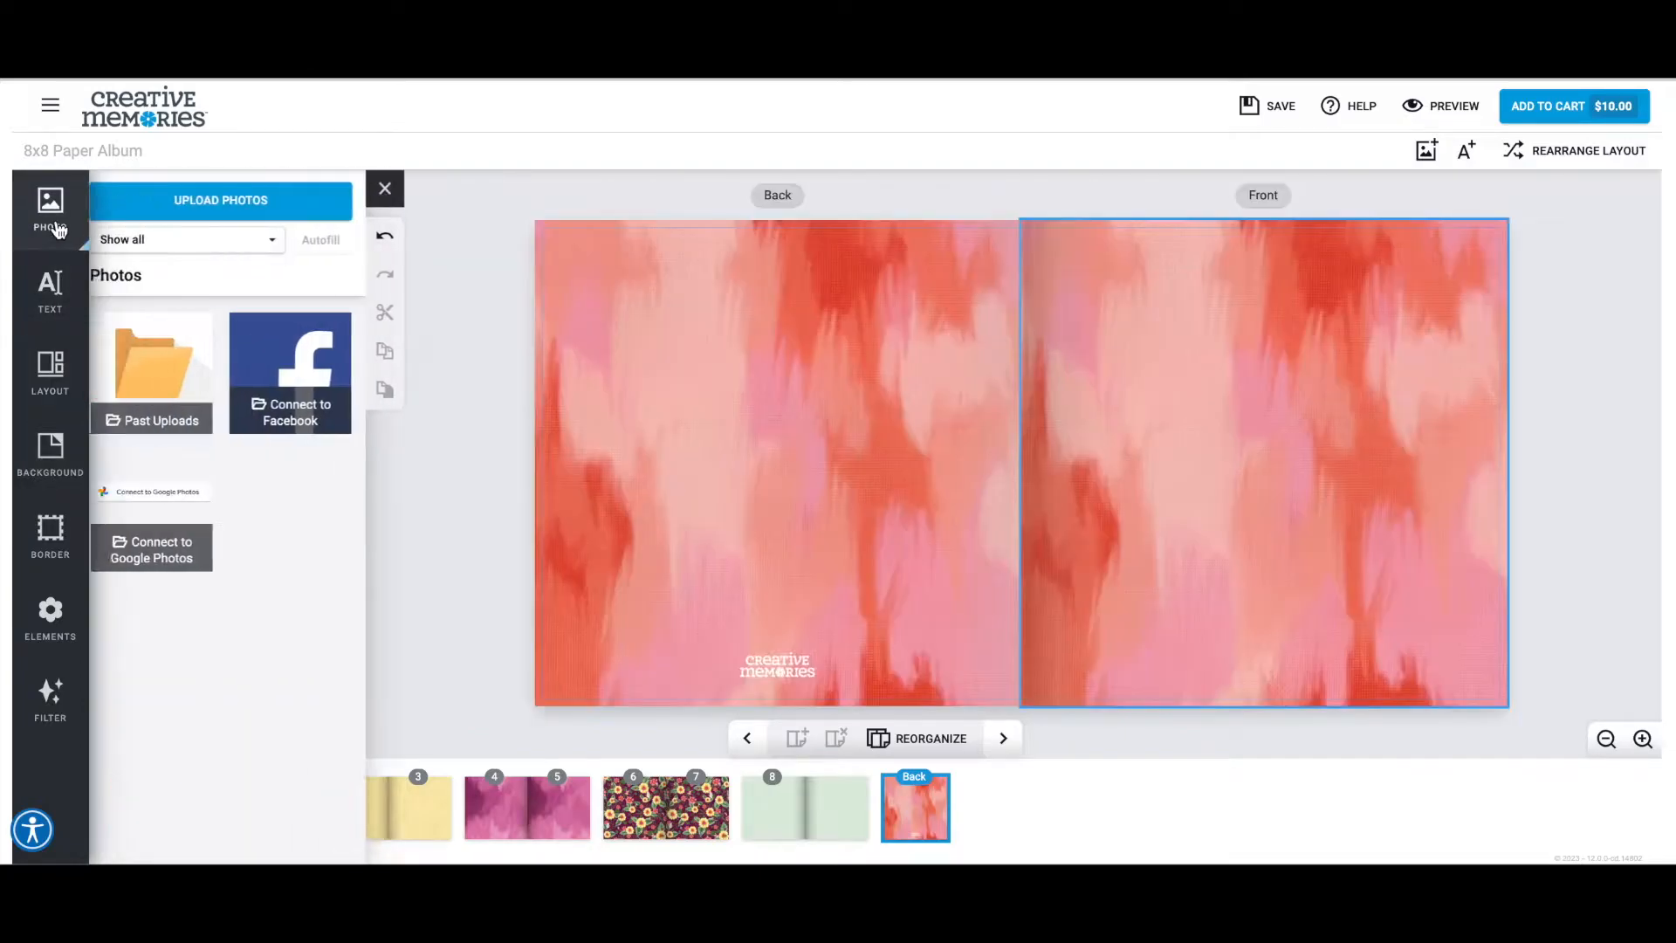
left_click(149, 348)
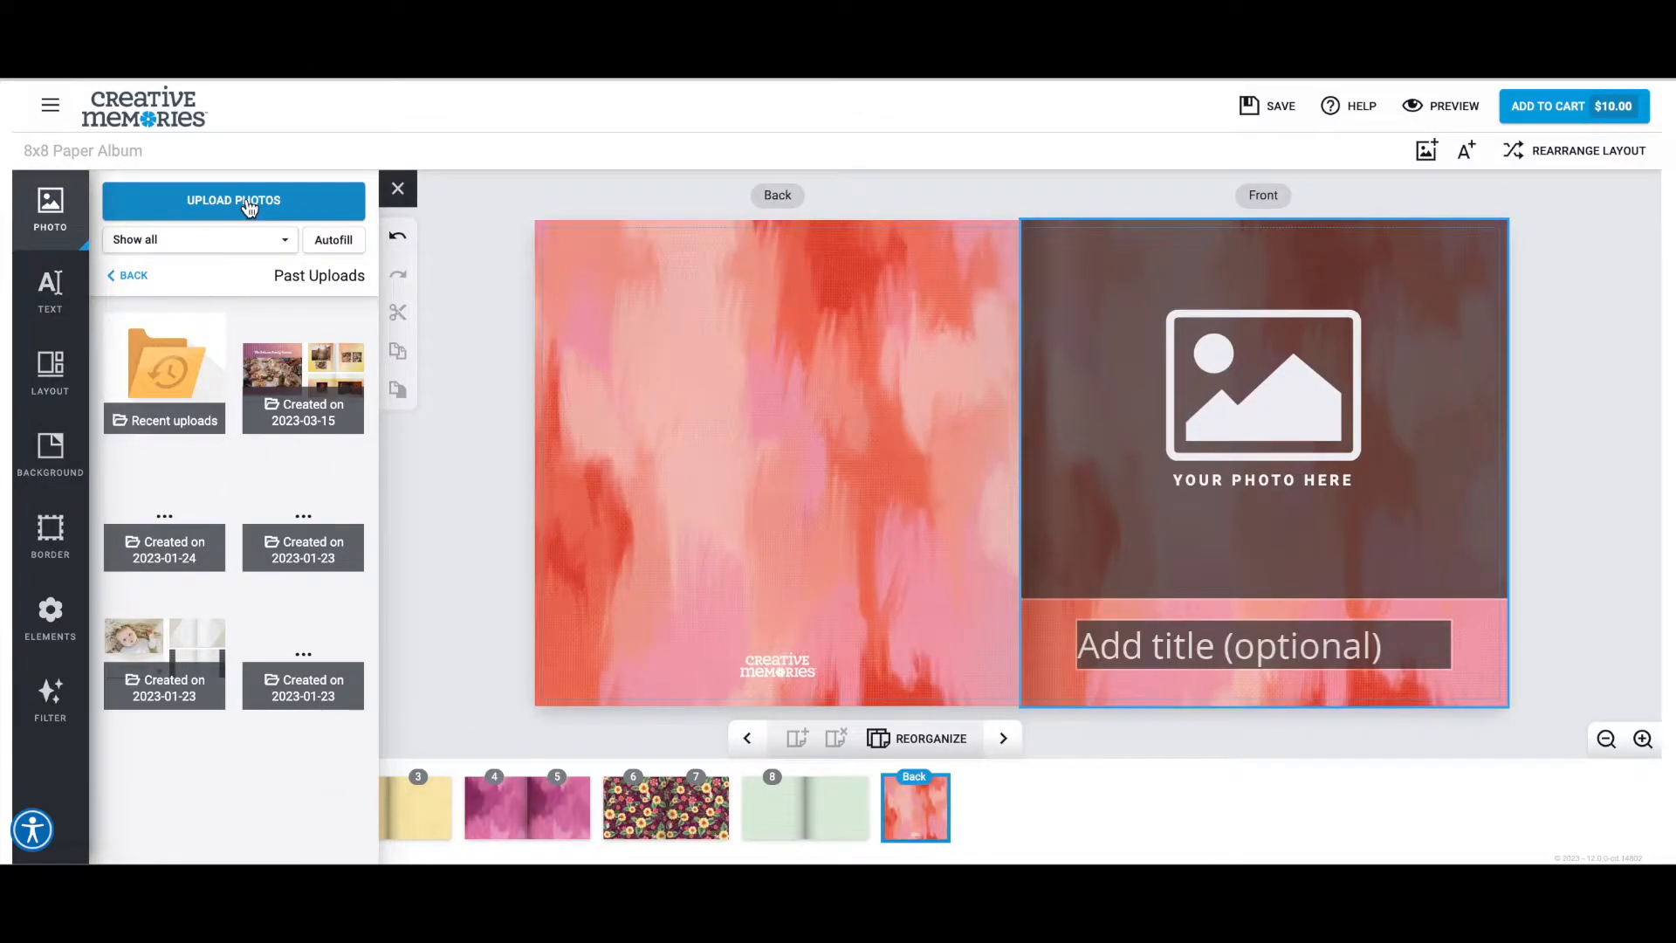
left_click(311, 378)
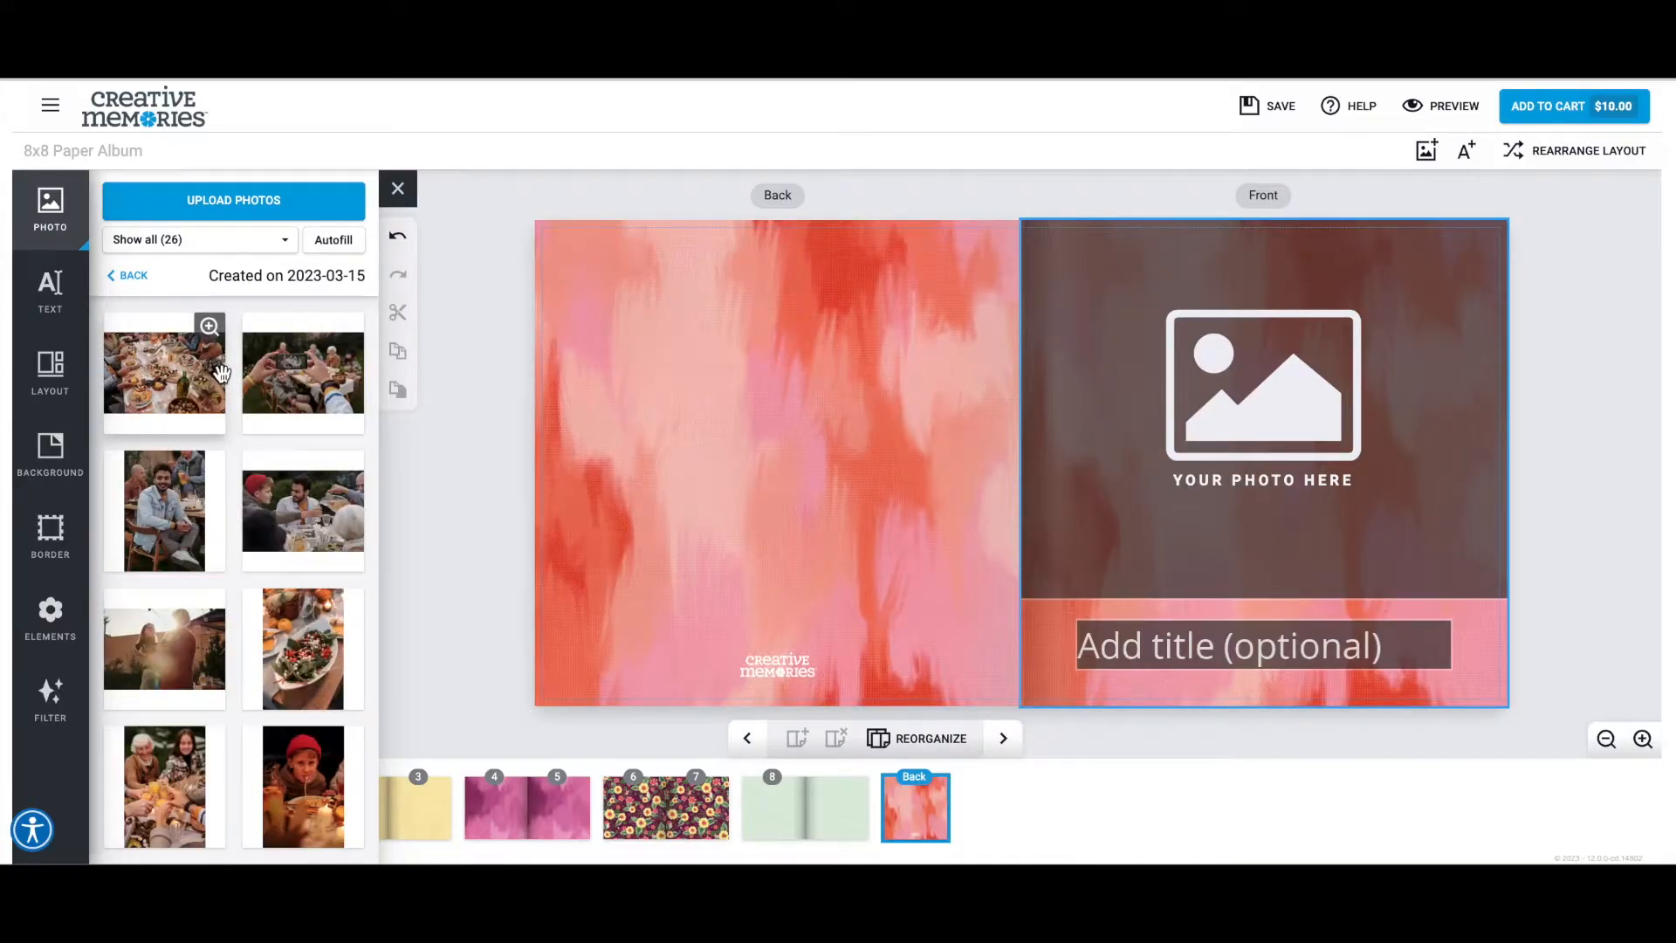
scroll(181, 370, "down", 10)
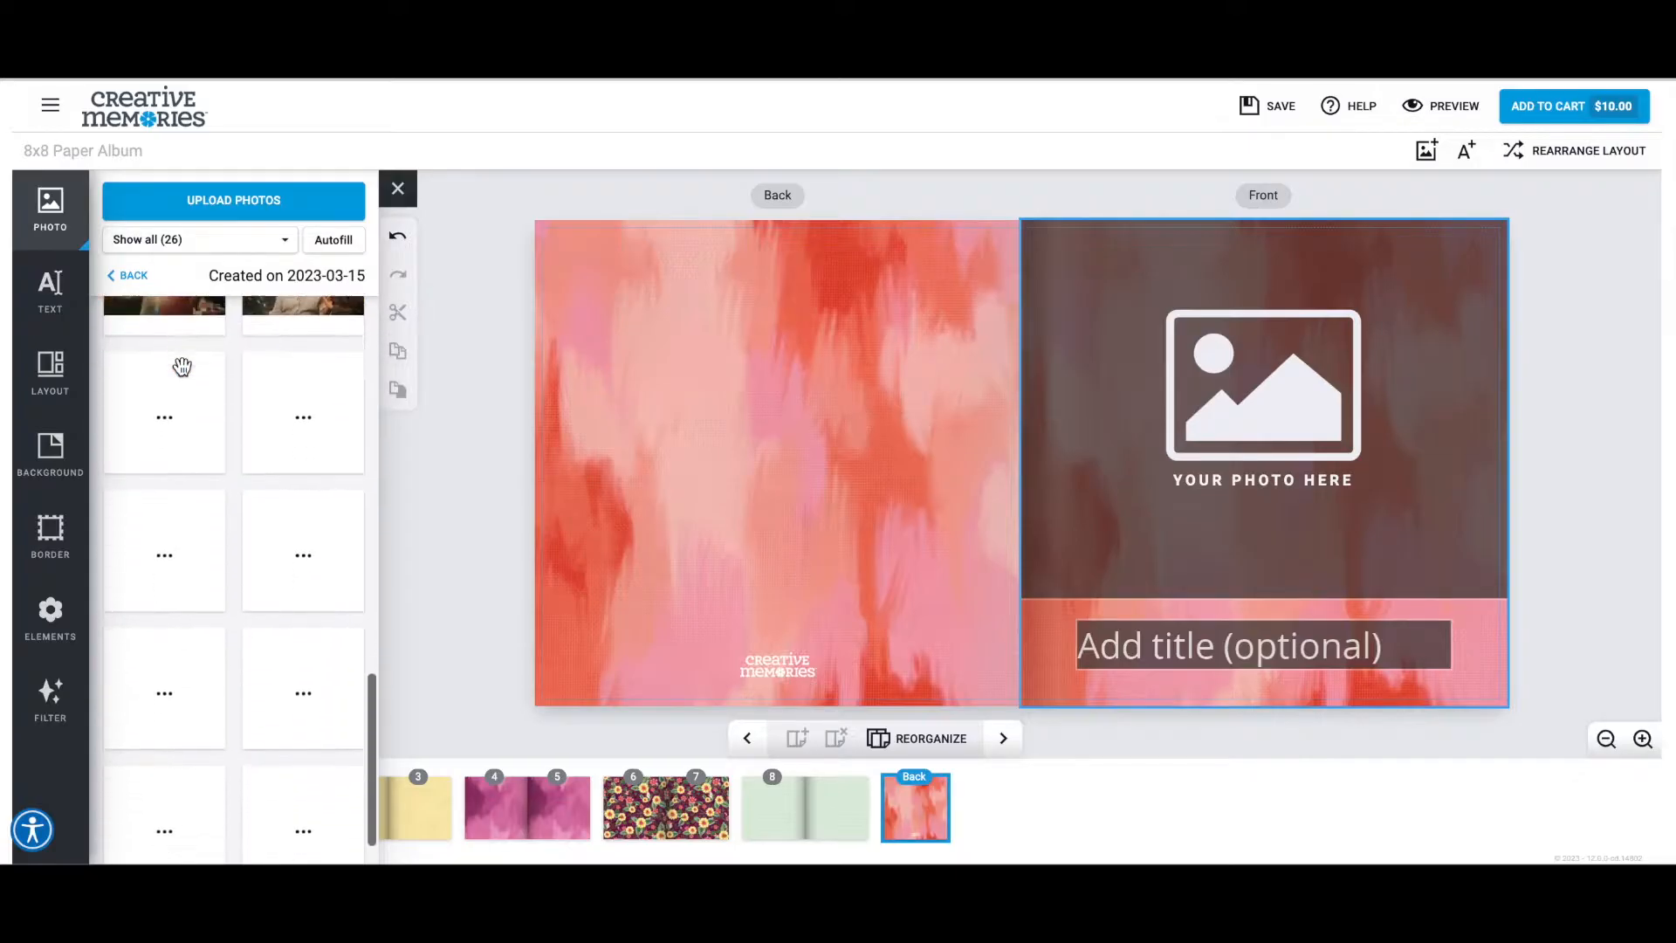
scroll(215, 615, "up", 10)
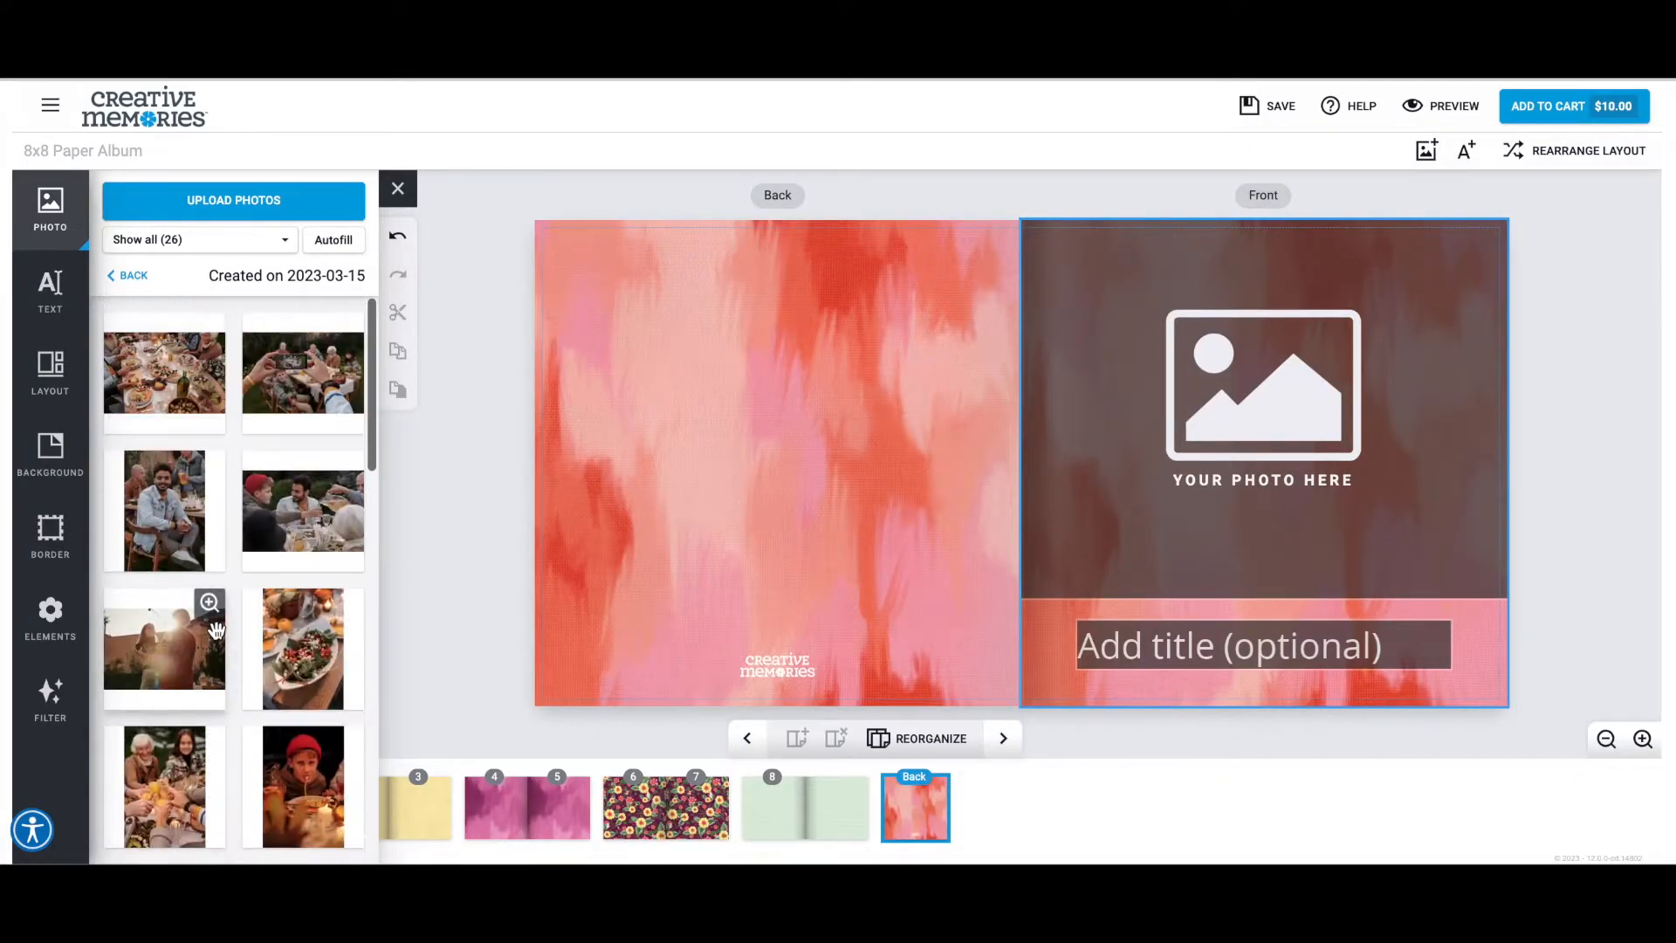
left_click_drag(164, 373, 1292, 383)
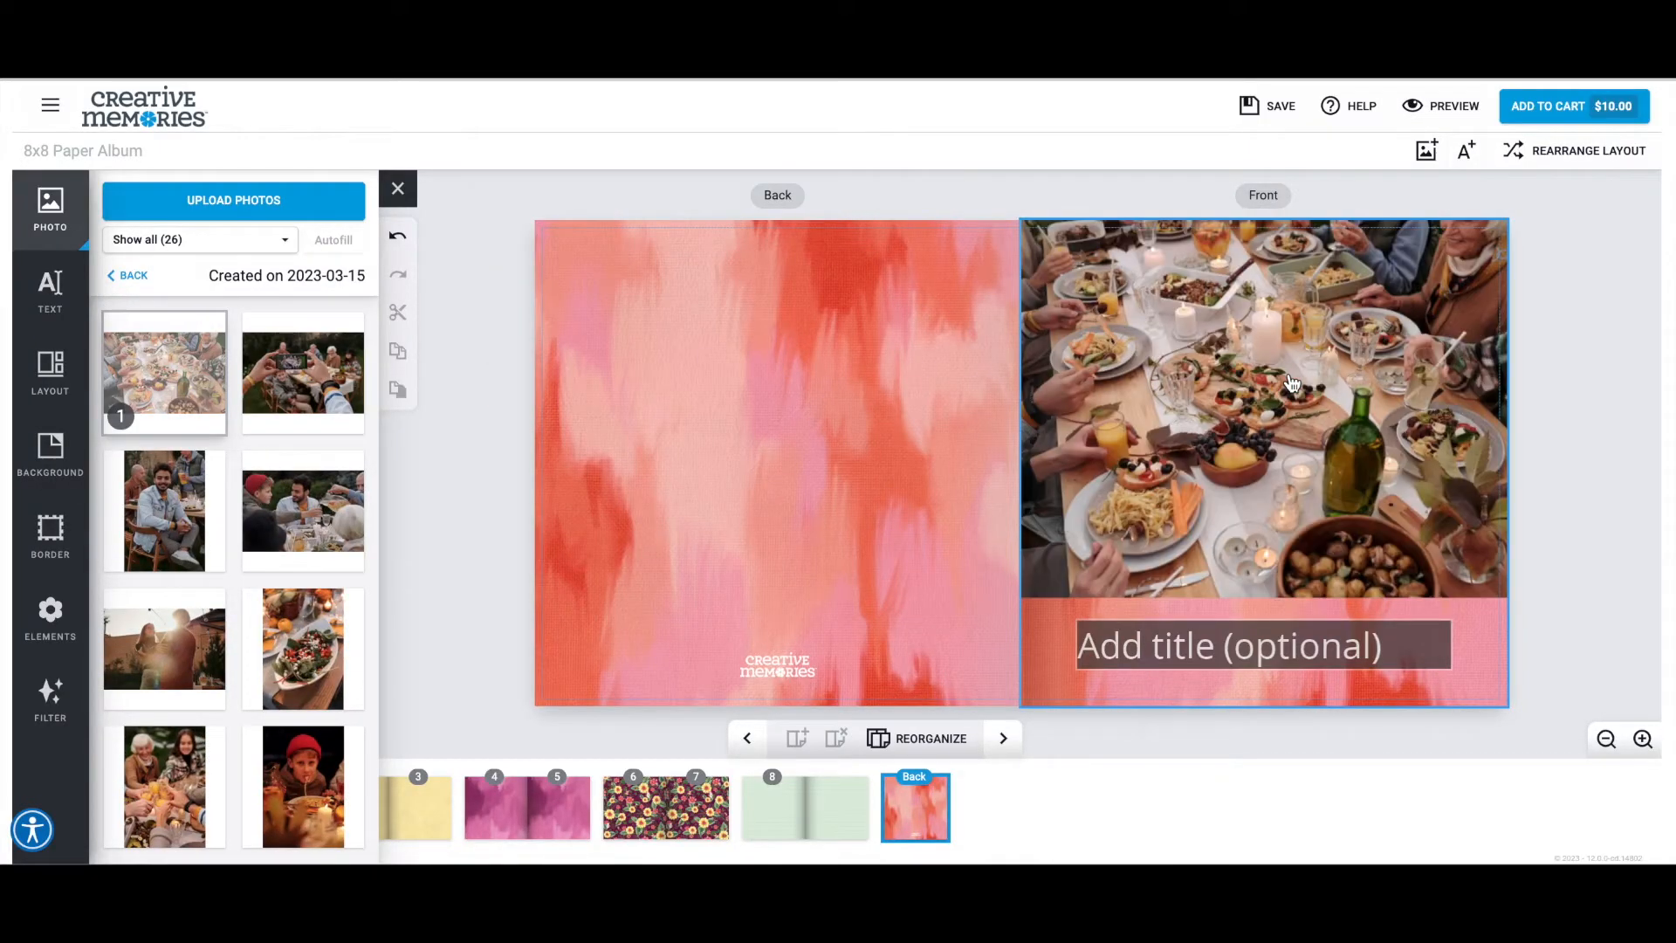
Shrink the front cover photo's frame with Transform so it sits inside the page edges above the title.
left_click(1275, 452)
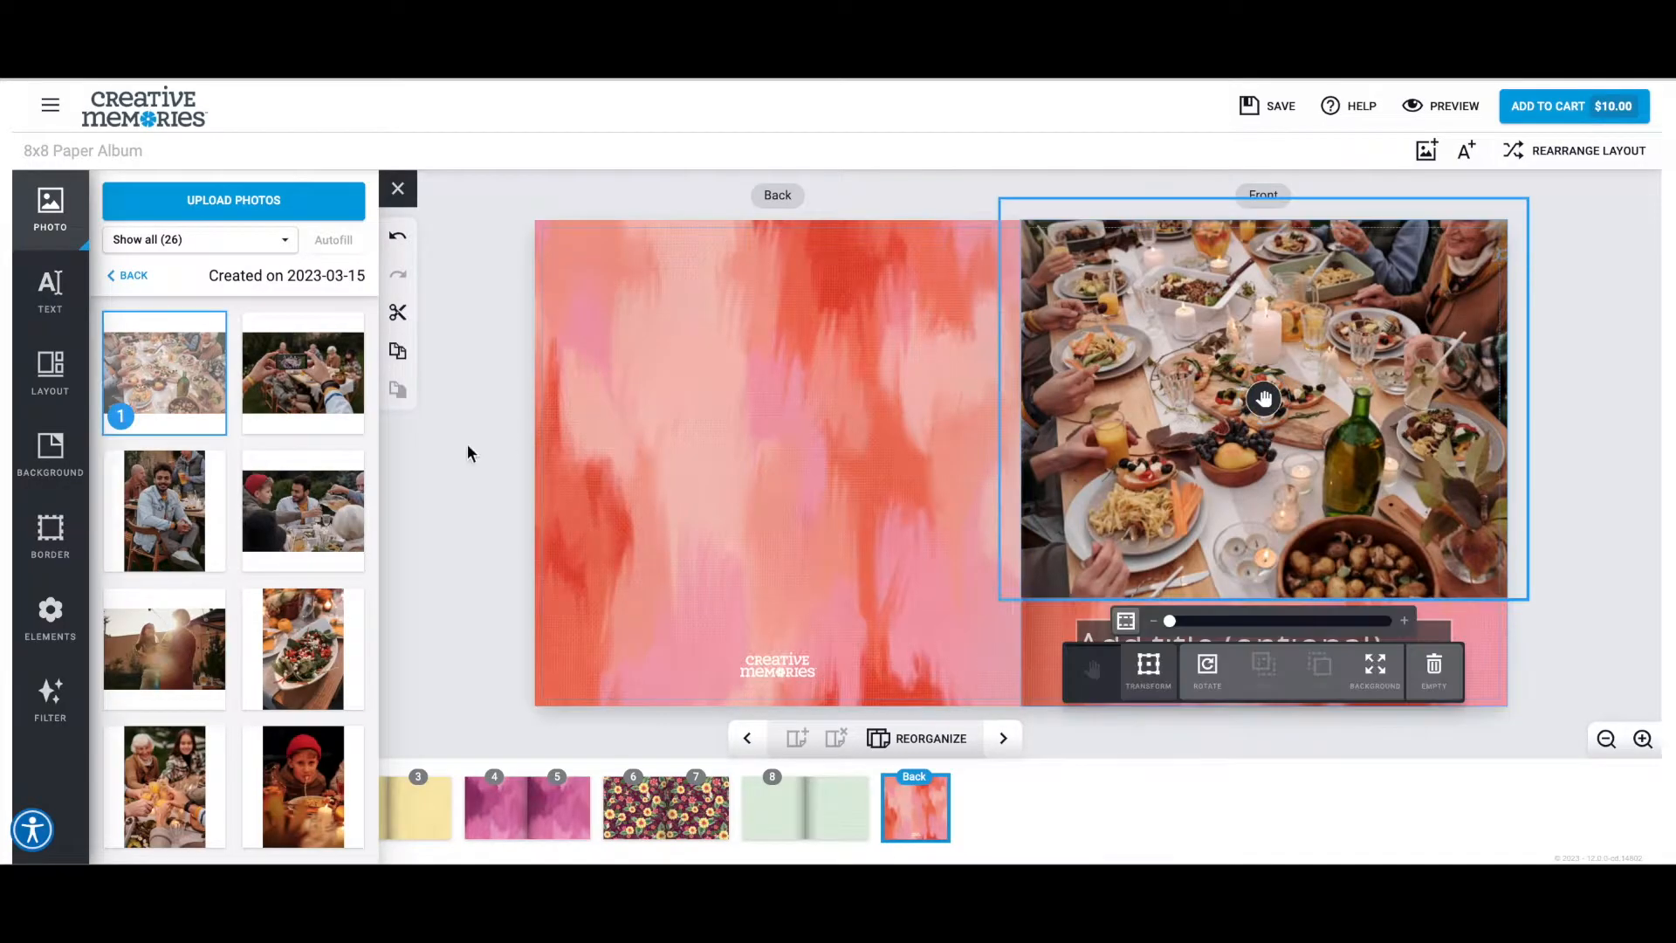
left_click(48, 377)
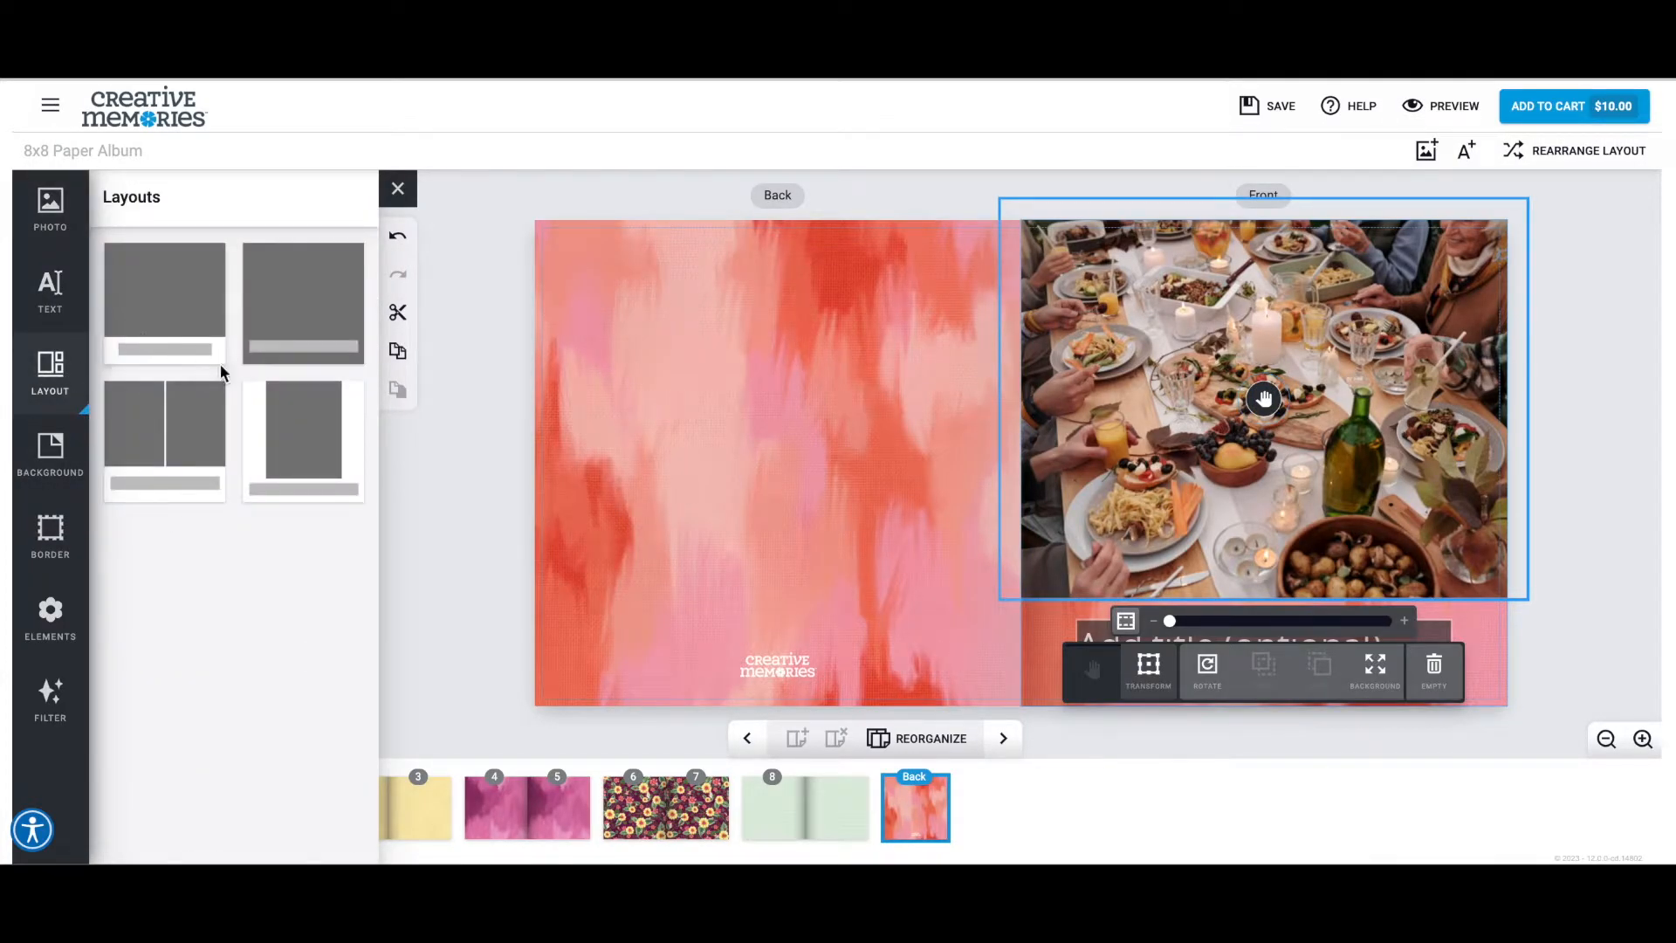
left_click(1150, 670)
left_click_drag(1007, 200, 1099, 270)
left_click_drag(1536, 252, 1438, 312)
left_click(1087, 671)
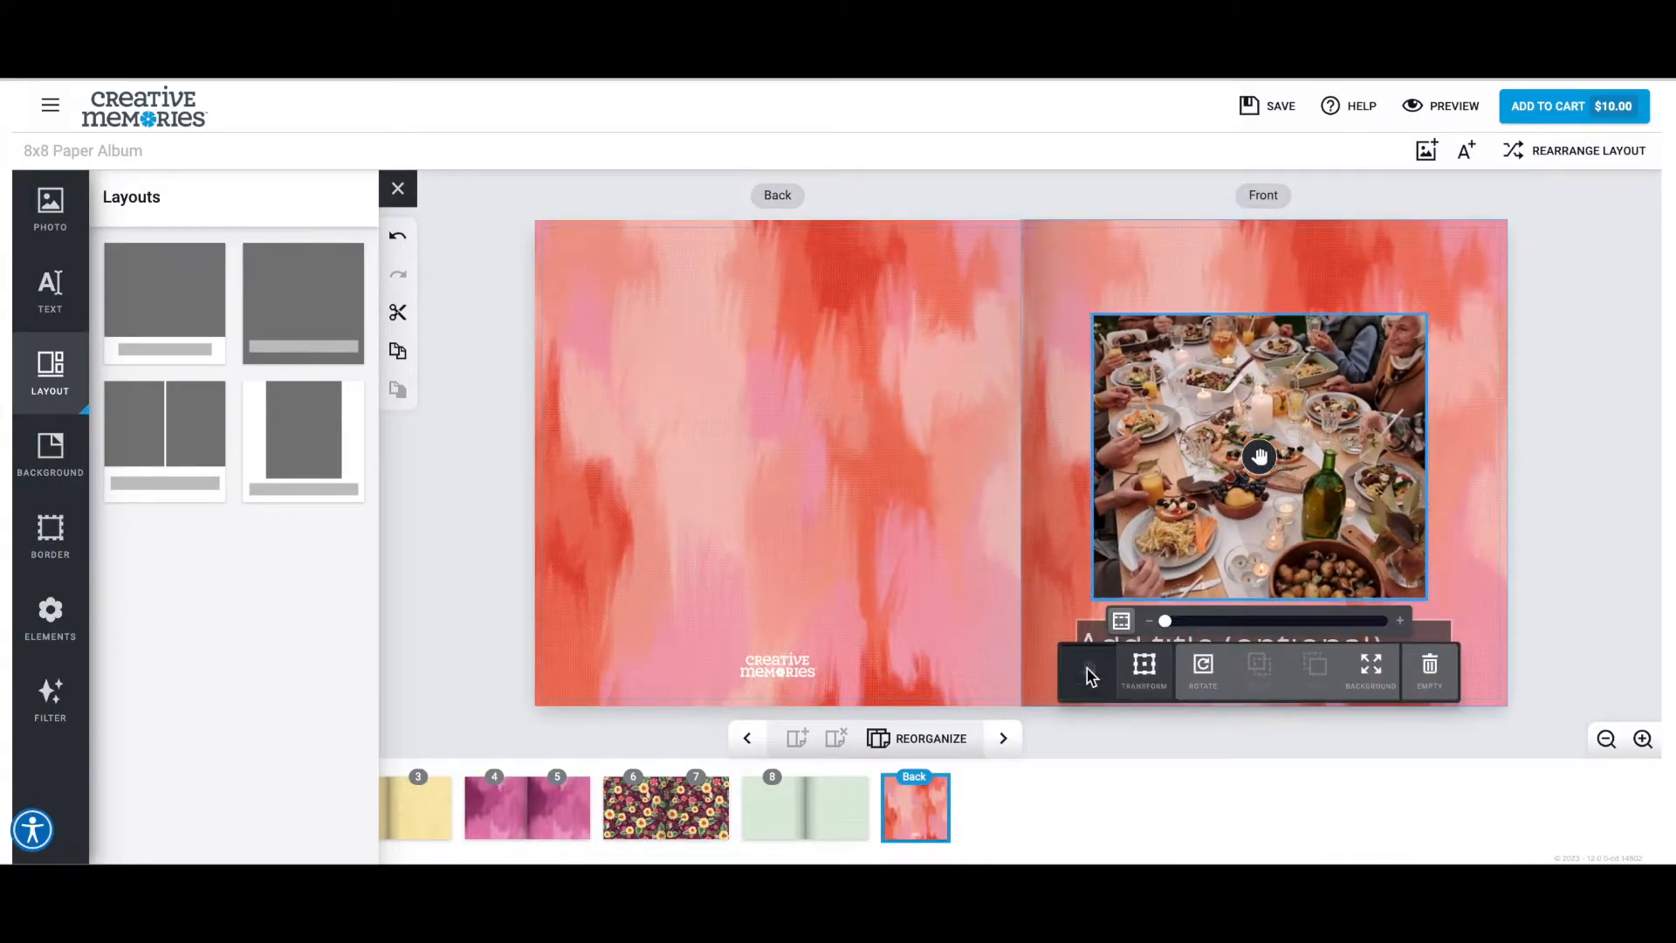
Zoom in on the cover photo and reposition it within its frame around the candles and cheese board.
mouse_move(1167, 620)
left_mouse_down()
mouse_move(1219, 623)
mouse_move(1175, 622)
left_mouse_up()
left_click(1589, 550)
left_click(1354, 497)
left_click_drag(1176, 621, 1195, 624)
left_click_drag(1218, 513, 1262, 574)
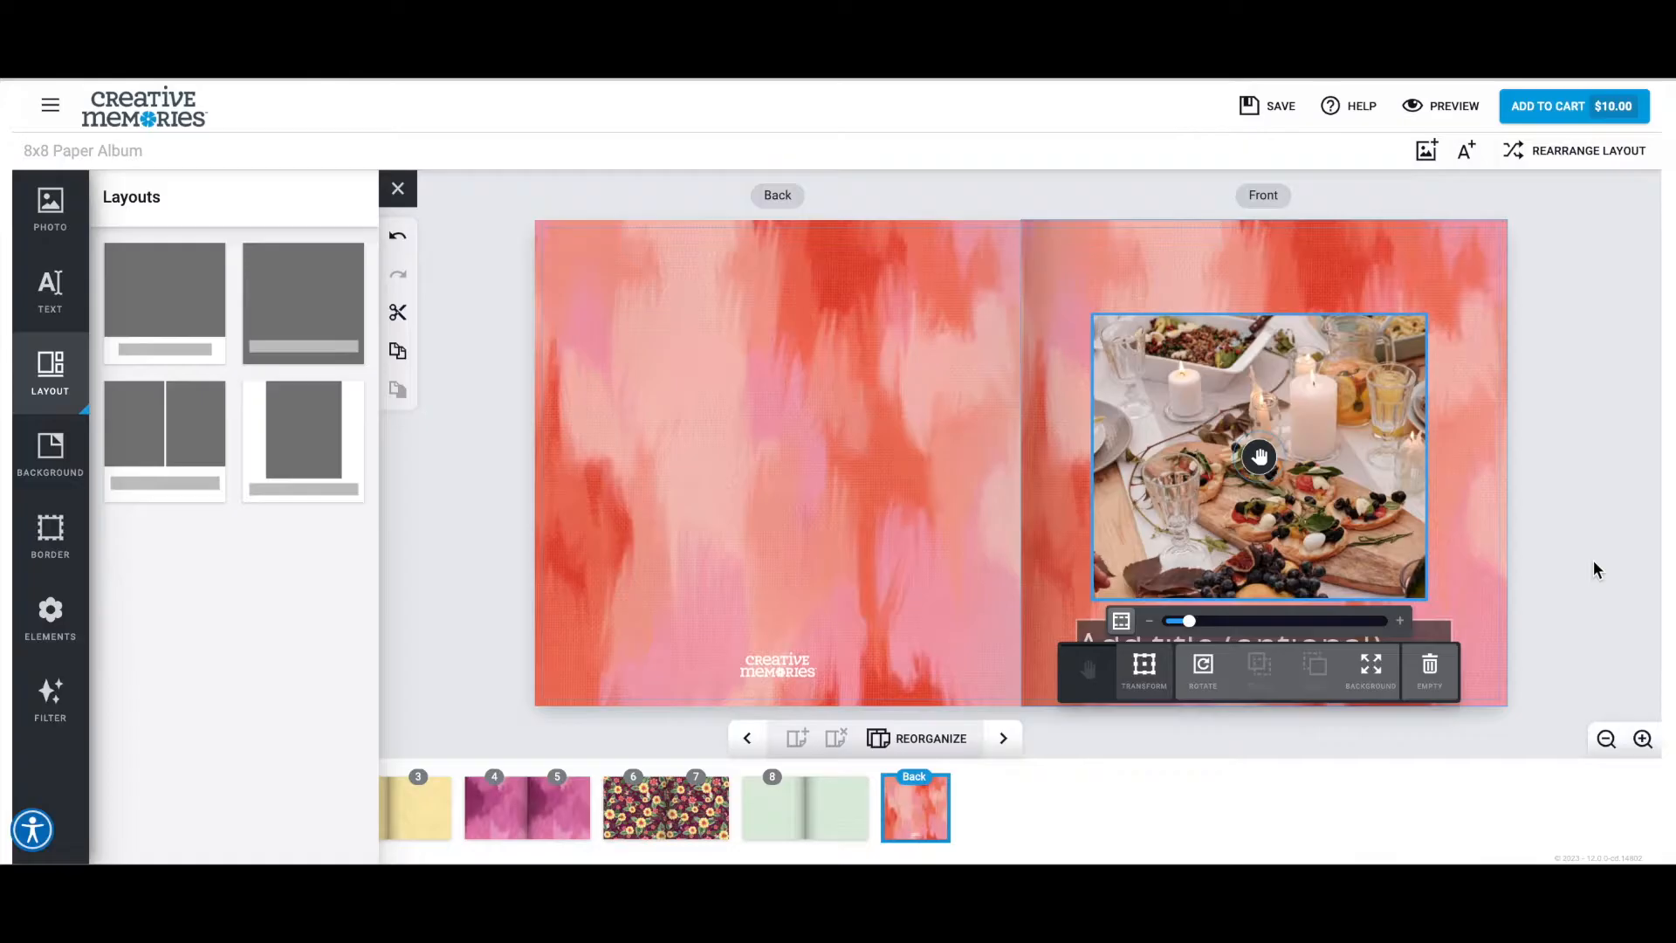
Reapply the front cover layout with one large photo above a title.
left_click(1517, 547)
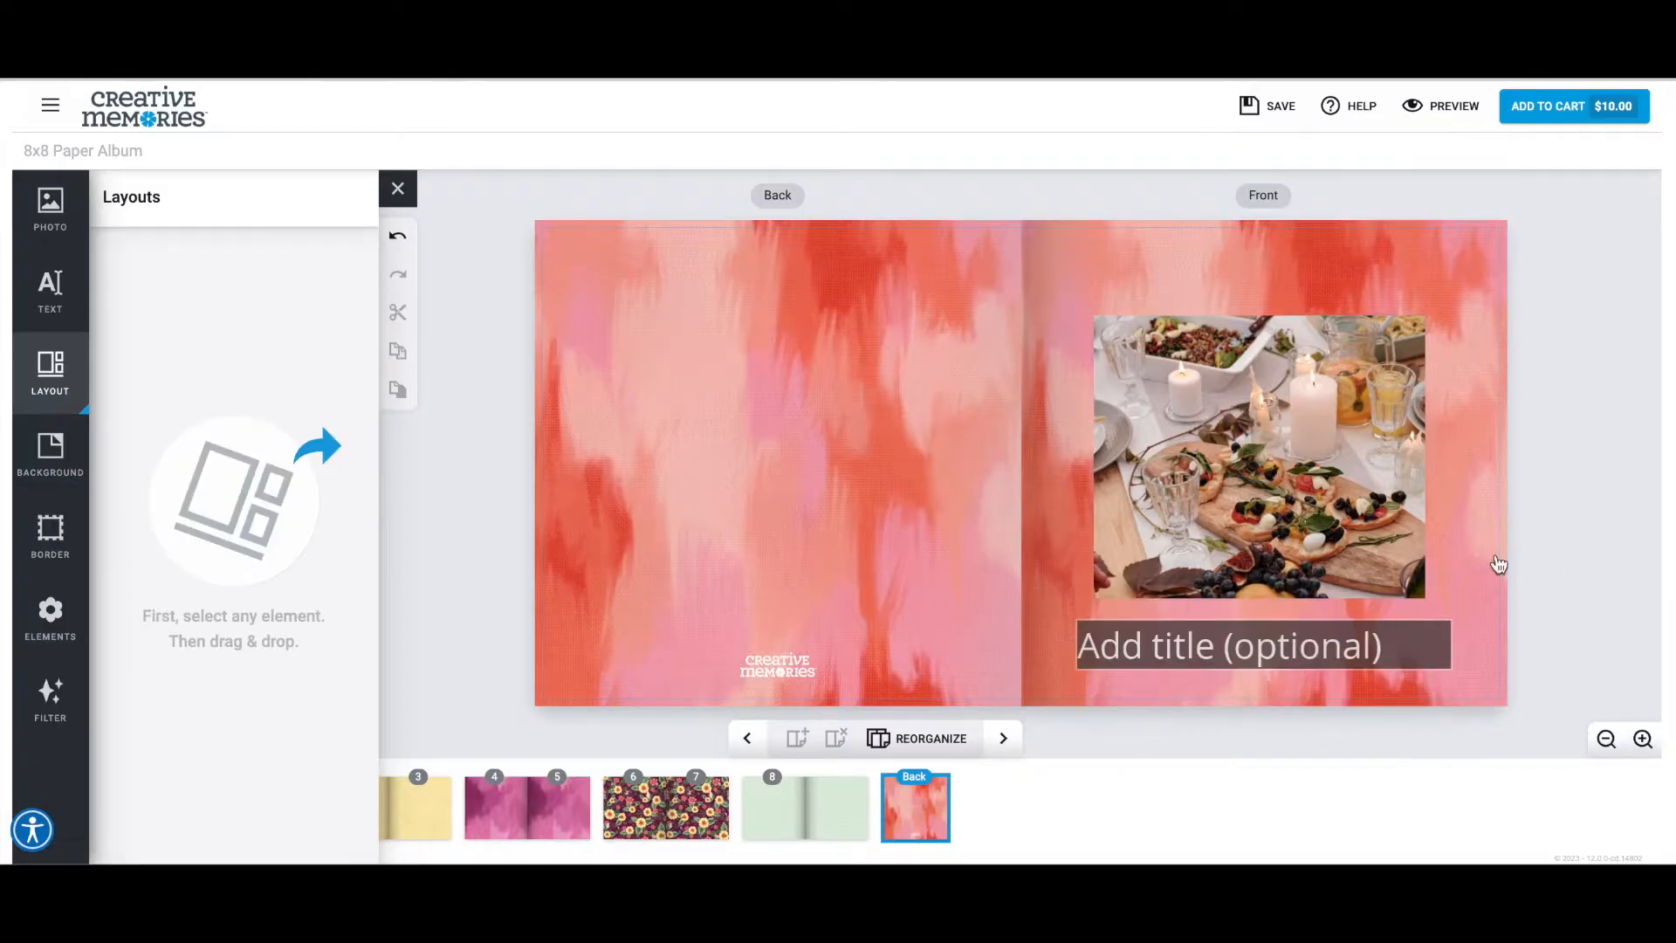
left_click(1062, 511)
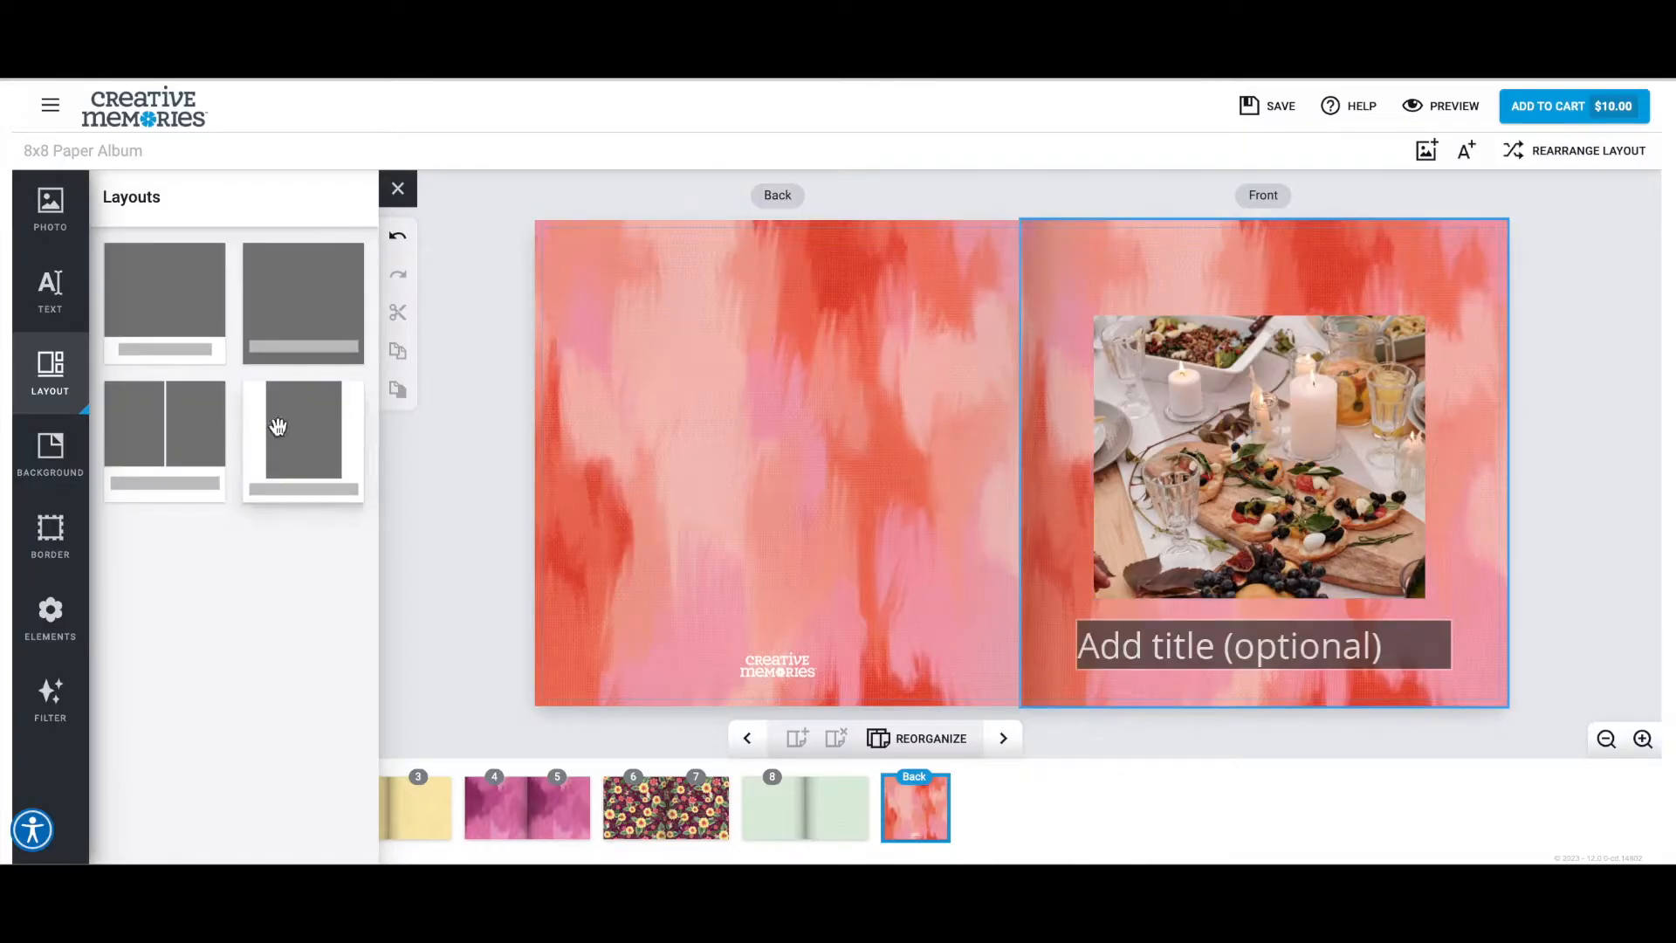
left_click(185, 349)
Lower the top edge of the cover photo's frame and shift the photo downward within it.
left_click(1235, 310)
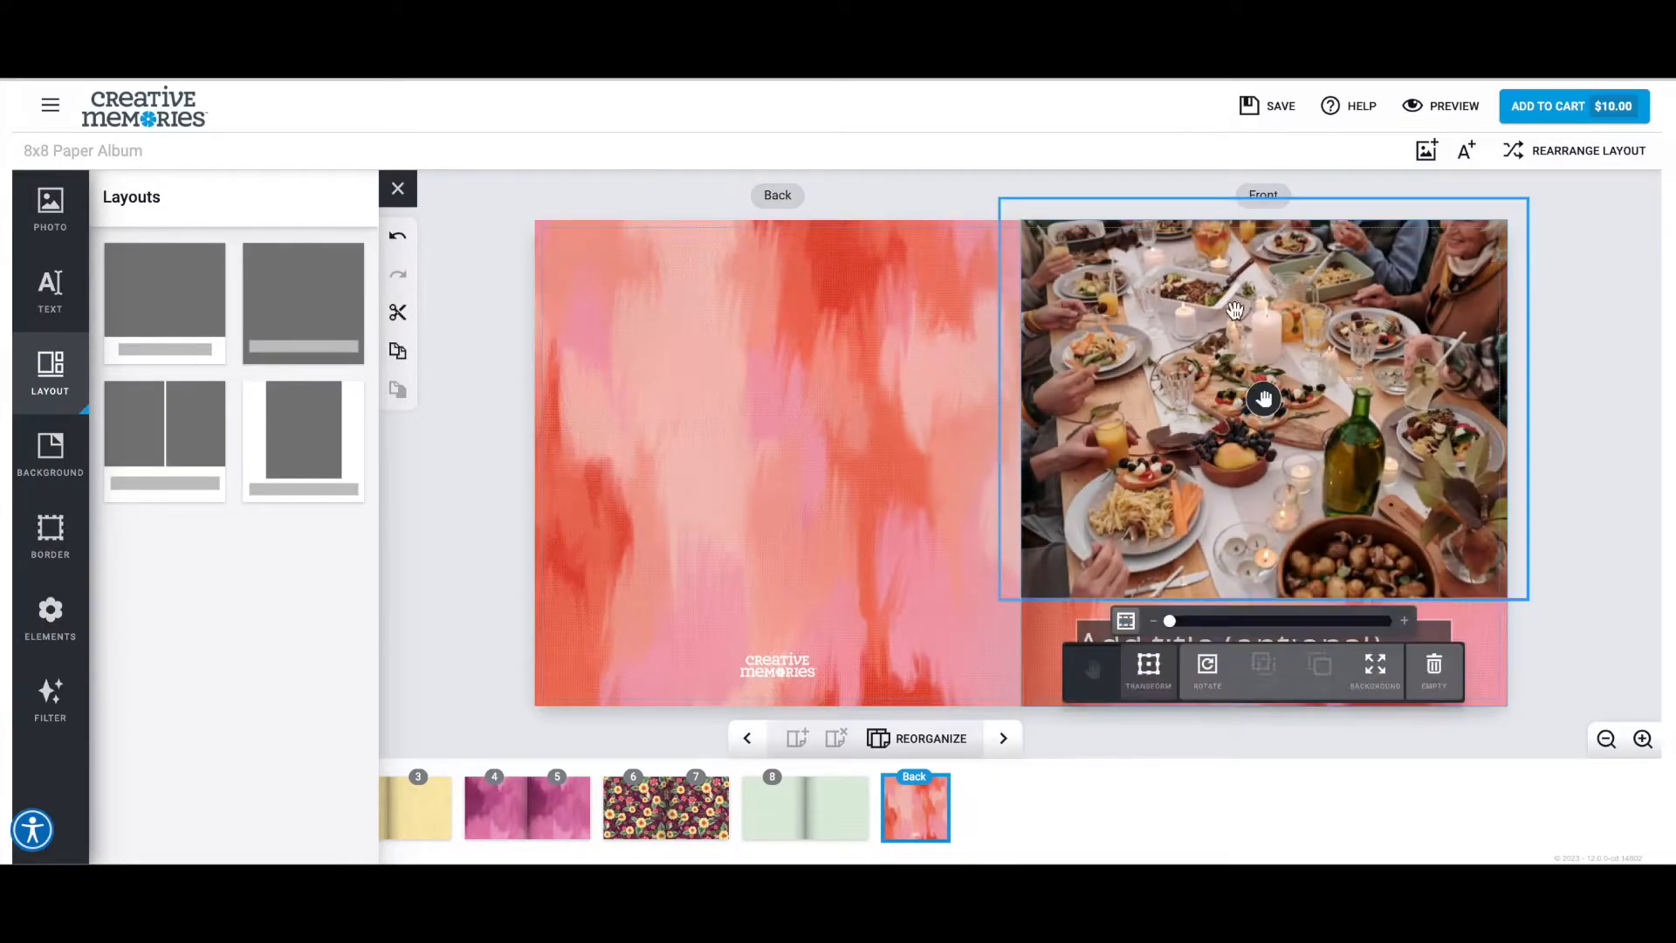
left_click(1148, 670)
left_click_drag(1264, 200, 1269, 323)
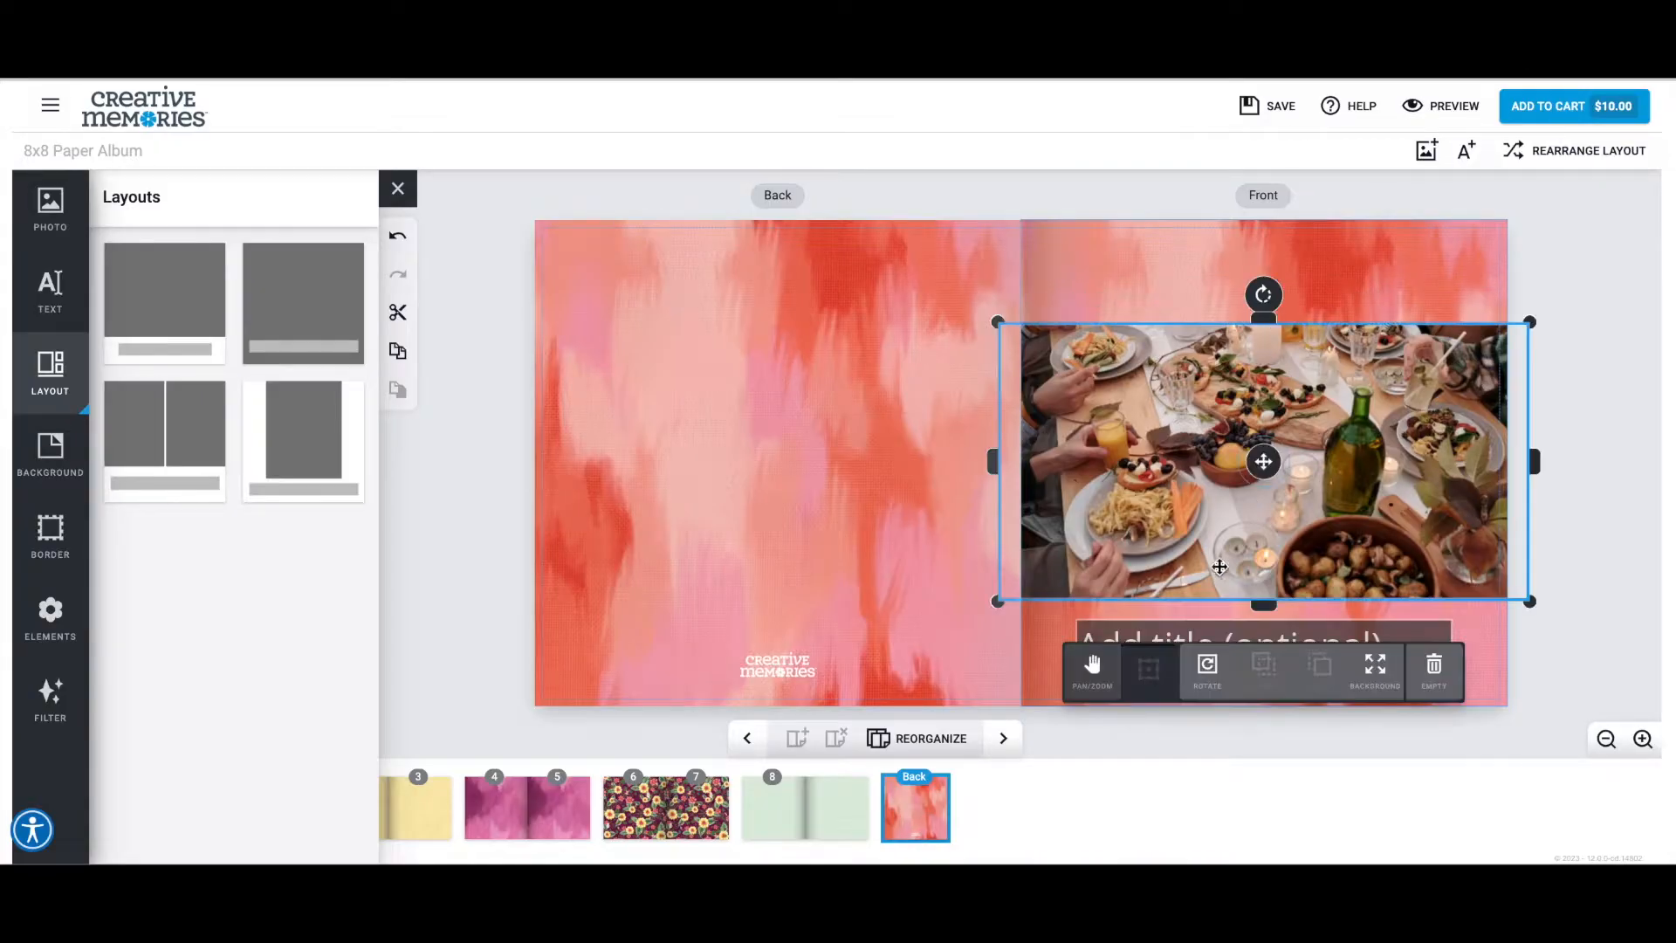
left_click(1095, 677)
left_click_drag(1243, 485, 1247, 525)
Raise the bottom edge of the cover photo's frame and reposition the frame as a full-width band above the title.
left_click(1149, 672)
left_click_drag(1266, 601, 1266, 565)
left_click(1266, 477)
left_click_drag(1266, 478, 1223, 480)
left_click(1093, 655)
left_click(1563, 442)
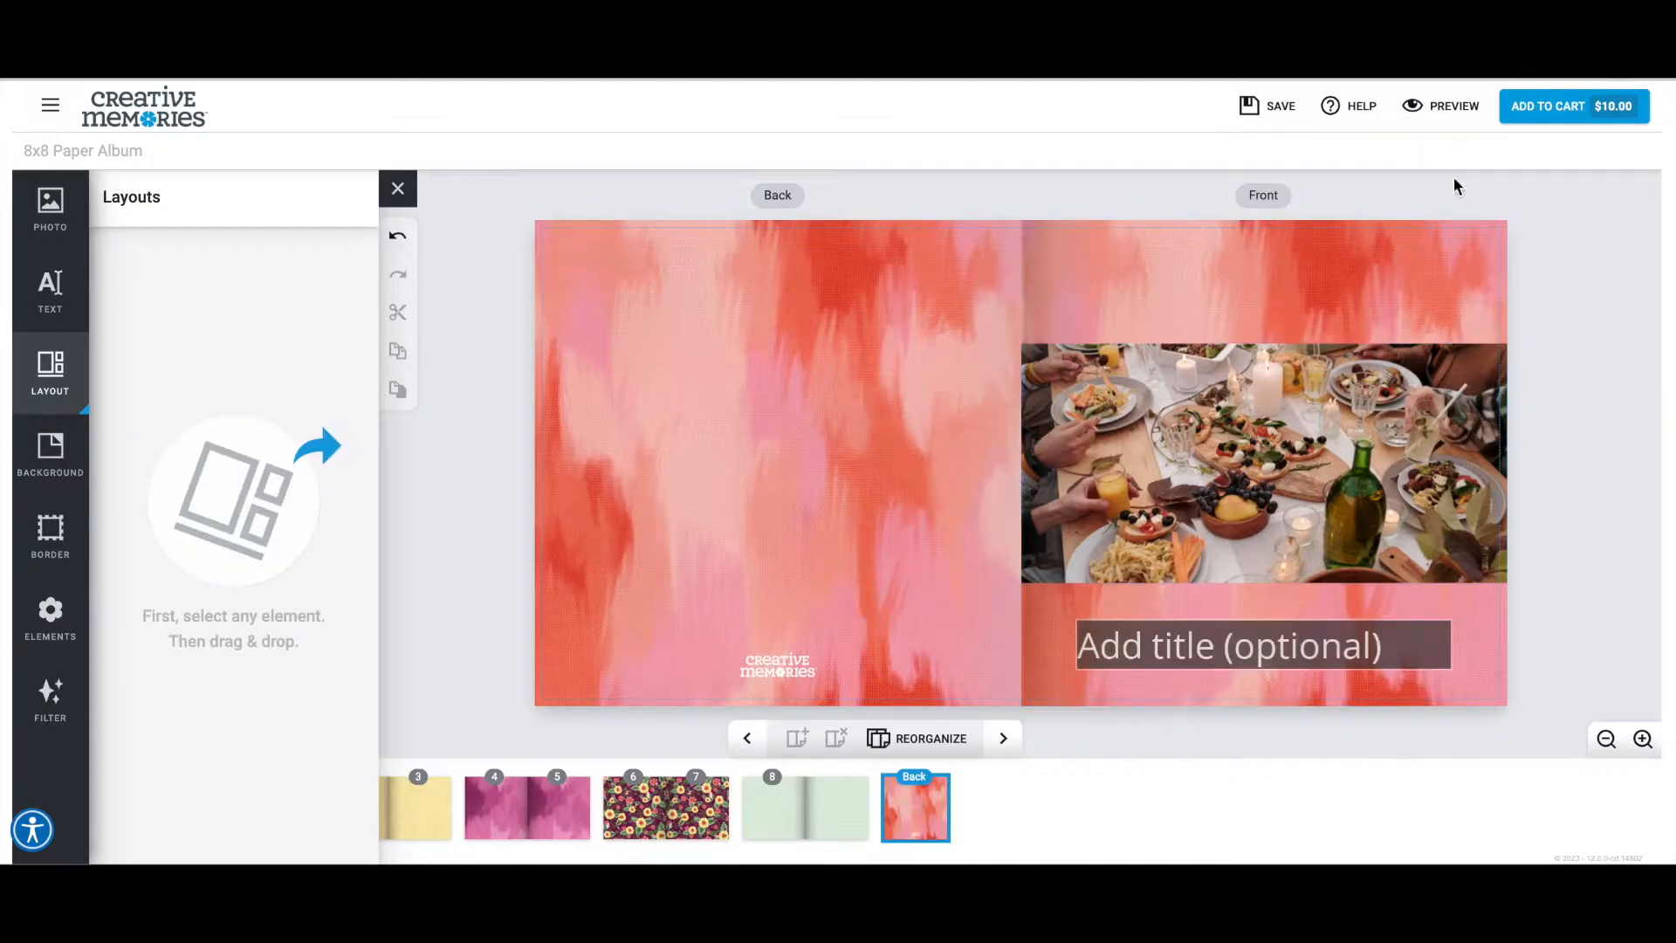
Preview the album with the cropped cover photo.
left_click(1423, 109)
left_click(1419, 110)
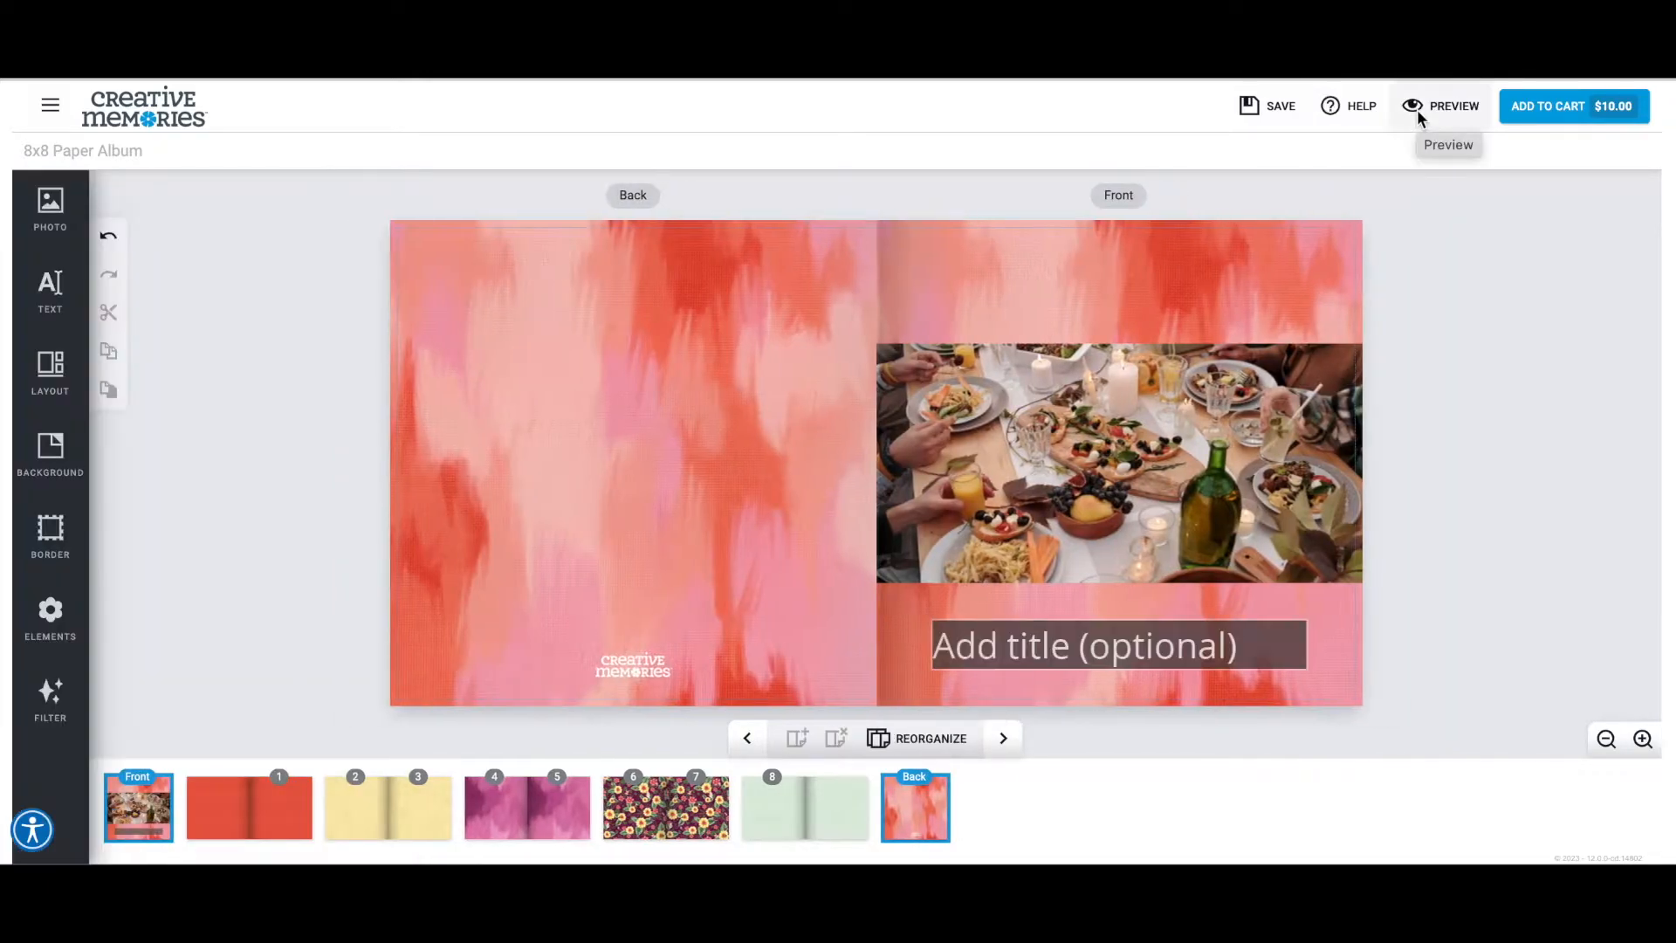
Set the front cover title's font to Pacifico.
left_click(49, 288)
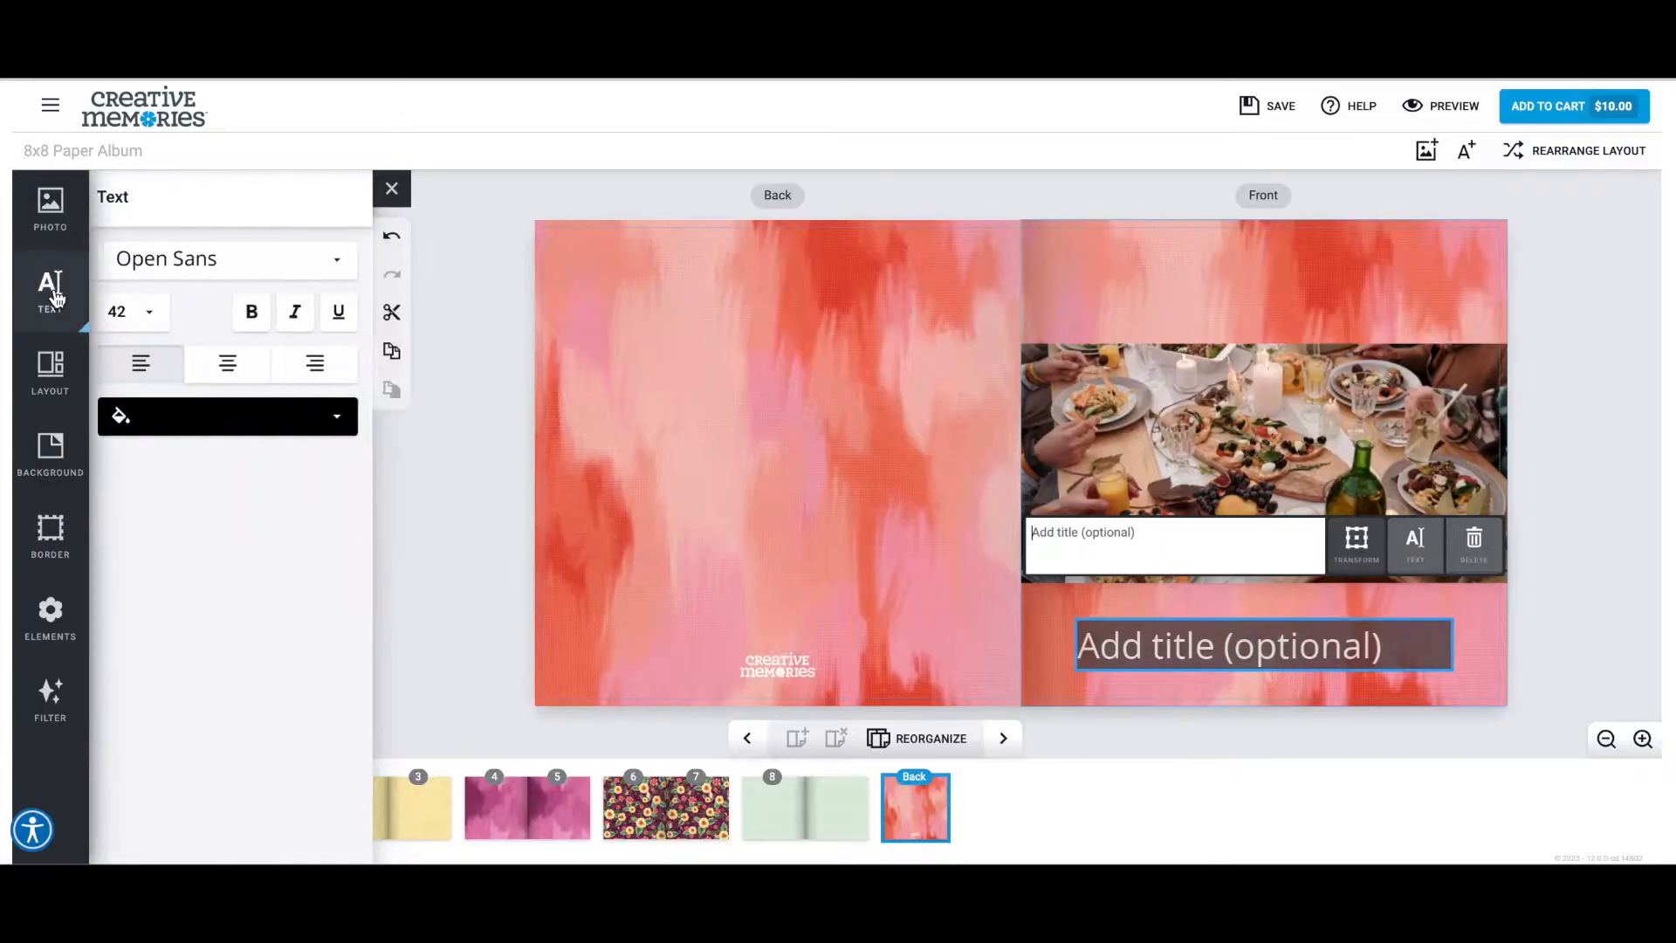
left_click(247, 259)
scroll(236, 353, "down", 1)
scroll(236, 349, "down", 3)
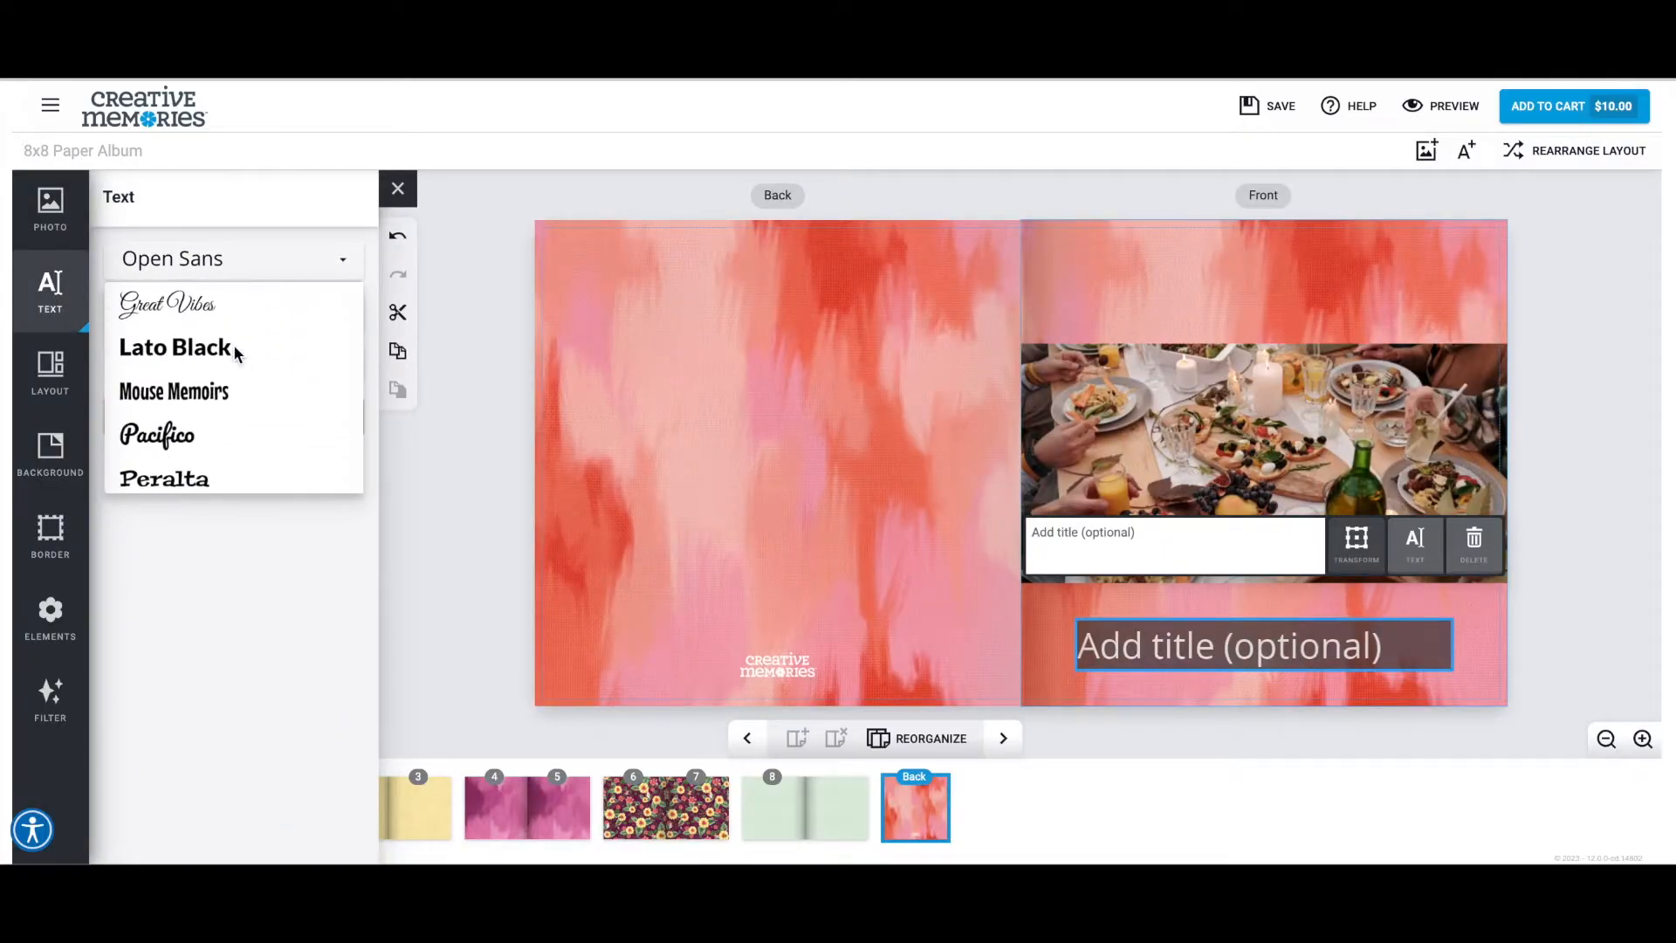
left_click(166, 434)
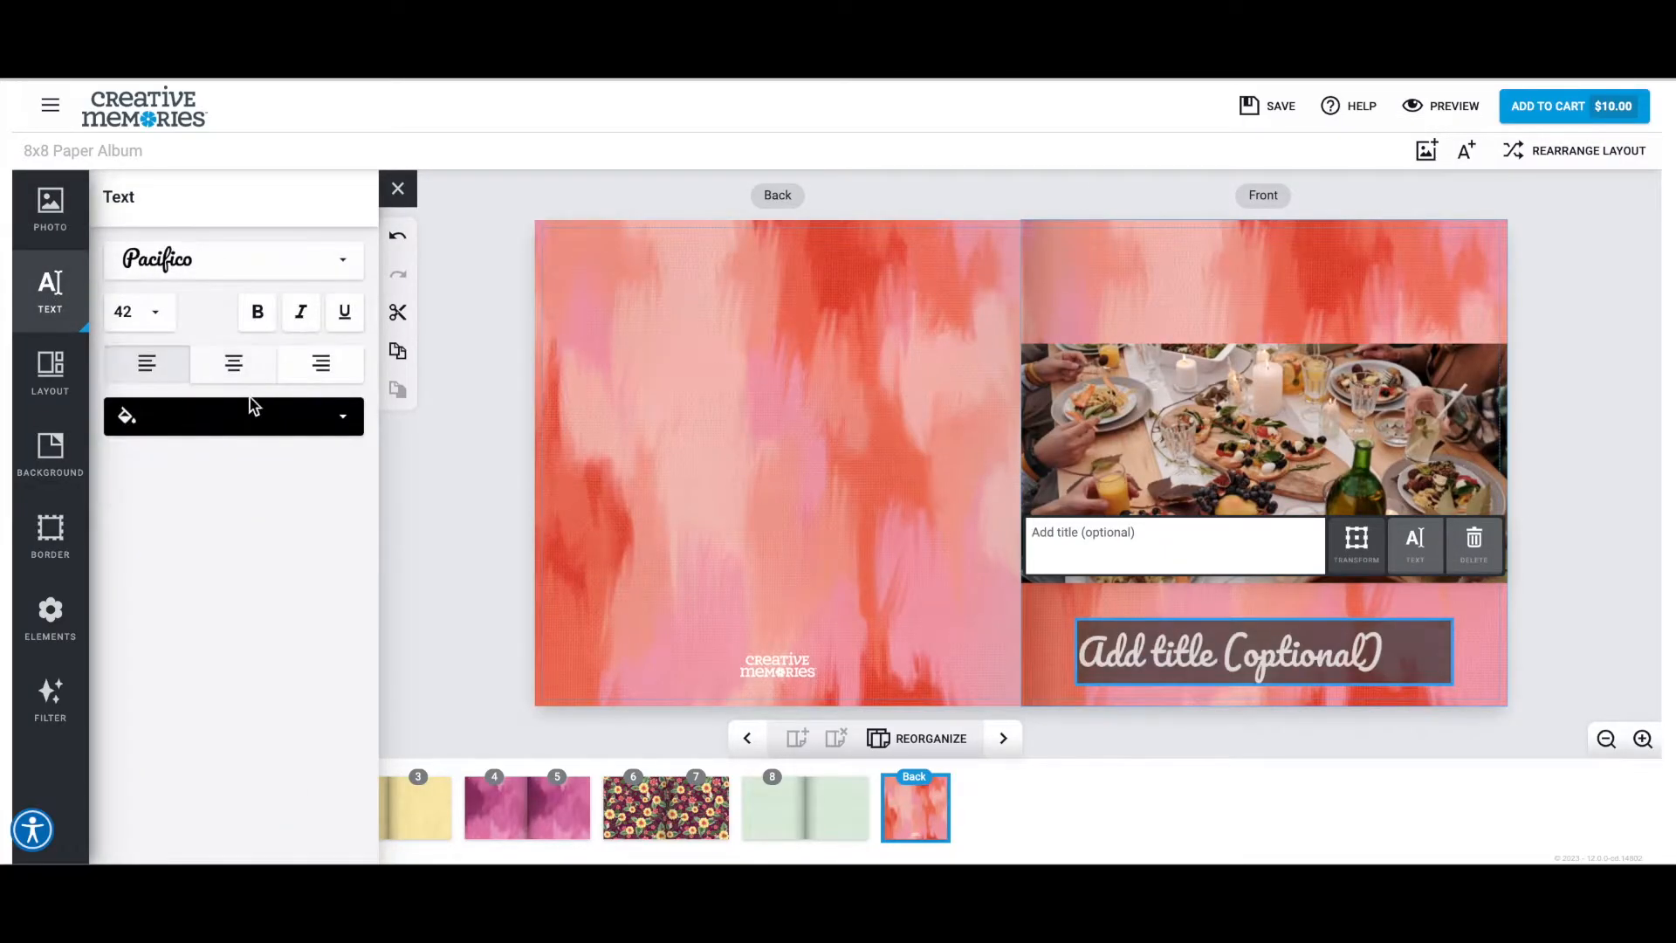
Change the cover title's text colour to white.
left_click(287, 426)
scroll(289, 567, "down", 7)
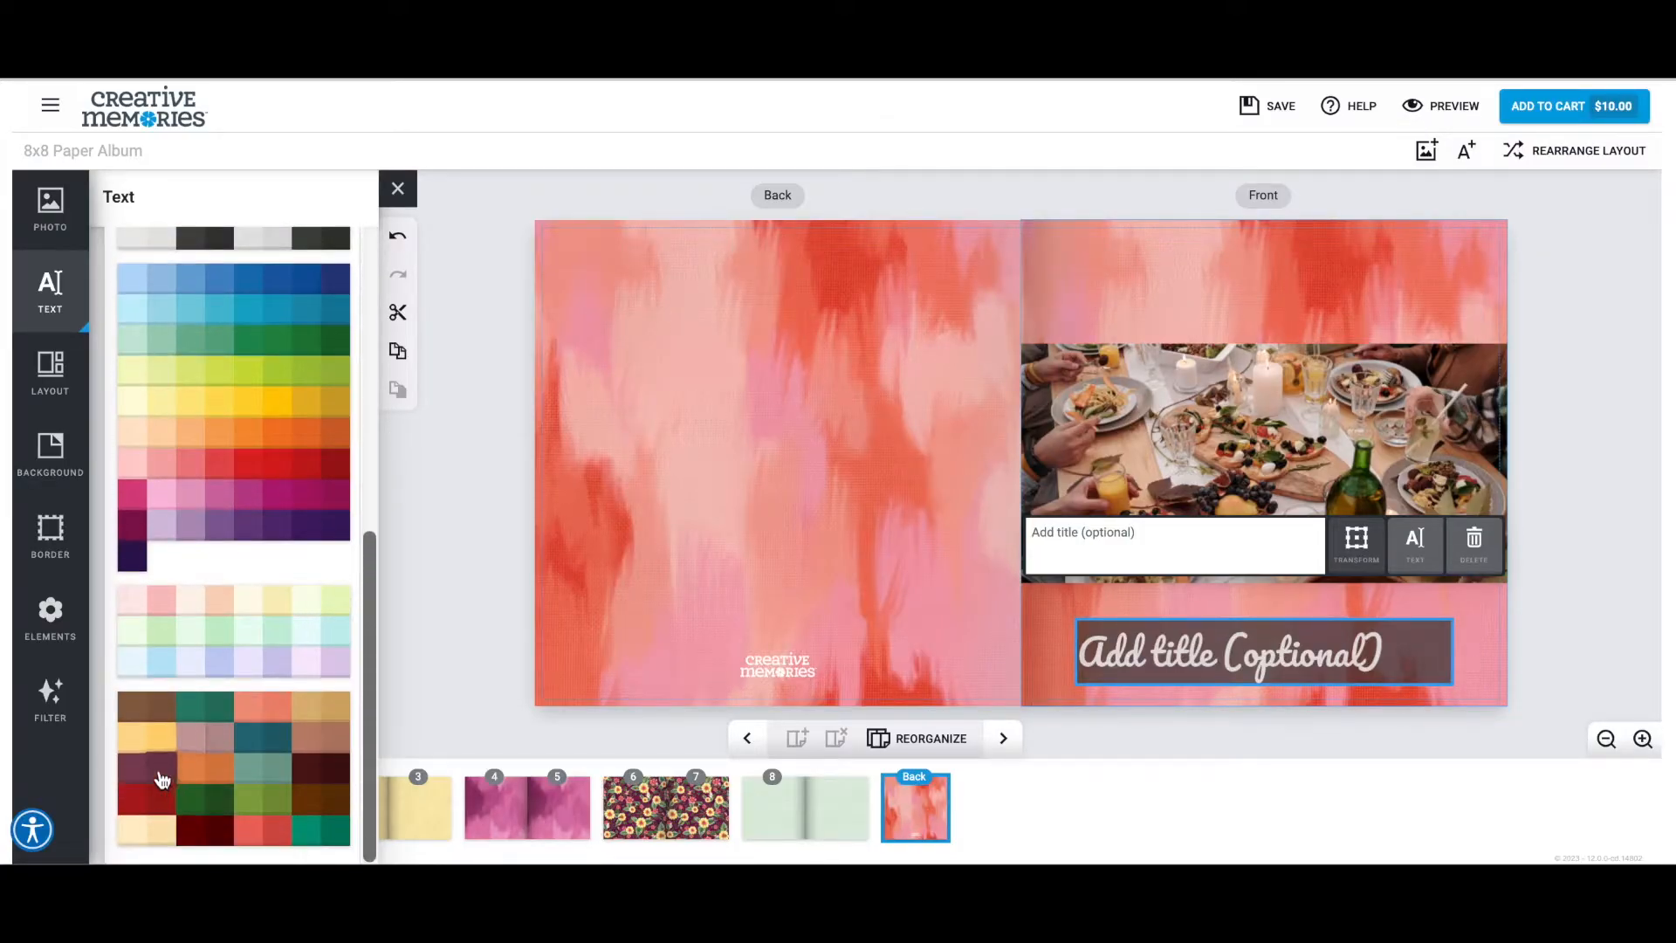
scroll(183, 548, "up", 8)
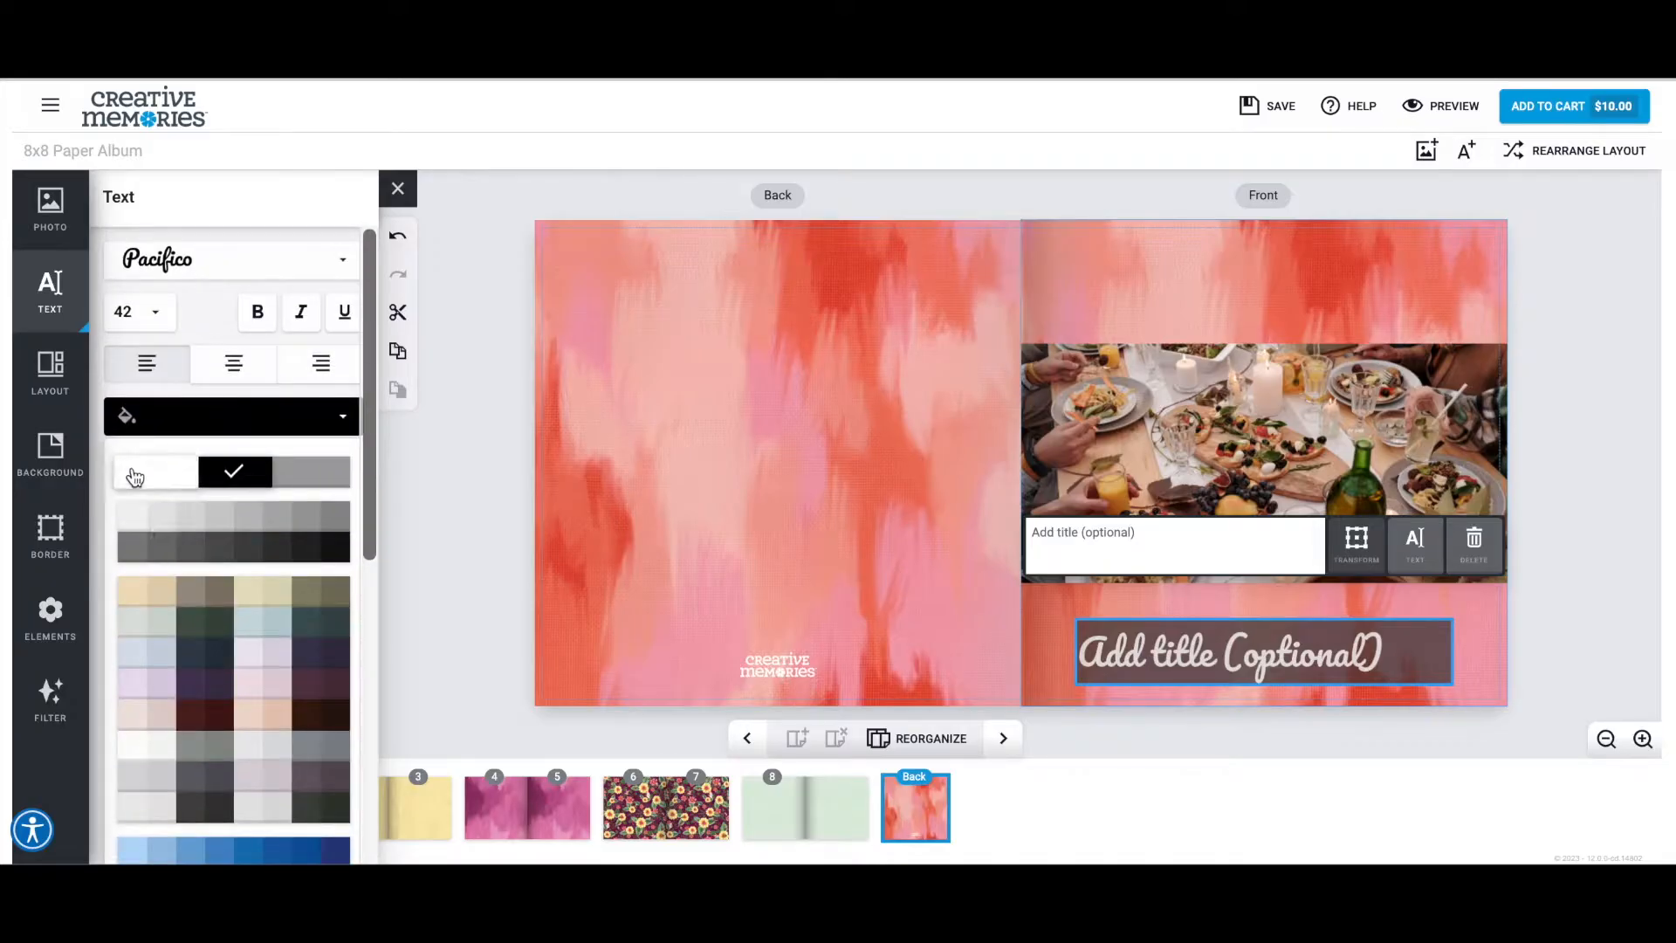
left_click(134, 477)
Enter a cover title made of "The", the family's surname and "Family Reunion".
left_click(1174, 546)
type("The ")
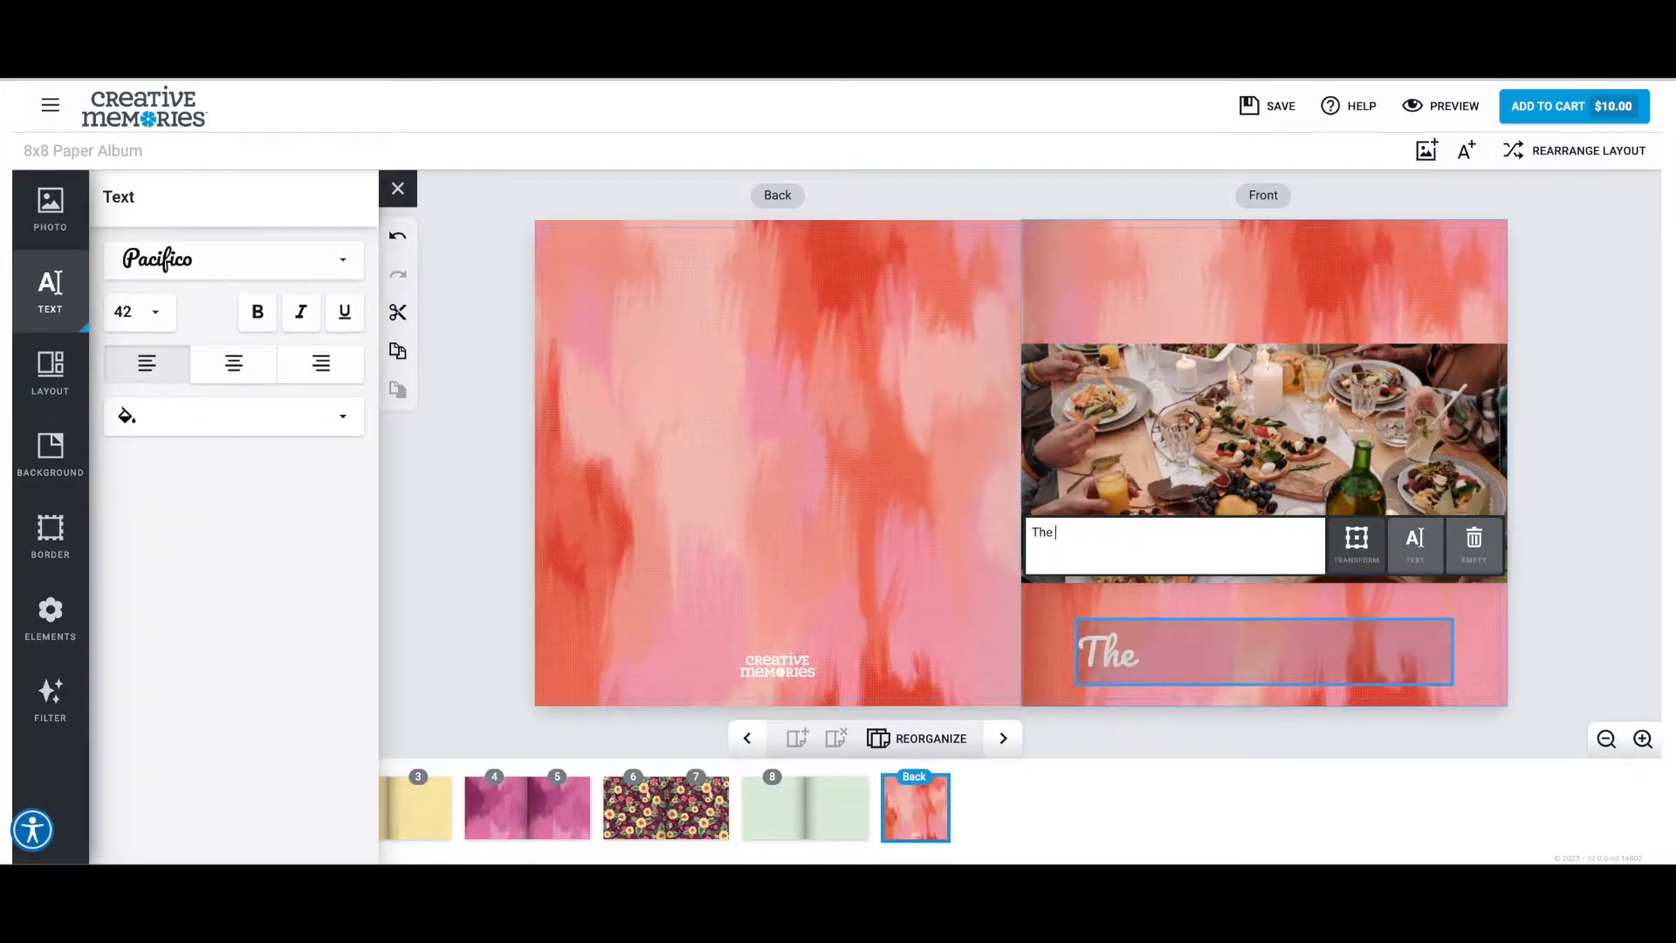
type("Franken")
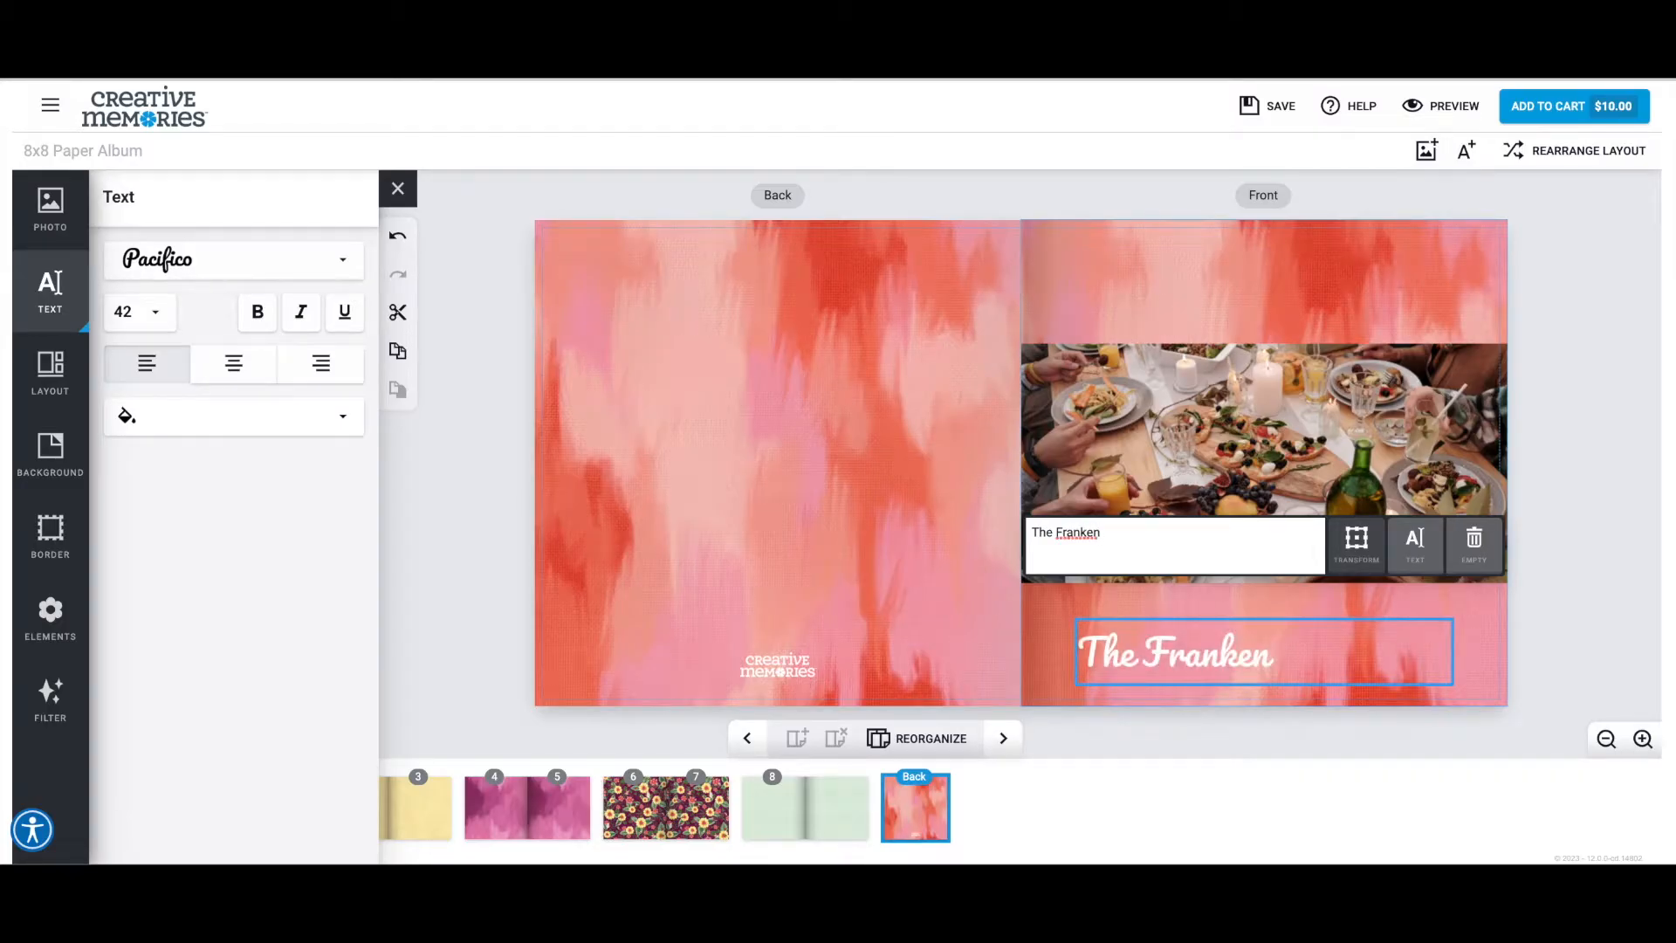
type("-Smith Family")
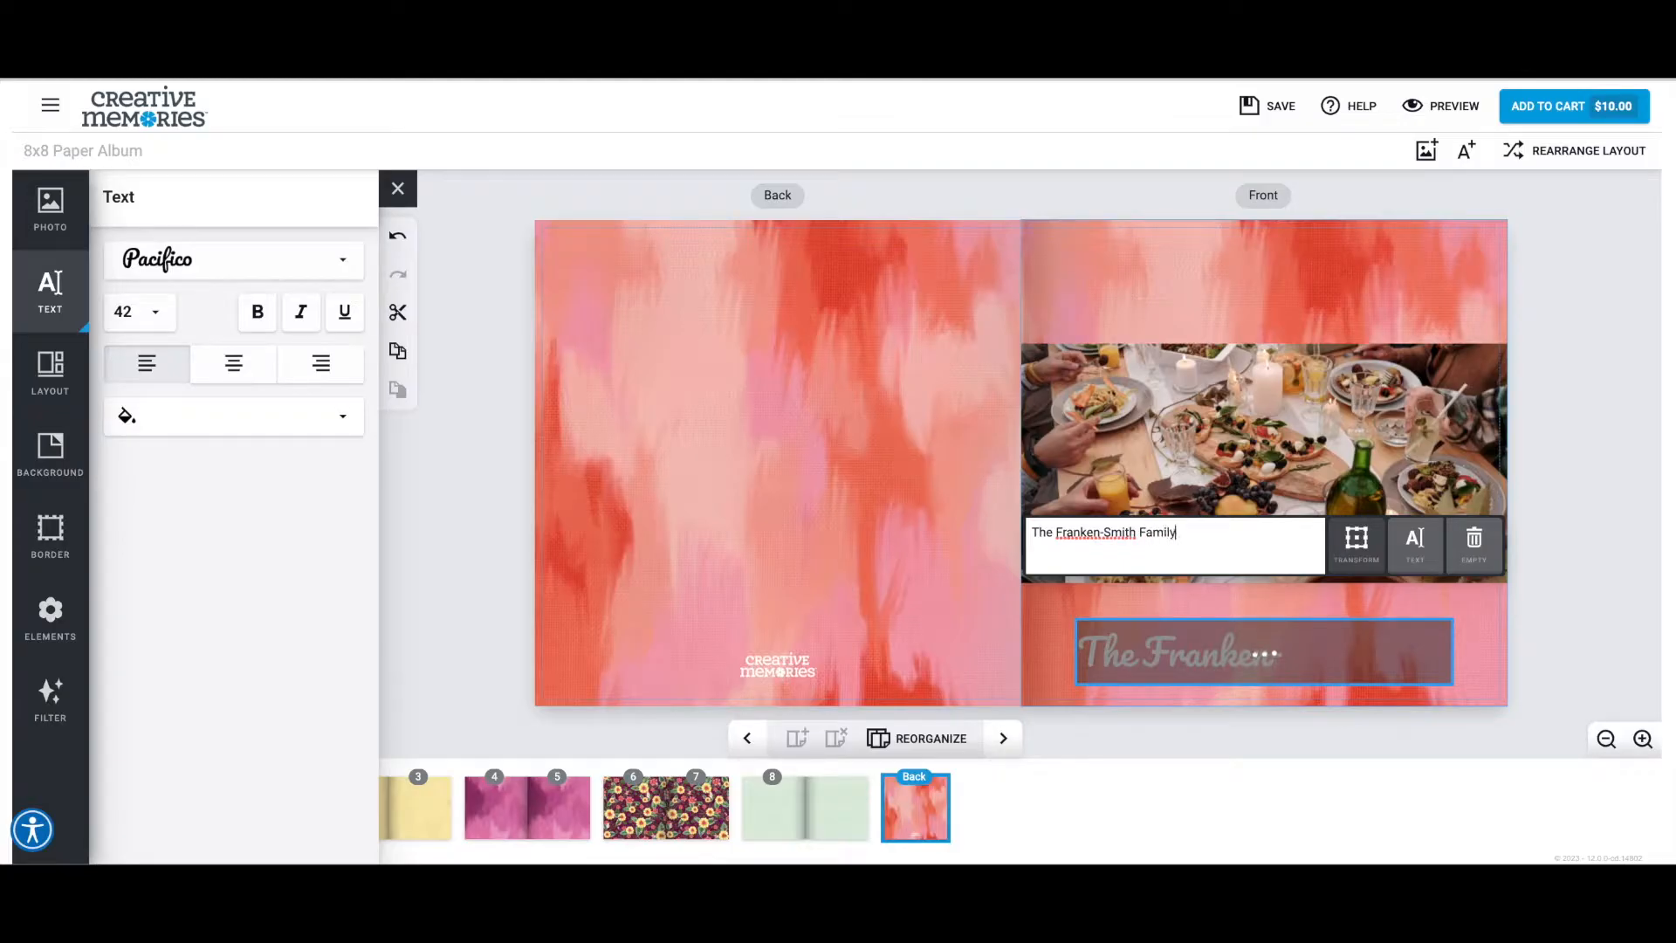
type("Reunion")
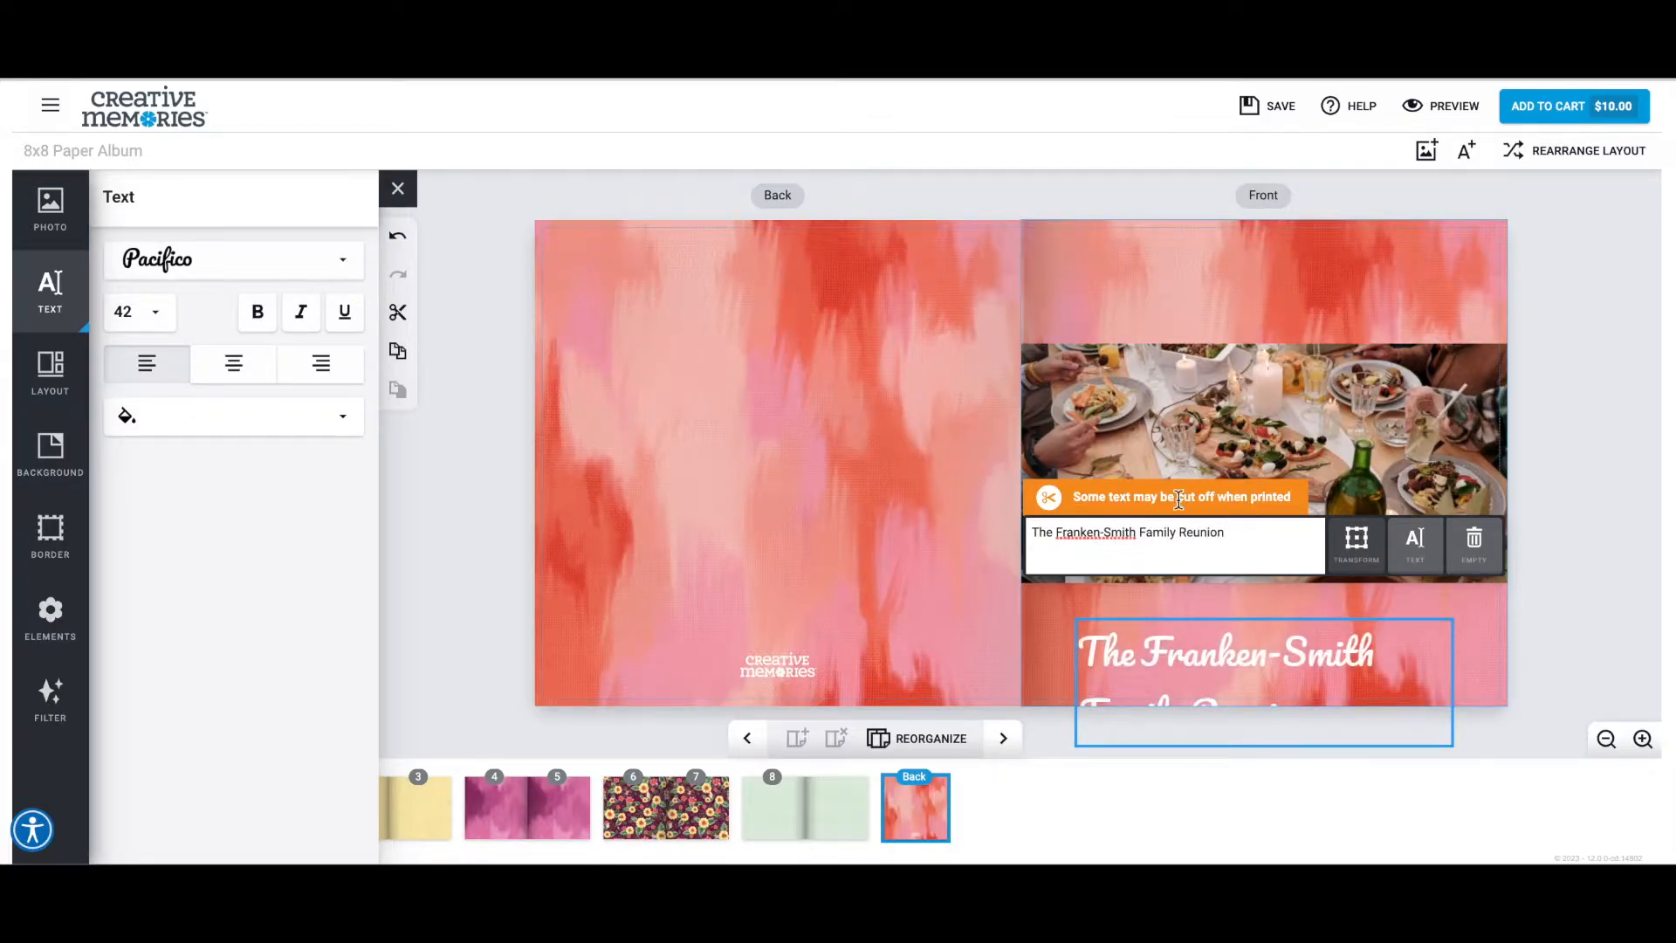
Centre the cover title and set its font size to 28.
left_click(233, 362)
left_click(140, 311)
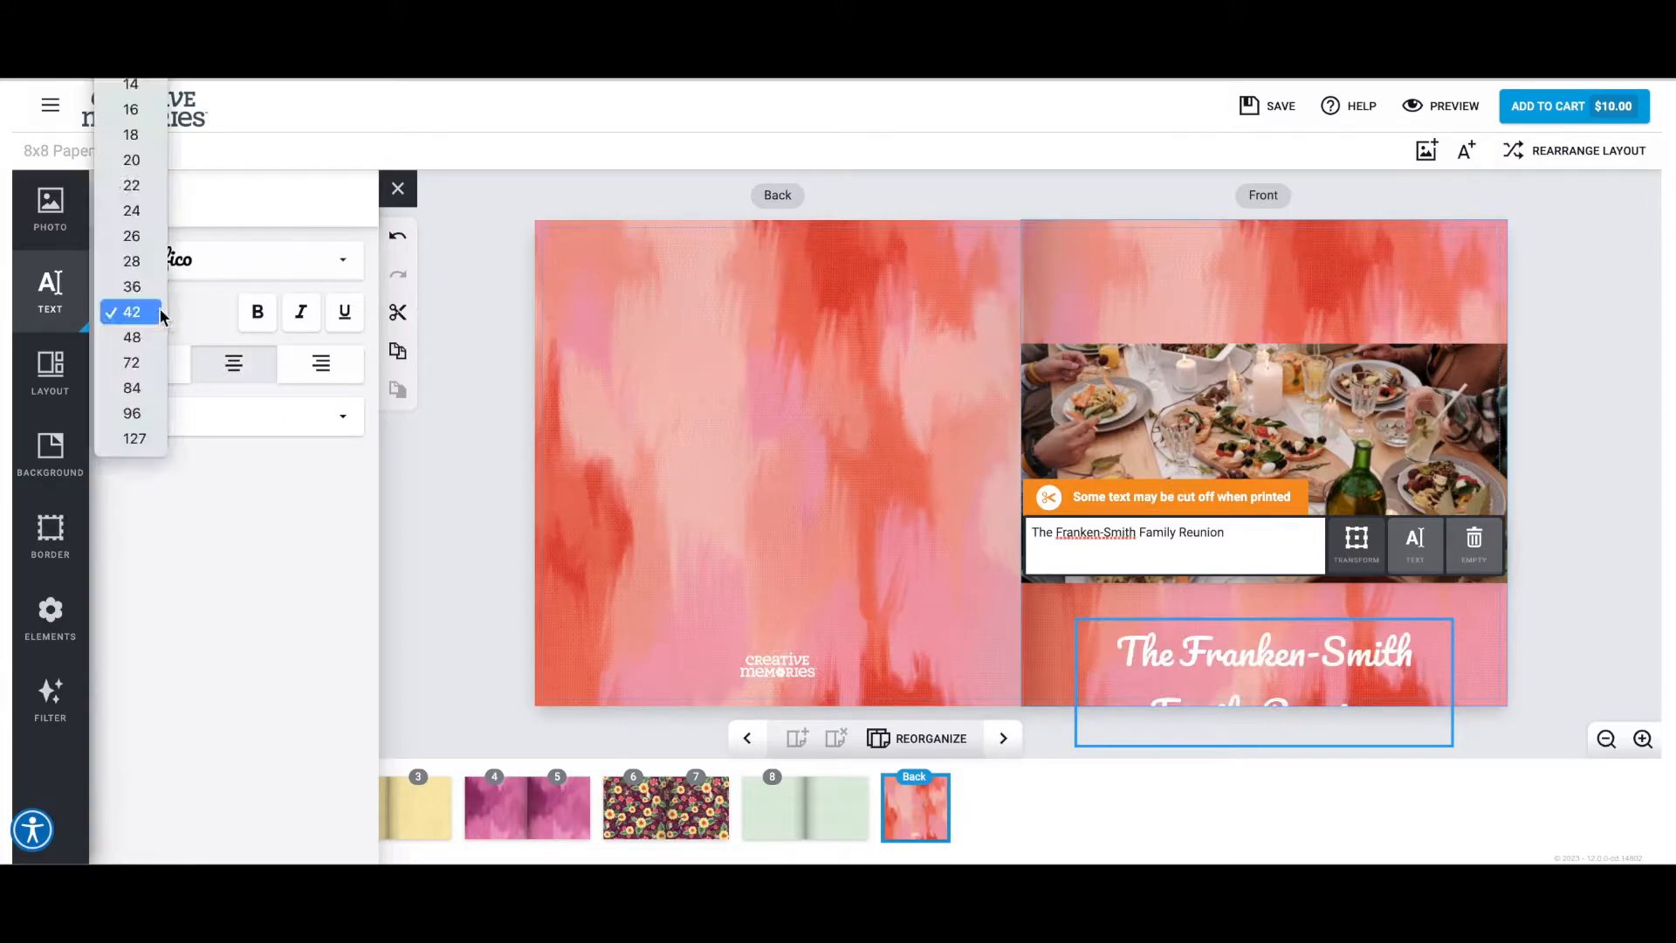
left_click(149, 191)
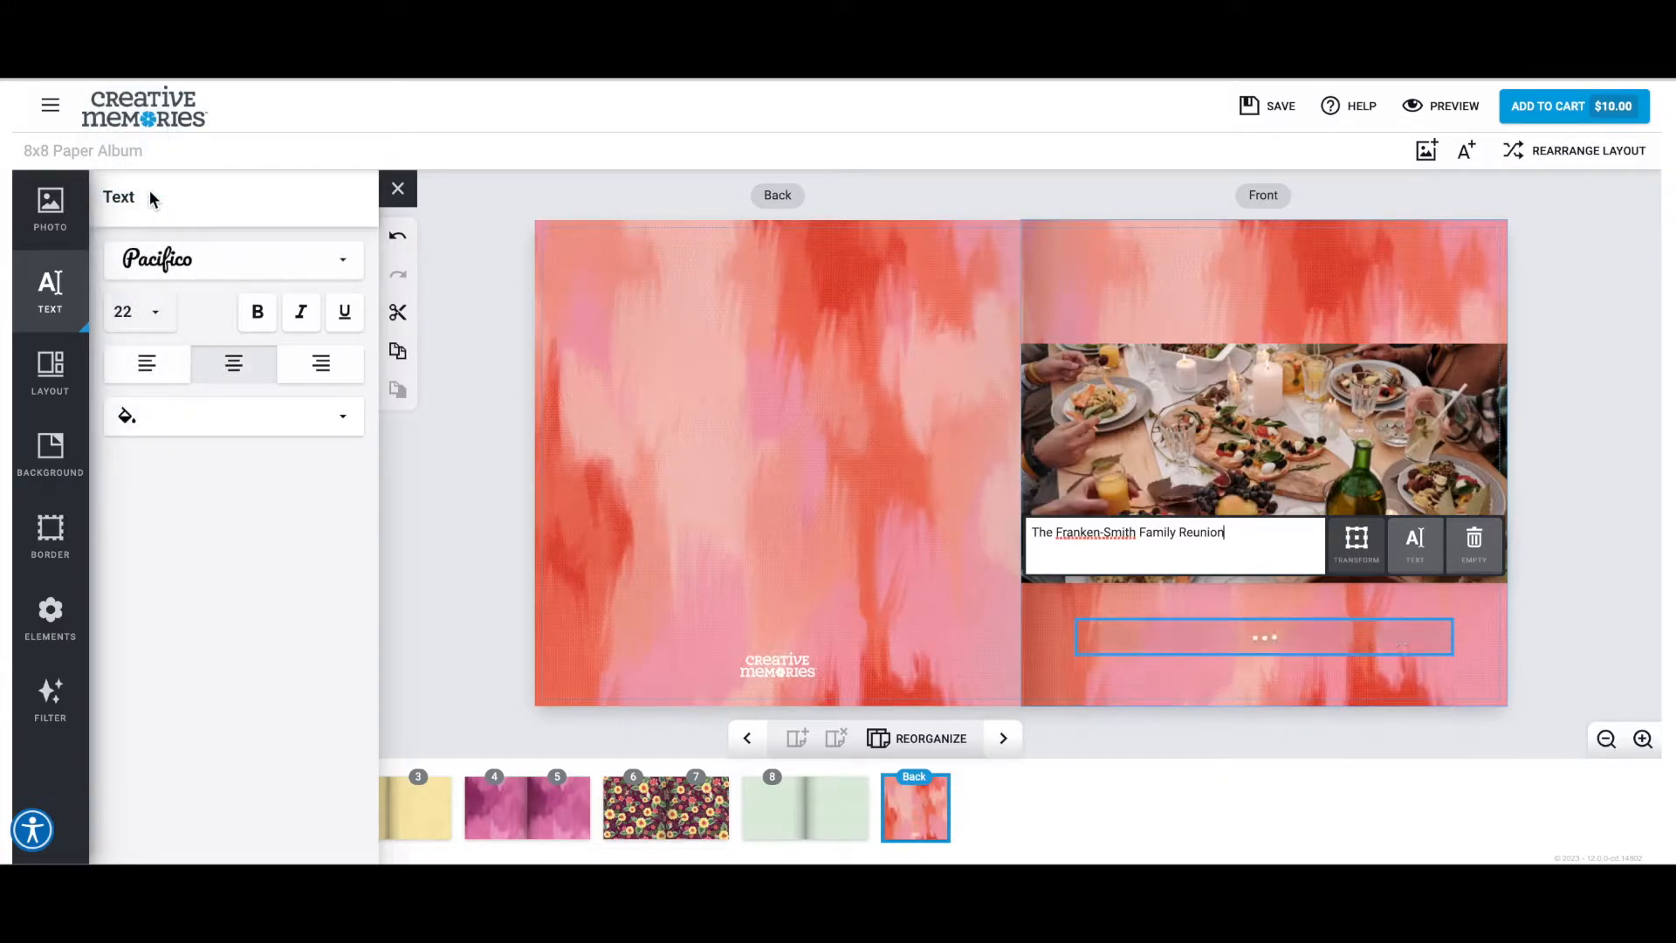
left_click(149, 325)
left_click(149, 385)
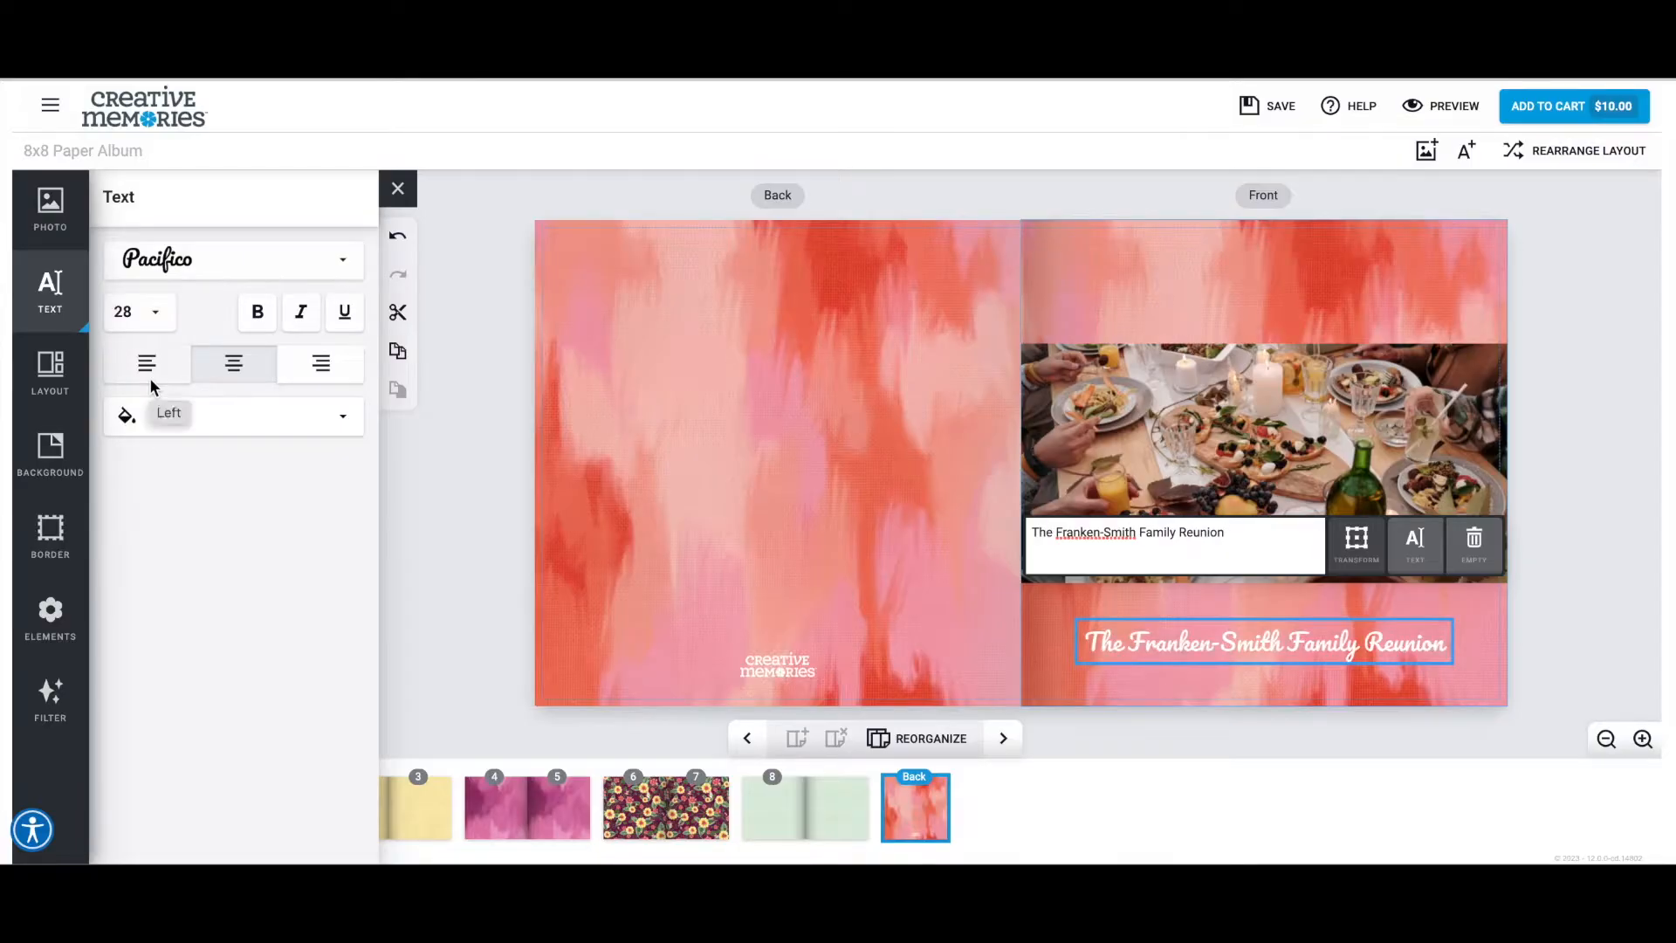
Move the title above the cover photo and place a copy of it below the photo, aligned with the original.
left_click_drag(1265, 640, 1259, 300)
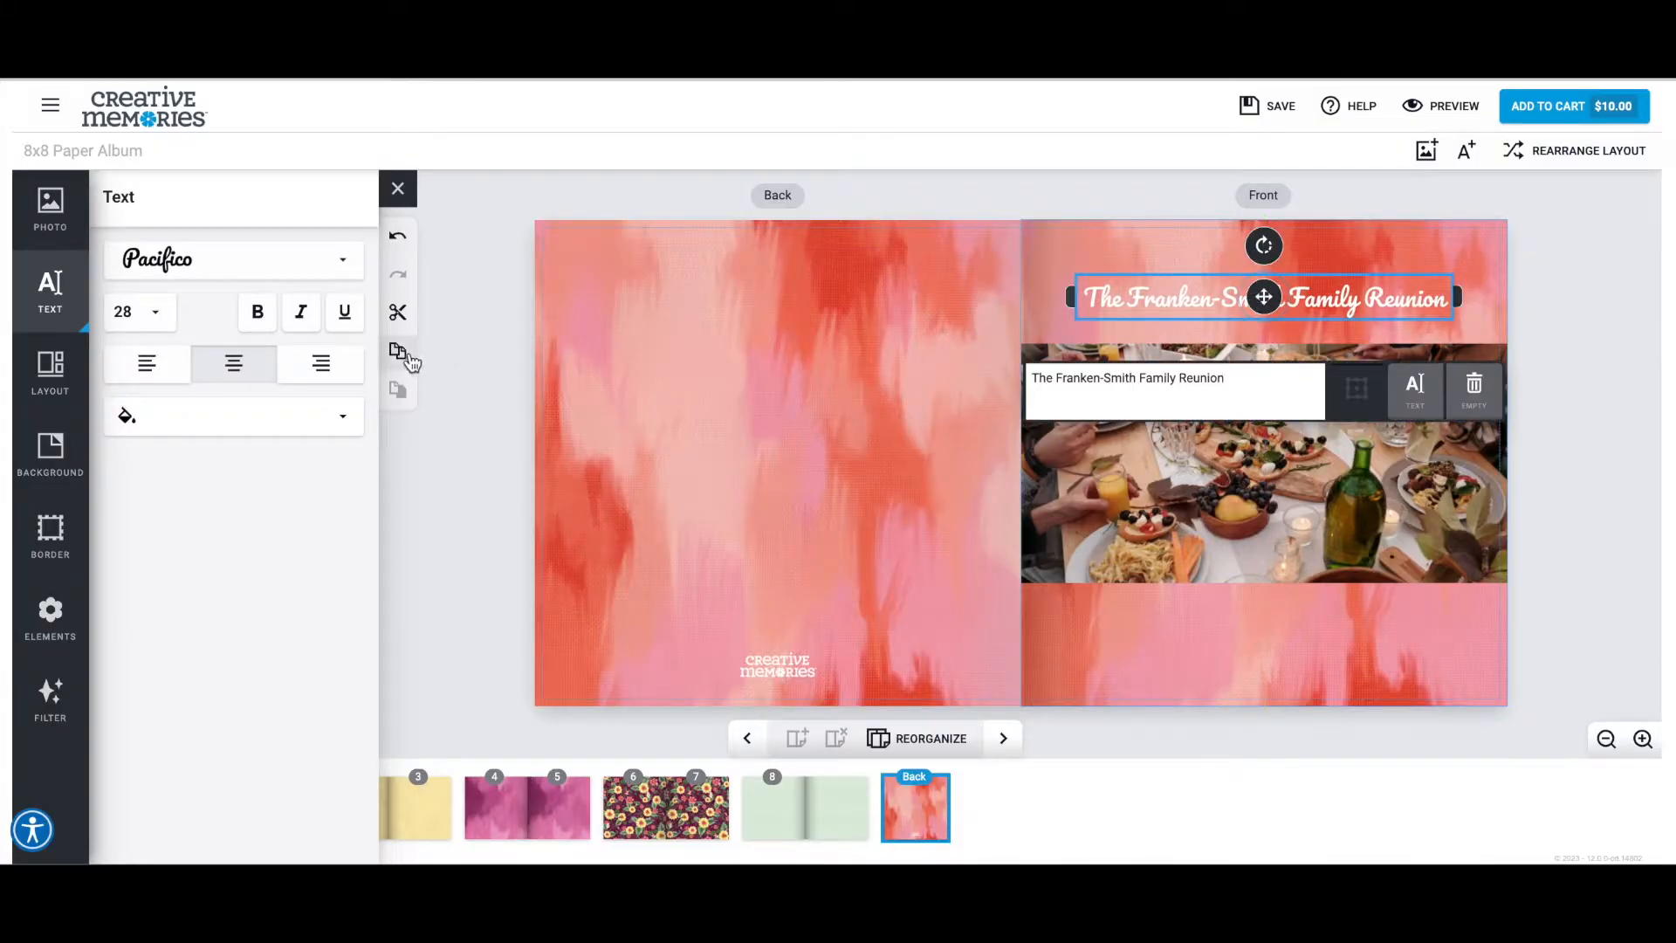
left_click(397, 389)
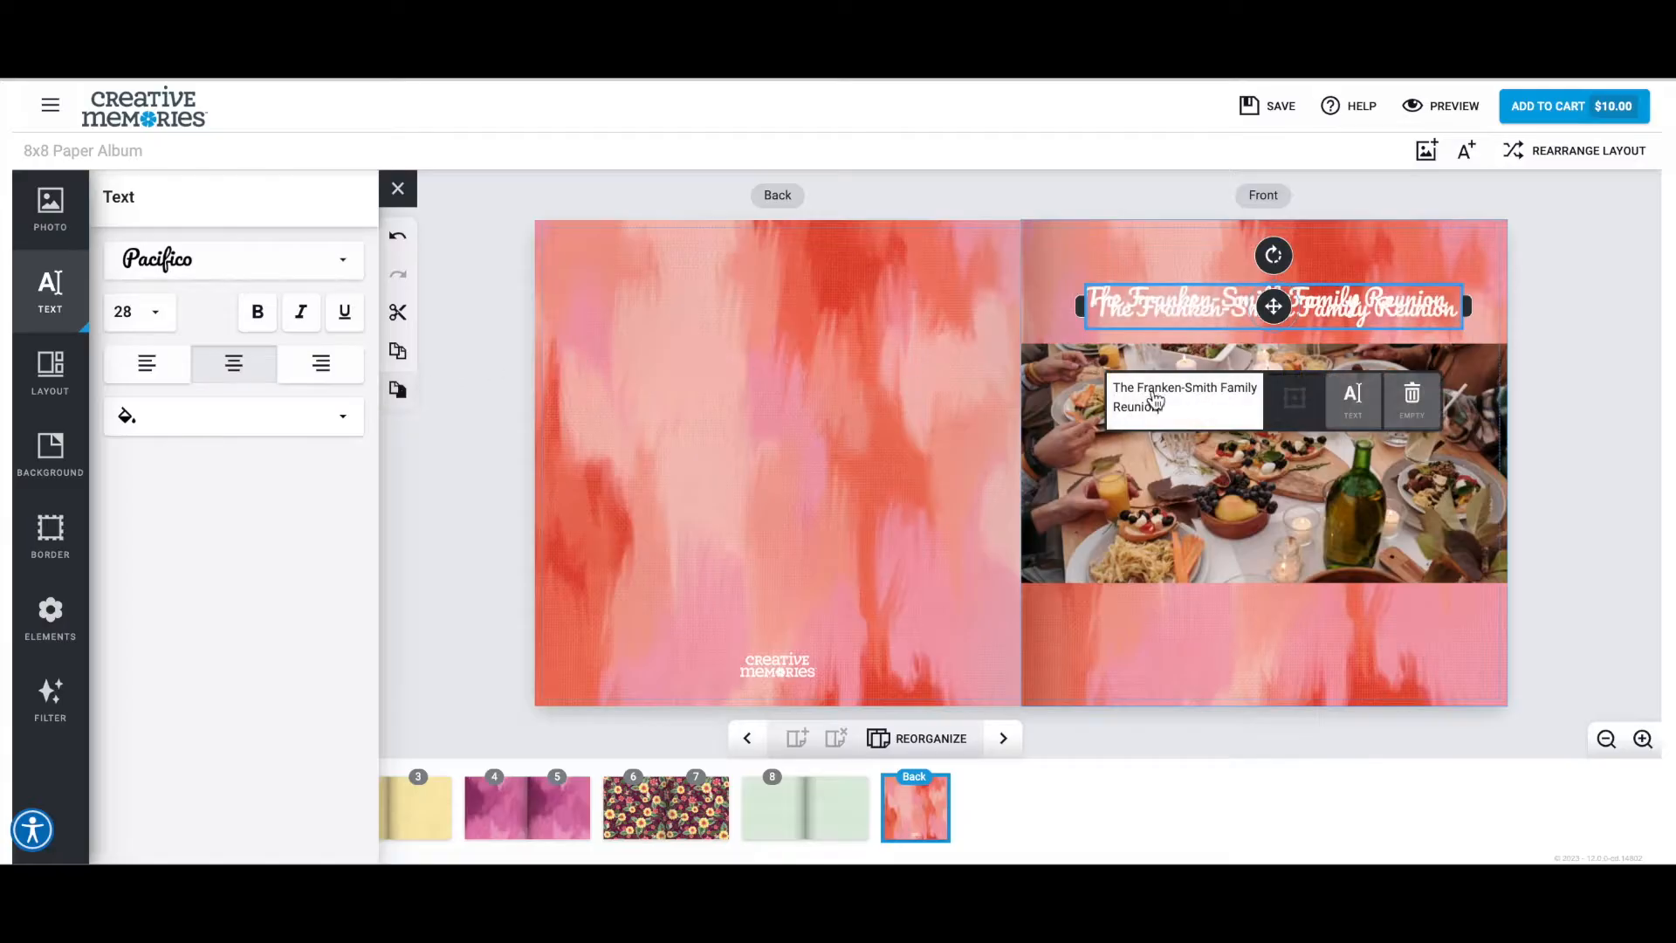
left_click_drag(1274, 307, 1273, 629)
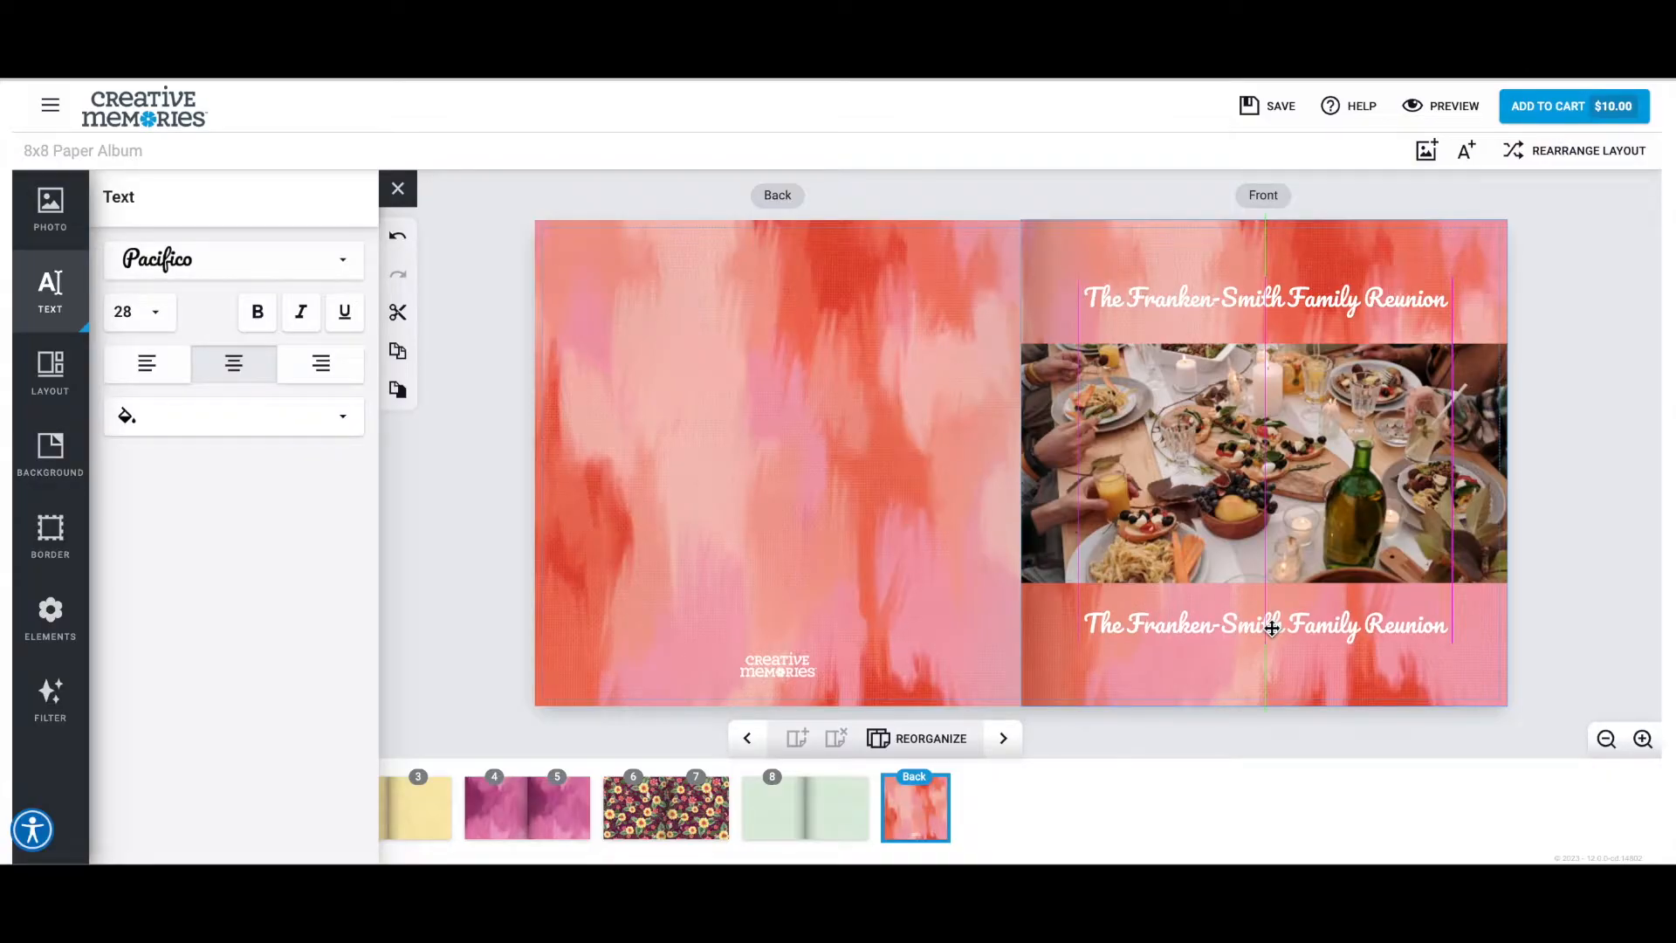
left_click_drag(1272, 629, 1266, 625)
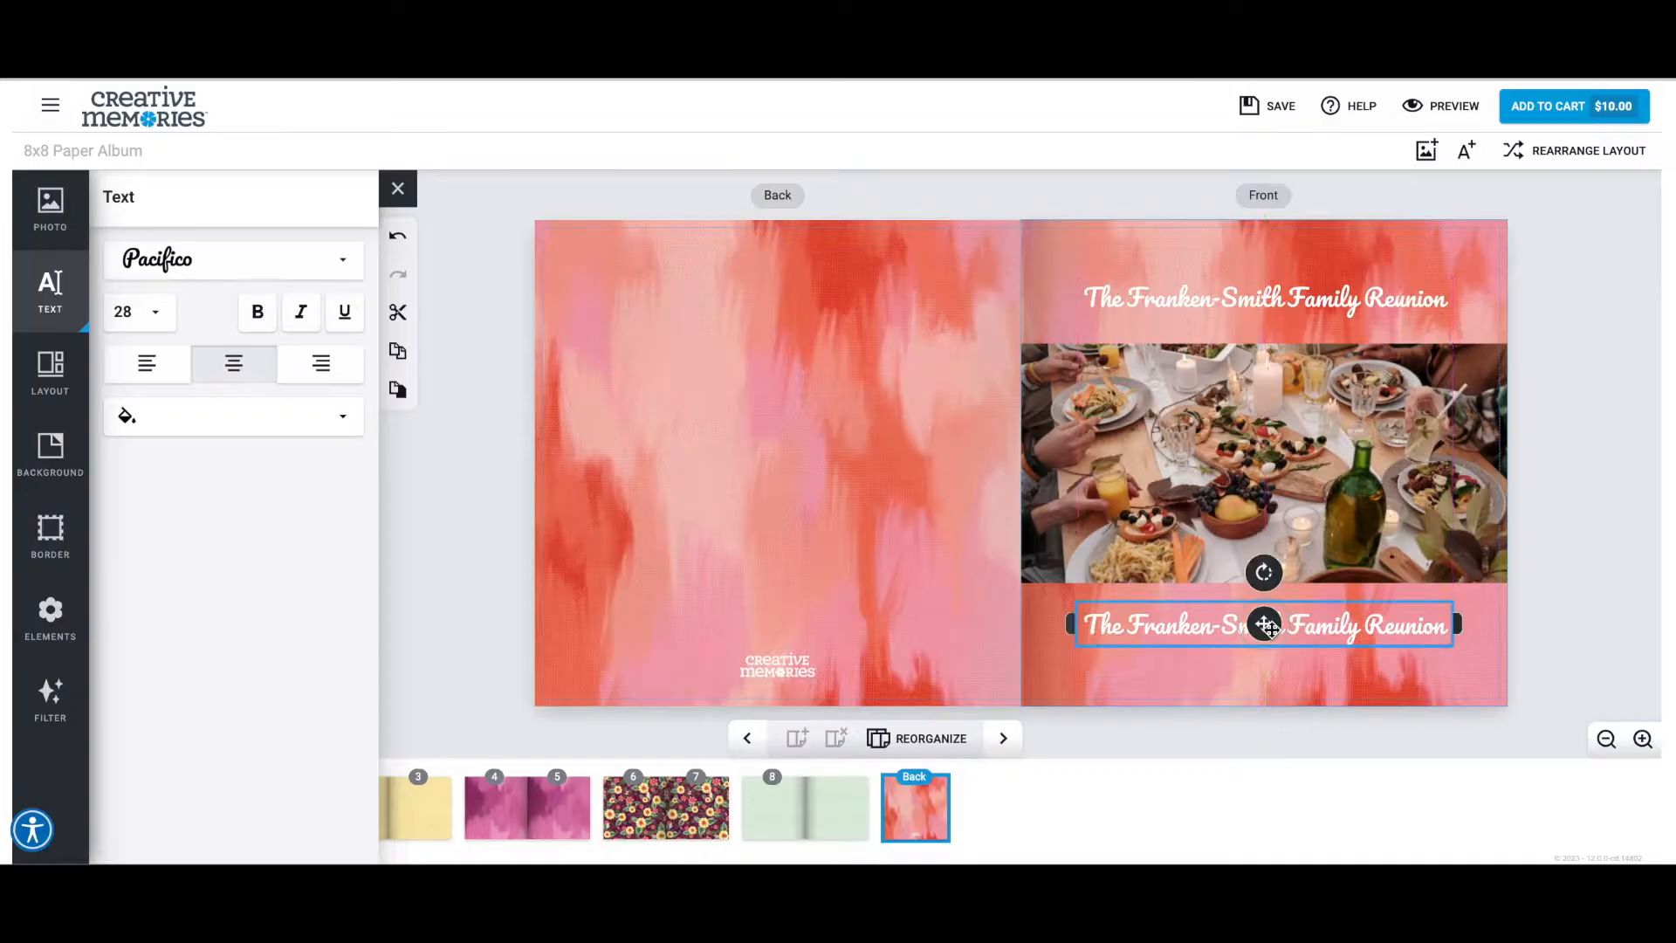
Replace the text of the copied title below the photo with "2022 • Washington".
key("ctrl+a")
type("2022")
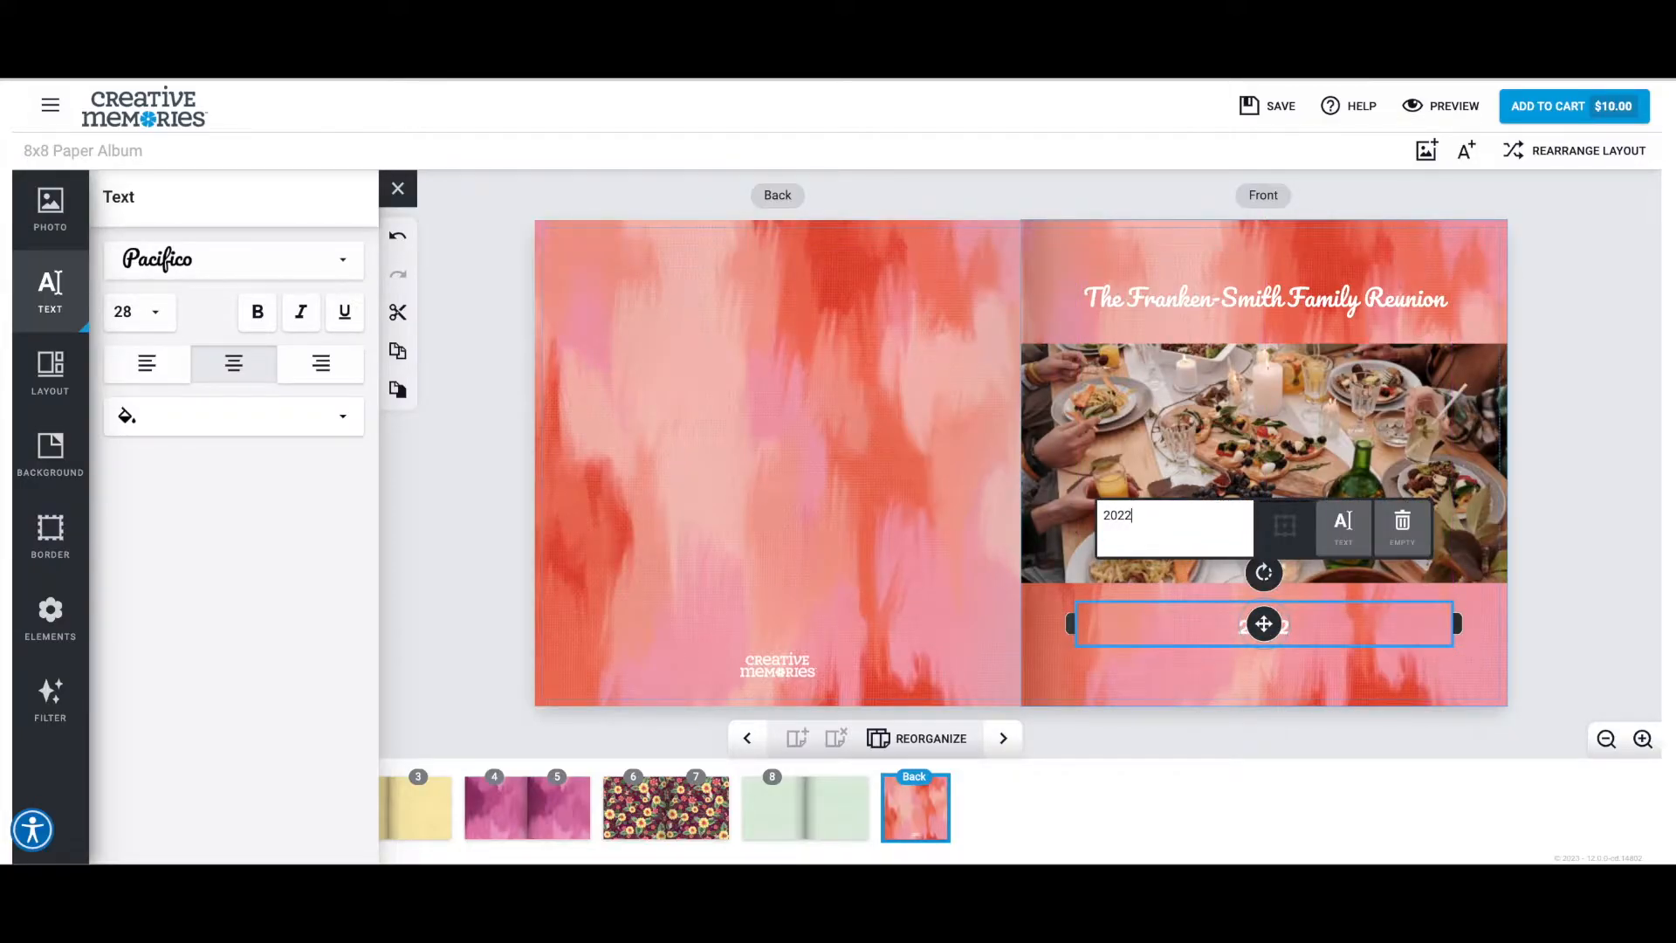
type(" -")
type("Washingt")
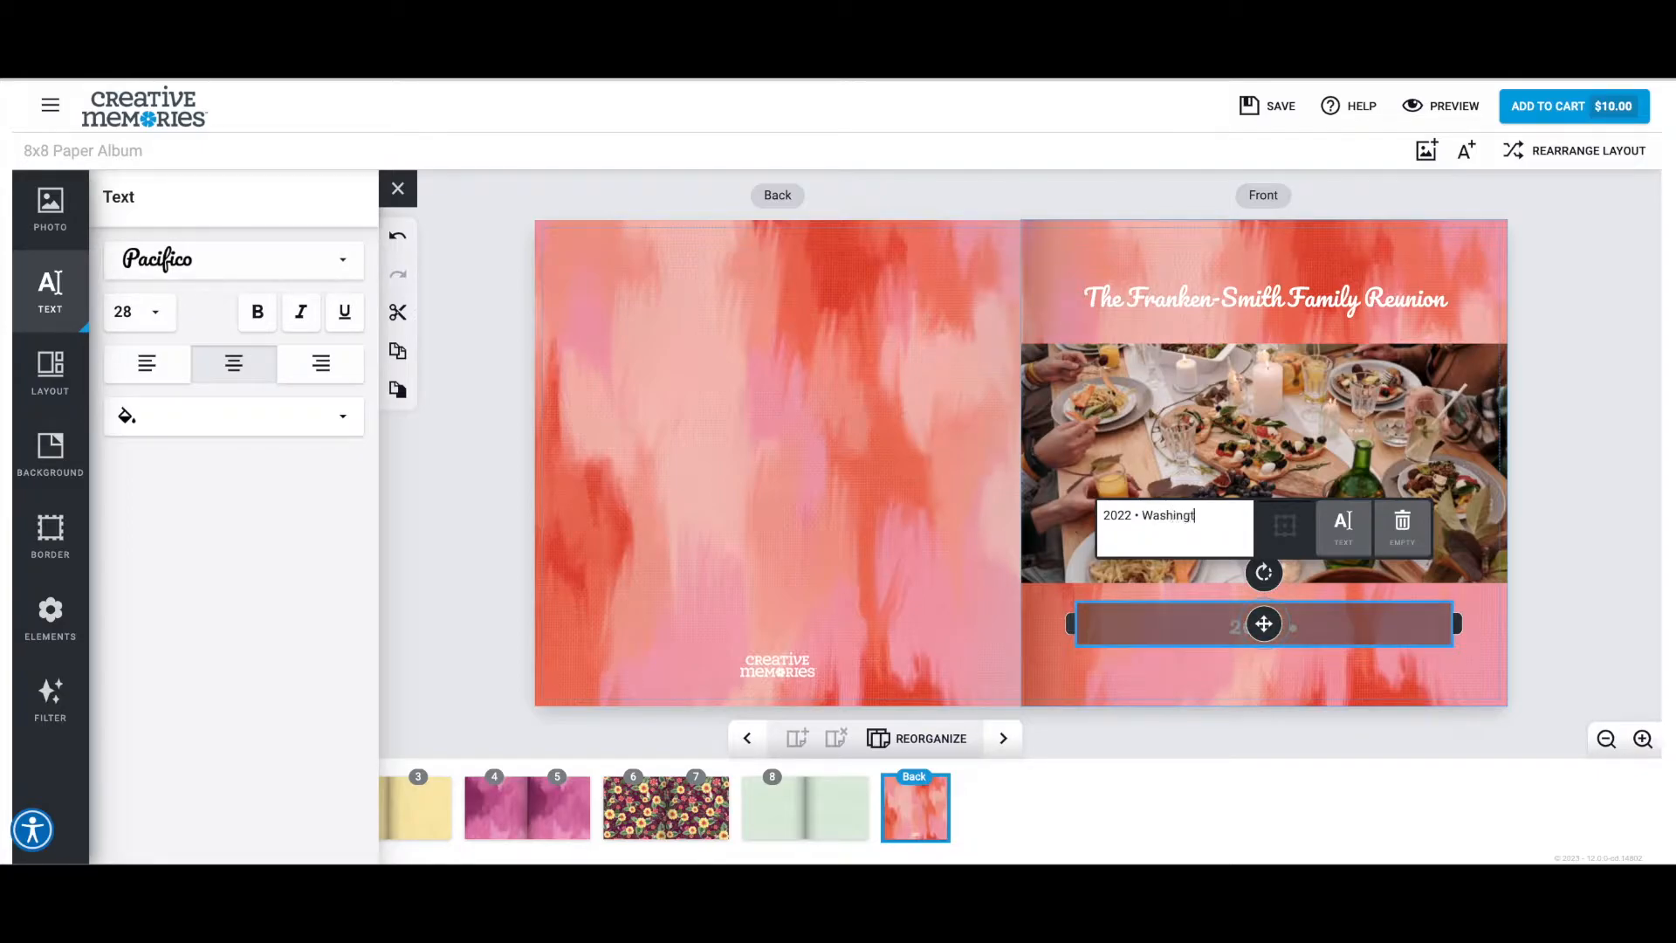
Shift the cover photo and the "2022 • Washington" text downward to leave more room above the photo.
left_click(1113, 296)
left_click_drag(1268, 461, 1267, 494)
left_click(1266, 626)
left_click_drag(1265, 626, 1265, 655)
Move the cover title up slightly and break it onto two lines before "Family Reunion".
left_click(1264, 298)
left_click_drag(1263, 298, 1268, 291)
left_click(1211, 372)
key("Return")
Reduce the "2022 • Washington" text to size 24 and move the cover title down slightly toward the photo.
left_click(1264, 653)
left_click(156, 312)
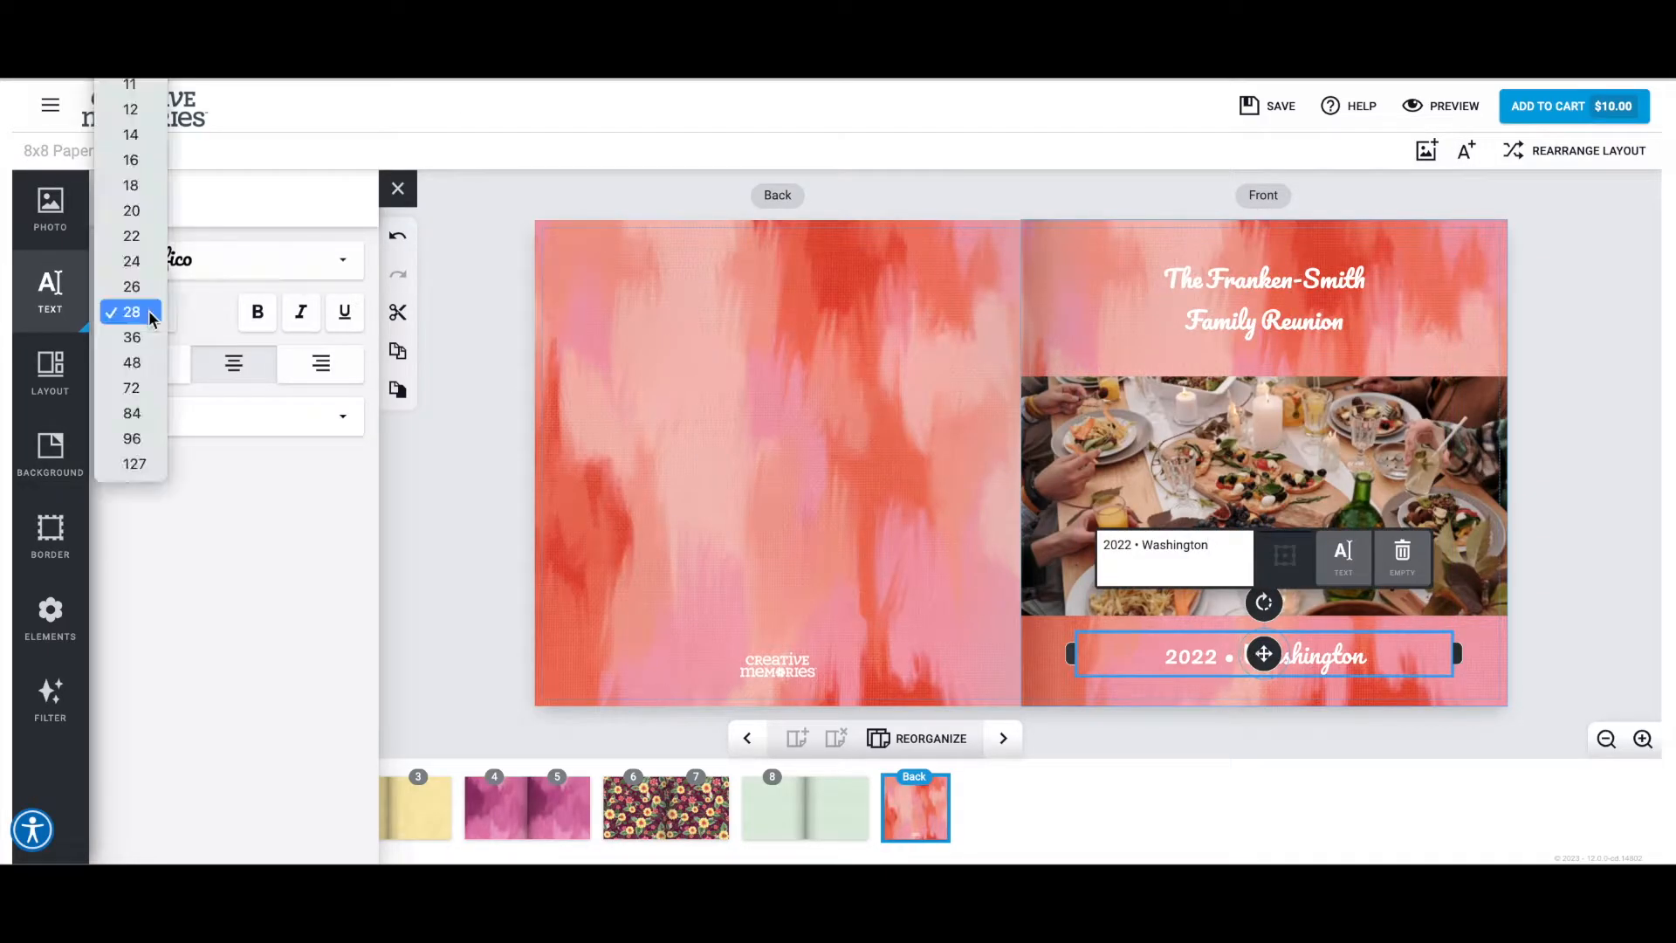
left_click(147, 269)
left_click(1260, 299)
left_click_drag(1261, 299, 1264, 310)
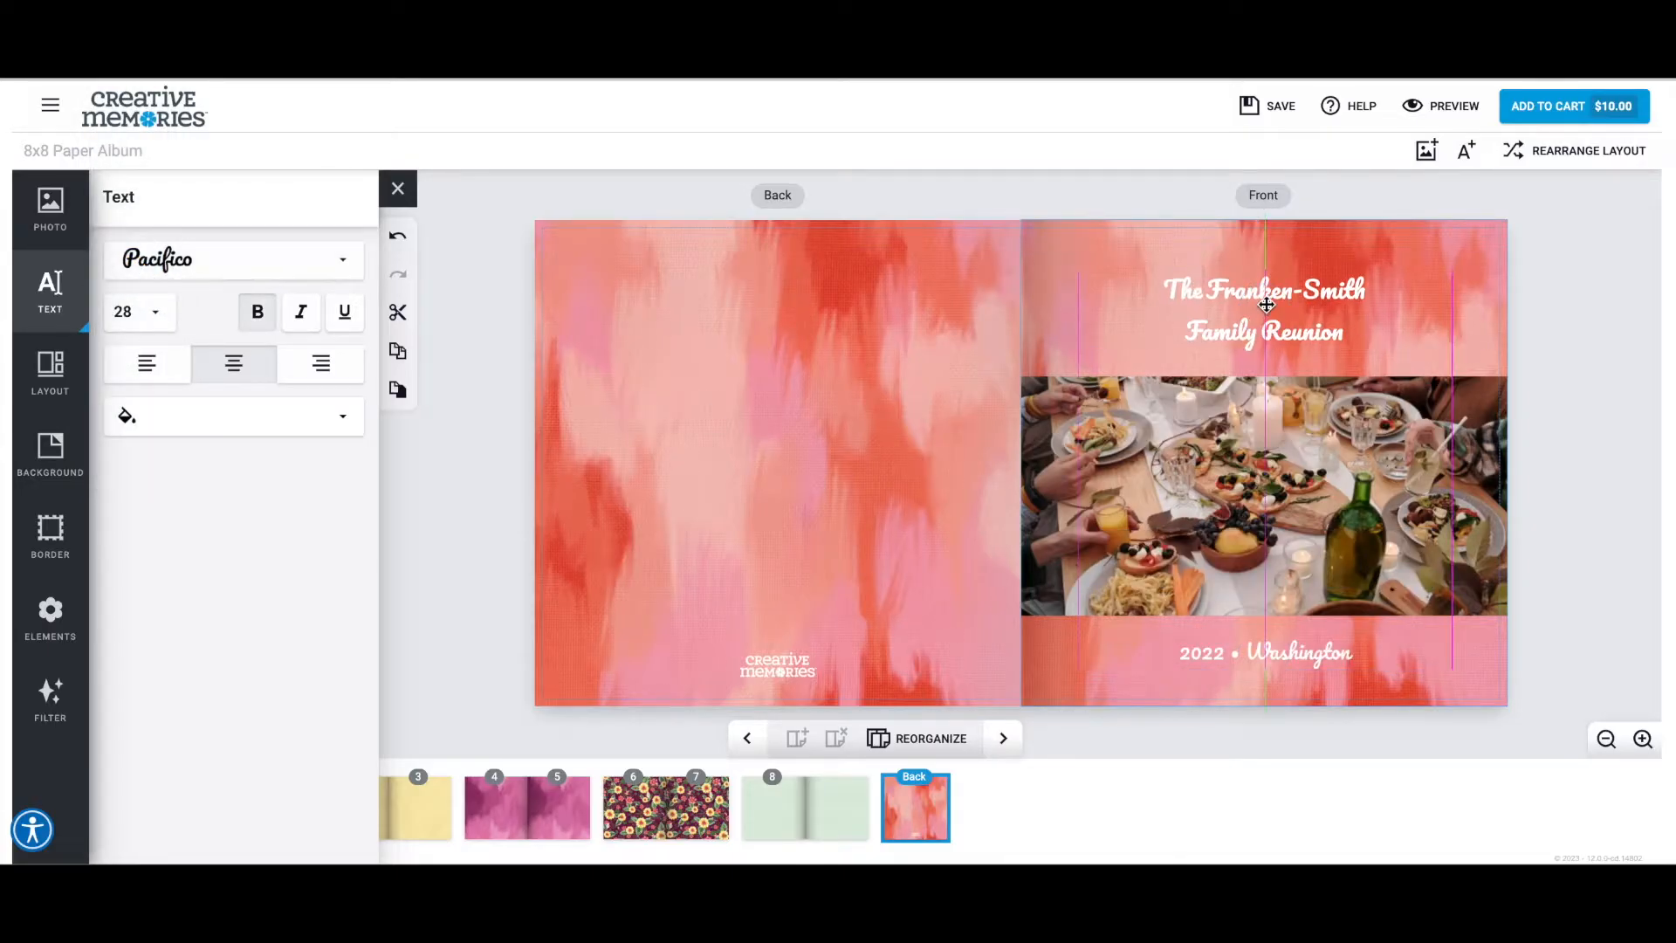
left_click(1547, 463)
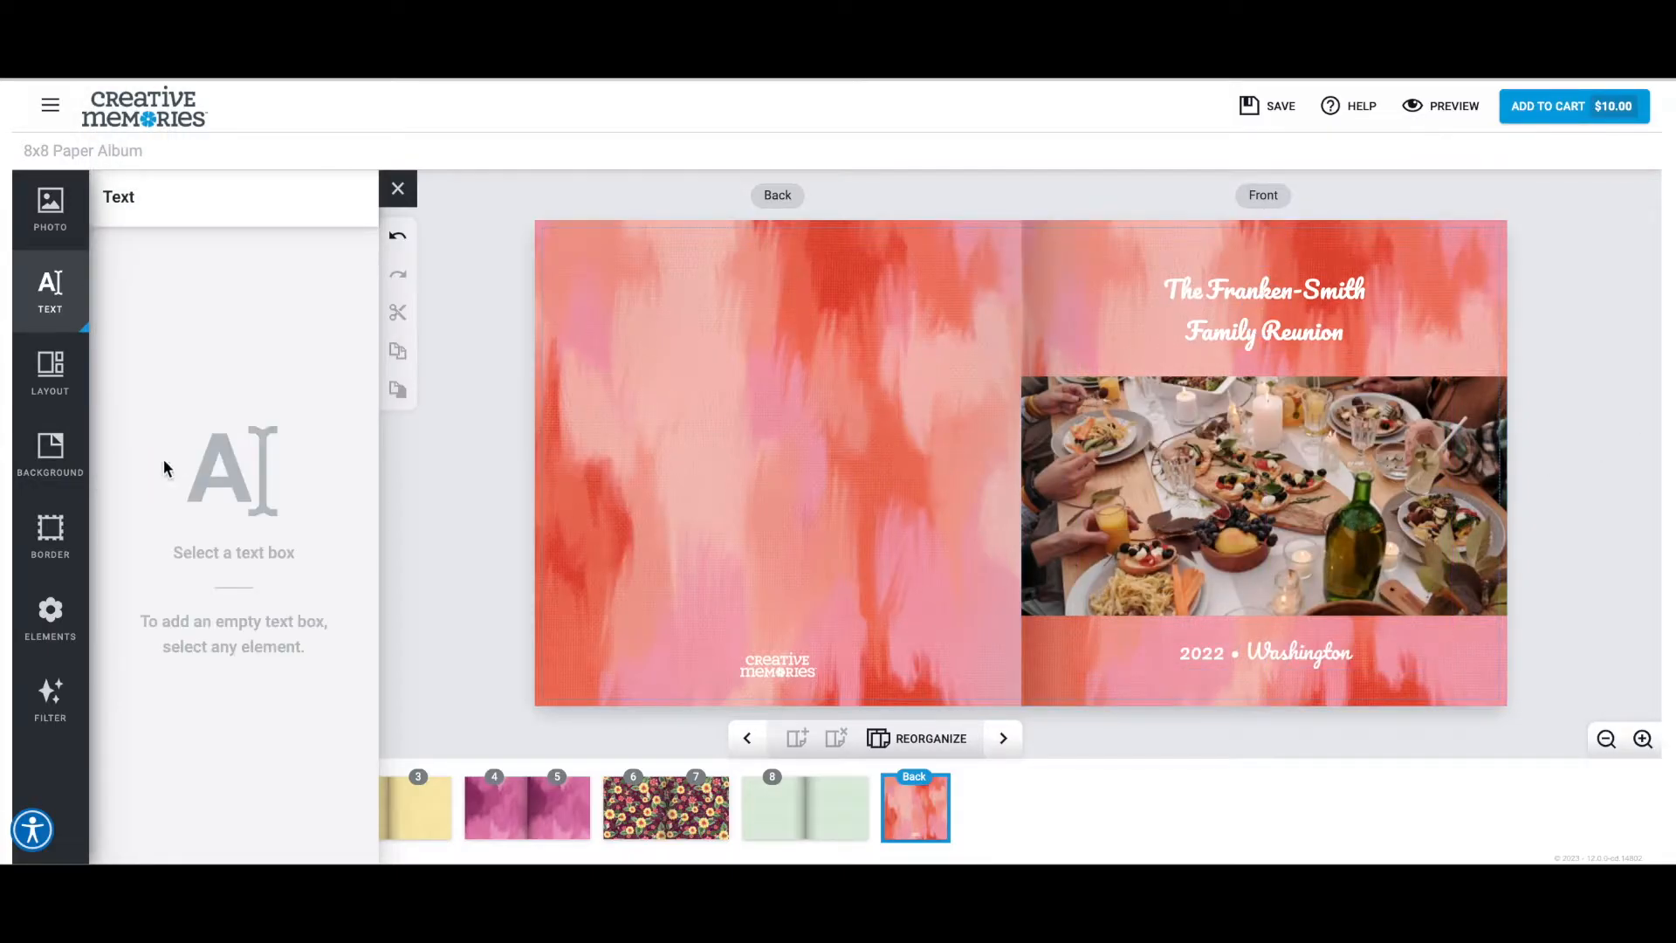
Place the green leaf wreath from the Painted Garden elements on the back cover.
left_click(49, 615)
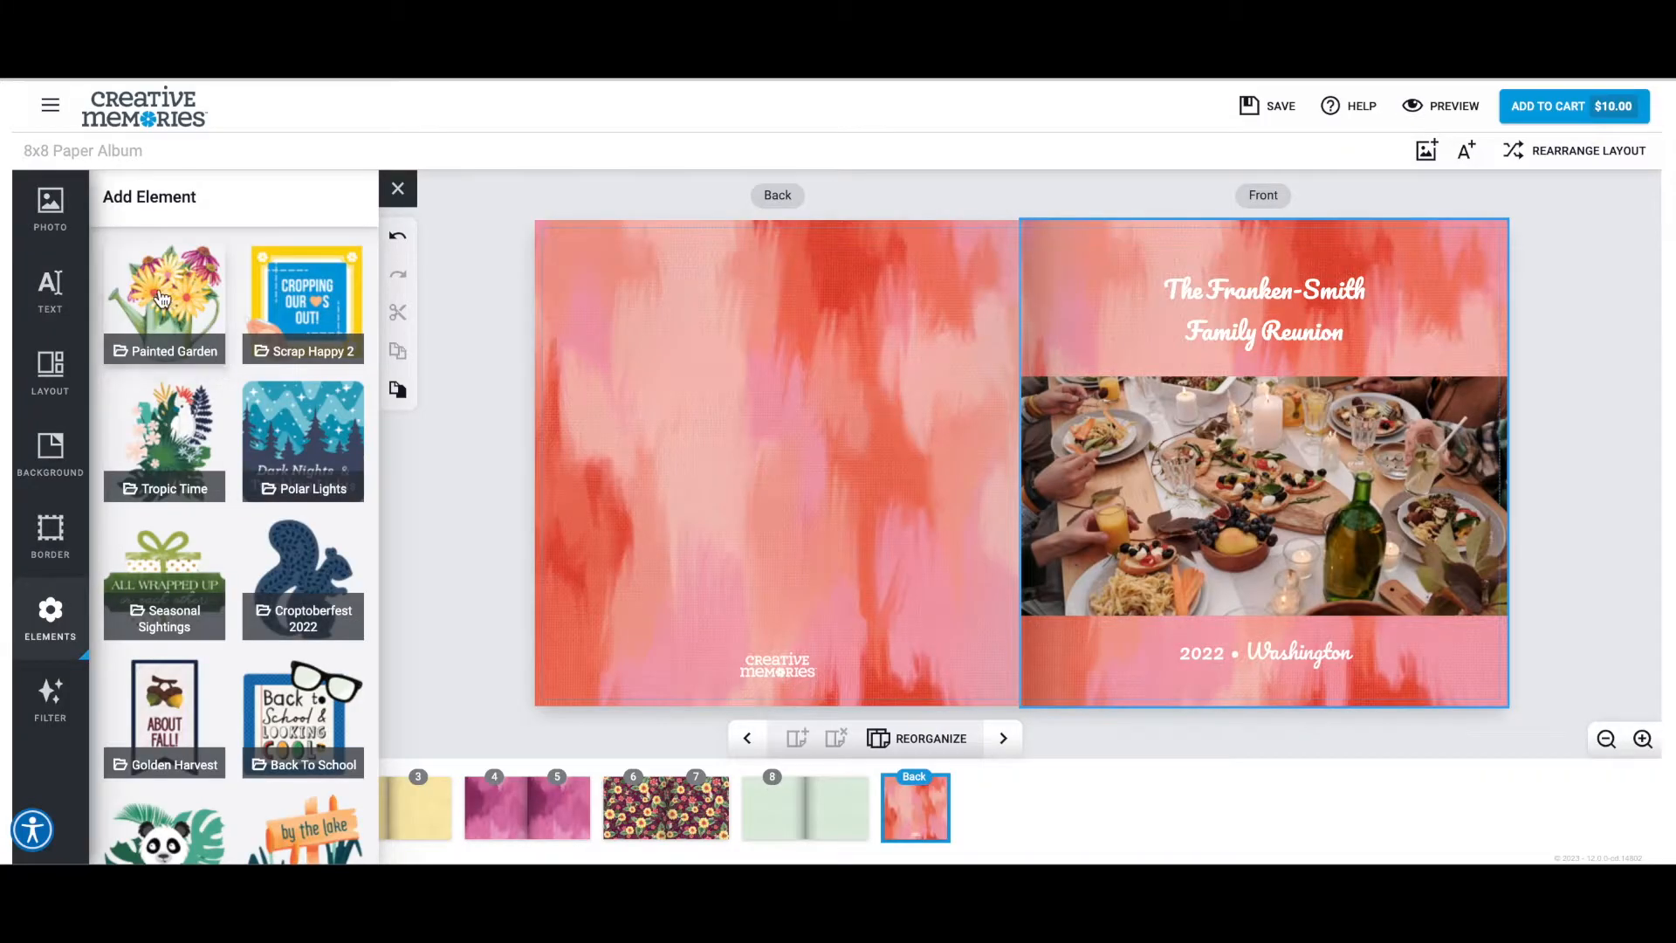
left_click(161, 299)
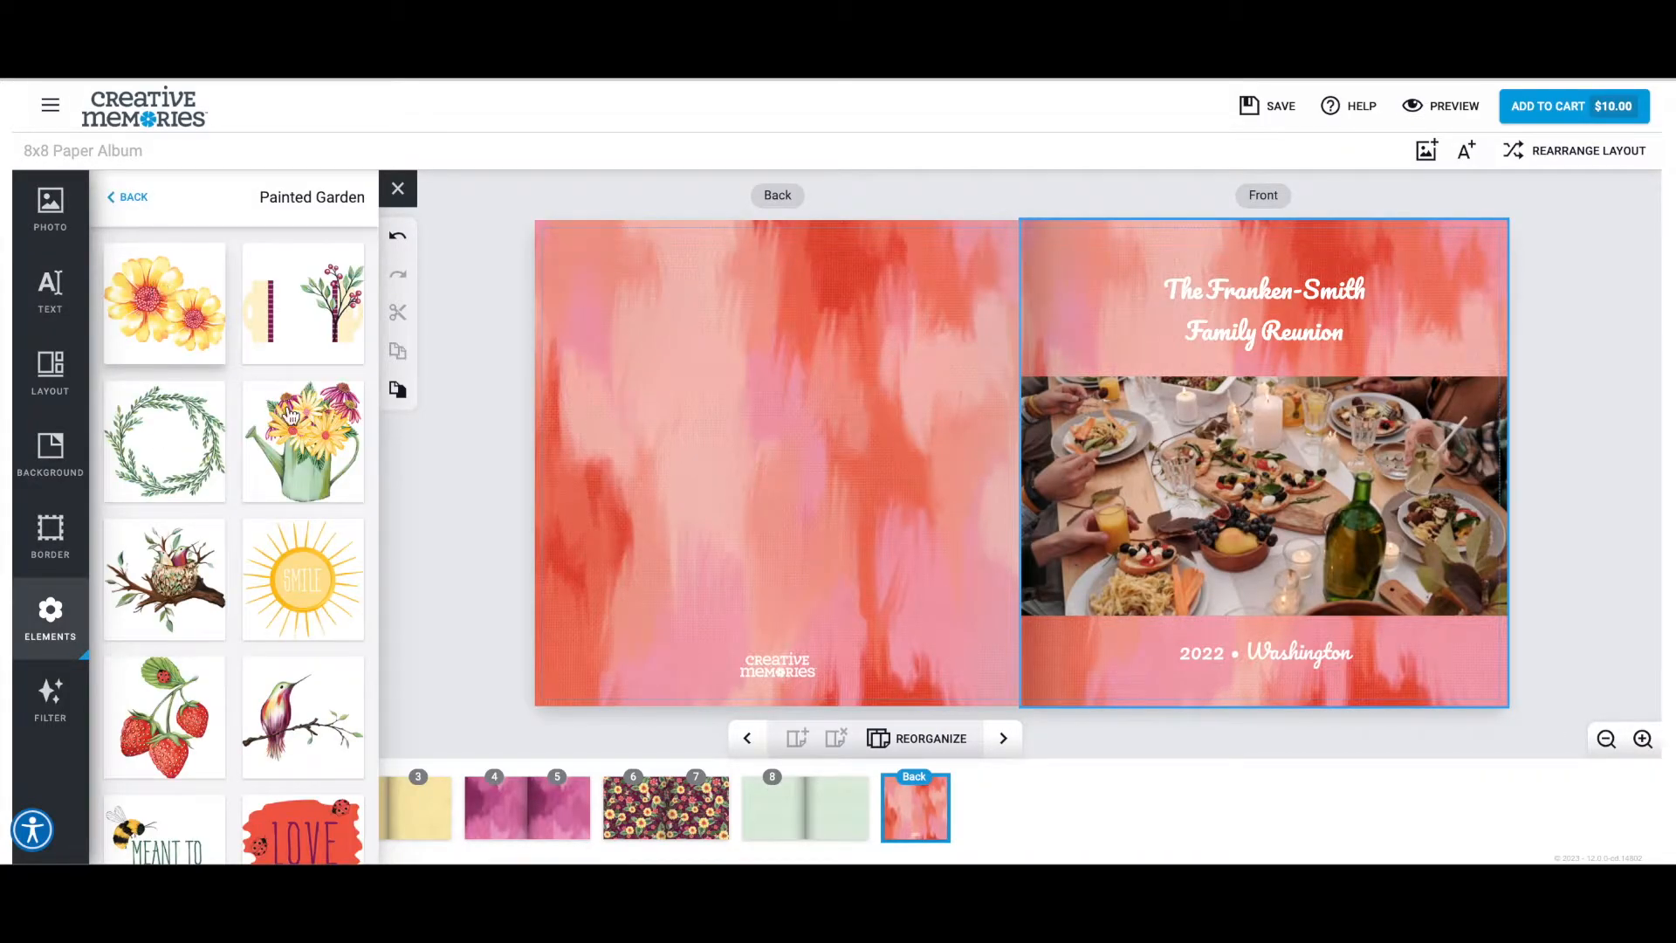
scroll(238, 409, "down", 5)
scroll(239, 408, "down", 7)
scroll(239, 409, "down", 8)
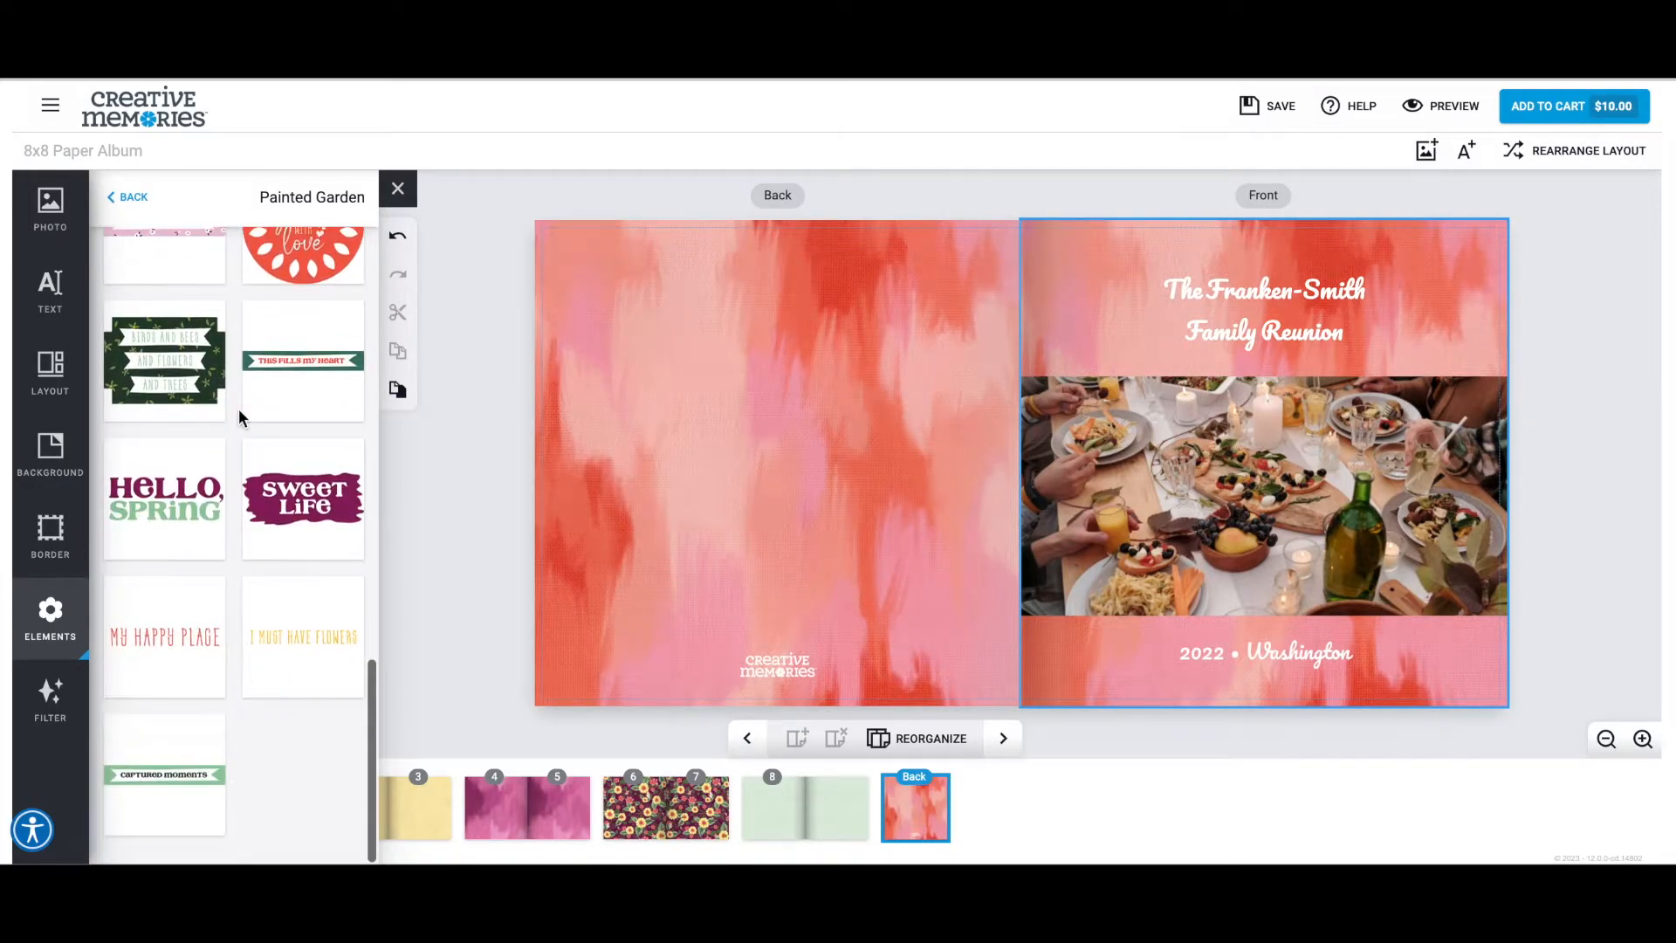
scroll(239, 409, "up", 20)
scroll(206, 454, "down", 6)
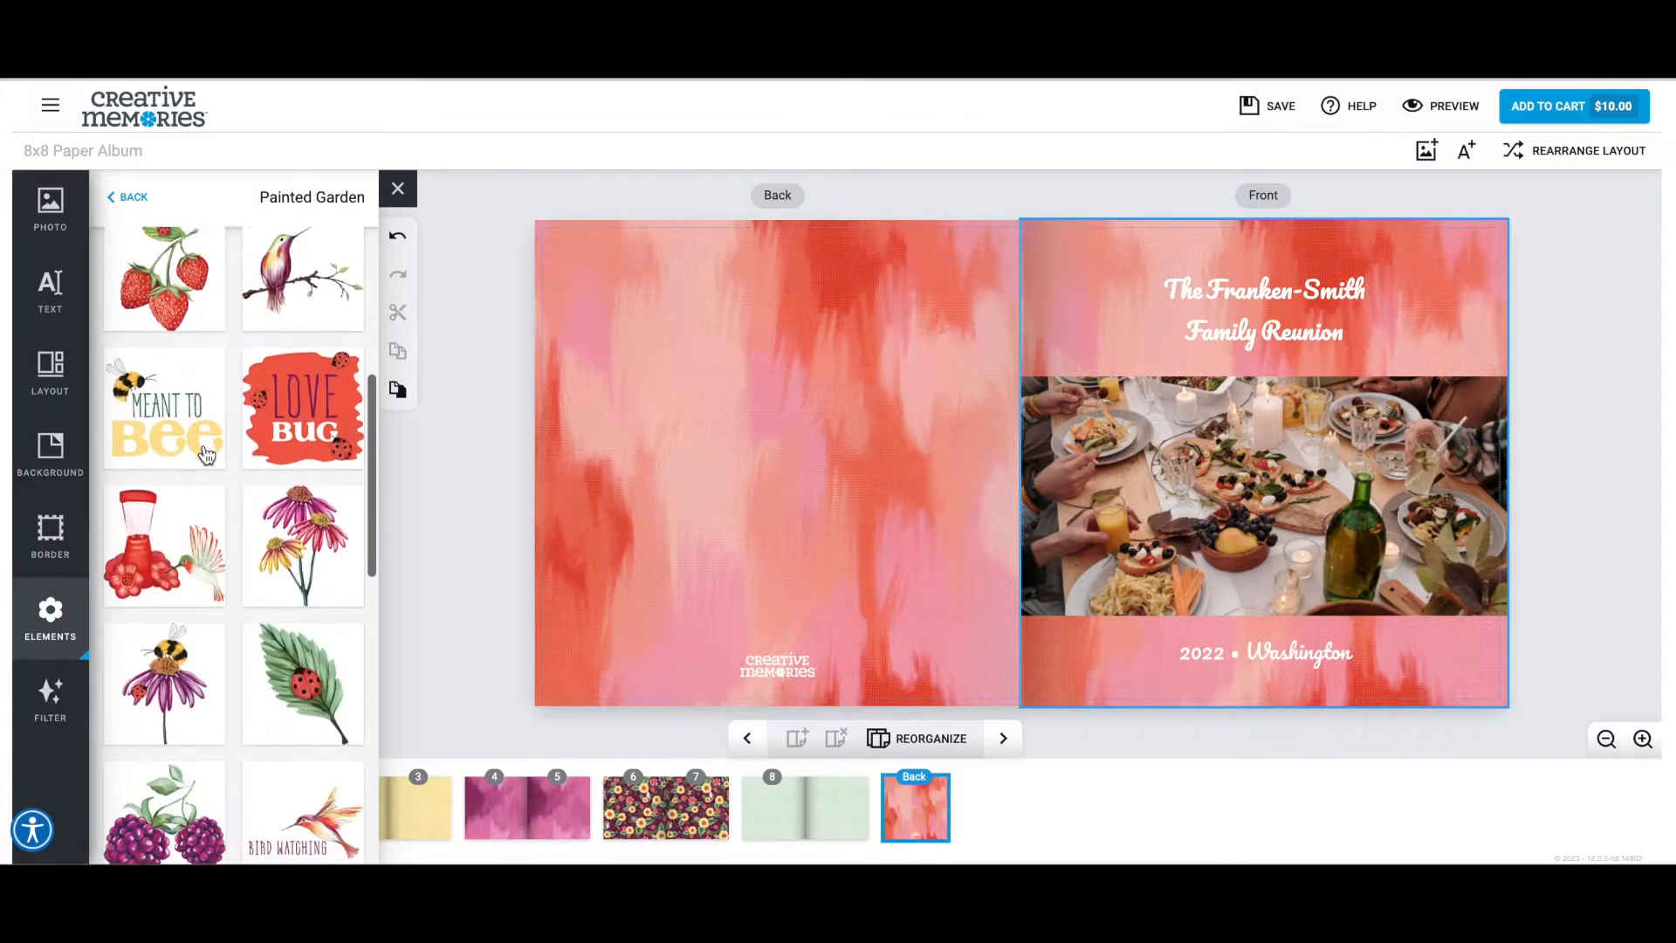
scroll(206, 454, "up", 3)
left_click_drag(165, 423, 757, 432)
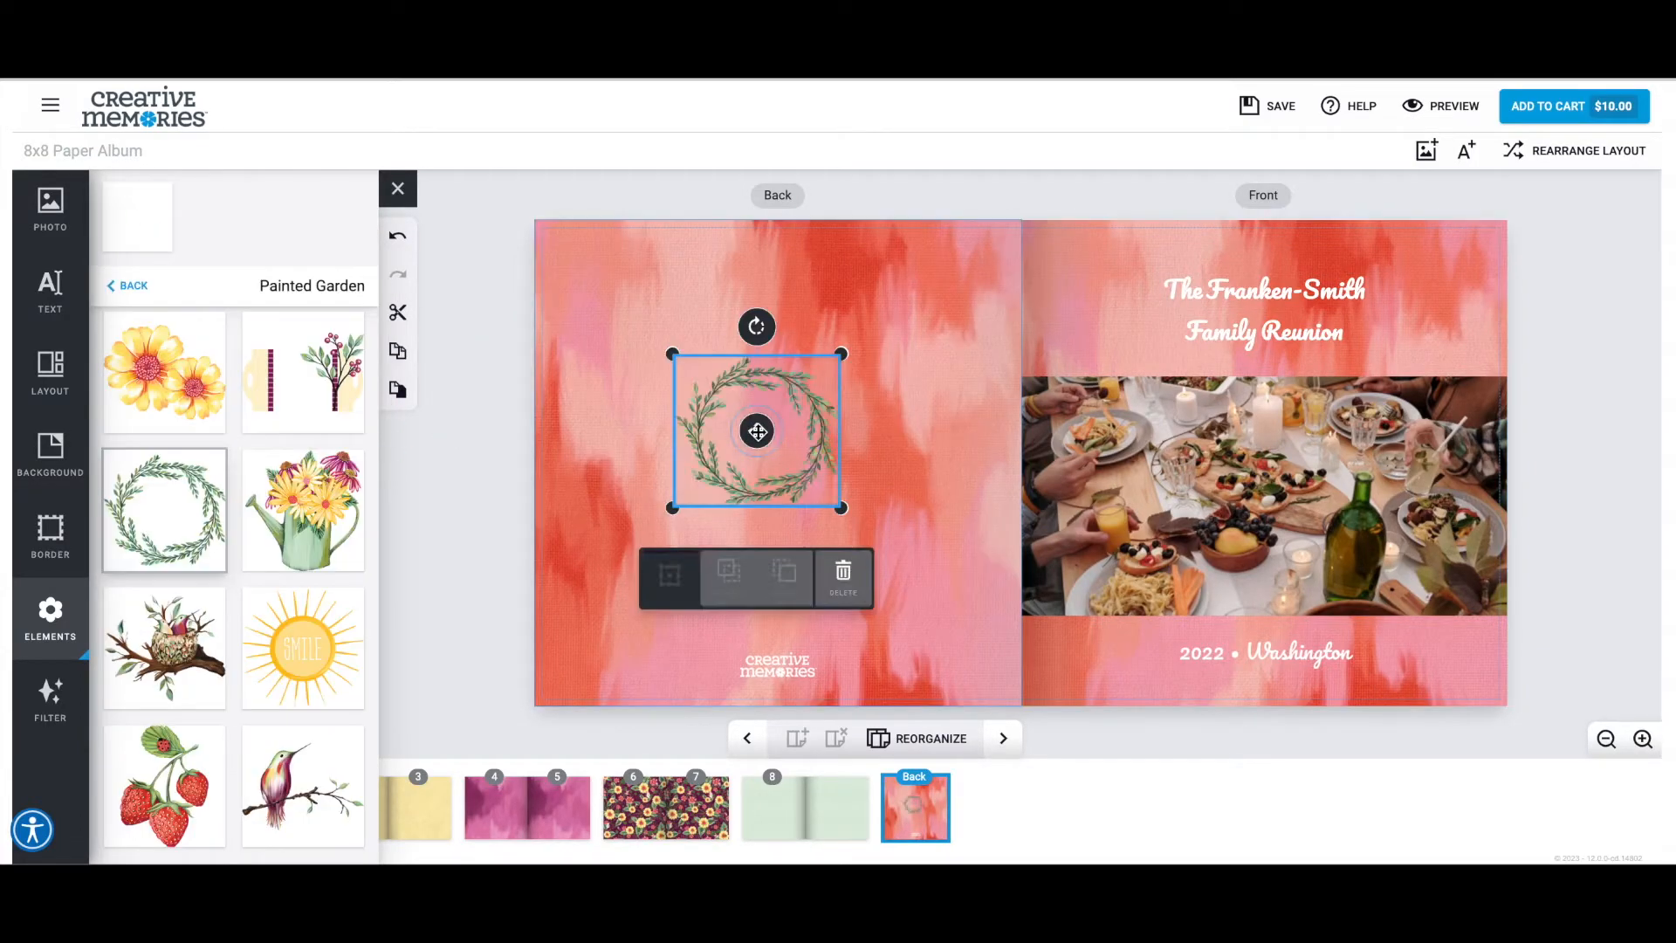
Enlarge the wreath and centre it horizontally on the back cover above the logo.
left_click_drag(841, 506, 928, 569)
left_click_drag(898, 500, 861, 510)
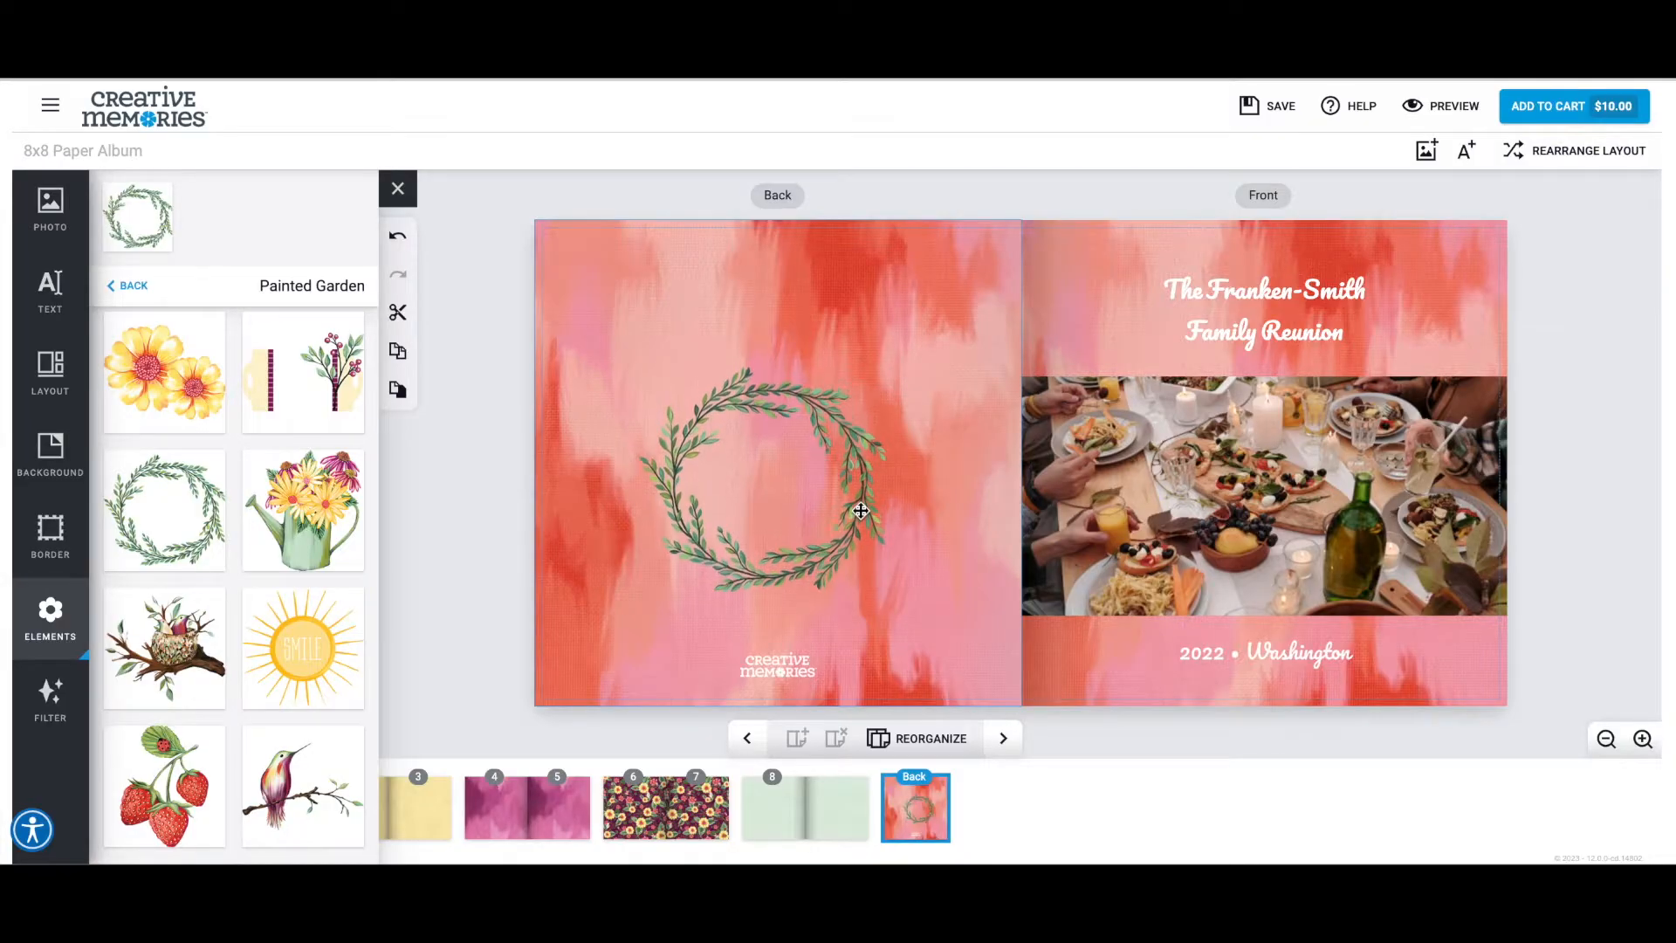
left_click(717, 406)
left_click_drag(634, 365, 584, 318)
left_click_drag(741, 458, 774, 461)
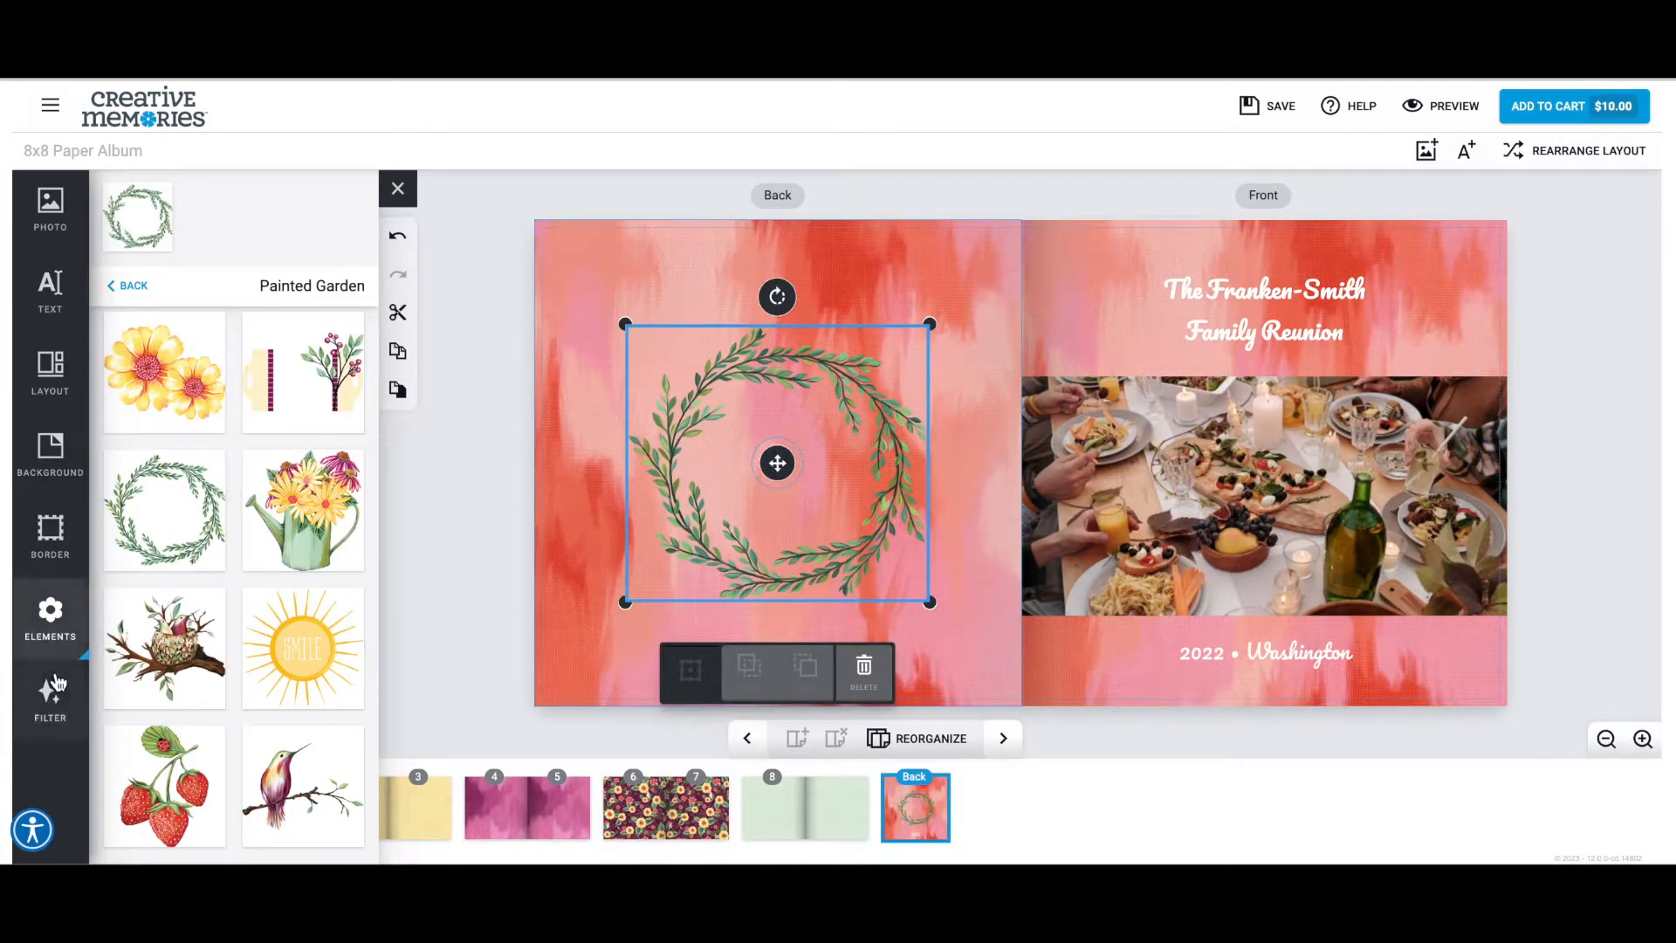
Add the plain circle from the Tonal Journal Boxes elements inside the wreath and colour it white.
left_click(126, 288)
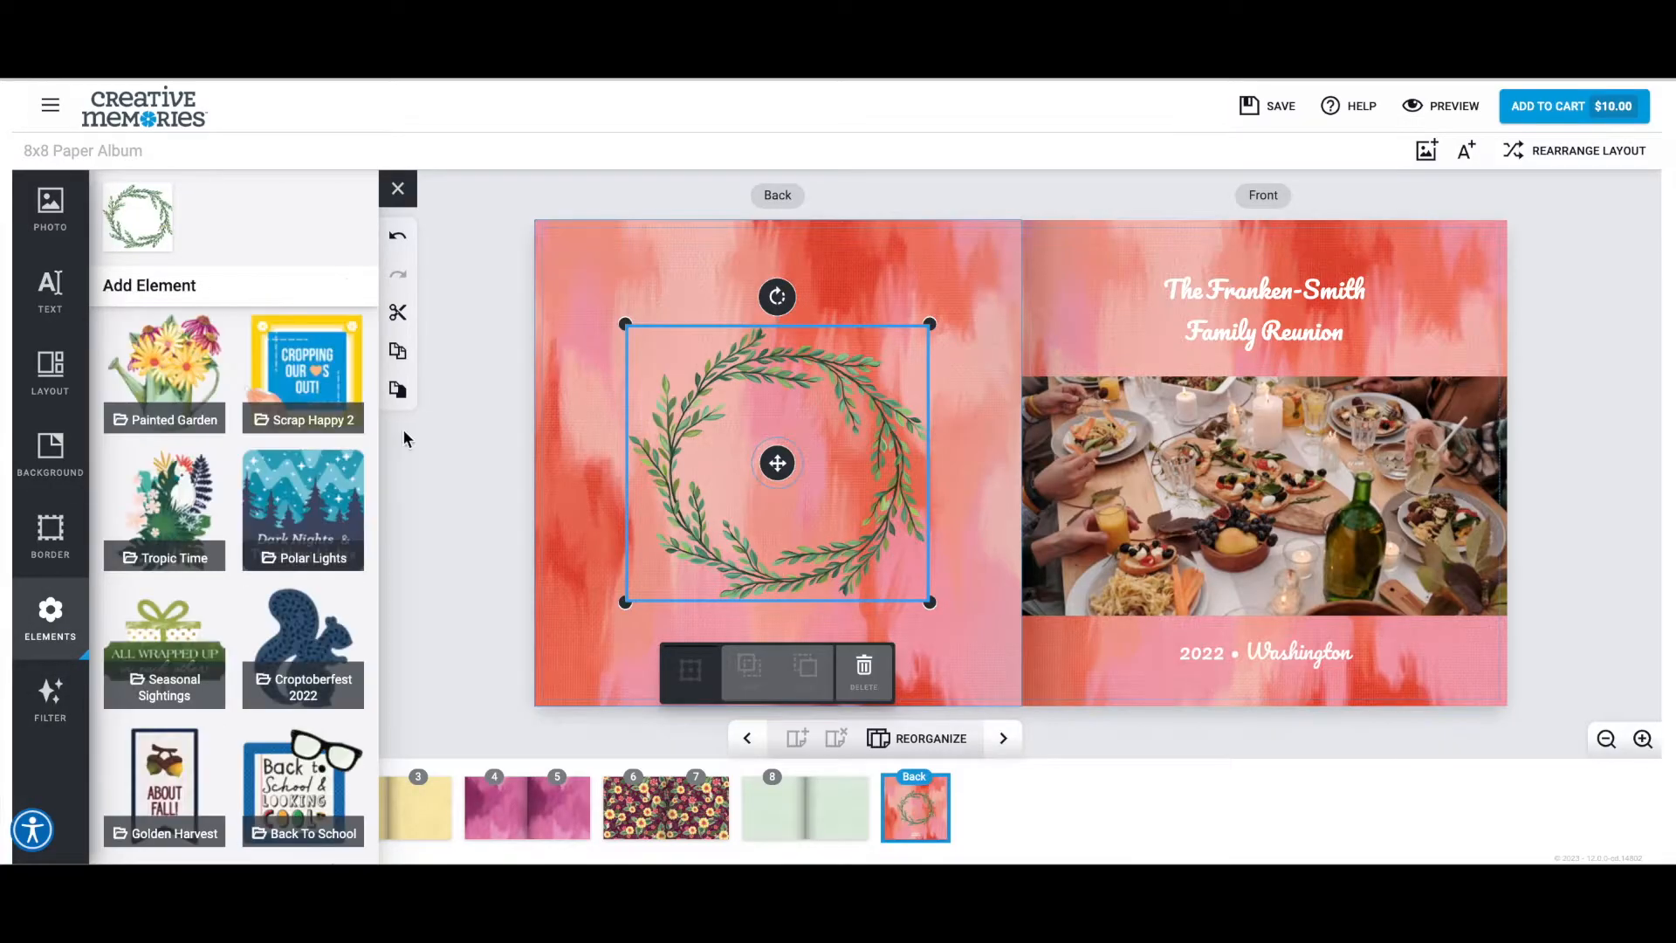
scroll(310, 491, "down", 10)
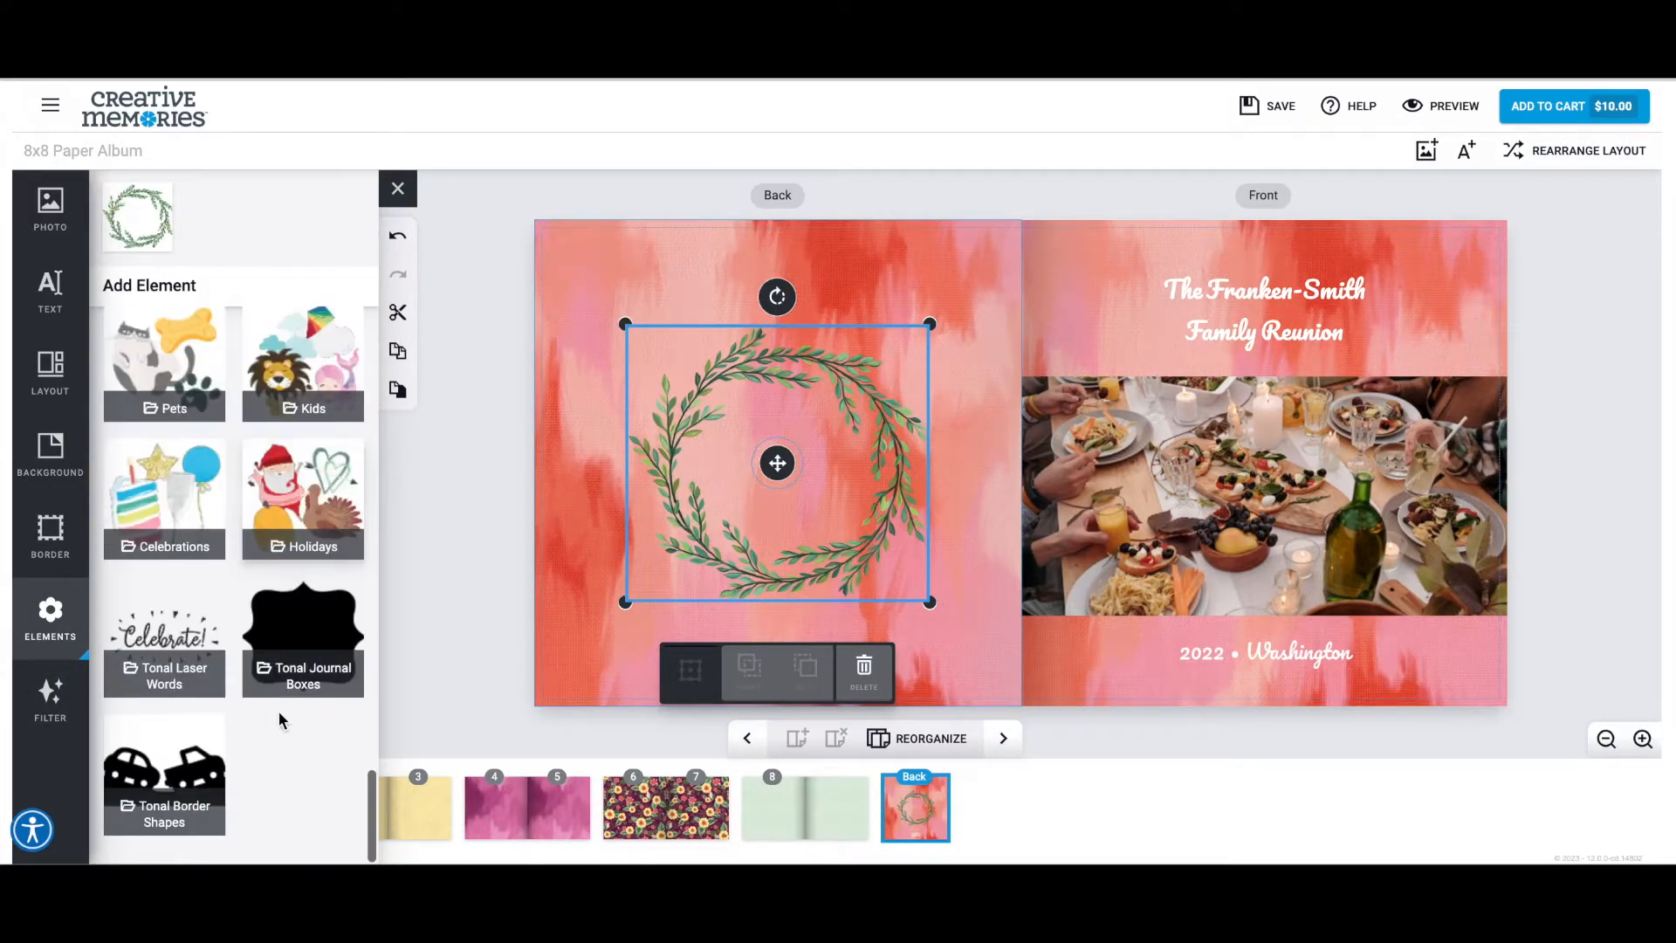
left_click(305, 668)
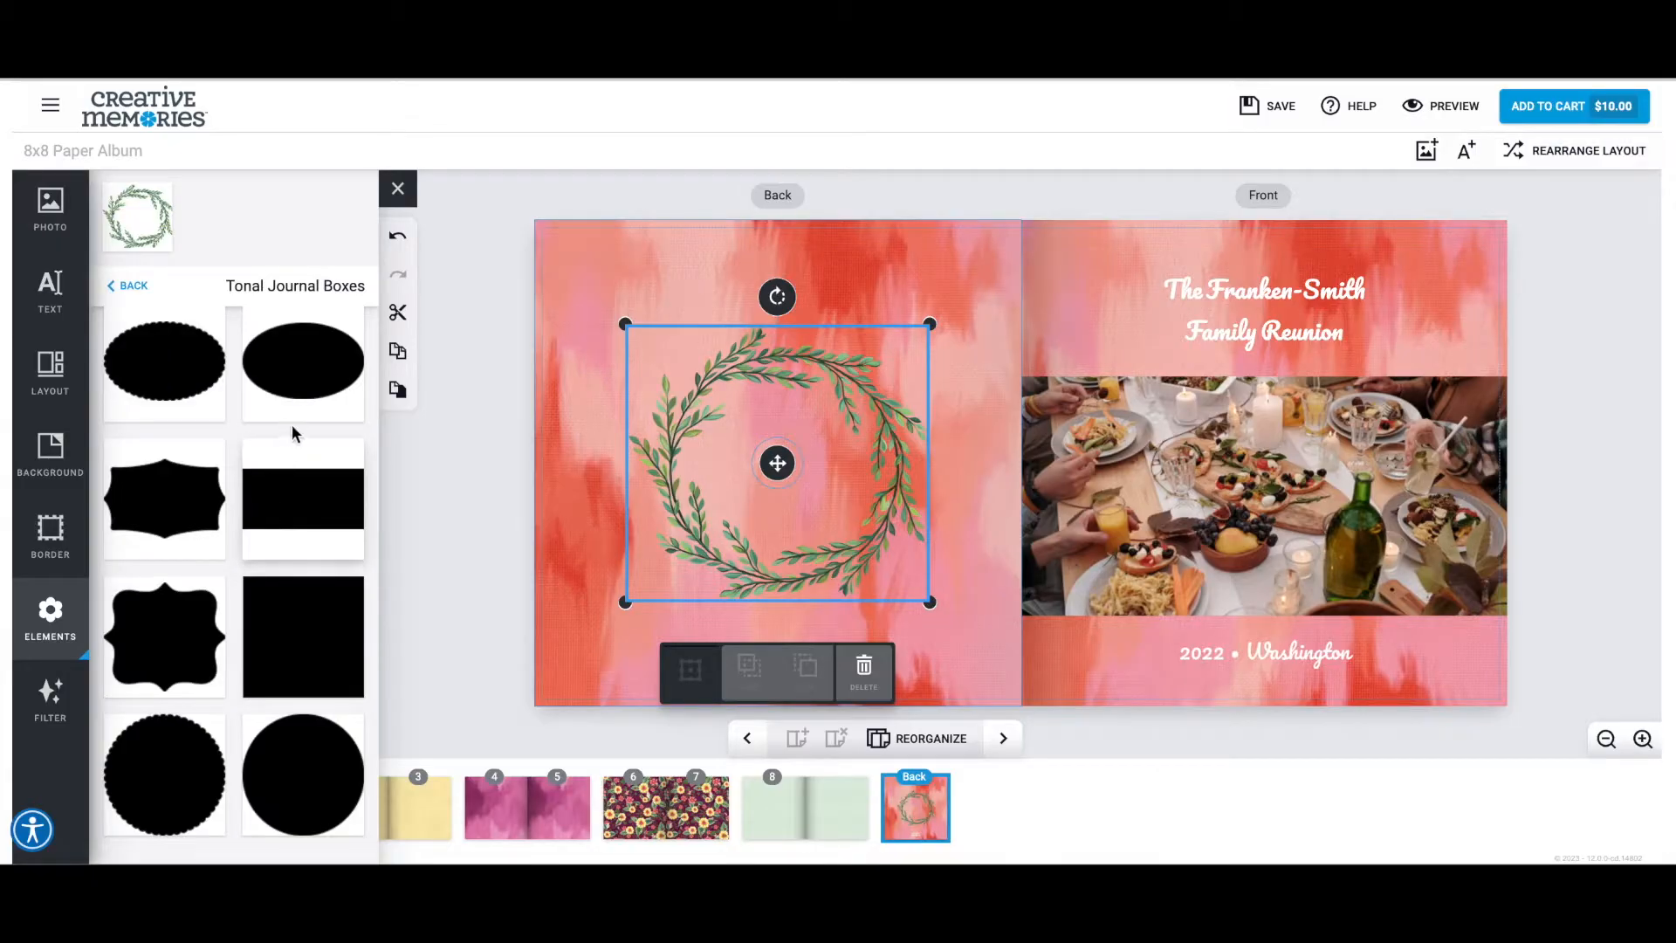
left_click(288, 771)
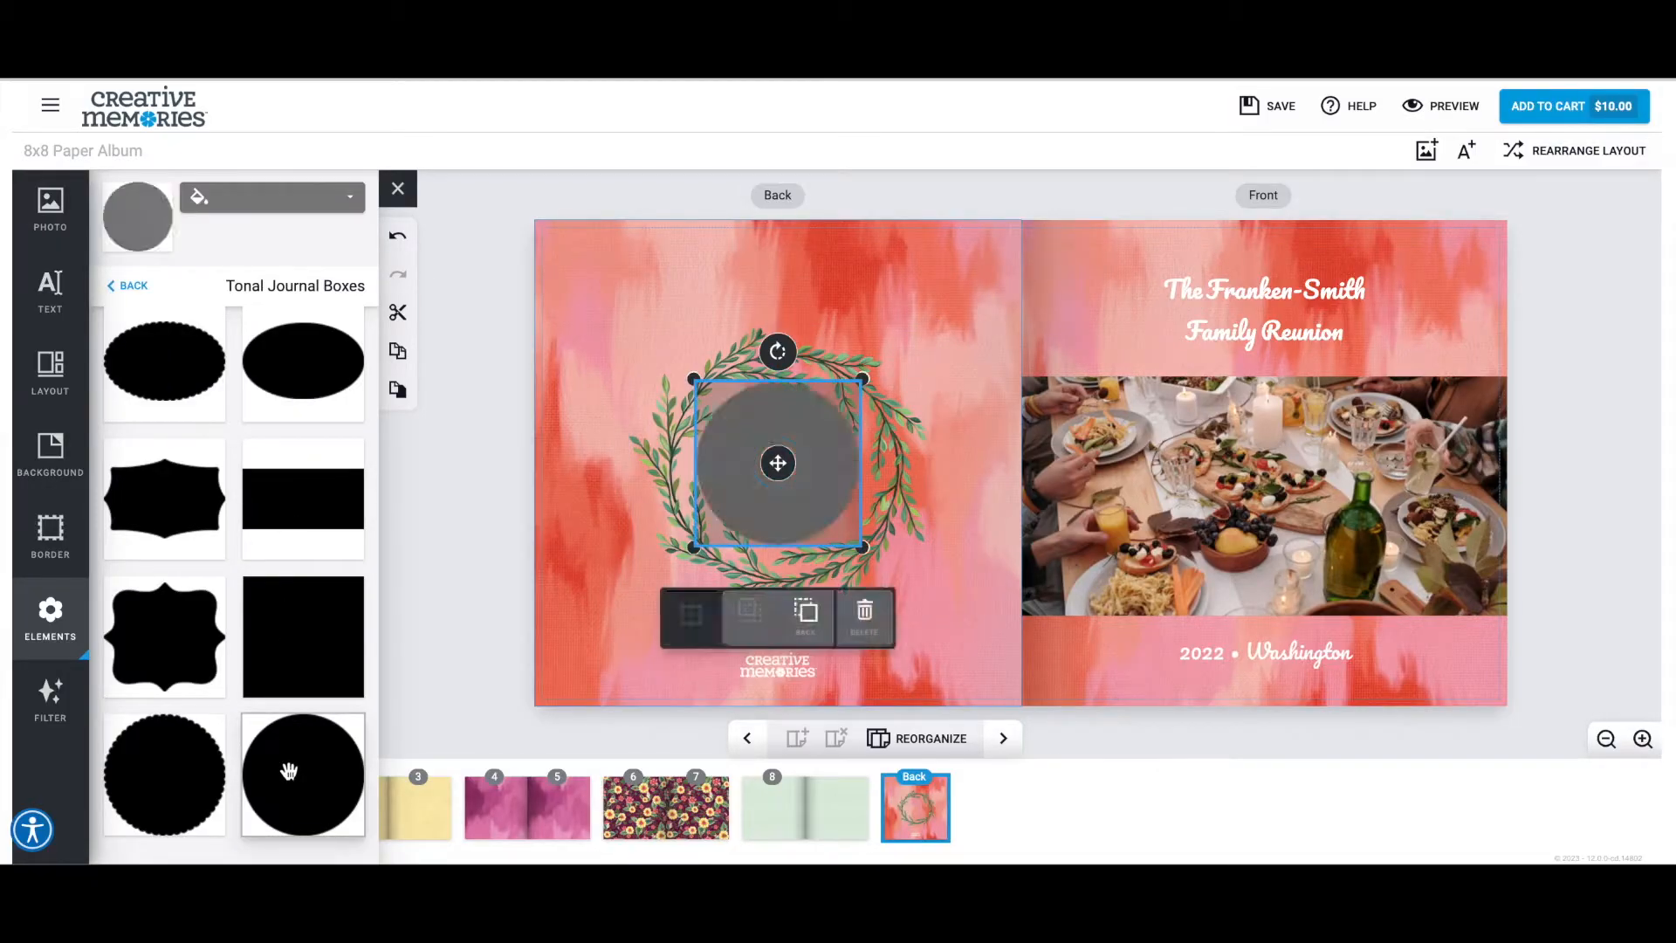
left_click(276, 203)
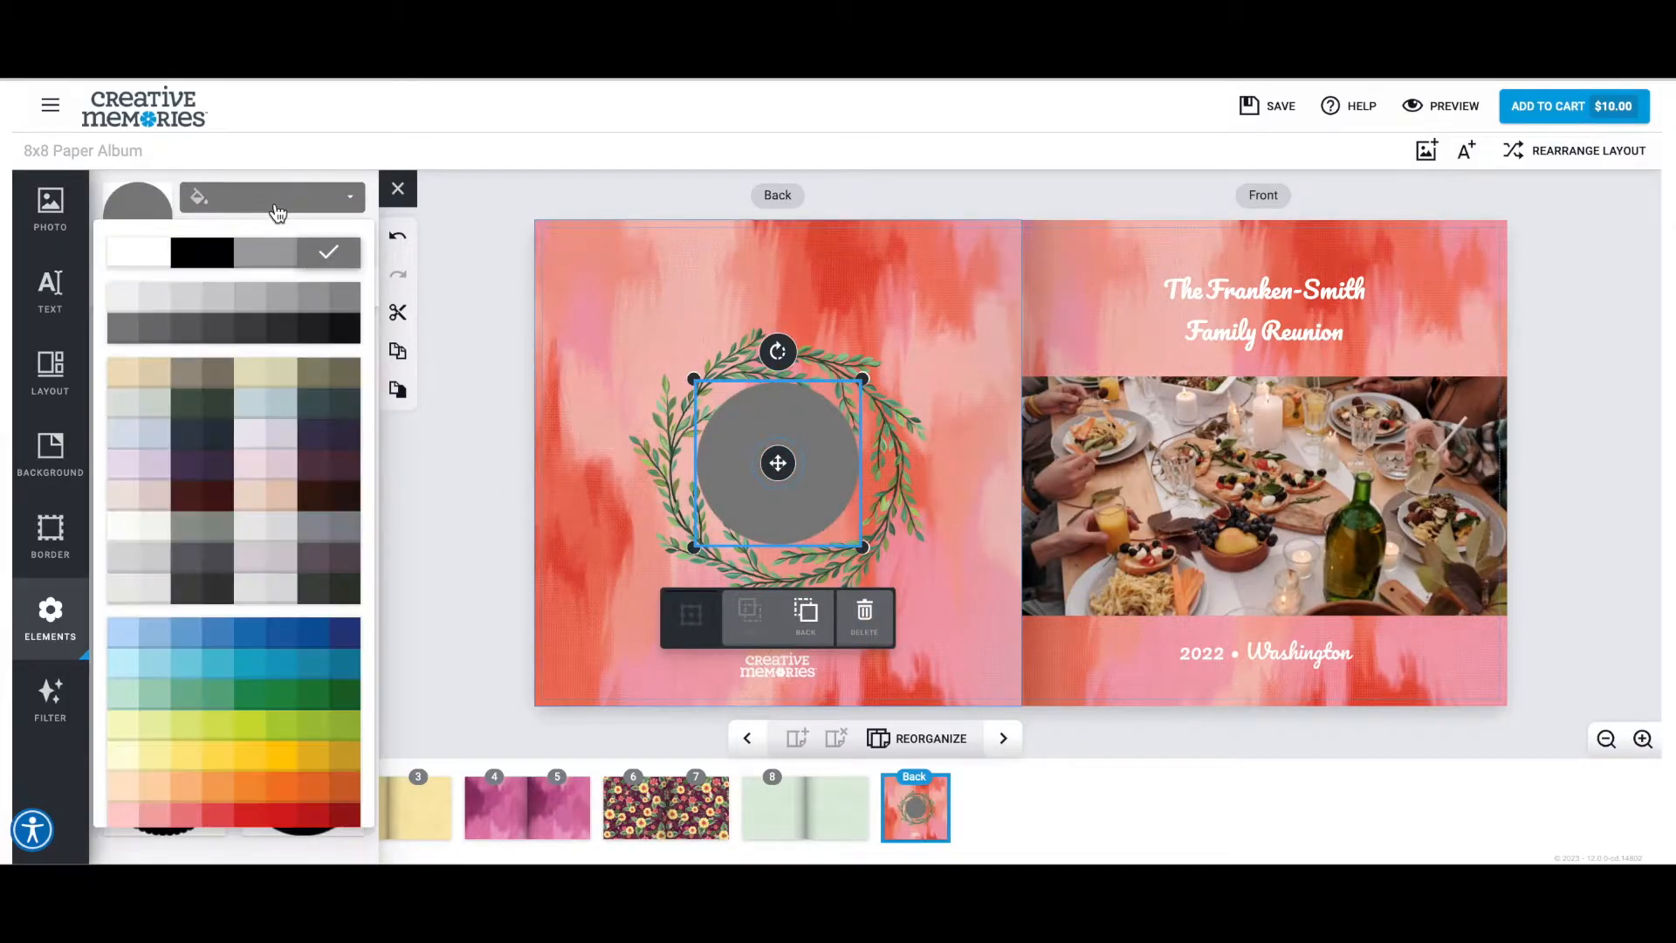
left_click(134, 252)
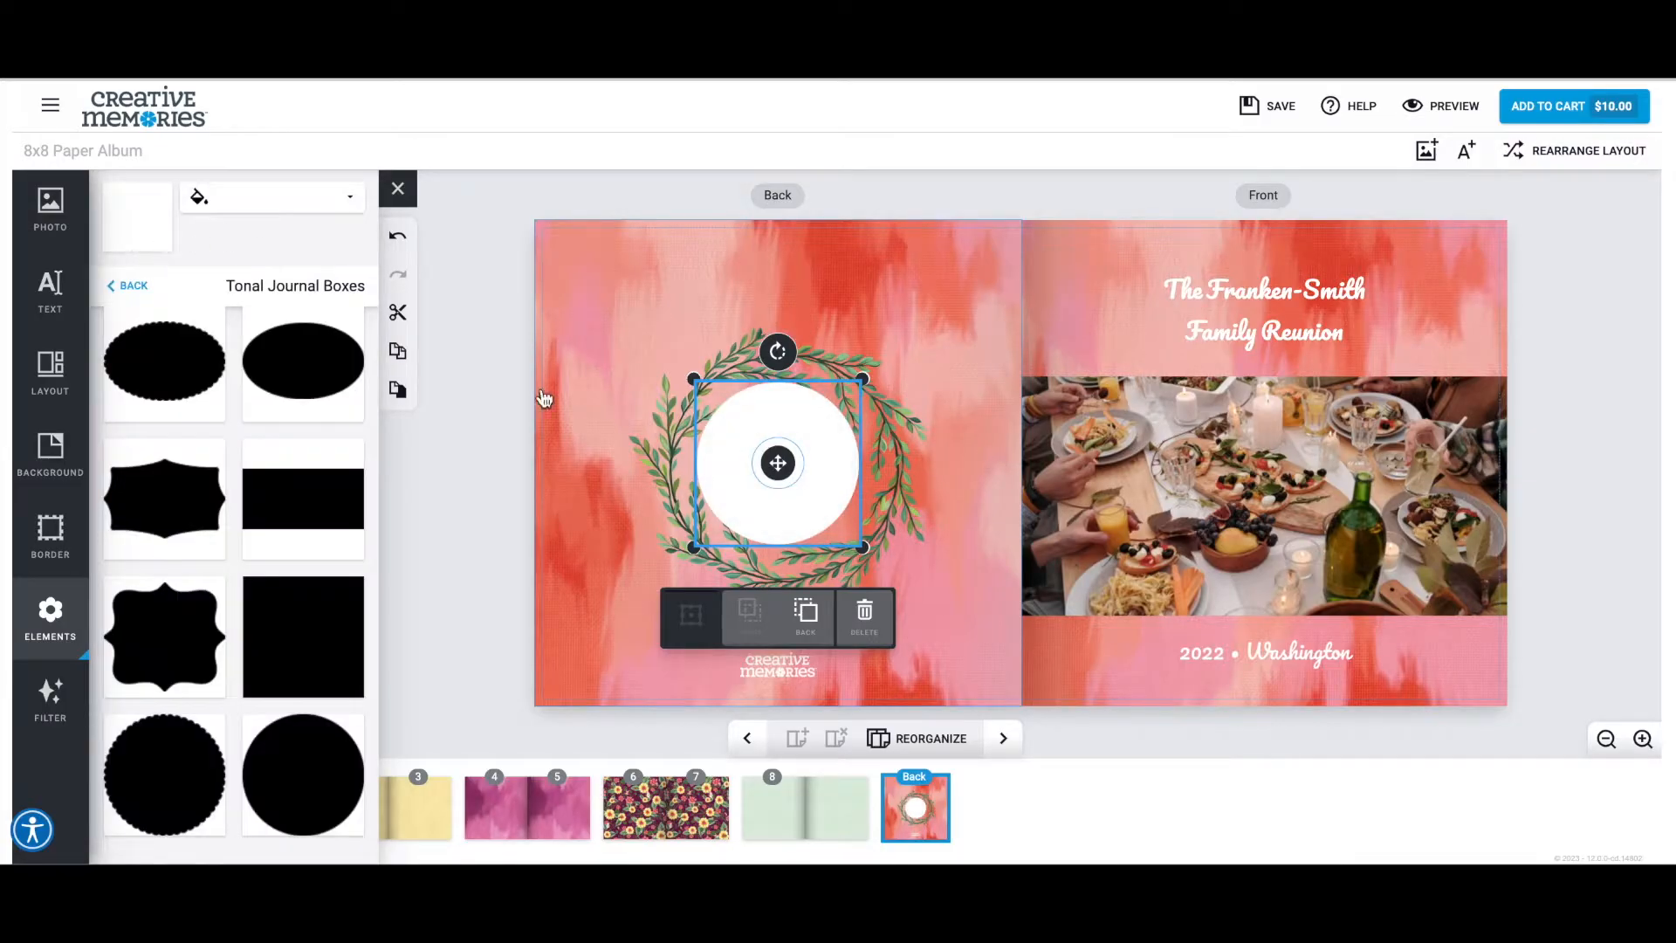
Enlarge the white circle to fill the wreath and send it behind the leaves.
left_click_drag(838, 549, 917, 576)
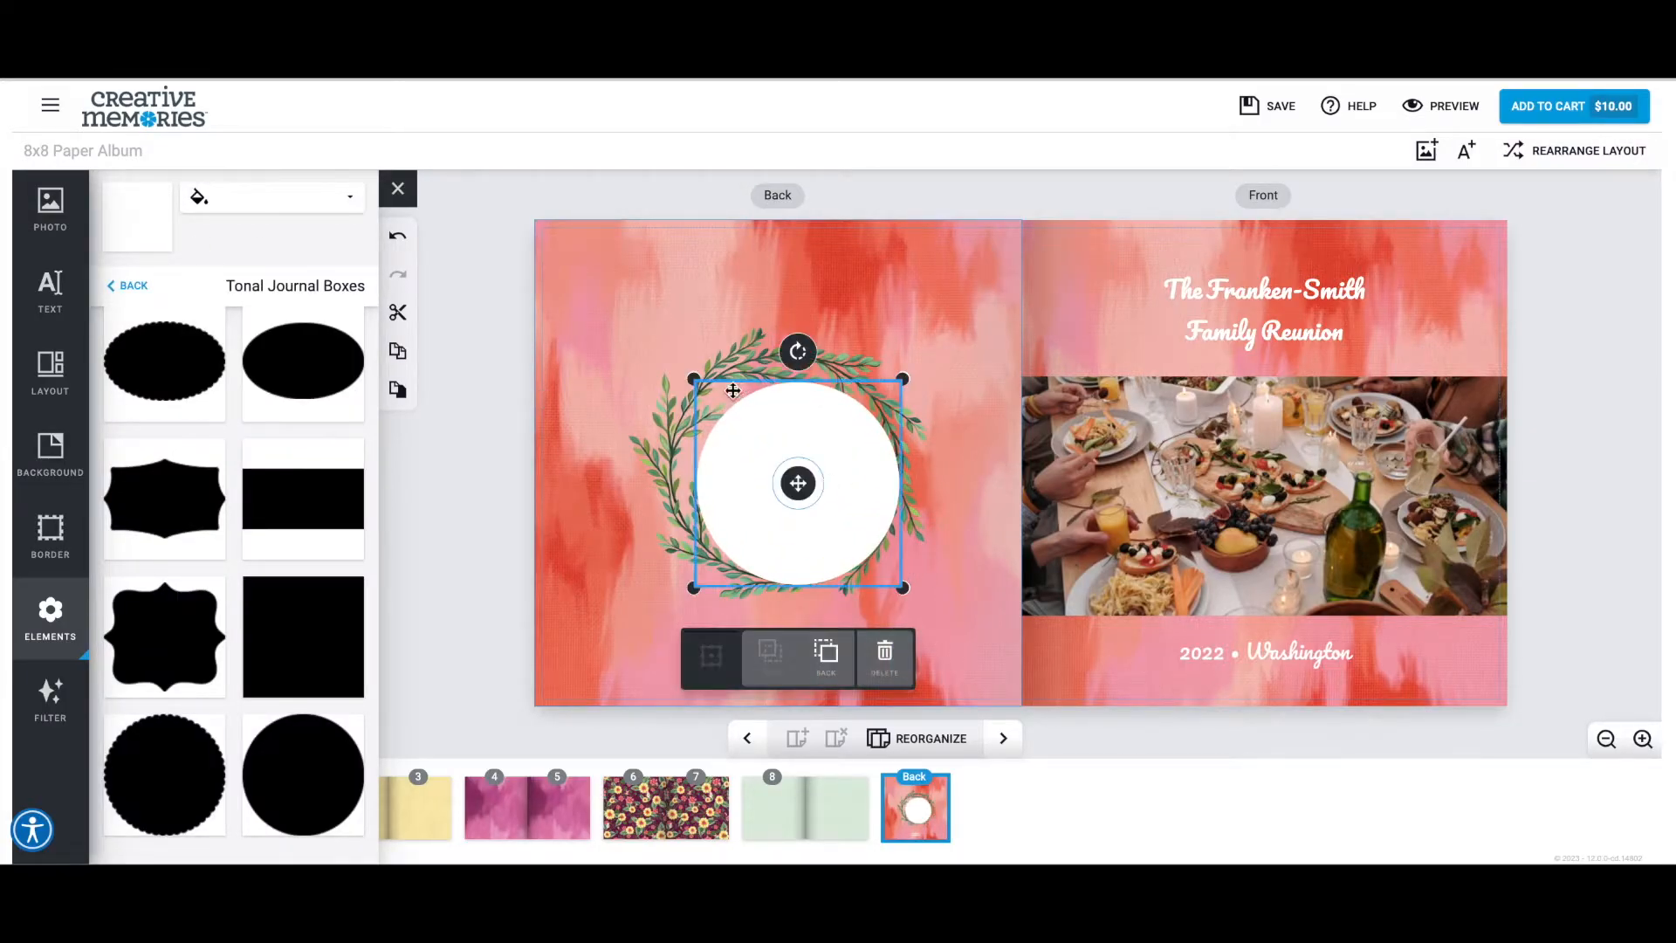
left_click_drag(696, 380, 664, 371)
left_click(660, 359)
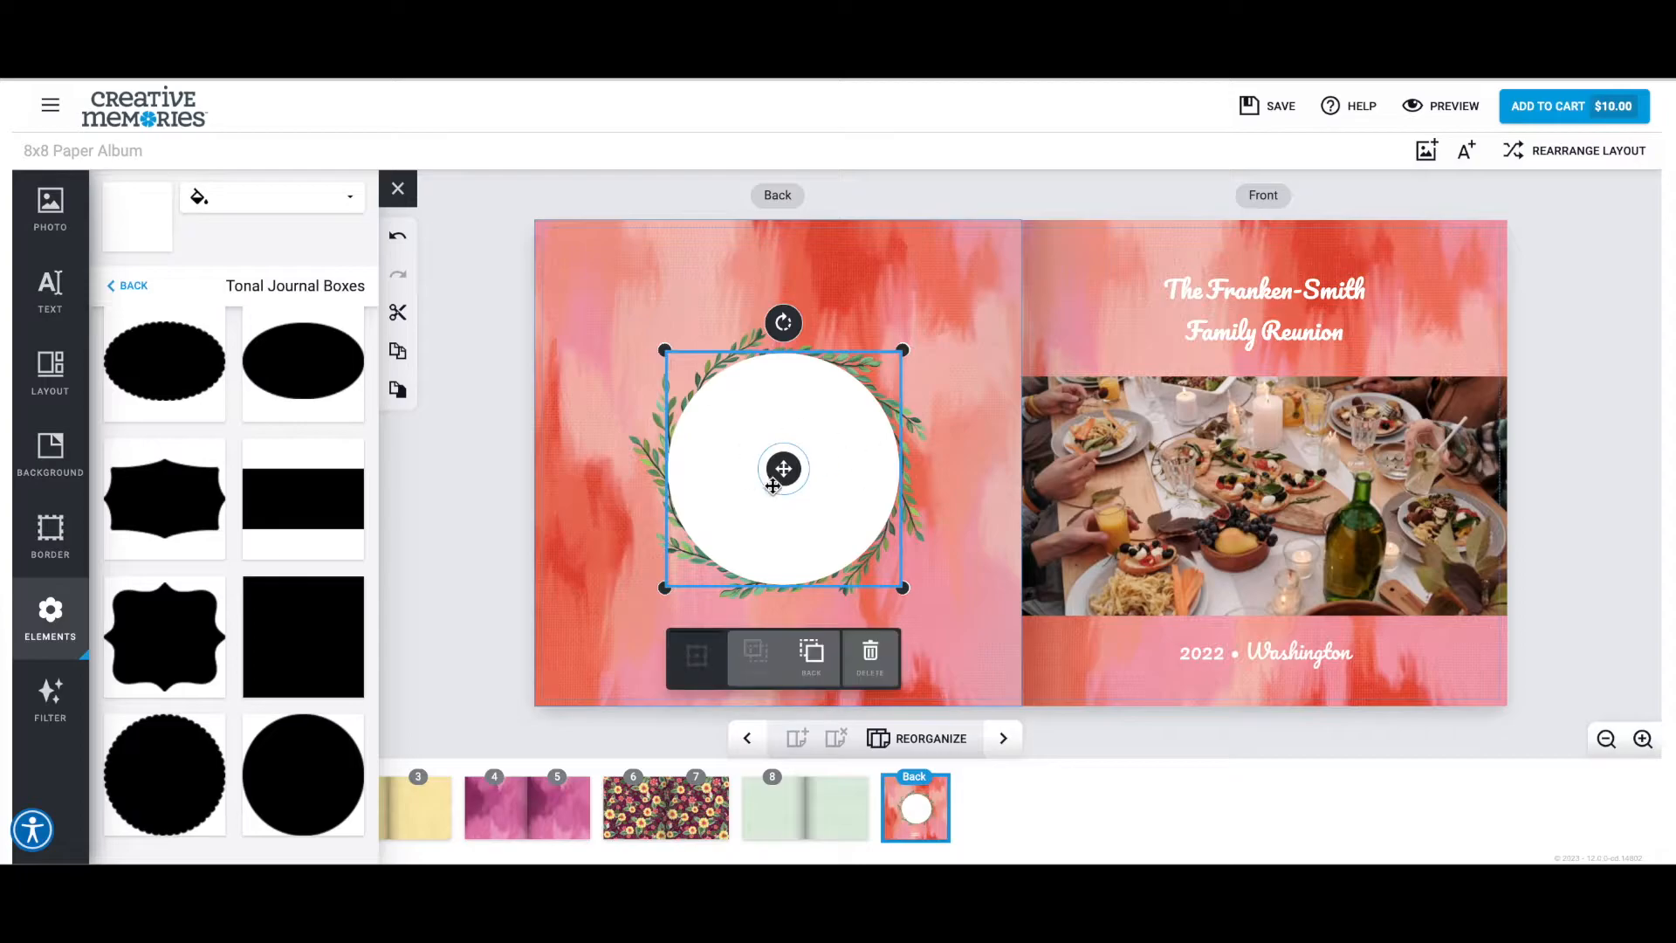
left_click(817, 659)
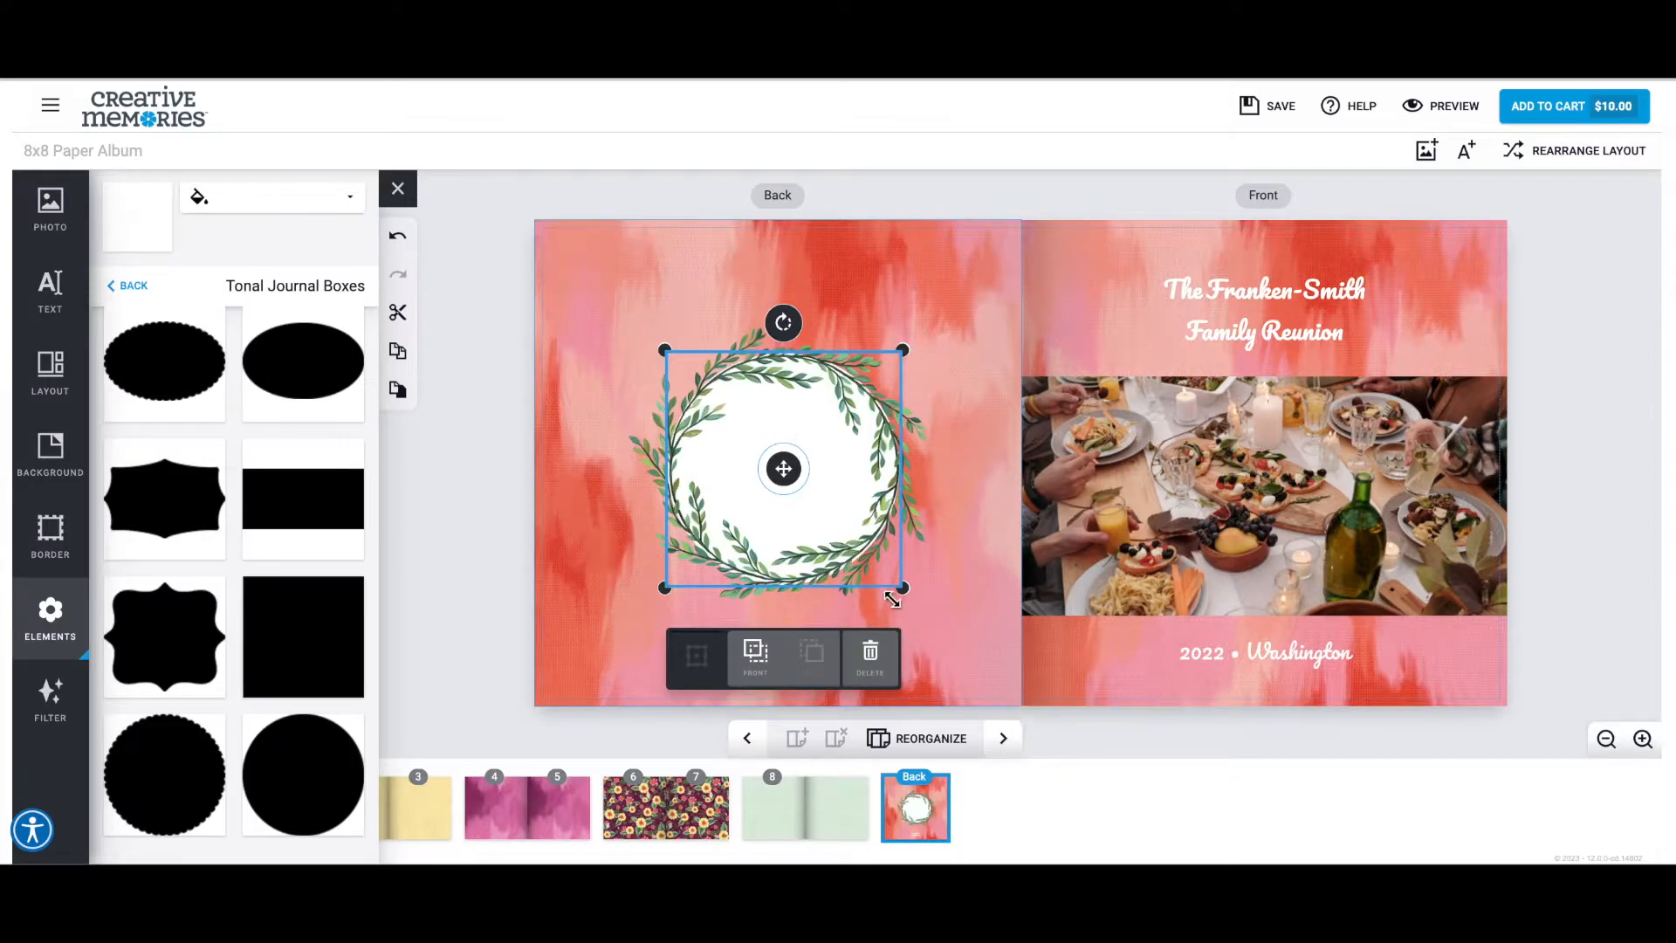
left_click_drag(900, 587, 900, 585)
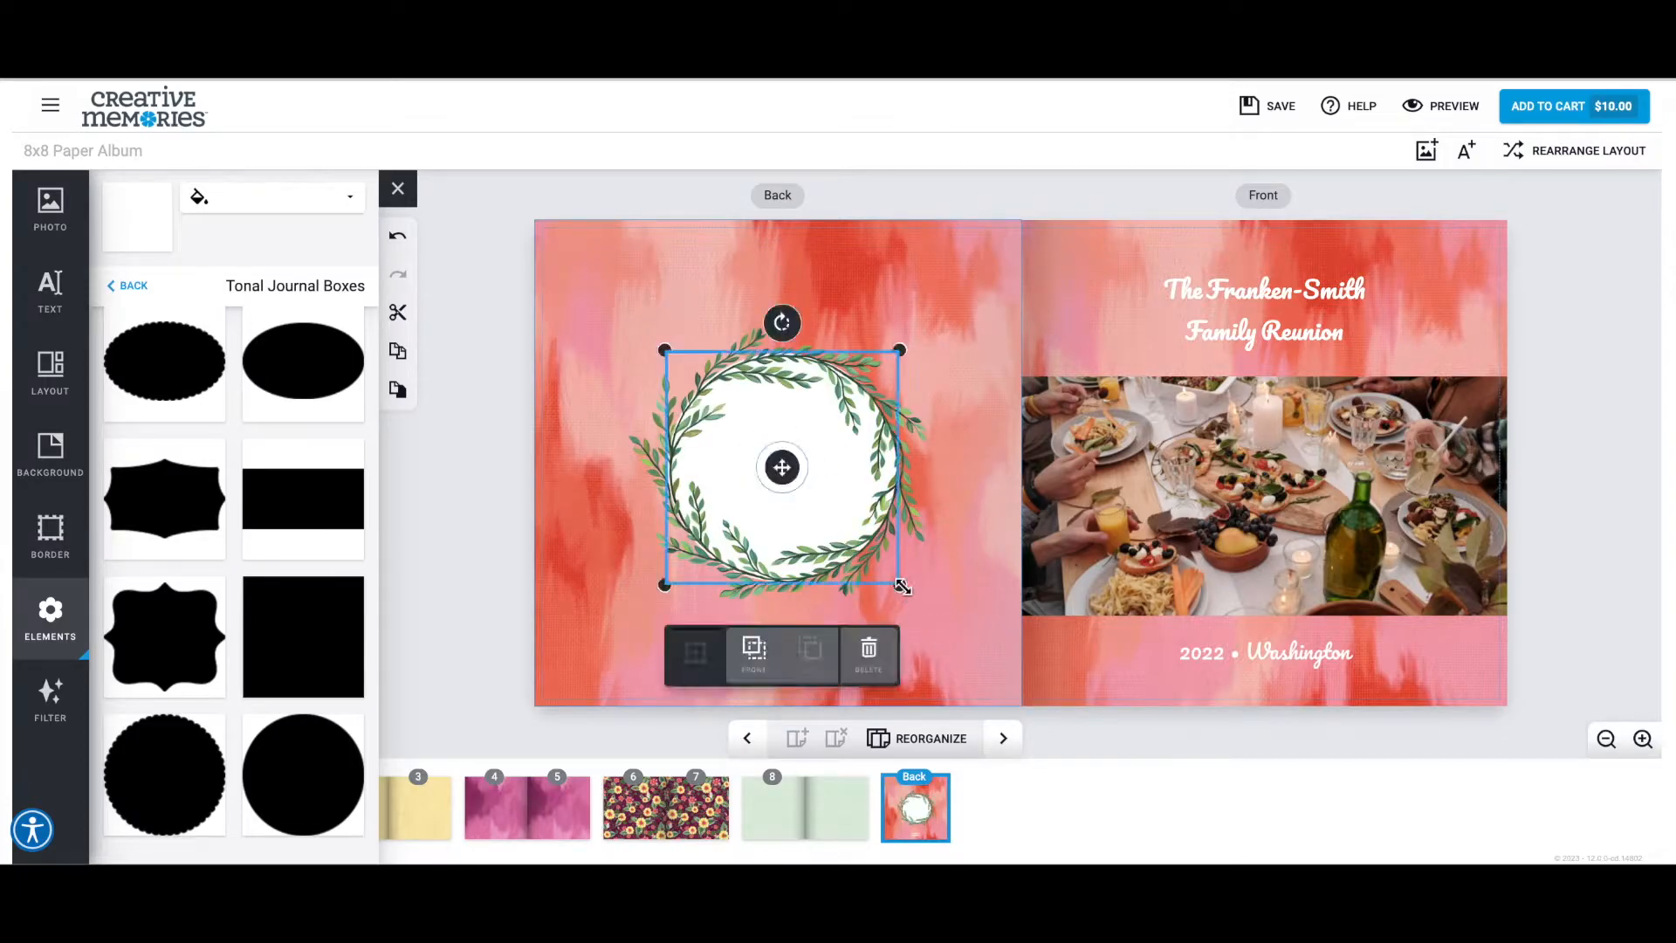
left_click(480, 547)
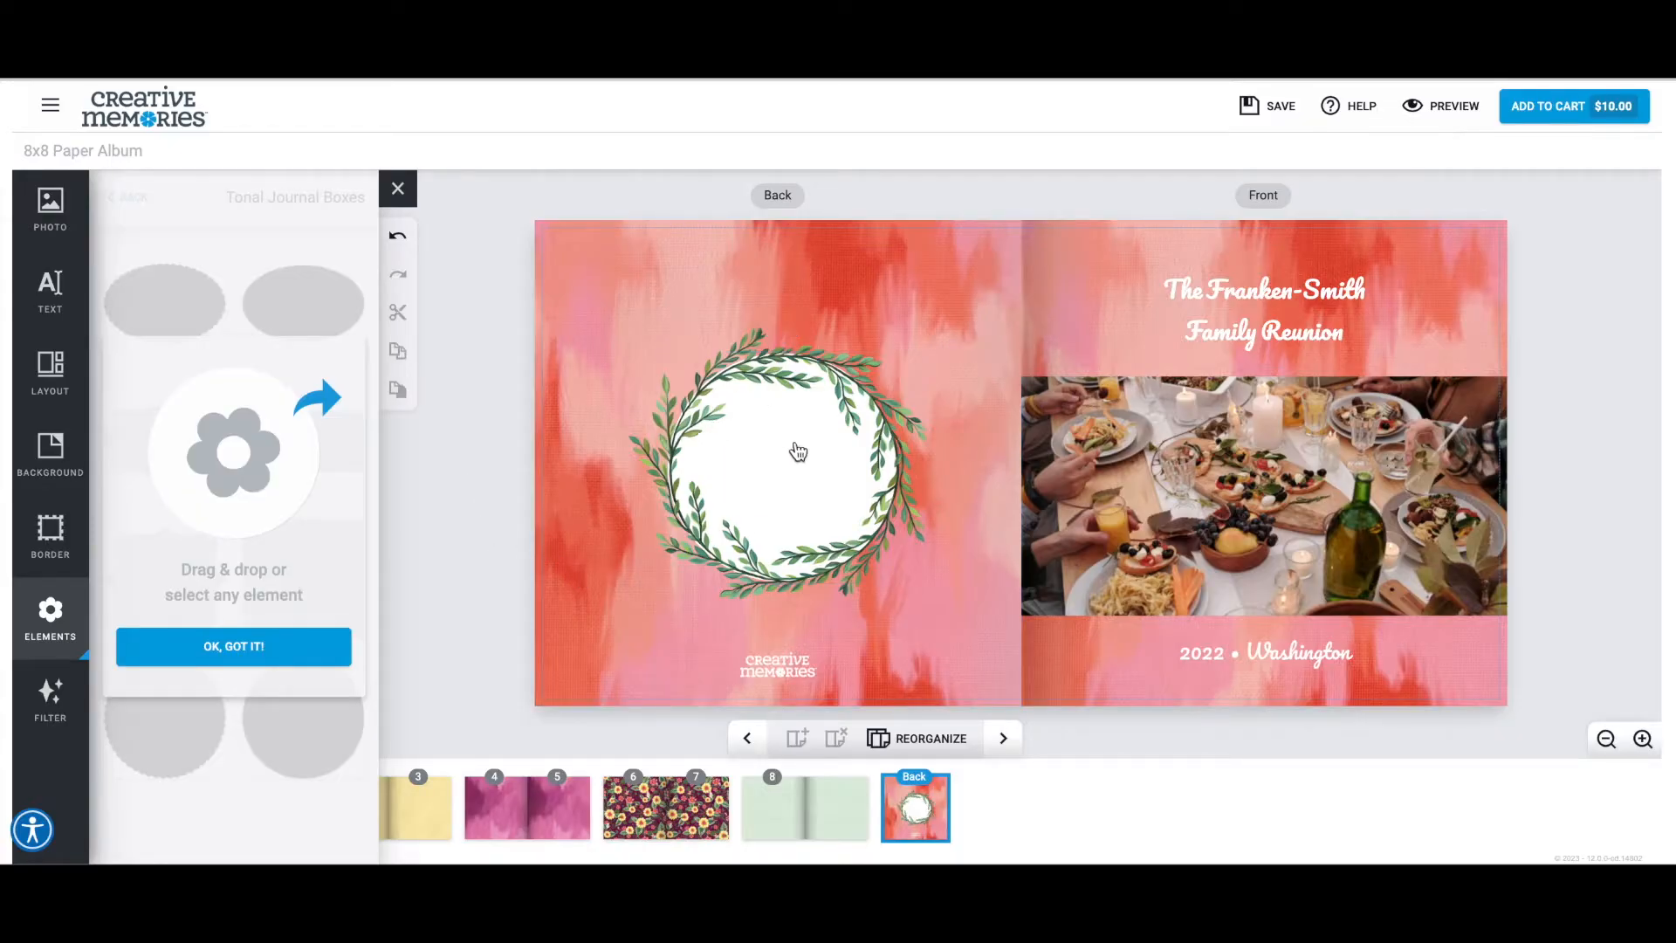
Add an empty text box, move it into the wreath and narrow it to the white circle's width.
left_click(51, 291)
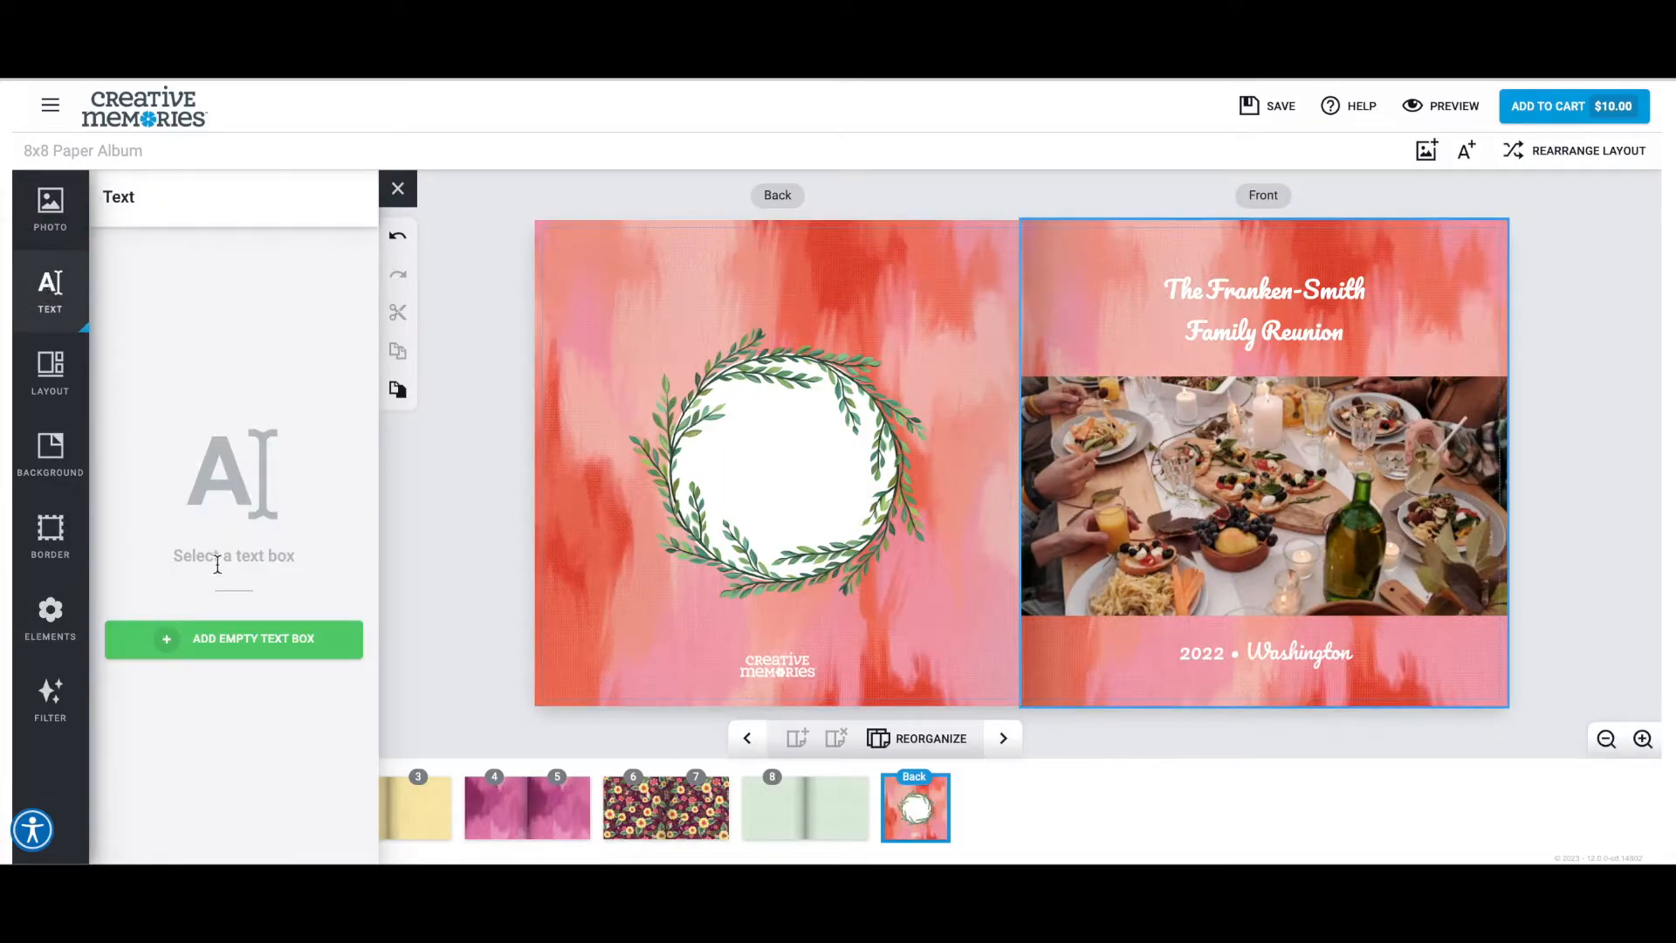
left_click(223, 648)
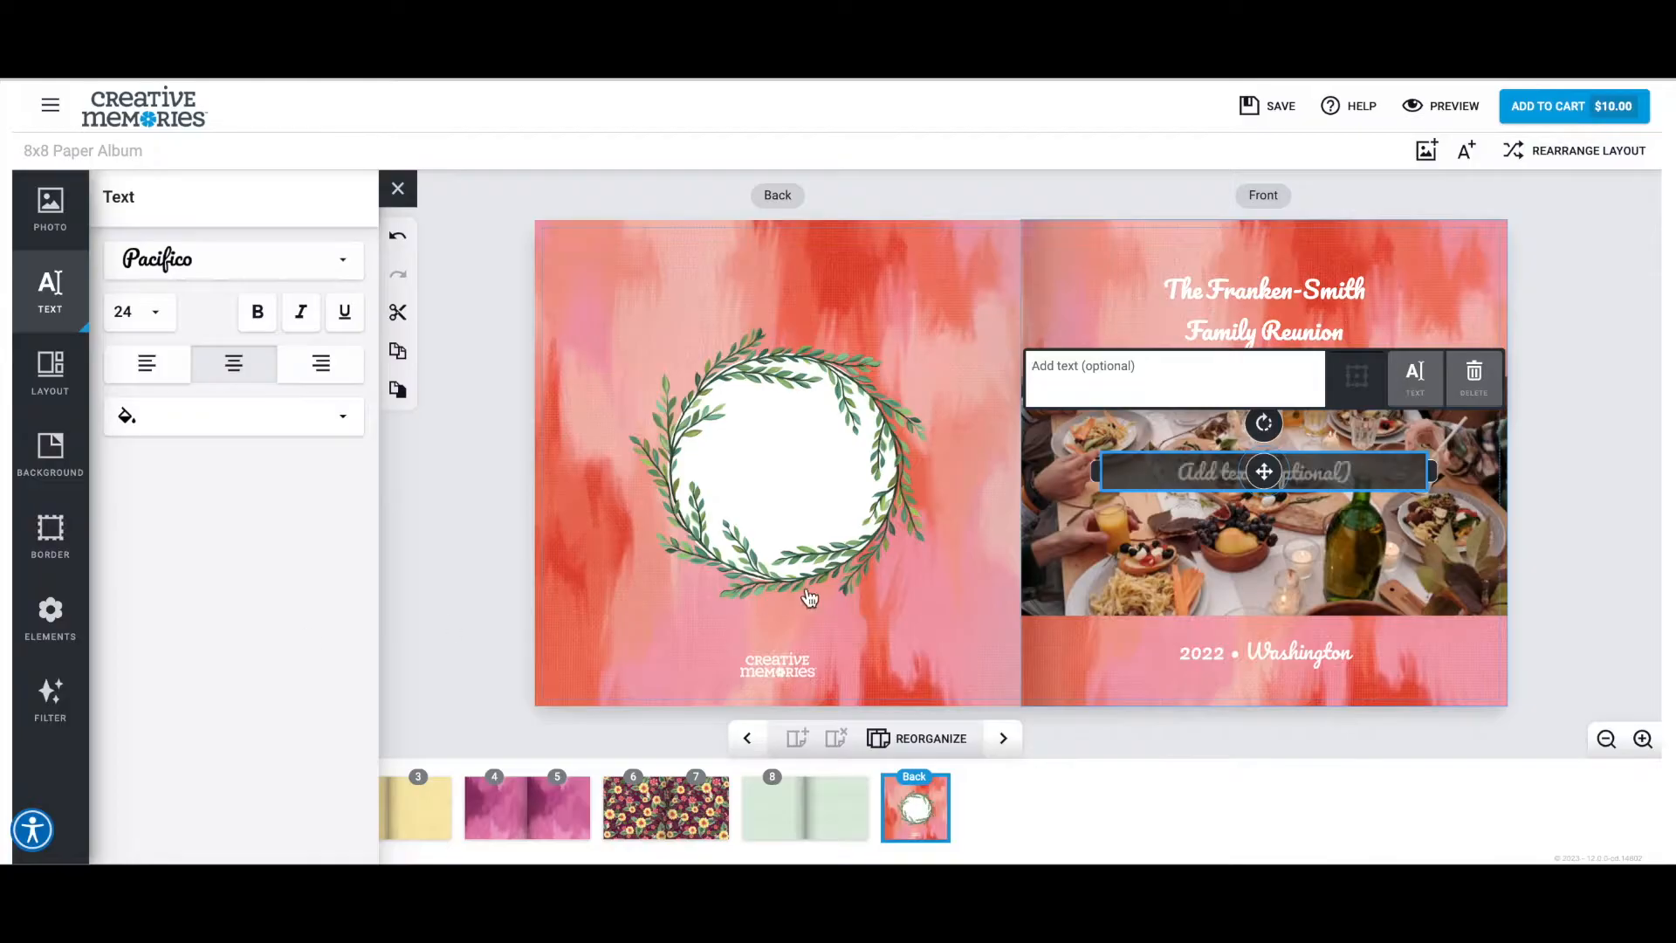
left_click_drag(1197, 471, 778, 470)
left_click_drag(946, 470, 902, 472)
left_click_drag(612, 471, 668, 471)
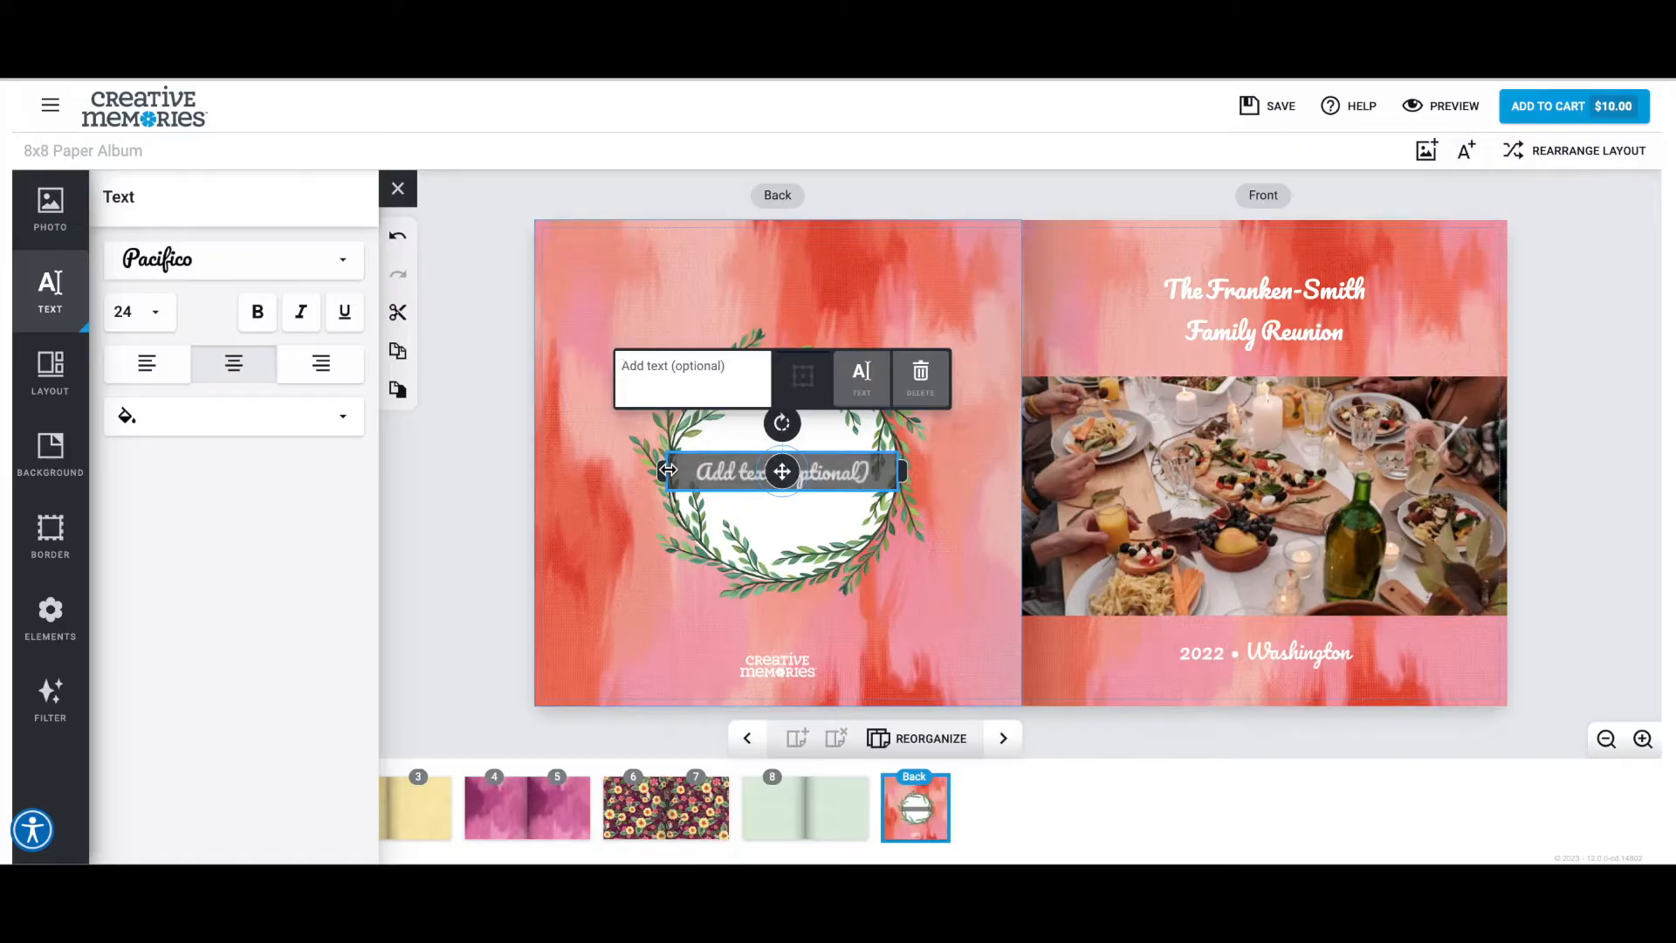
Set the wreath text box to font size 18 and dark green, keeping the Pacifico font.
left_click(155, 311)
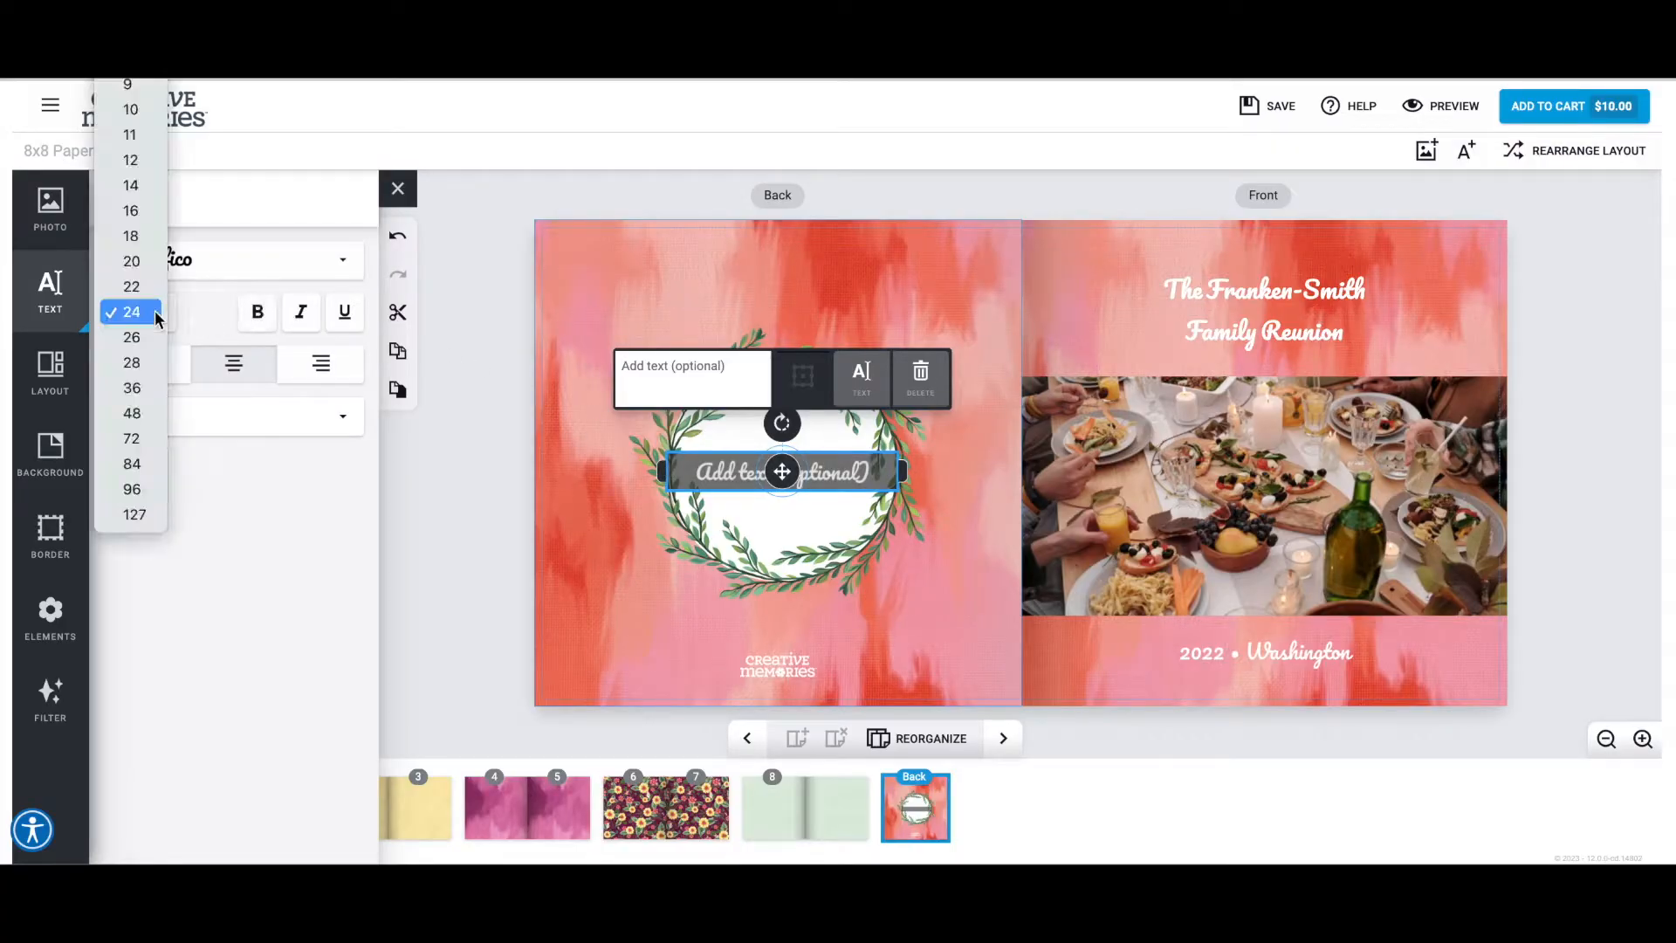
left_click(131, 237)
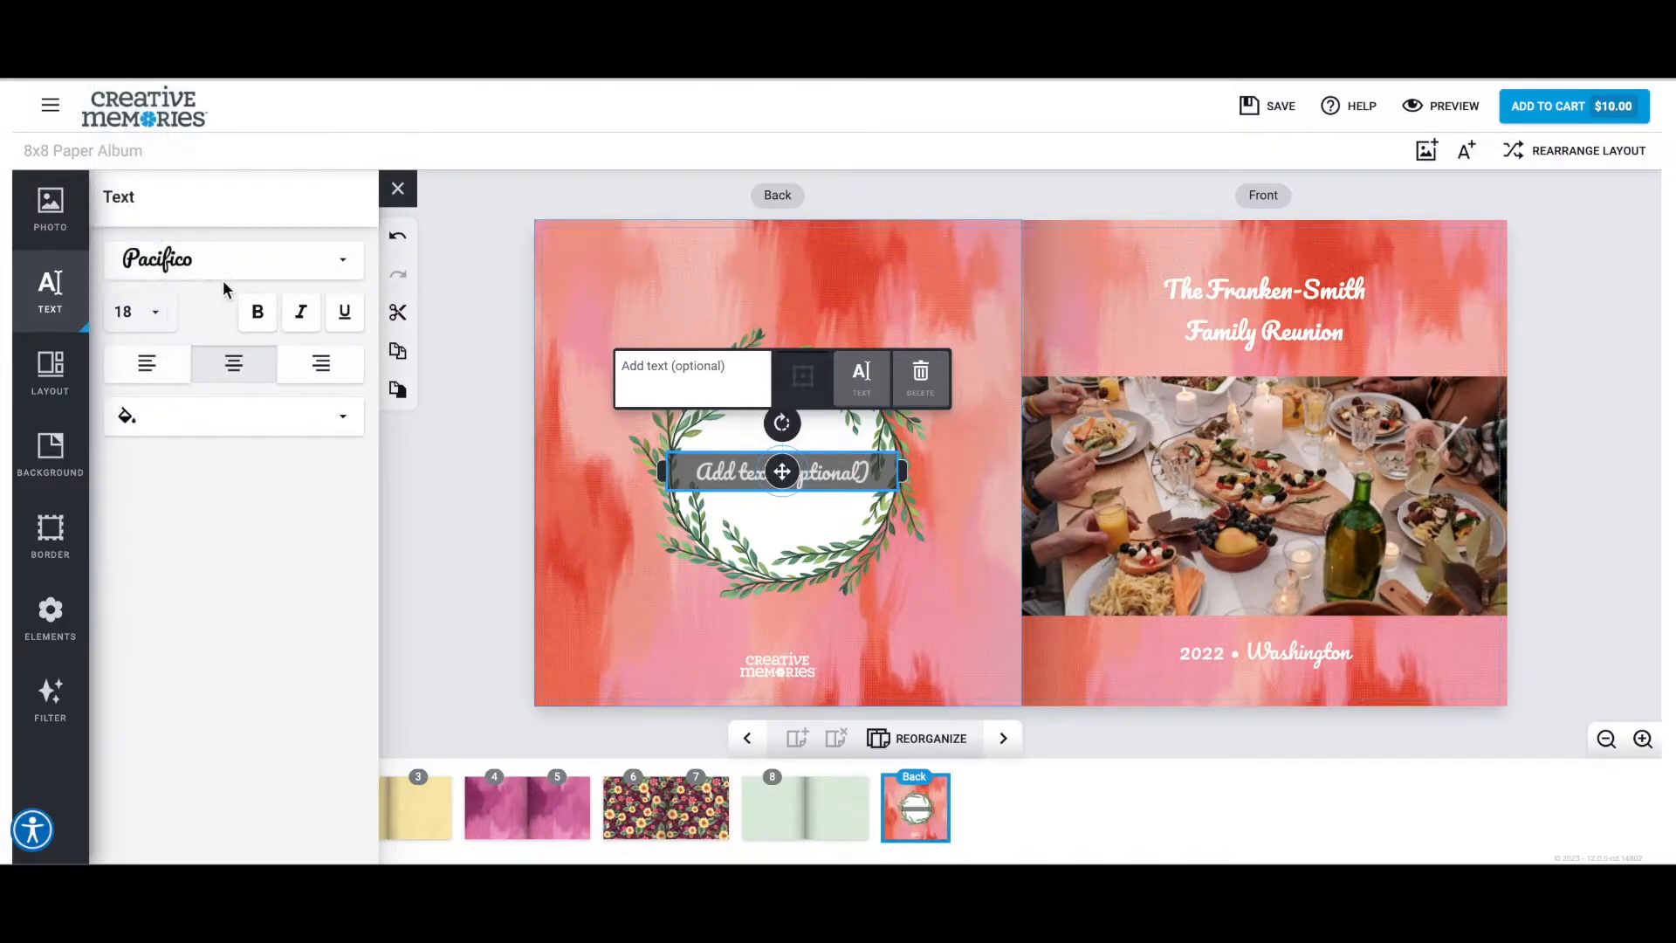
left_click(335, 274)
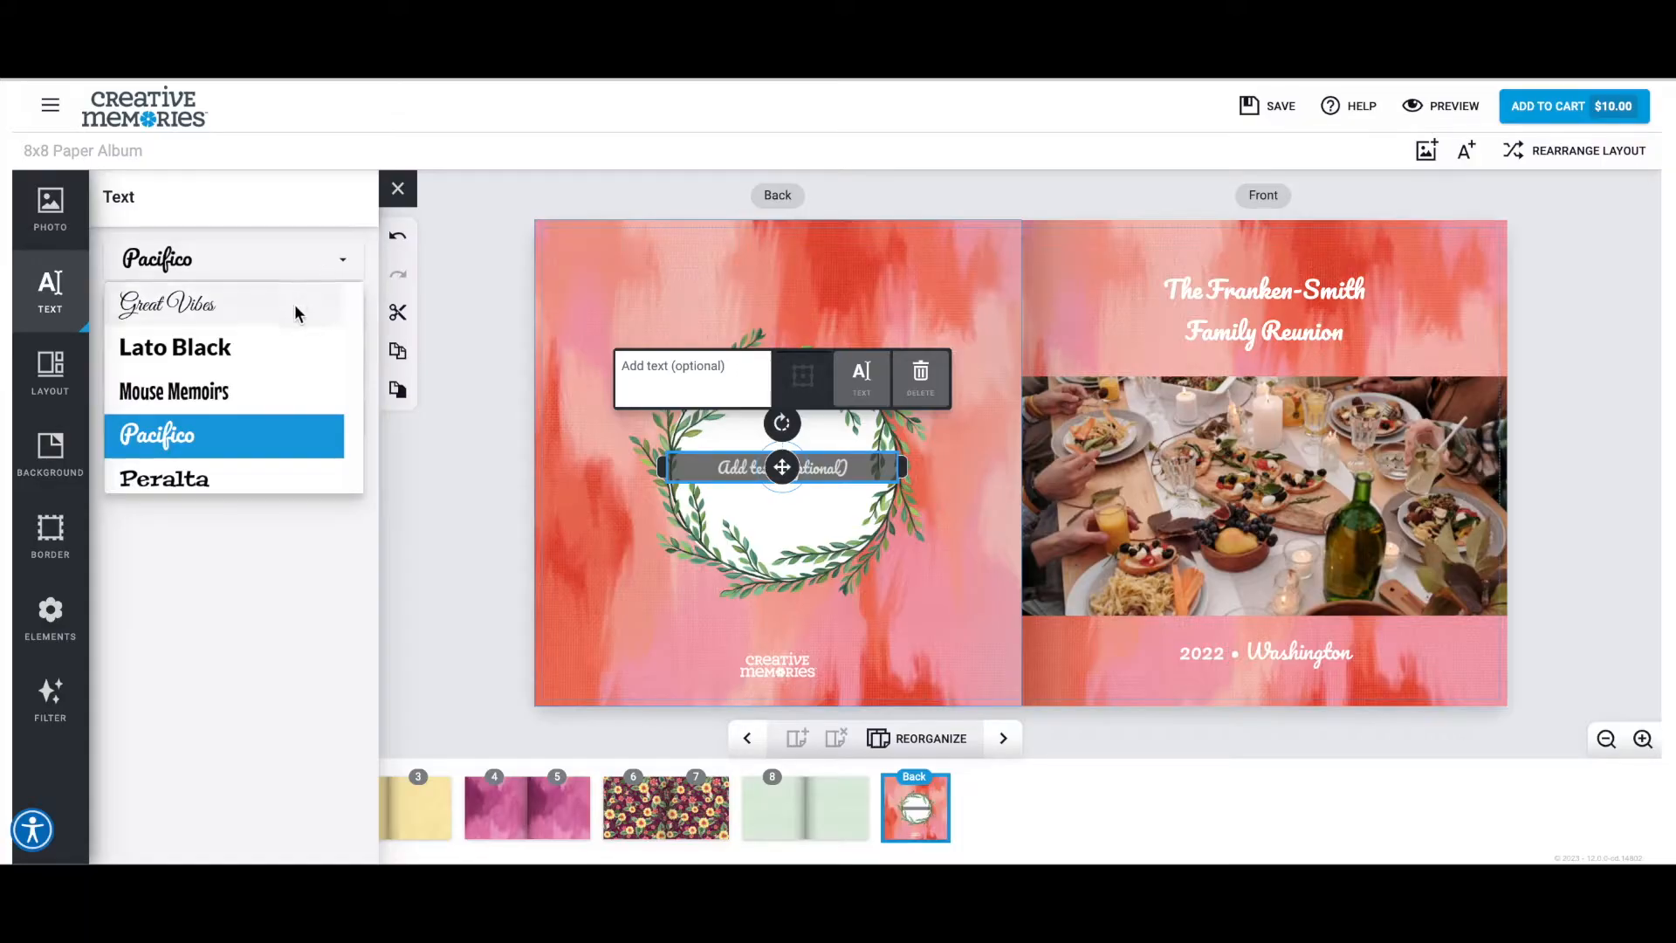
left_click(284, 258)
left_click(272, 427)
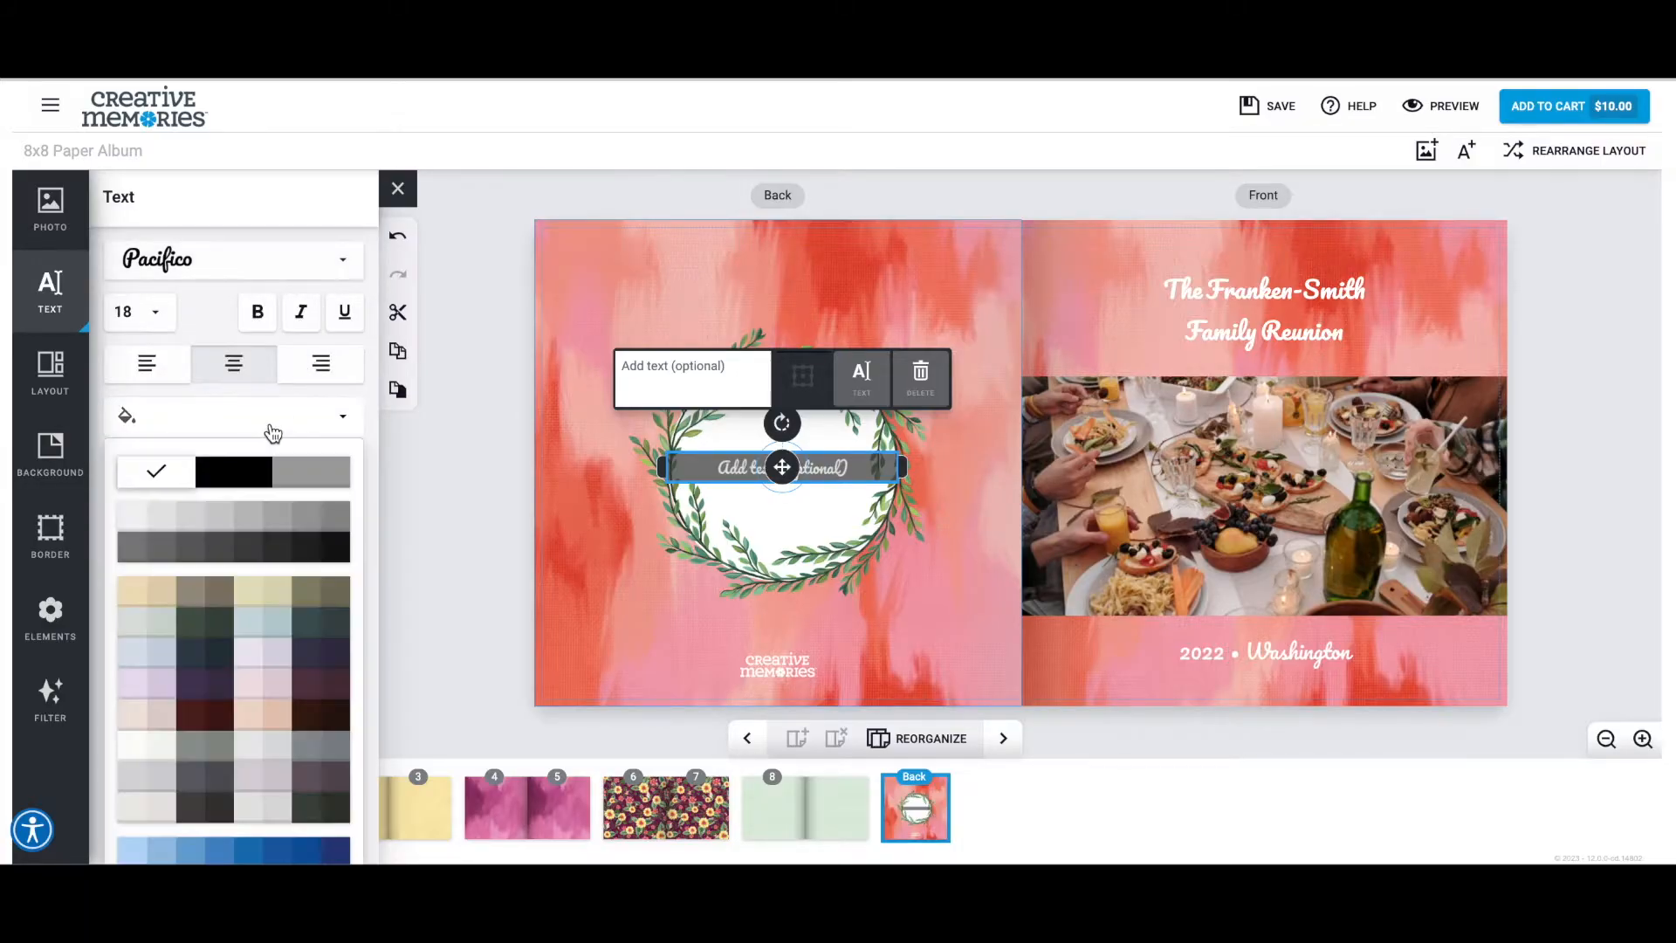
scroll(310, 636, "down", 2)
scroll(188, 511, "down", 5)
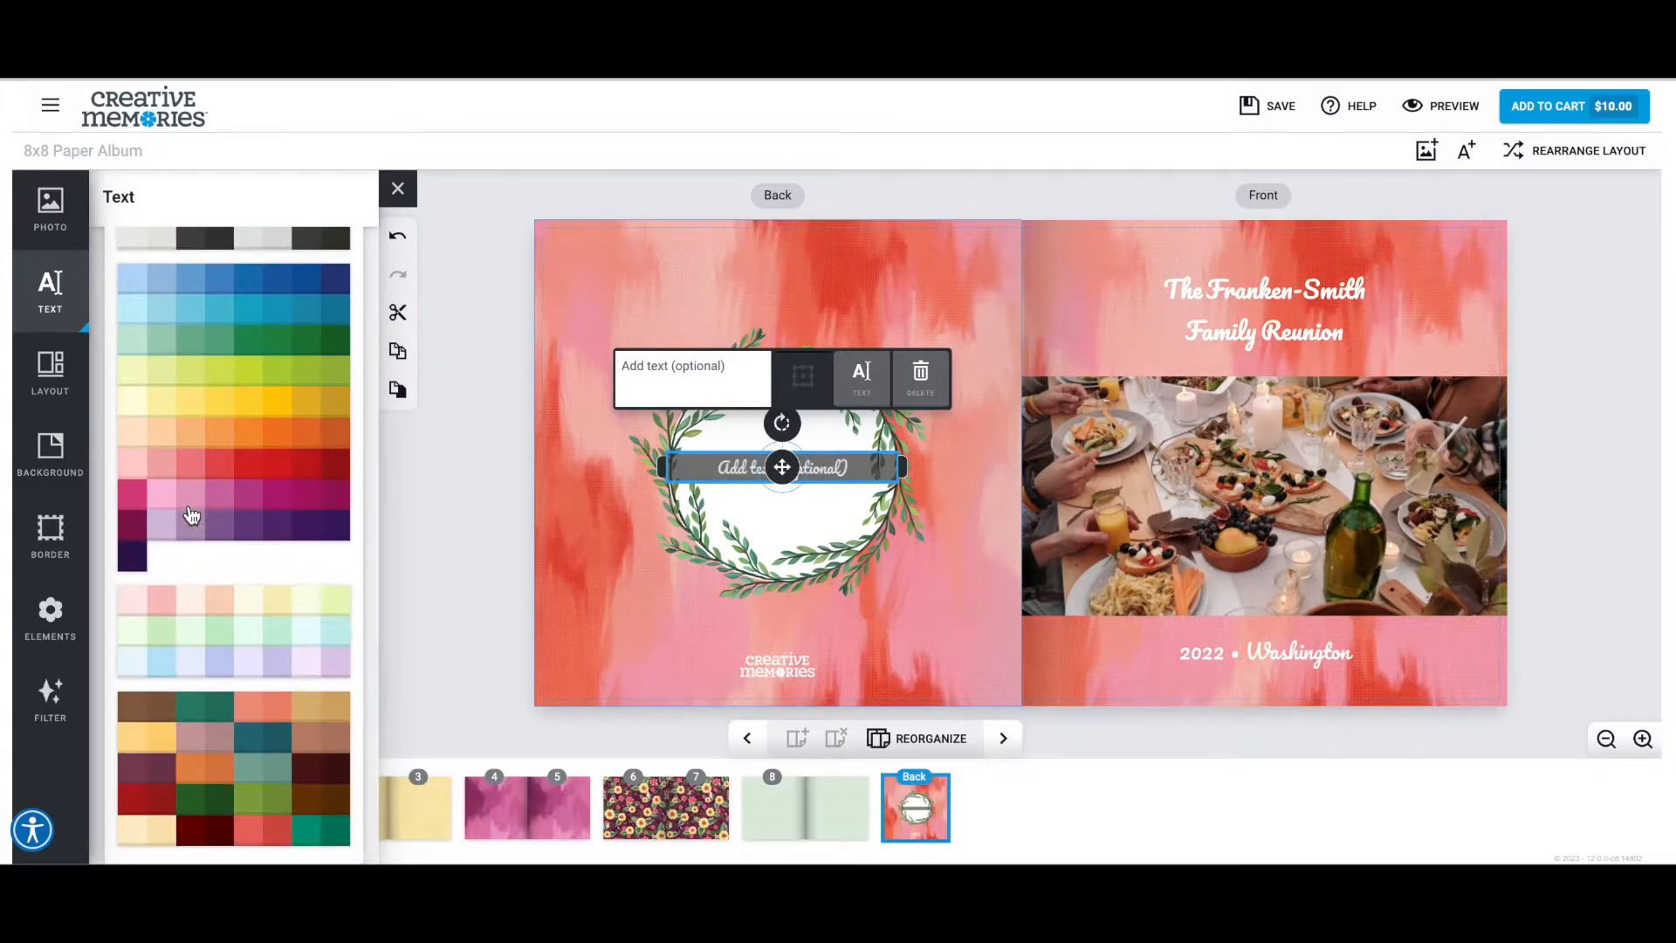
scroll(206, 553, "up", 6)
scroll(232, 576, "down", 4)
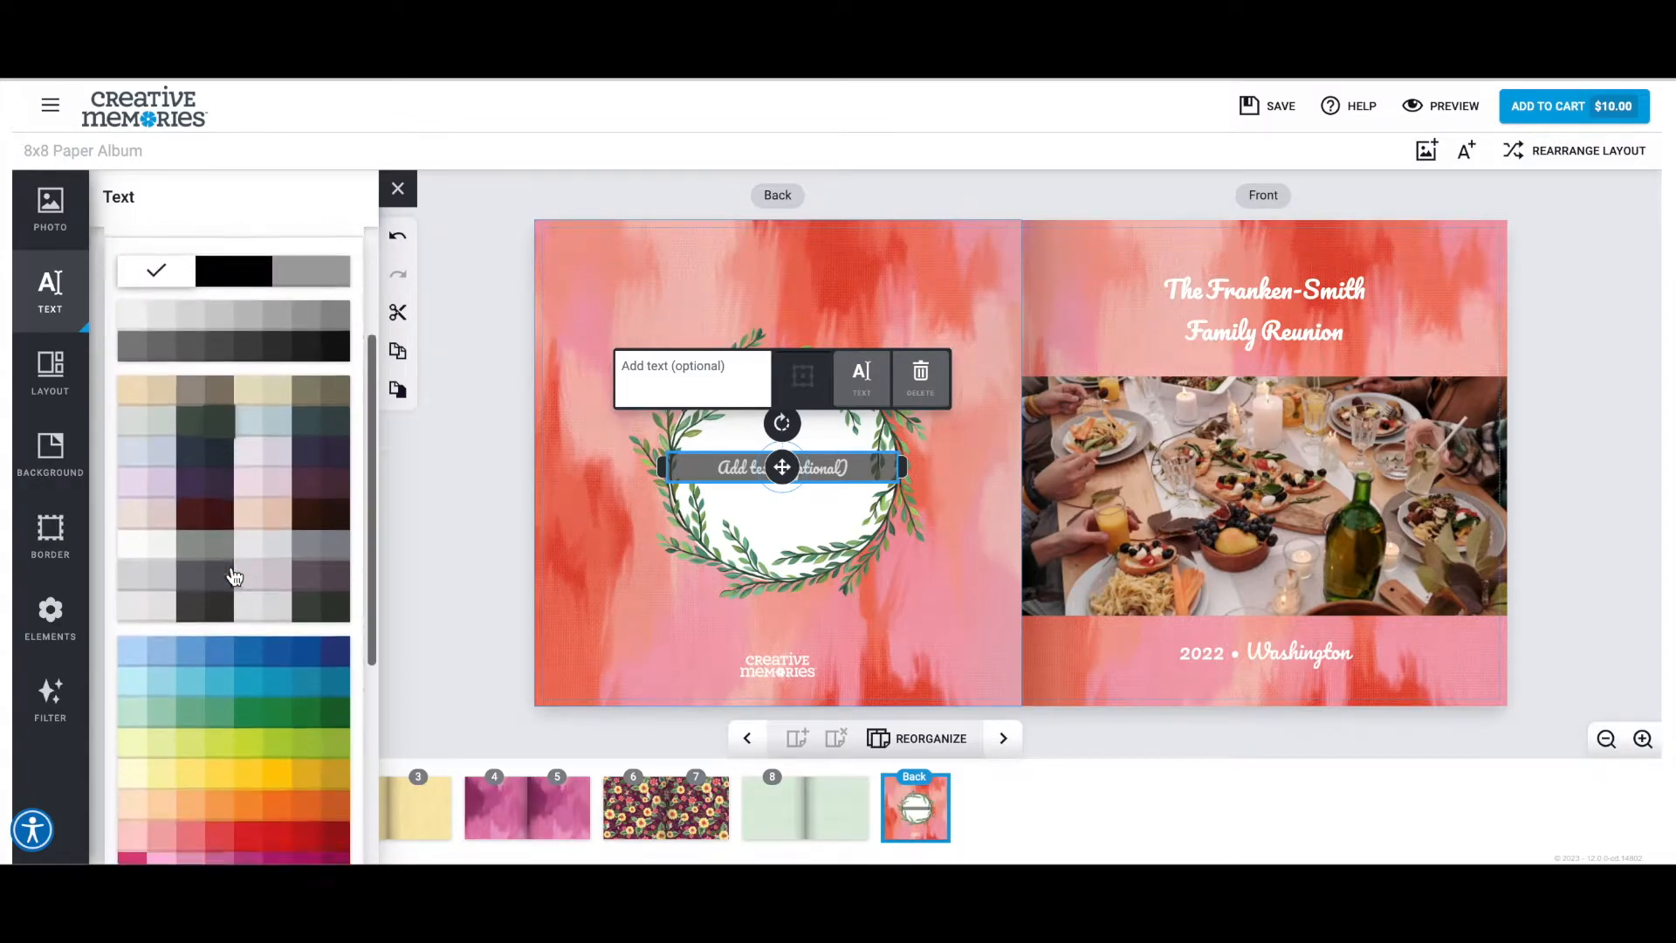
scroll(234, 576, "down", 2)
left_click(225, 799)
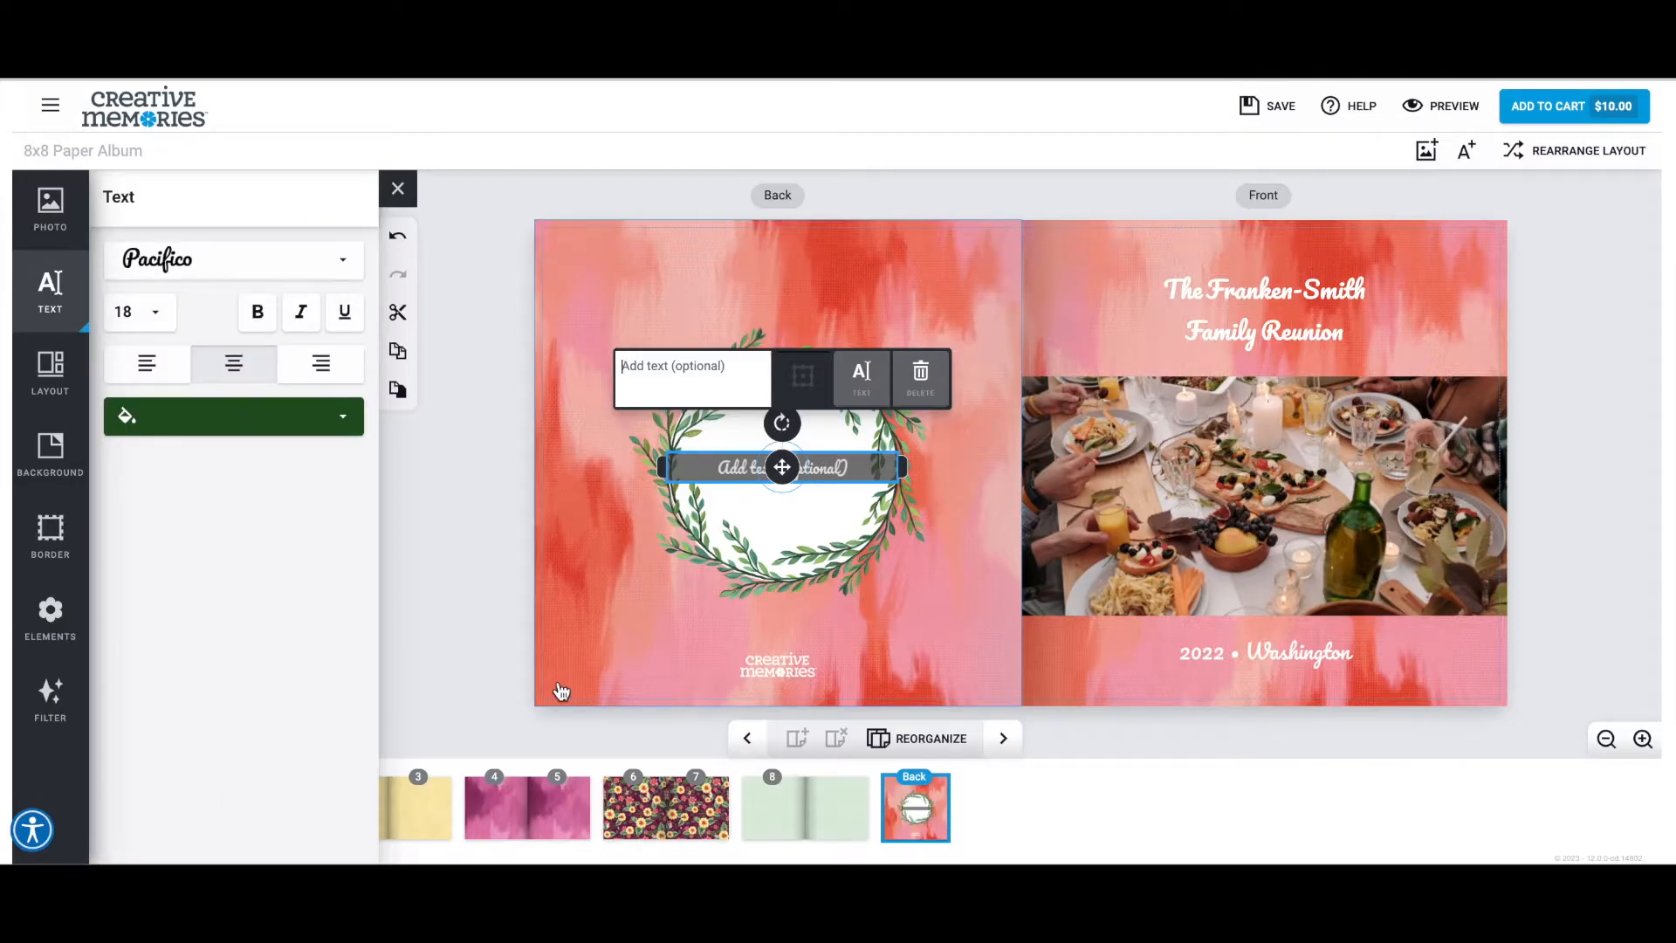
Enter "Sharing memories with you is one of our favorite things to do. Treasured being together!" in the wreath text box.
type("Sharing memories with you is one of our favori")
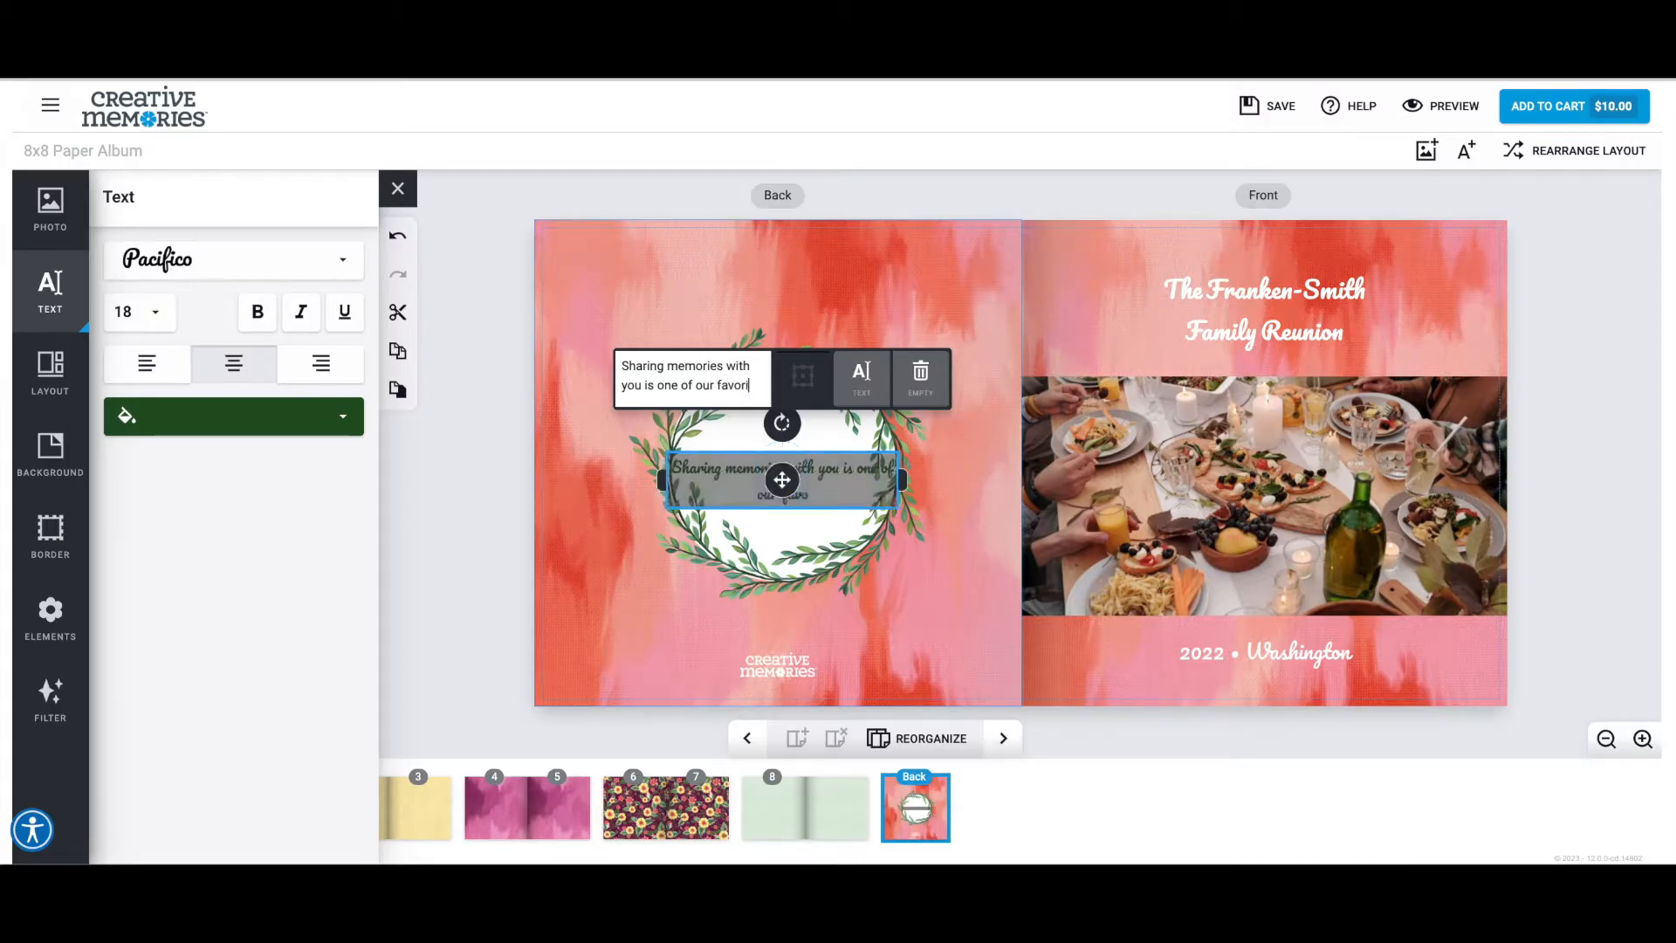
type("te things to do")
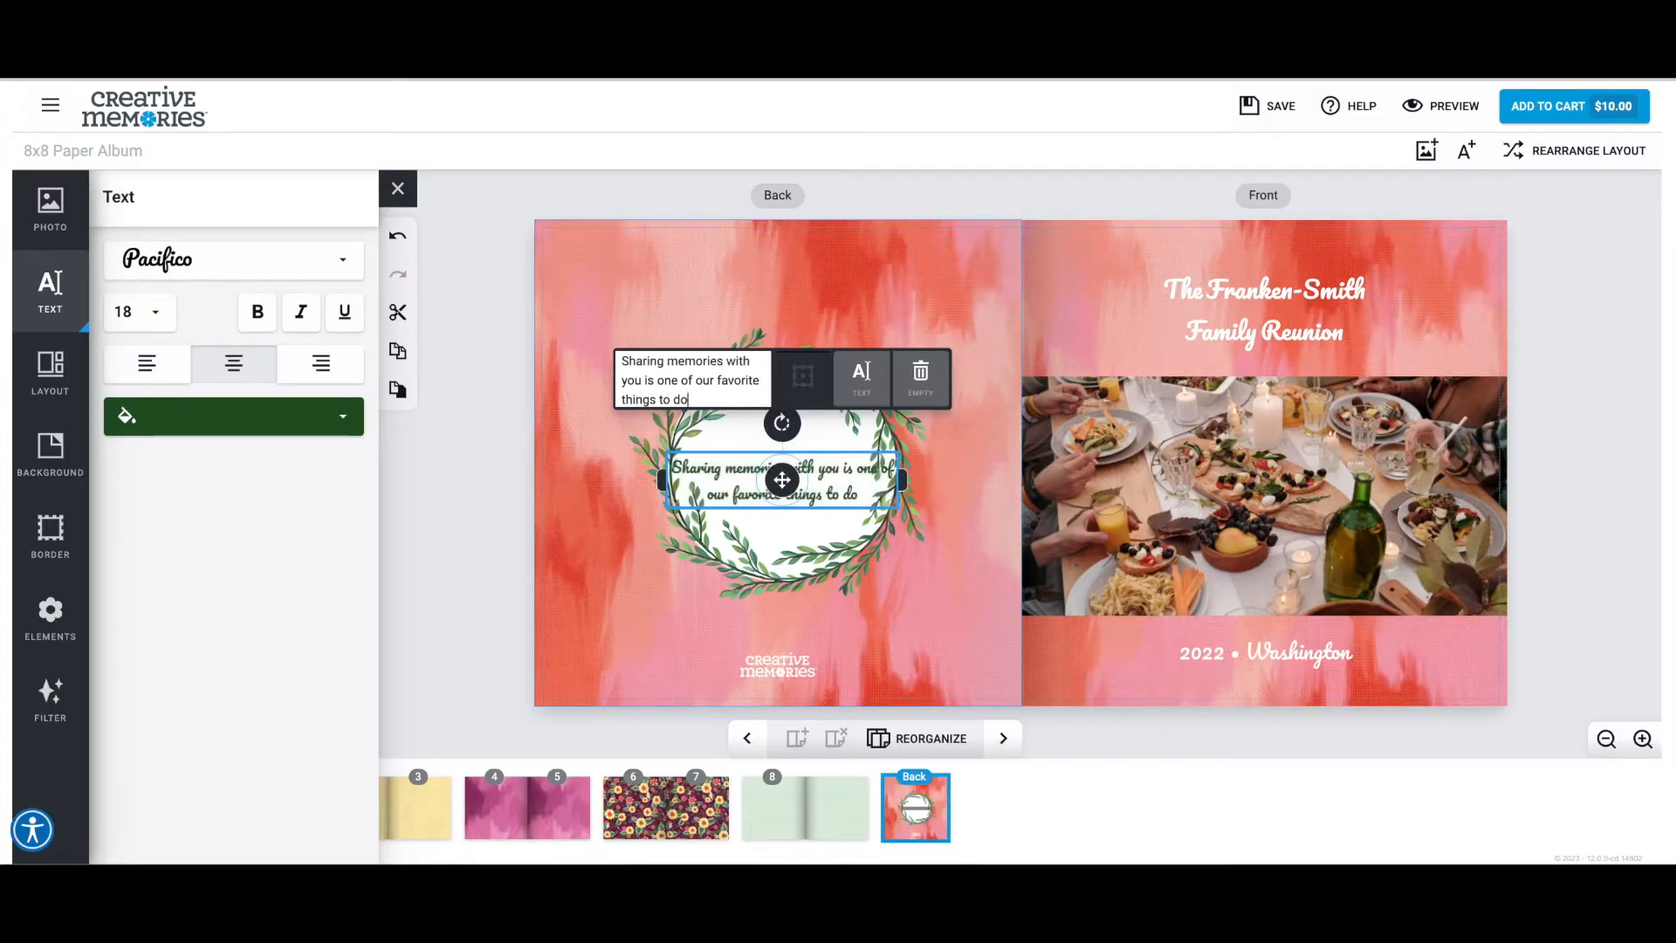
type(". Treasured ")
type("bei")
type("ng toget")
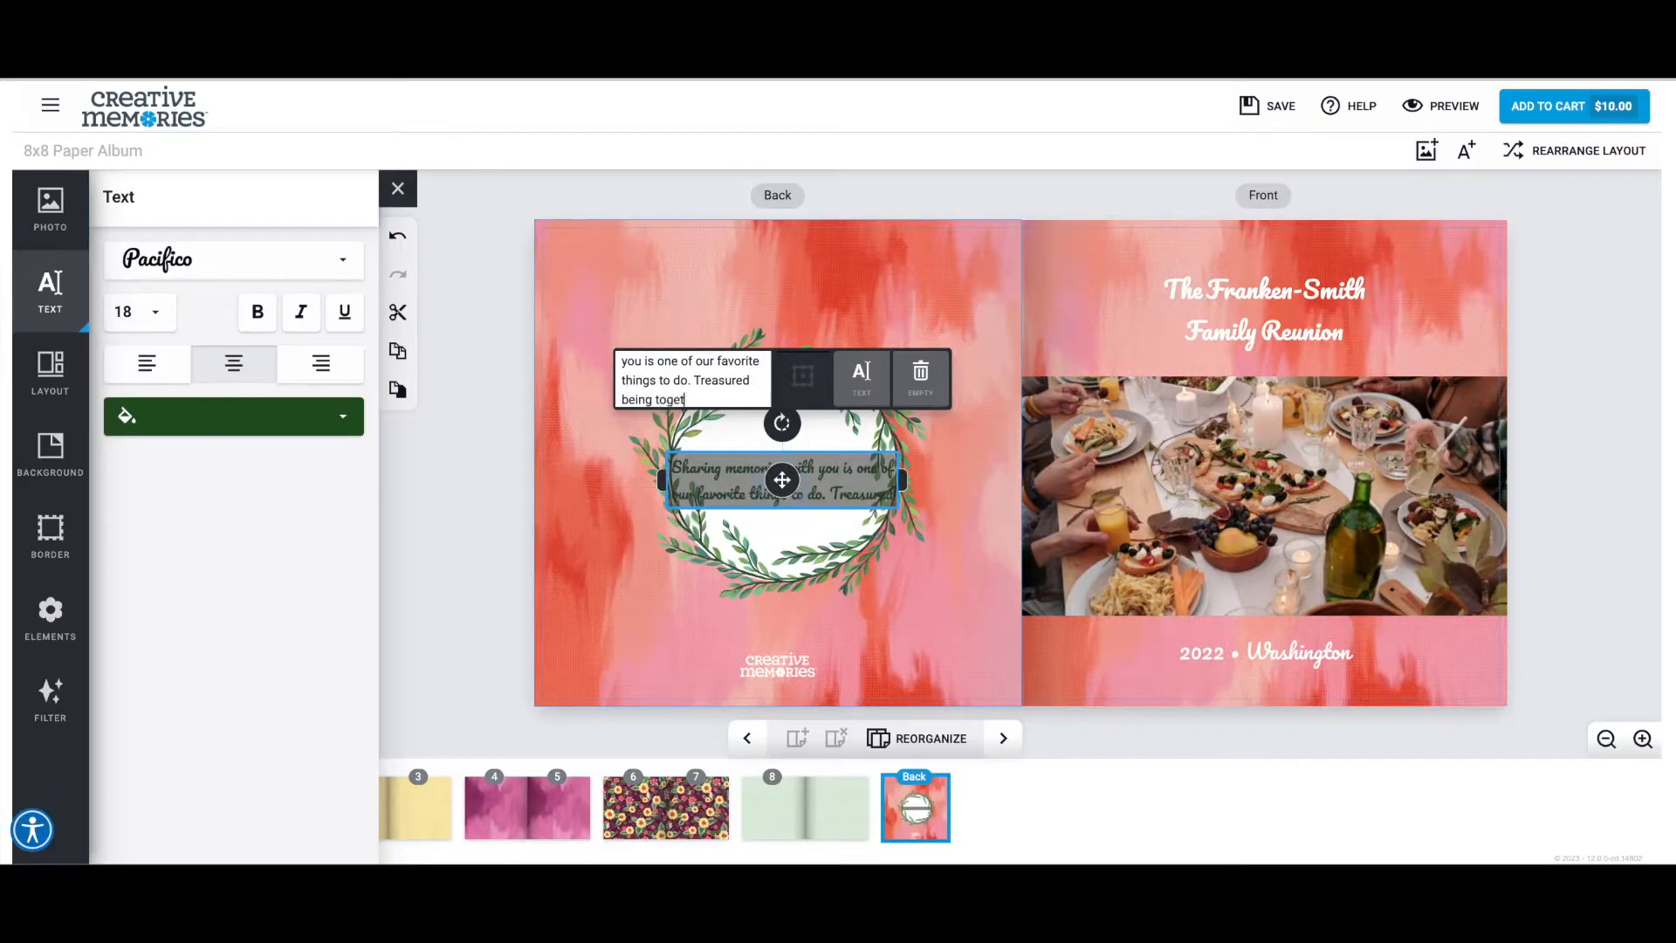
type("her!")
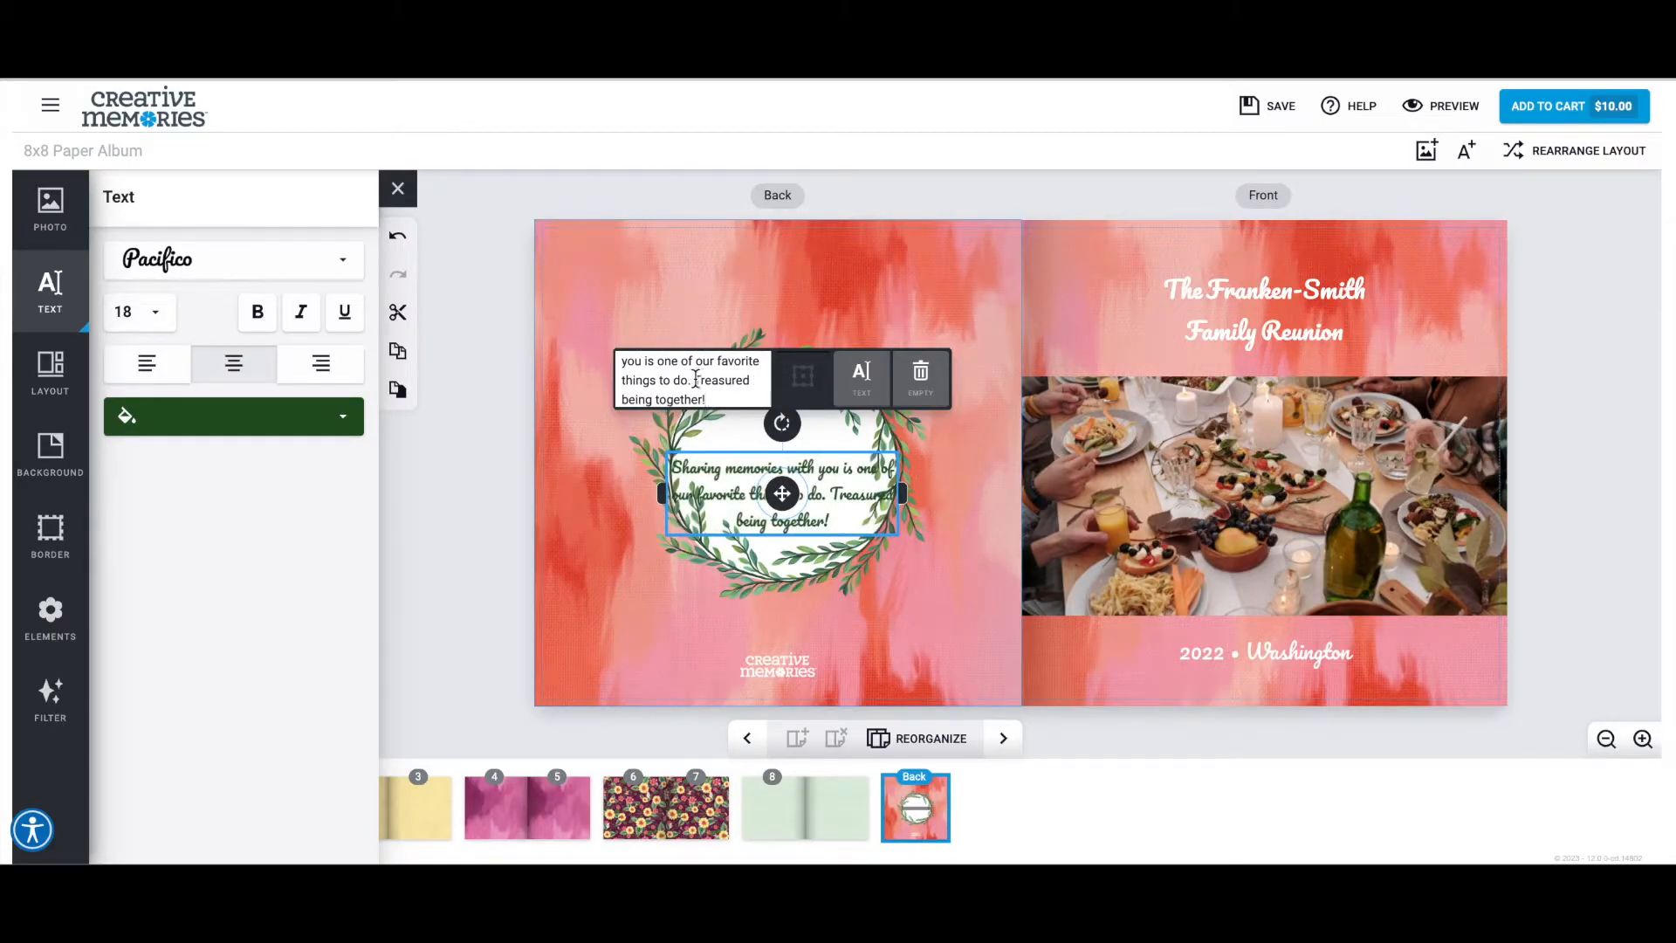
Move the wreath text box higher and rework the message's line breaks so its words fit on shorter lines.
left_click(696, 380)
key("Return")
scroll(711, 375, "up", 2)
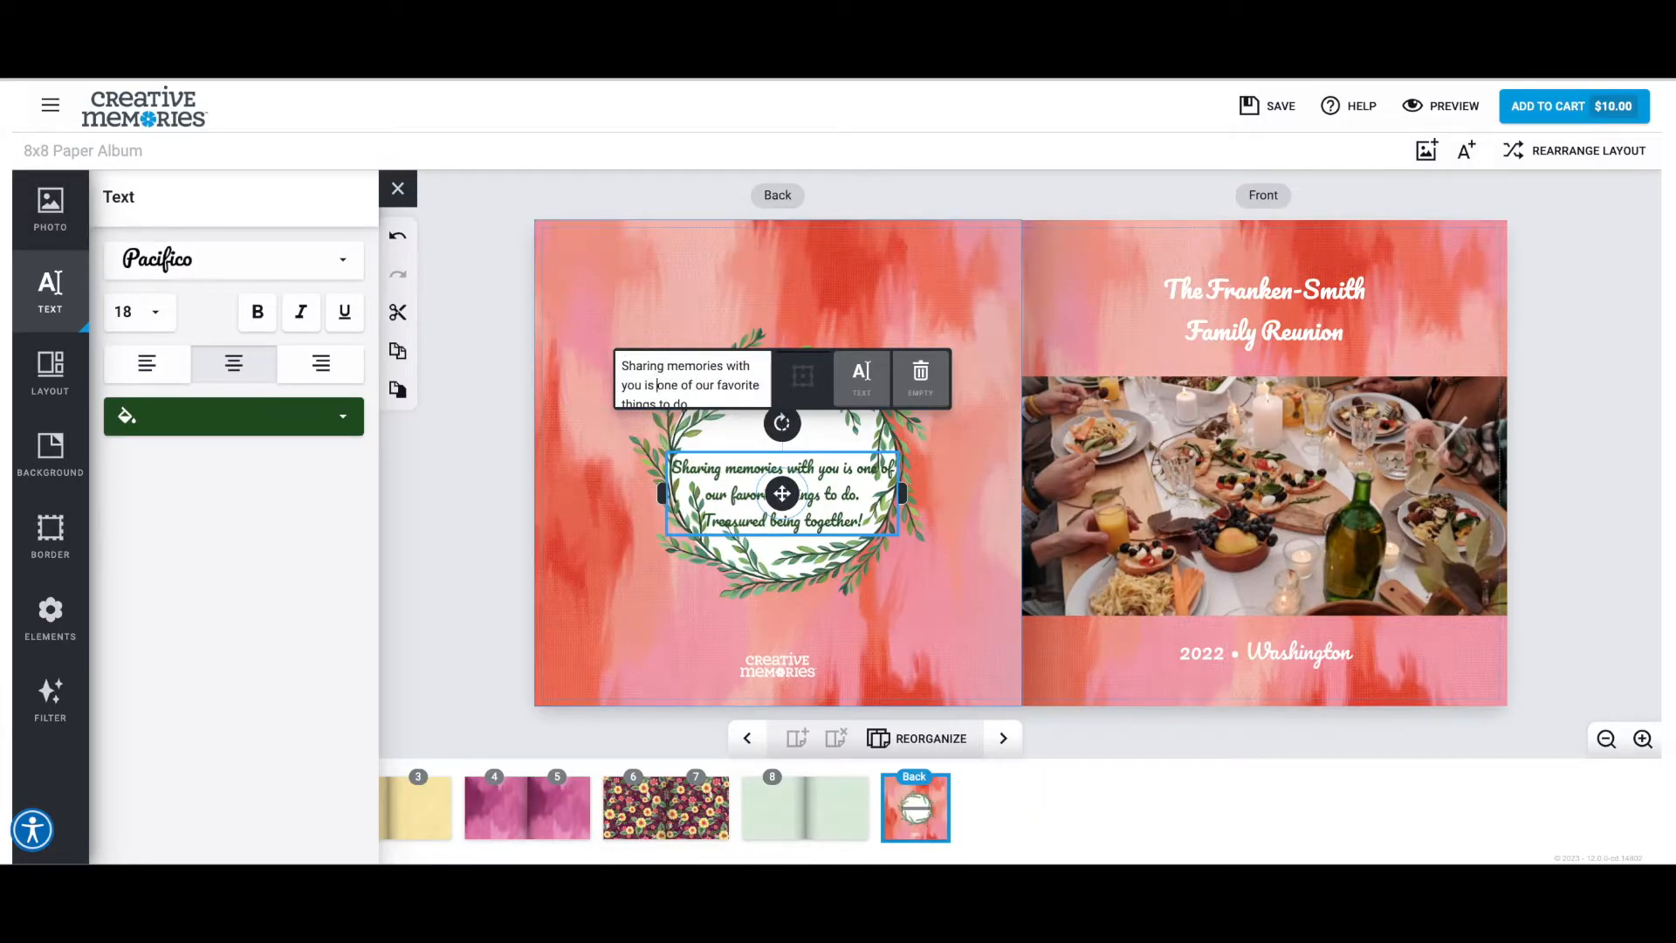
key("Return")
left_click_drag(786, 471, 779, 452)
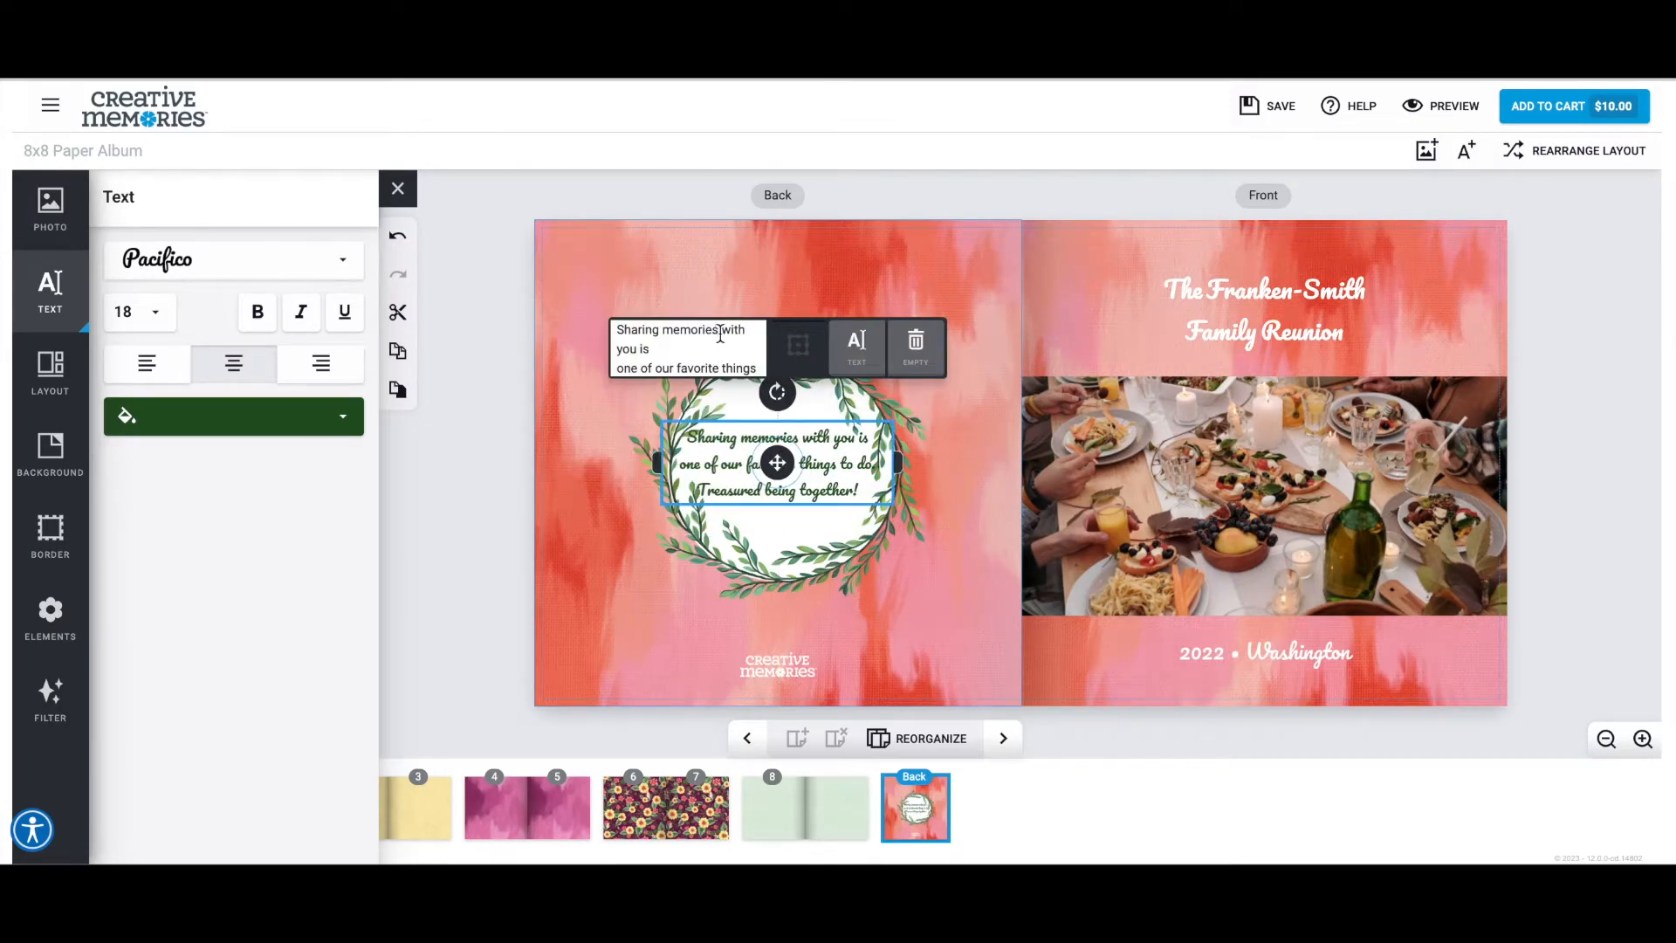
key("Return")
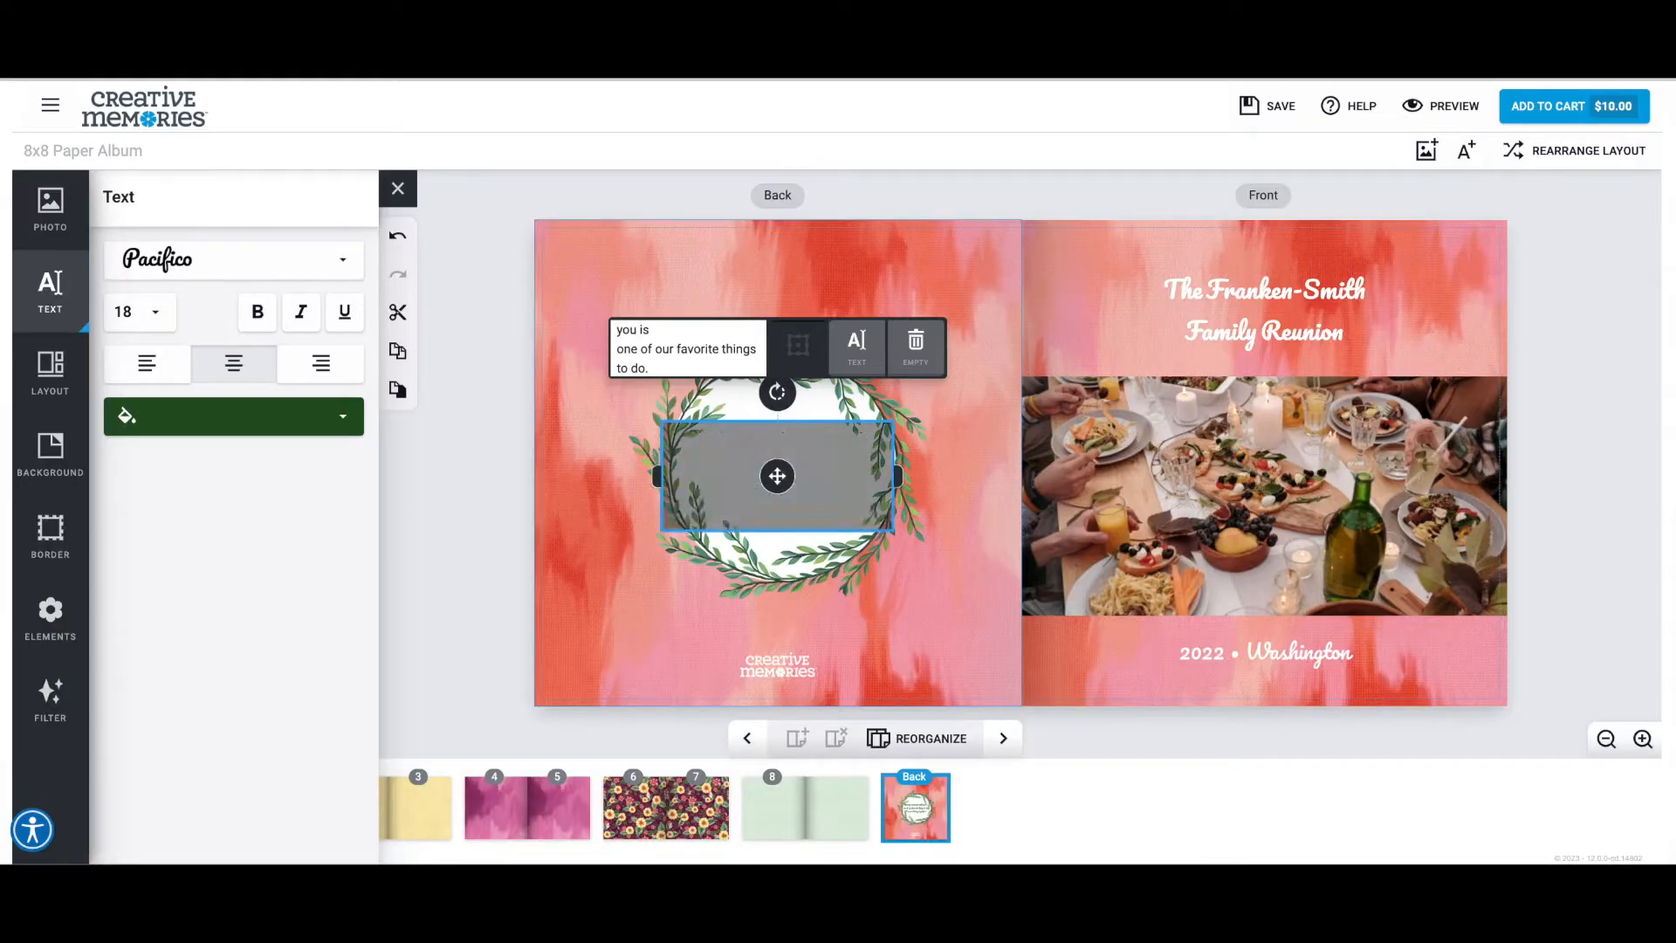
key("Delete")
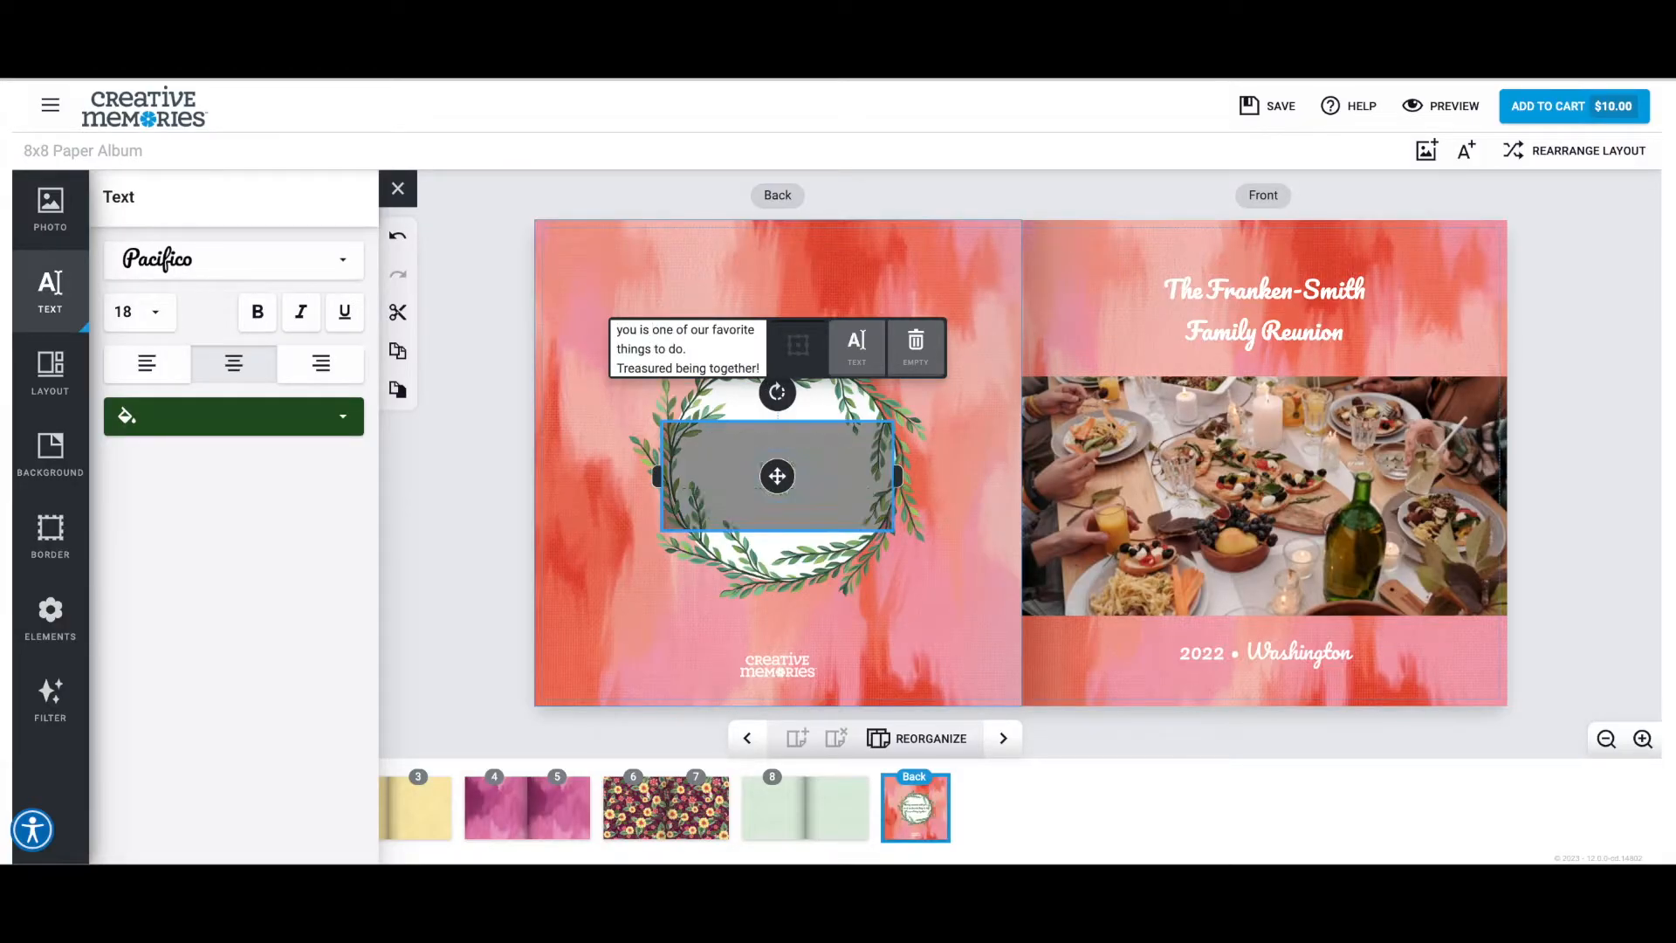
key("BackSpace")
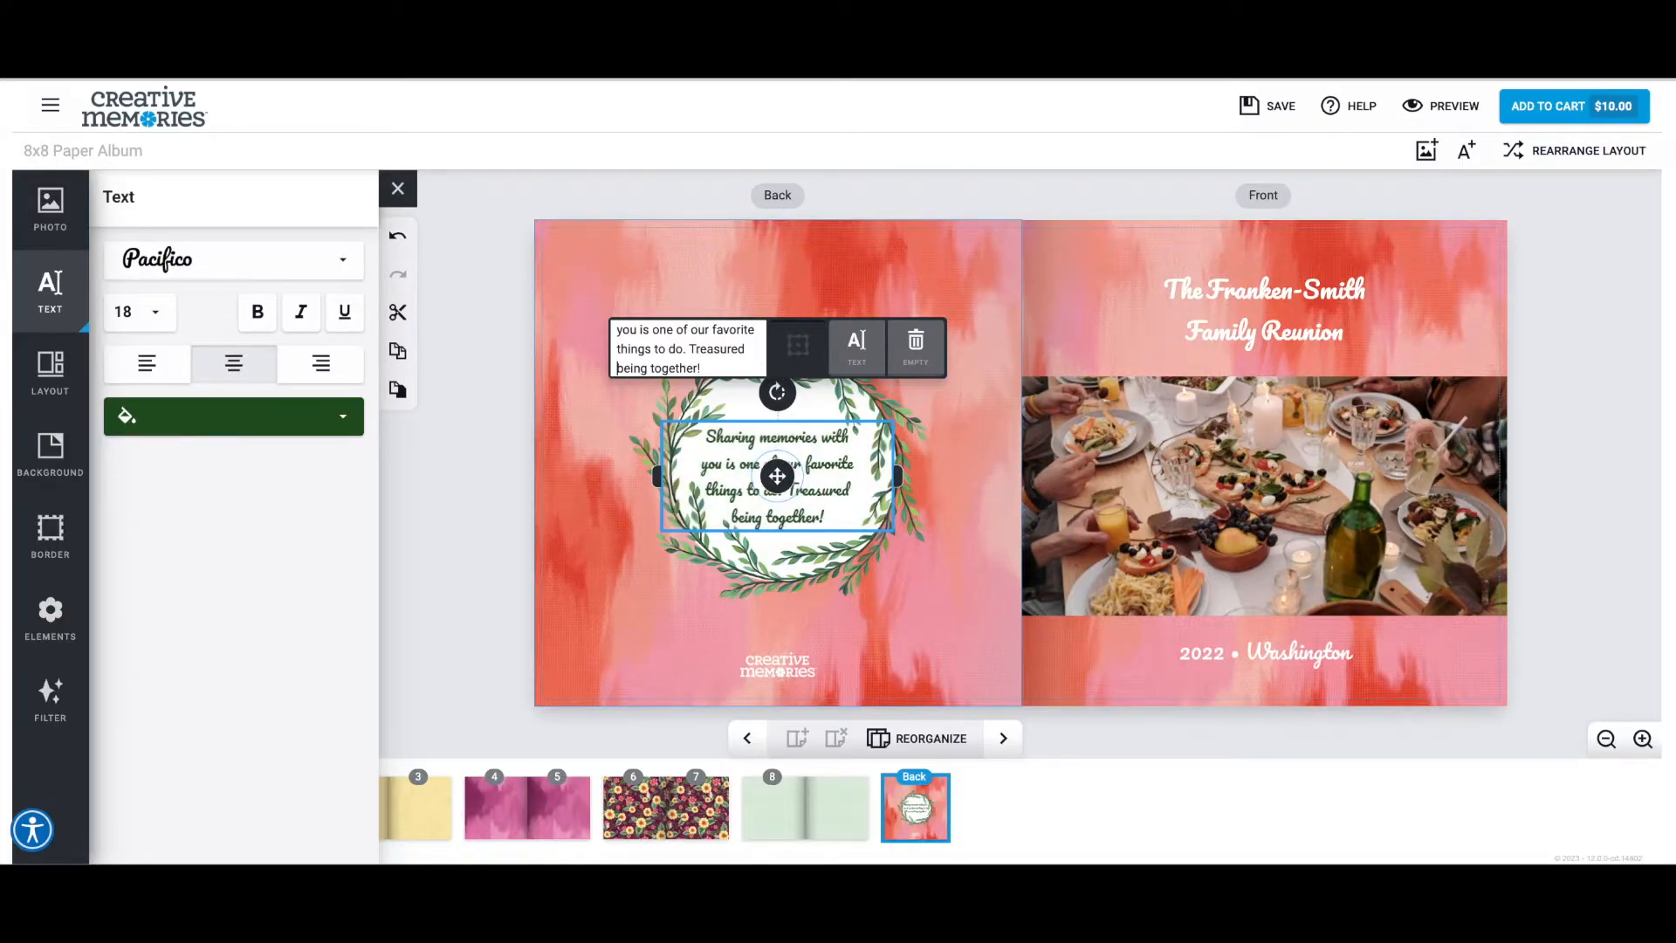
Set the wreath message to font size 16 and center its text box within the white circle.
left_click(155, 311)
left_click(131, 297)
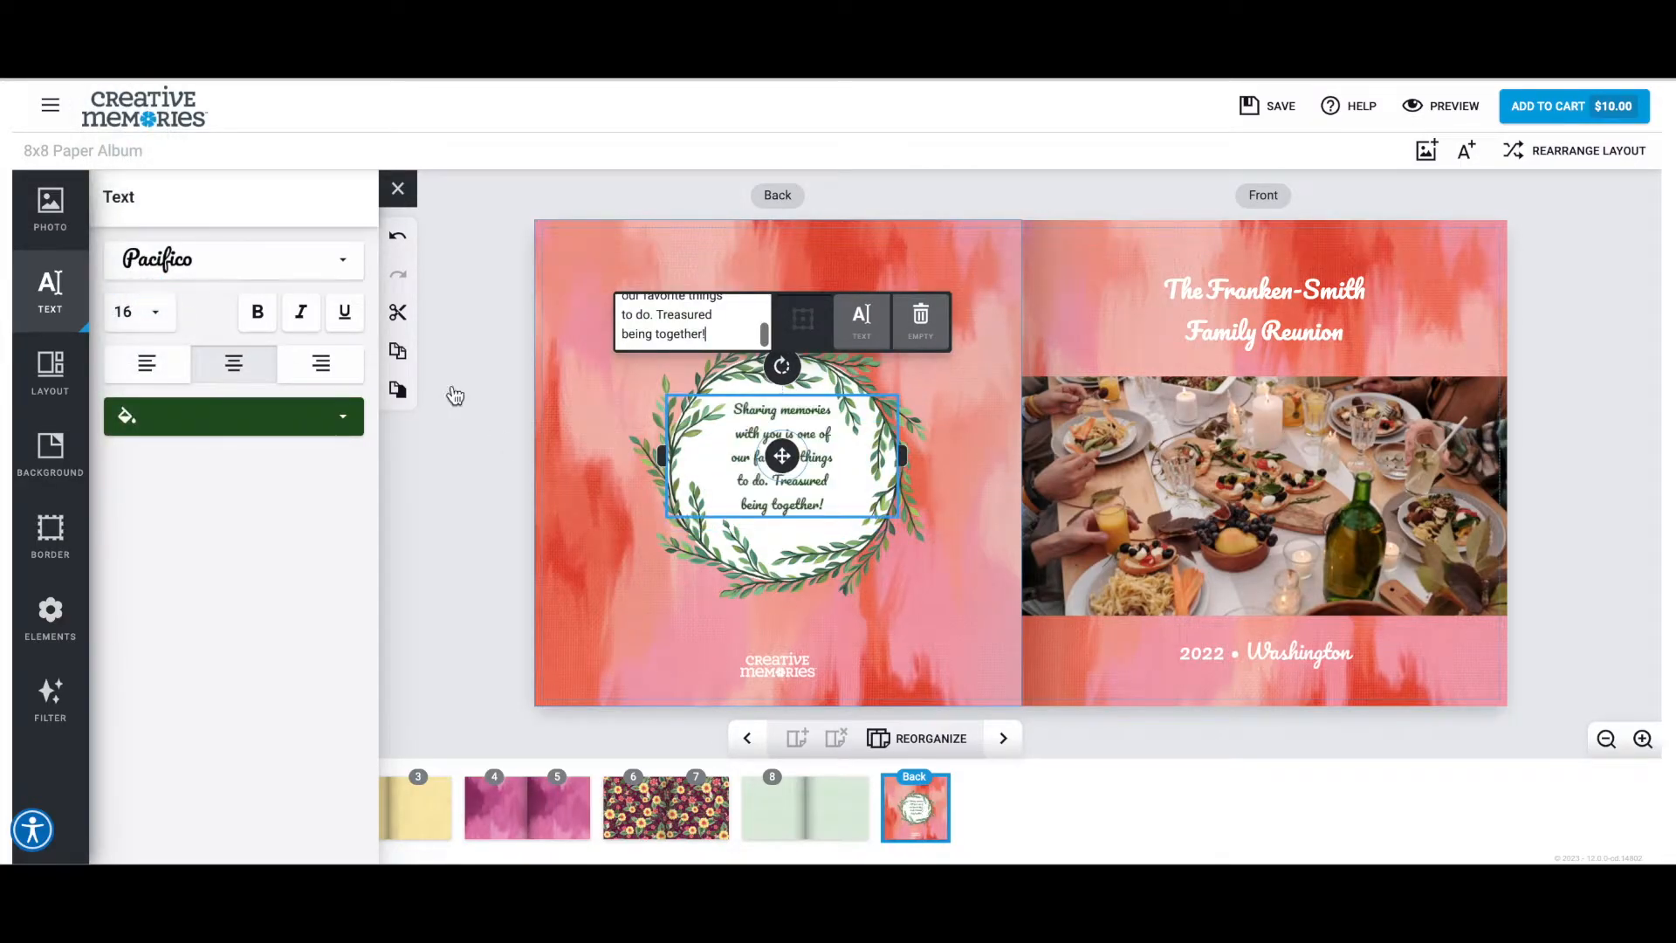
left_click_drag(782, 463, 796, 482)
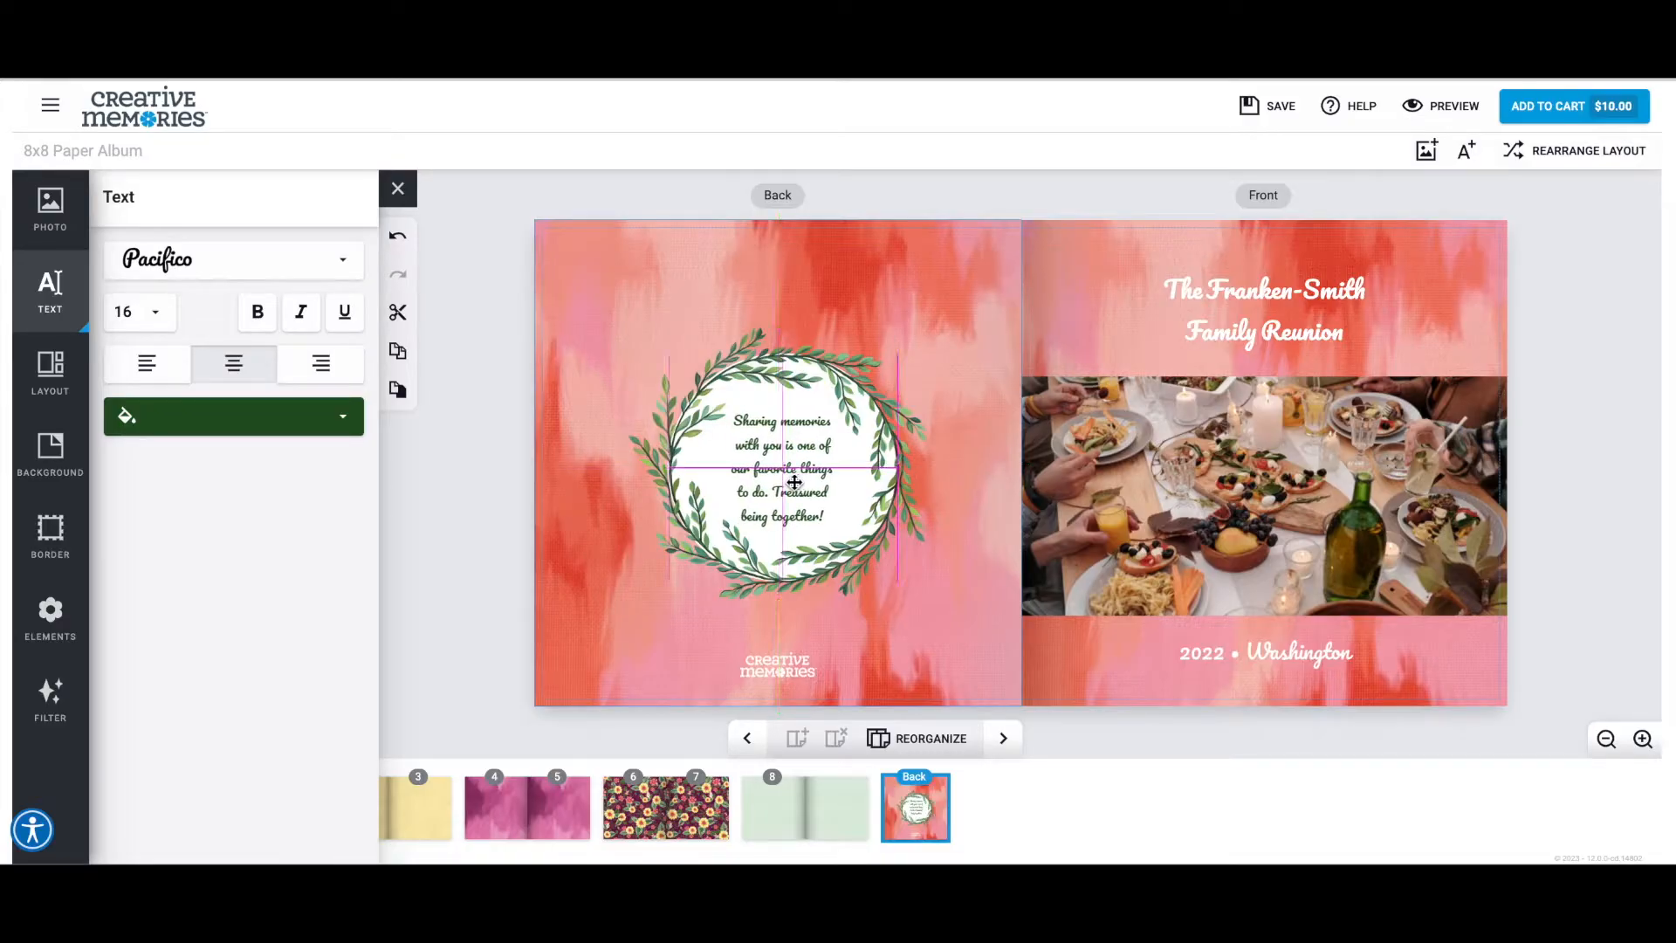
Preview the back and front covers, return to editing and open the page 1 spread.
left_click(495, 479)
left_click(1439, 107)
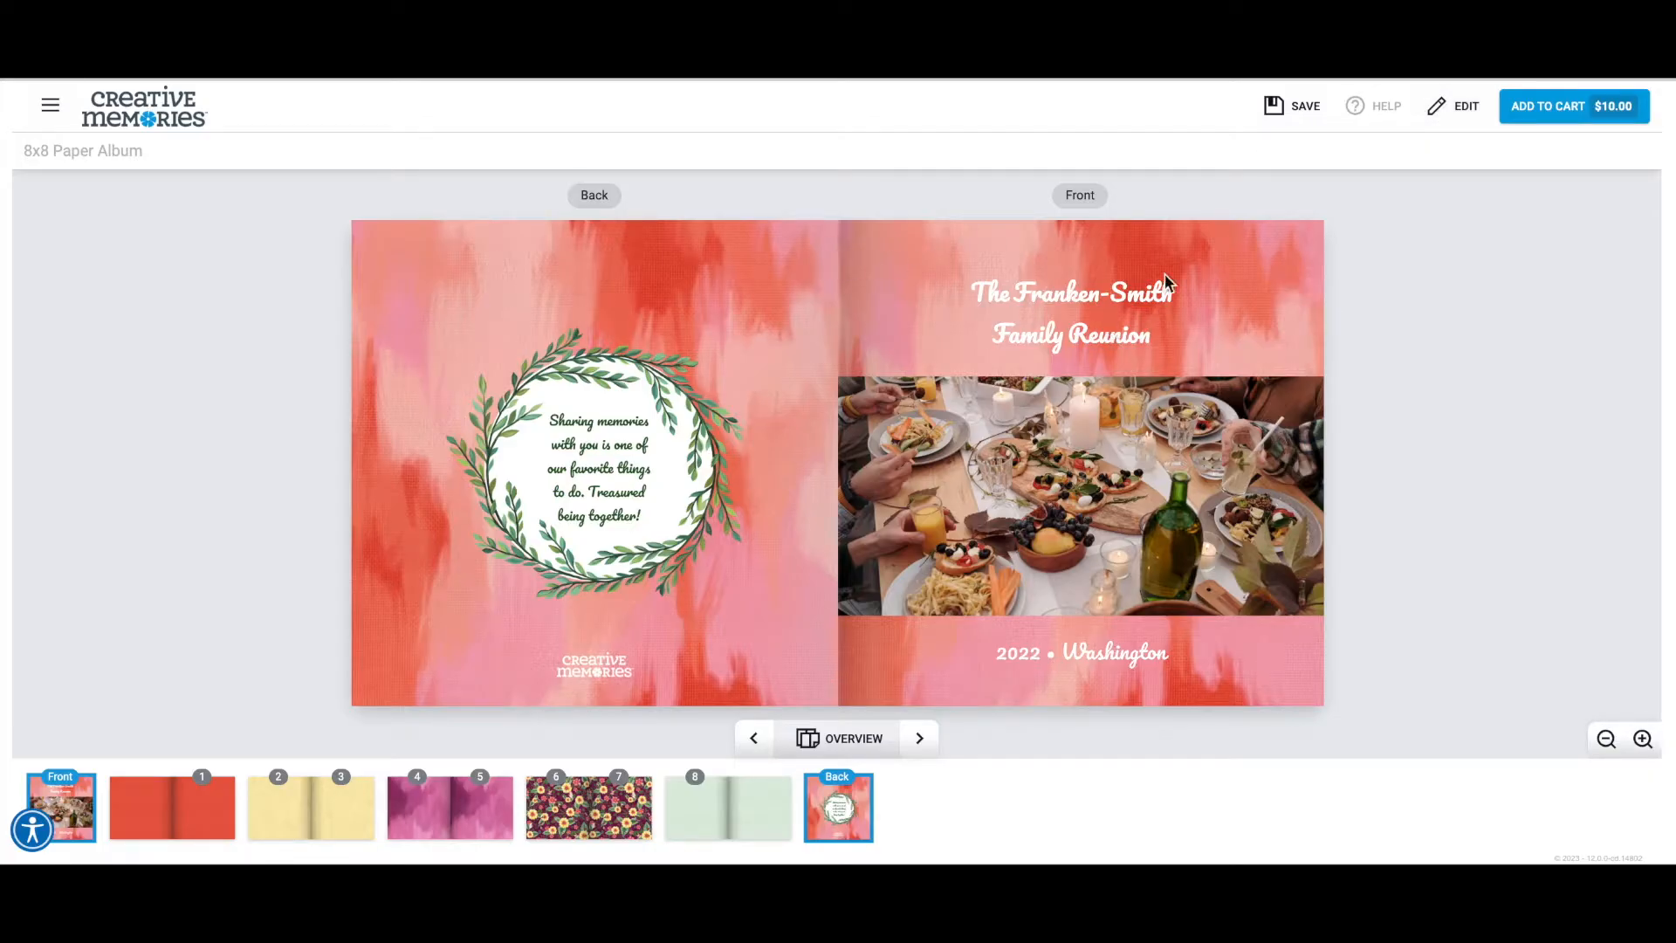
left_click(1456, 125)
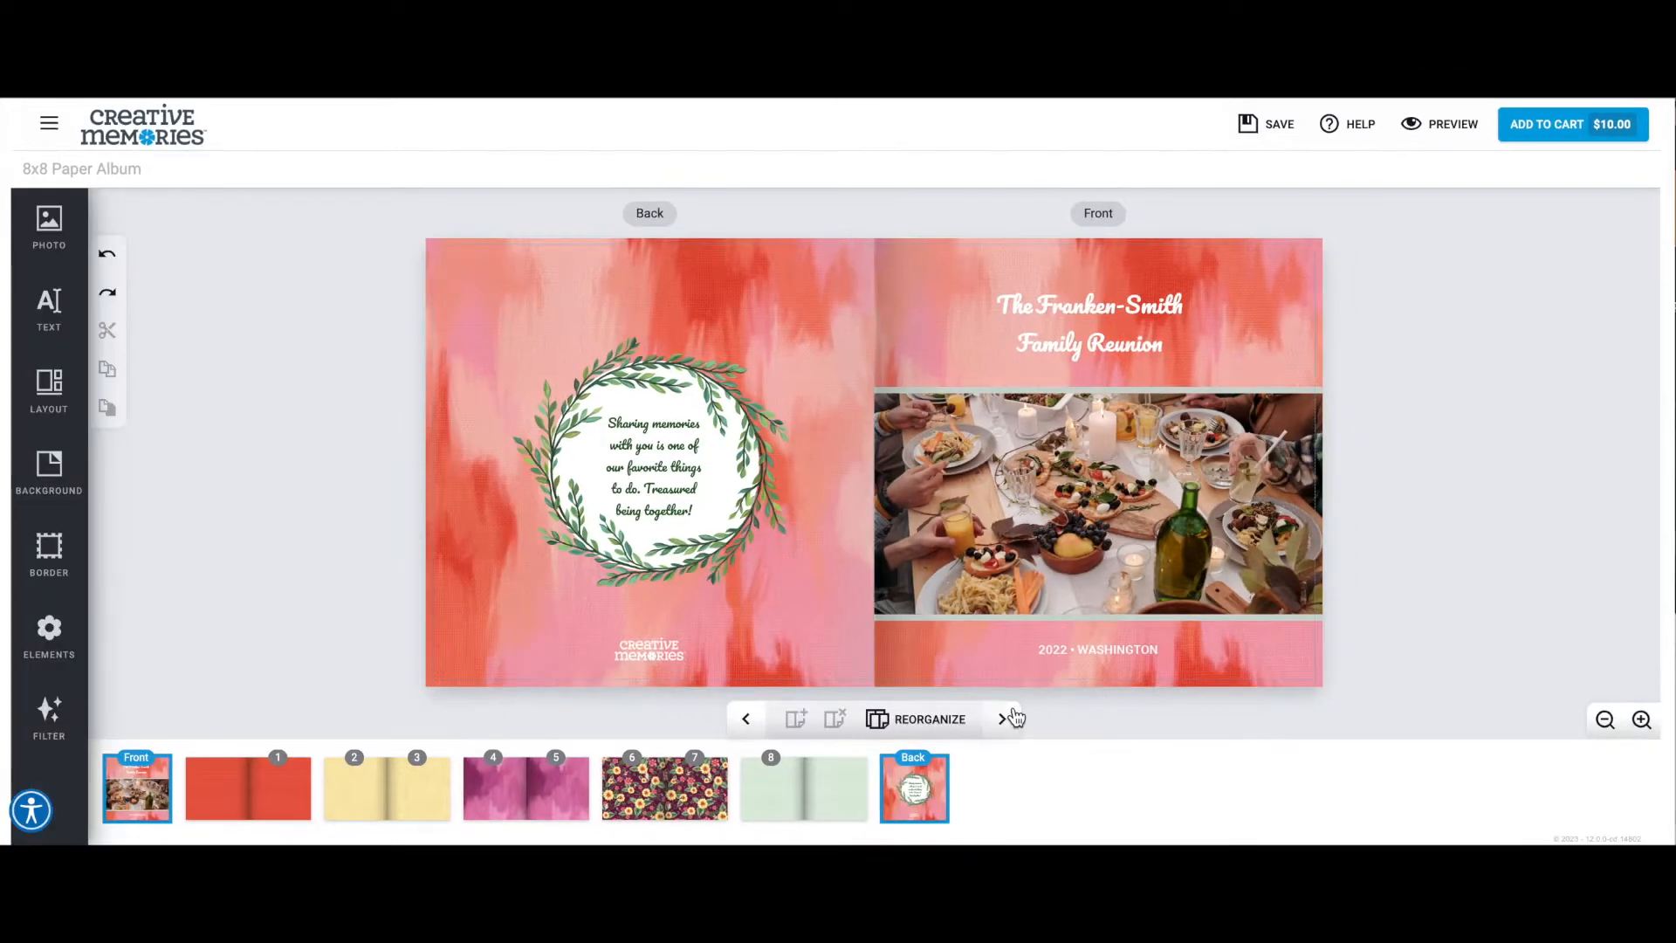
left_click(1004, 737)
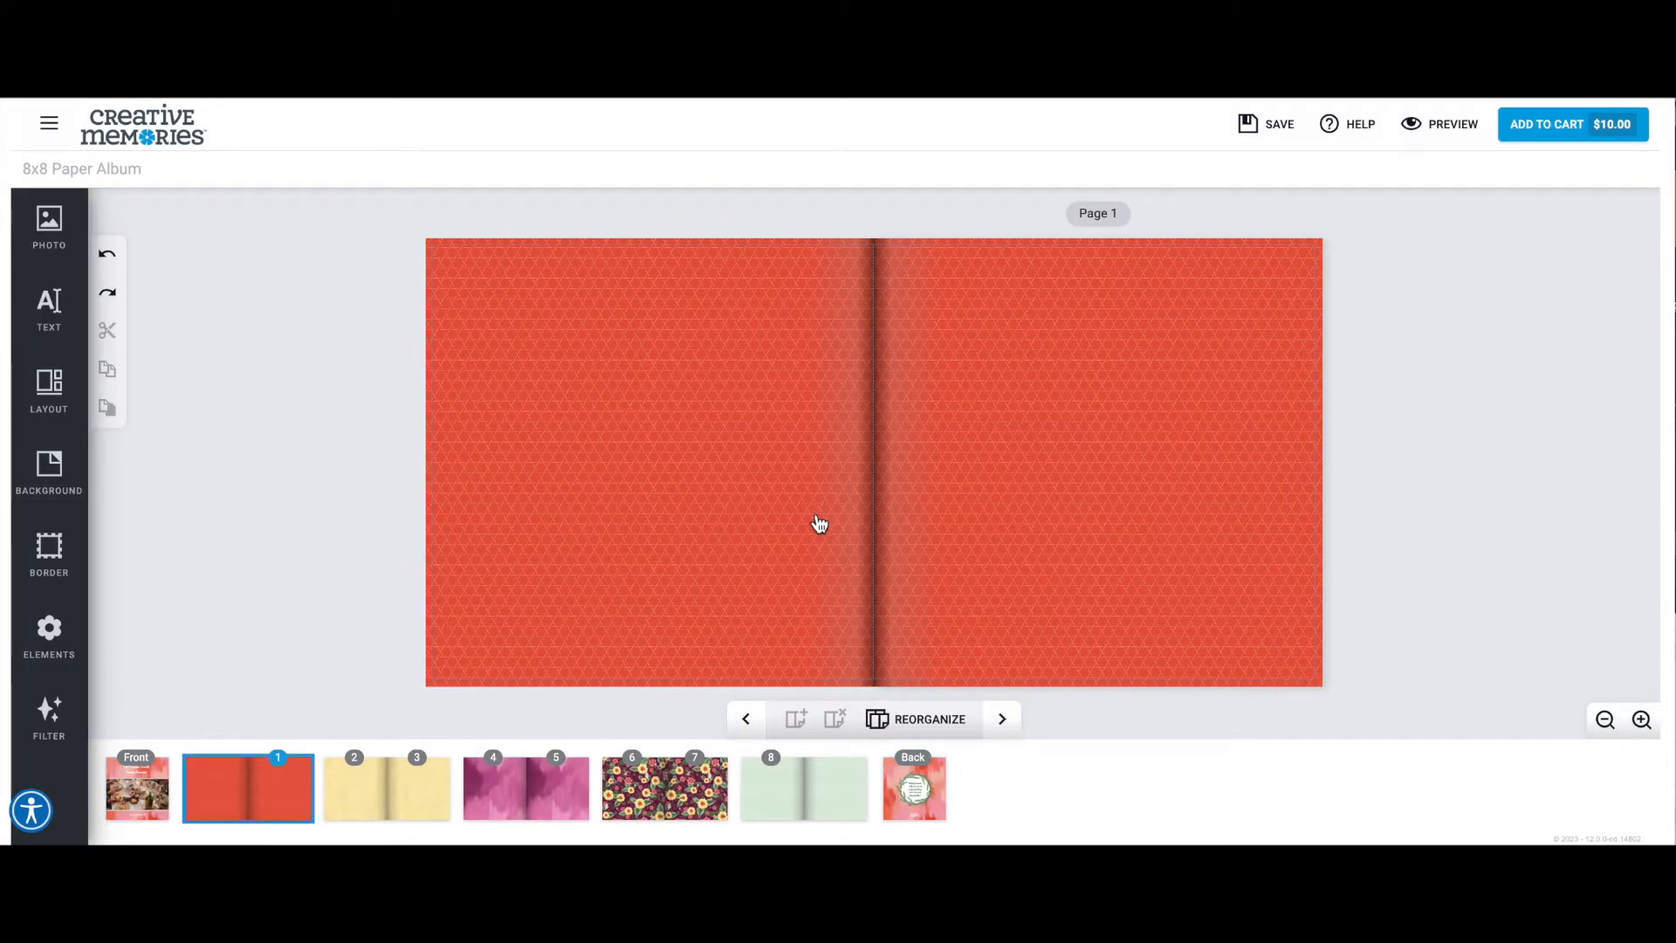
Try placing the dinner-table photo on the page facing page 1, and remove it again.
left_click(53, 229)
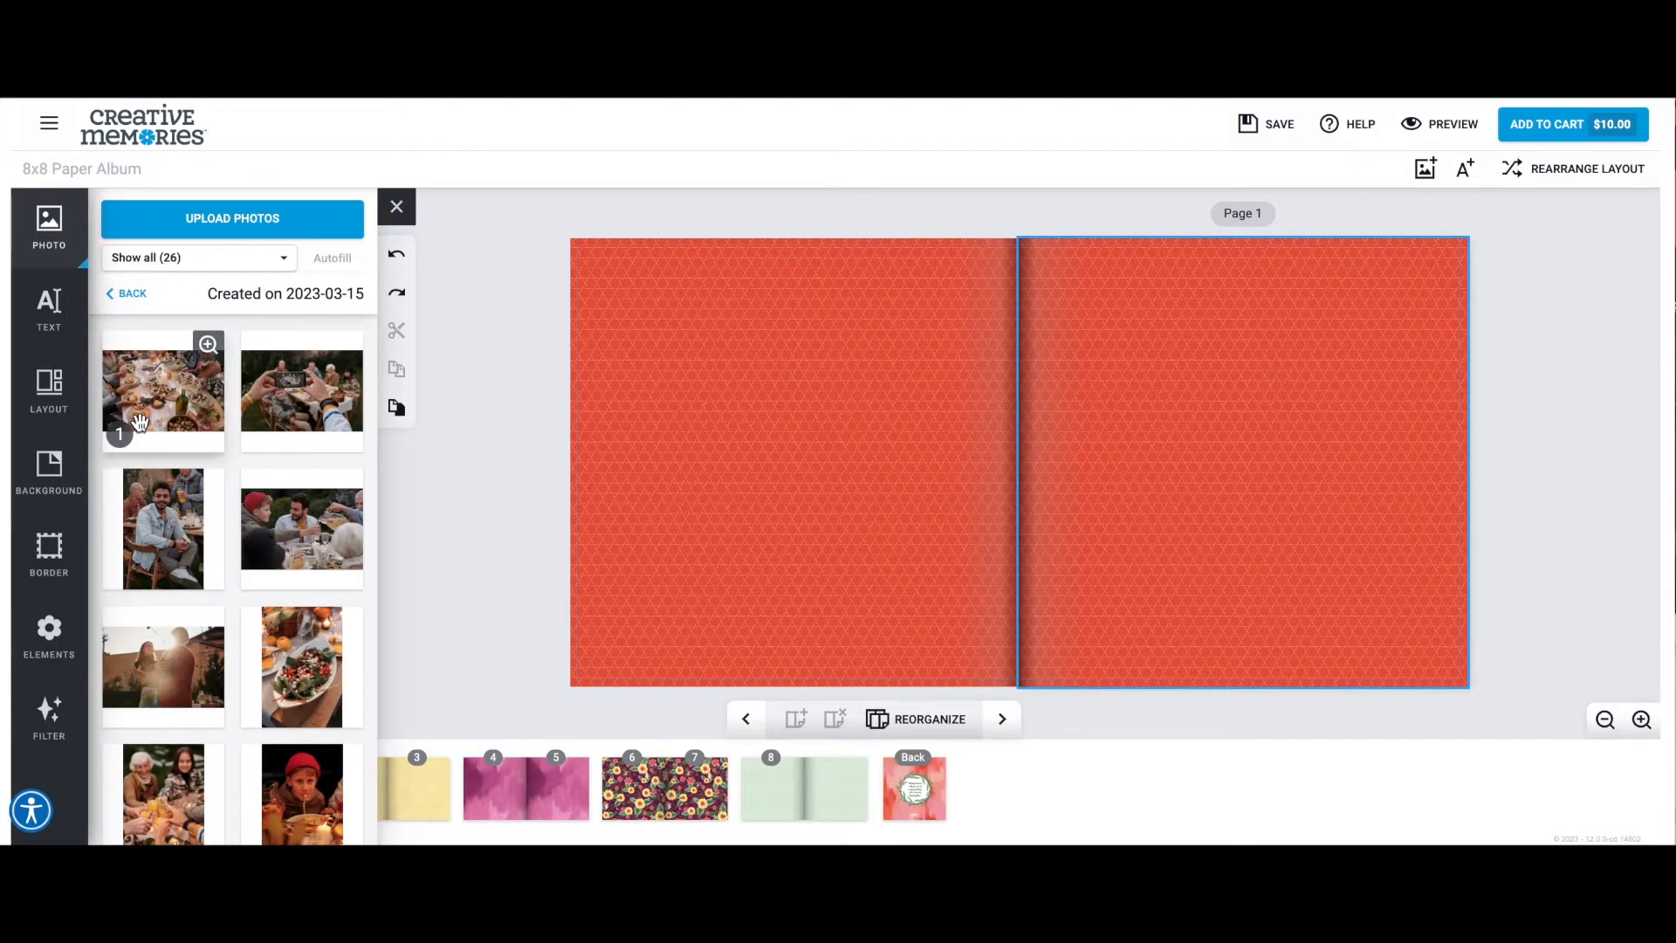
left_click_drag(140, 422, 727, 419)
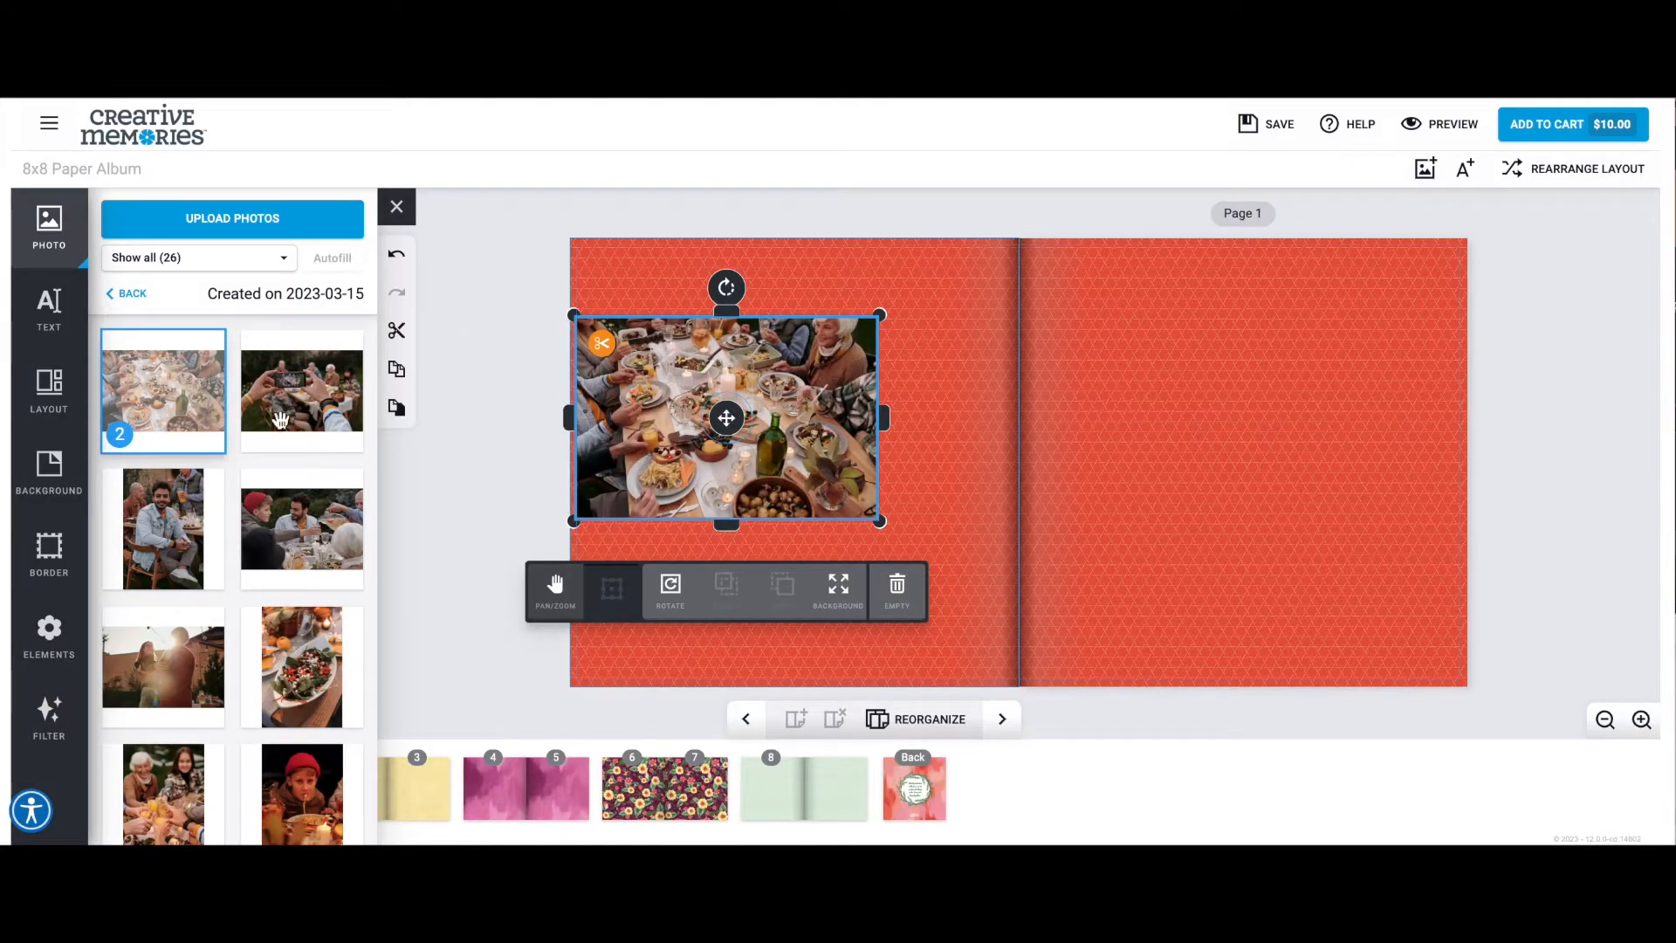
left_click(897, 587)
left_click(897, 587)
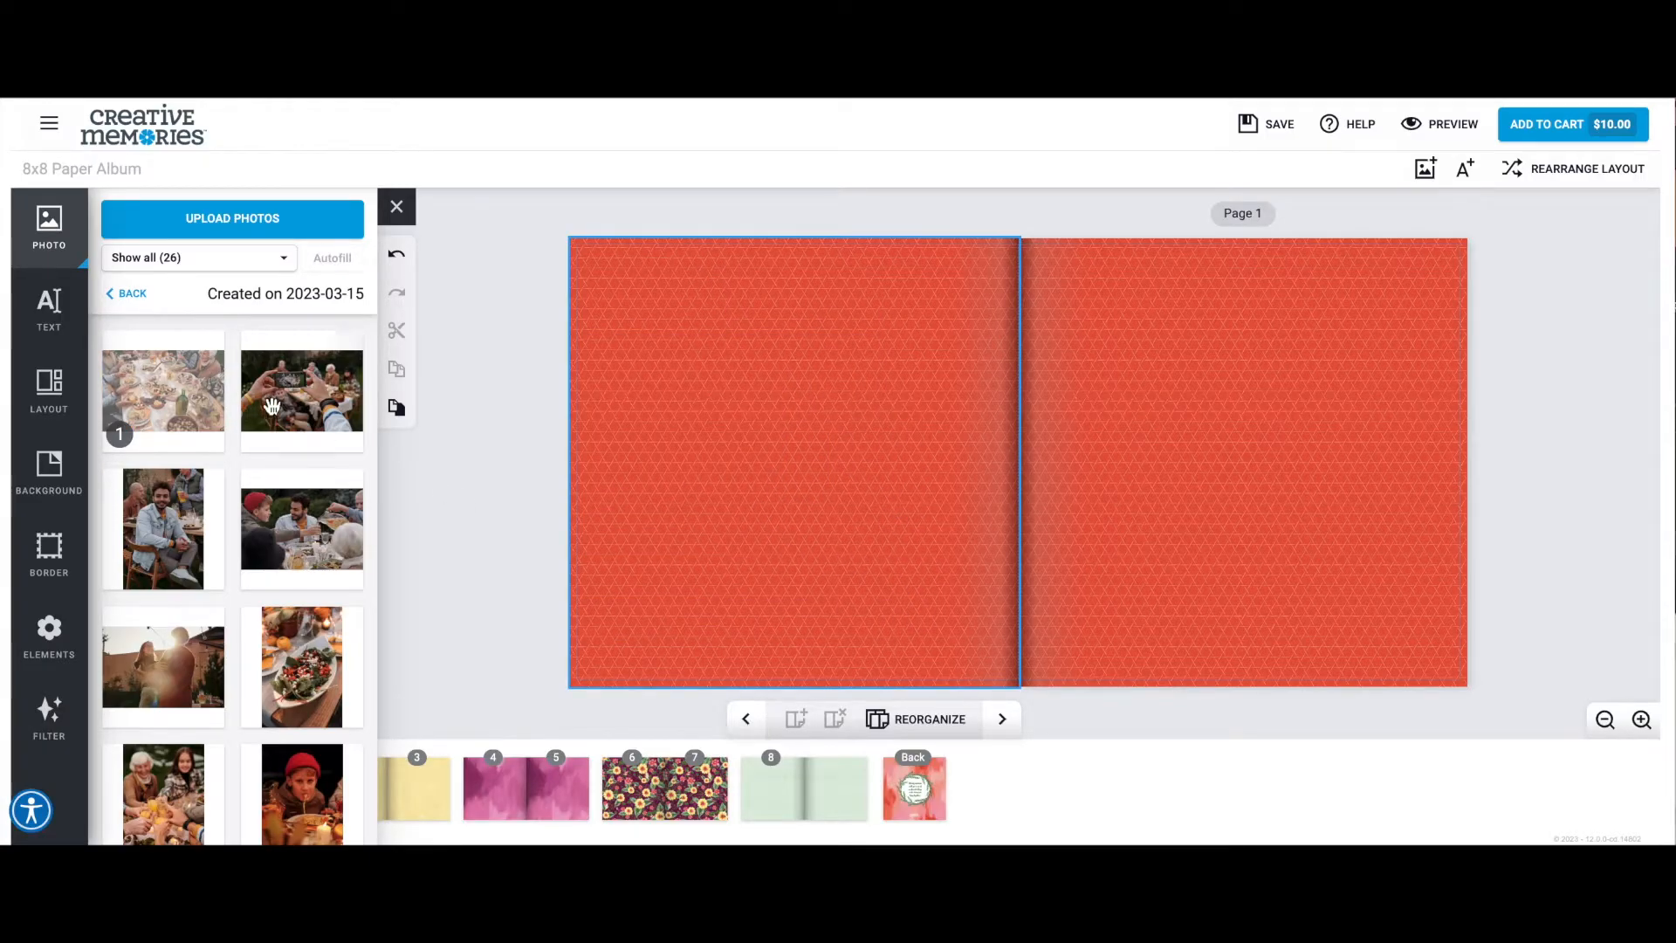
Try the dinner-table photo as a full-page background facing page 1, reposition it within the page, and delete it.
left_click_drag(163, 388, 751, 480)
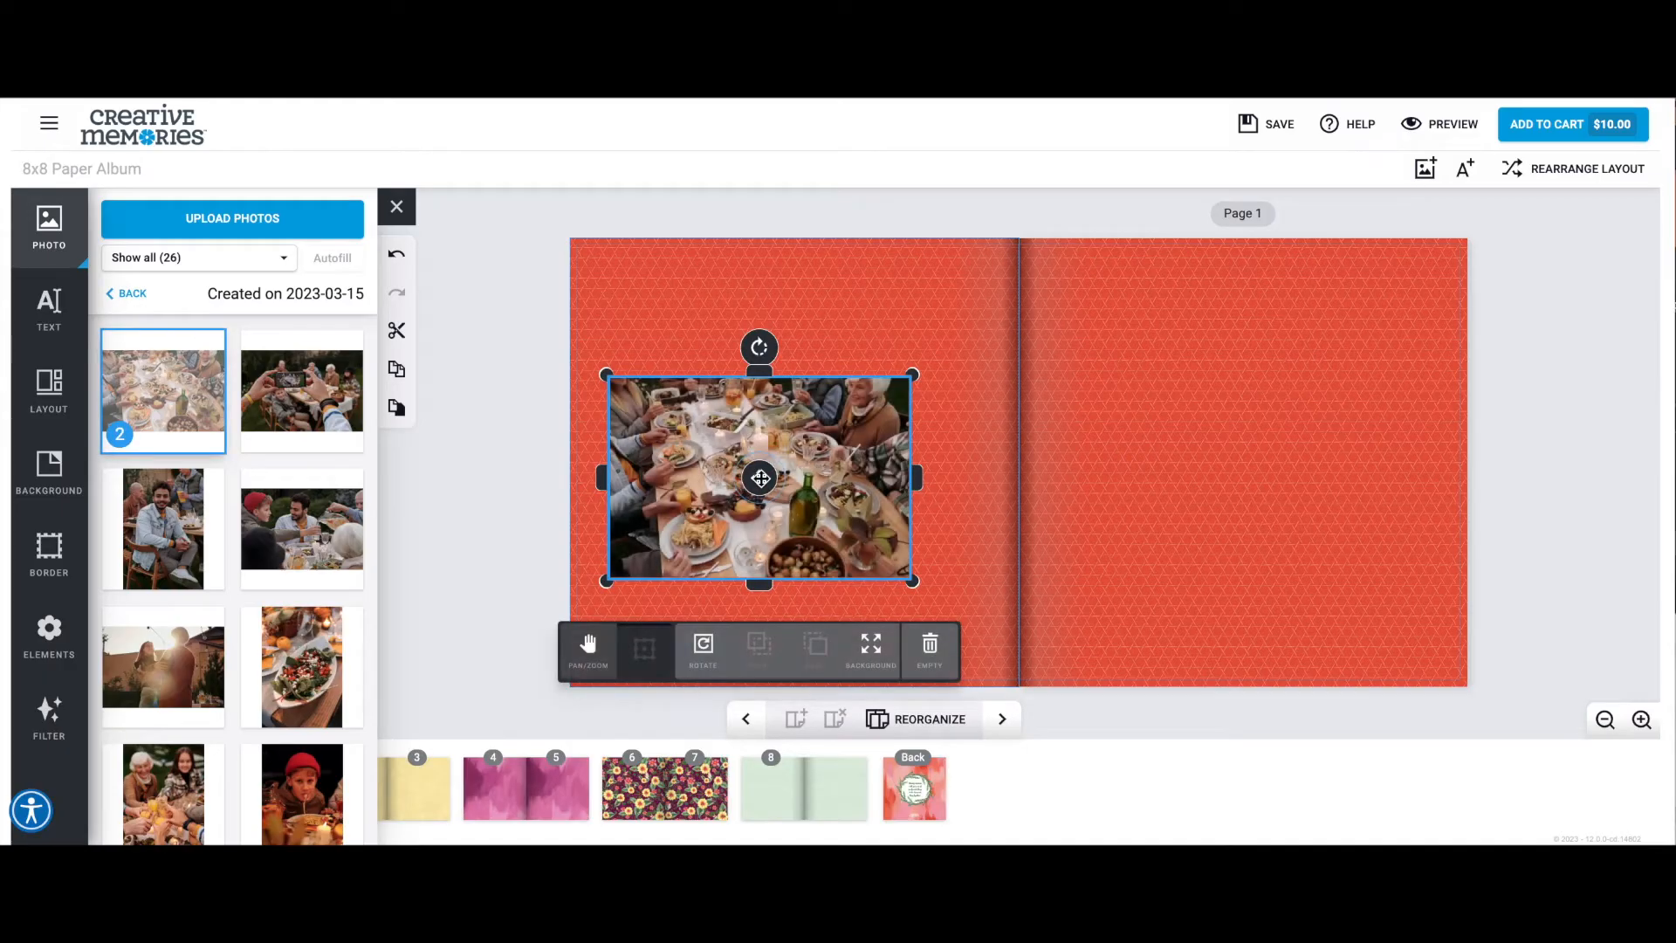
left_click(875, 655)
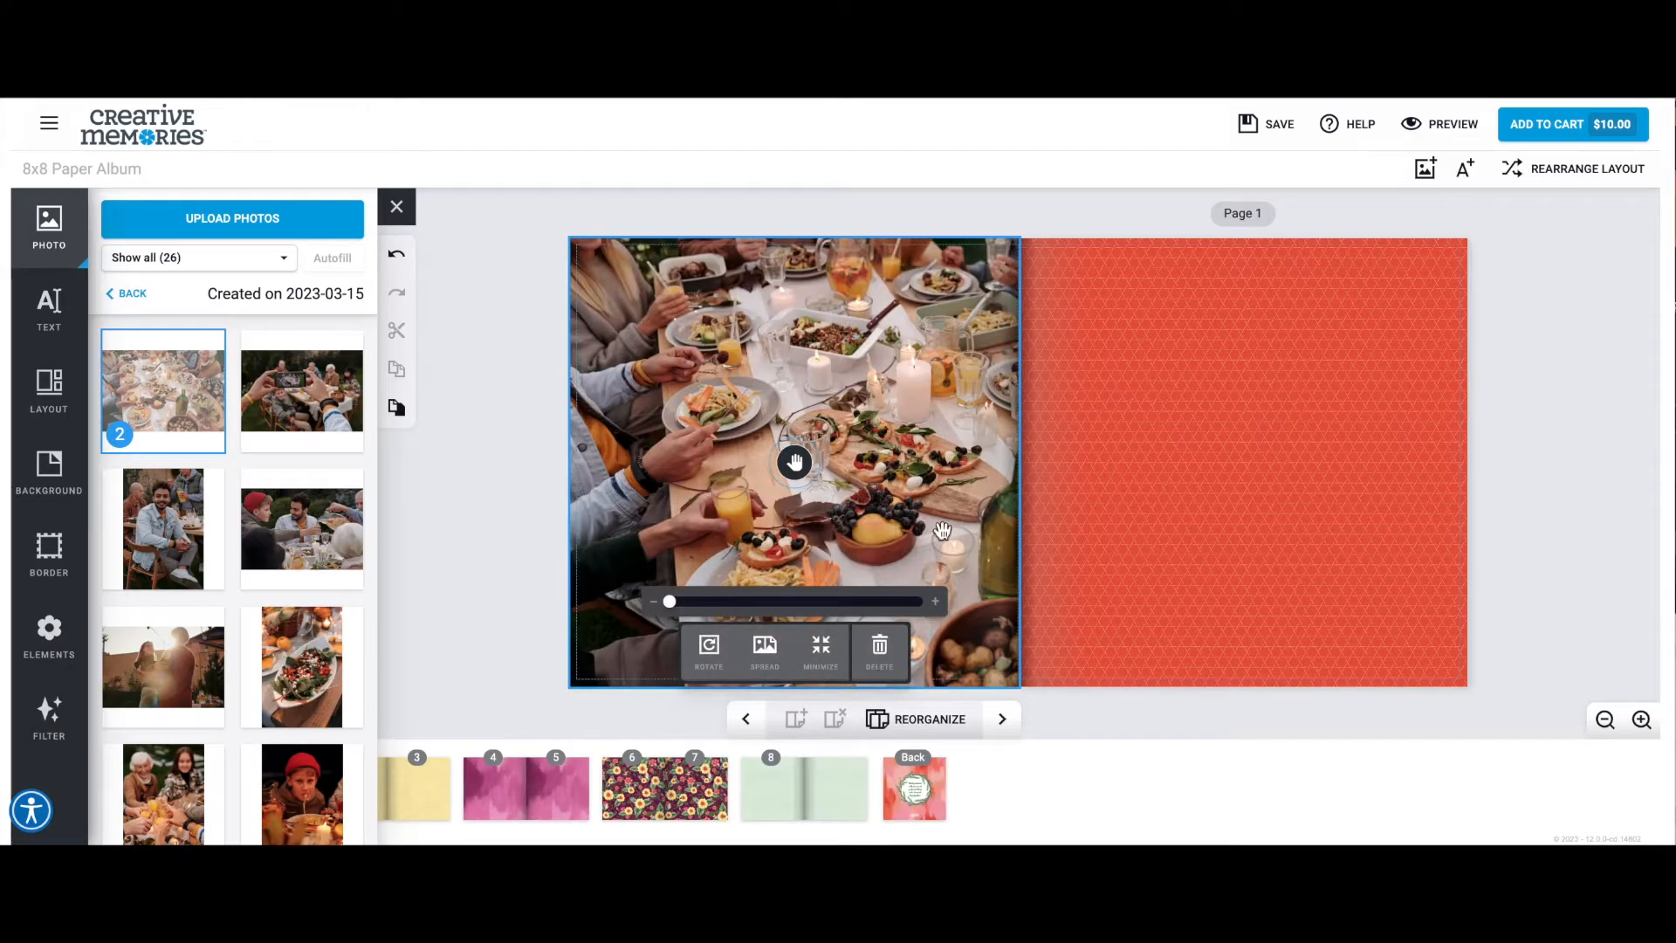
left_click_drag(821, 476, 737, 522)
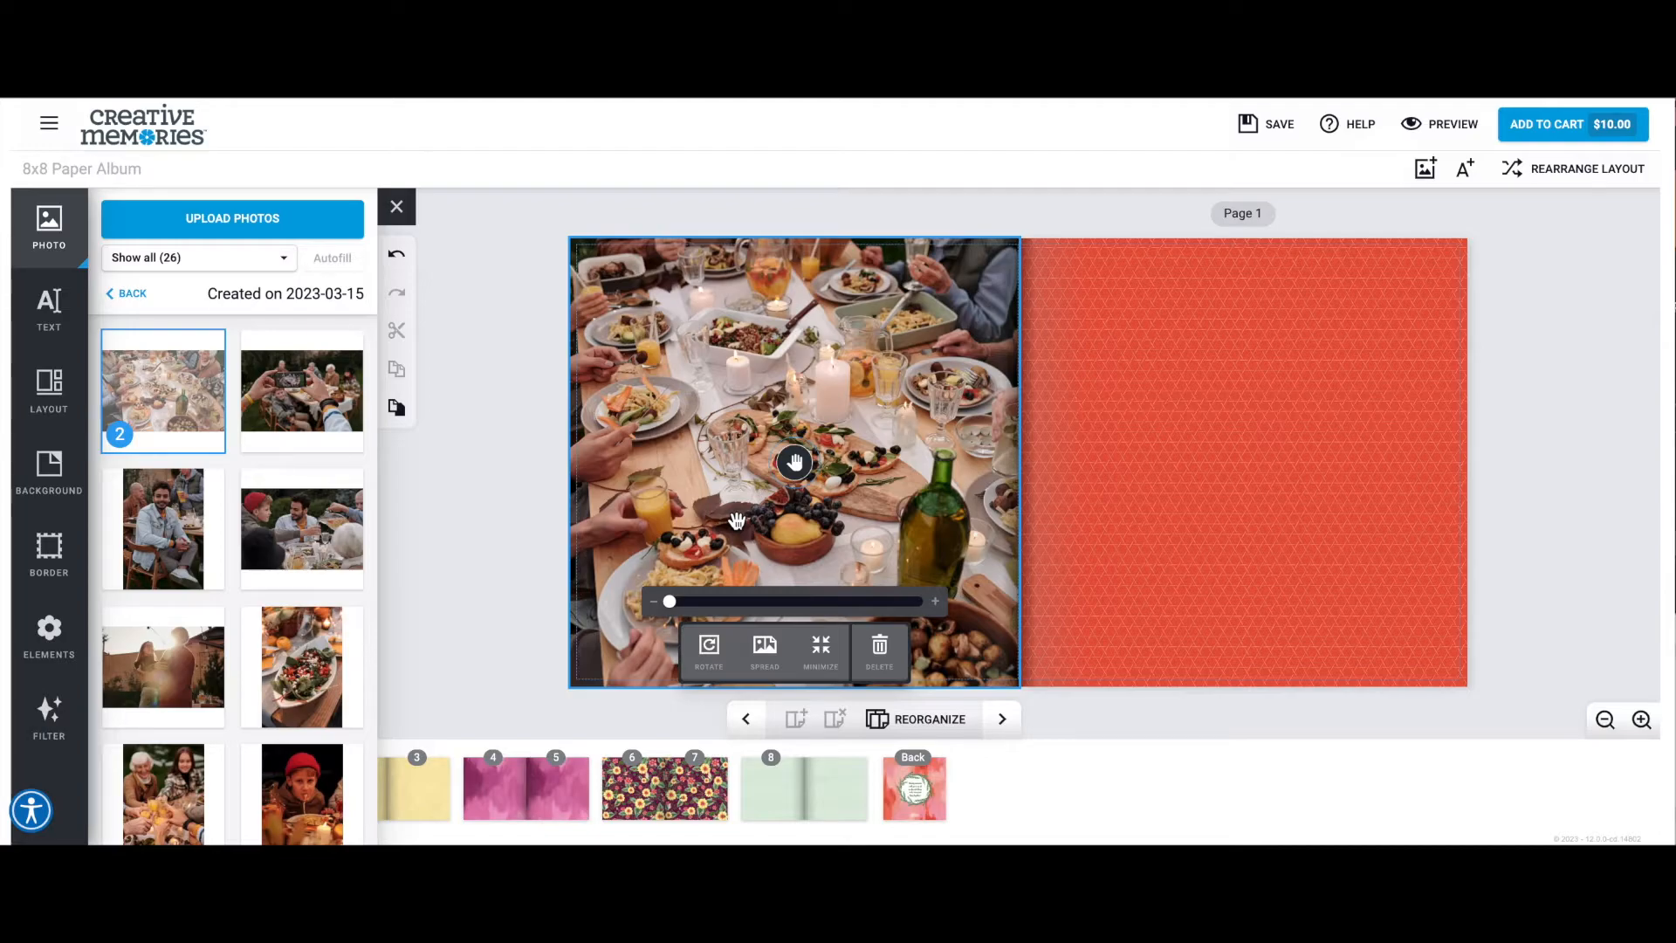
left_click(880, 651)
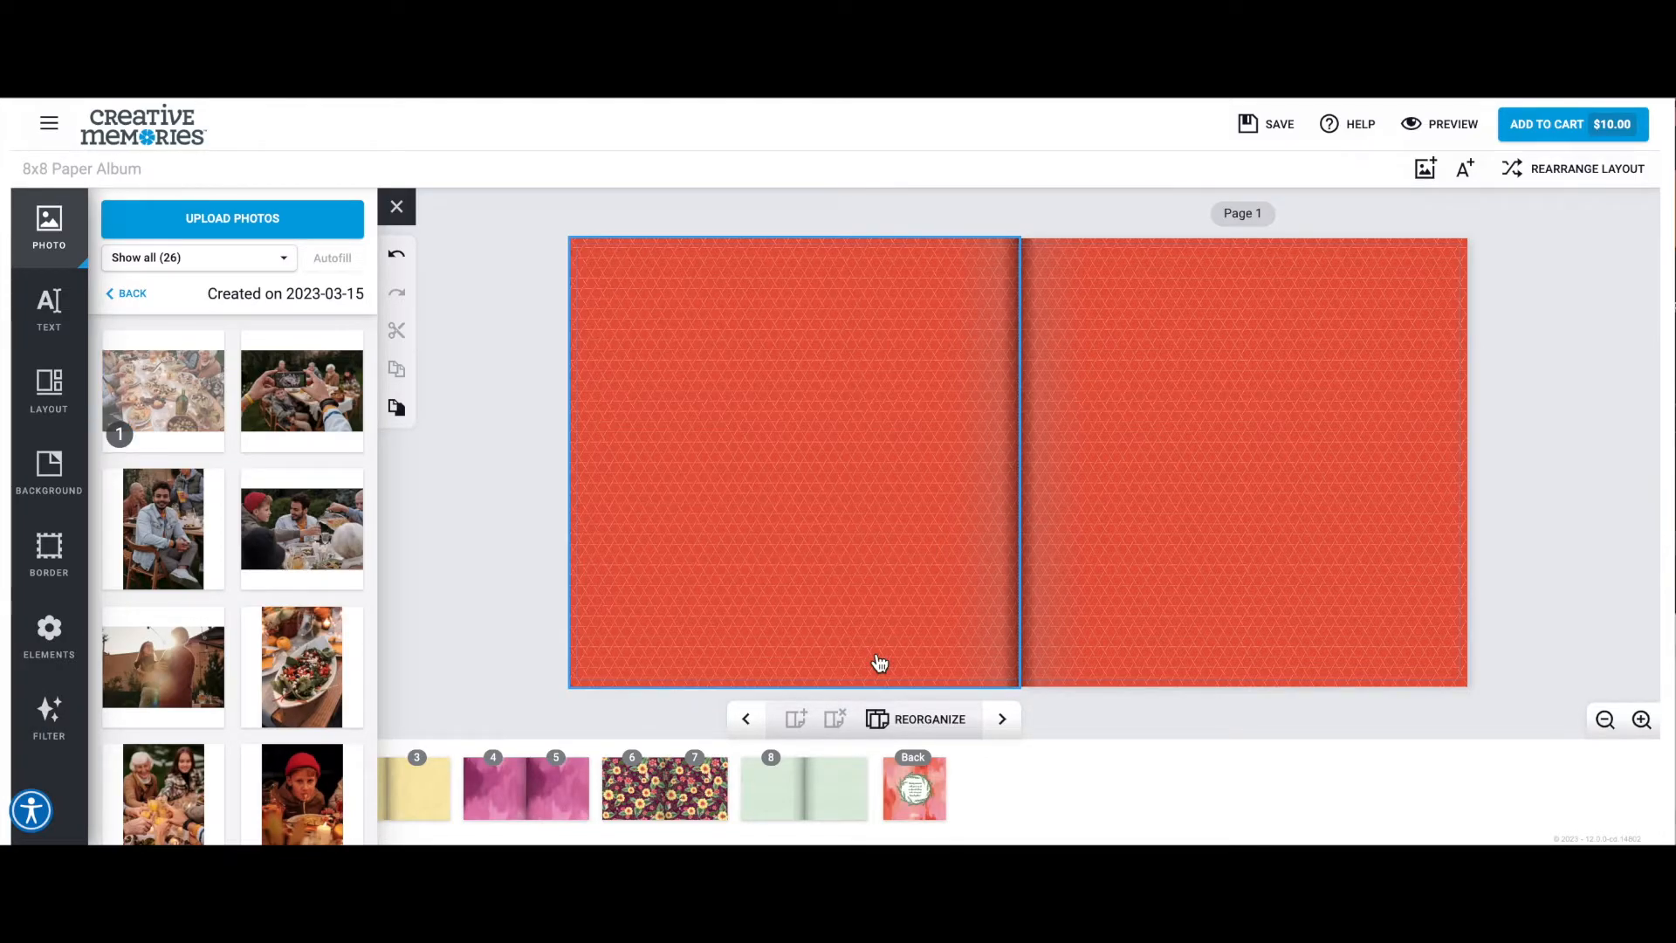
Apply the 1 Photo layout with a full-height frame along the inner edge to the page facing page 1.
left_click(49, 388)
left_click(157, 301)
left_click(166, 323)
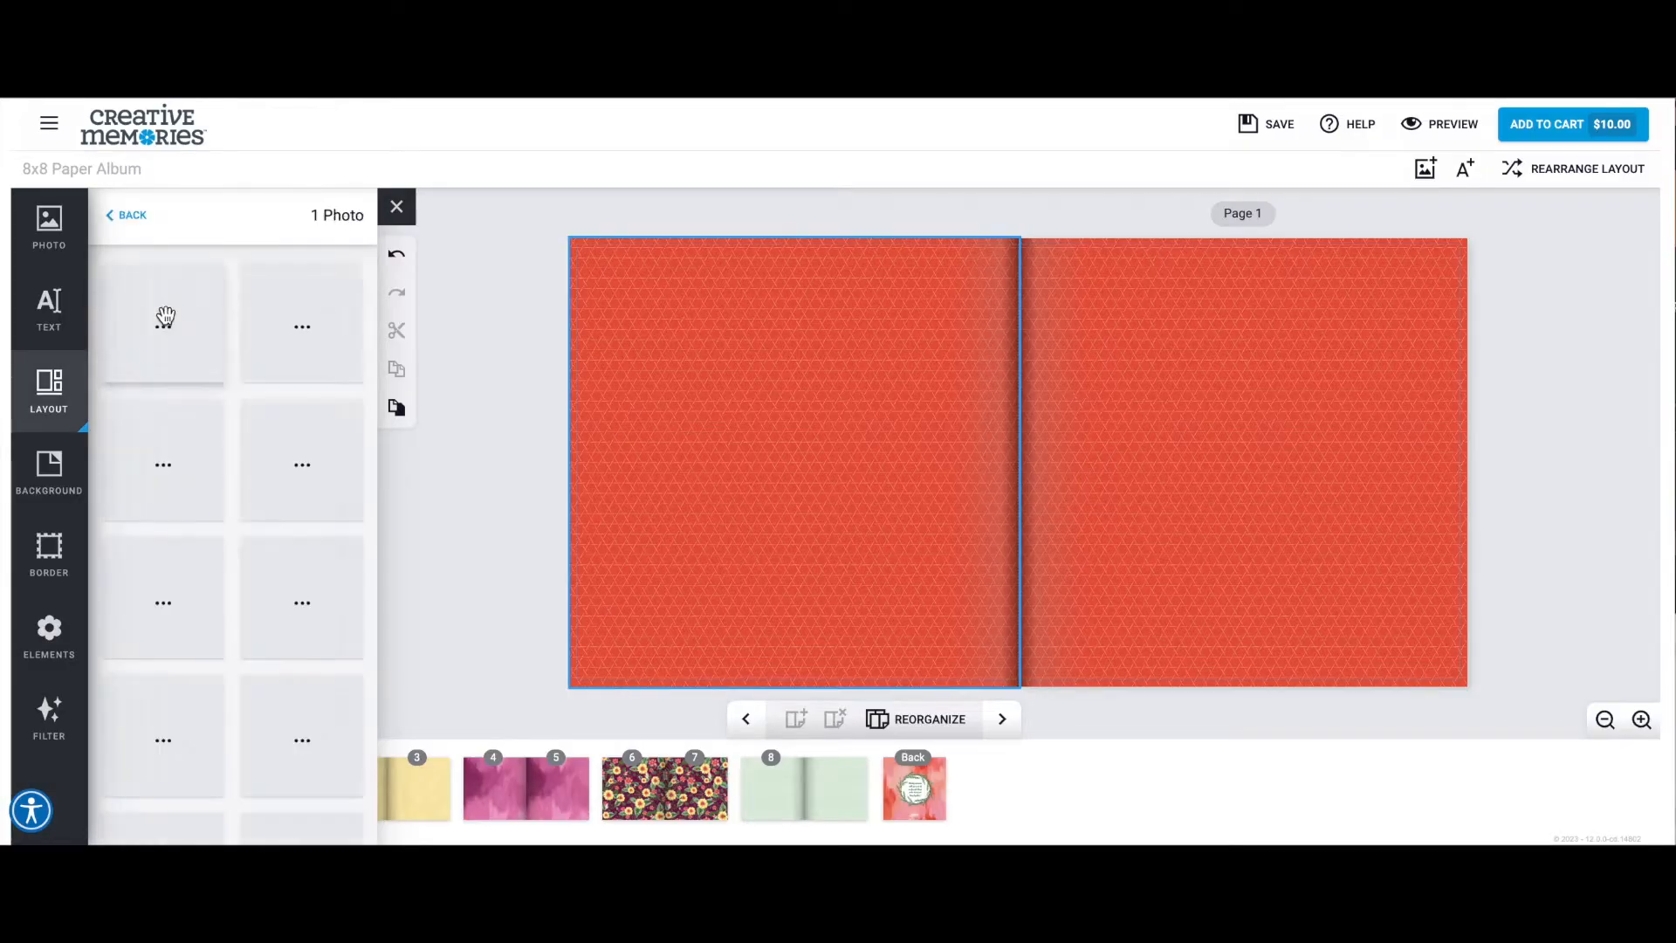
left_click_drag(276, 598, 719, 431)
Apply the 2 Photos layout with two square frames stacked in the center to page 1.
scroll(235, 585, "down", 1)
scroll(246, 593, "down", 5)
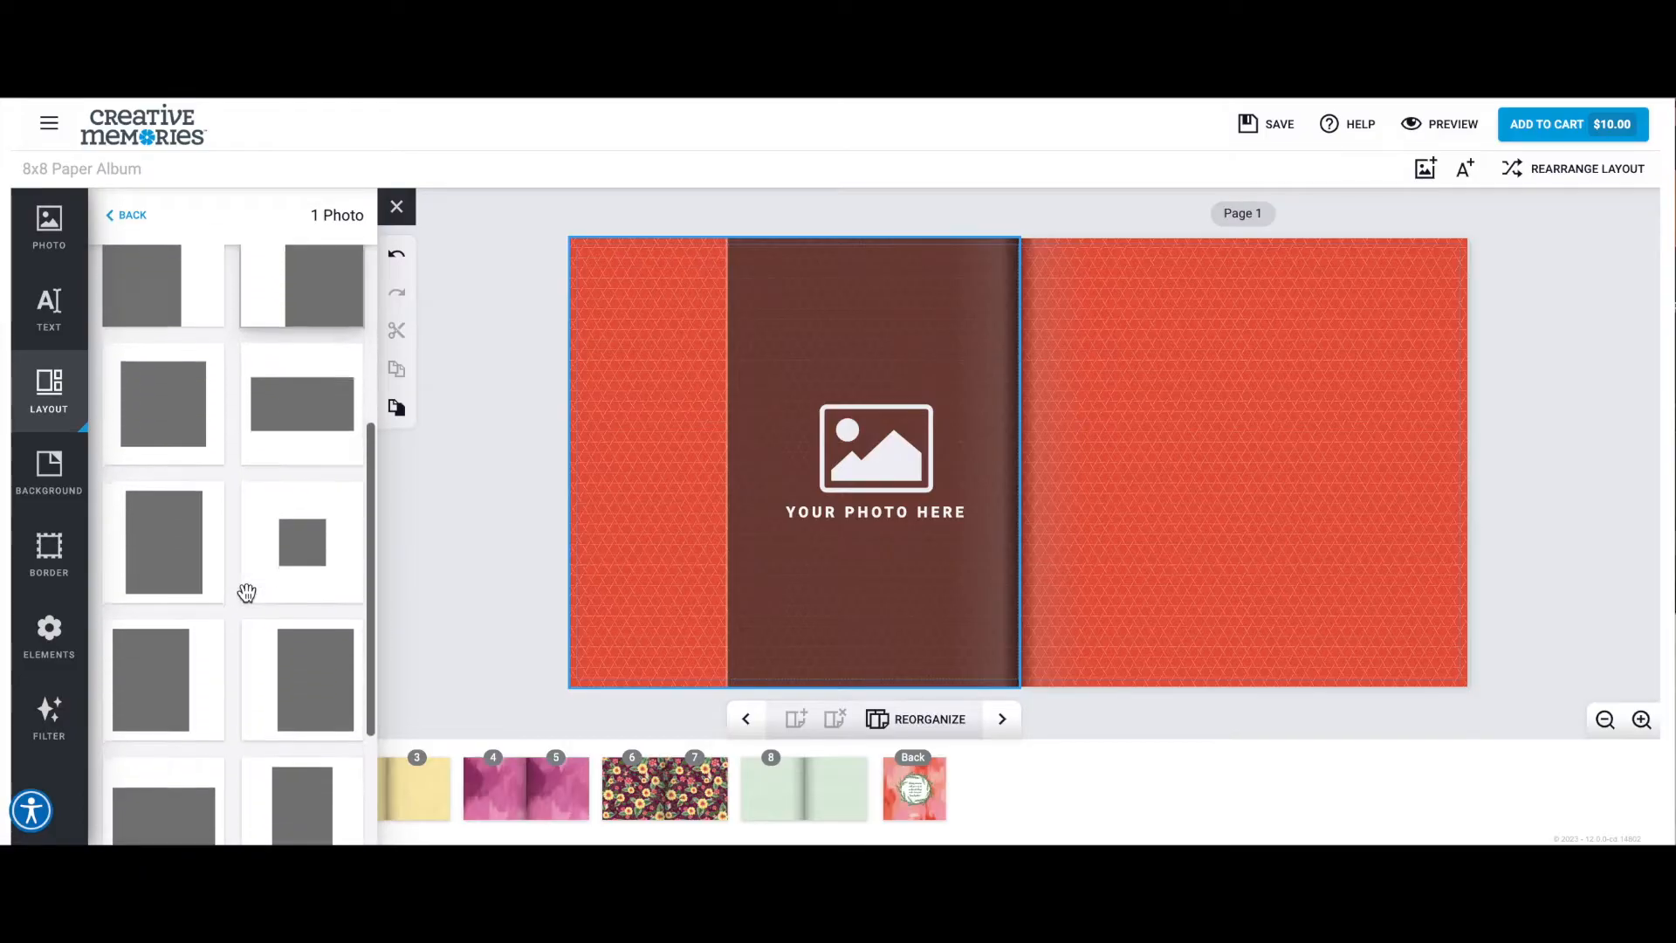
scroll(293, 382, "up", 1)
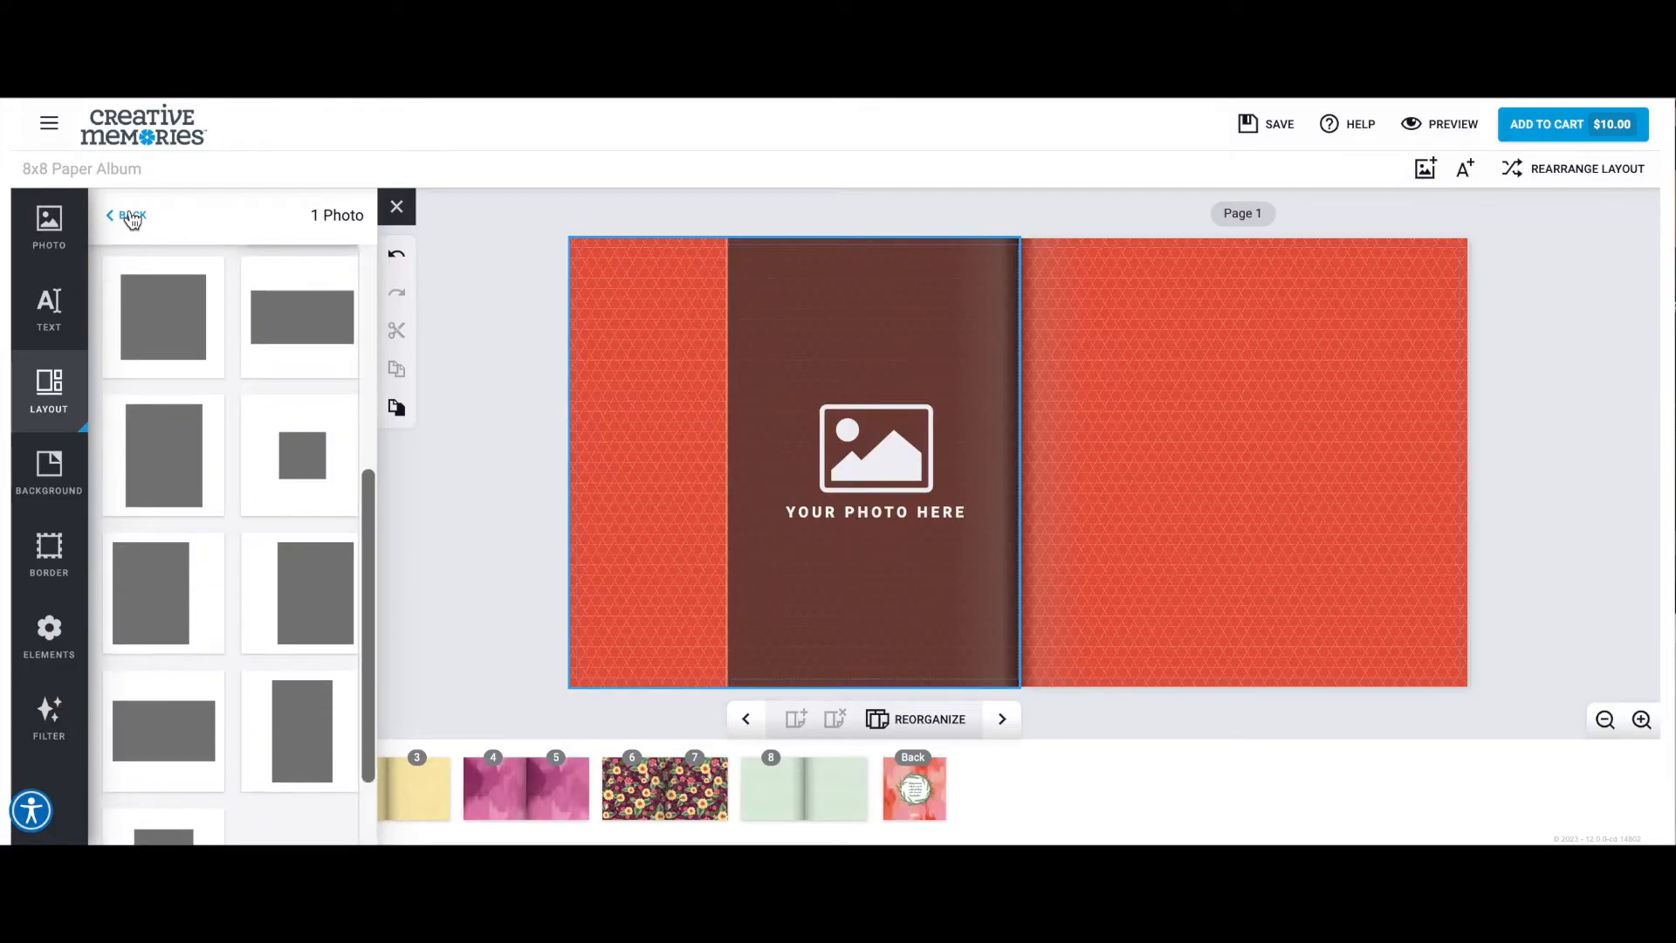
left_click(127, 214)
left_click(301, 315)
scroll(232, 427, "down", 1)
left_click_drag(280, 506, 1174, 400)
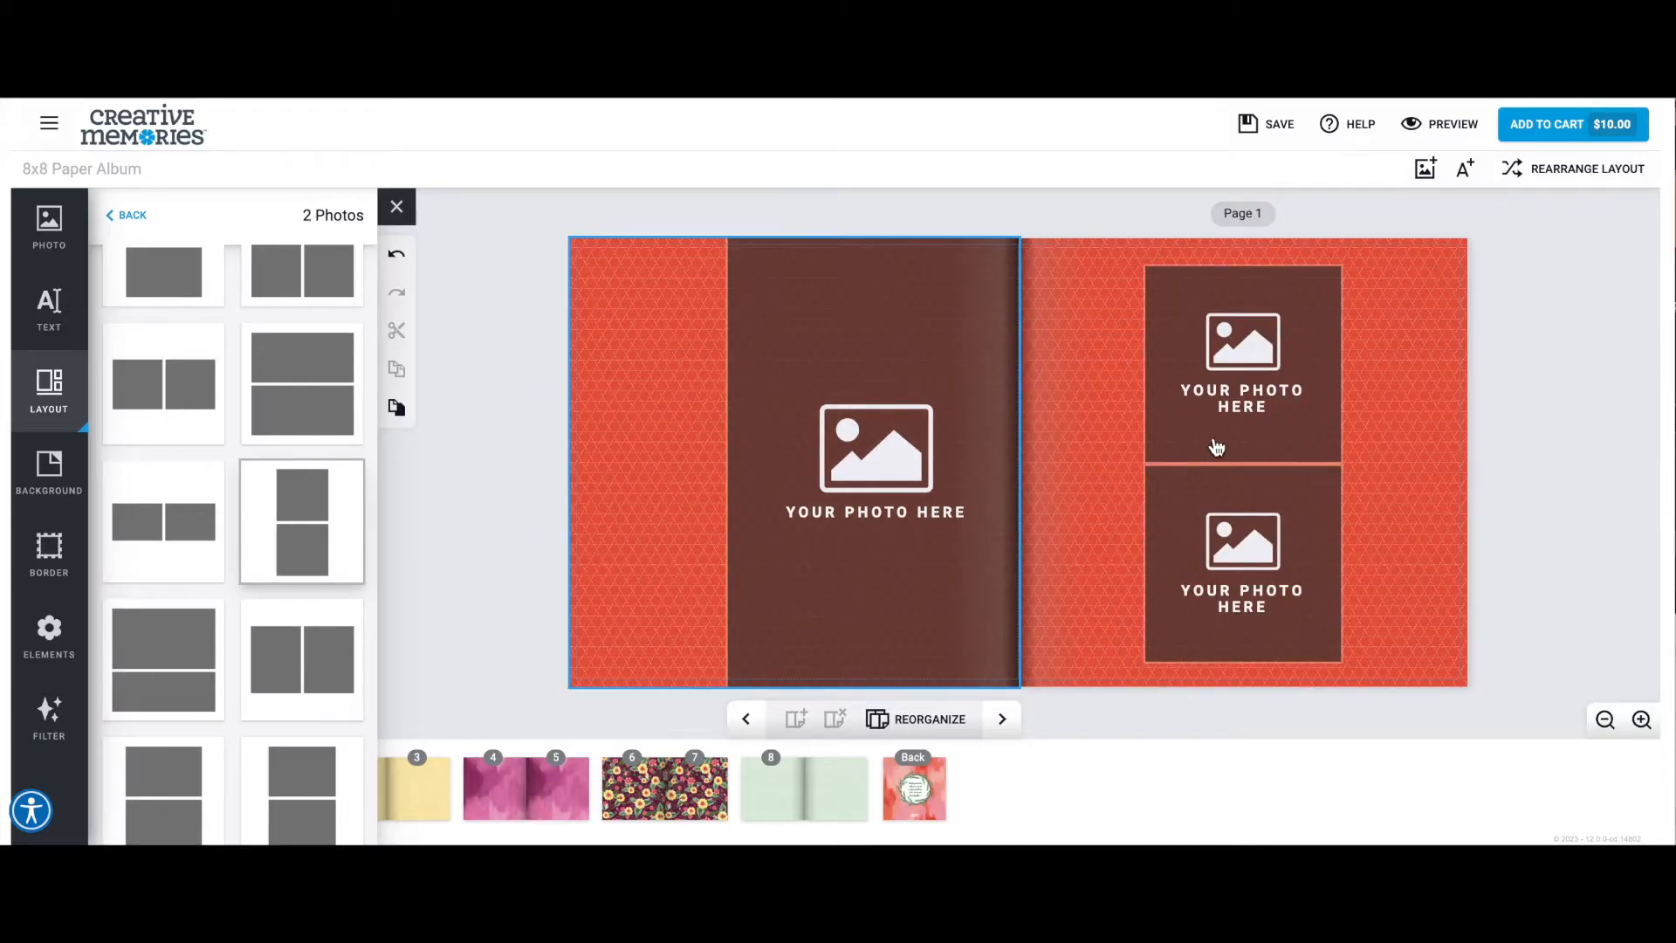
Fill the tall frame facing page 1 with the photo of two women toasting and adjust its framing.
left_click(50, 229)
scroll(242, 480, "down", 1)
scroll(242, 479, "down", 10)
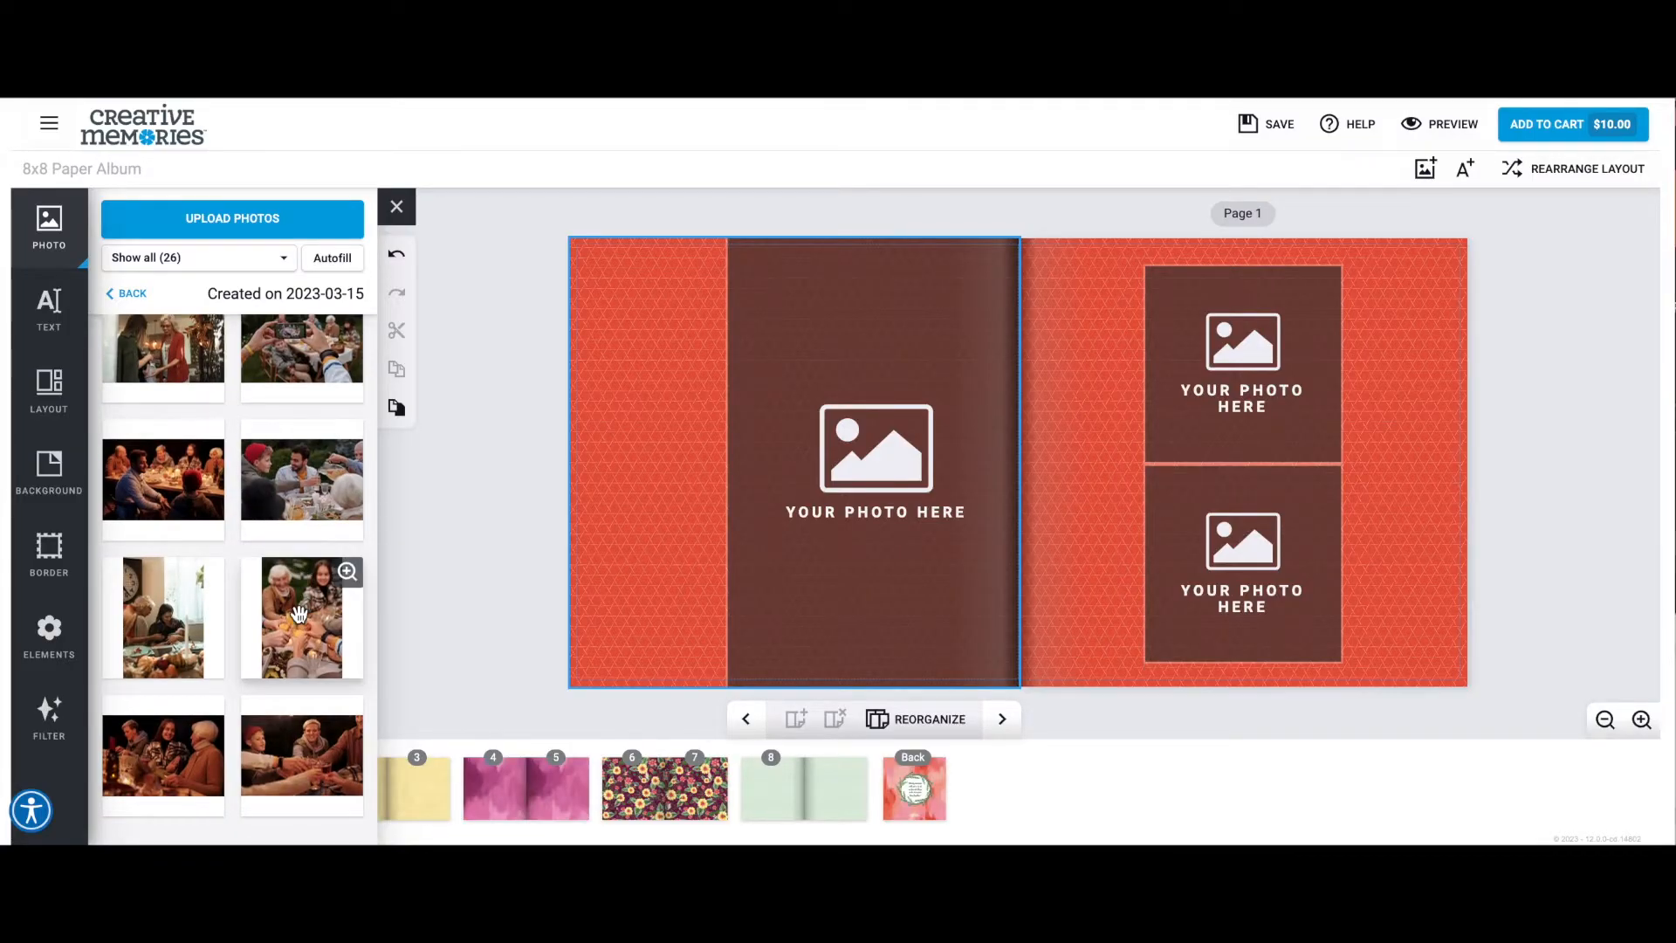
left_click_drag(299, 615, 812, 442)
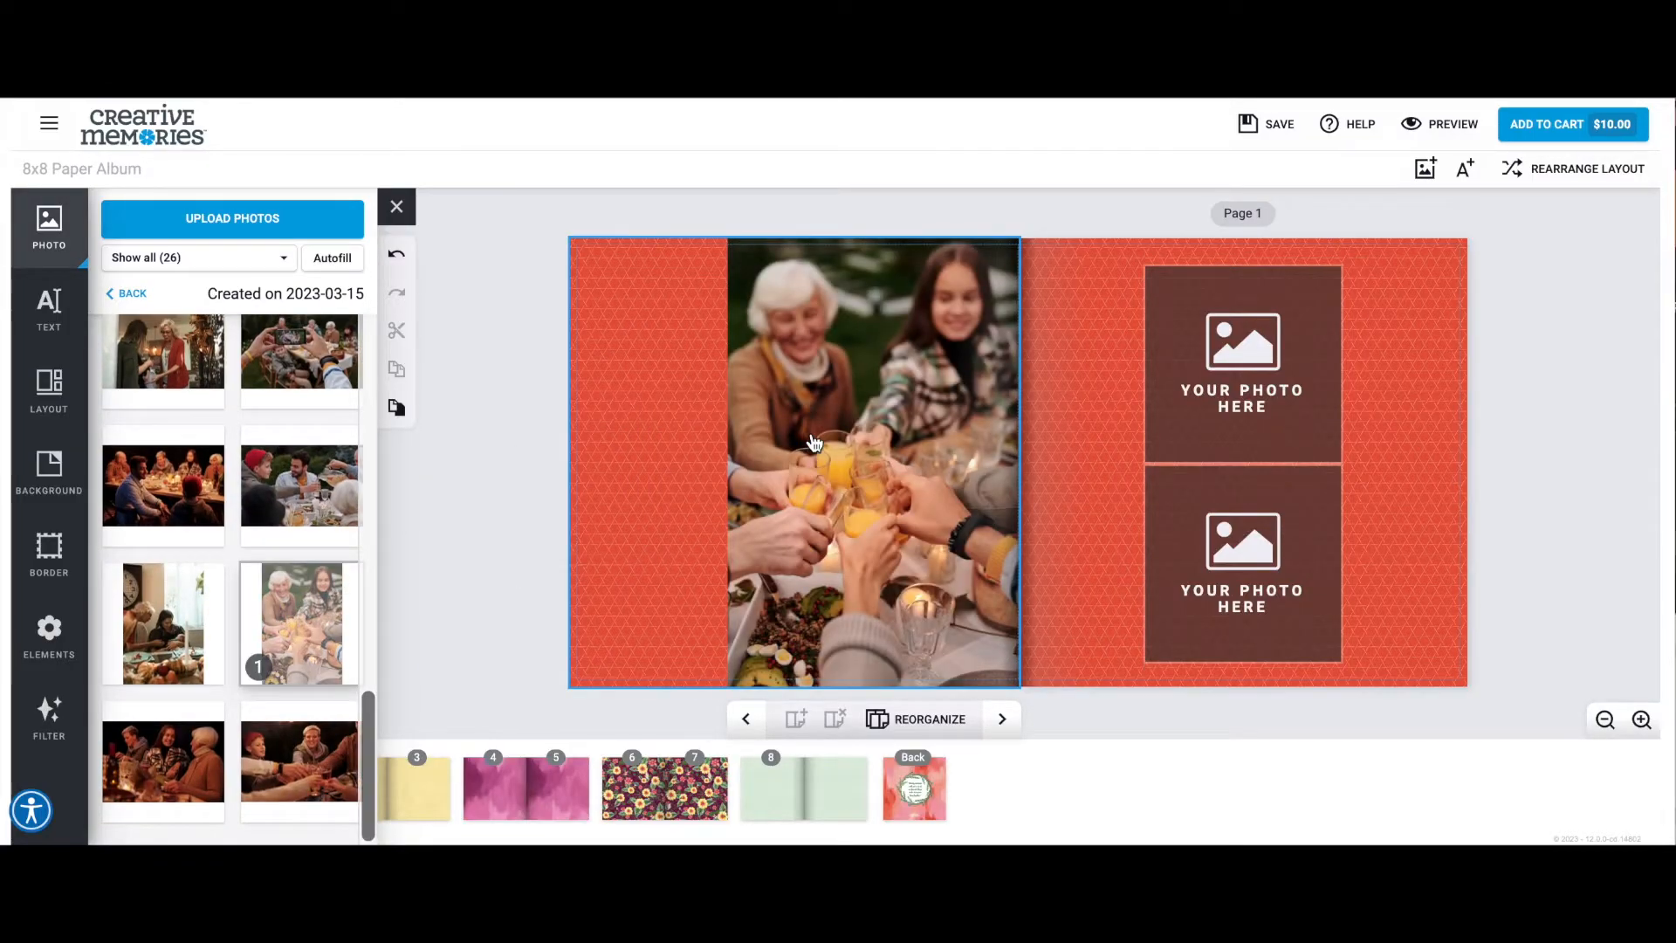
left_click(876, 449)
left_click(1018, 601)
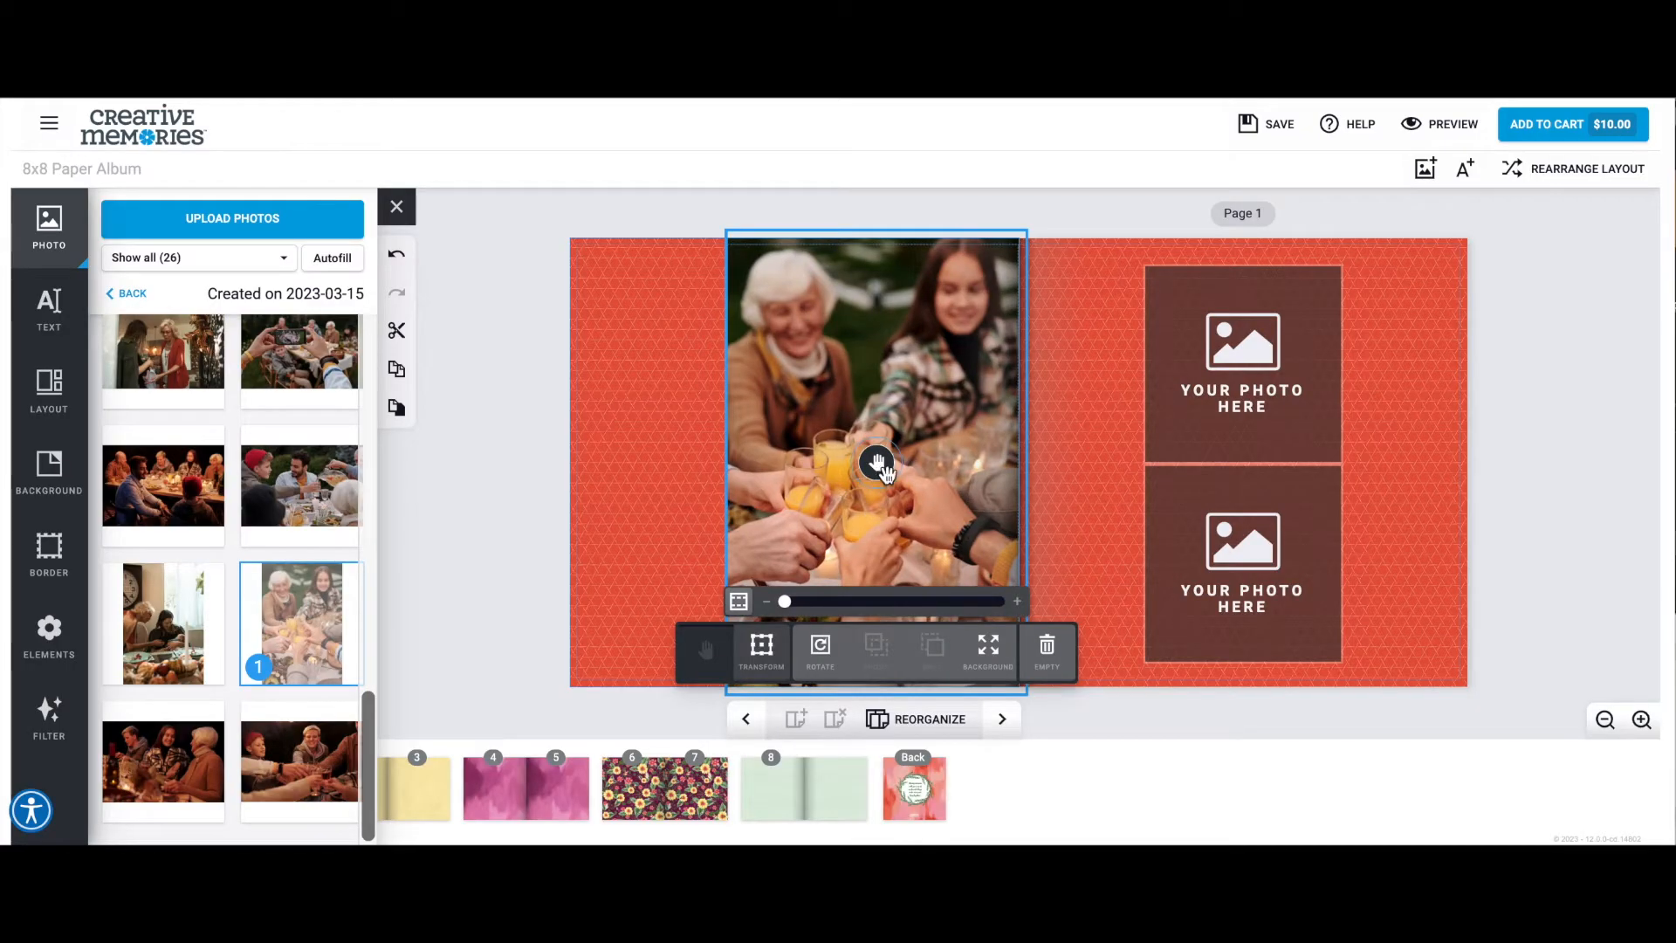
Fill the upper frame on page 1 with the outdoor meal photo of drinks being poured.
scroll(302, 649, "up", 1)
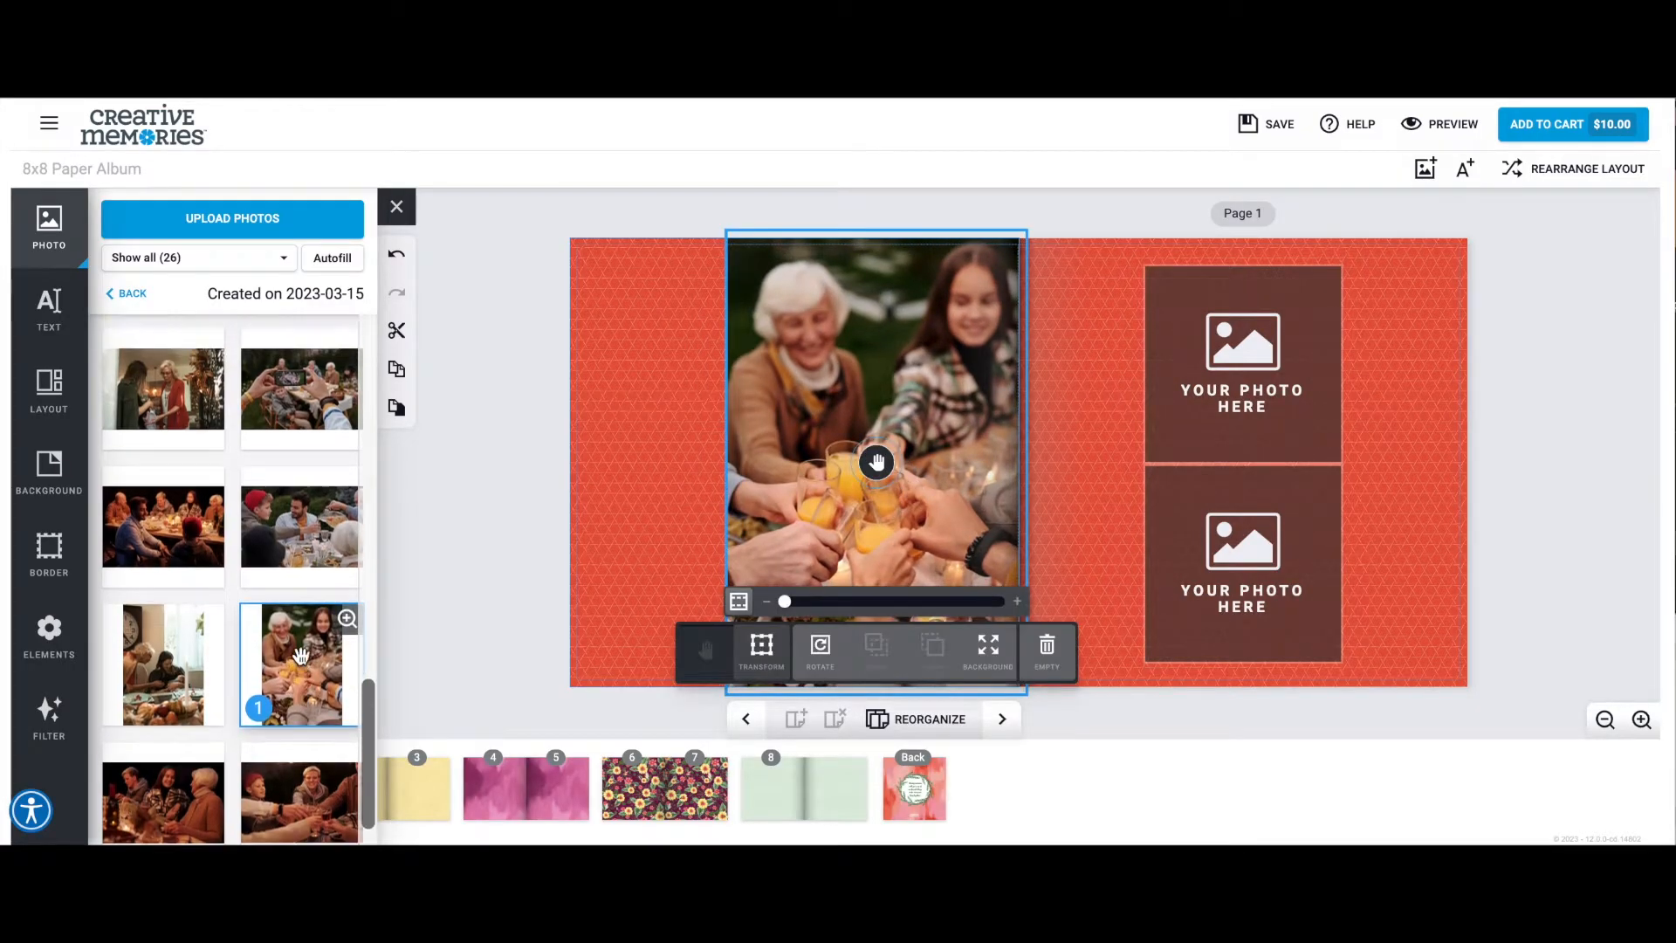
left_click_drag(301, 576, 1214, 374)
scroll(307, 644, "up", 3)
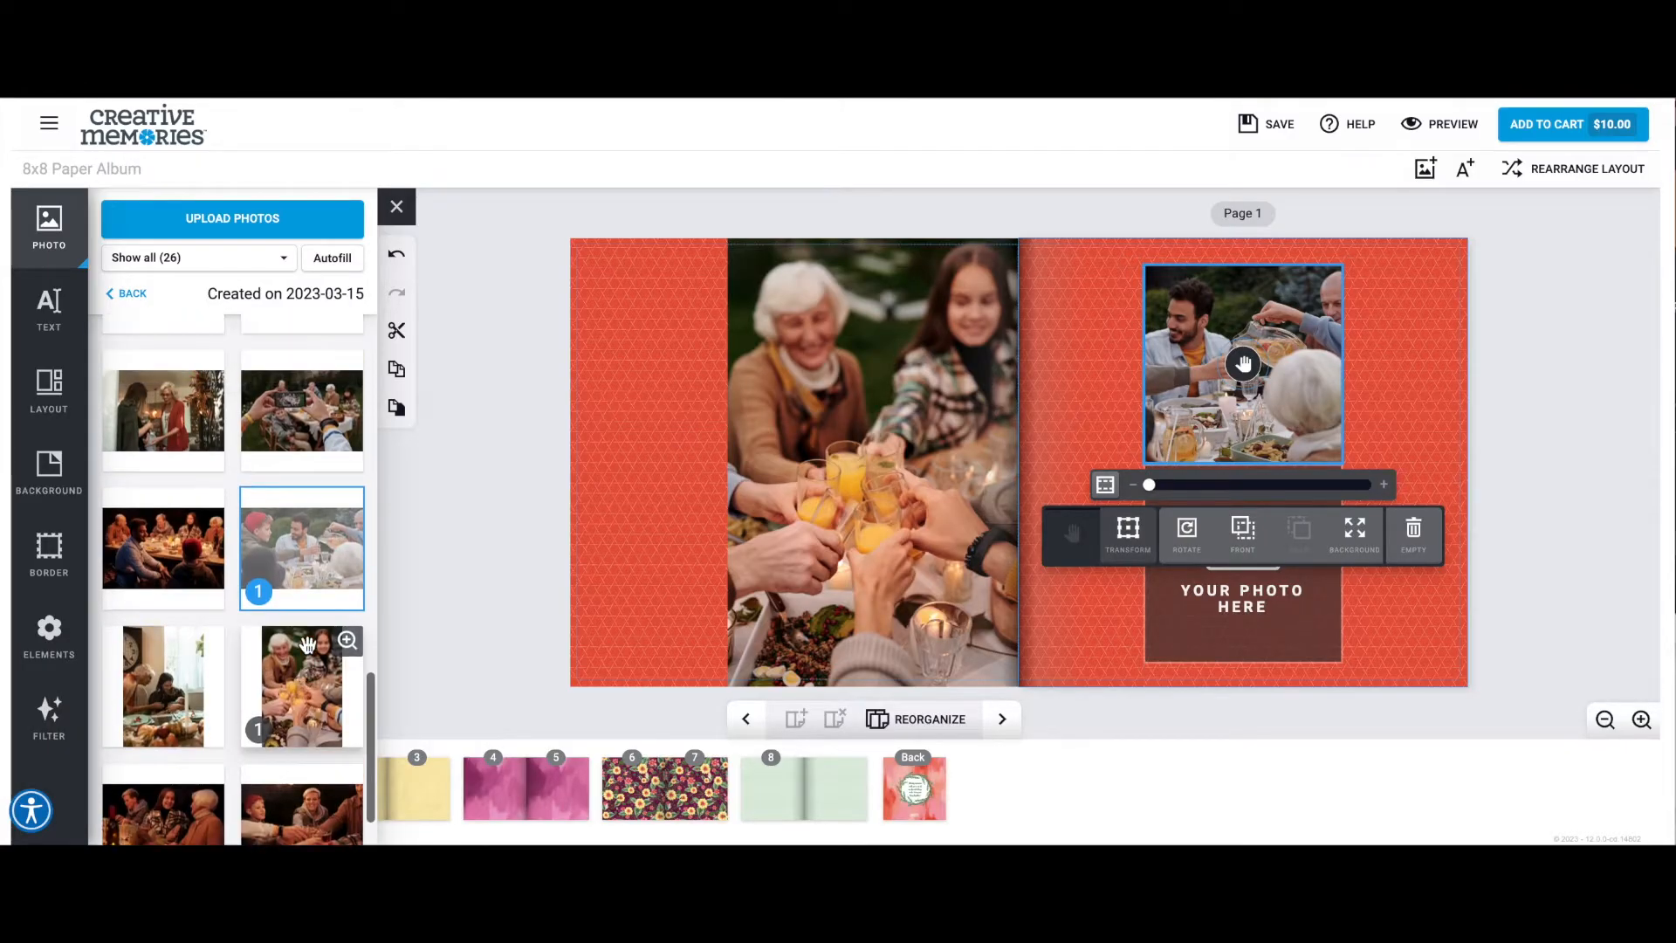
Add the plain square from the Tonal Journal Boxes elements to page 1.
left_click(49, 633)
scroll(287, 622, "down", 10)
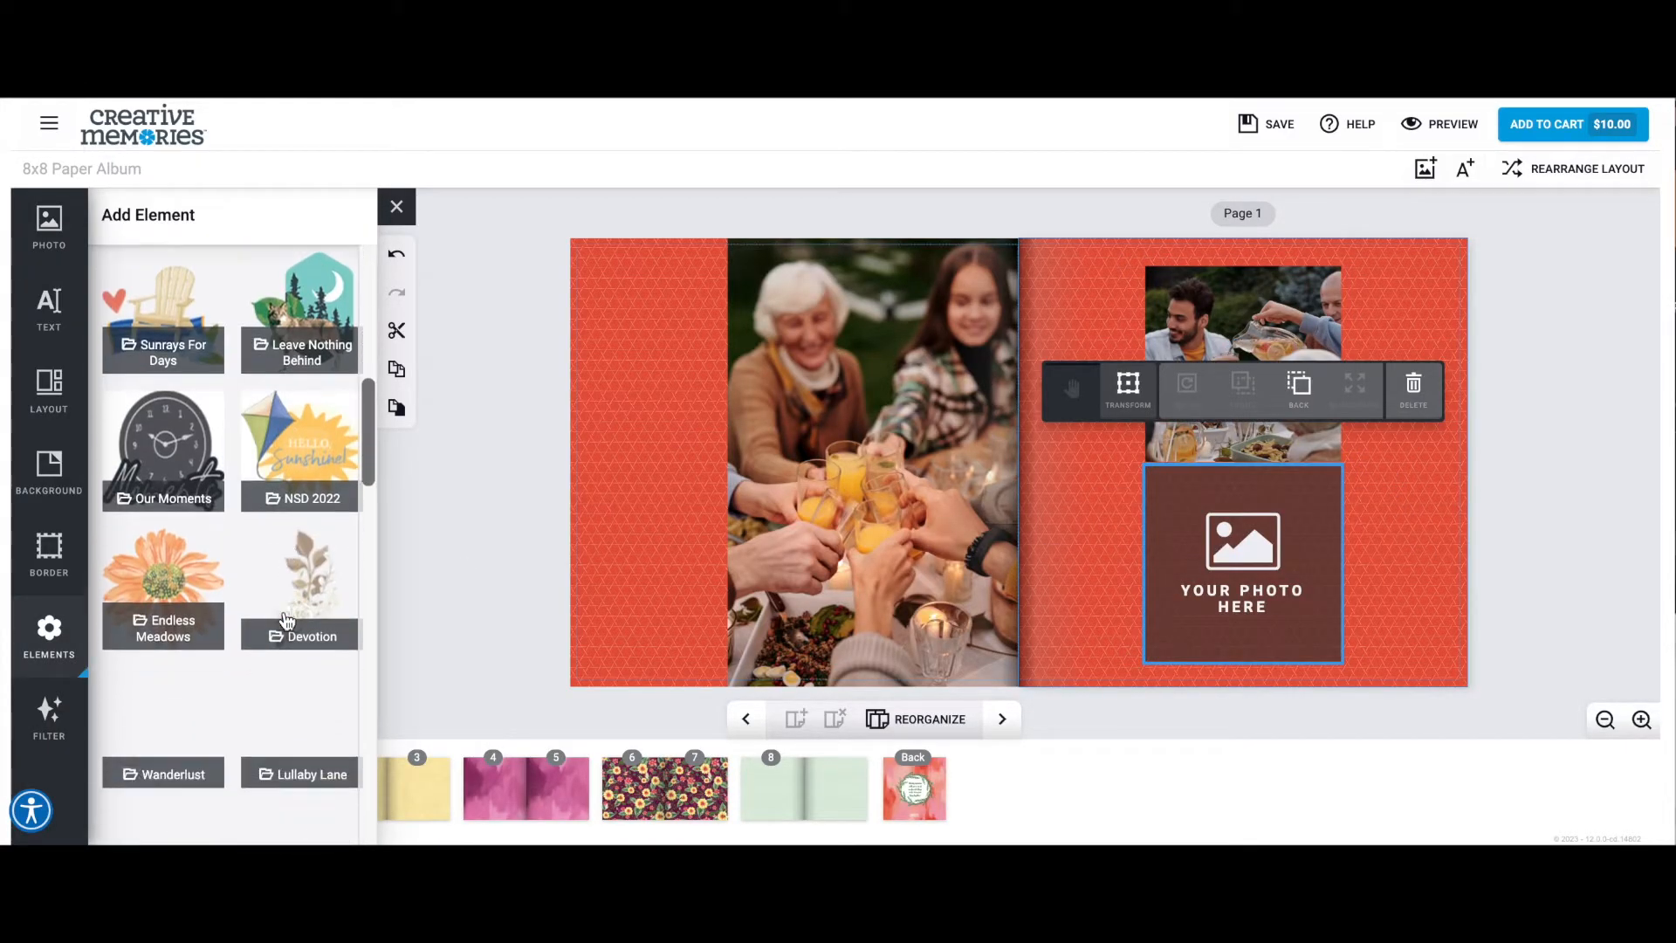
scroll(287, 622, "down", 10)
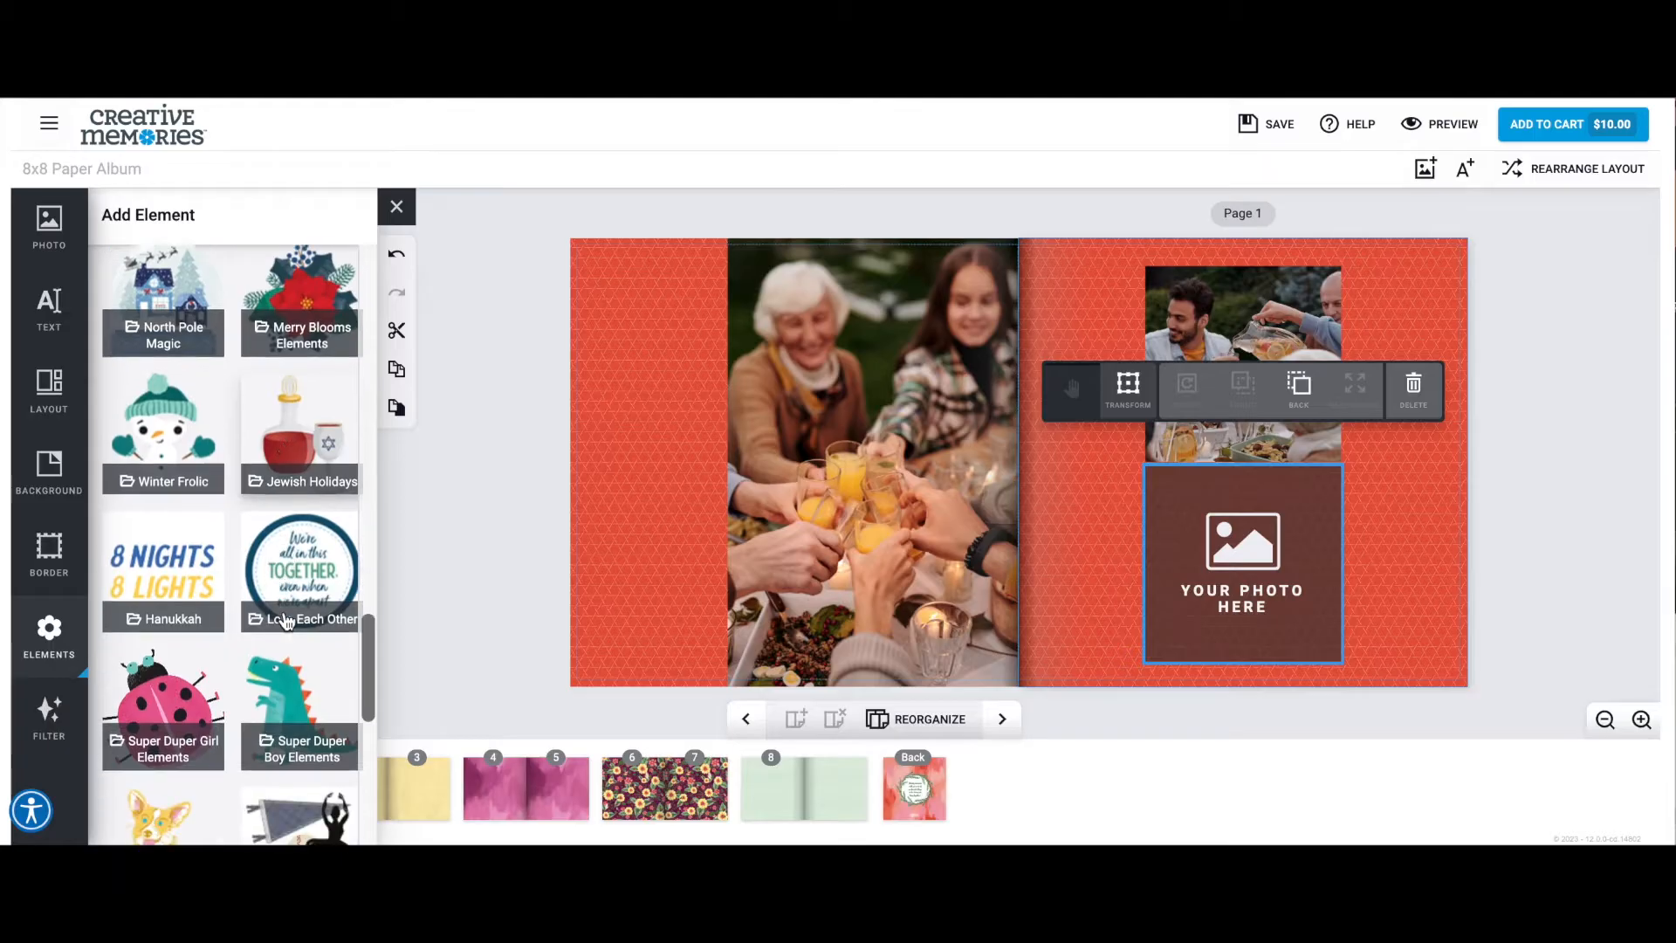
left_click(287, 621)
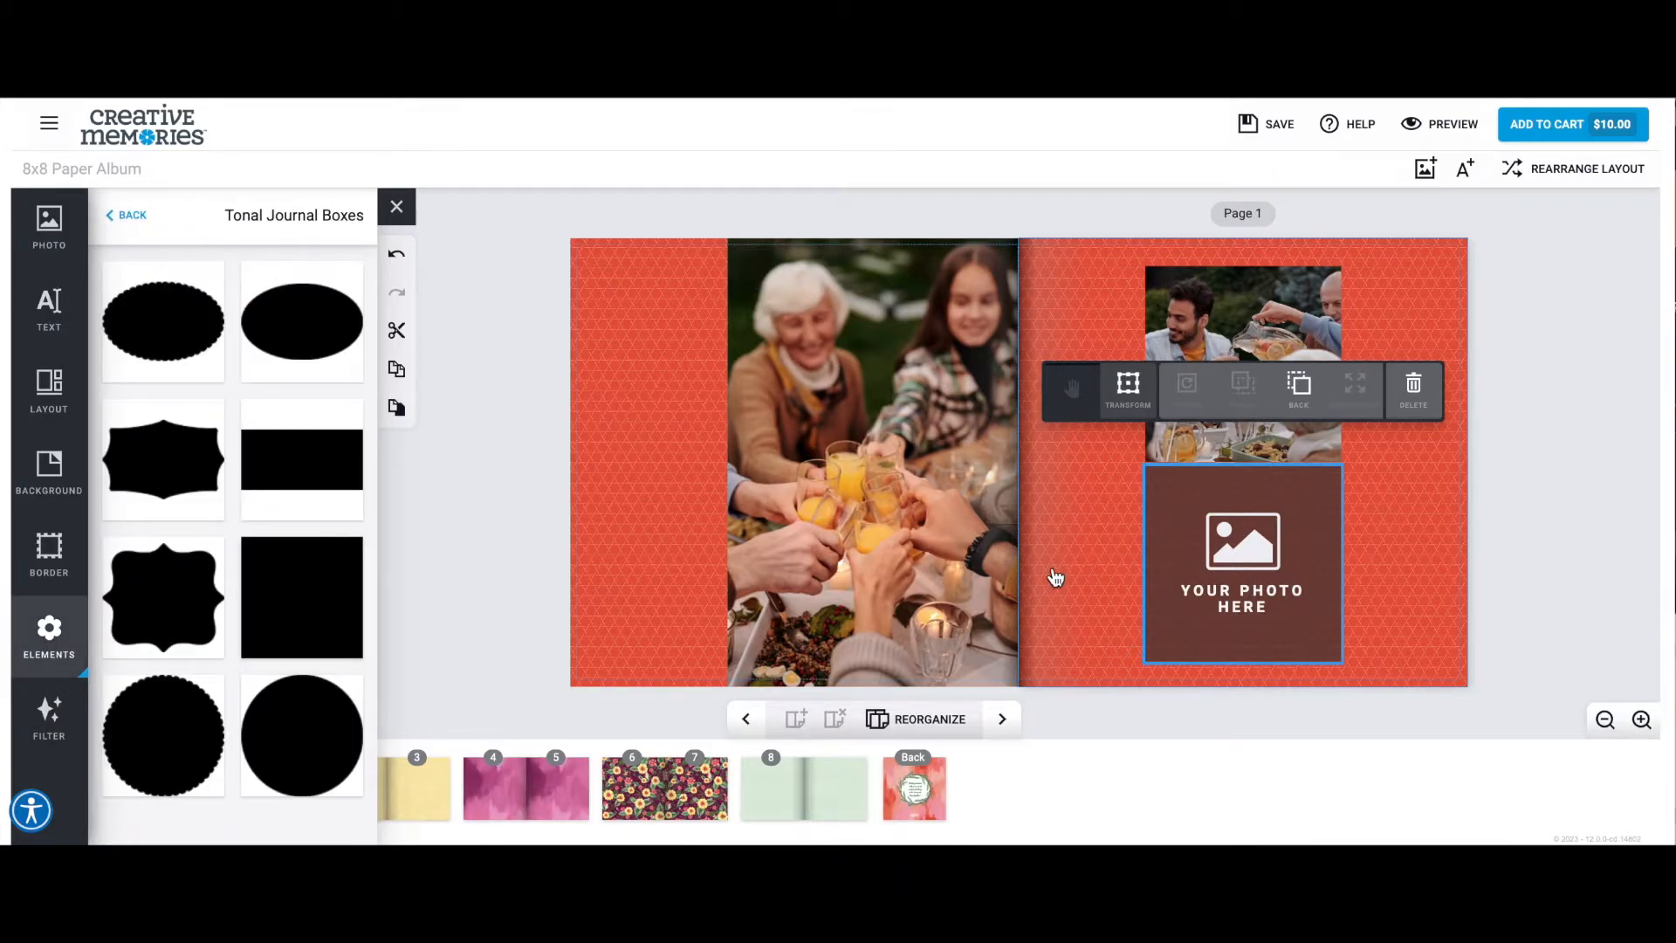
left_click(318, 610)
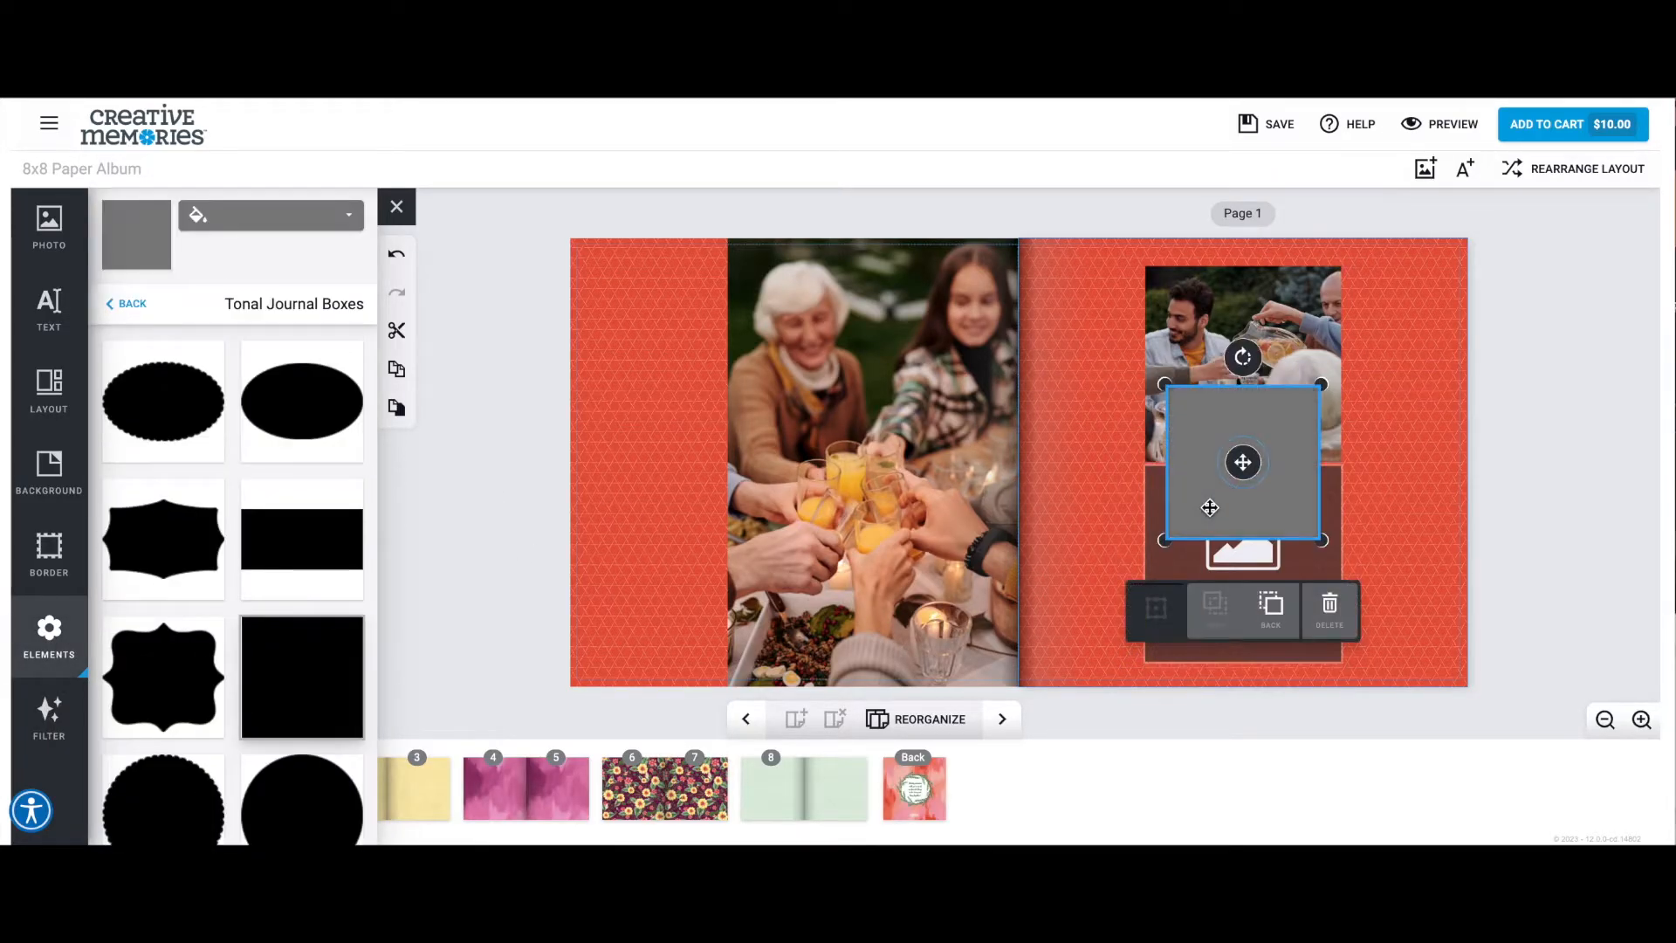
Move the square journal box over the empty lower frame on page 1 and enlarge it to cover the frame exactly.
left_click_drag(1238, 462, 1208, 551)
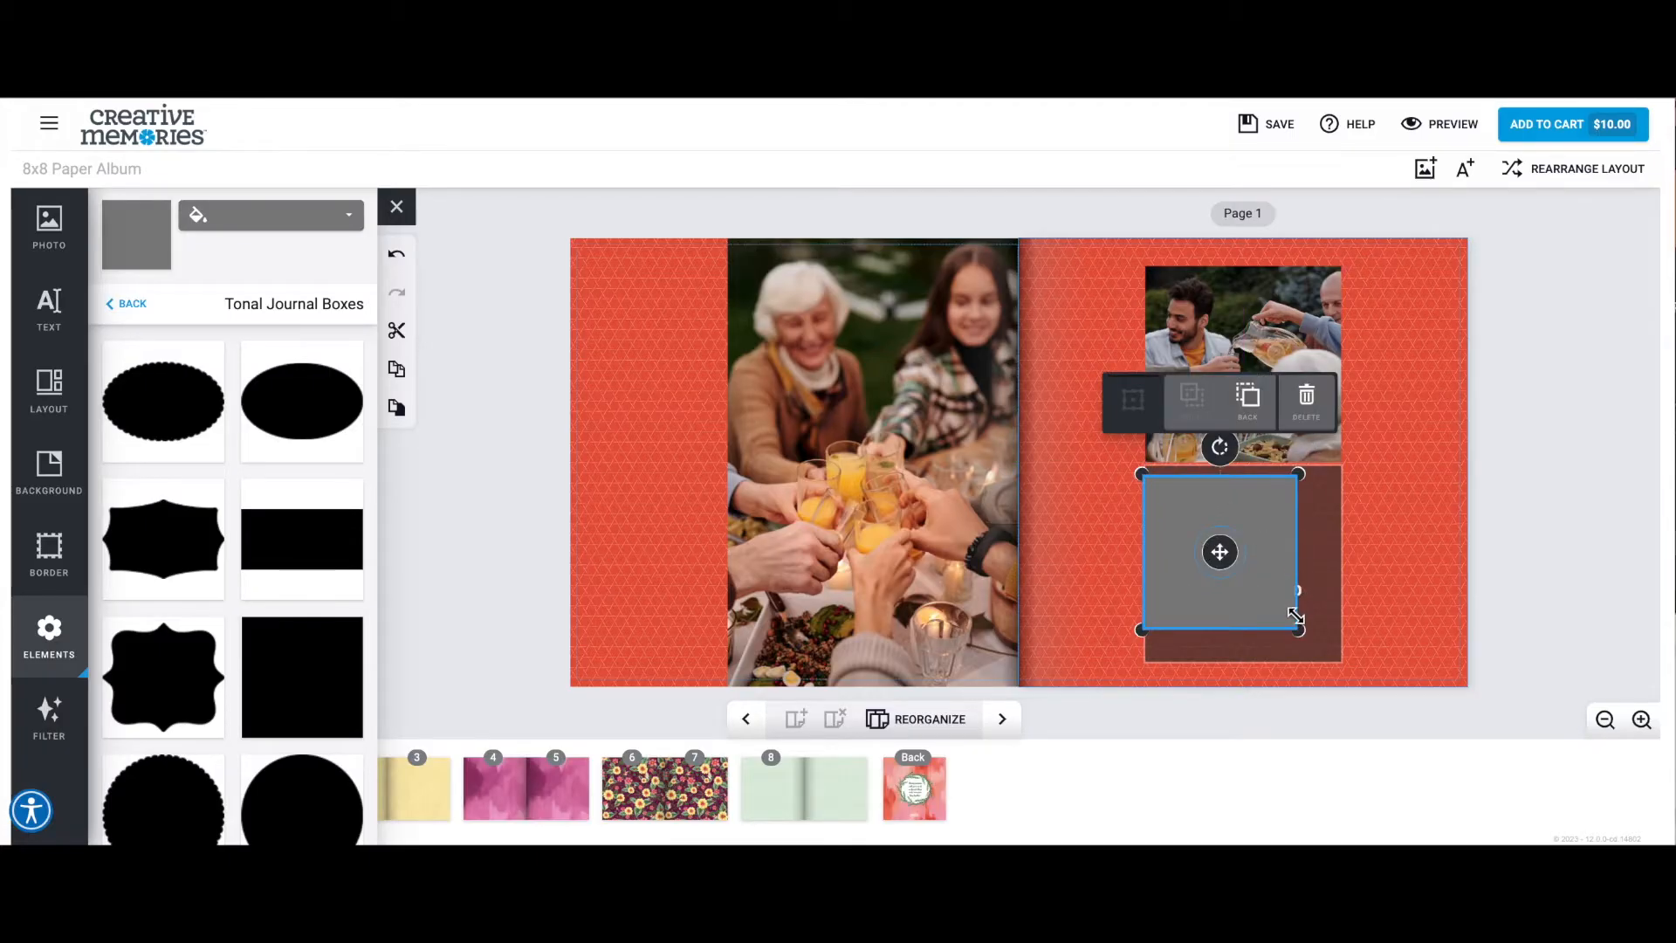
left_click_drag(1300, 628, 1368, 639)
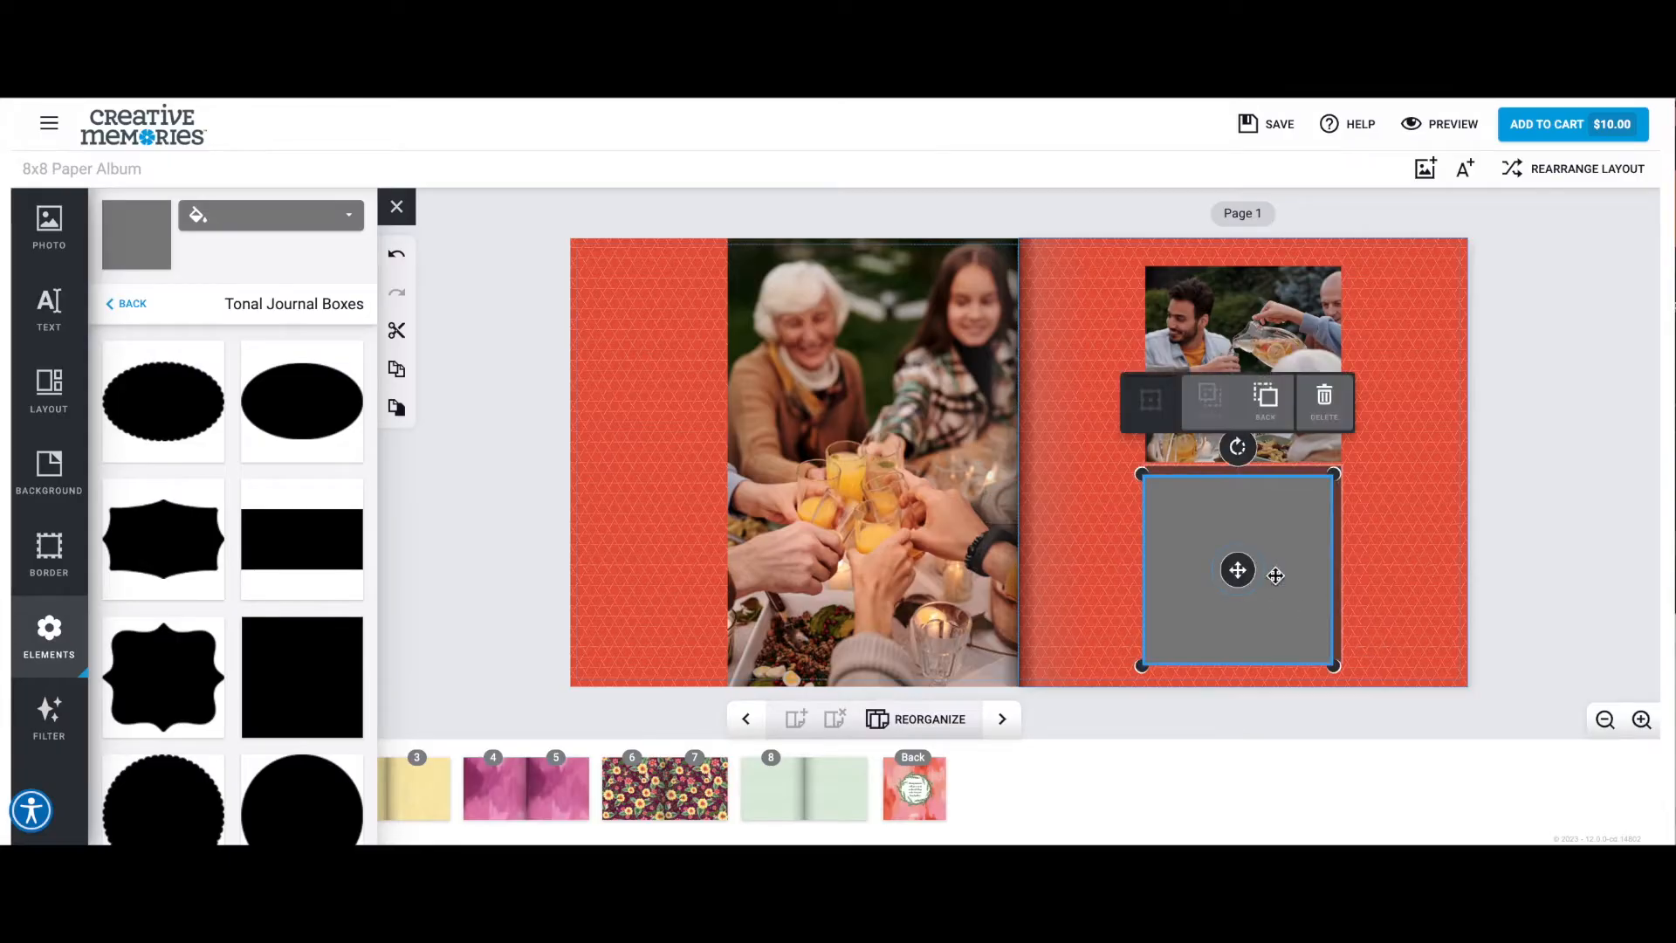
left_click(1352, 573)
left_click(1340, 572)
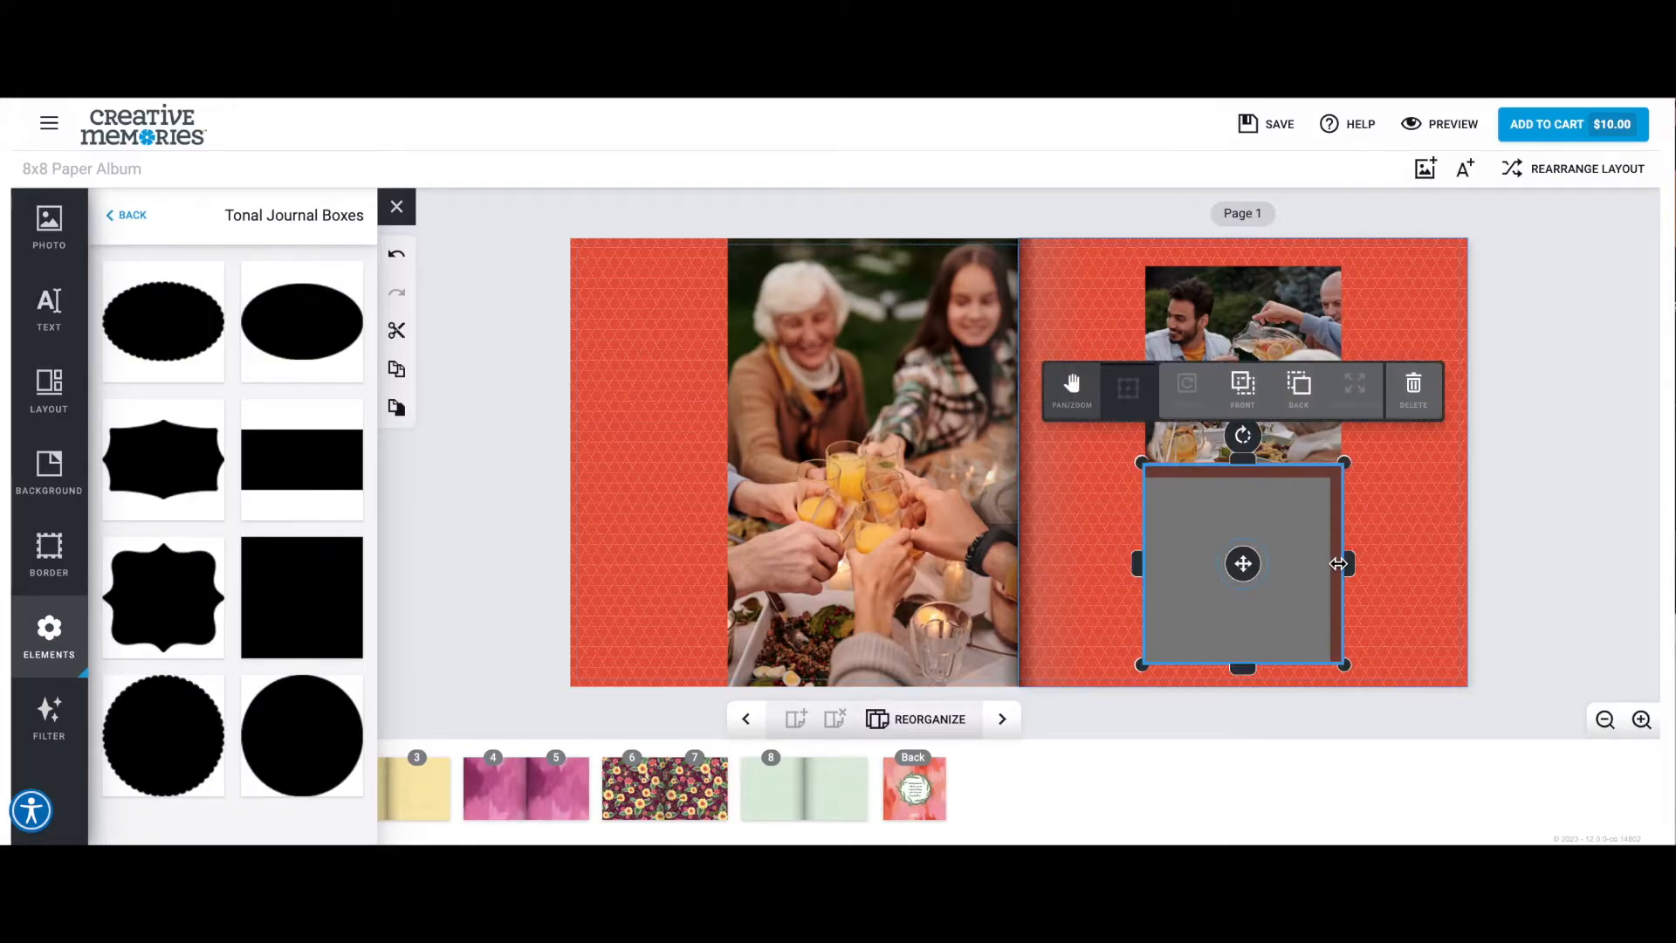
left_click(1421, 409)
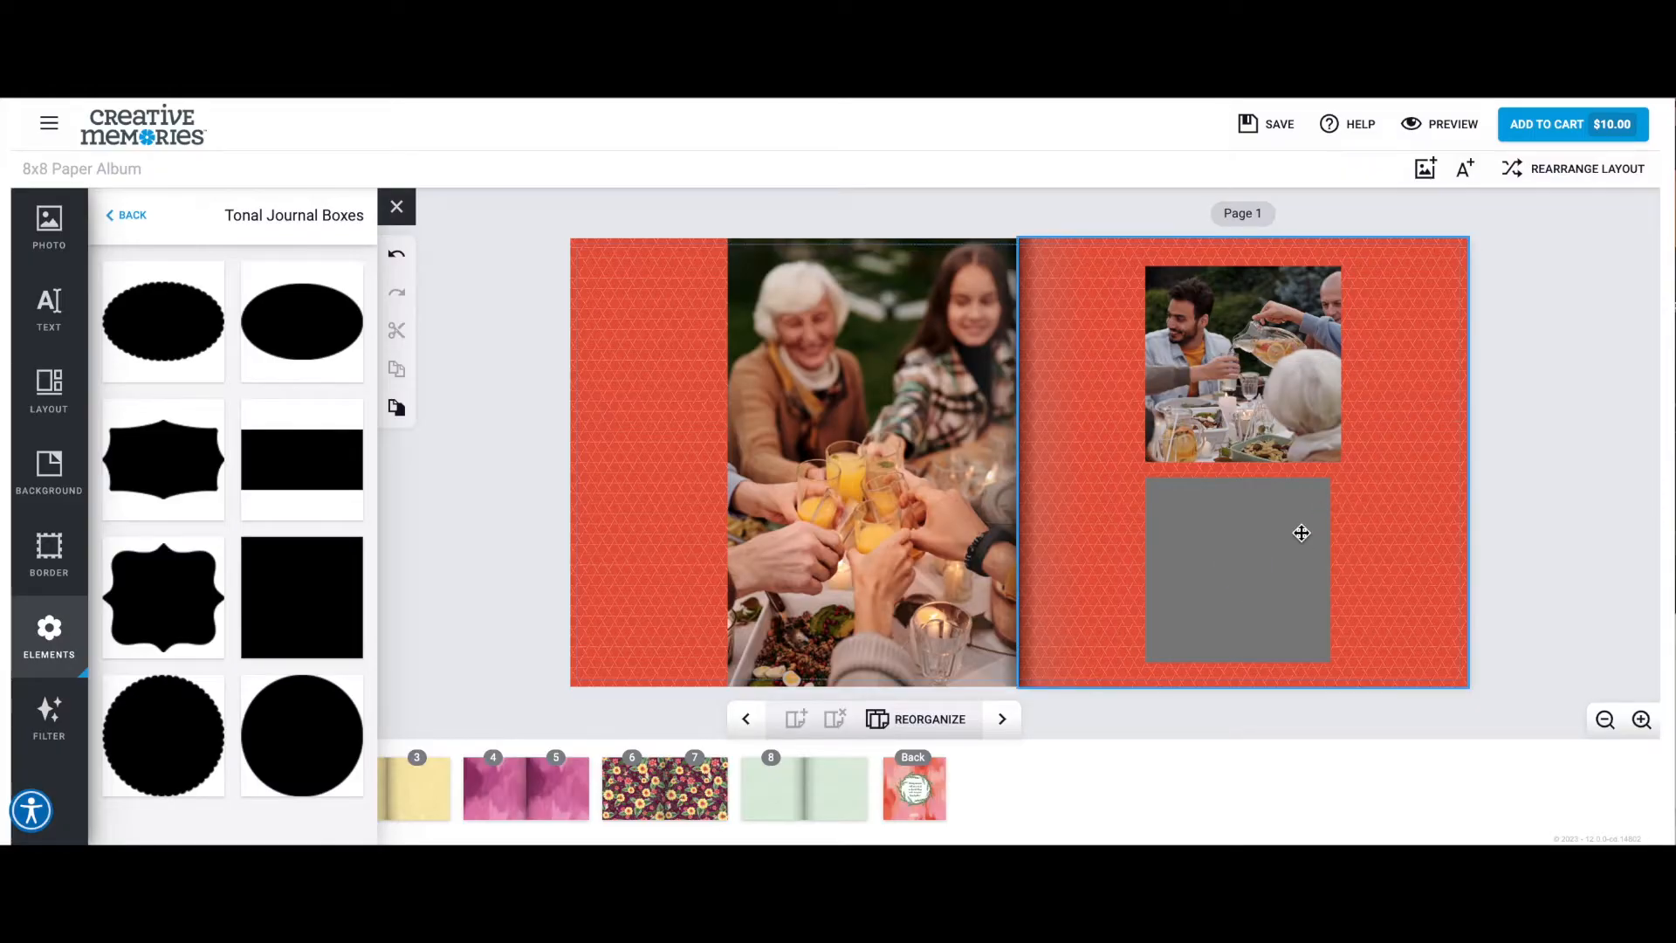
left_click(1339, 565)
left_click_drag(1336, 474, 1352, 463)
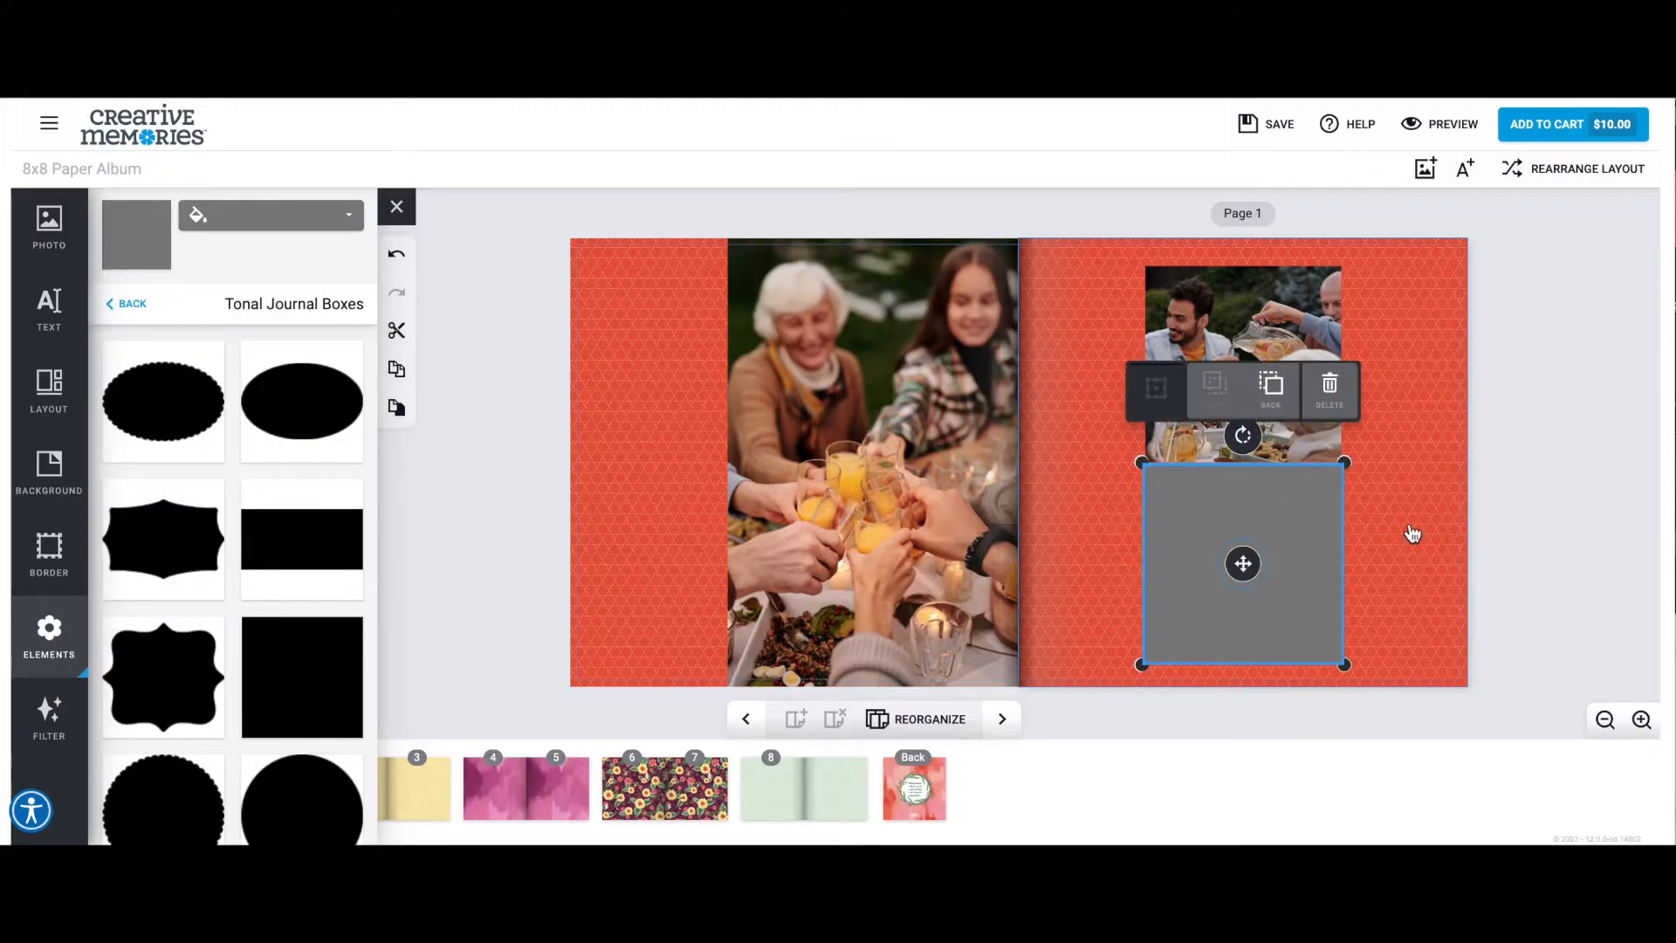
Recolor the gray square journal box on page 1 to the pale sage green from the recent colors.
left_click(1375, 534)
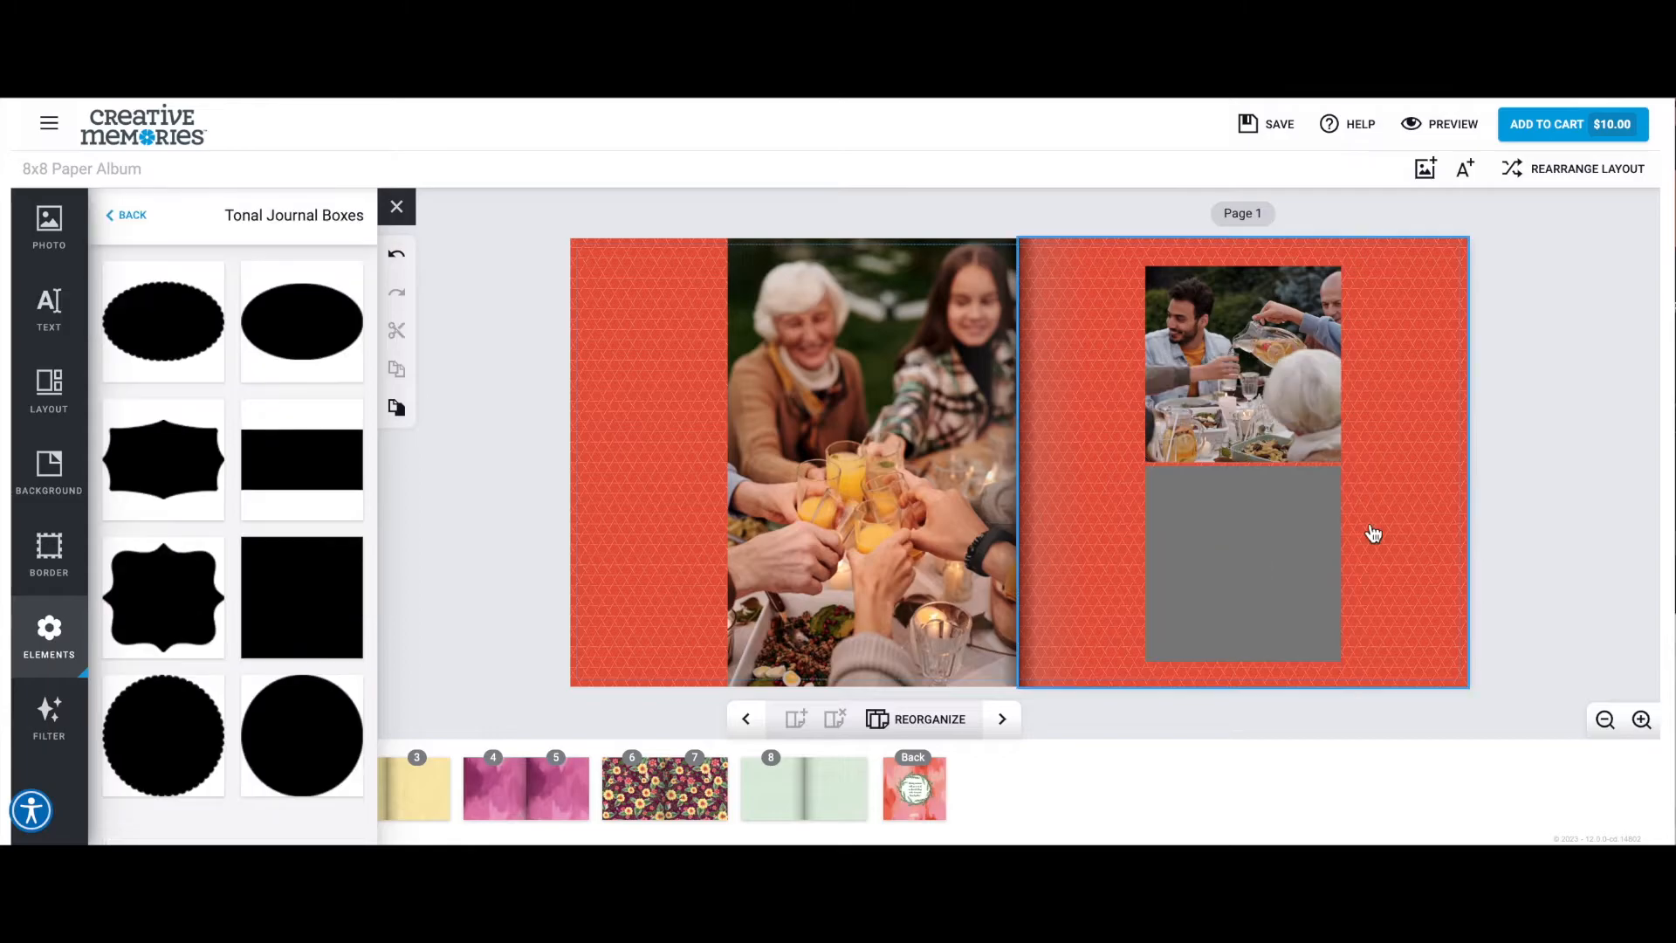
left_click(1248, 402)
mouse_move(1249, 470)
left_mouse_down()
mouse_move(1251, 443)
mouse_move(1250, 462)
left_mouse_up()
left_click(1252, 637)
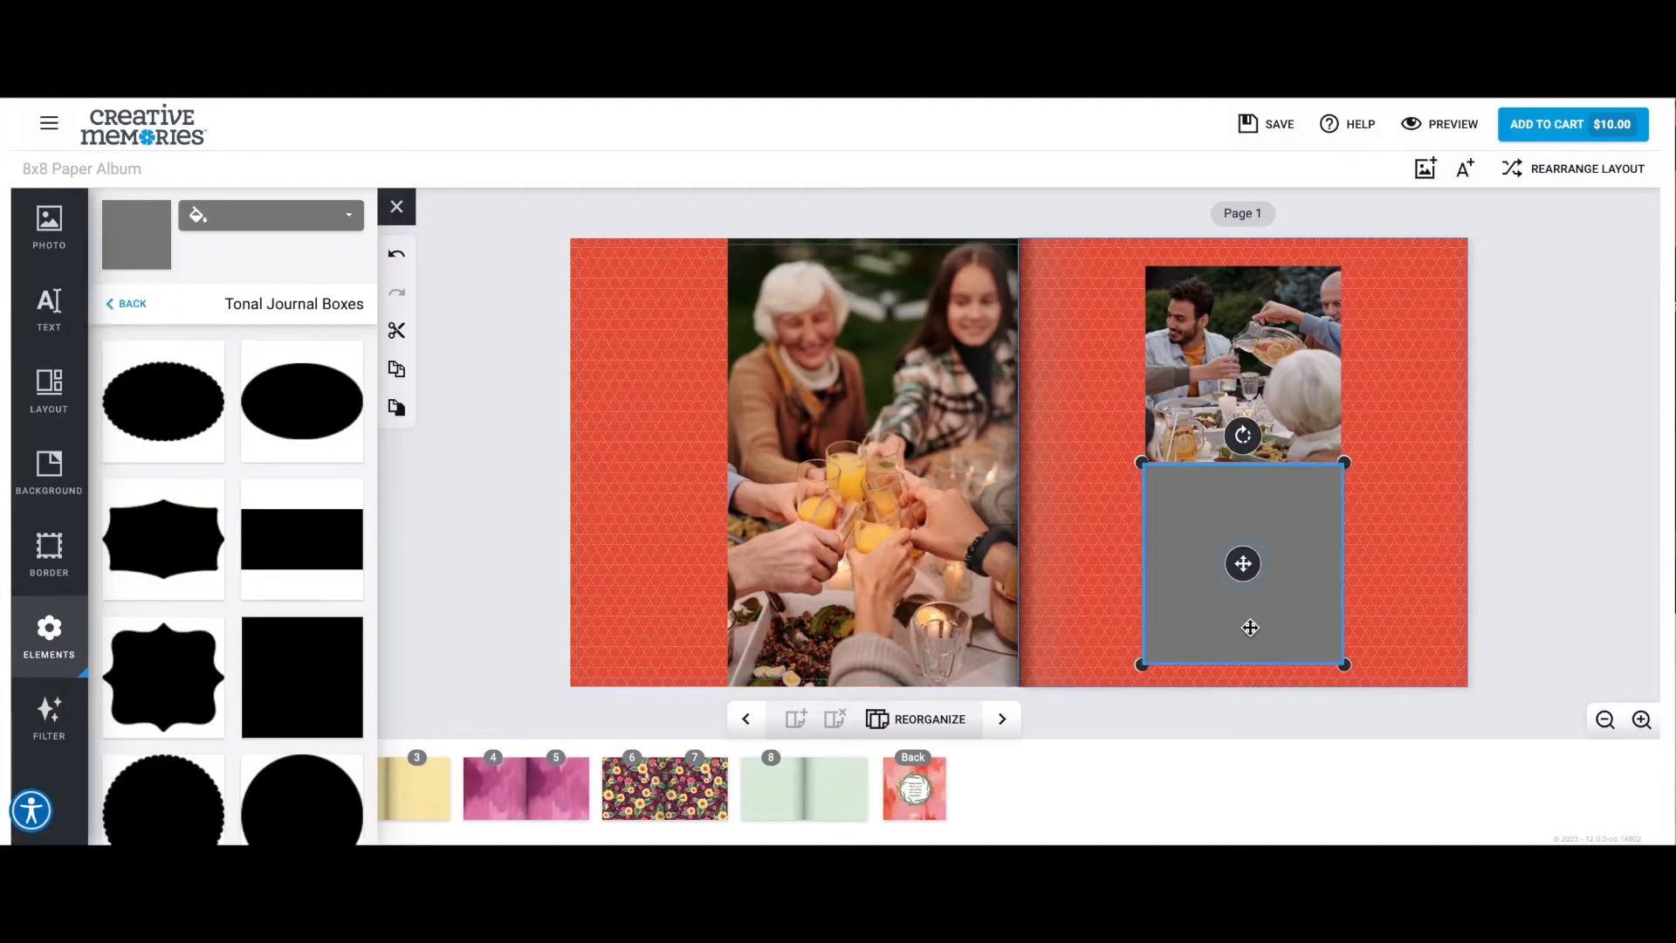
left_click(344, 224)
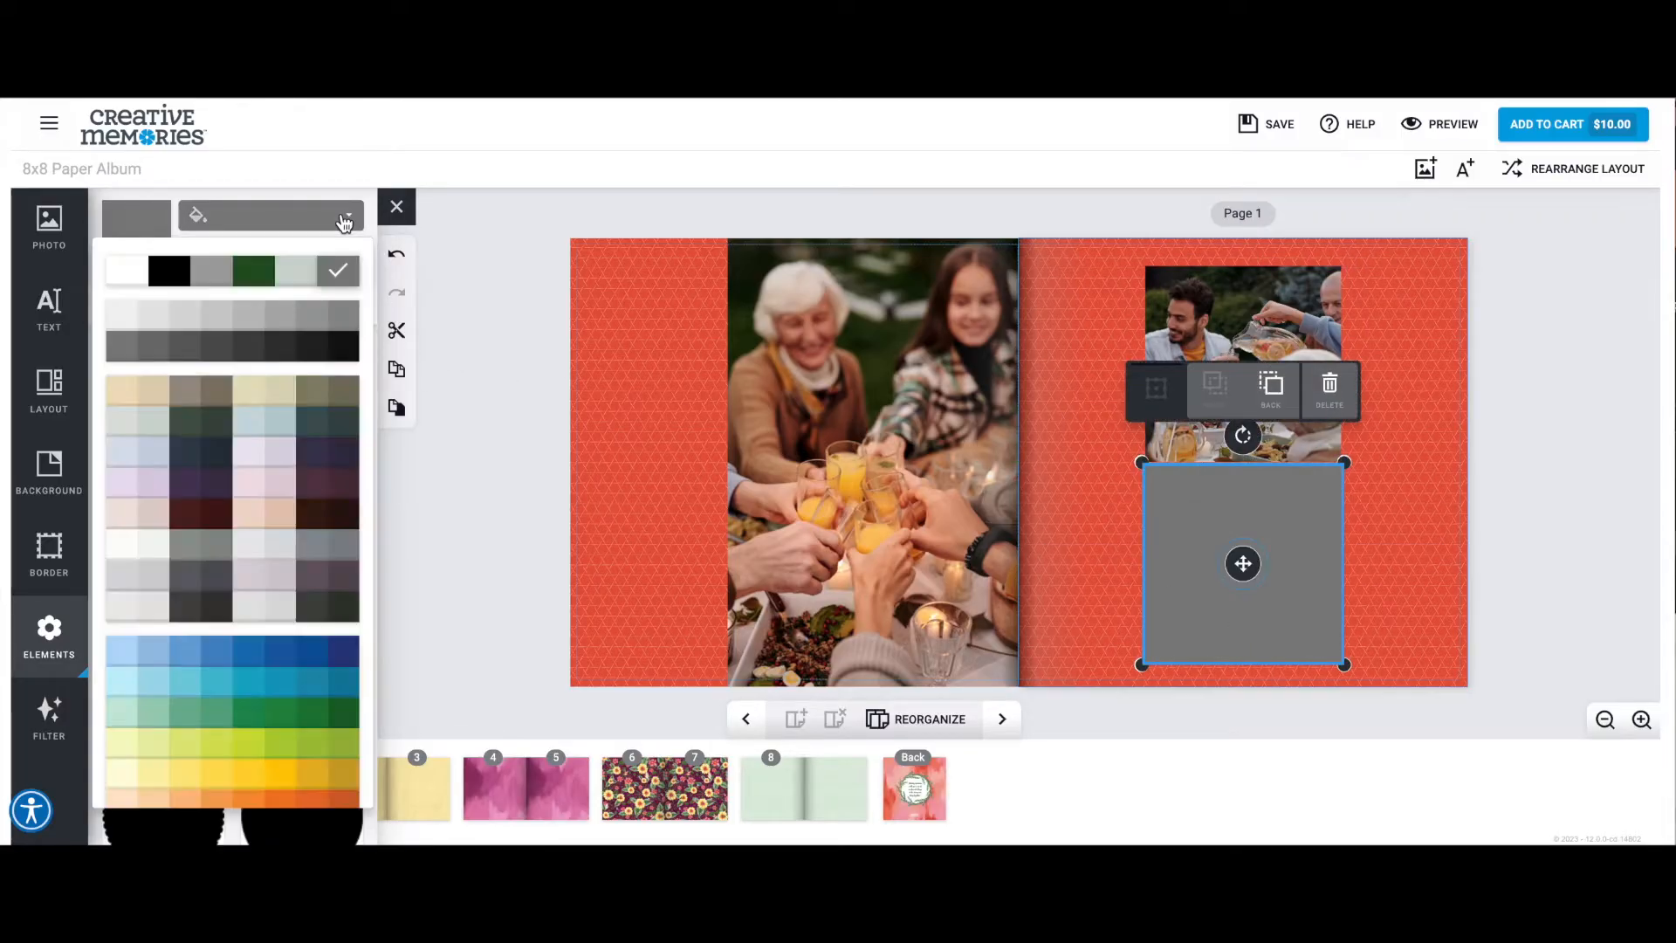
left_click(292, 277)
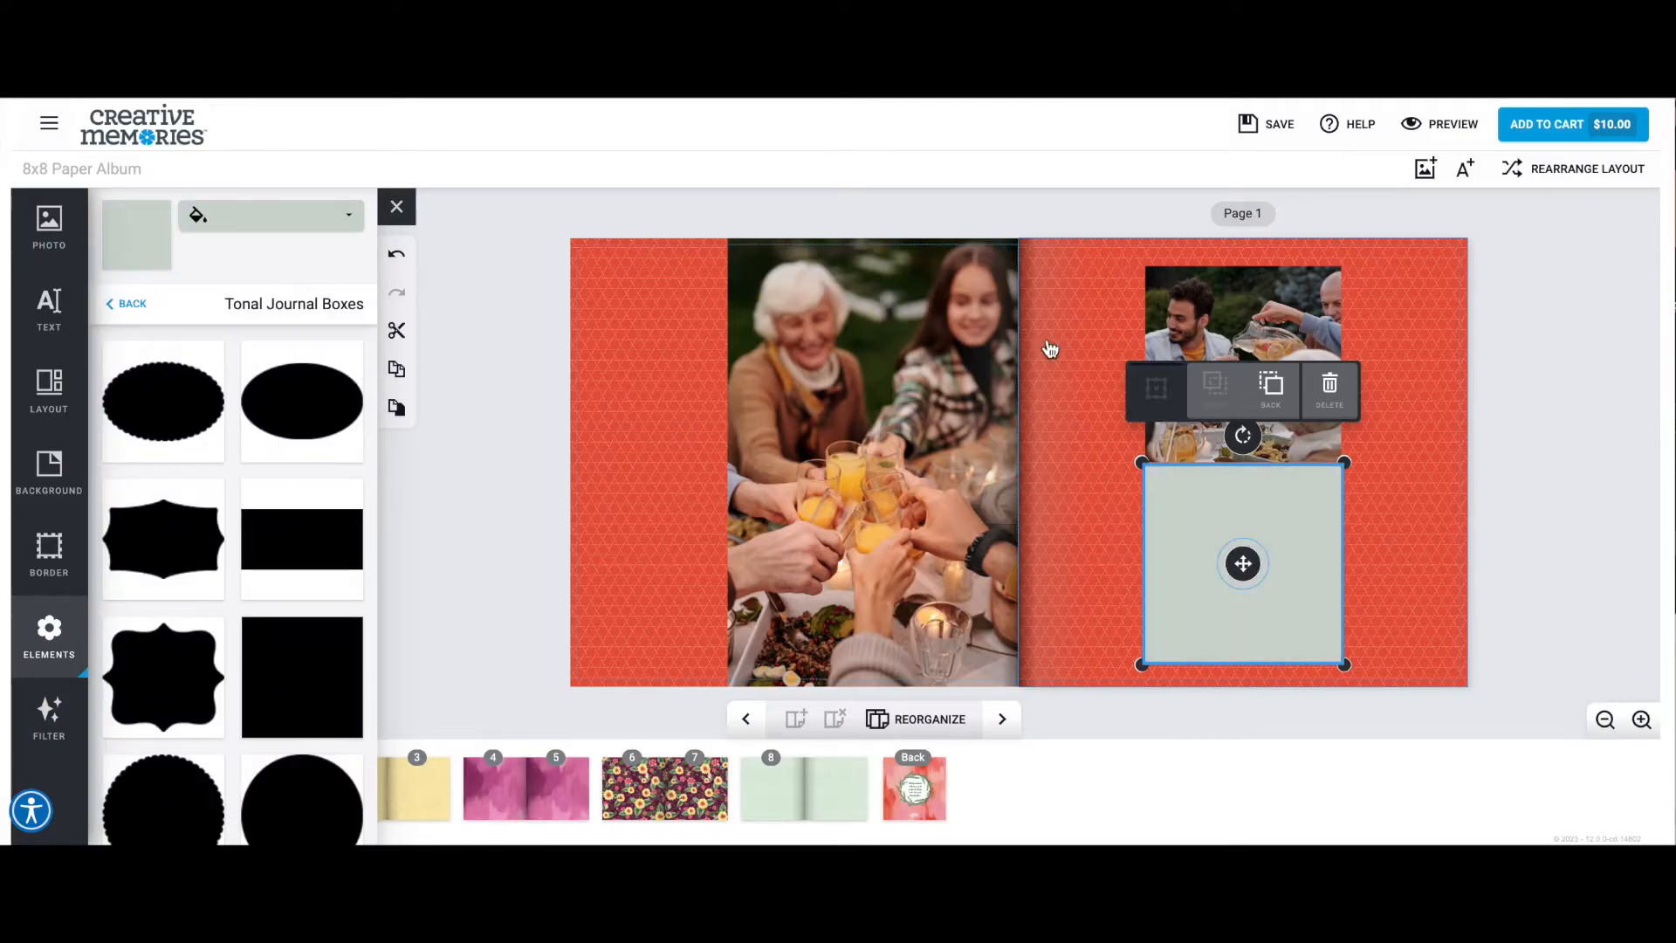
left_click(1377, 573)
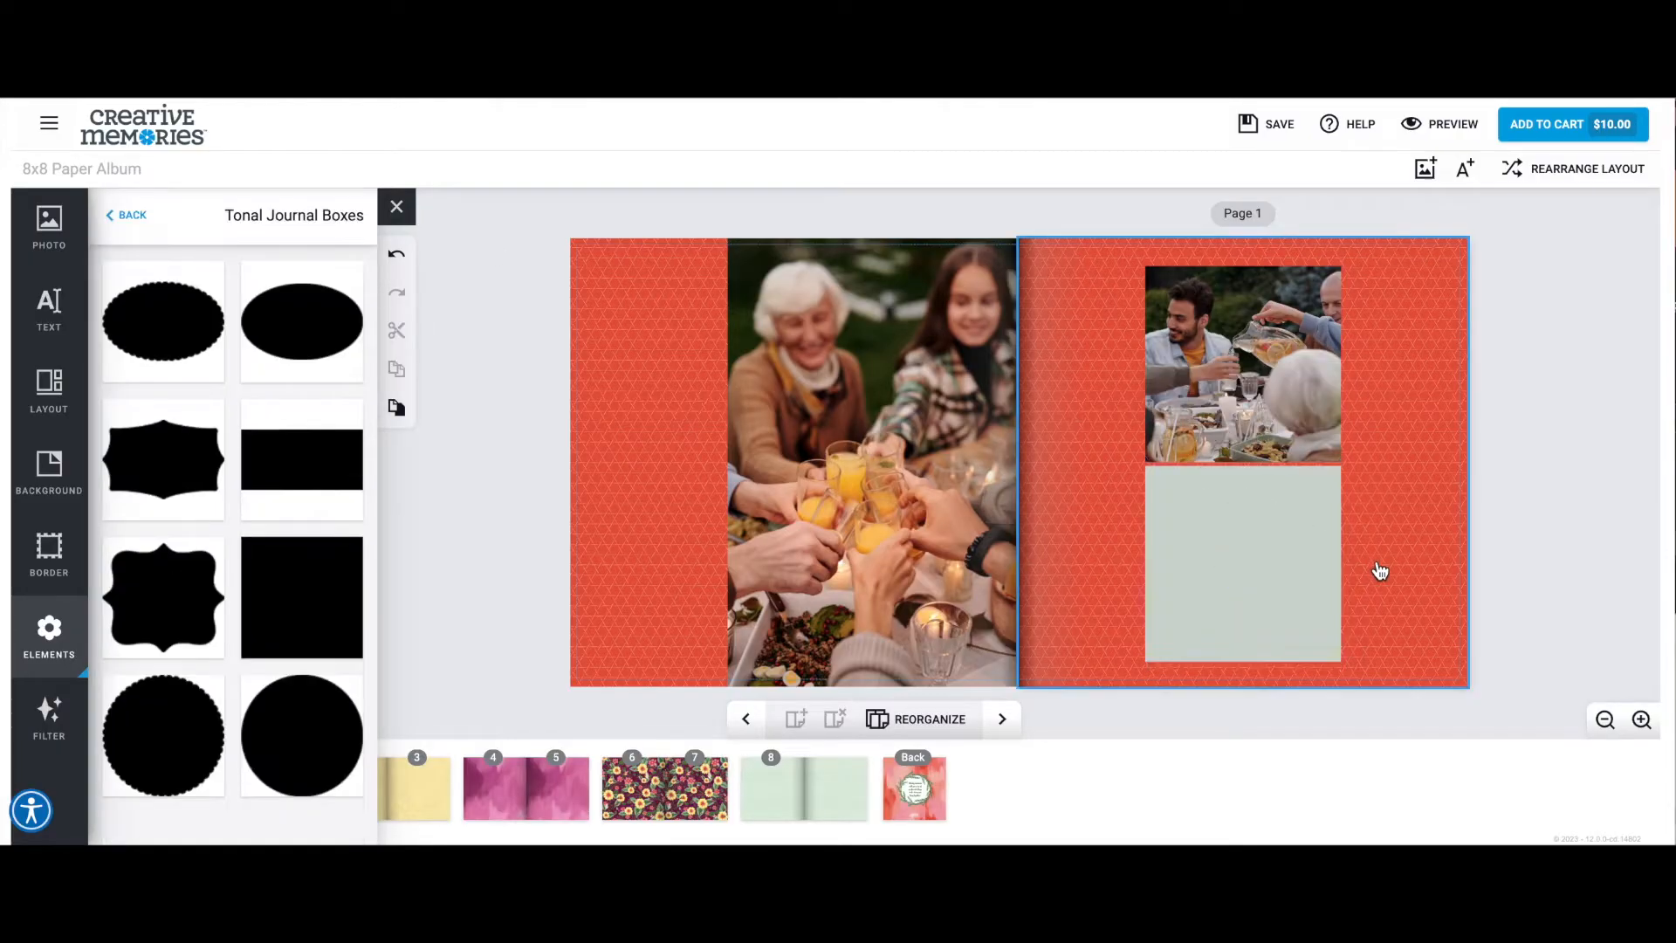
Shorten the upper photo frame on page 1 from its lower edge to leave a gap above the journal box.
left_click(1254, 576)
left_click(1262, 326)
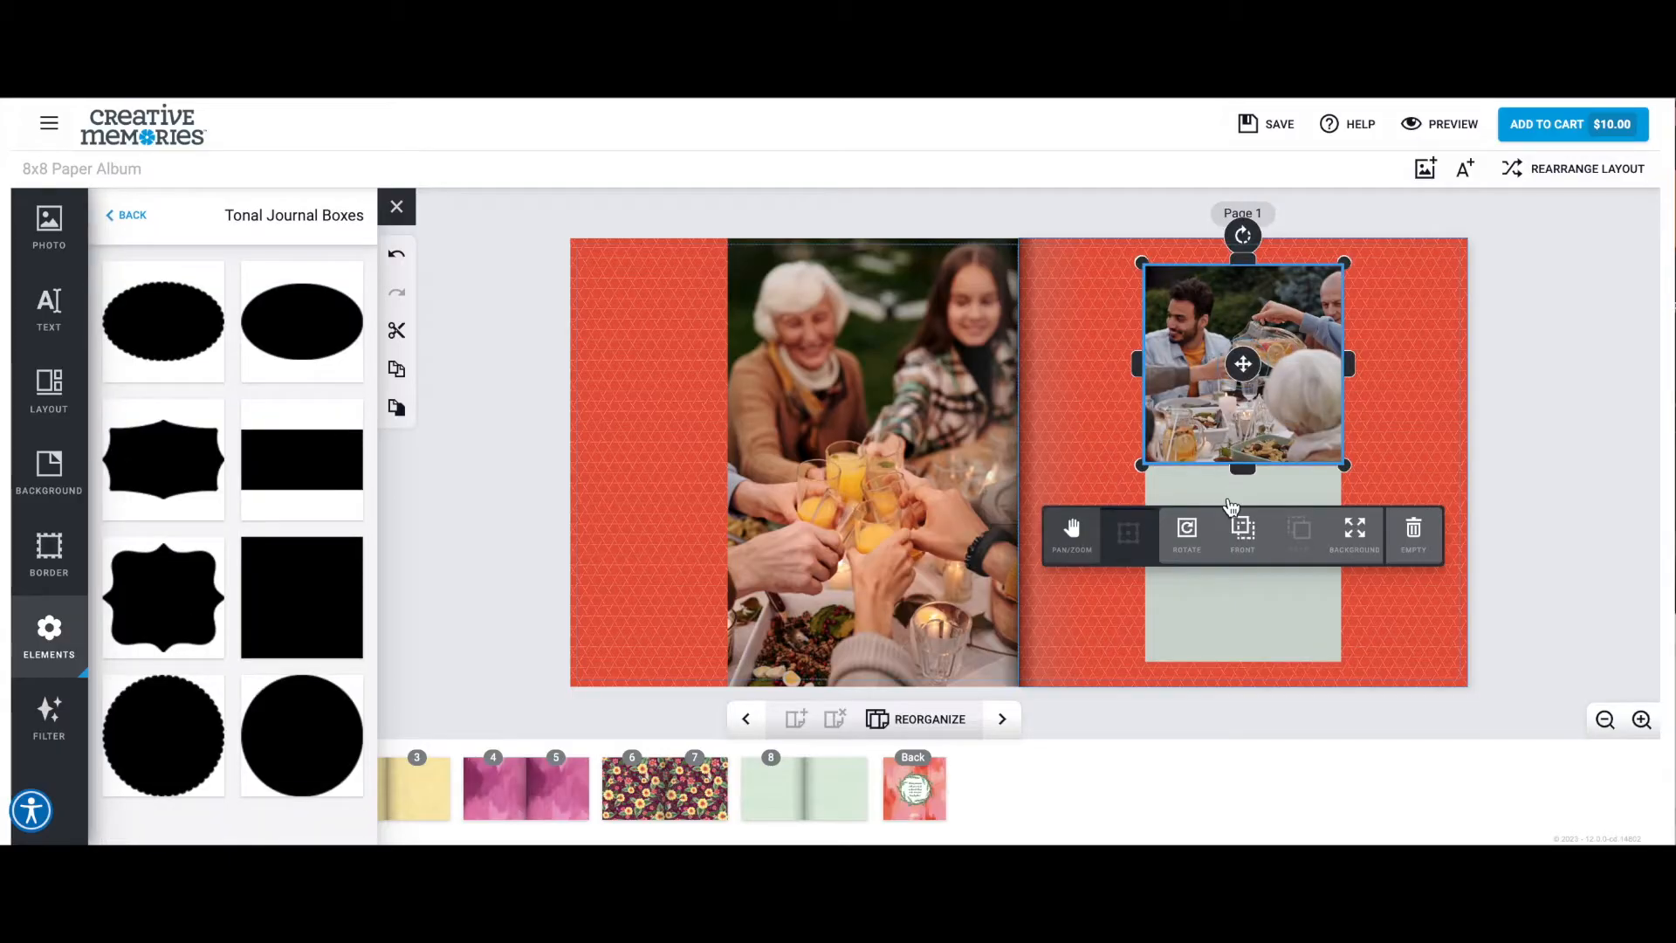
left_click_drag(1244, 453, 1246, 455)
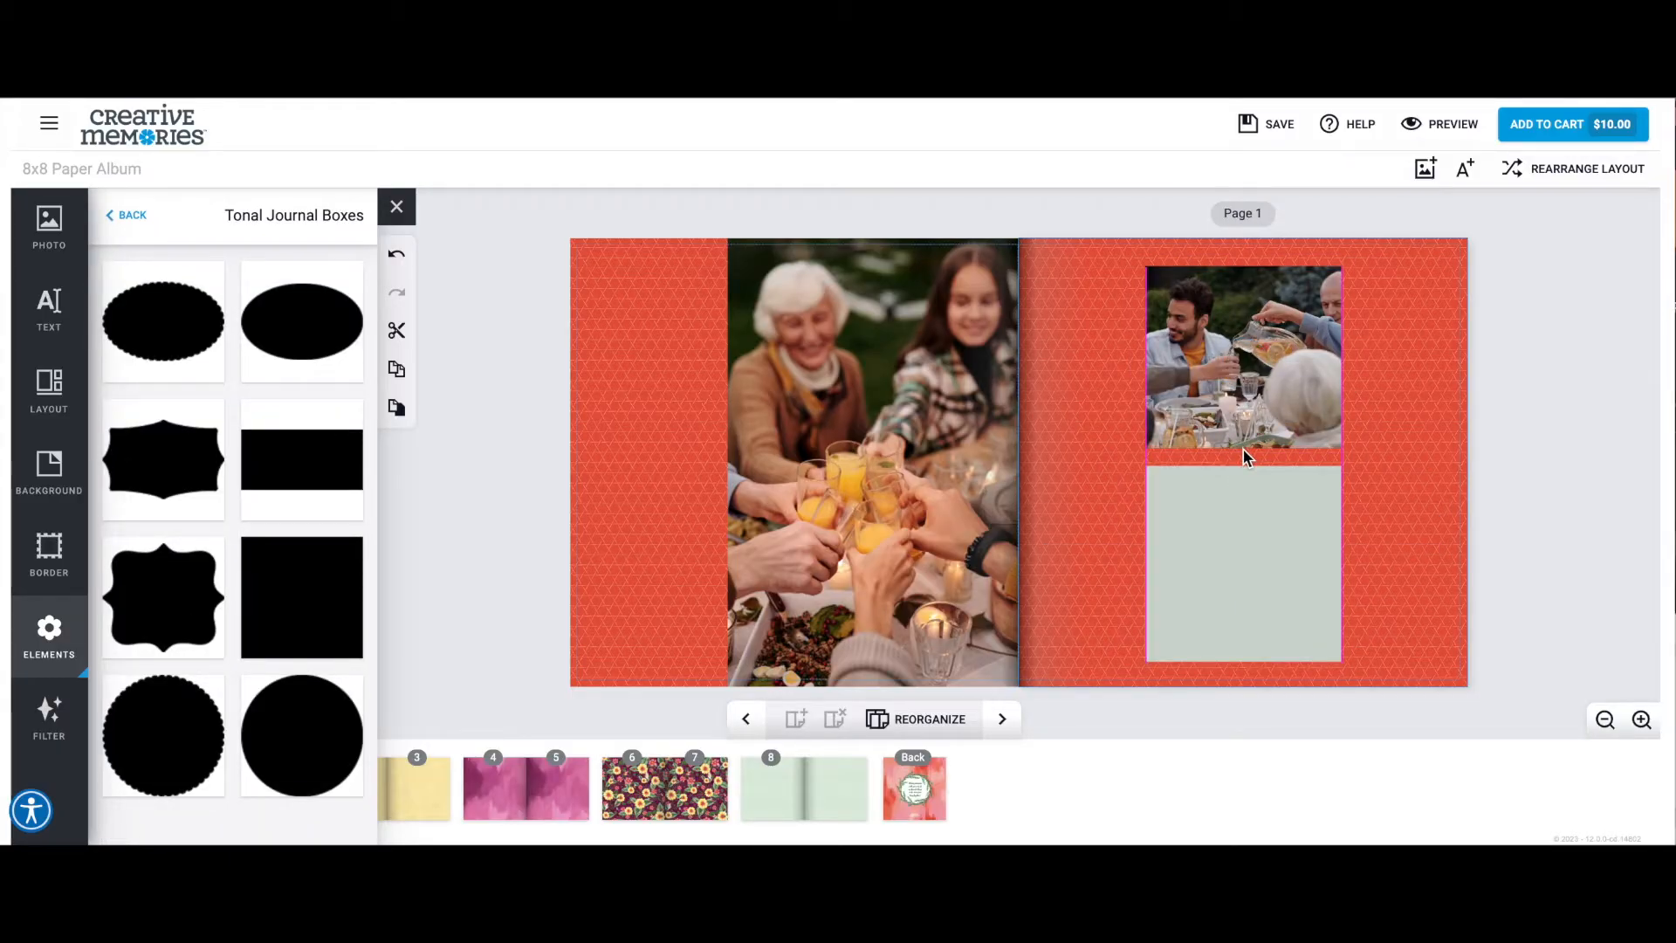
left_click(1384, 410)
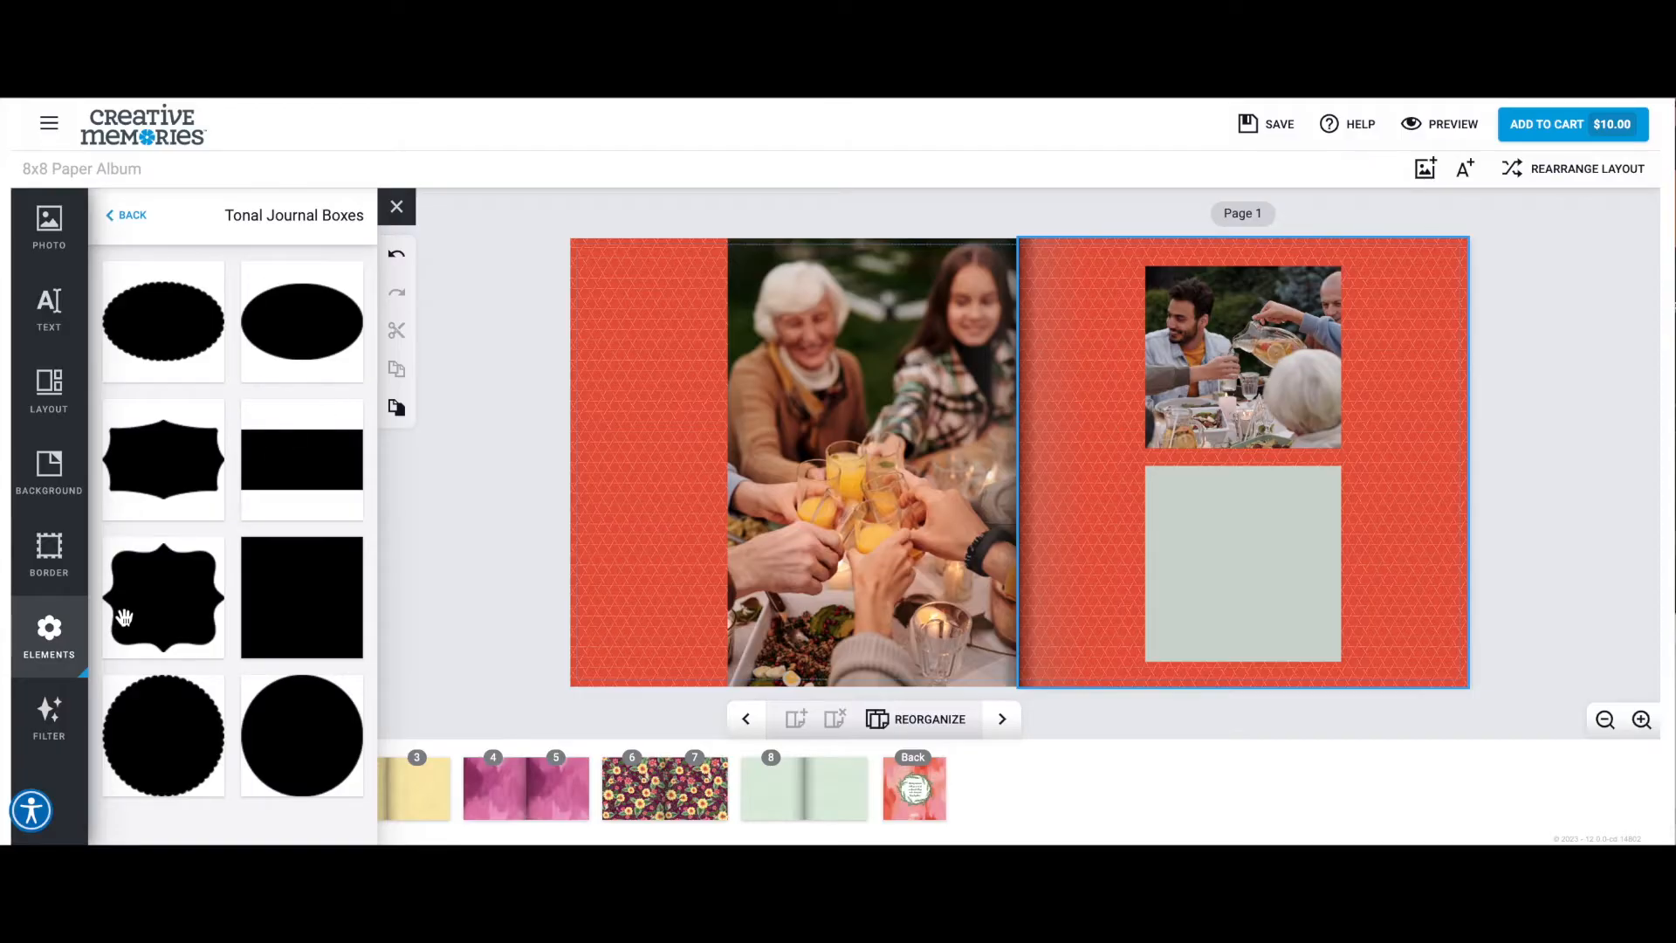
Add the coneflower bunch from the Painted Garden elements to the journal box's lower outer corner, tilted clockwise.
left_click(134, 218)
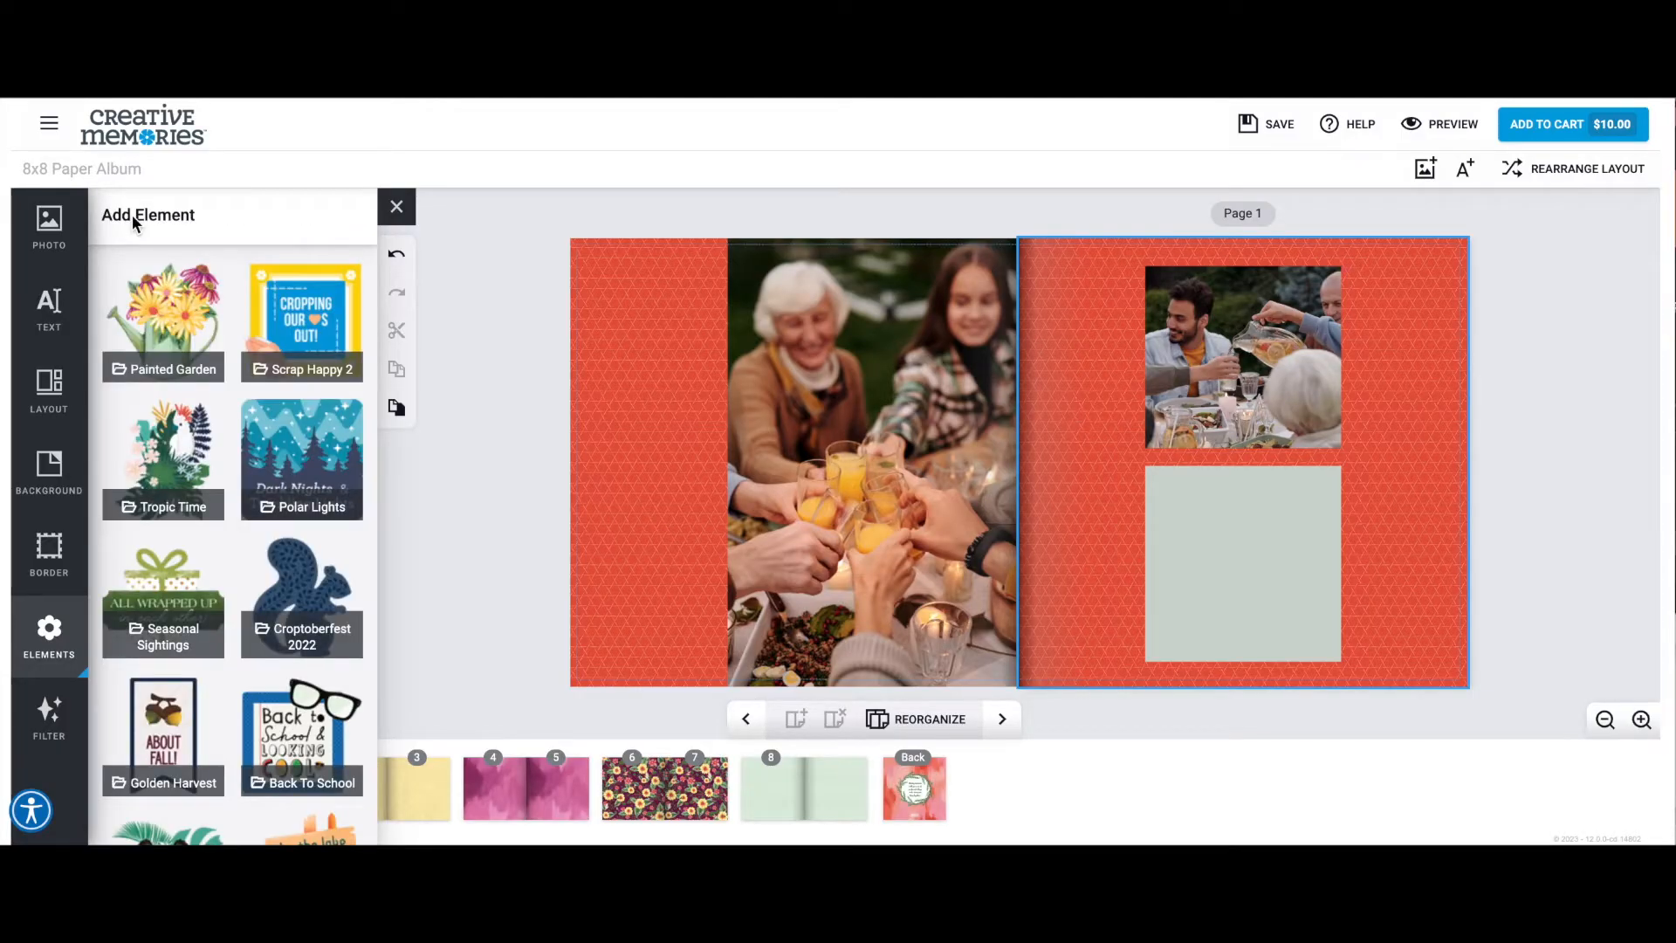
left_click(179, 301)
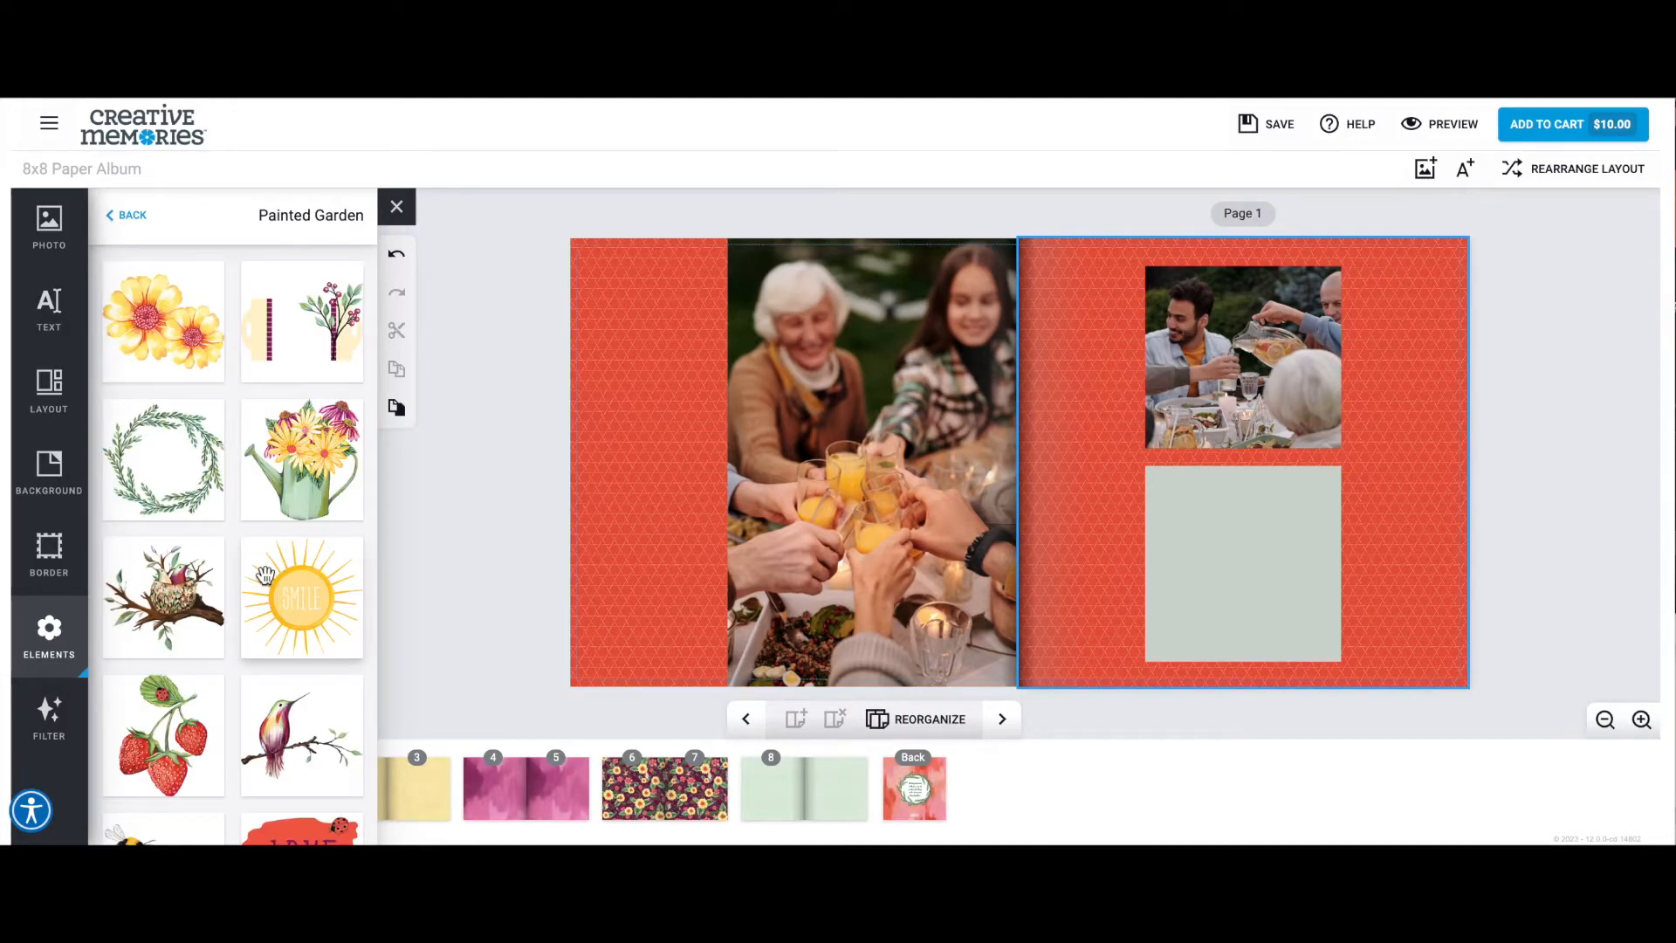
scroll(174, 507, "down", 2)
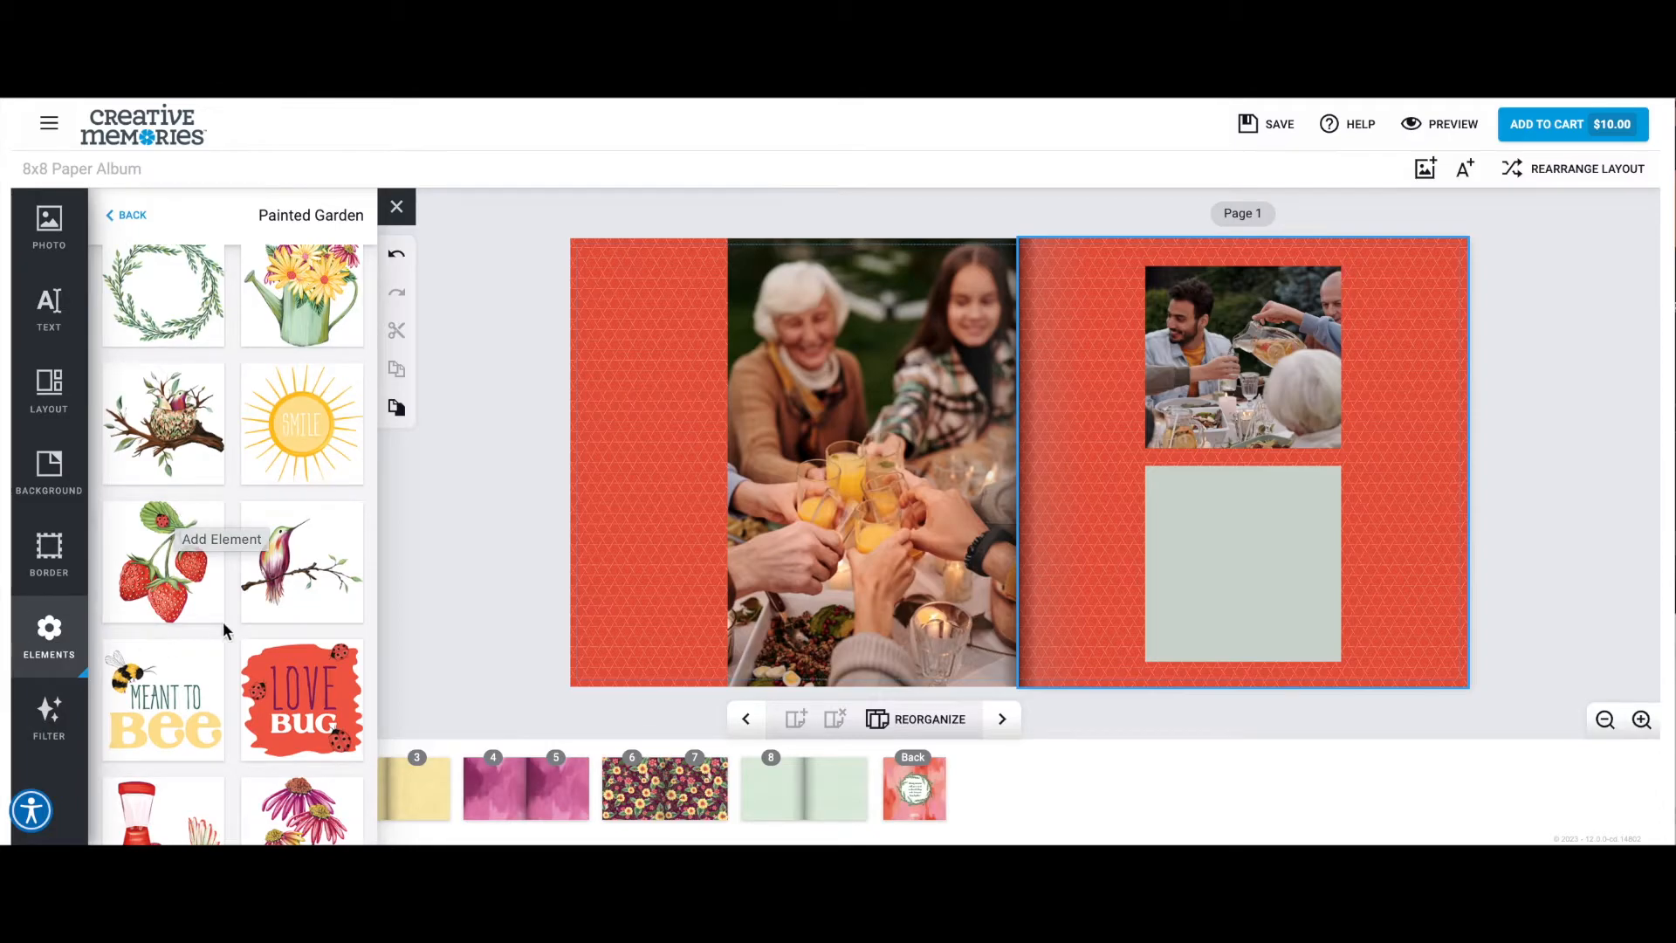
scroll(210, 622, "down", 3)
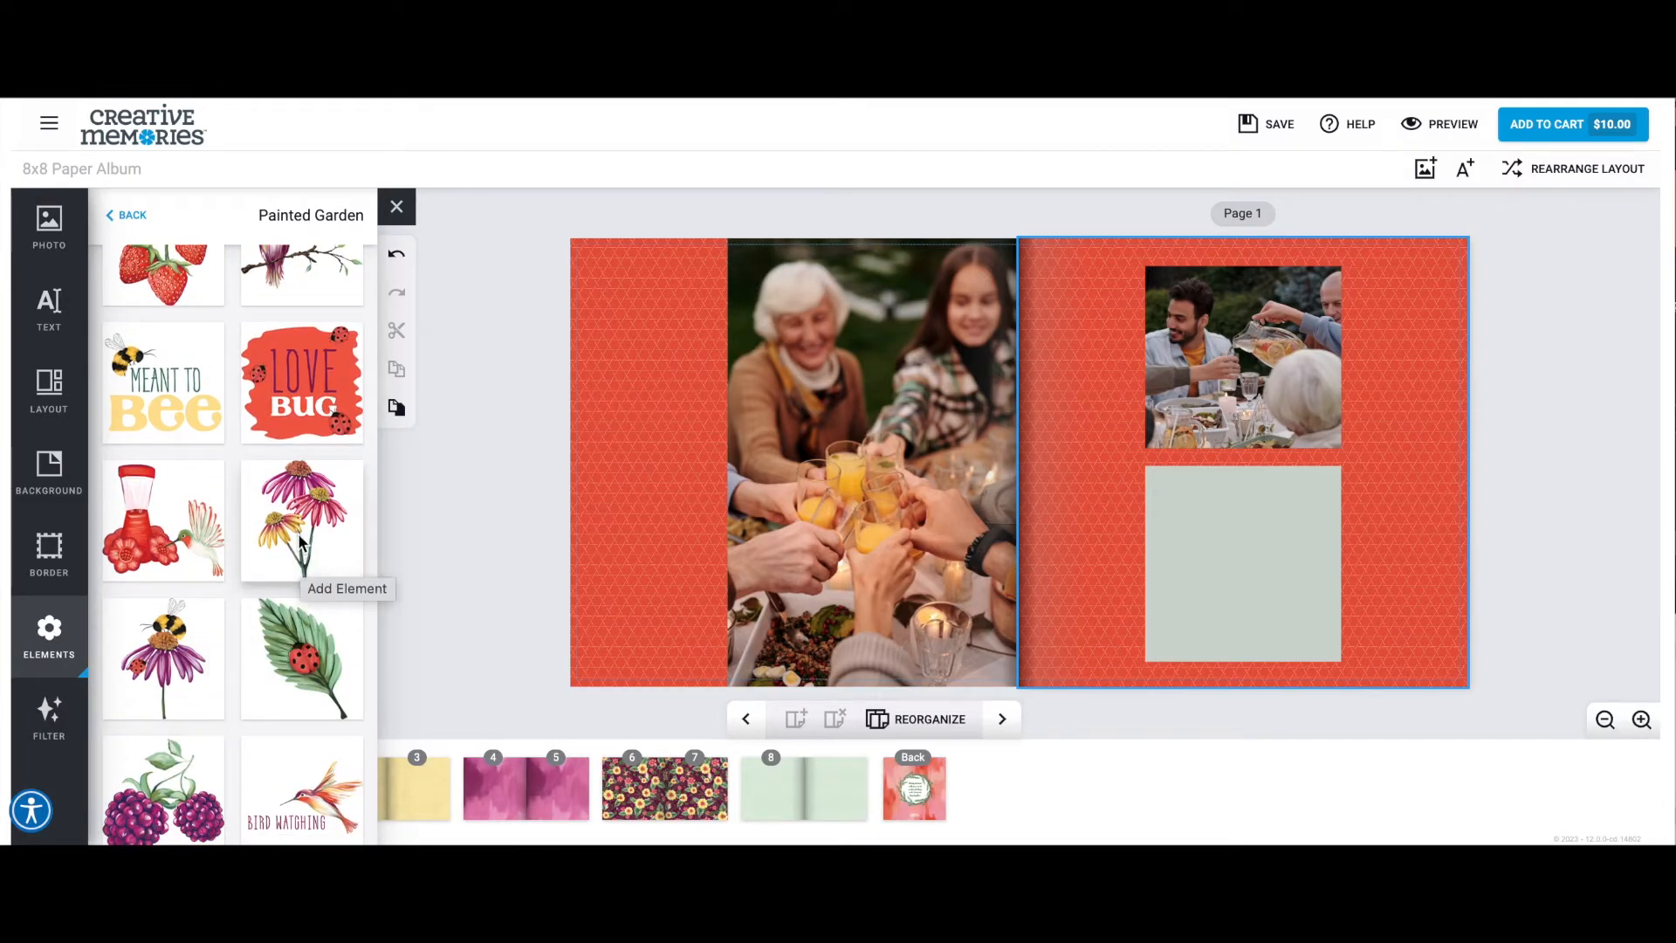
left_click_drag(296, 529, 1338, 580)
left_click_drag(1287, 515, 1384, 539)
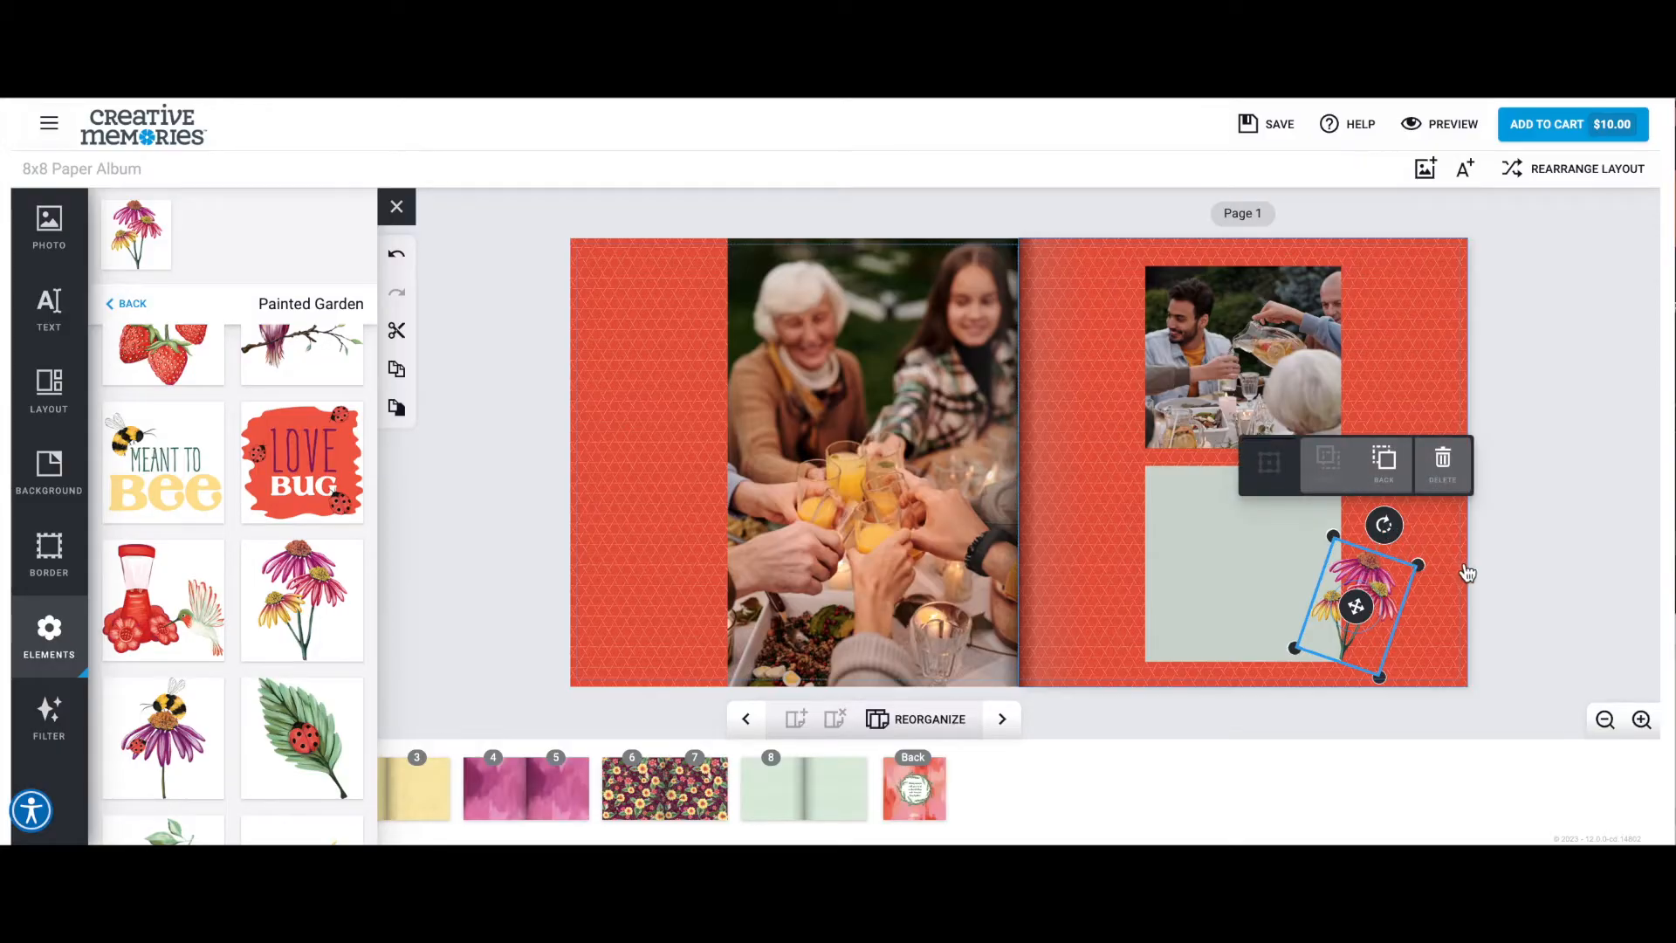
left_click(1502, 596)
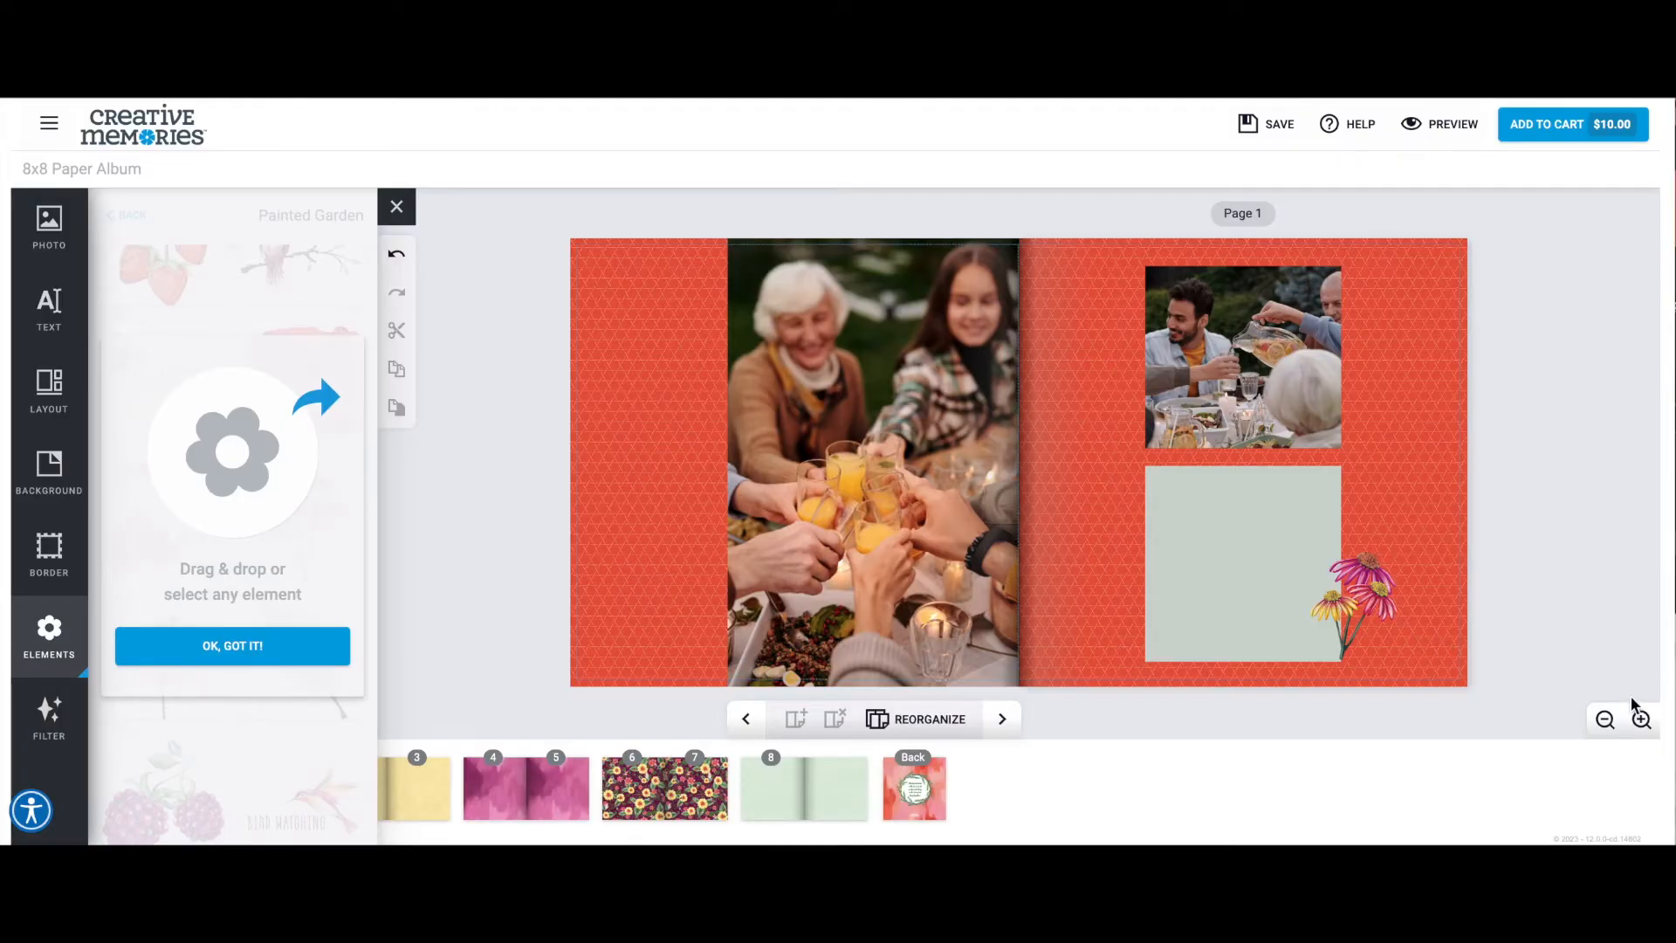
Nudge the coneflower bunch slightly so its stems meet the lower corner of the journal box.
left_click(1641, 718)
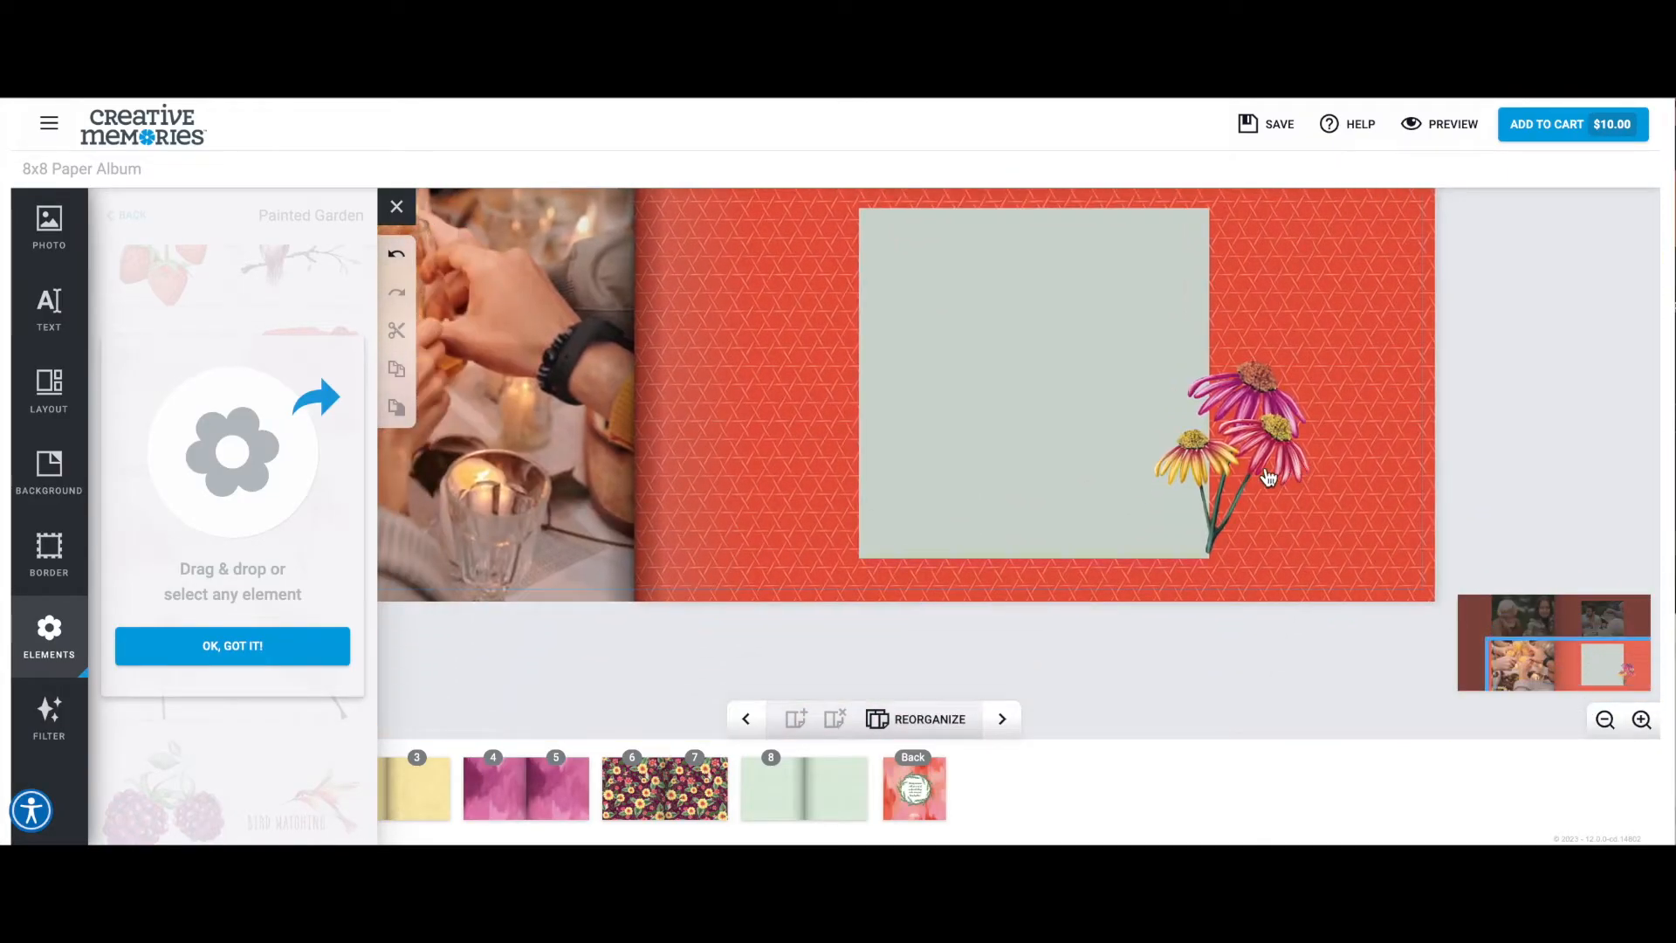
left_click(1268, 477)
left_click(1156, 643)
left_click_drag(1237, 464, 1236, 470)
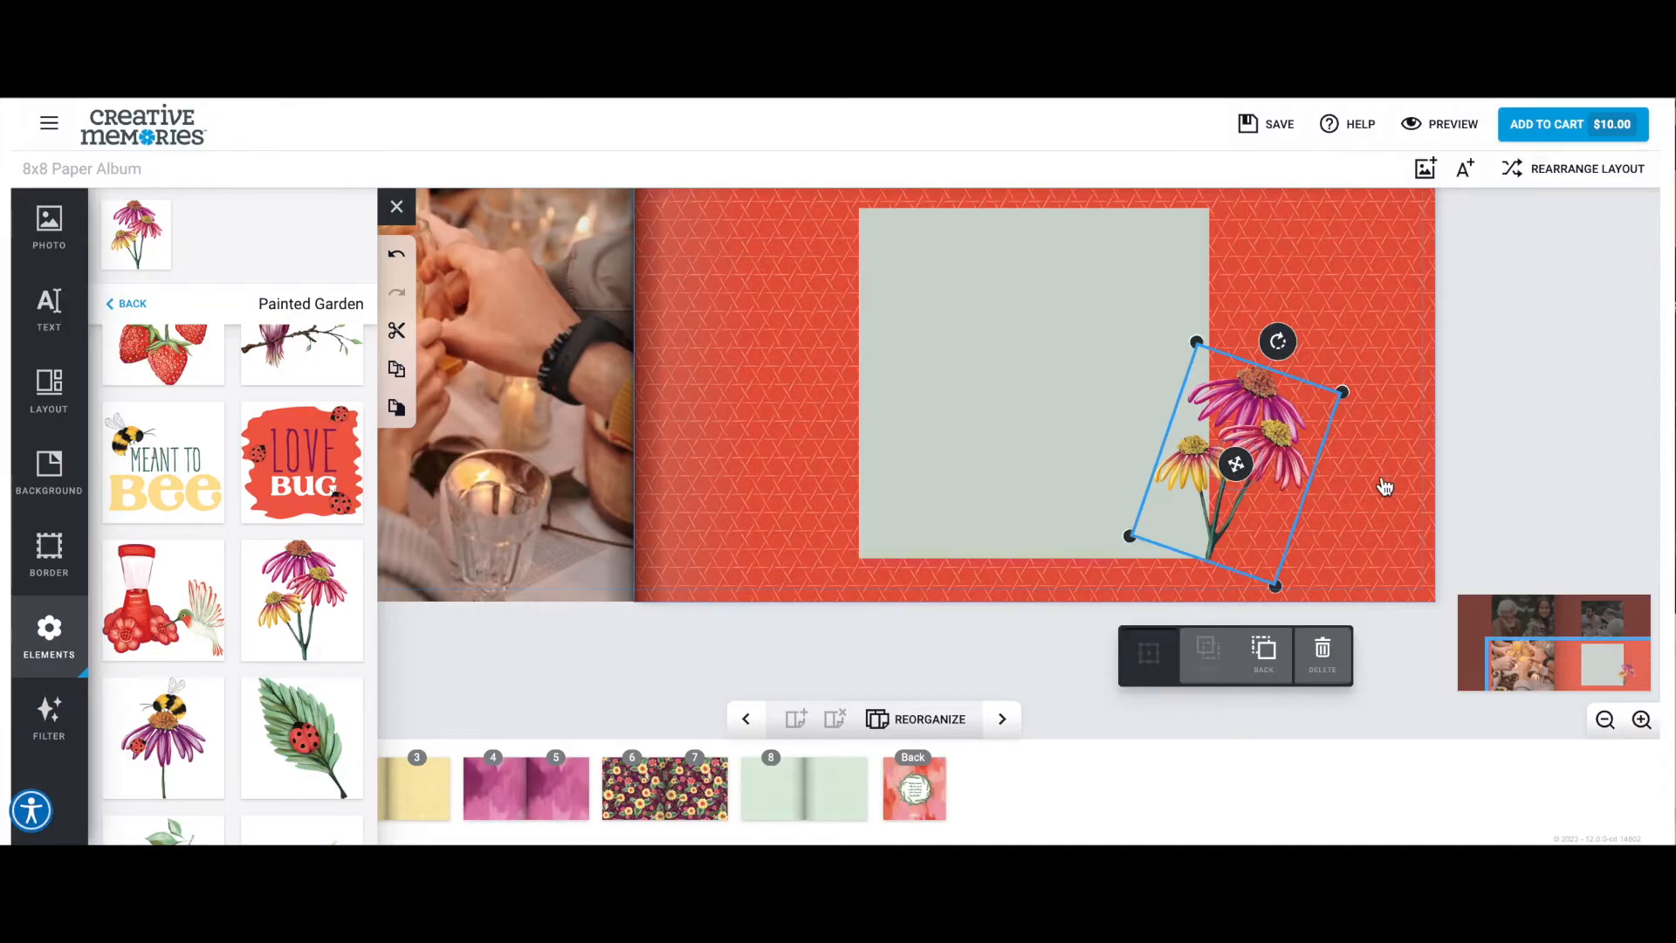
left_click(1385, 486)
Add an empty text box near the top of the journal box and narrow it to fit inside the box's width.
left_click(53, 319)
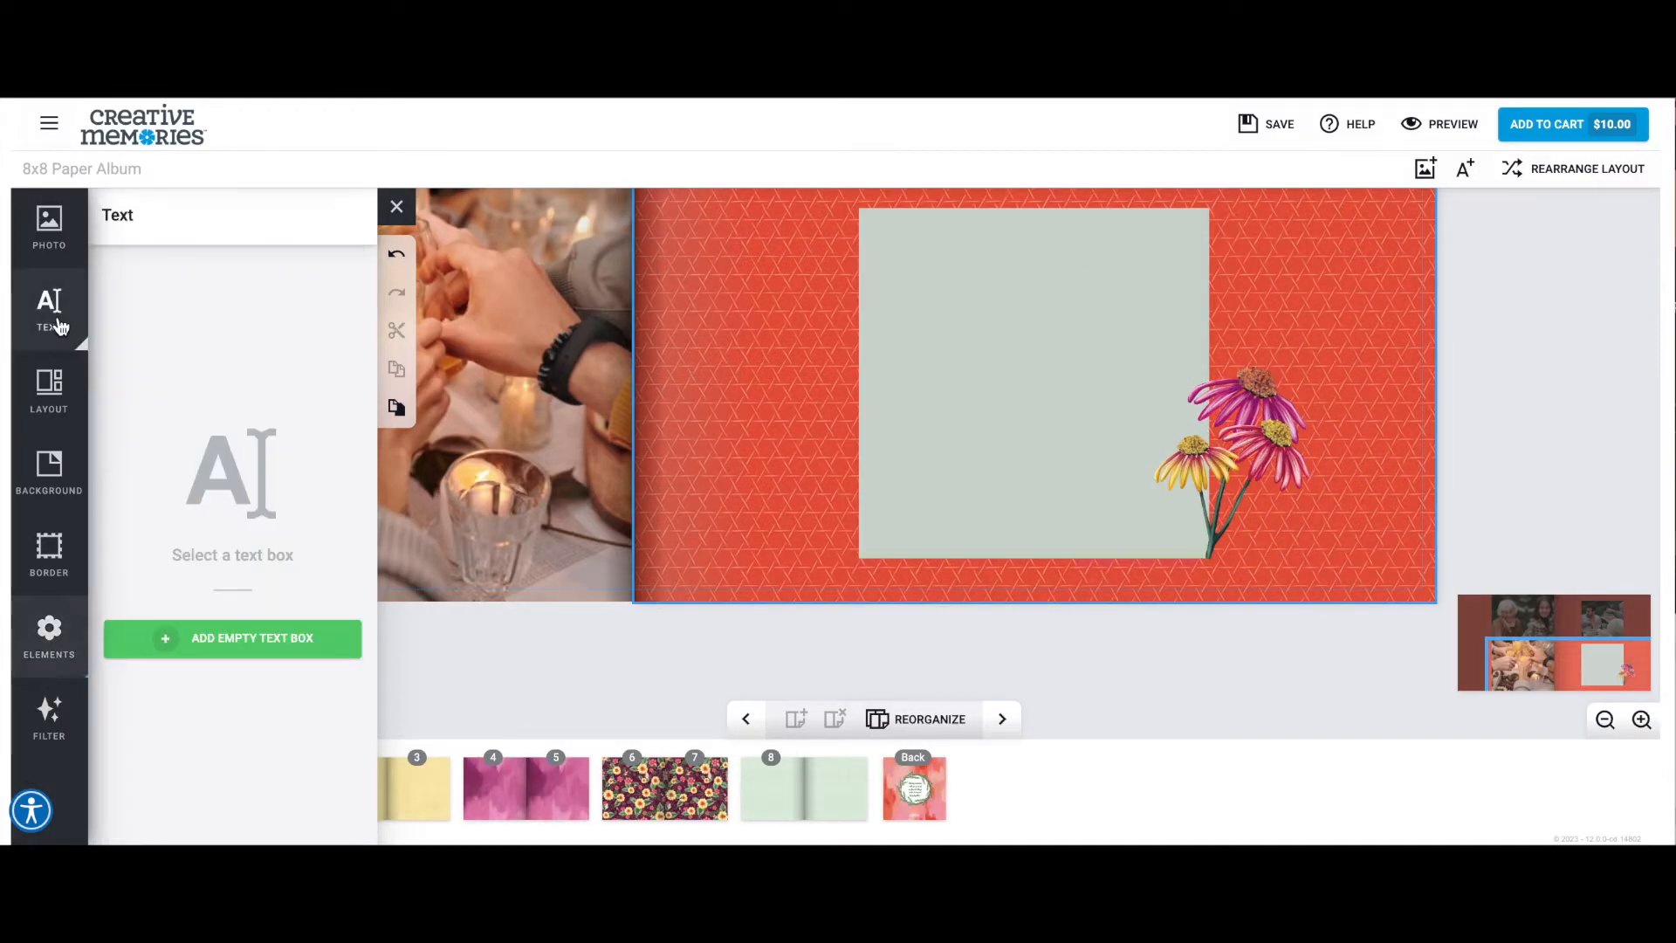
left_click(262, 642)
left_click_drag(1037, 285, 1036, 271)
left_click_drag(765, 268, 876, 269)
left_click_drag(1305, 265, 1188, 266)
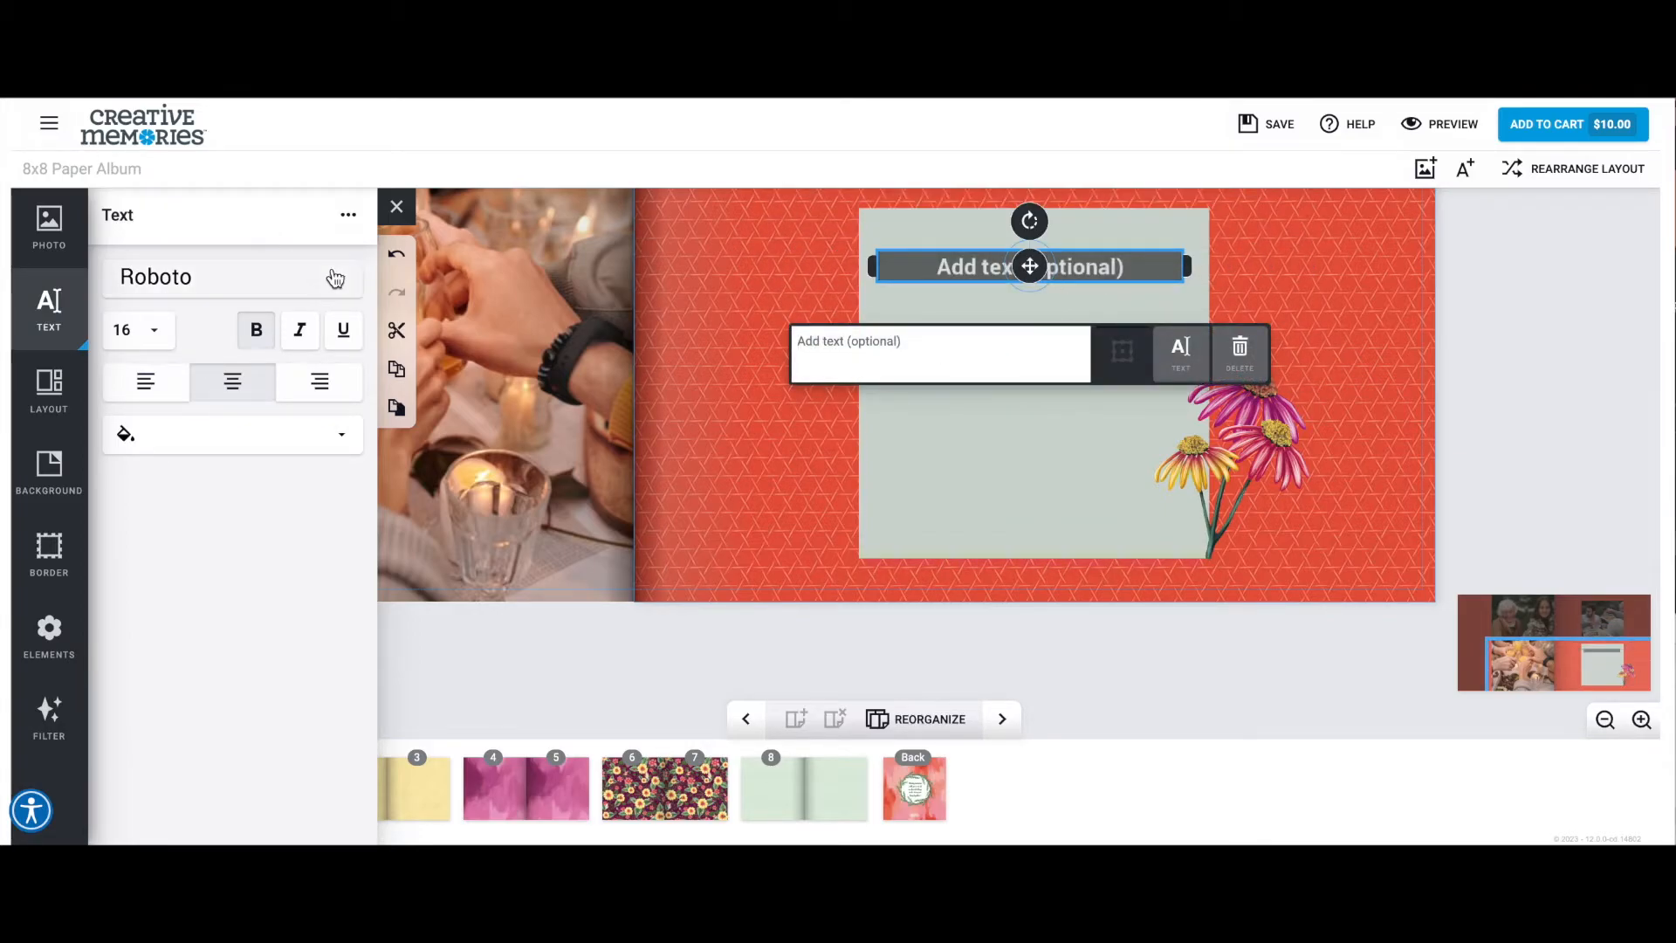
Format the text box as bold Roboto at size 18 and enter APRIL 2022.
left_click(337, 277)
left_click(303, 346)
left_click(161, 331)
left_click(144, 352)
left_click(252, 337)
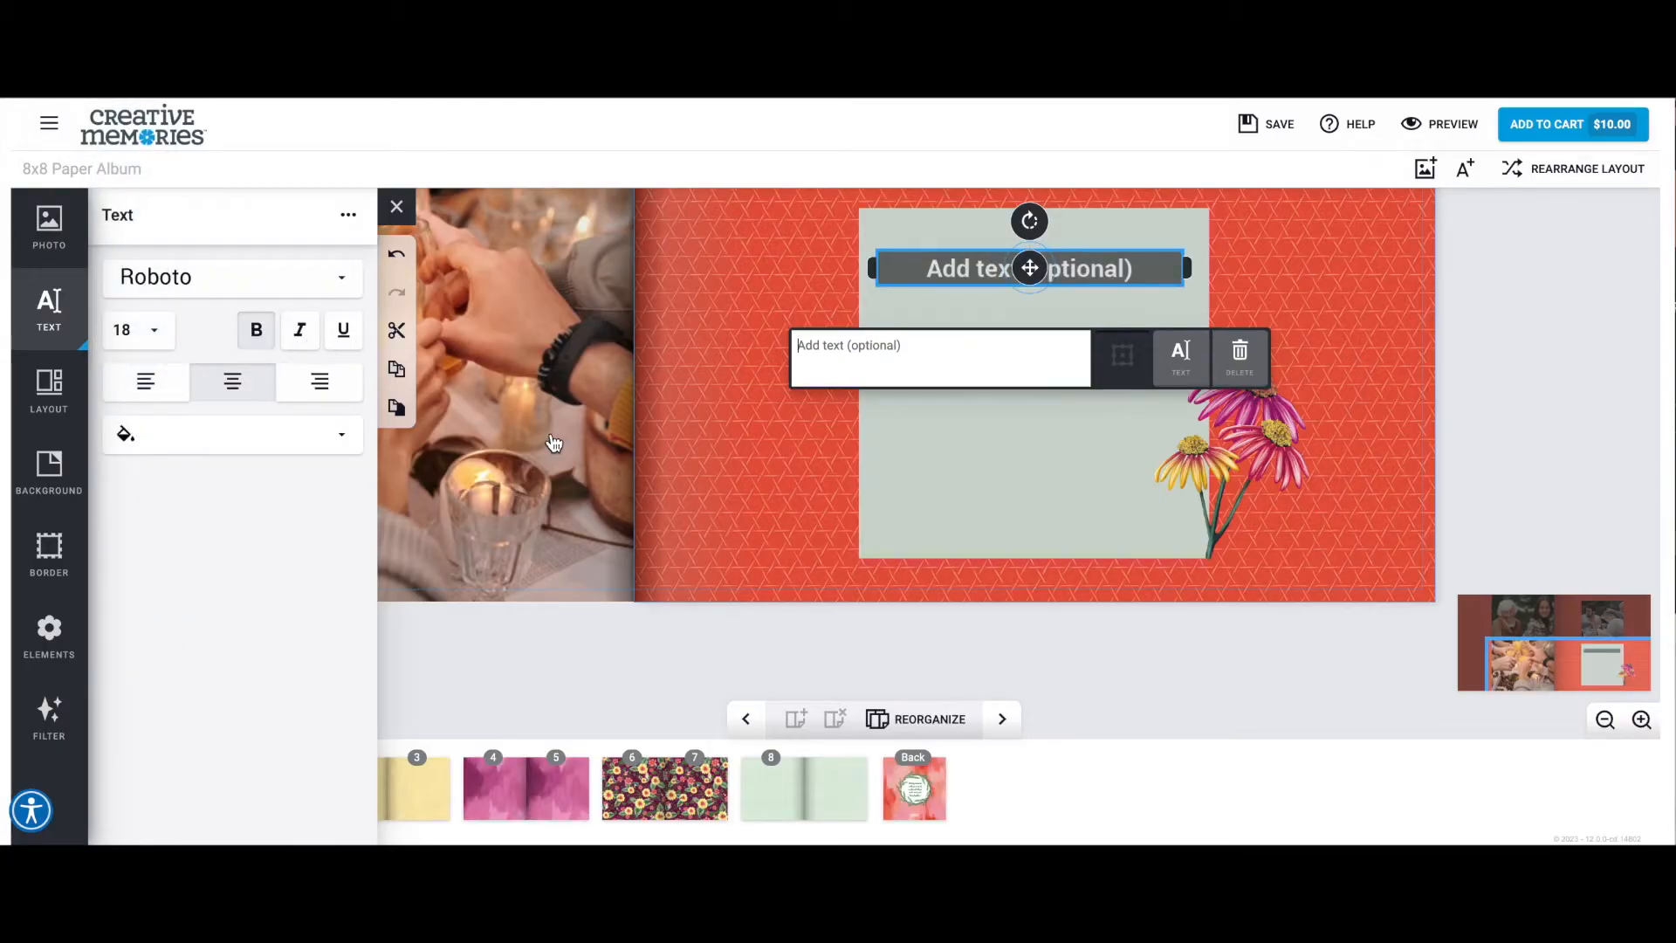
type("APRIL 2022")
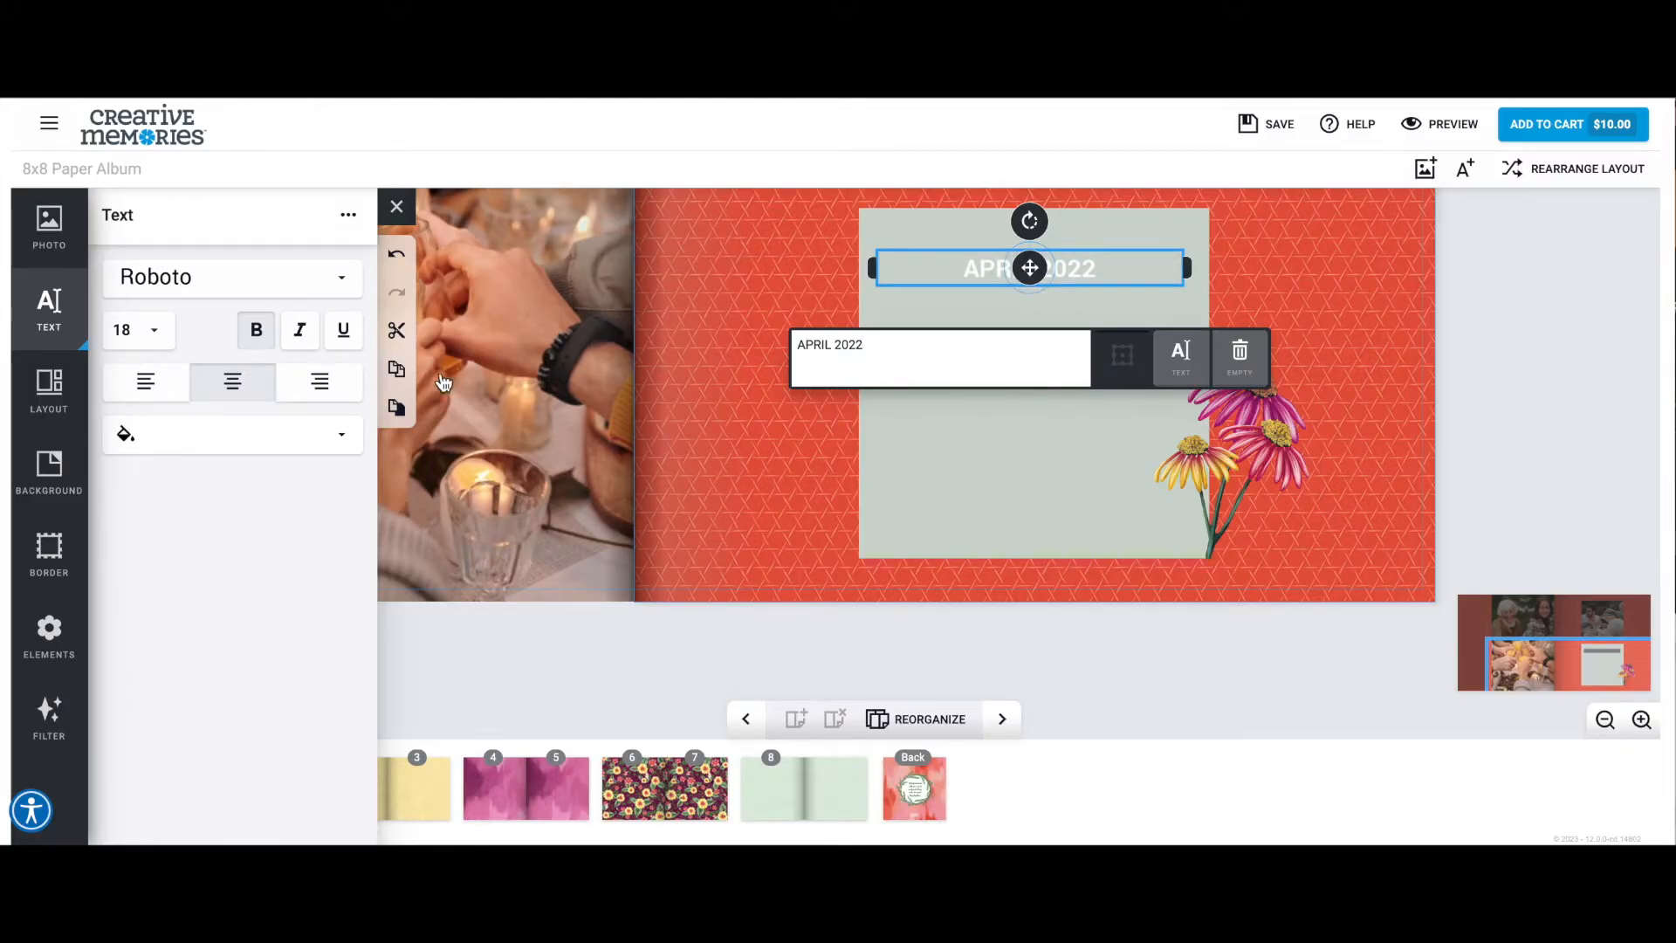
Duplicate the date text just below, unbolded, and replace the copy with a note about the family's weekend reunion in Washington with a bonfire and dinner.
left_click(396, 407)
left_click_drag(1047, 278, 1028, 314)
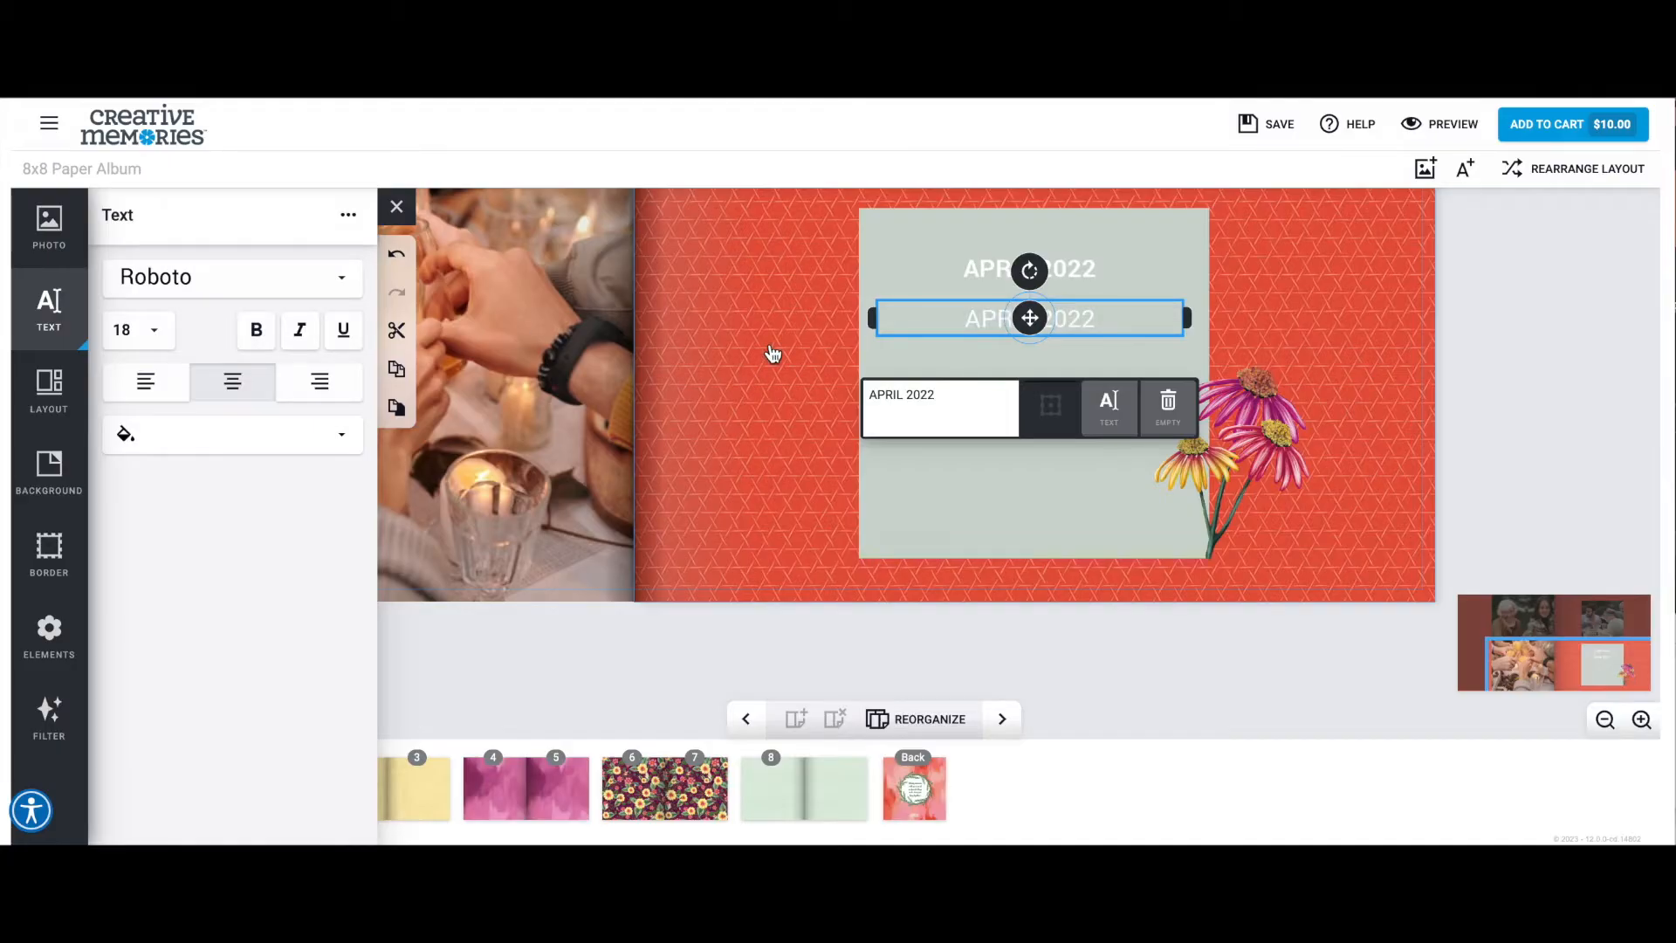
triple_click(919, 402)
type("All of")
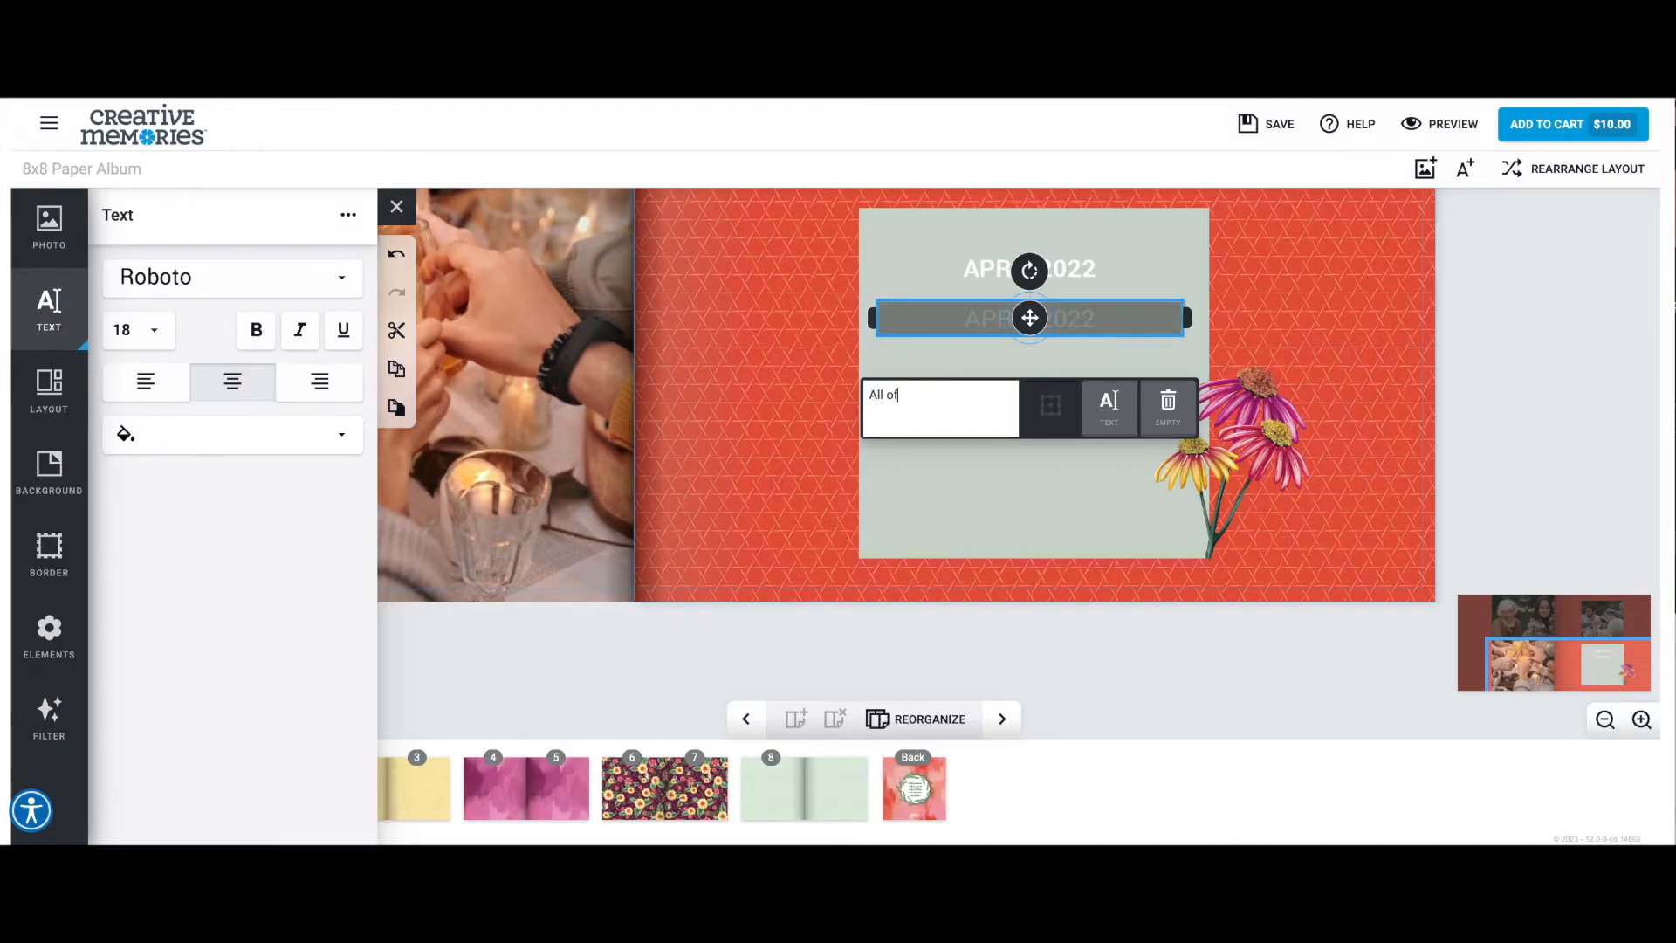
type(" the Franken-Smith family  gathered at")
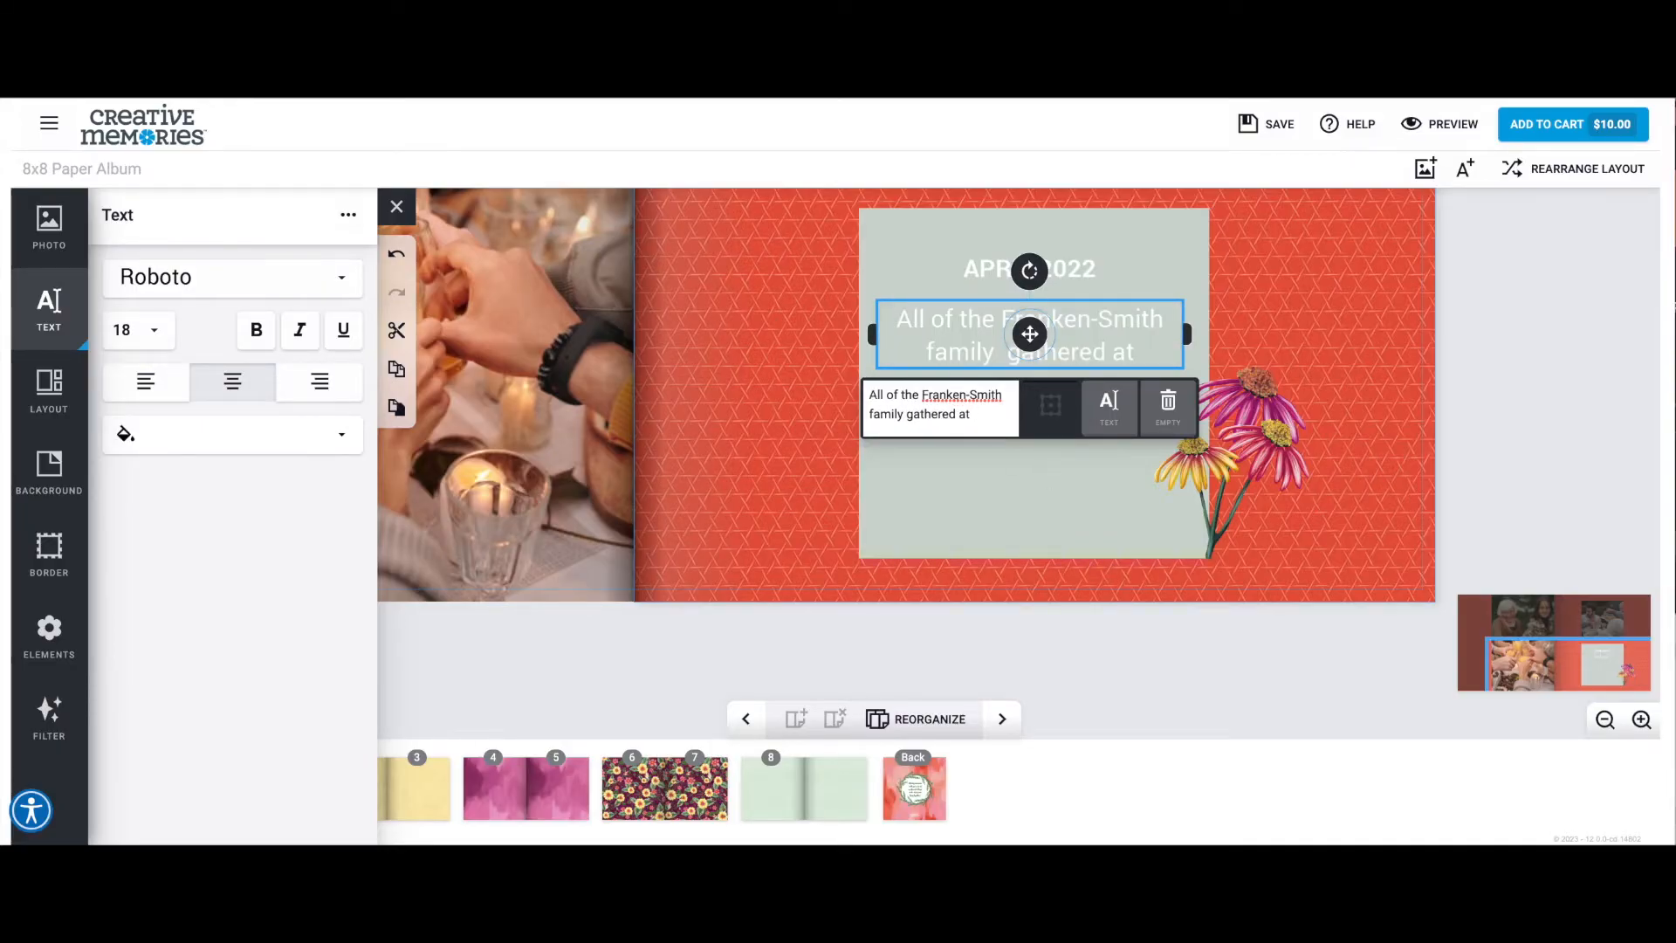
type(" Grand")
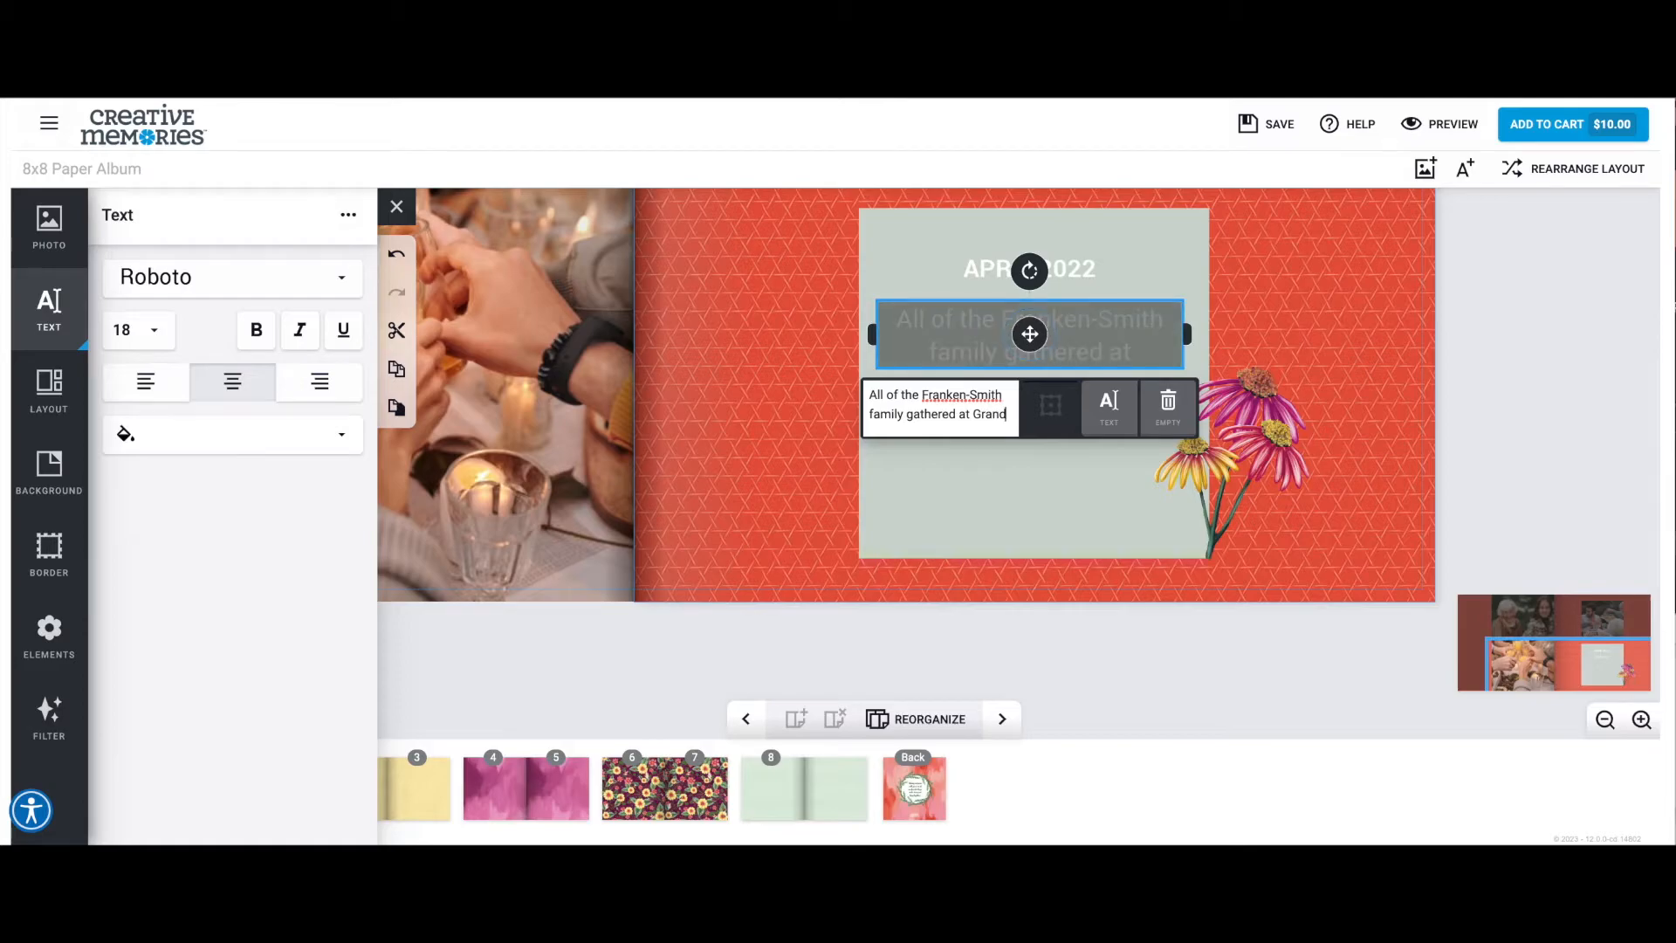
type("ma Marie's house in Washington for a reunion for")
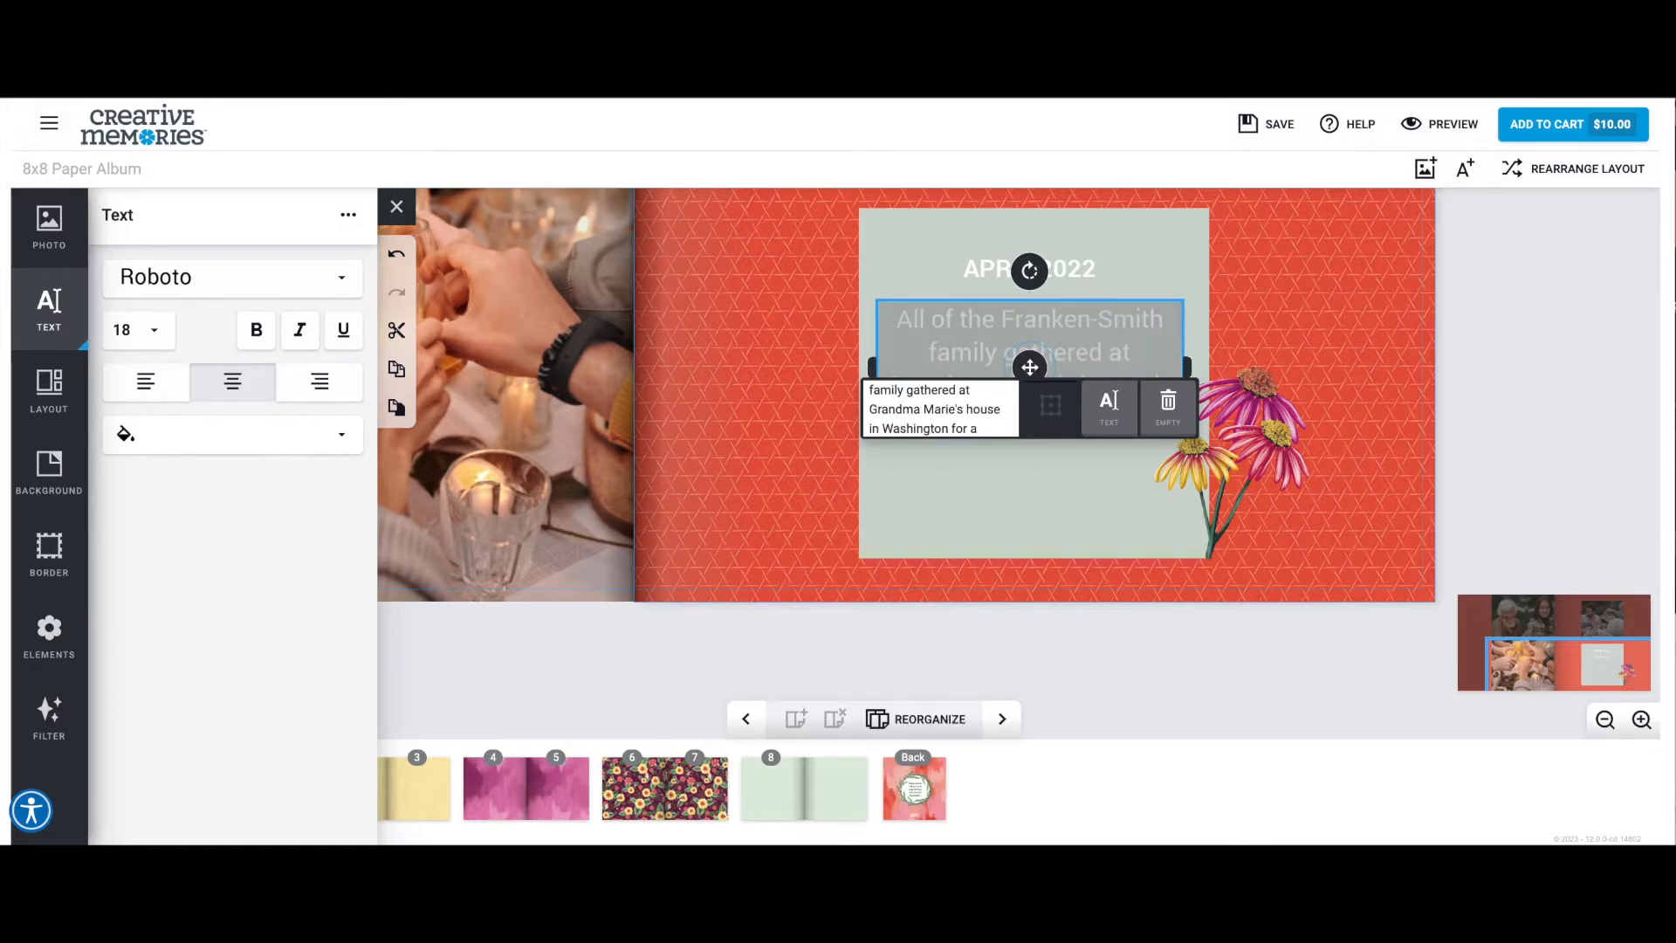
type(" the weekend and we celebrated with a lovely bonfire and dinner!")
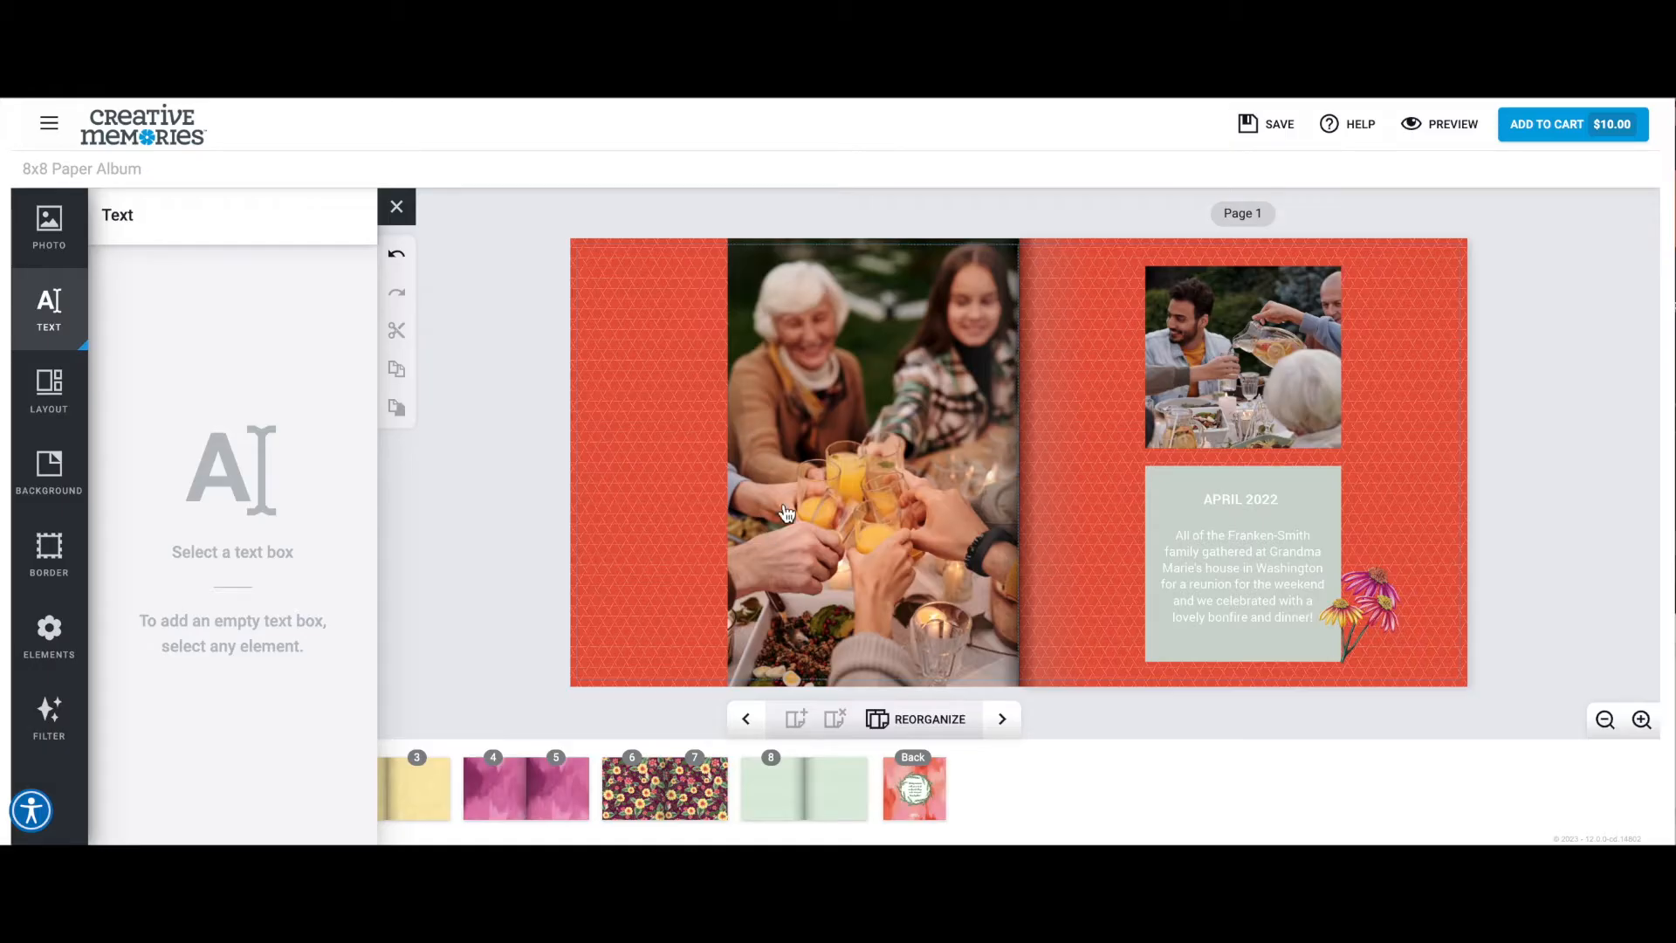
Place the Painted Garden "Hello, Spring" element in the upper outer area of the page facing page 1, overlapping the photo's edge.
left_click(54, 653)
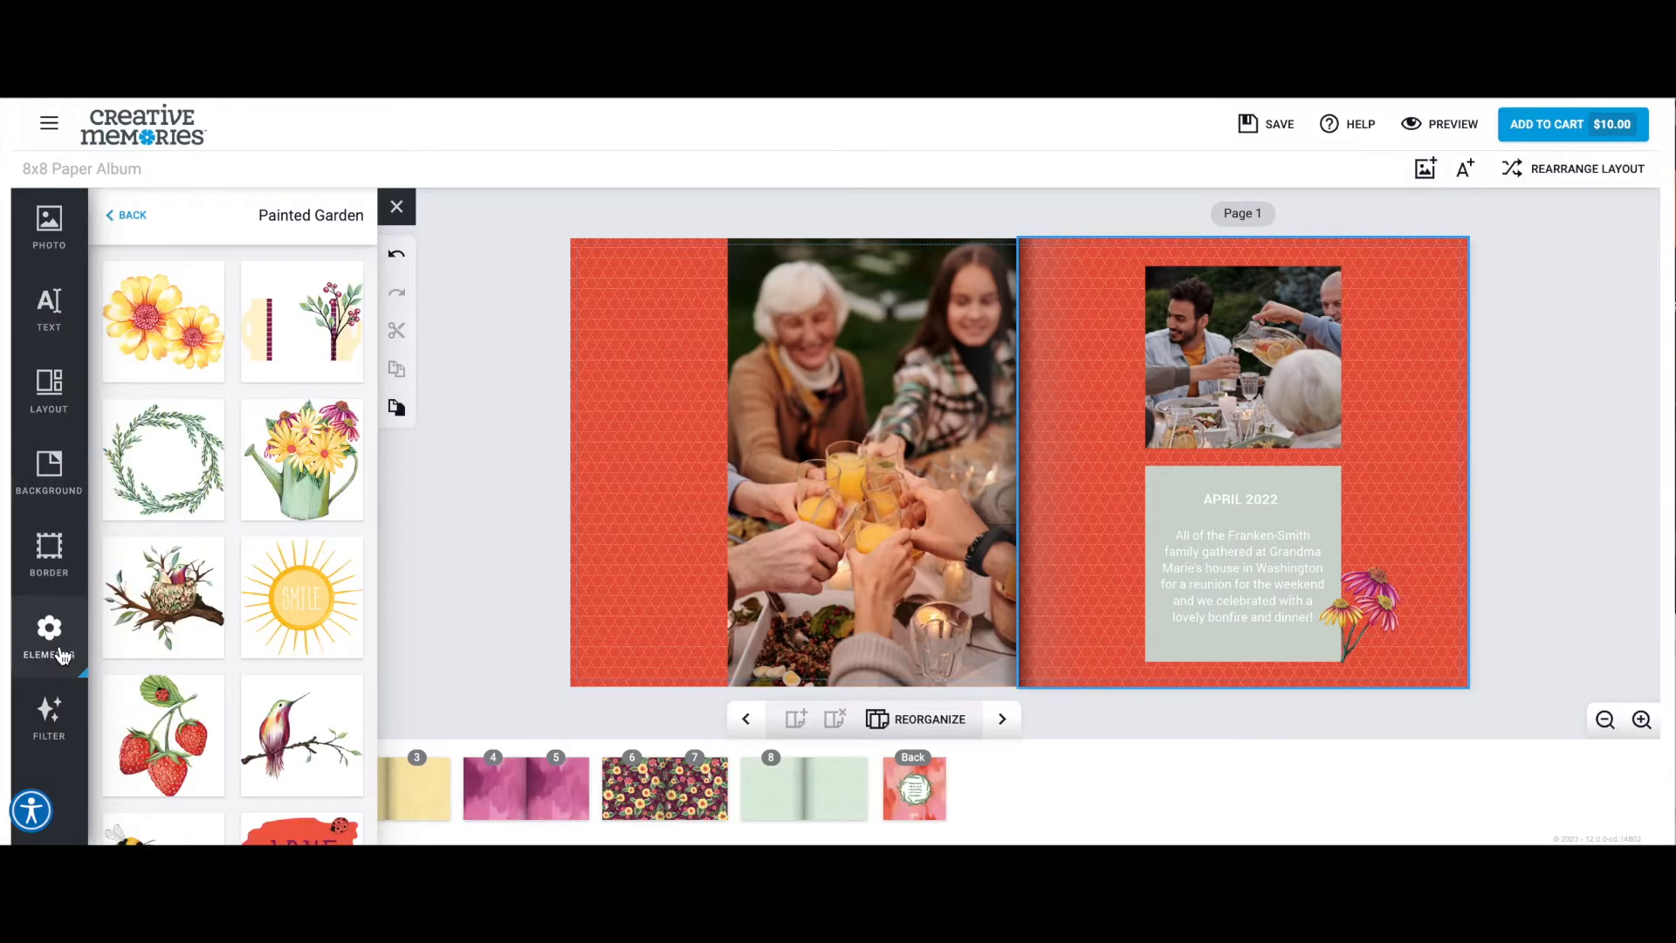
scroll(226, 447, "down", 2)
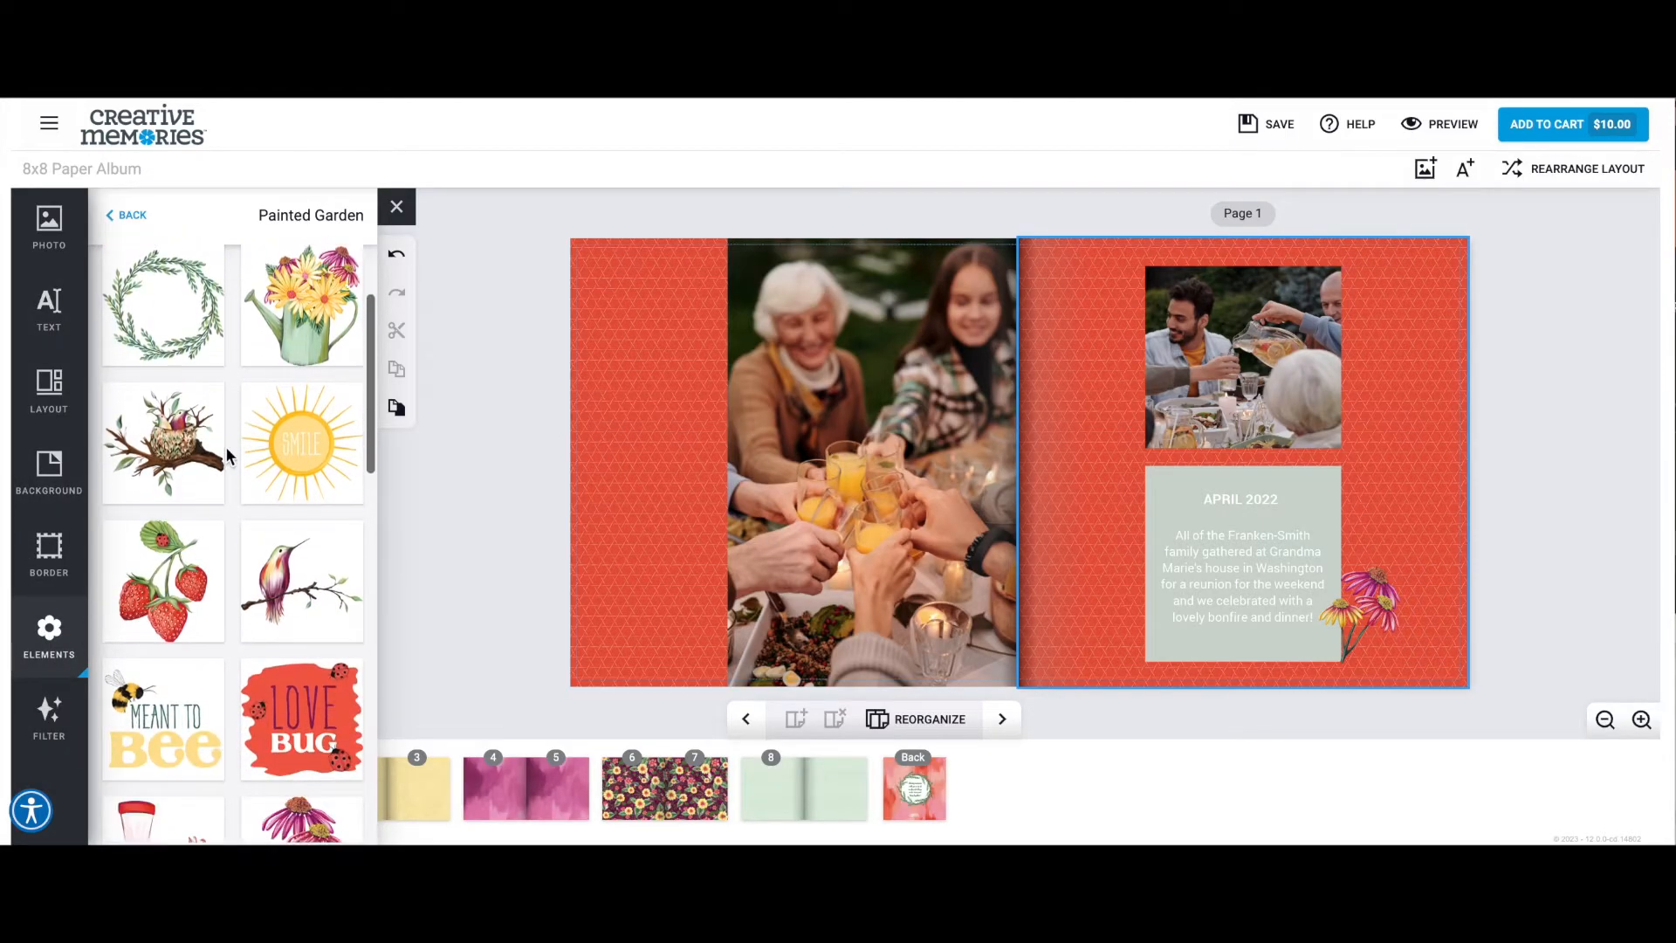
scroll(225, 447, "down", 10)
left_click_drag(163, 524, 674, 312)
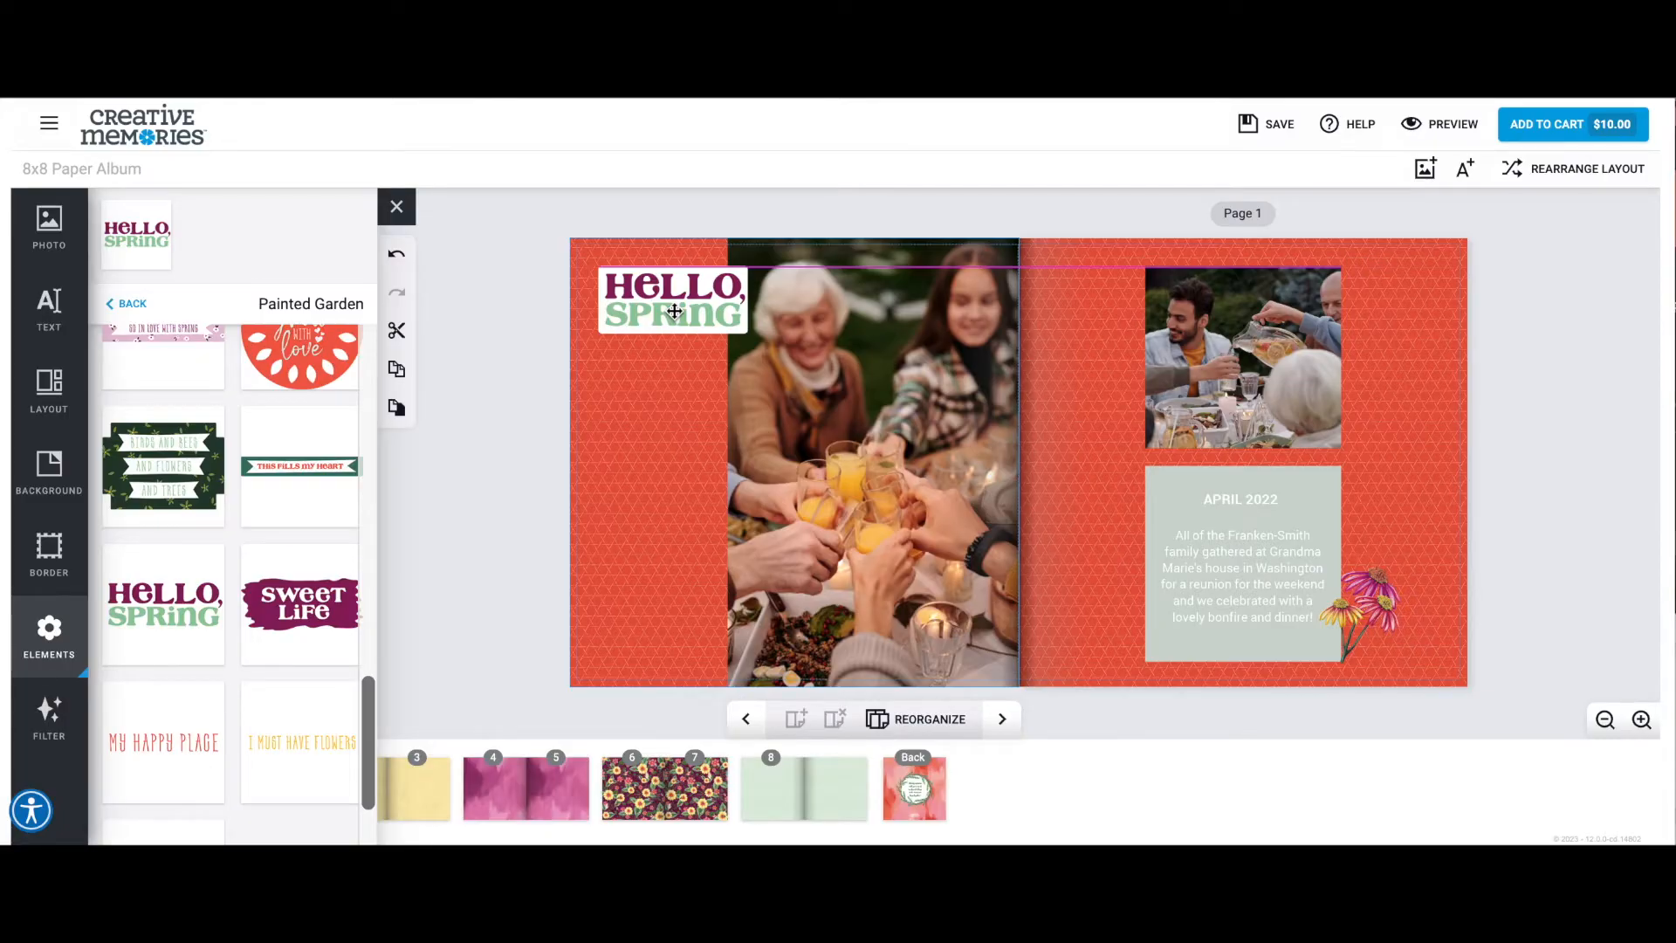
left_click_drag(674, 311, 674, 311)
Go to pages 2 and 3, add the photo of hands taking a phone picture to page 2, and enlarge it across the page width.
left_click(1004, 723)
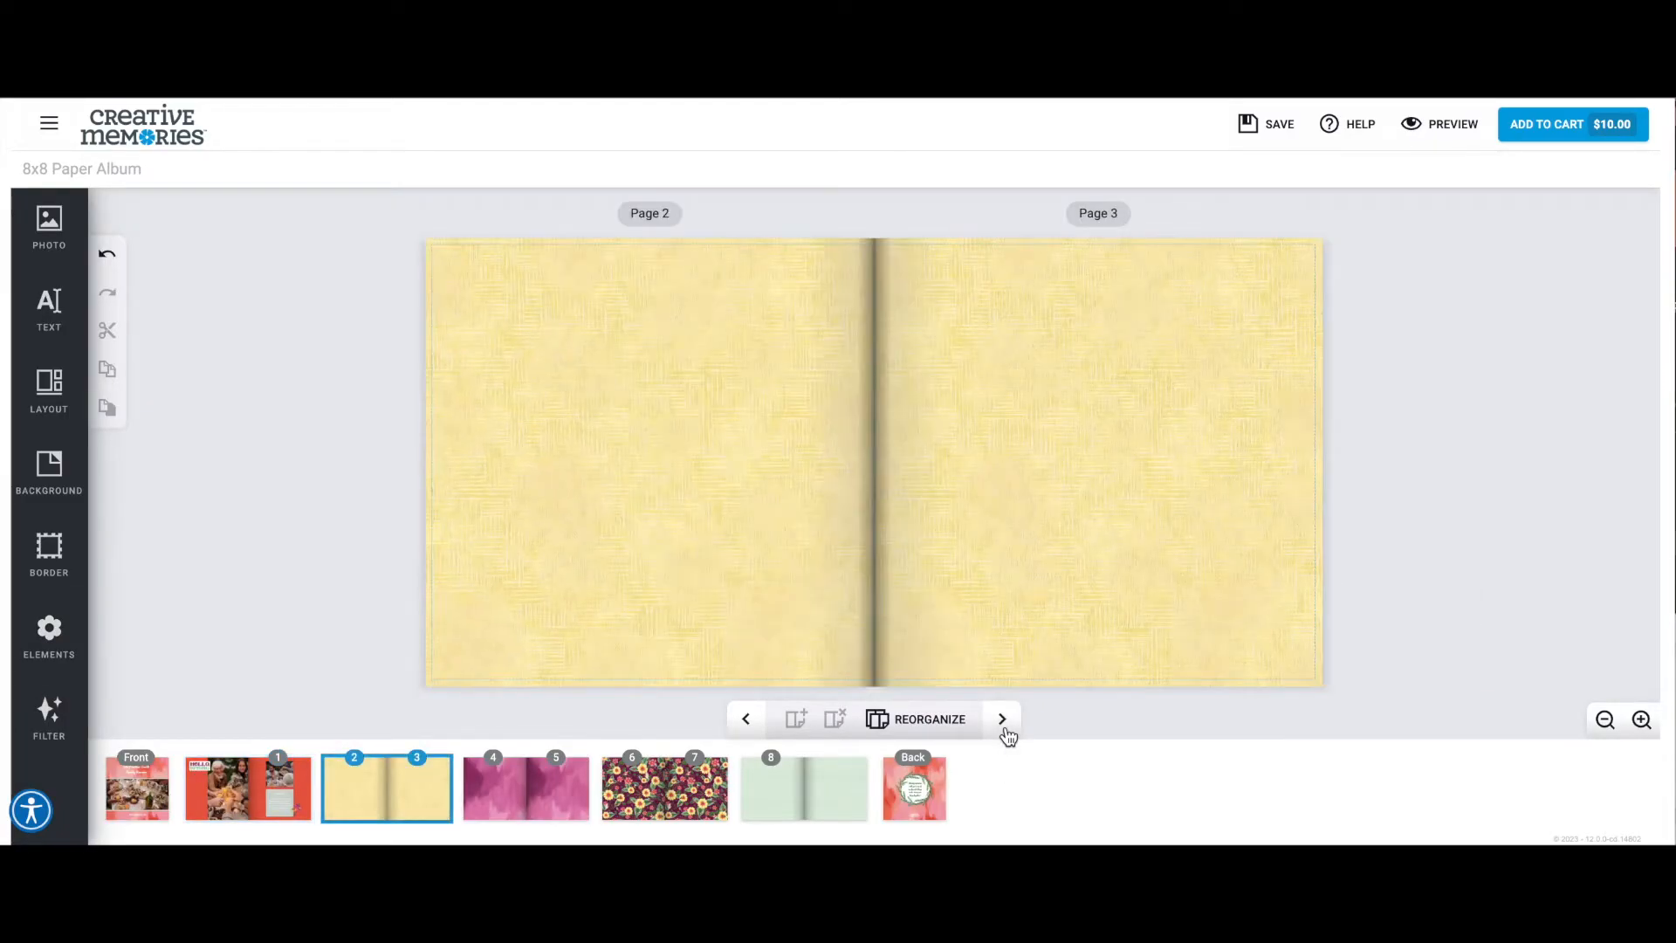
left_click(880, 489)
left_click(56, 246)
scroll(312, 576, "down", 12)
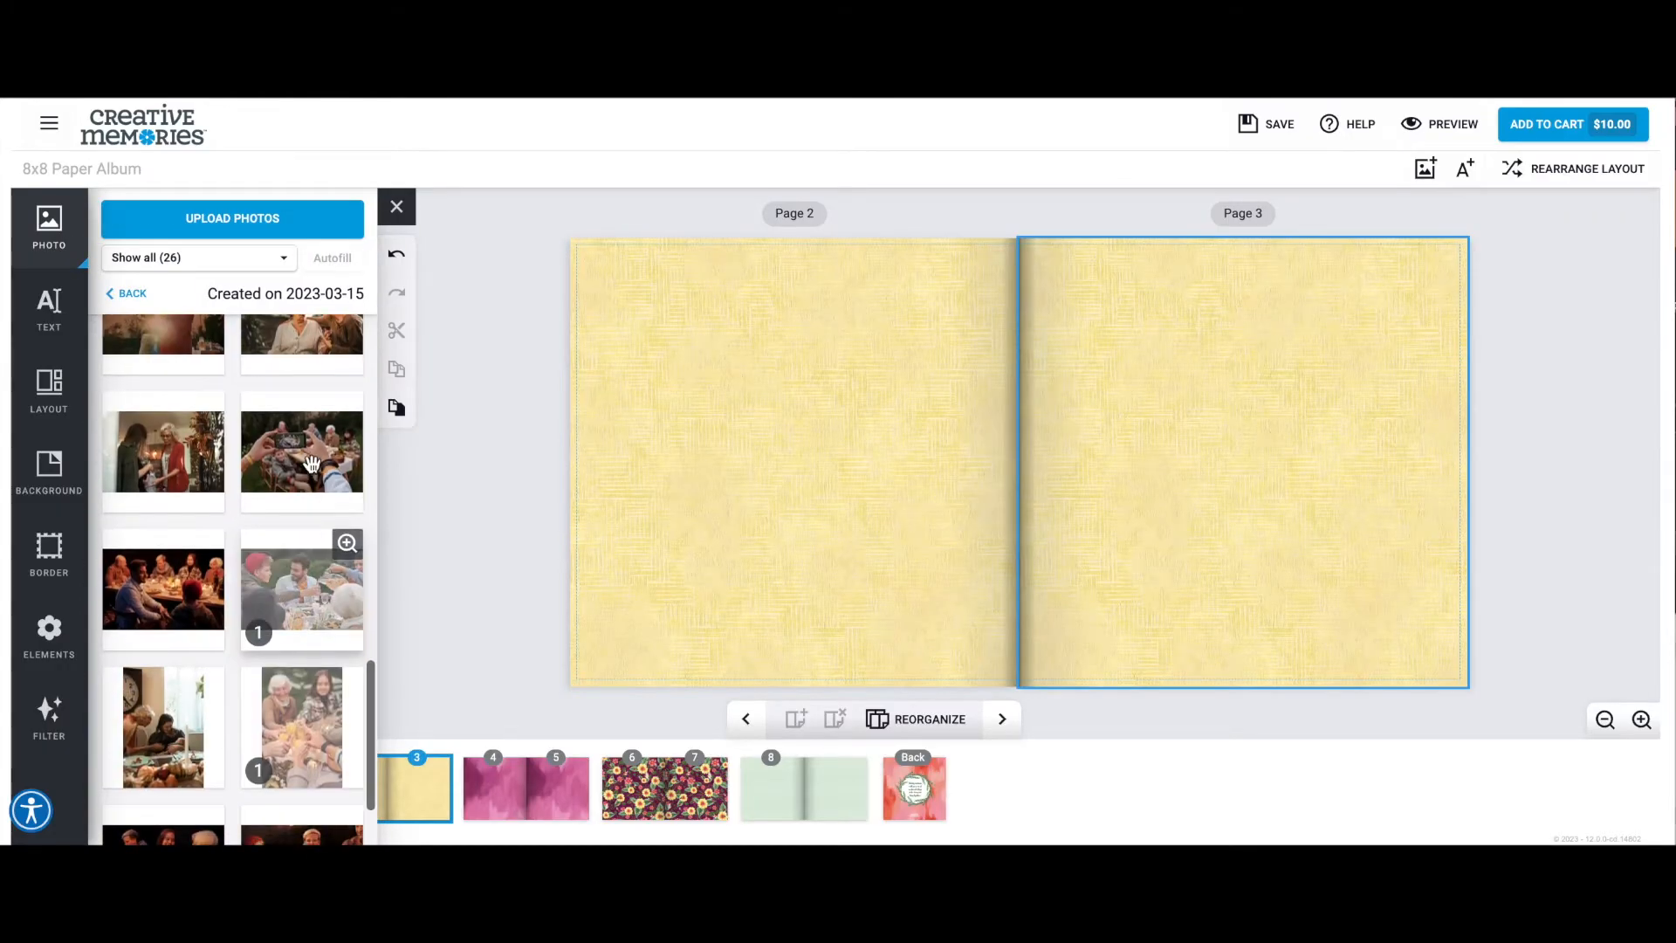
left_click_drag(311, 464, 716, 463)
left_click_drag(795, 356, 791, 316)
left_click_drag(793, 589, 796, 641)
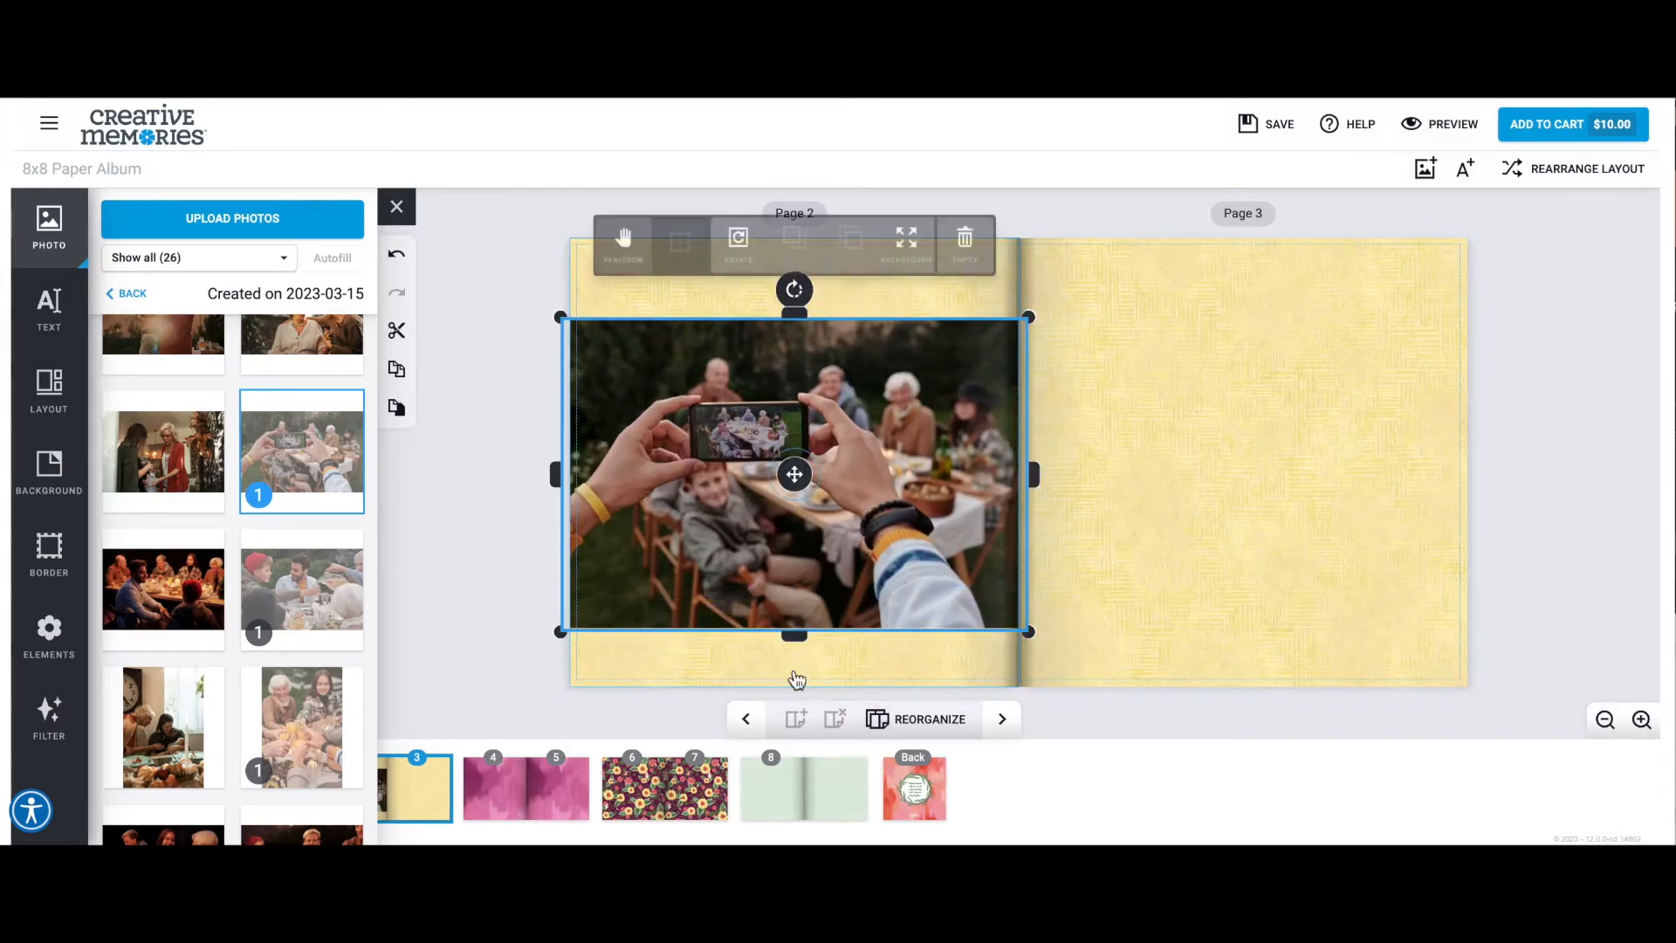
Give the page 2 photo of hands taking a phone picture a dark green border of size 30.
left_click(516, 447)
left_click(760, 445)
left_click(679, 247)
left_click_drag(794, 477, 795, 467)
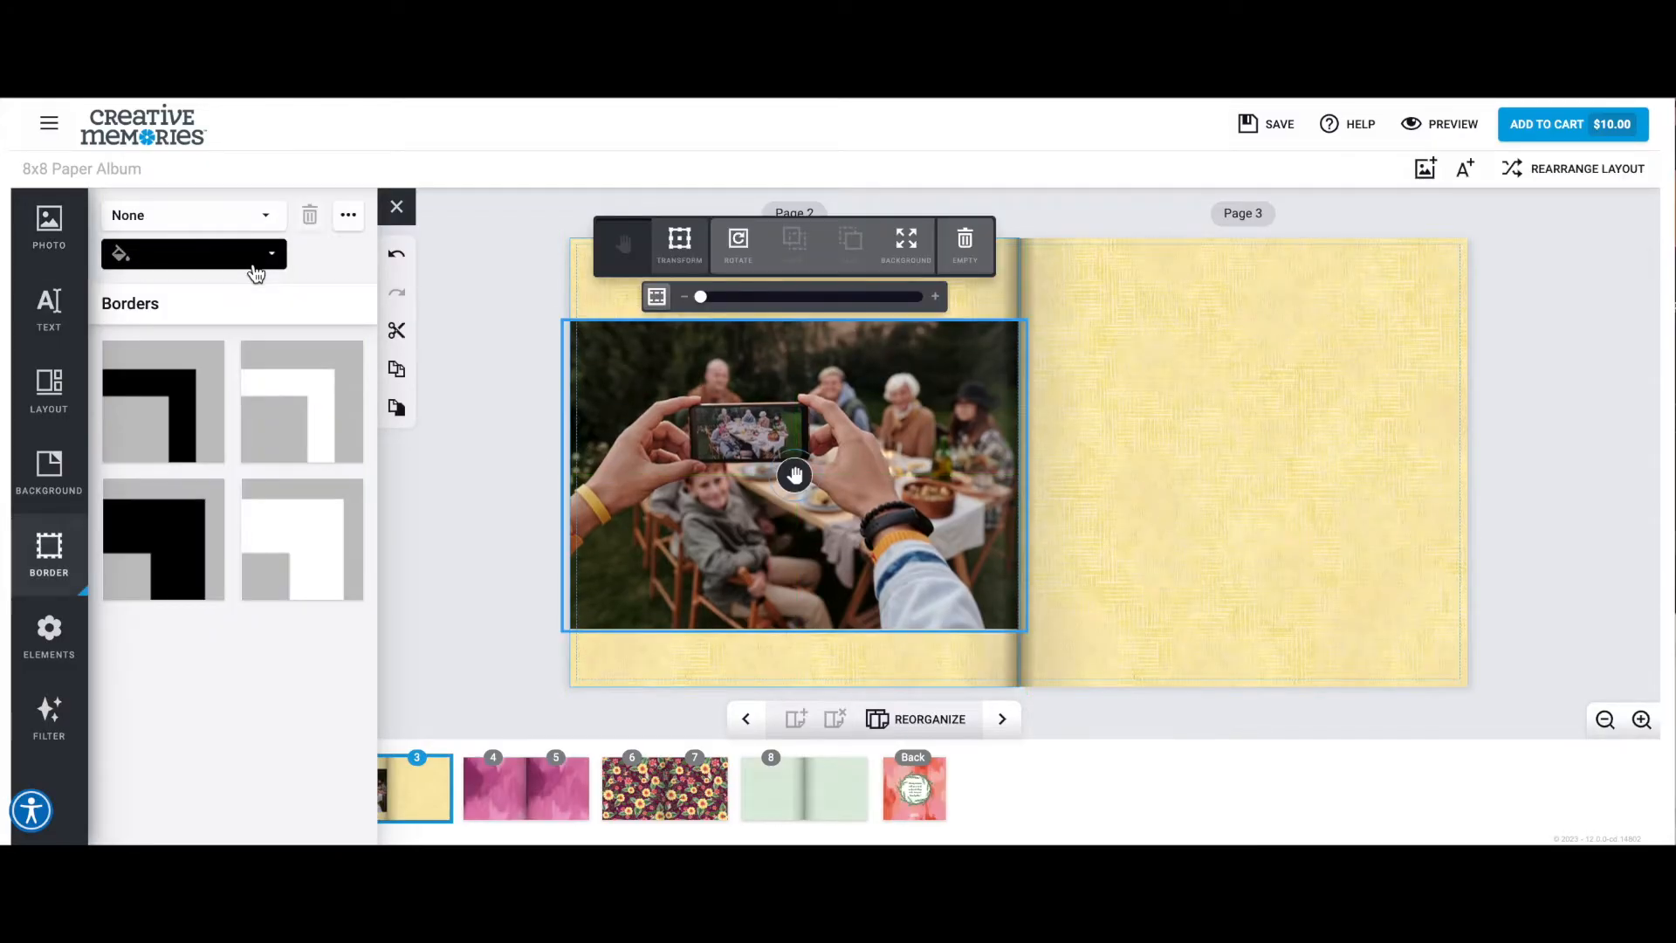
left_click(255, 274)
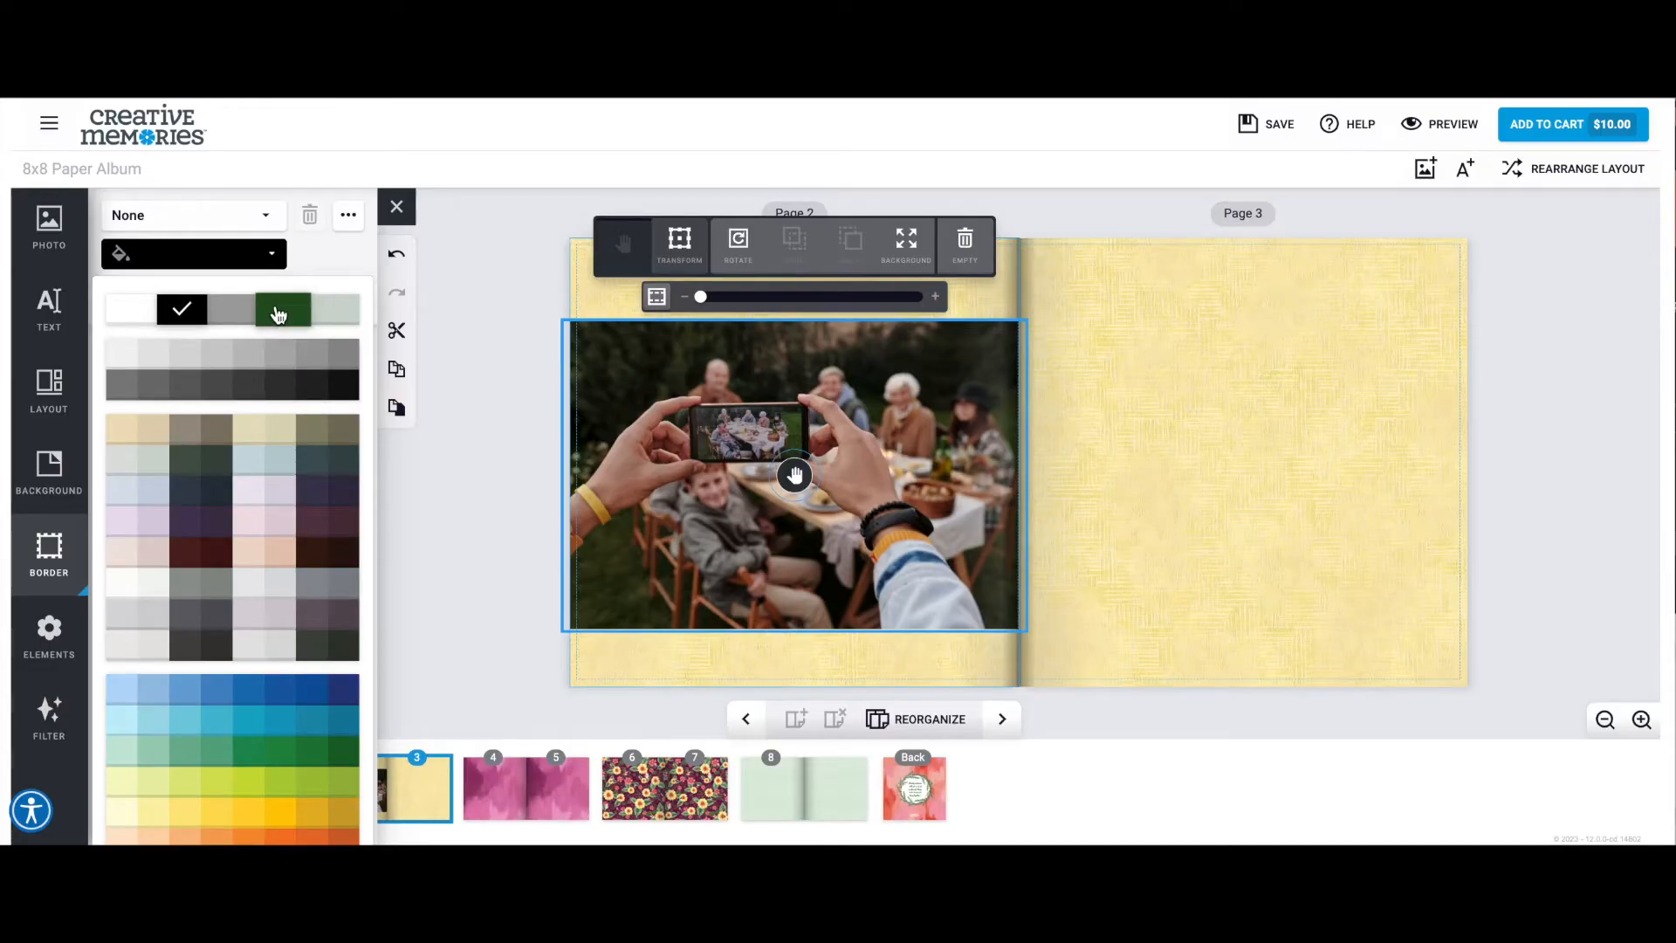
left_click(278, 315)
left_click(266, 232)
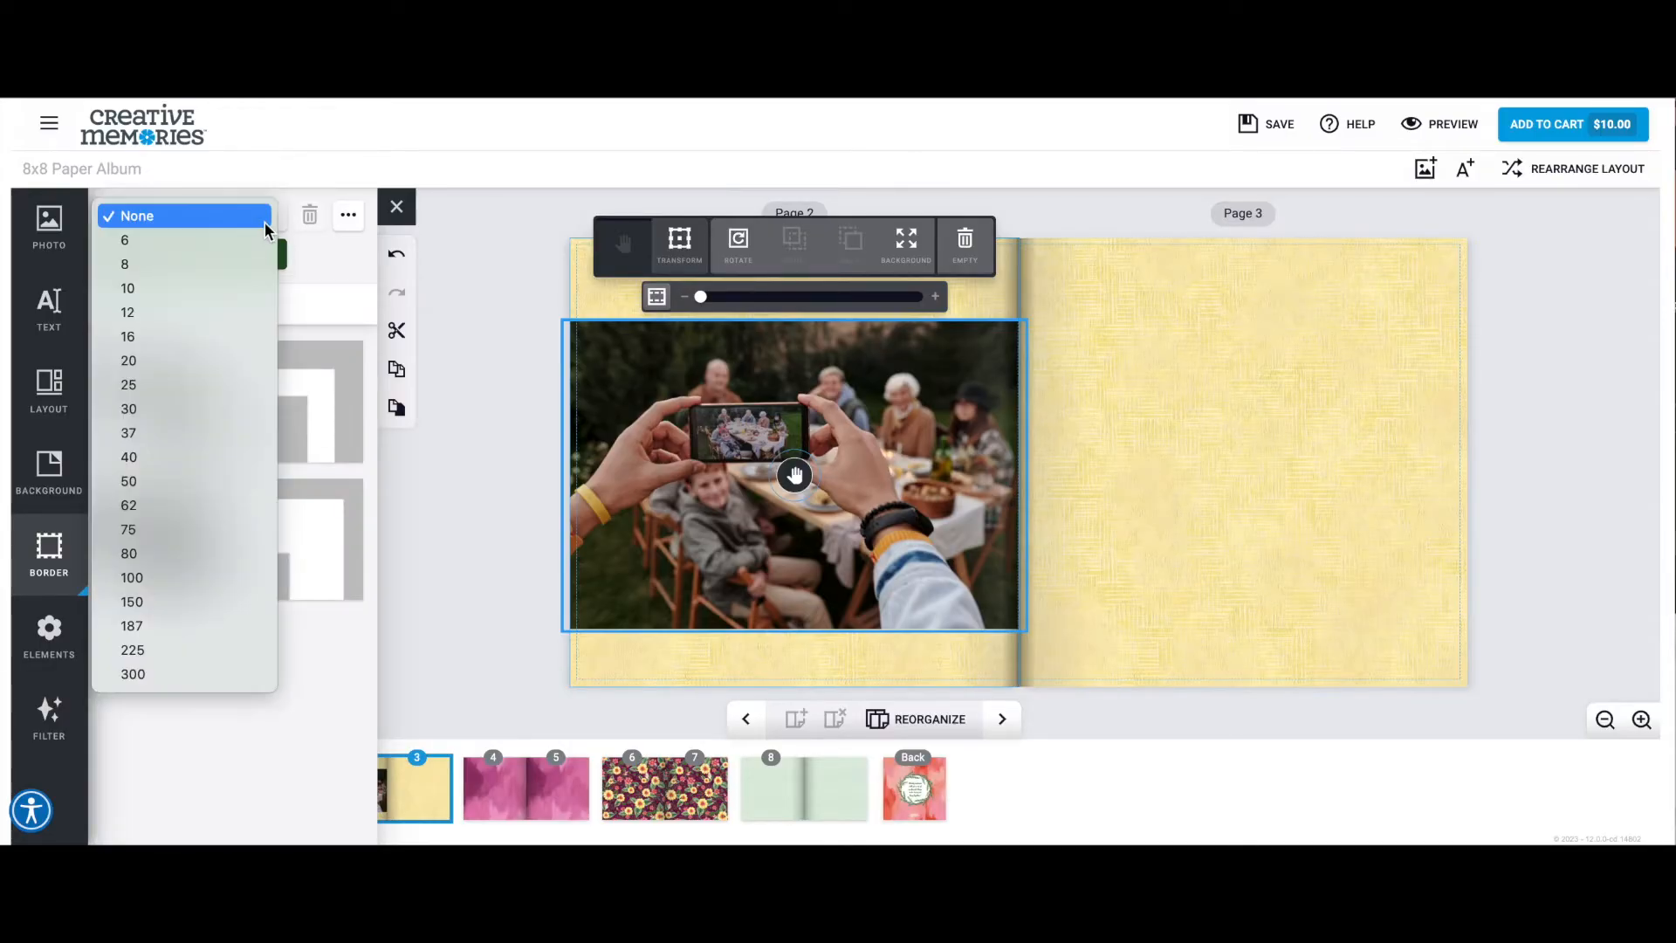
left_click(233, 412)
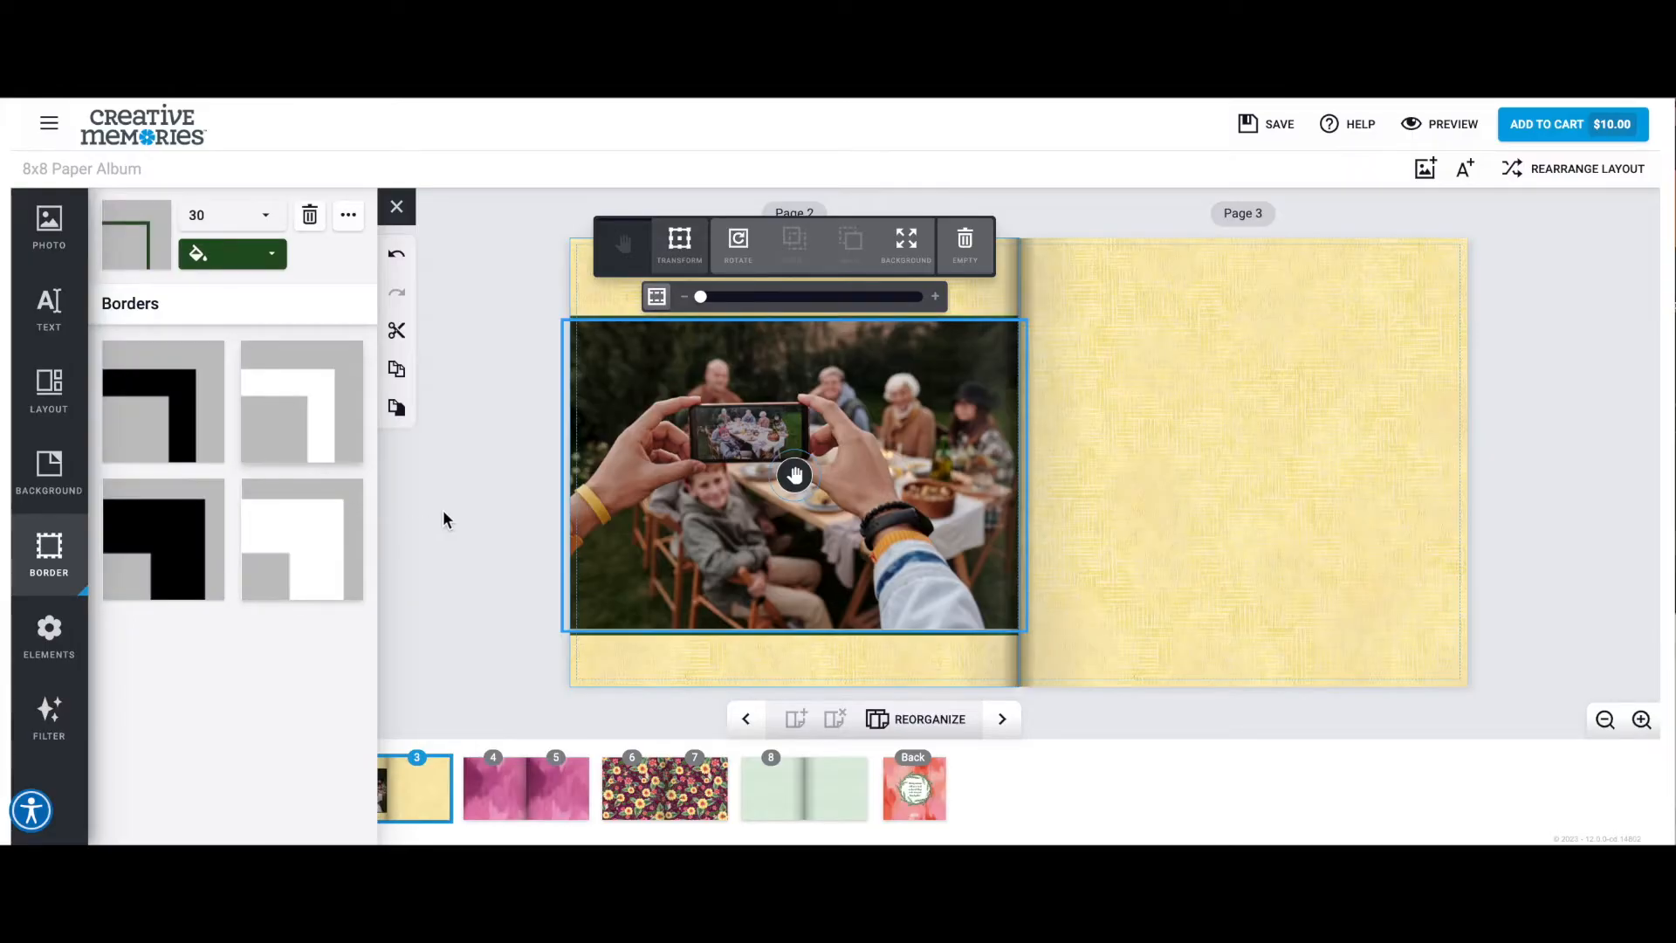
Move the bordered photo up so it is centered on page 2 using the alignment guides.
left_click(683, 248)
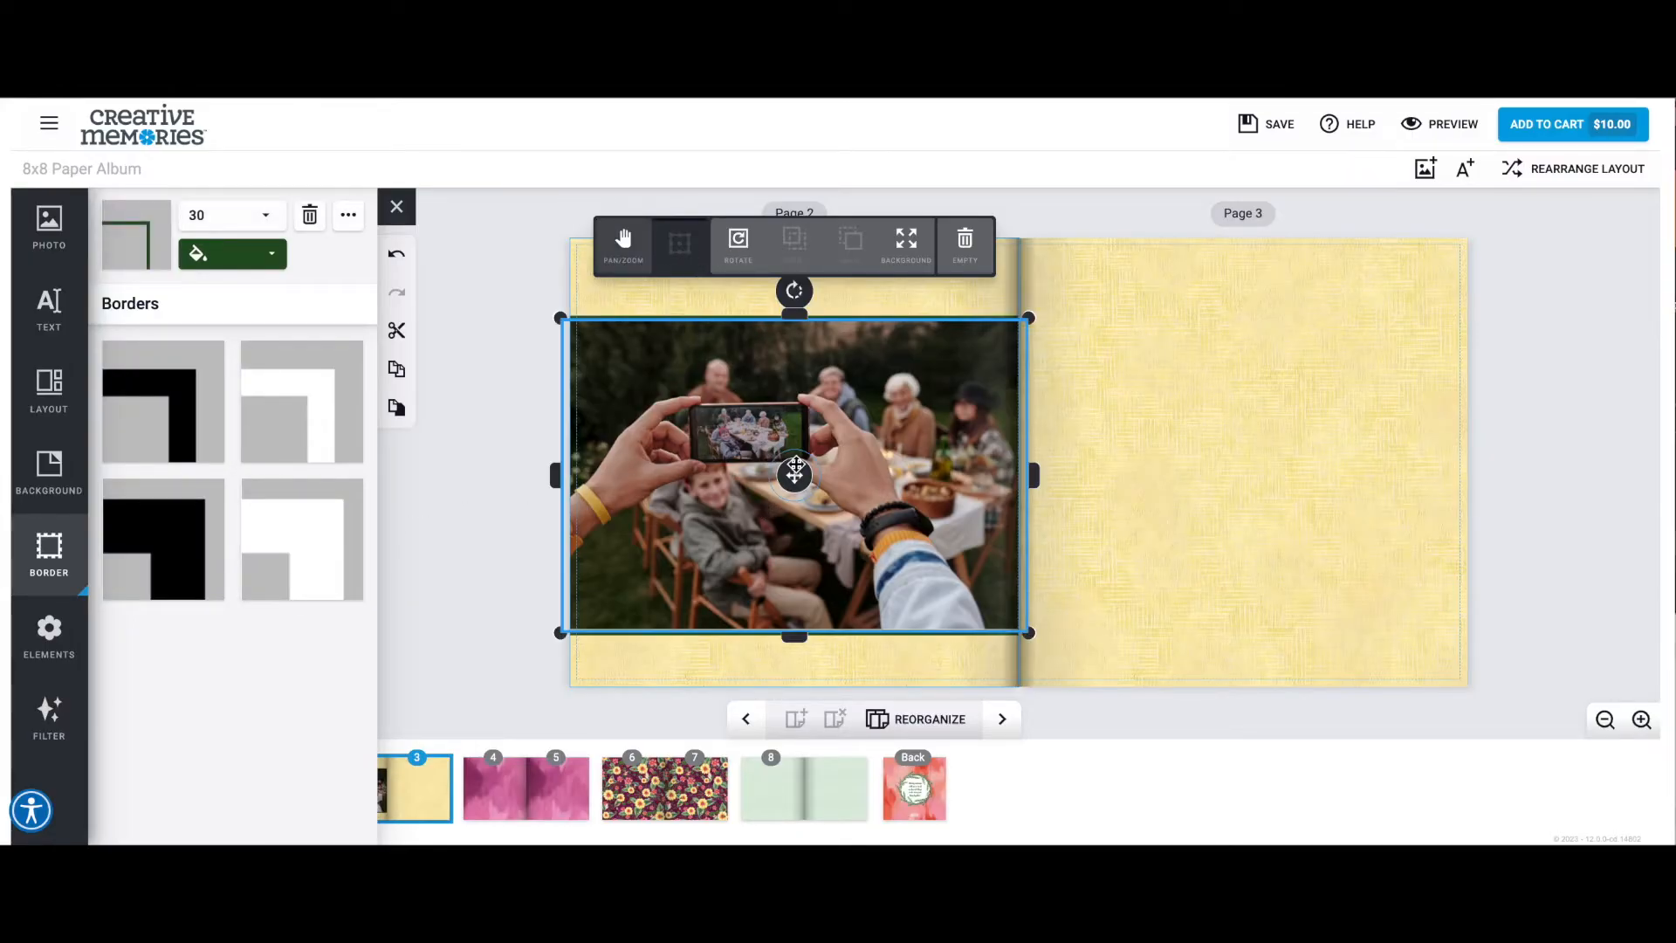
left_click_drag(794, 476, 799, 457)
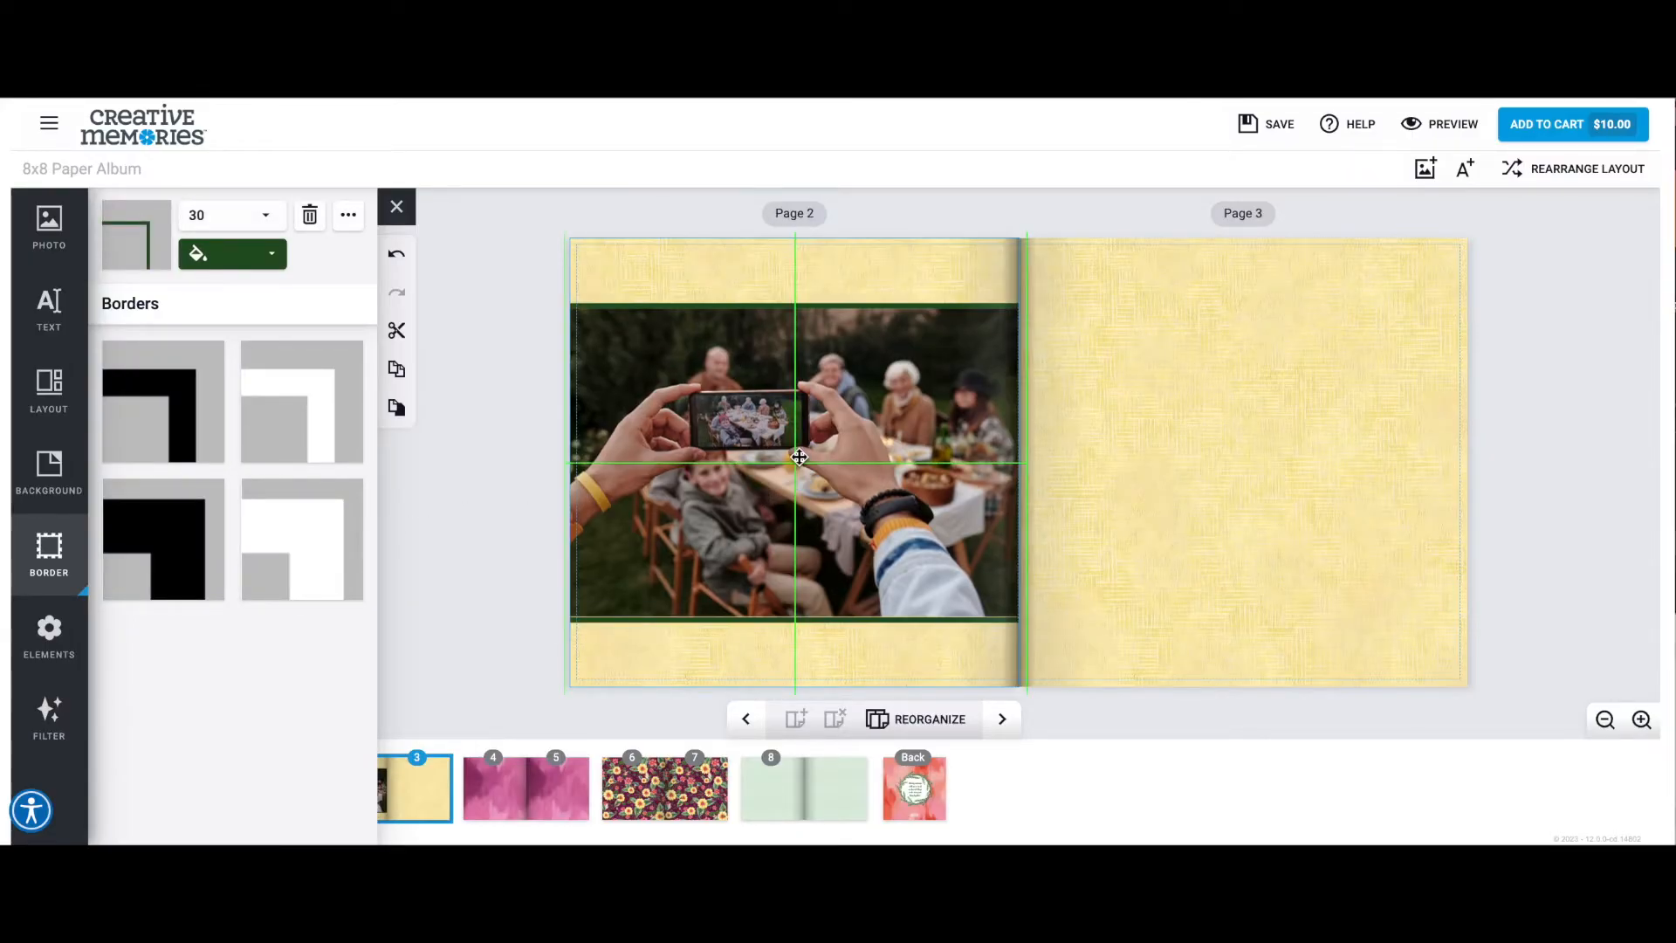
left_click(509, 436)
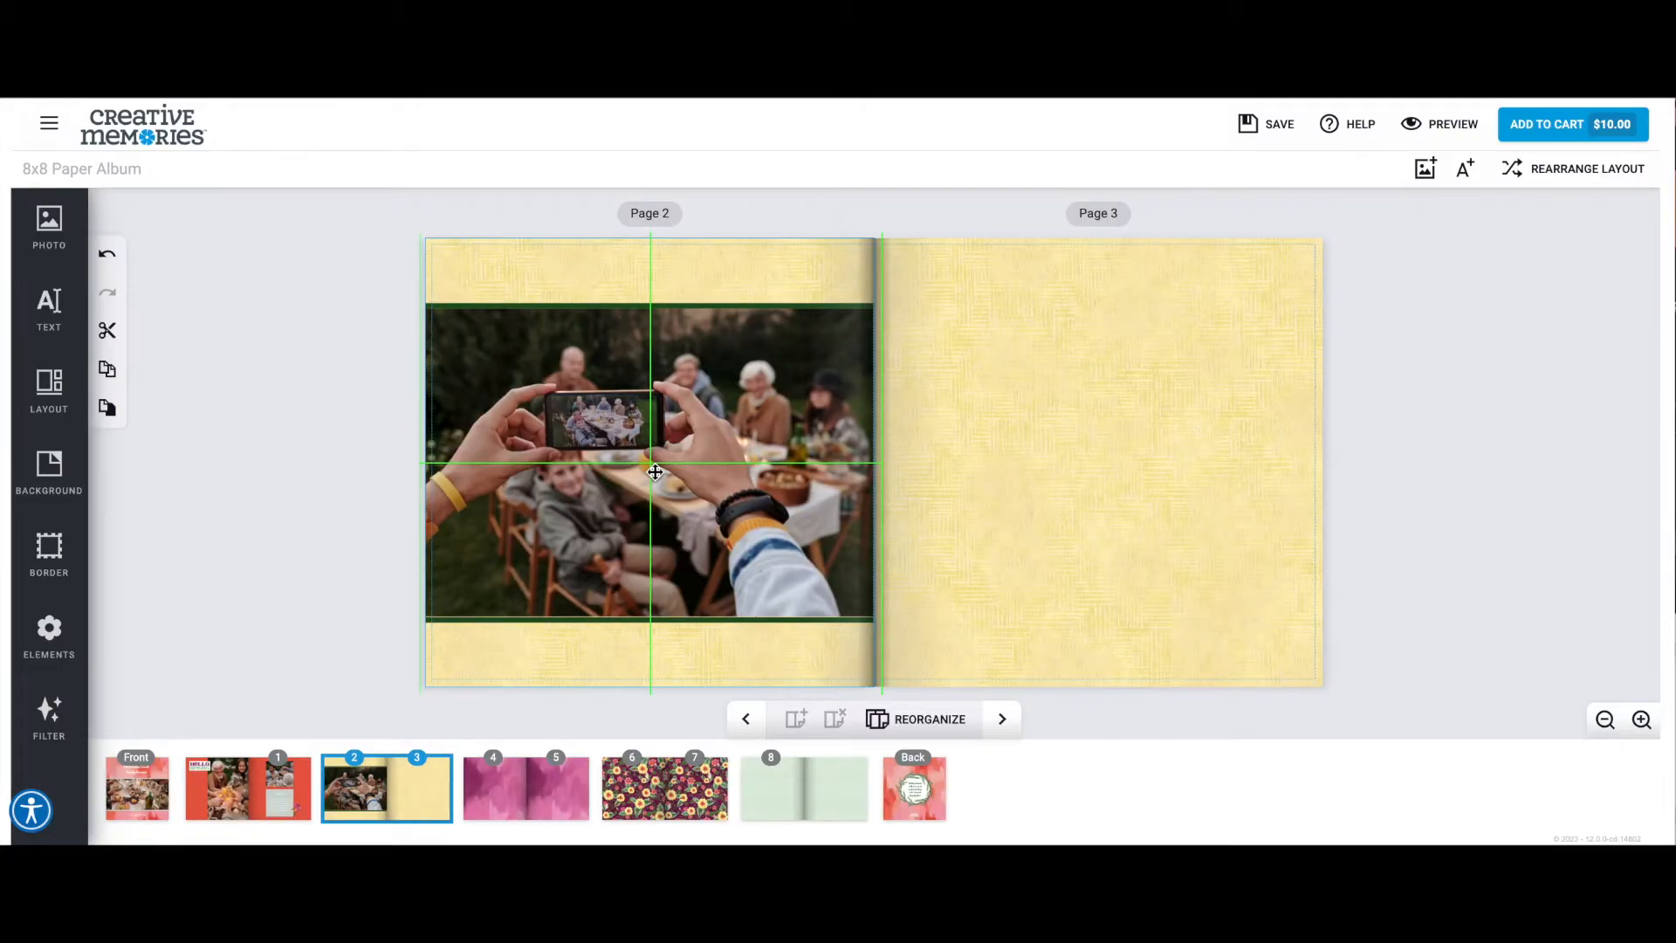
left_click(655, 472)
Place the Painted Garden "This Fills My Heart" banner on page 2, centered across the photo's upper edge.
left_click(49, 635)
scroll(186, 373, "down", 1)
scroll(186, 373, "down", 10)
scroll(186, 373, "down", 4)
left_click_drag(276, 701, 998, 260)
left_click_drag(816, 305, 792, 306)
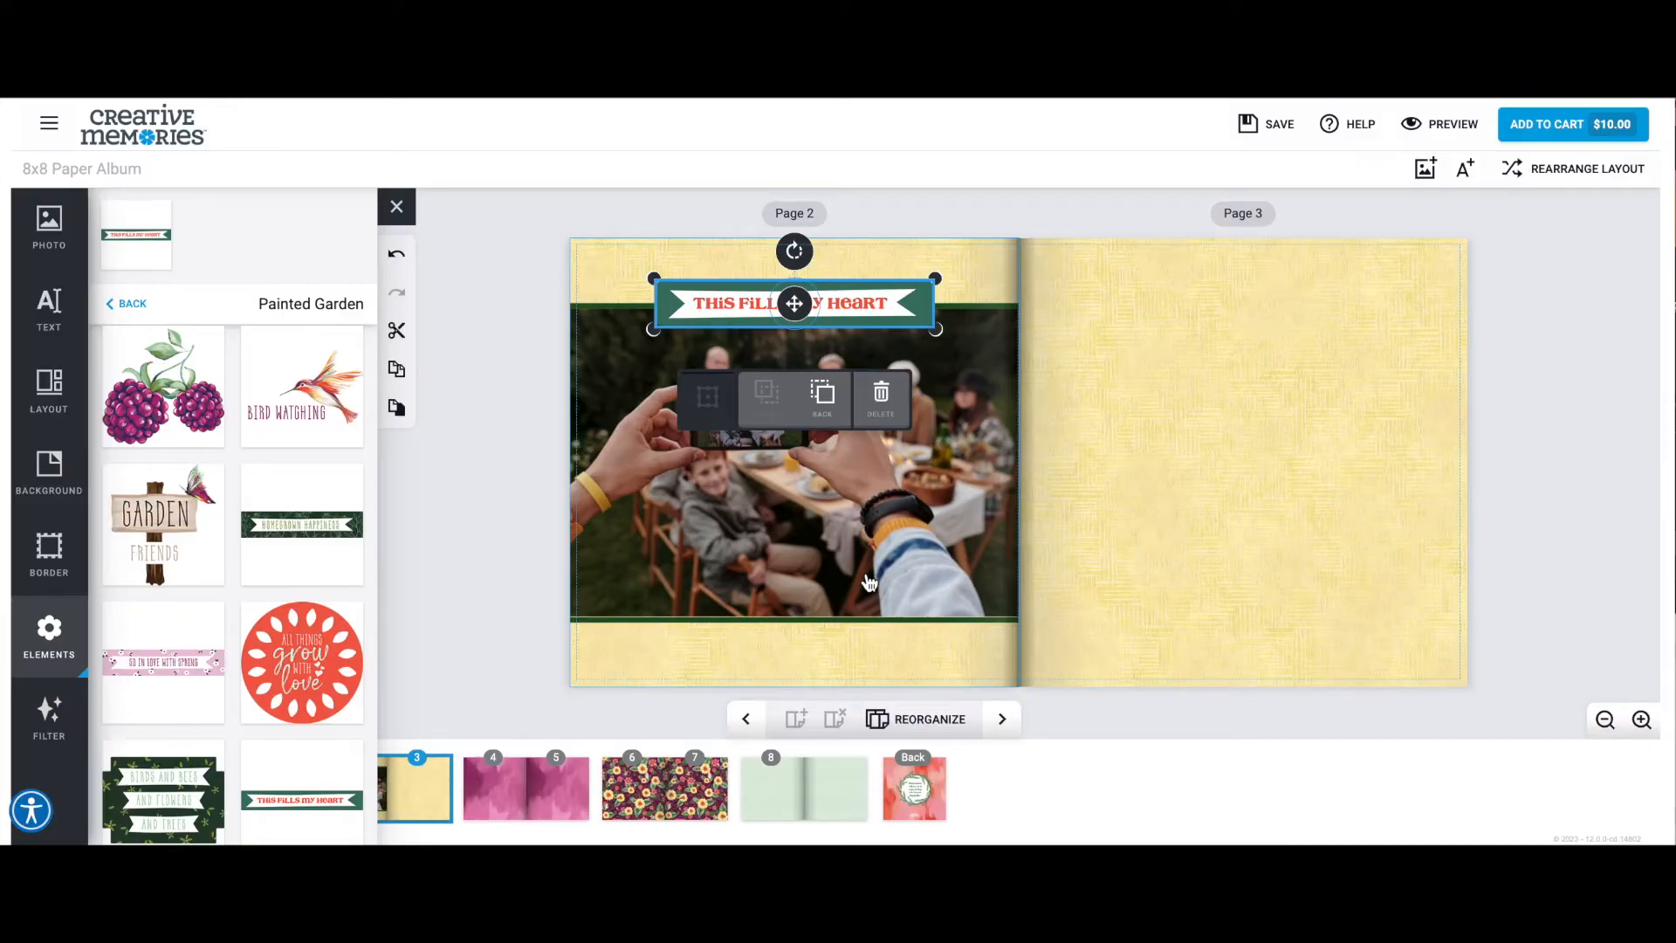
Change the page 2 photo's border color to white.
left_click(869, 582)
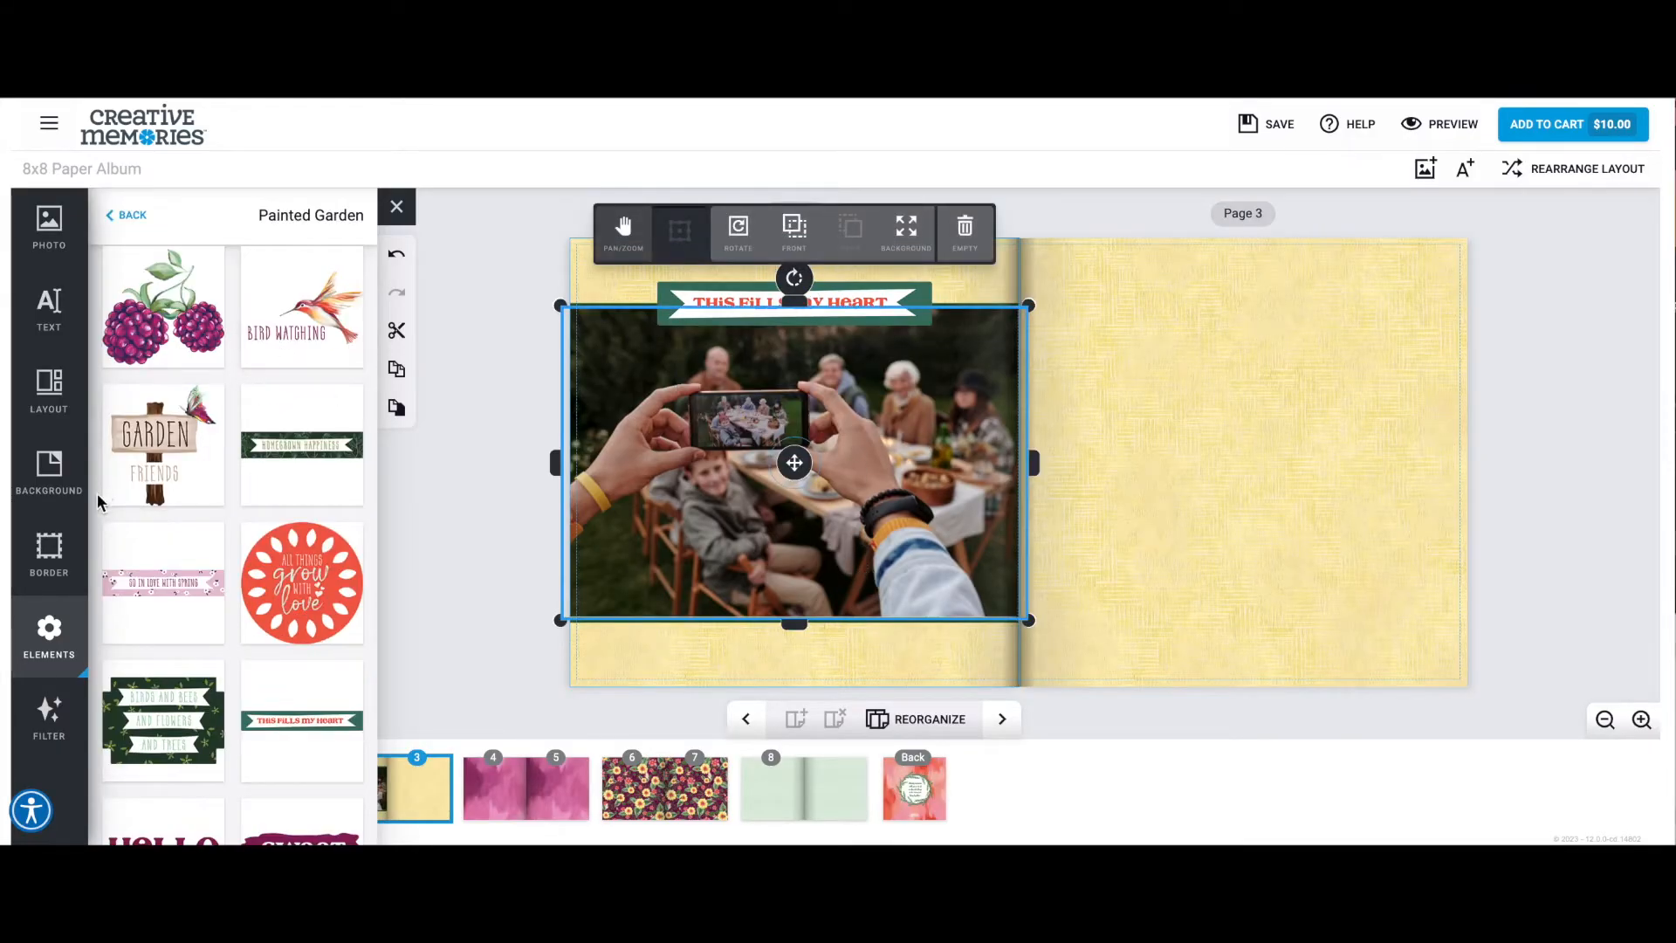
left_click(49, 551)
left_click(249, 273)
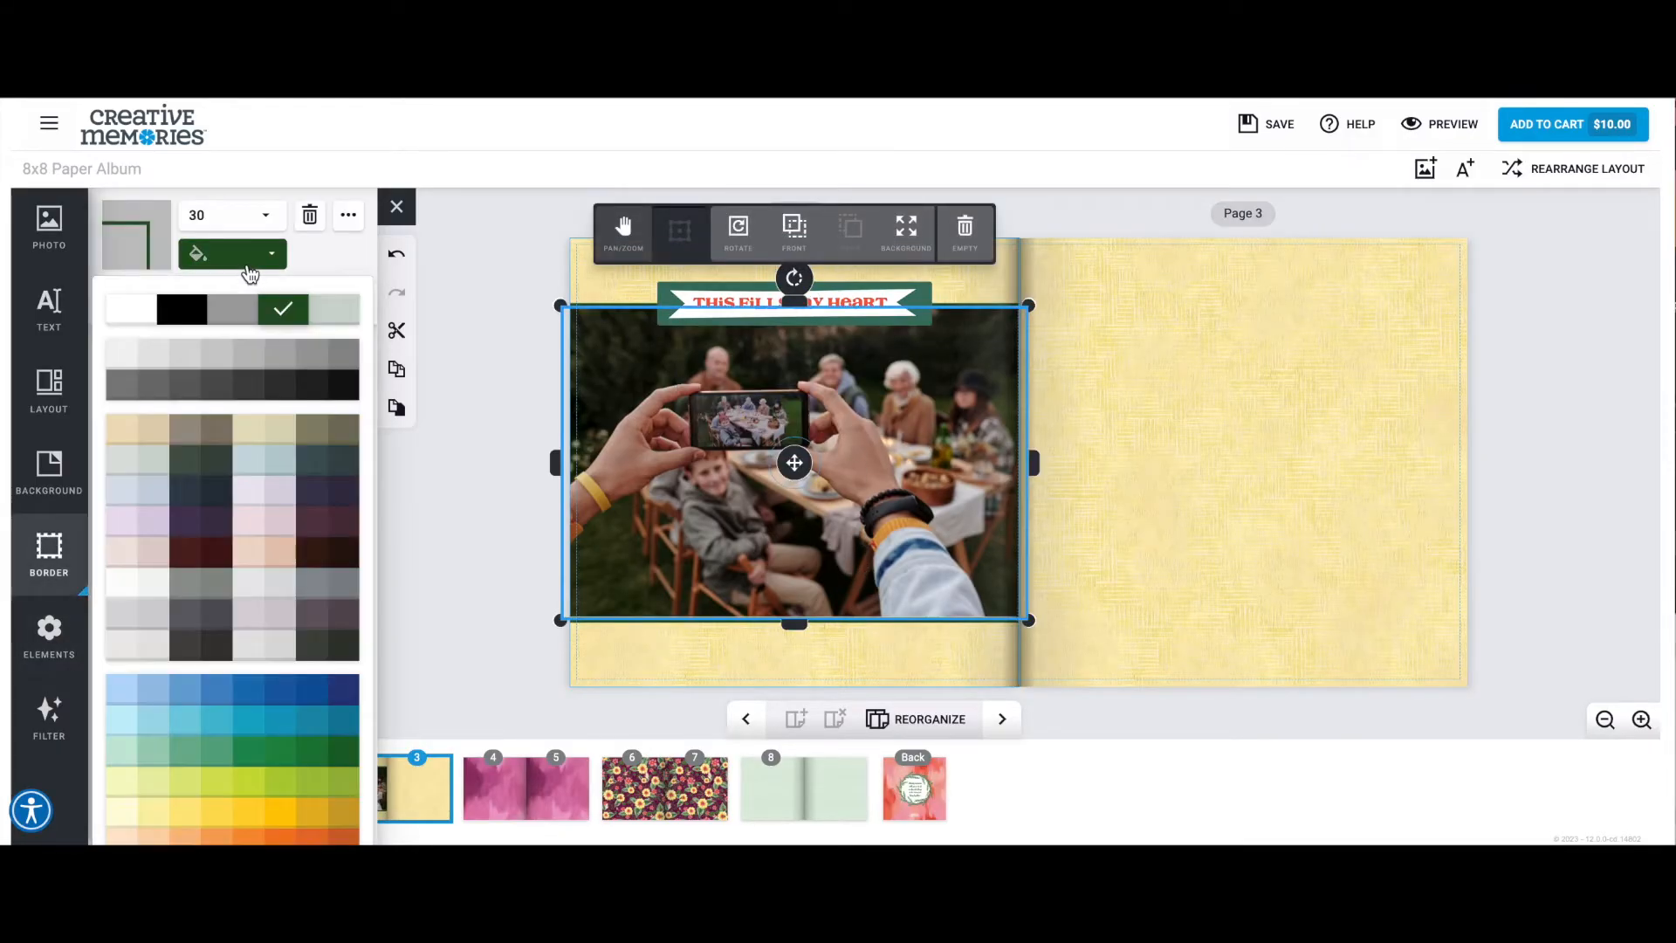
left_click(142, 316)
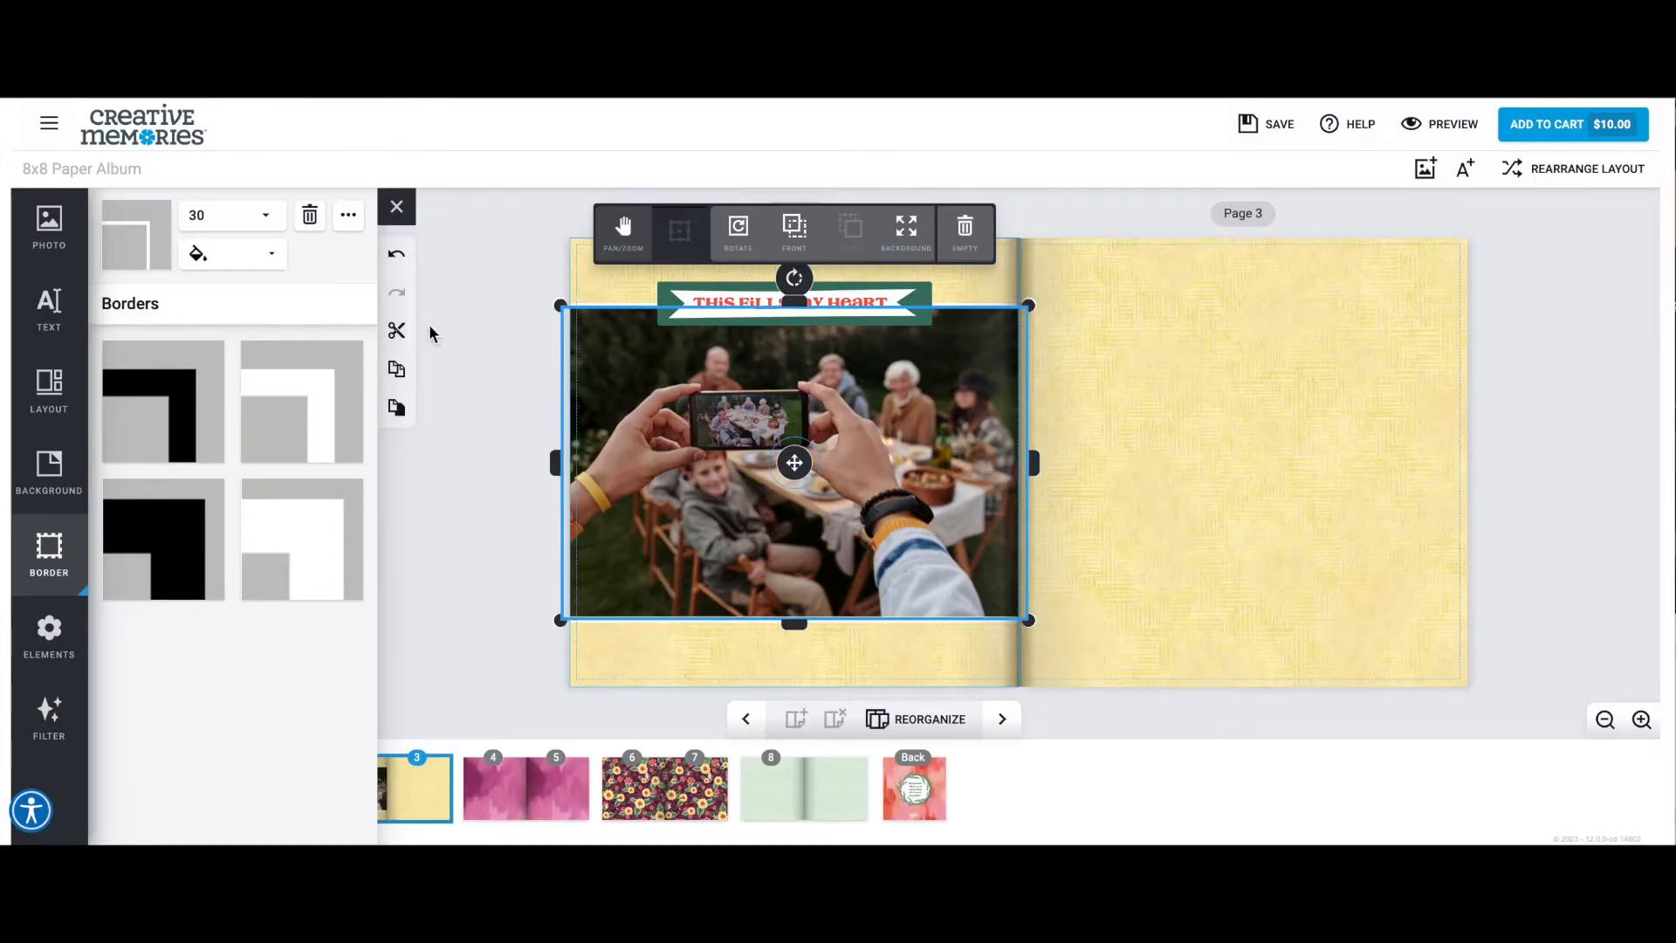
left_click(507, 344)
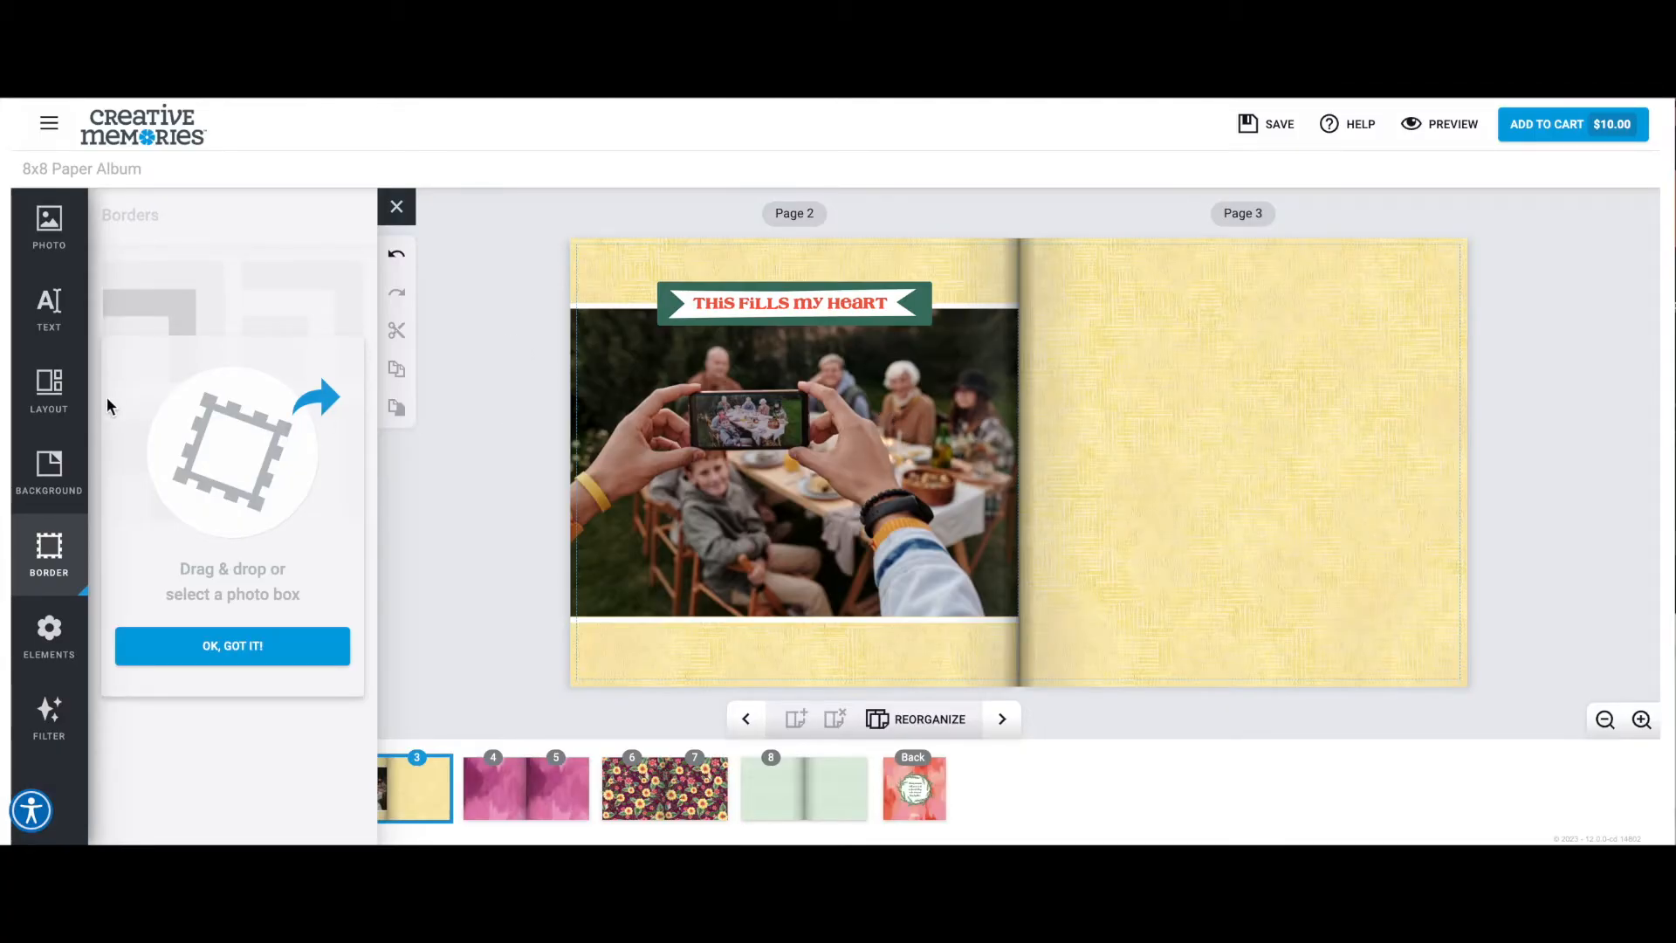
Apply the two-photo layout with a wide box beside a smaller box to page 3.
left_click(63, 397)
left_click(199, 338)
left_click(310, 339)
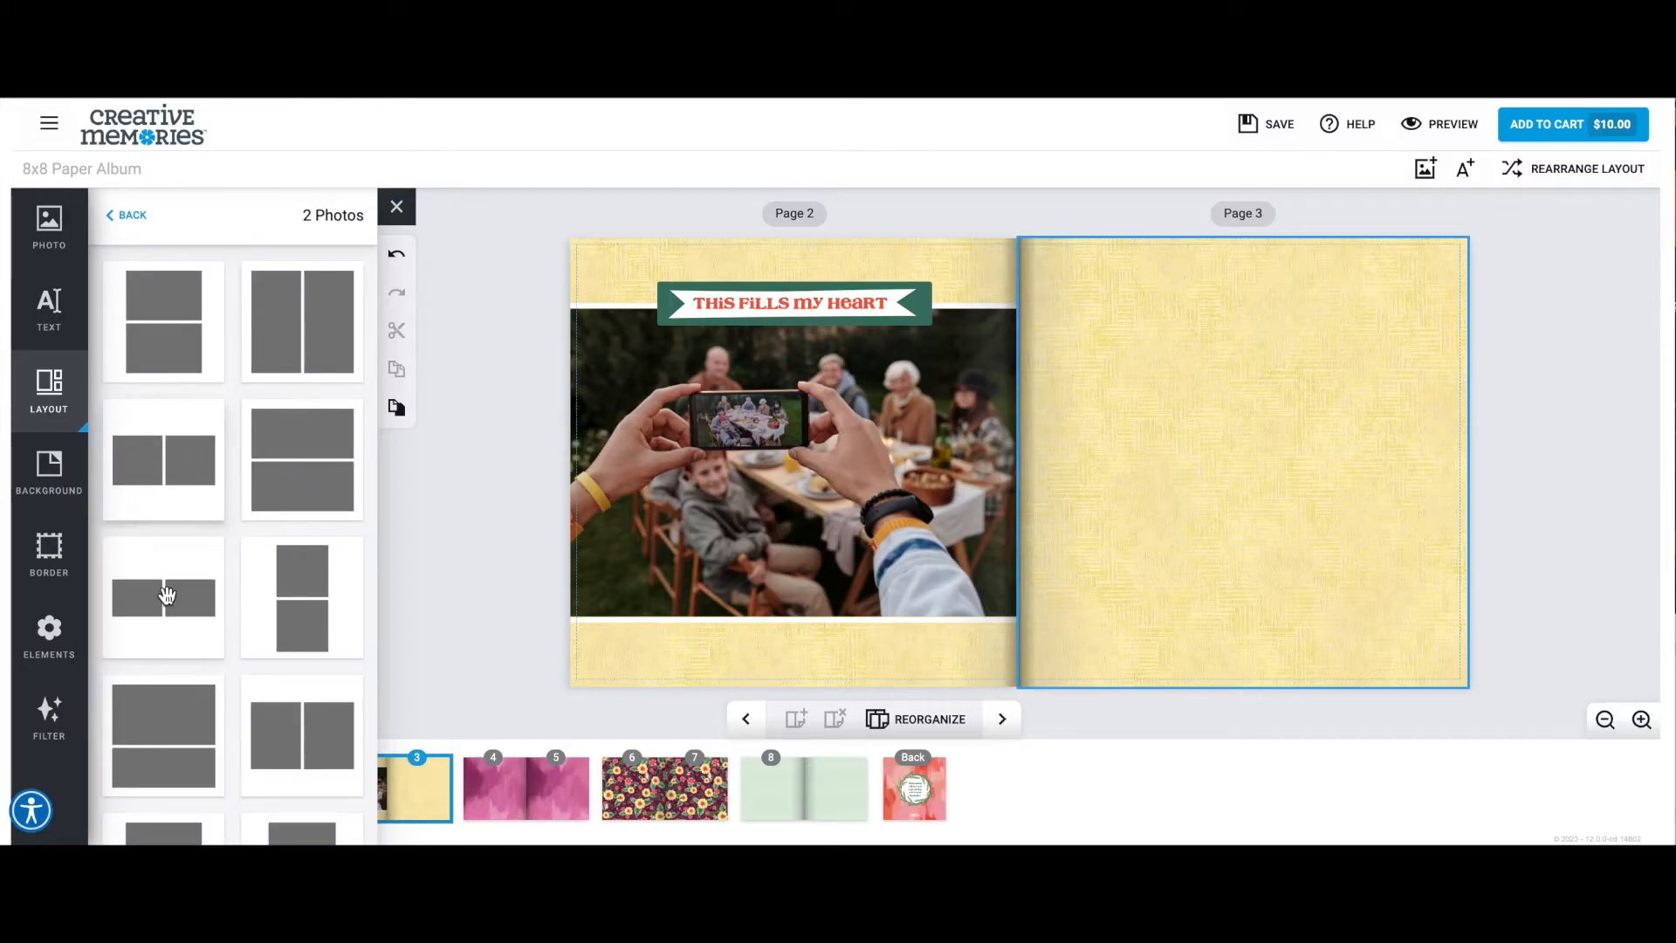
scroll(166, 594, "down", 5)
left_click(167, 597)
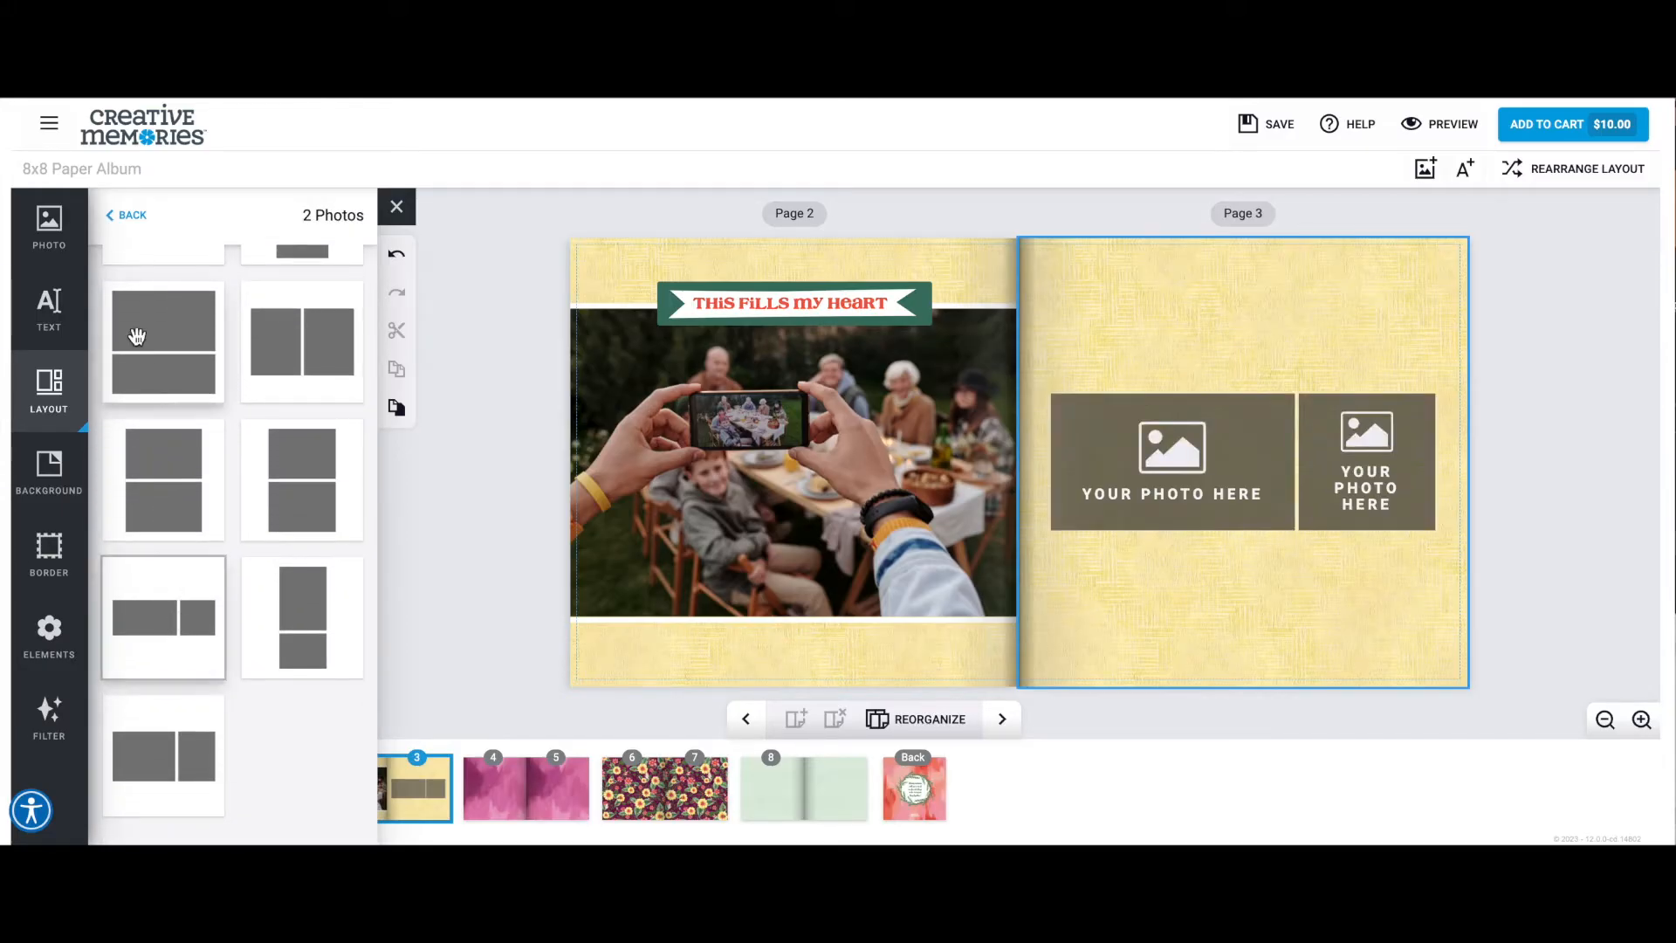
Fill page 3's smaller box with the photo of women talking at dinner and the wide box with the glasses-toasting photo.
left_click(49, 231)
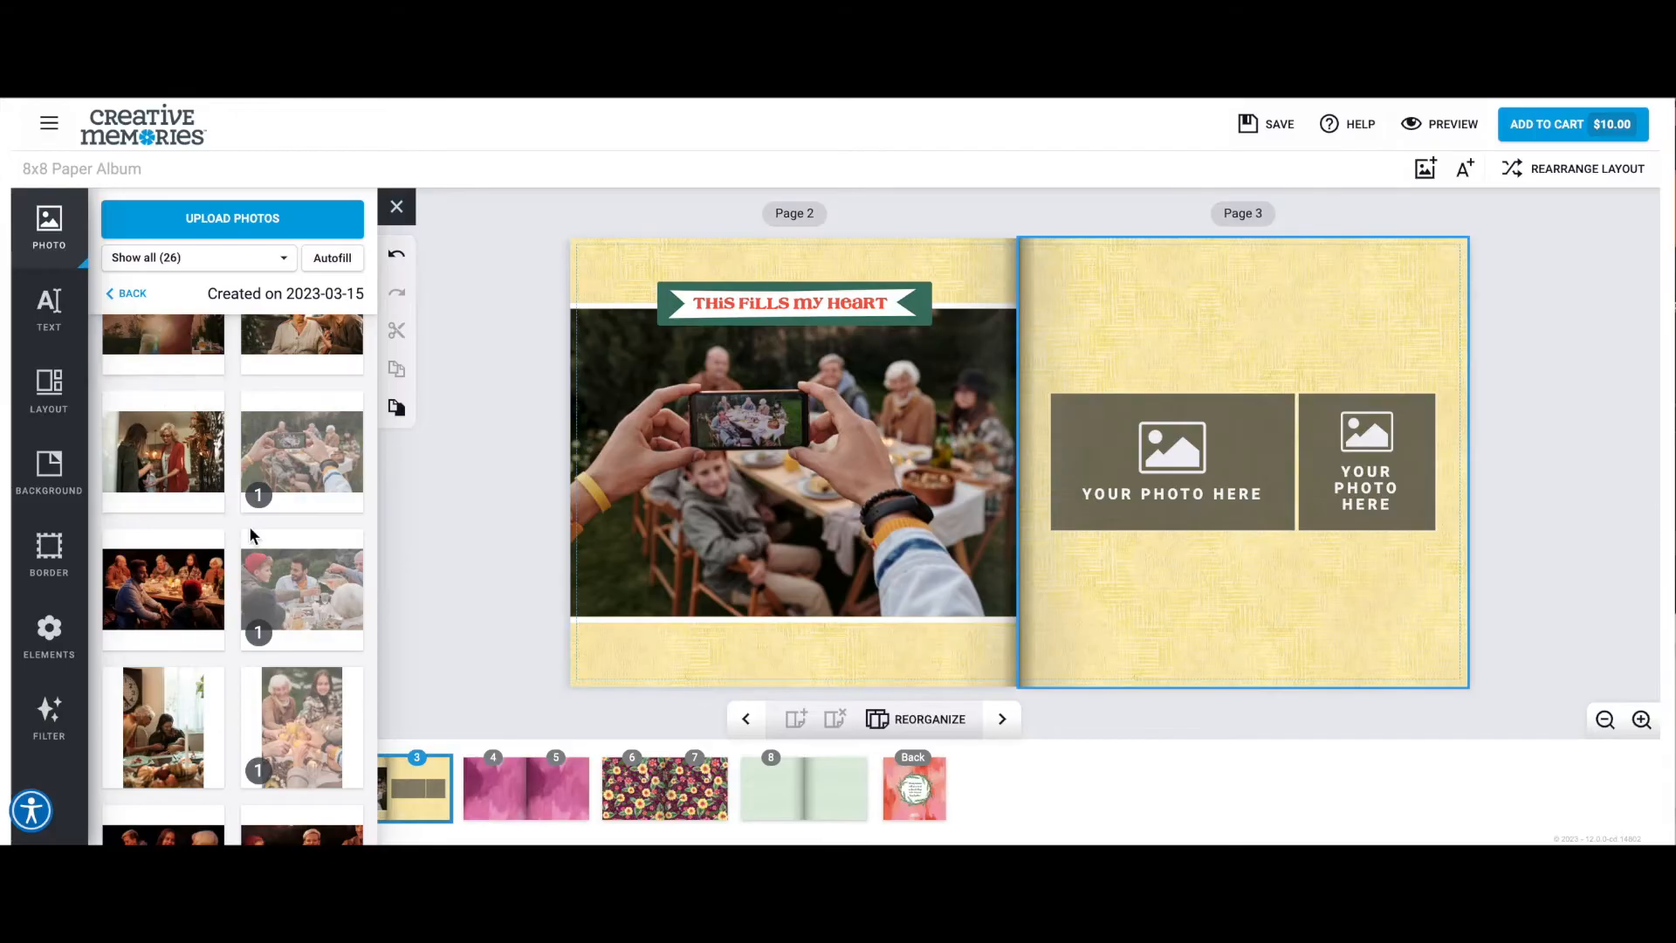
scroll(252, 531, "down", 2)
mouse_move(251, 527)
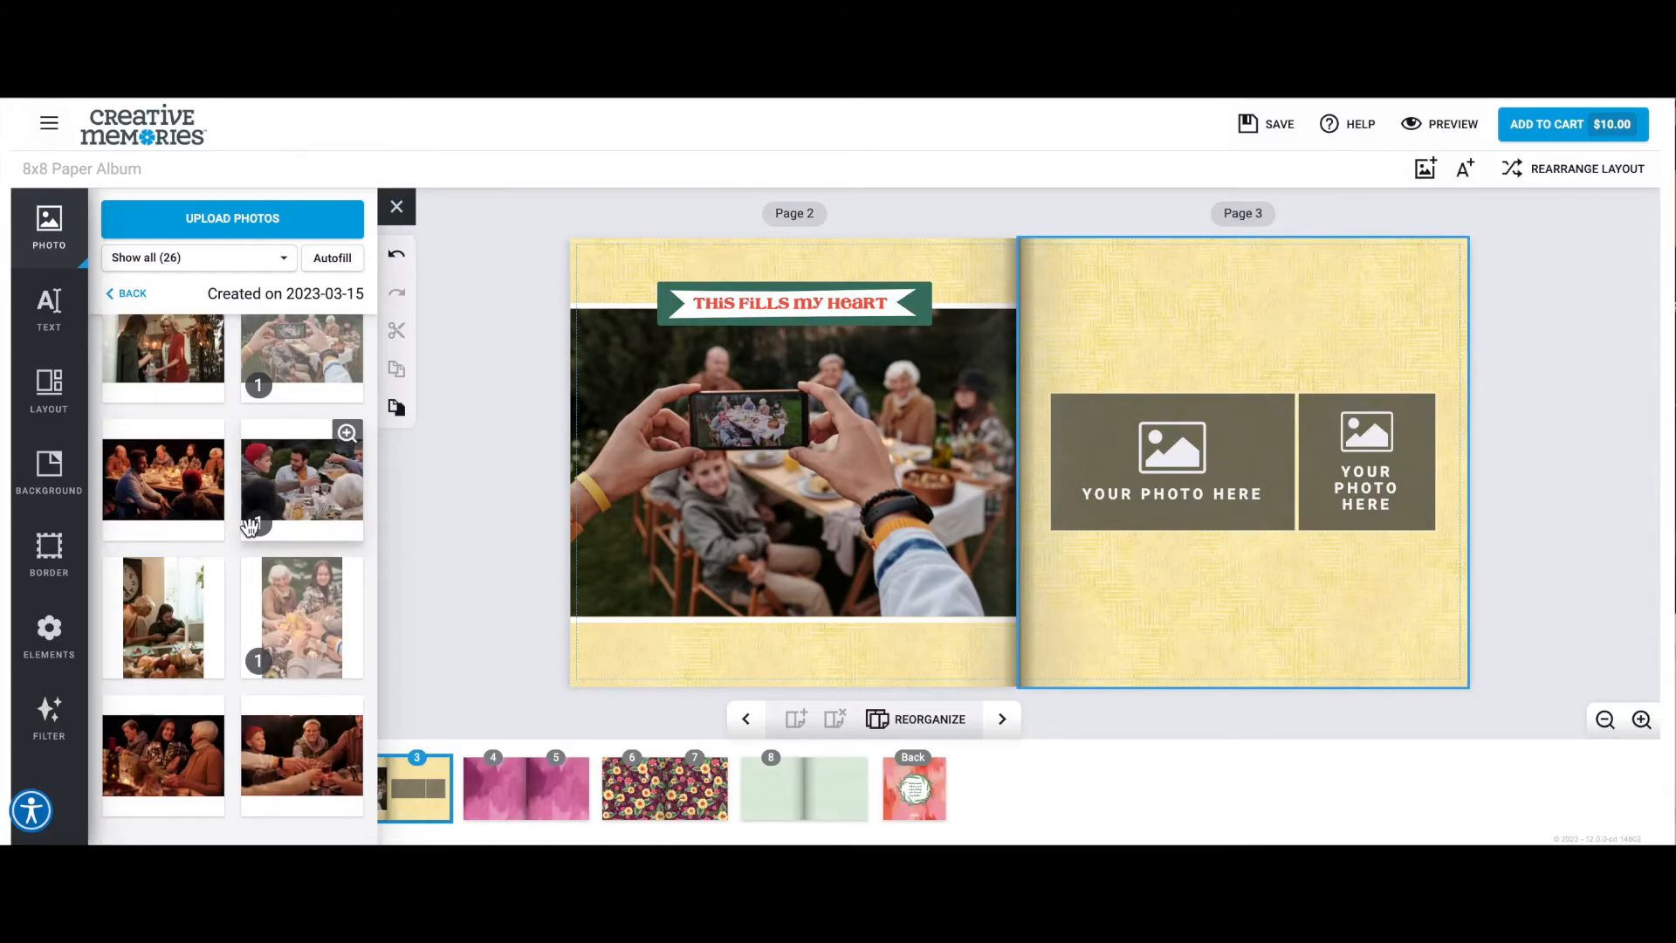
left_click_drag(174, 768, 1341, 471)
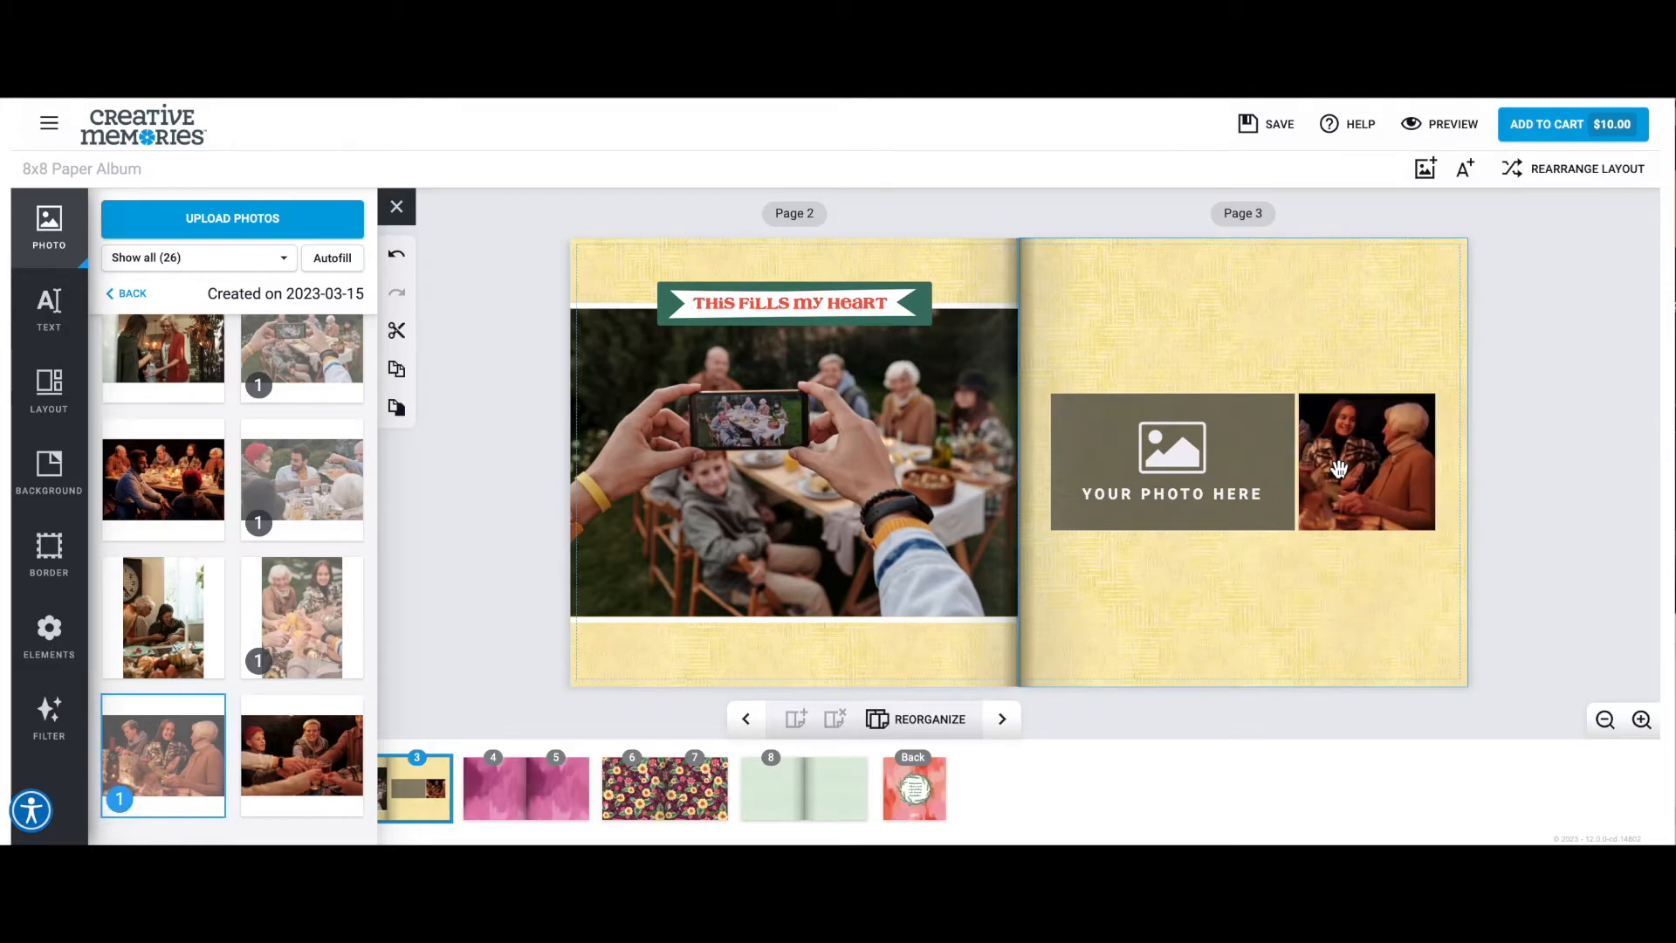
left_click(1340, 470)
left_click_drag(301, 755, 1161, 478)
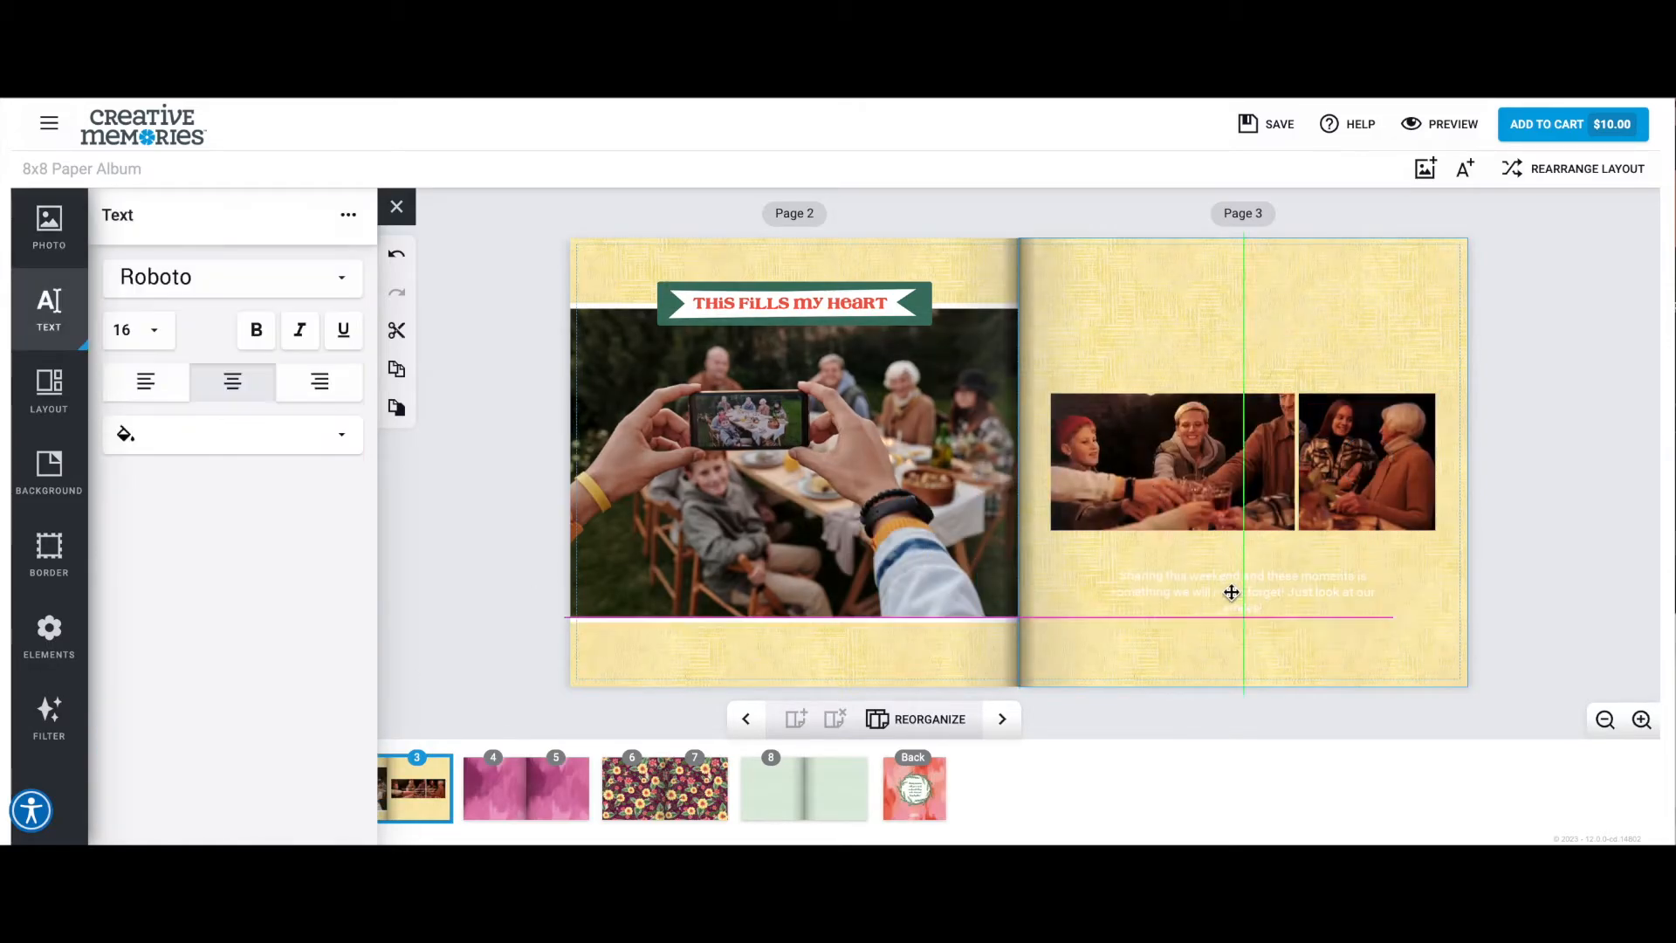
Add bold dark green text below the page 3 photos: "Sharing this weekend and these moments is something we will never forget! Just look at our smiles!".
left_click_drag(1231, 592, 1233, 582)
left_click_drag(1169, 491, 1010, 463)
left_click(256, 330)
left_click(306, 435)
left_click(273, 472)
Change the font of the text below the page 3 photos to Pacifico.
left_click(301, 278)
scroll(294, 399, "down", 1)
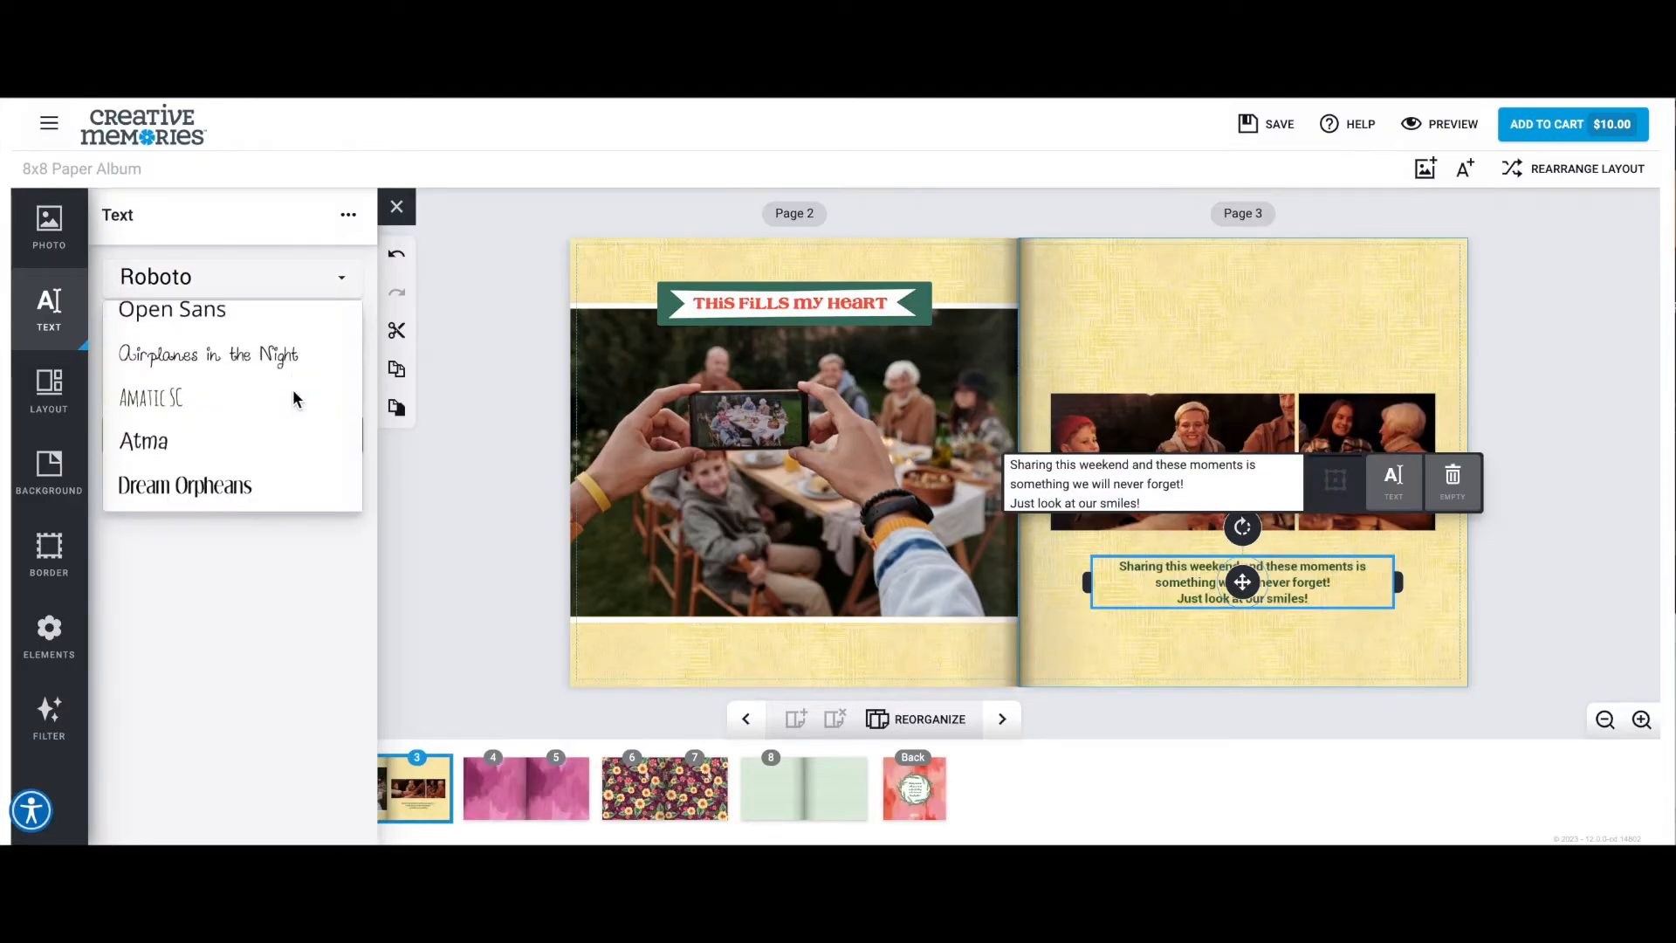
scroll(294, 399, "down", 1)
left_click(294, 399)
Remove "Just look at our smiles!" from the page 3 text and break the remaining sentence into three lines after "and" and "something".
key("Return")
left_click(1128, 482)
key("Return")
left_click_drag(1143, 501, 1006, 495)
key("BackSpace")
key("BackSpace")
key("BackSpace")
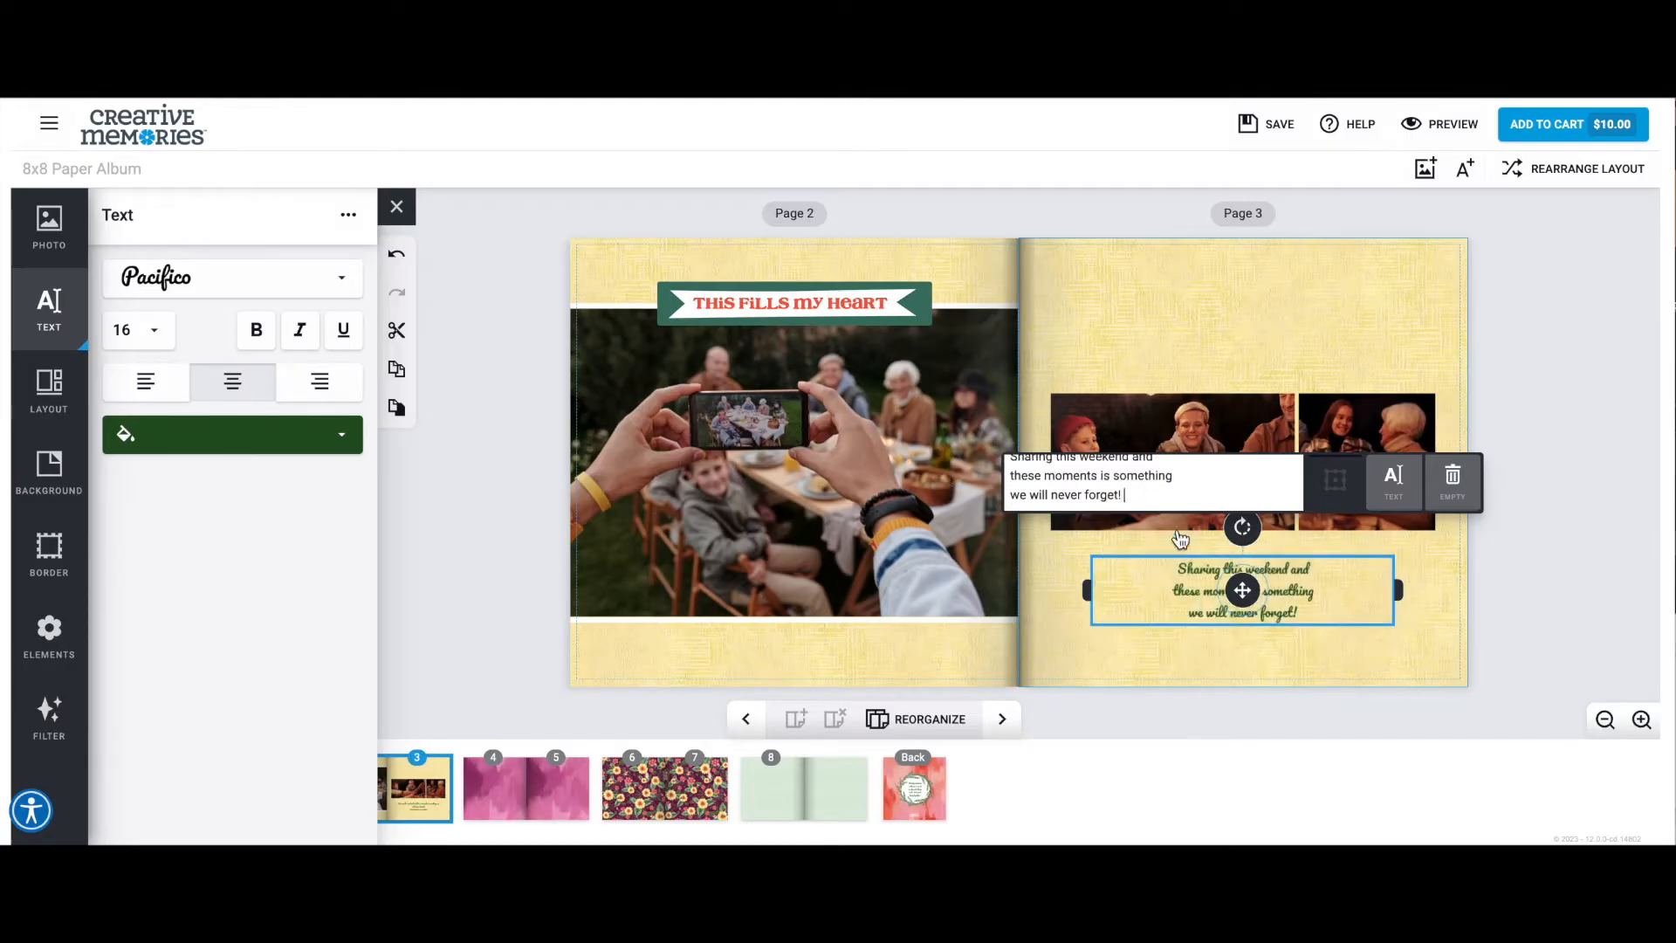
Tilt the page 3 text counterclockwise and place it in the page's lower outer corner.
left_click_drag(1242, 527, 1218, 532)
left_click_drag(1243, 590, 1367, 606)
left_click_drag(1511, 549, 1449, 585)
left_click_drag(1223, 664, 1275, 644)
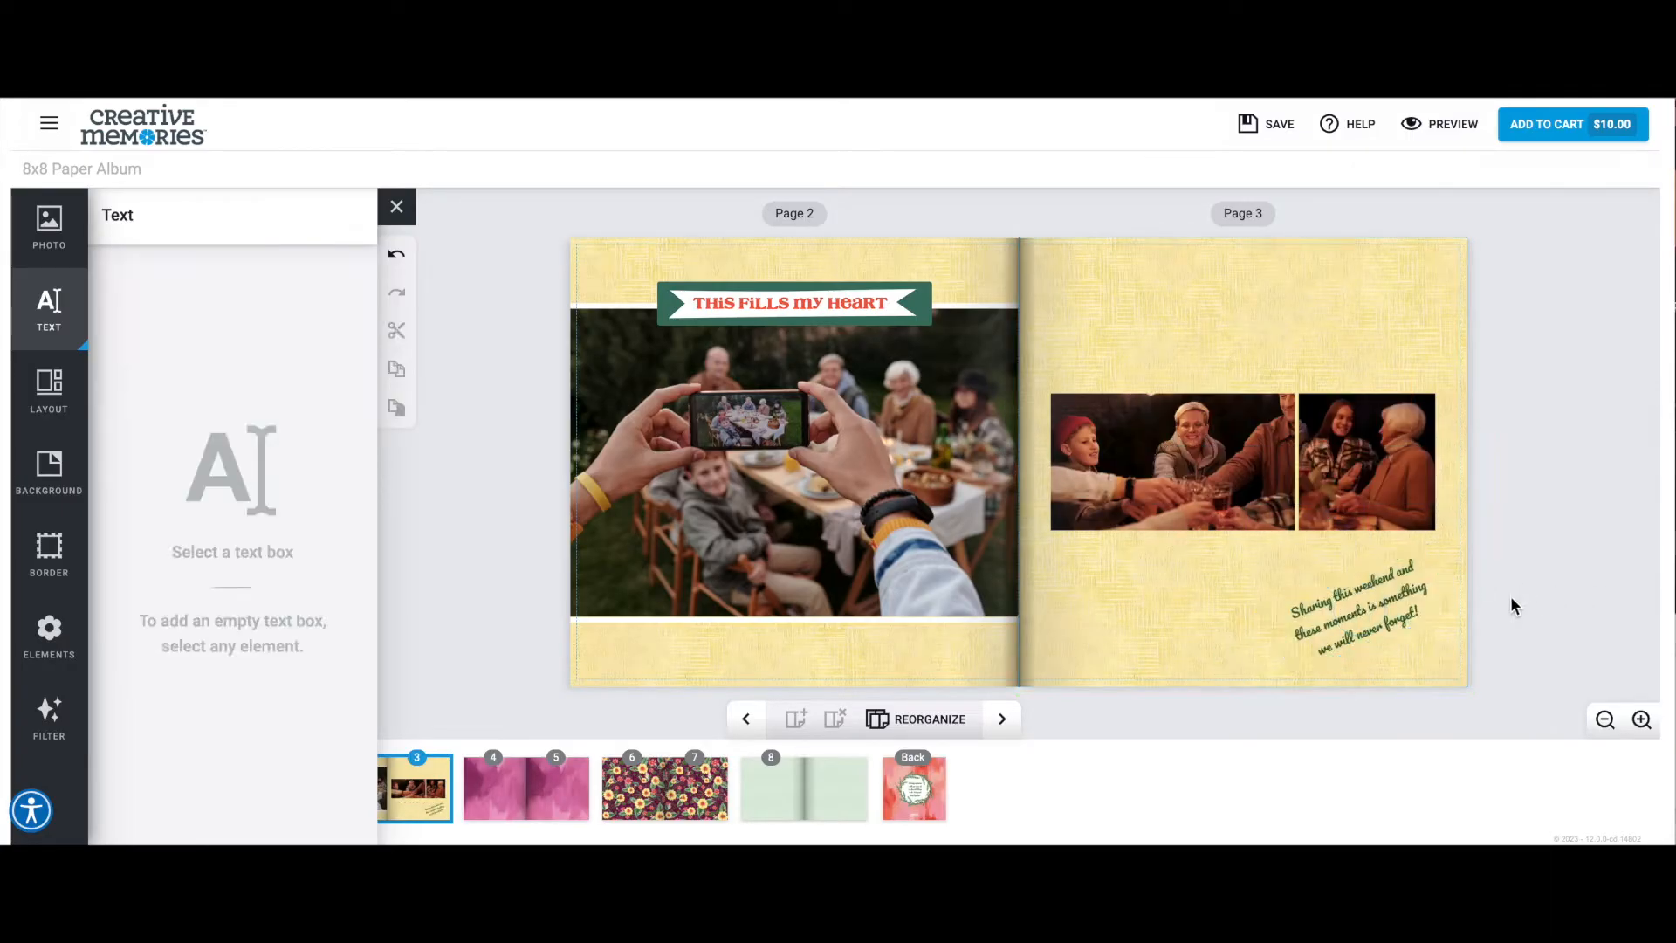
Add the Painted Garden yellow flowers element to page 3 and position it beneath the tilted text in the lower outer corner.
left_click(49, 637)
mouse_move(163, 401)
left_mouse_down()
mouse_move(559, 524)
mouse_move(1245, 550)
mouse_move(1254, 570)
left_mouse_up()
left_click_drag(1287, 656, 1317, 658)
left_click_drag(1291, 599, 1391, 640)
Place another copy of the yellow flowers element in the upper inner corner of page 3.
scroll(217, 451, "down", 2)
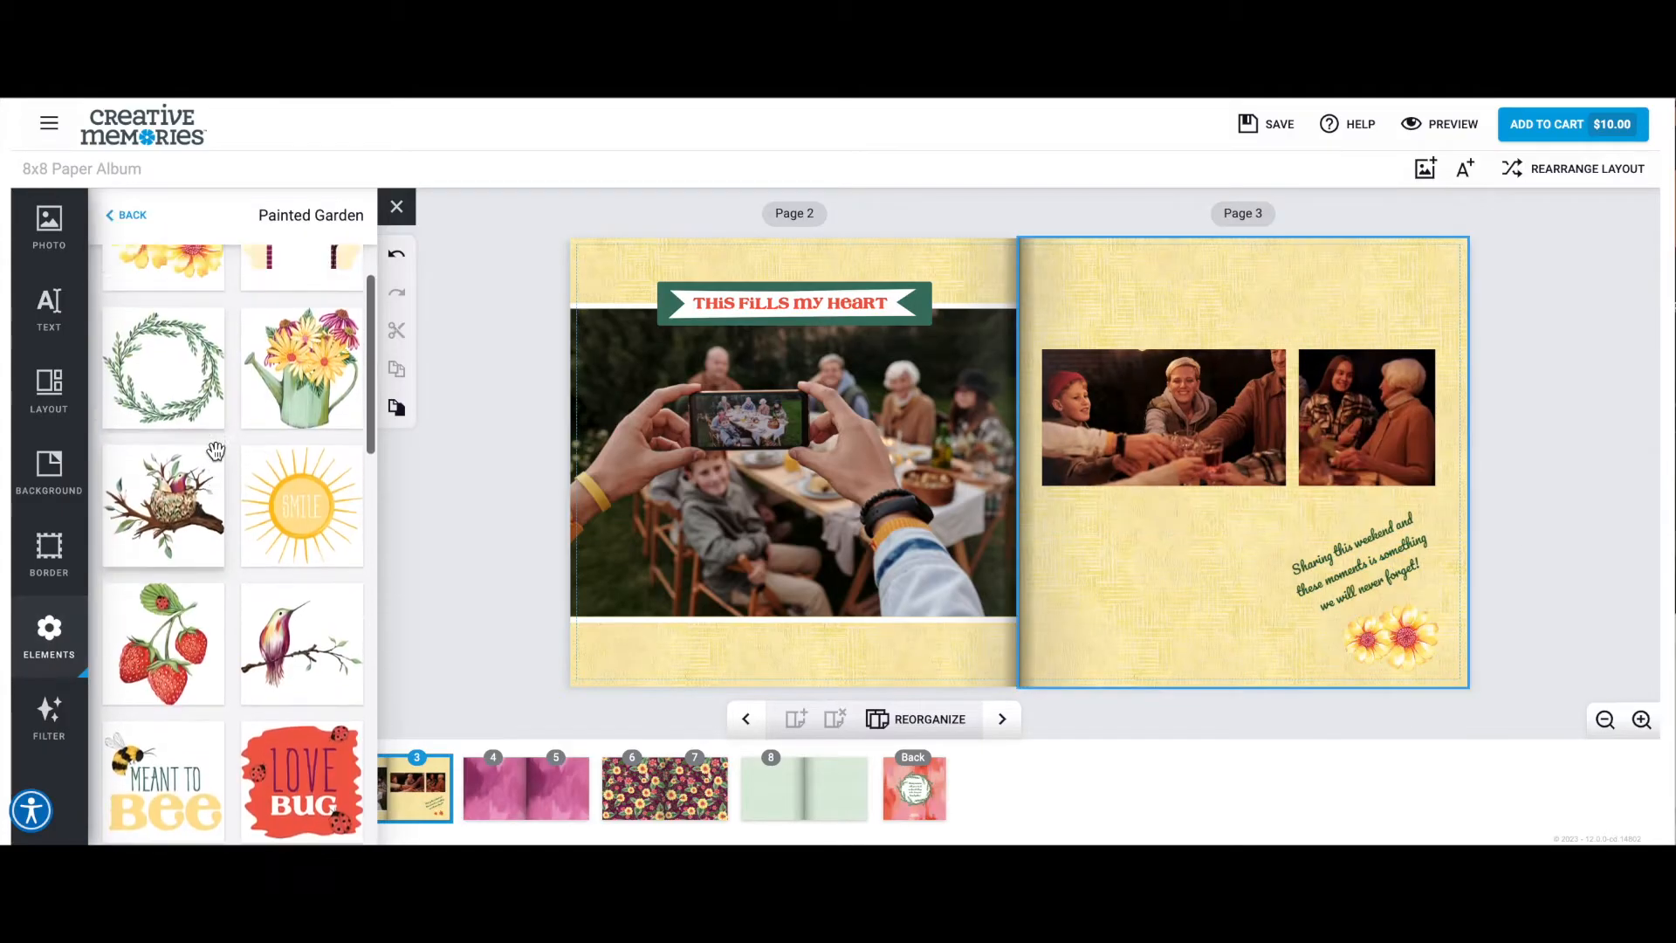
scroll(216, 451, "up", 2)
left_click_drag(164, 319, 1091, 305)
left_click(1183, 604)
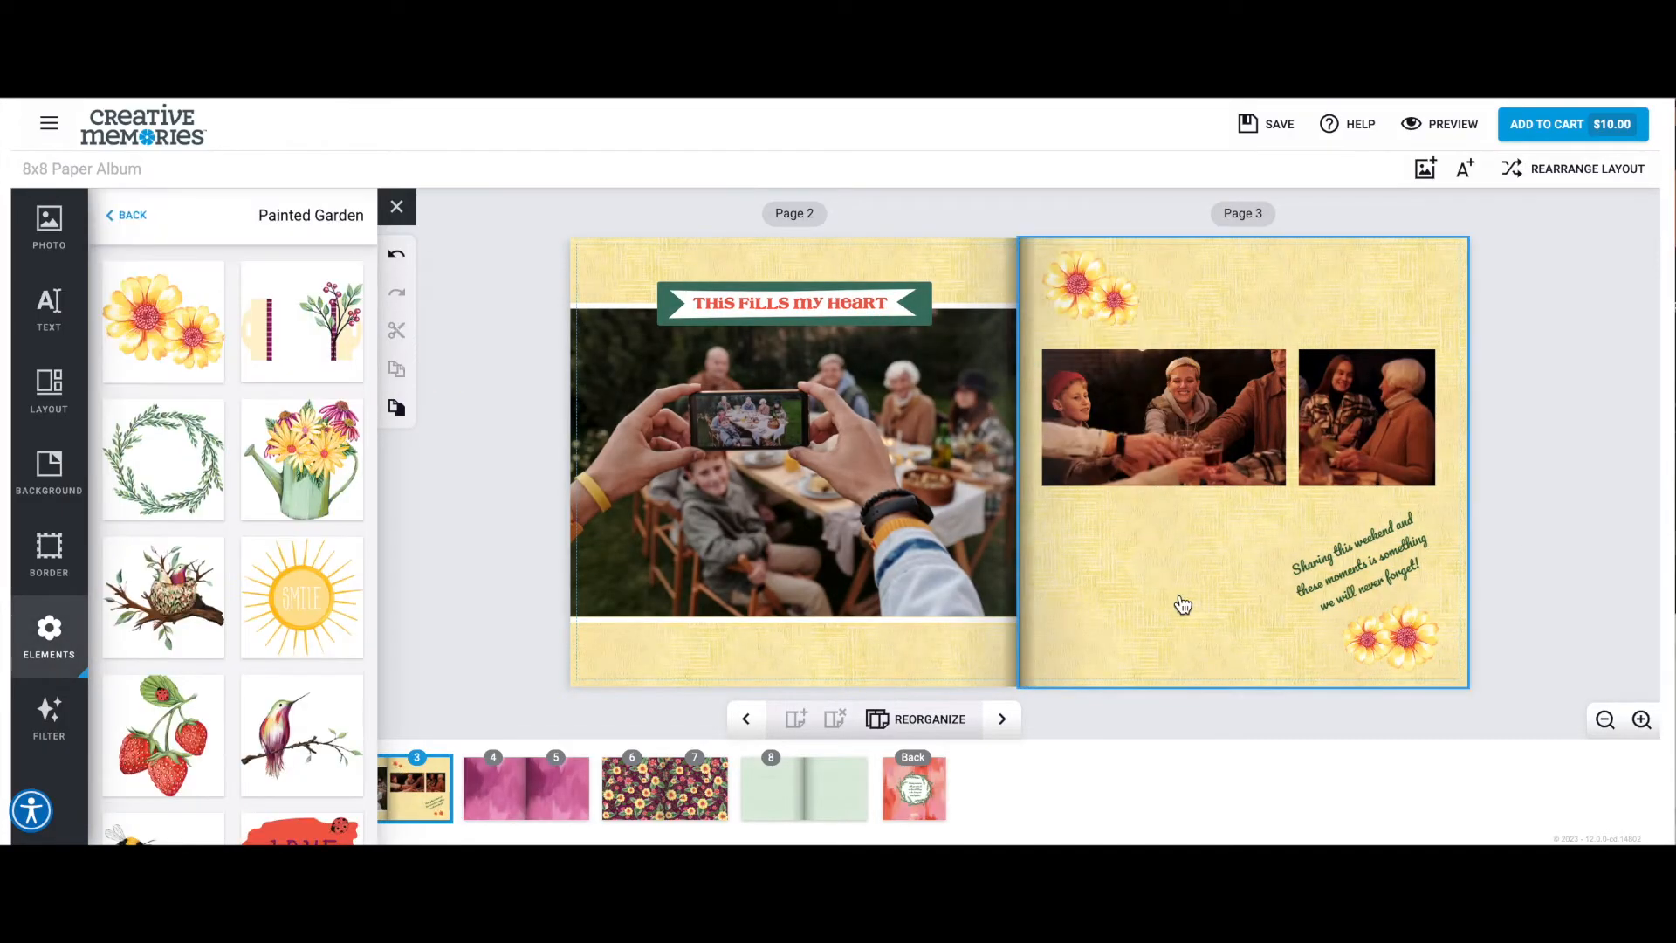
Go to pages 4 and 5 and place the photo of the child in a red hat on page 4.
left_click(1007, 731)
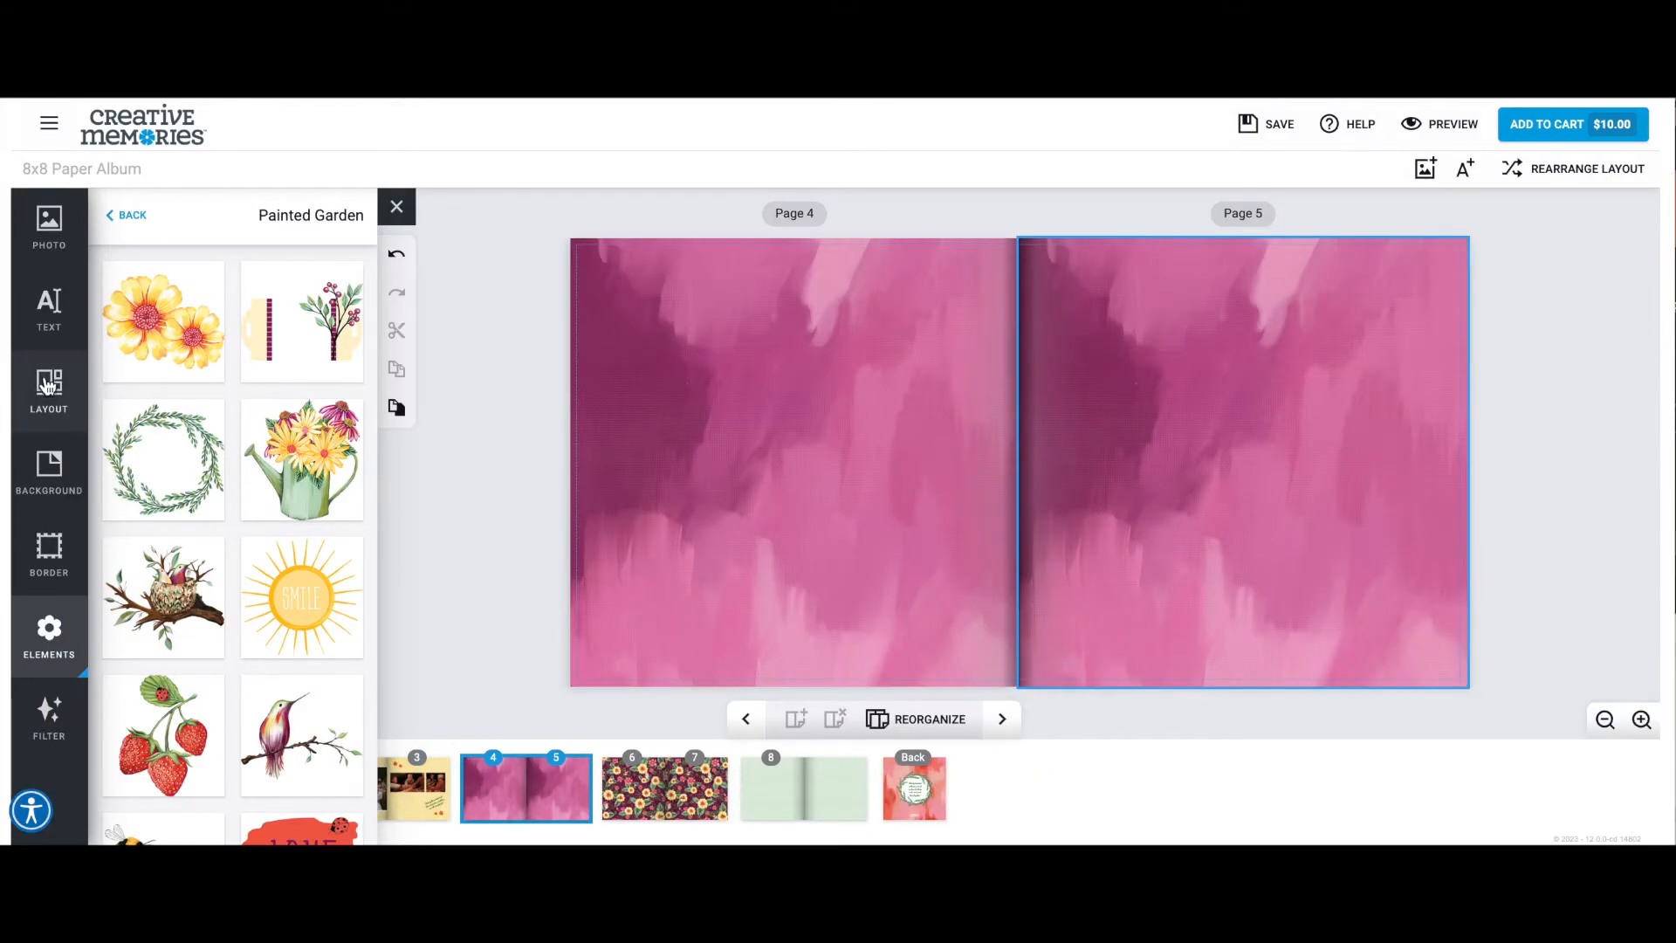
left_click(49, 226)
scroll(317, 605, "down", 4)
scroll(317, 605, "down", 2)
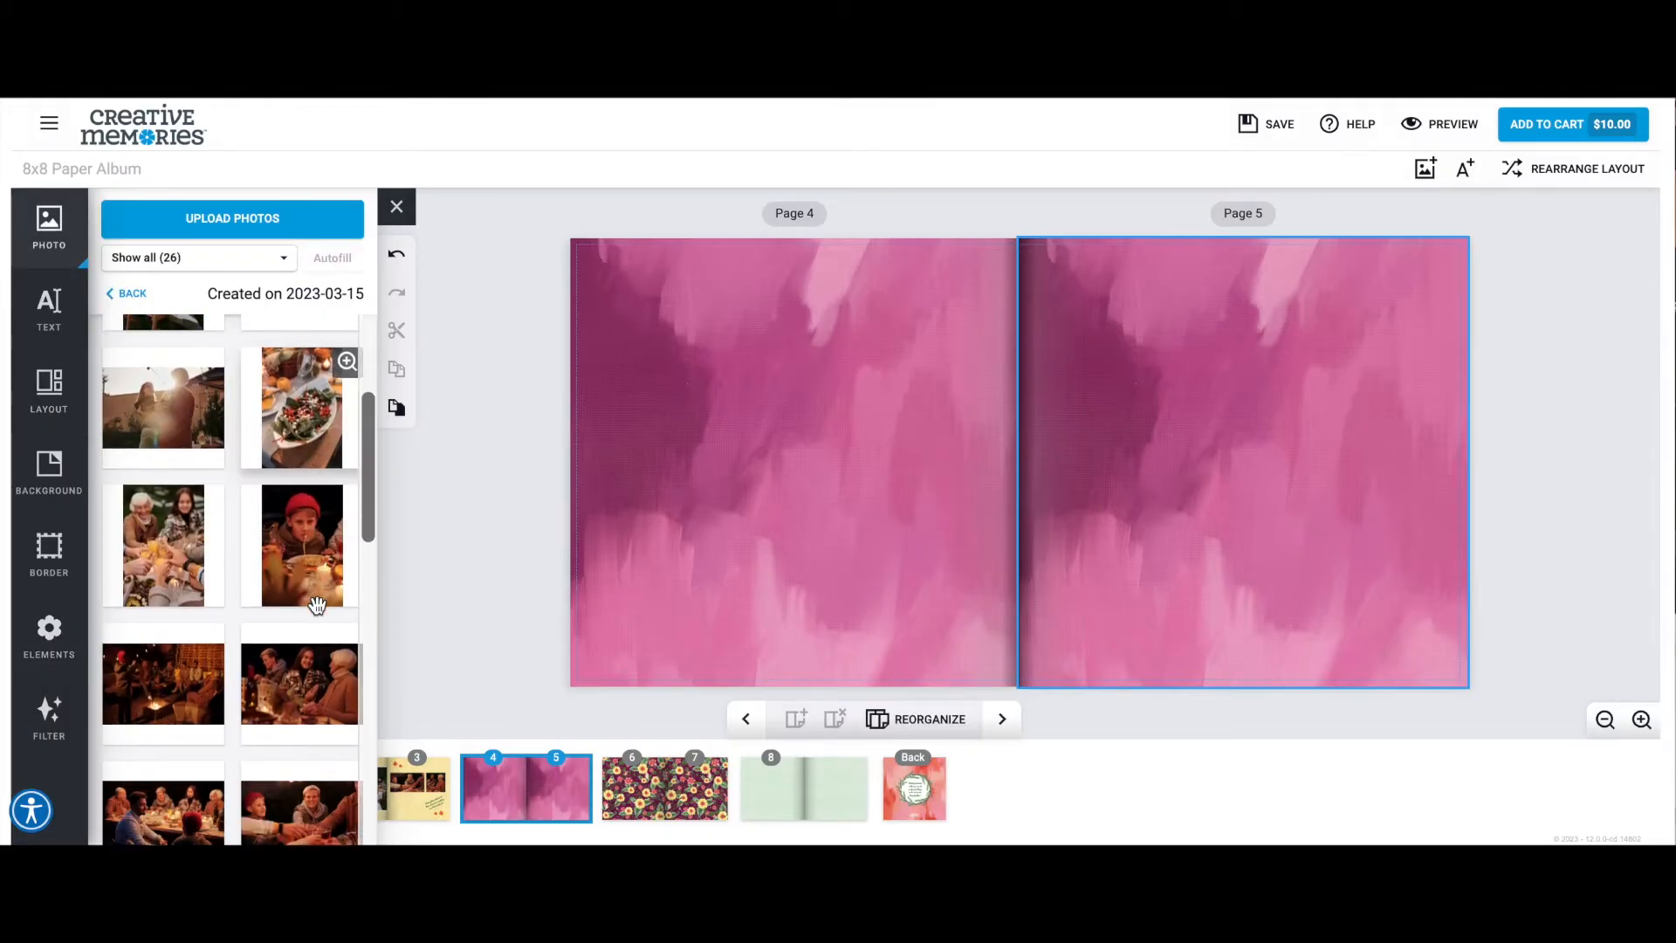
left_click_drag(306, 506, 720, 449)
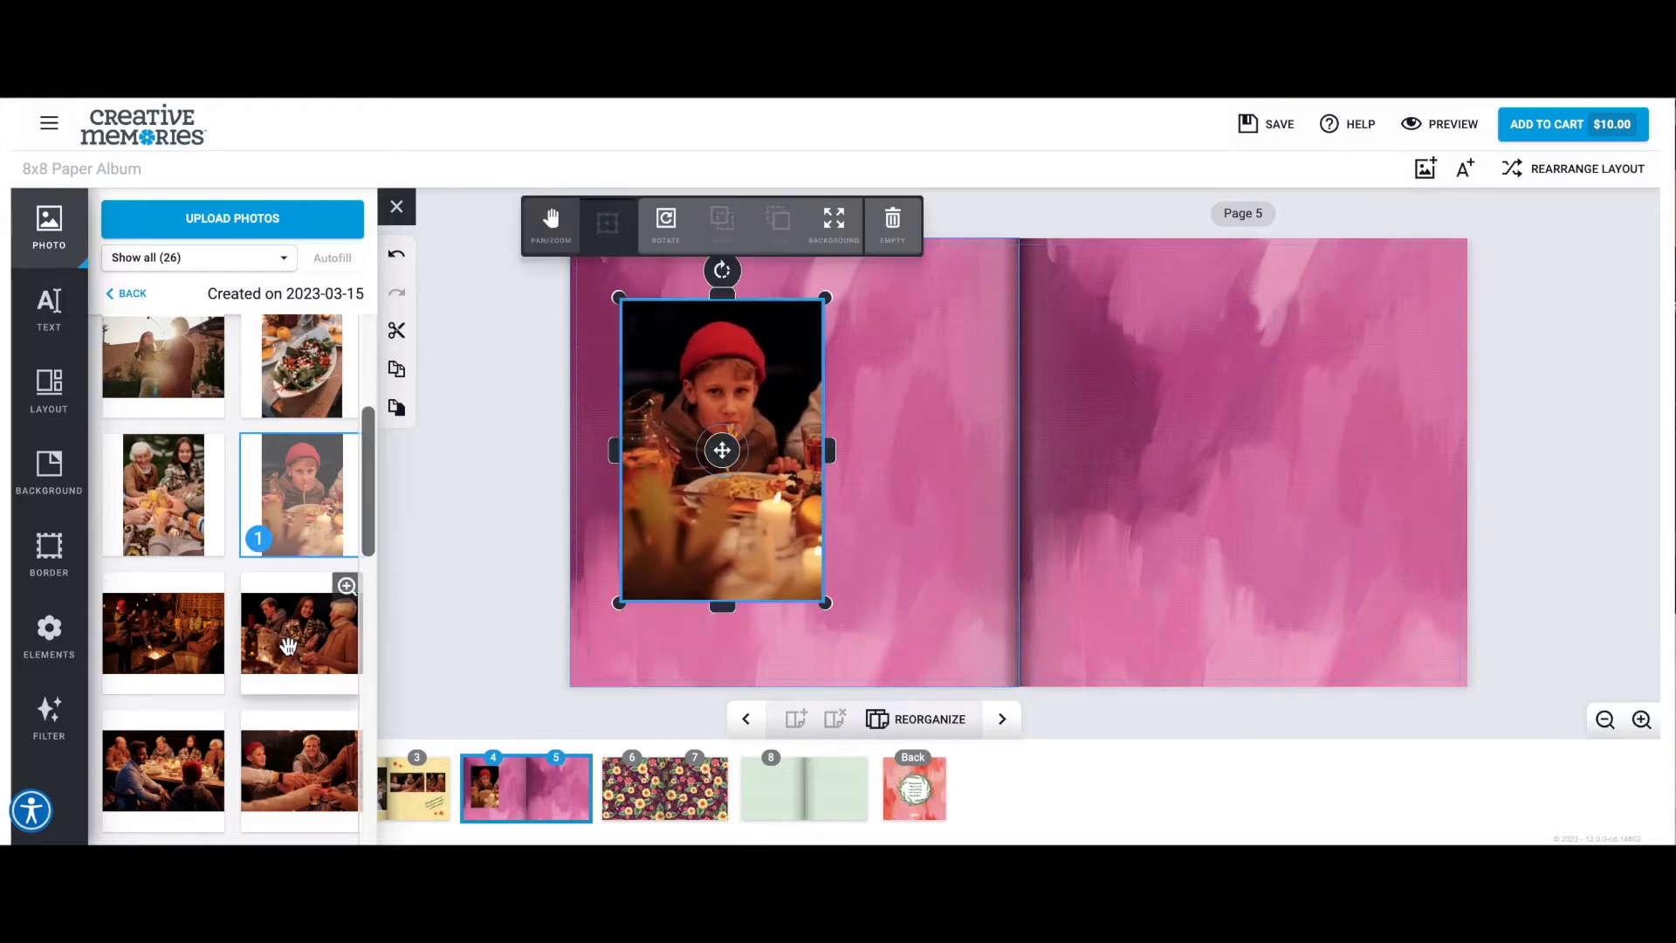
Add the photo of the standing man giving a toast to page 5 and enlarge it across the full width of the page's upper part.
scroll(288, 646, "down", 3)
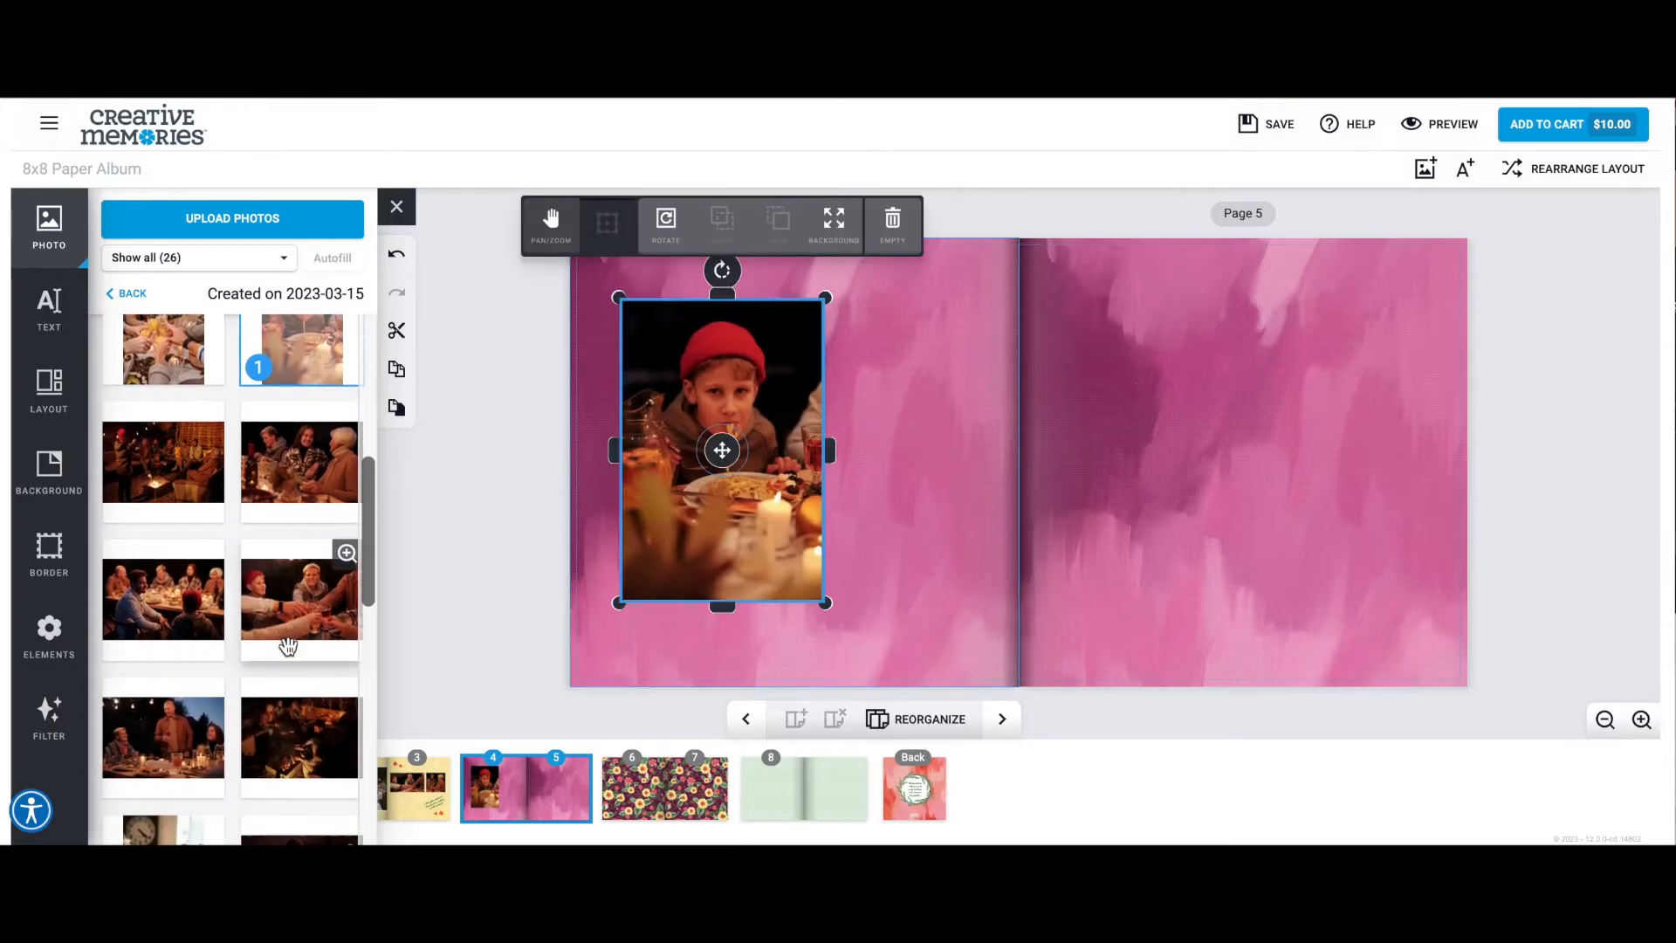
scroll(288, 646, "down", 1)
left_click_drag(166, 690, 1170, 340)
left_click_drag(1315, 434, 1477, 554)
left_click(1090, 628)
left_click_drag(1243, 444, 1233, 464)
left_click(1135, 626)
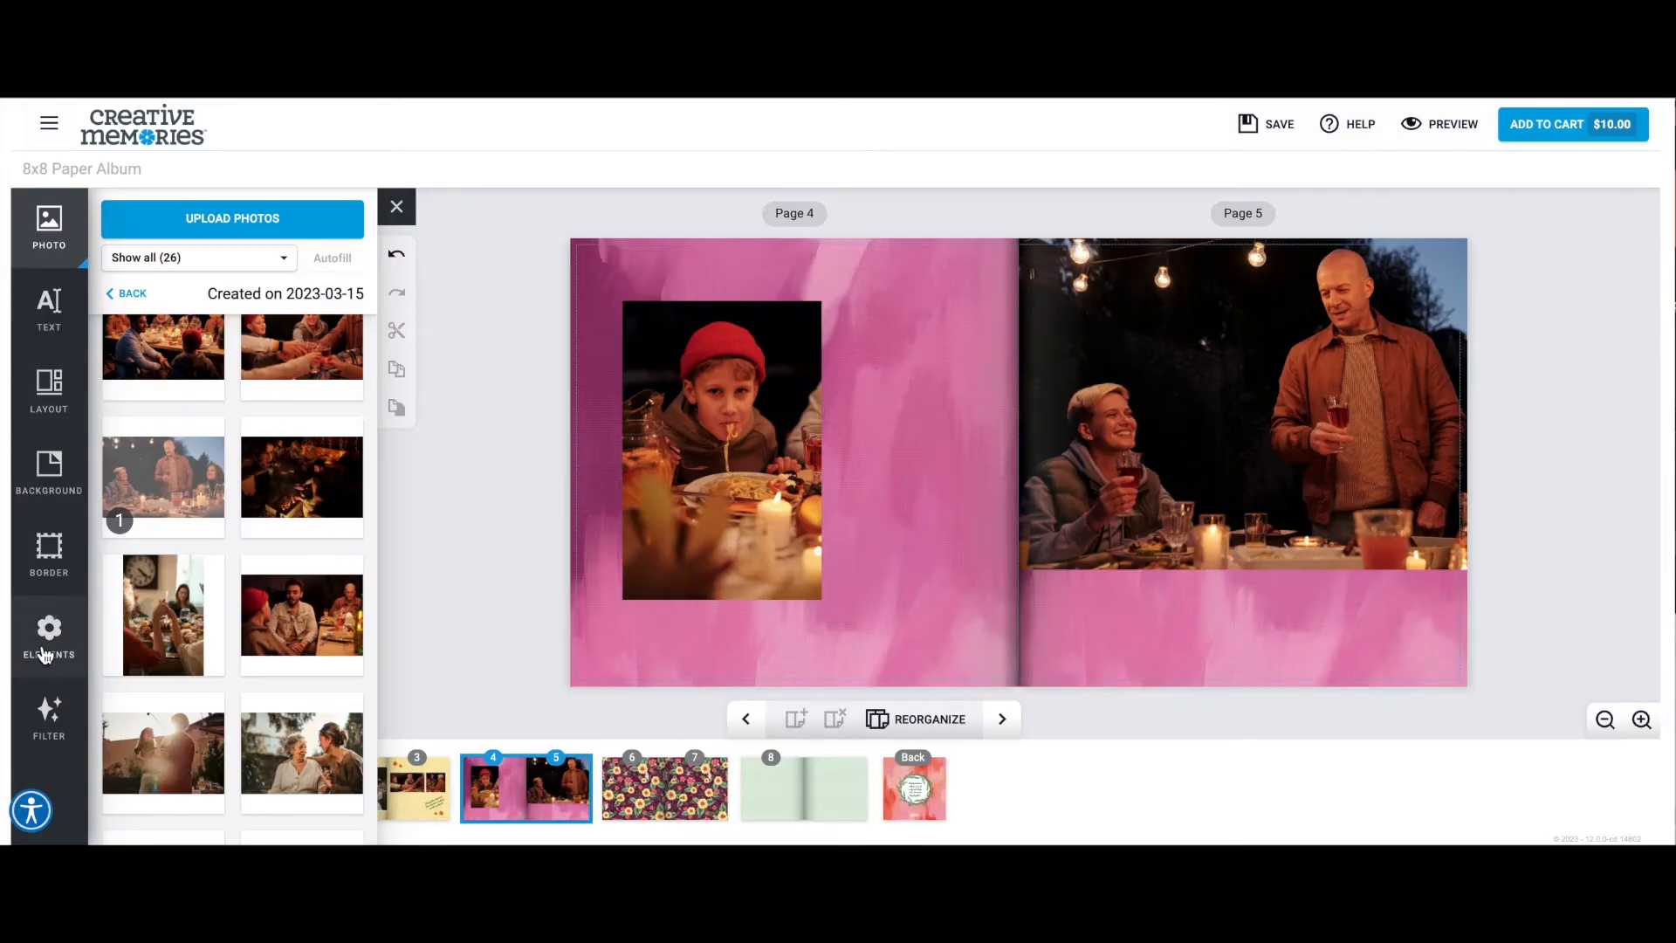
Place a tilted "Sweet Life" element on page 5's photo and the "Captured Moments" banner over the lower edge of page 4's photo.
left_click(45, 655)
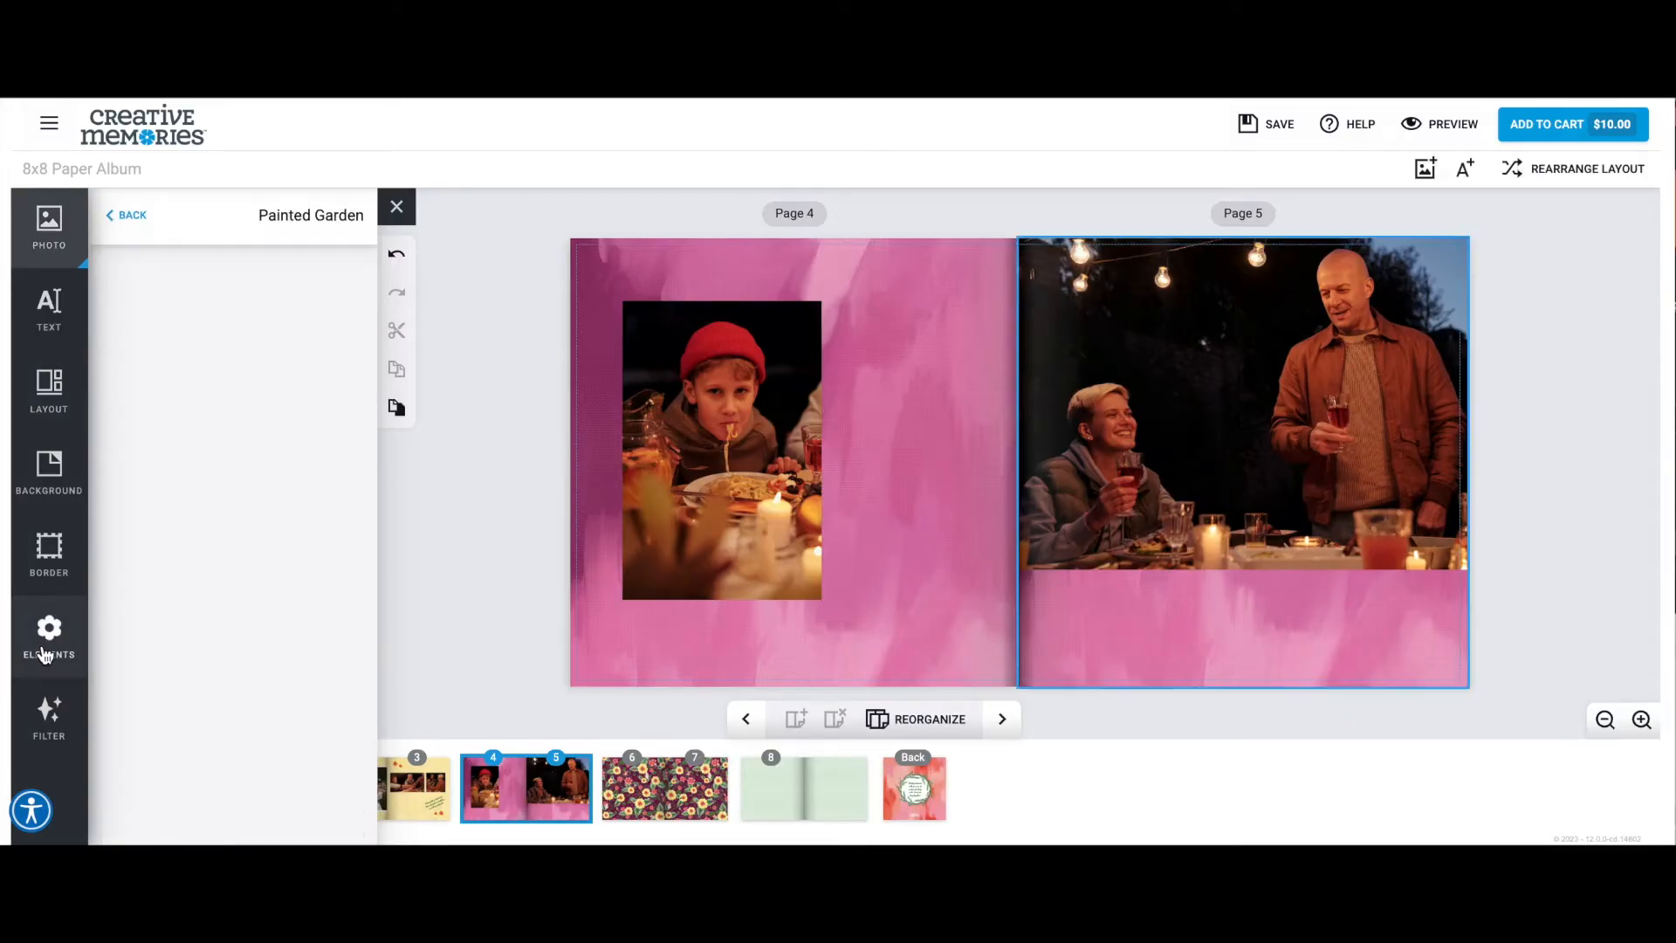
left_click_drag(305, 481, 1096, 281)
left_click_drag(1097, 281, 1097, 281)
left_click(1243, 661)
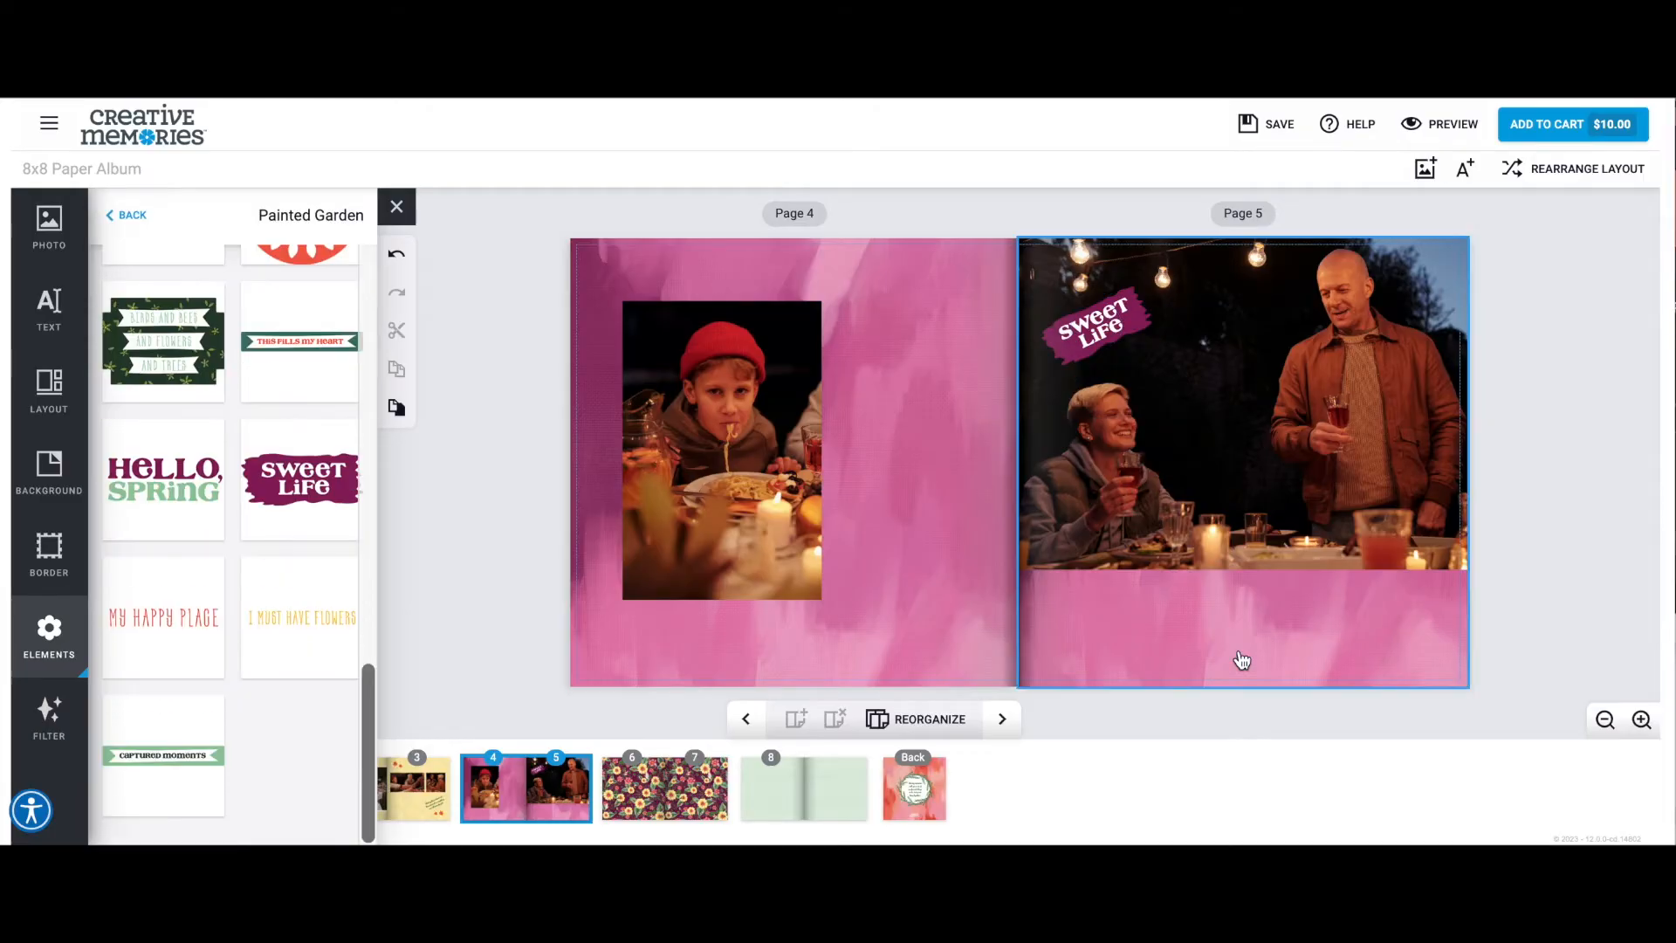
left_click(161, 756)
left_click_drag(1238, 463, 720, 600)
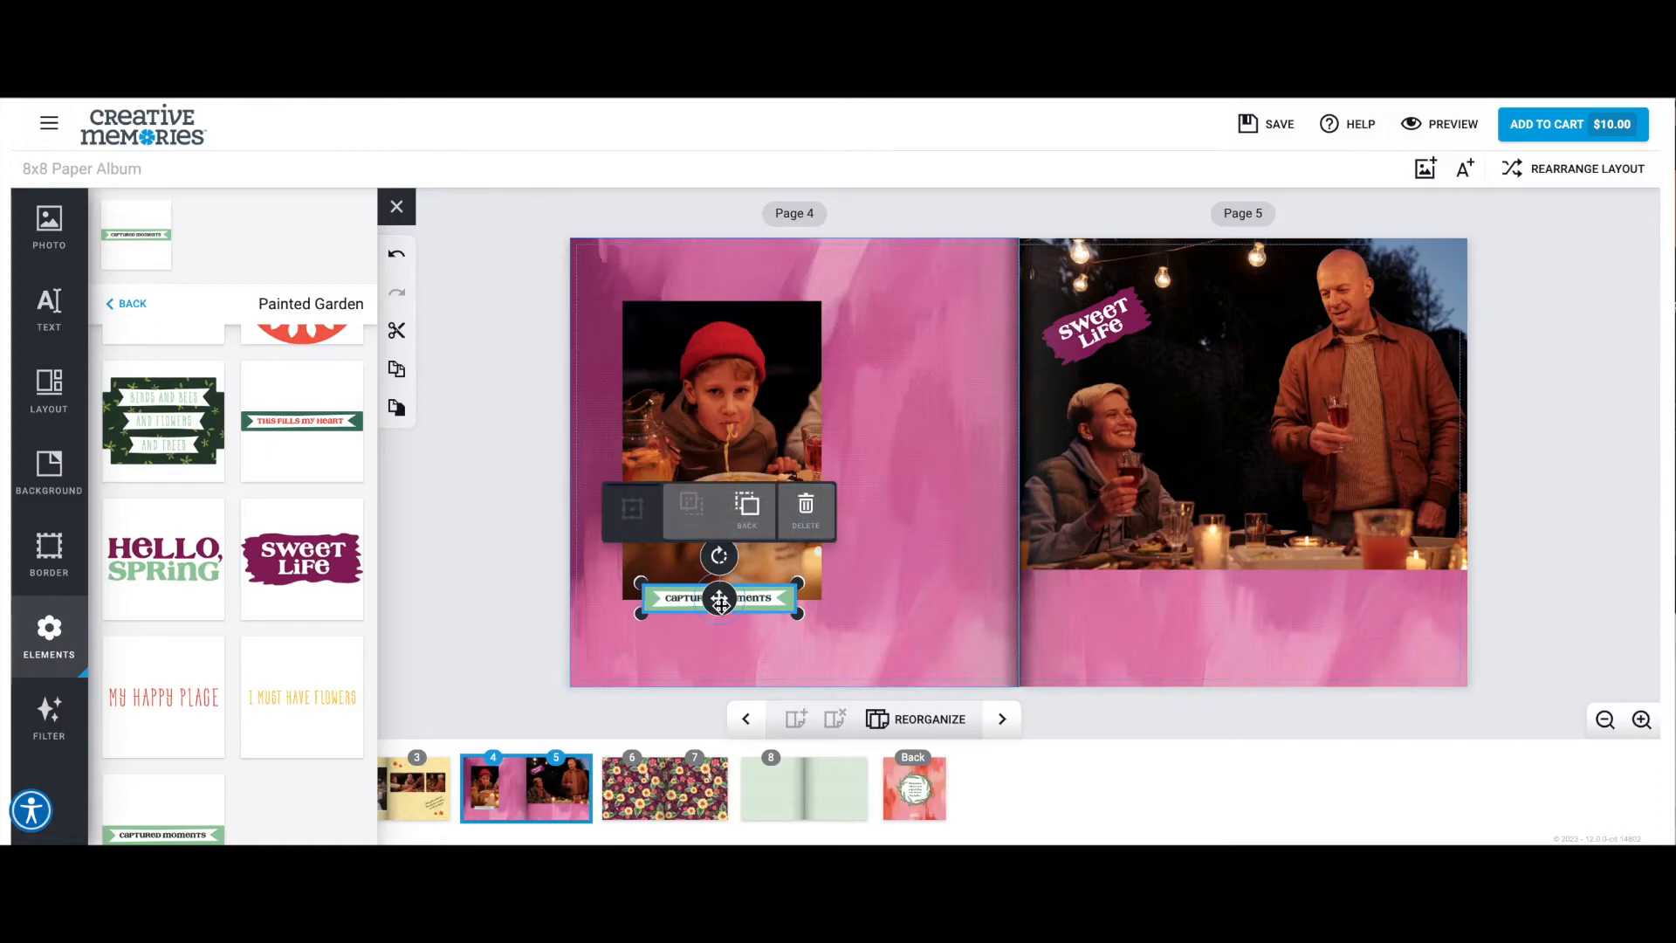
Give the page 4 photo a white border of size 30 and nudge the "Captured Moments" banner down onto it.
left_click(758, 384)
left_click(49, 551)
left_click(256, 223)
left_click(227, 391)
left_click(260, 253)
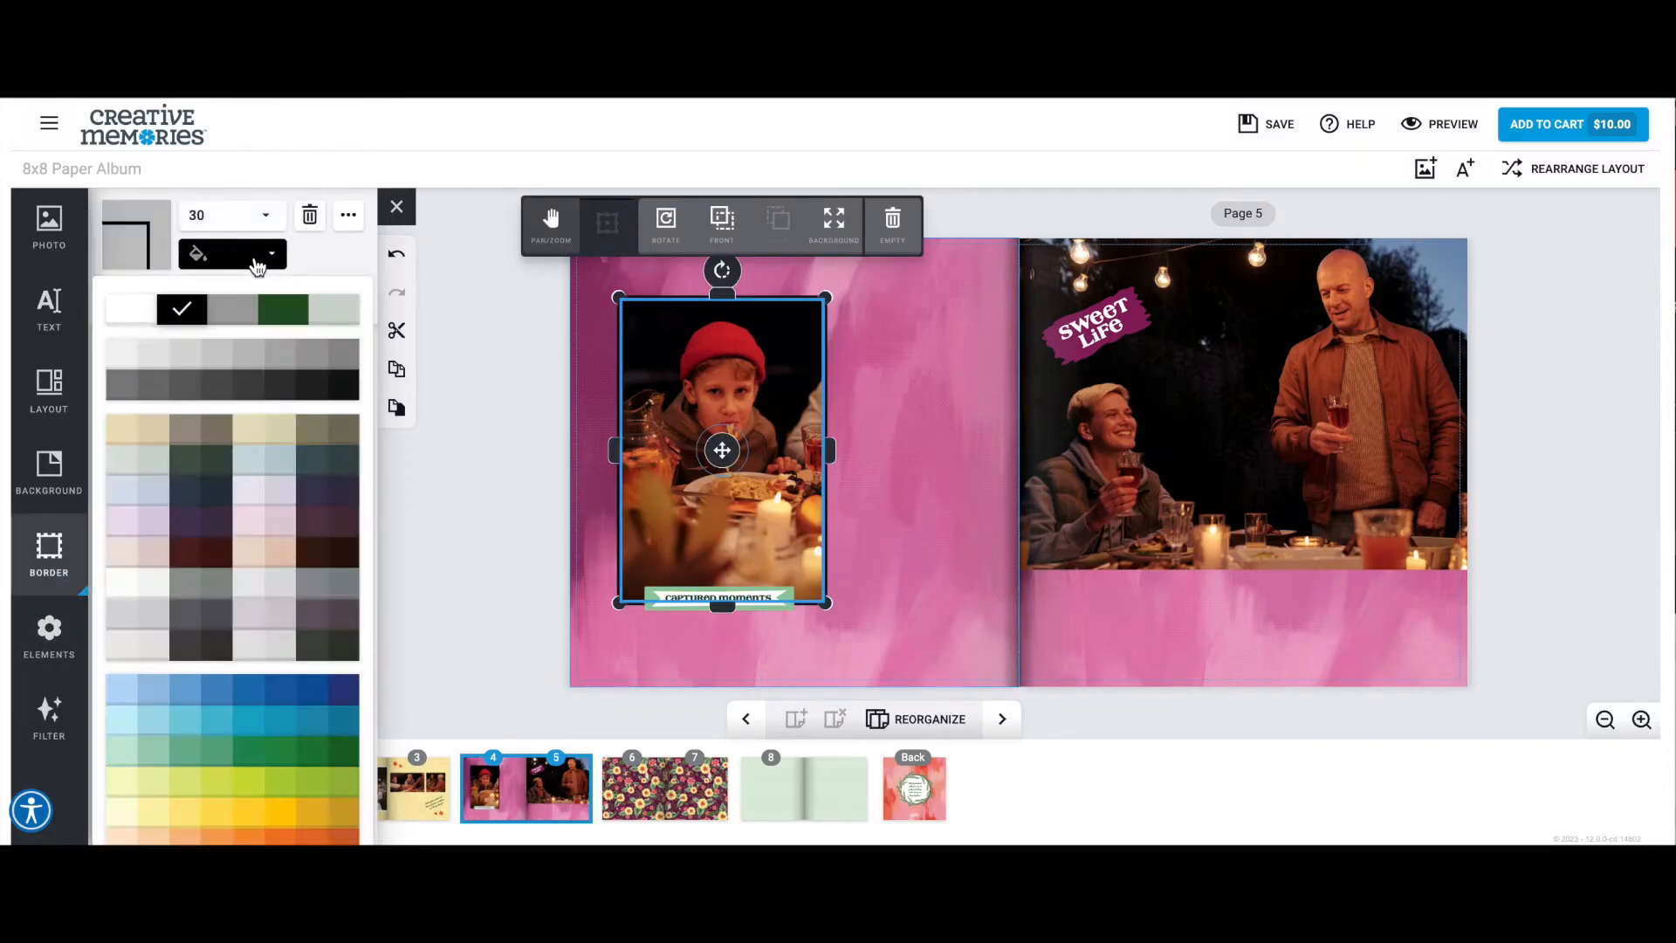
left_click(109, 311)
left_click(917, 470)
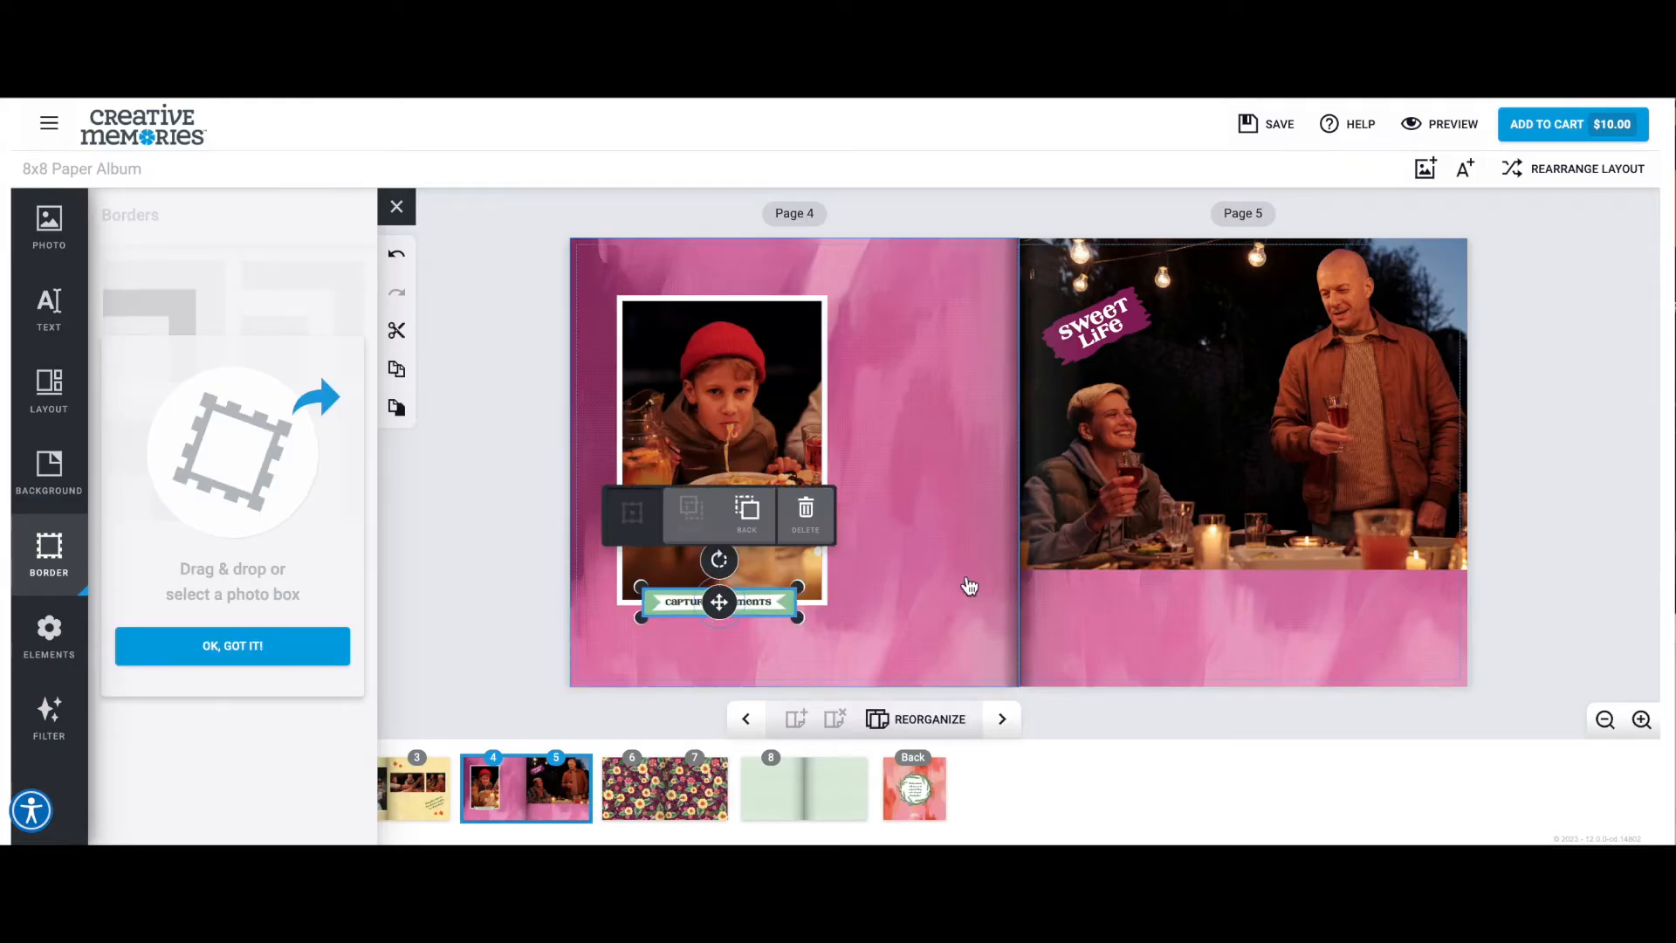
left_click(929, 574)
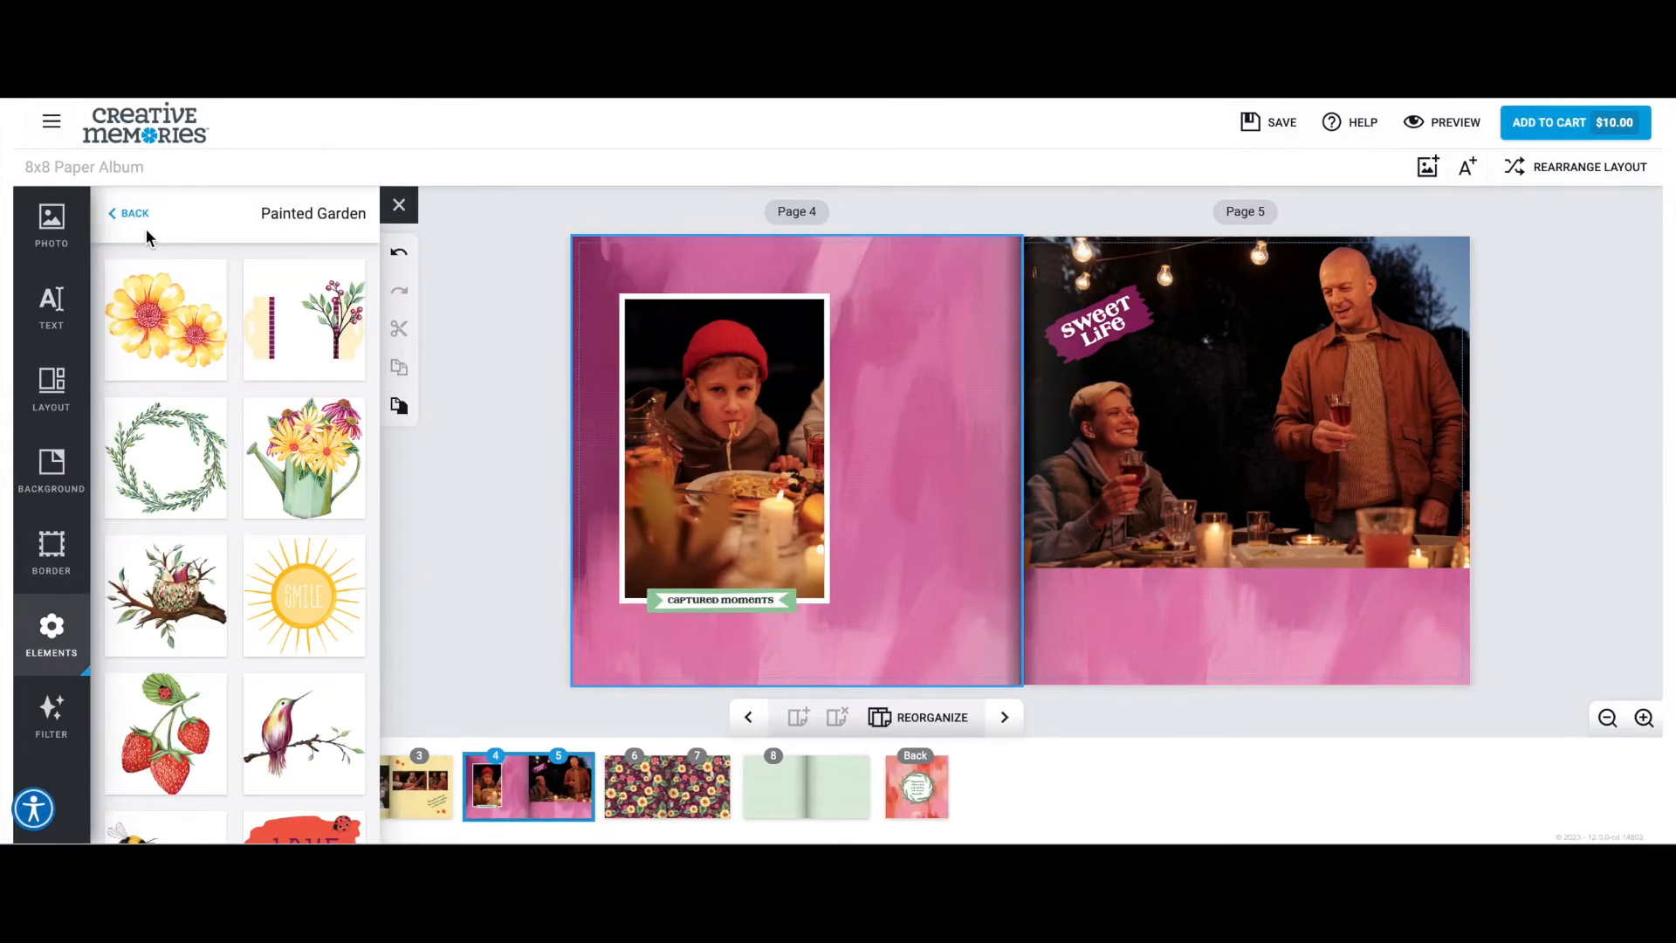
Add a rectangular box from the Tonal Journal Boxes elements to page 4, beside the photo of the child.
left_click(145, 225)
scroll(232, 457, "down", 10)
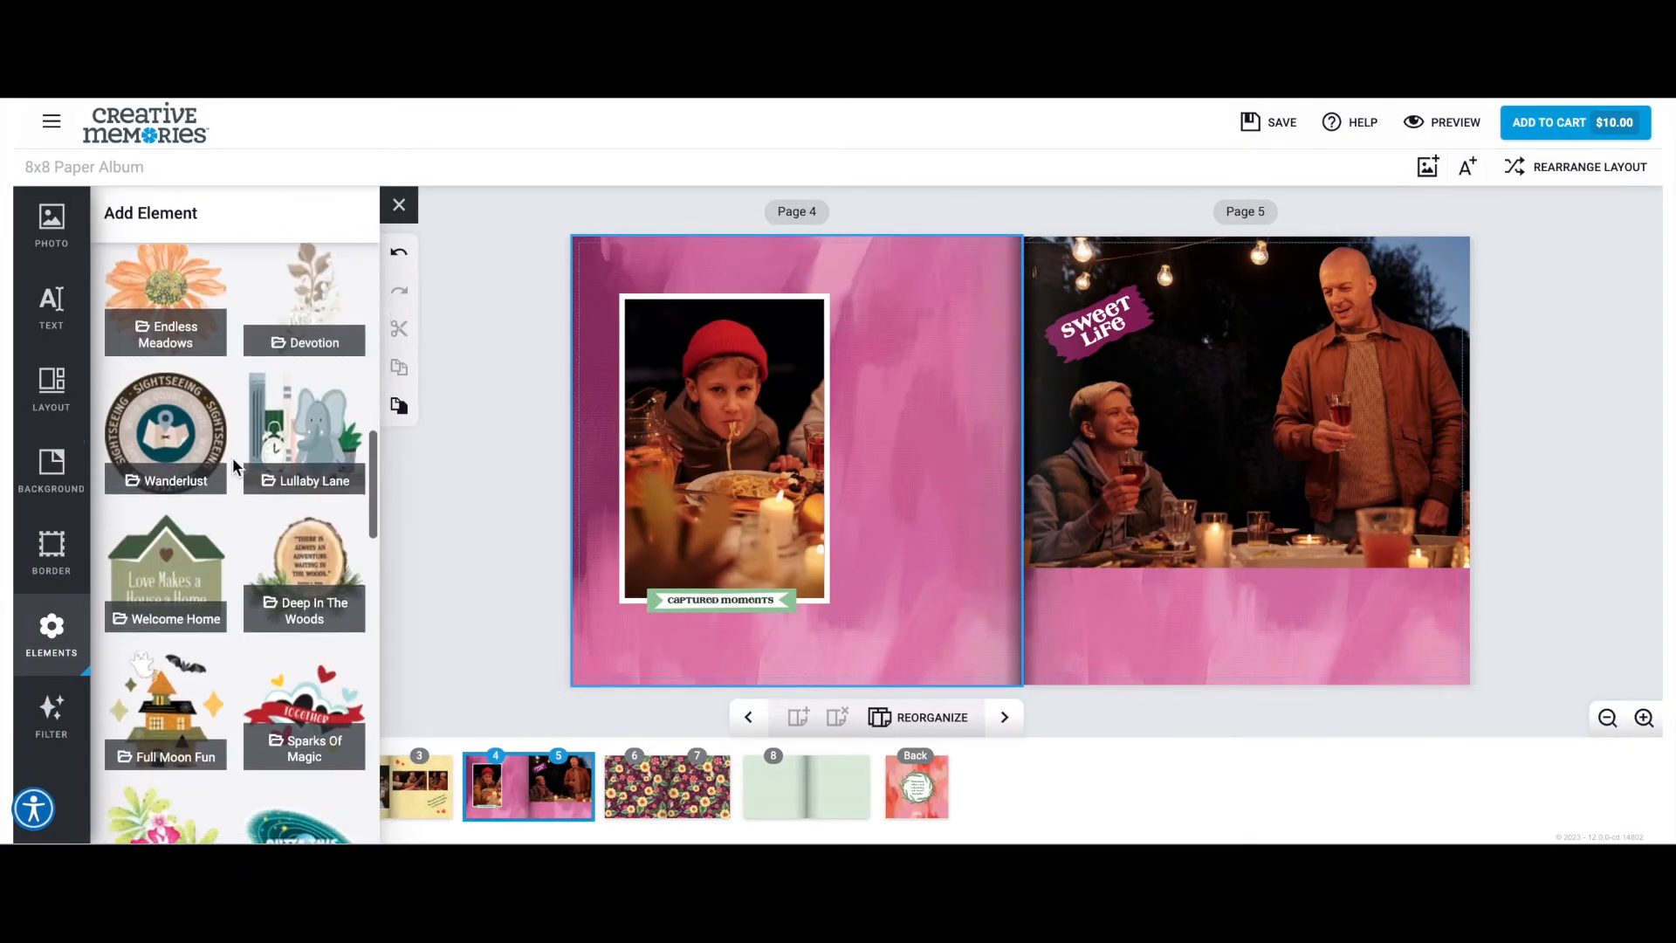
scroll(232, 457, "down", 5)
left_click(300, 633)
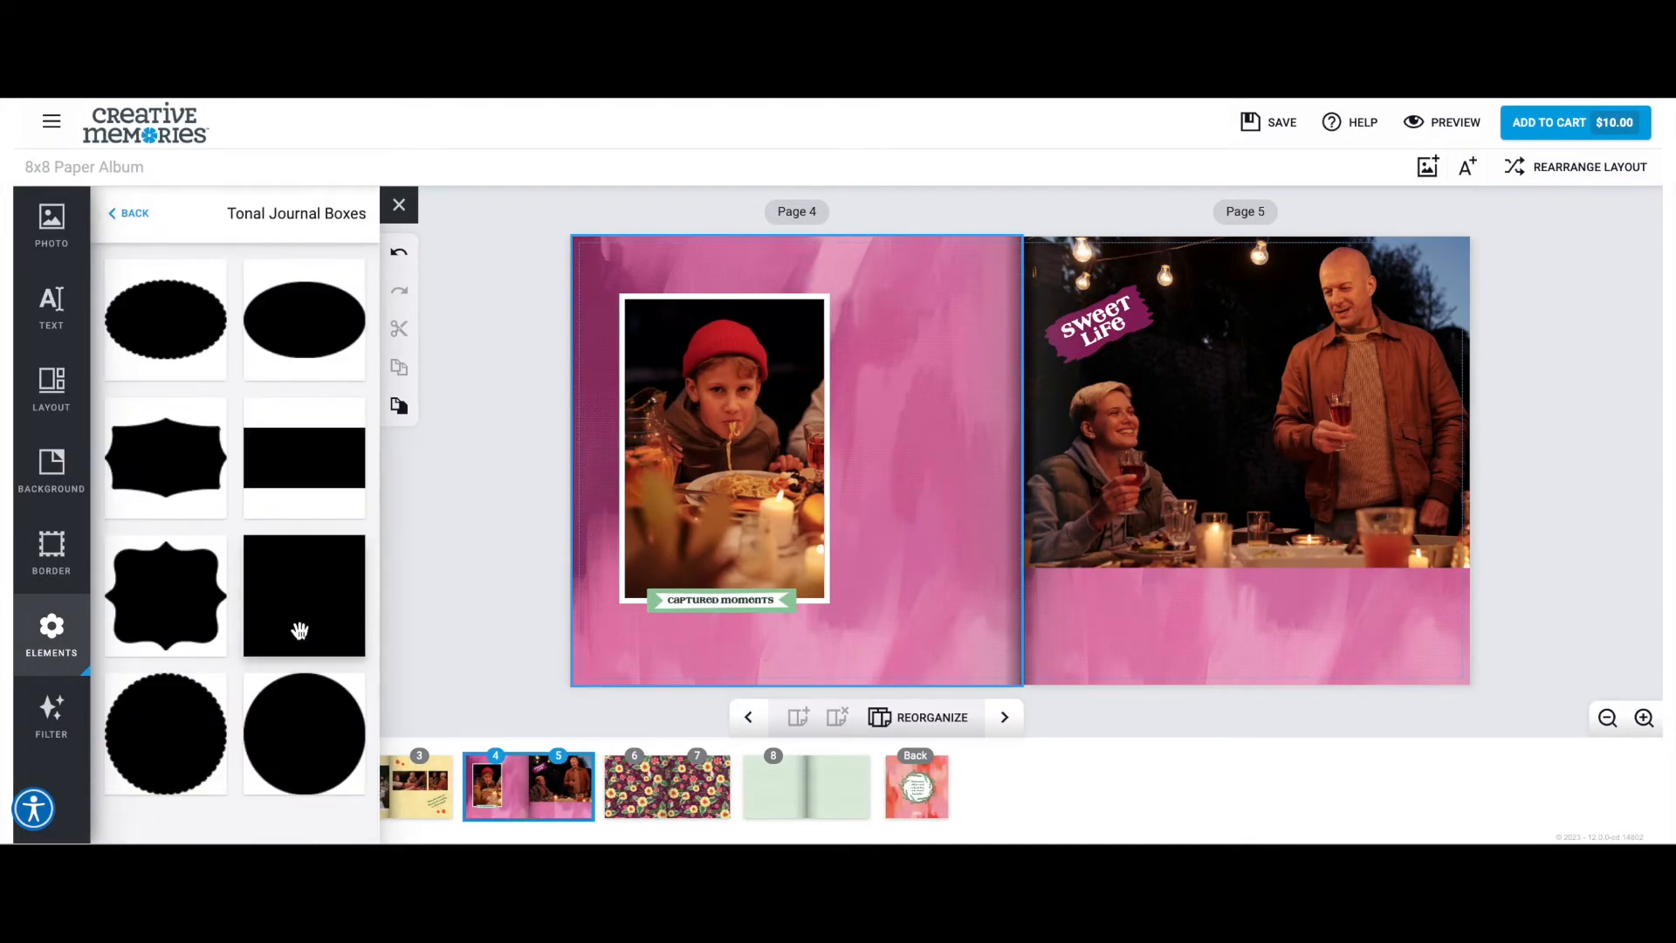
left_click(305, 477)
left_click_drag(800, 459, 900, 432)
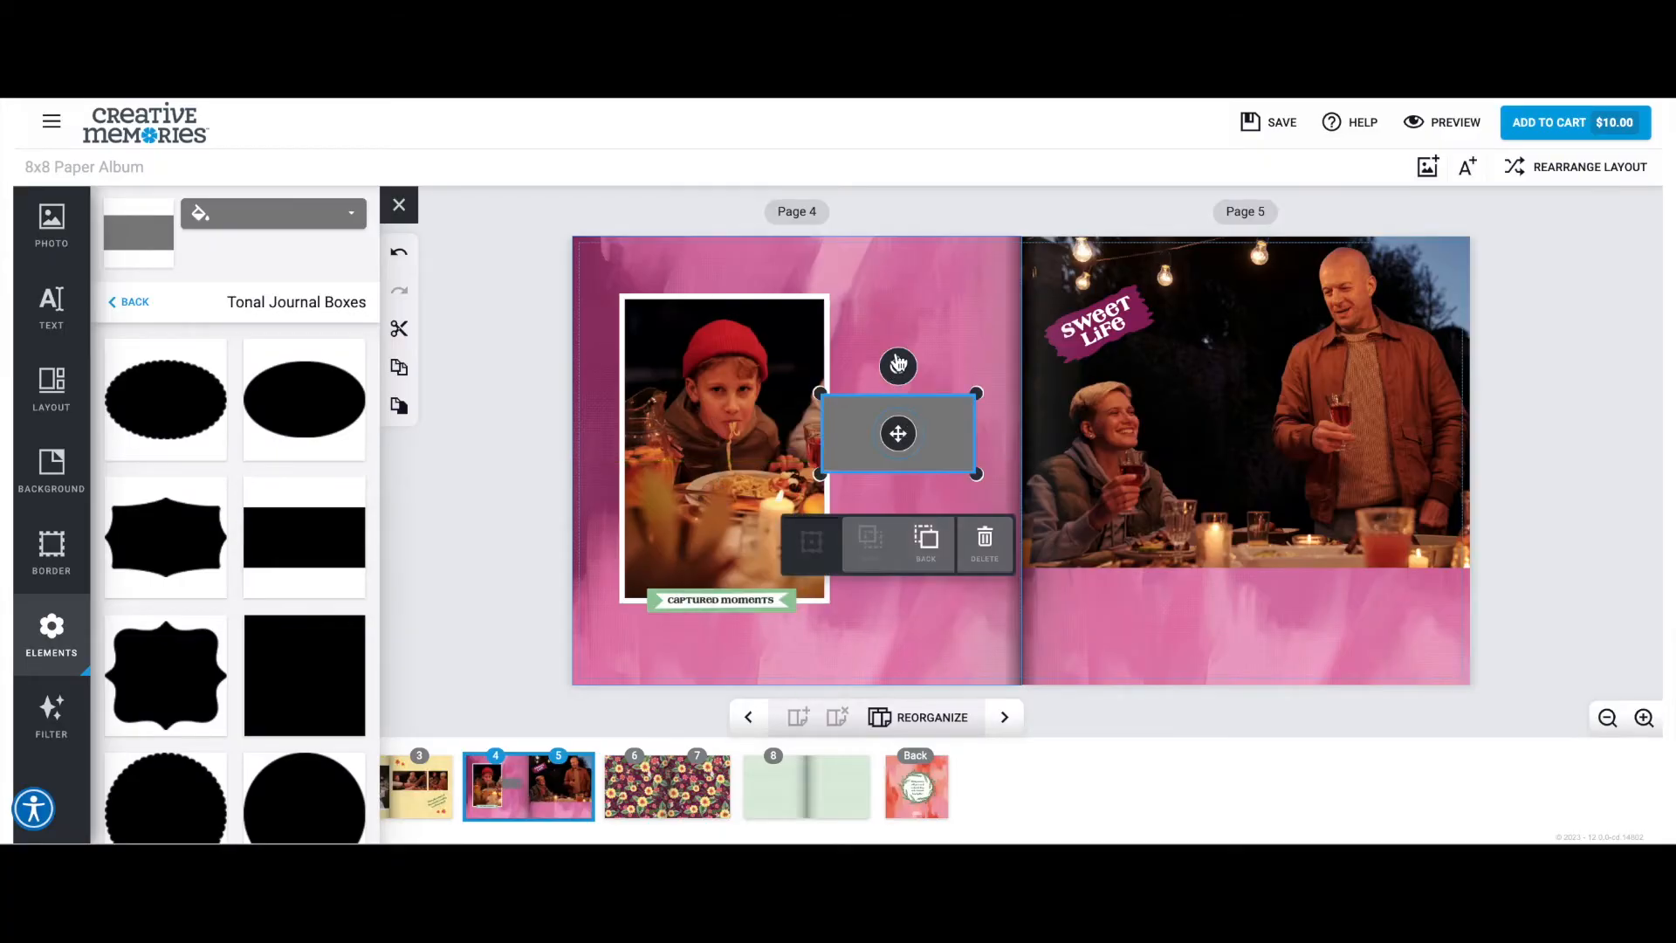
Rotate page 4's journal box upright, align its upper edge with the photo's and enlarge it to nearly the photo's height.
left_click_drag(928, 349, 894, 391)
left_click(976, 548)
left_click(904, 450)
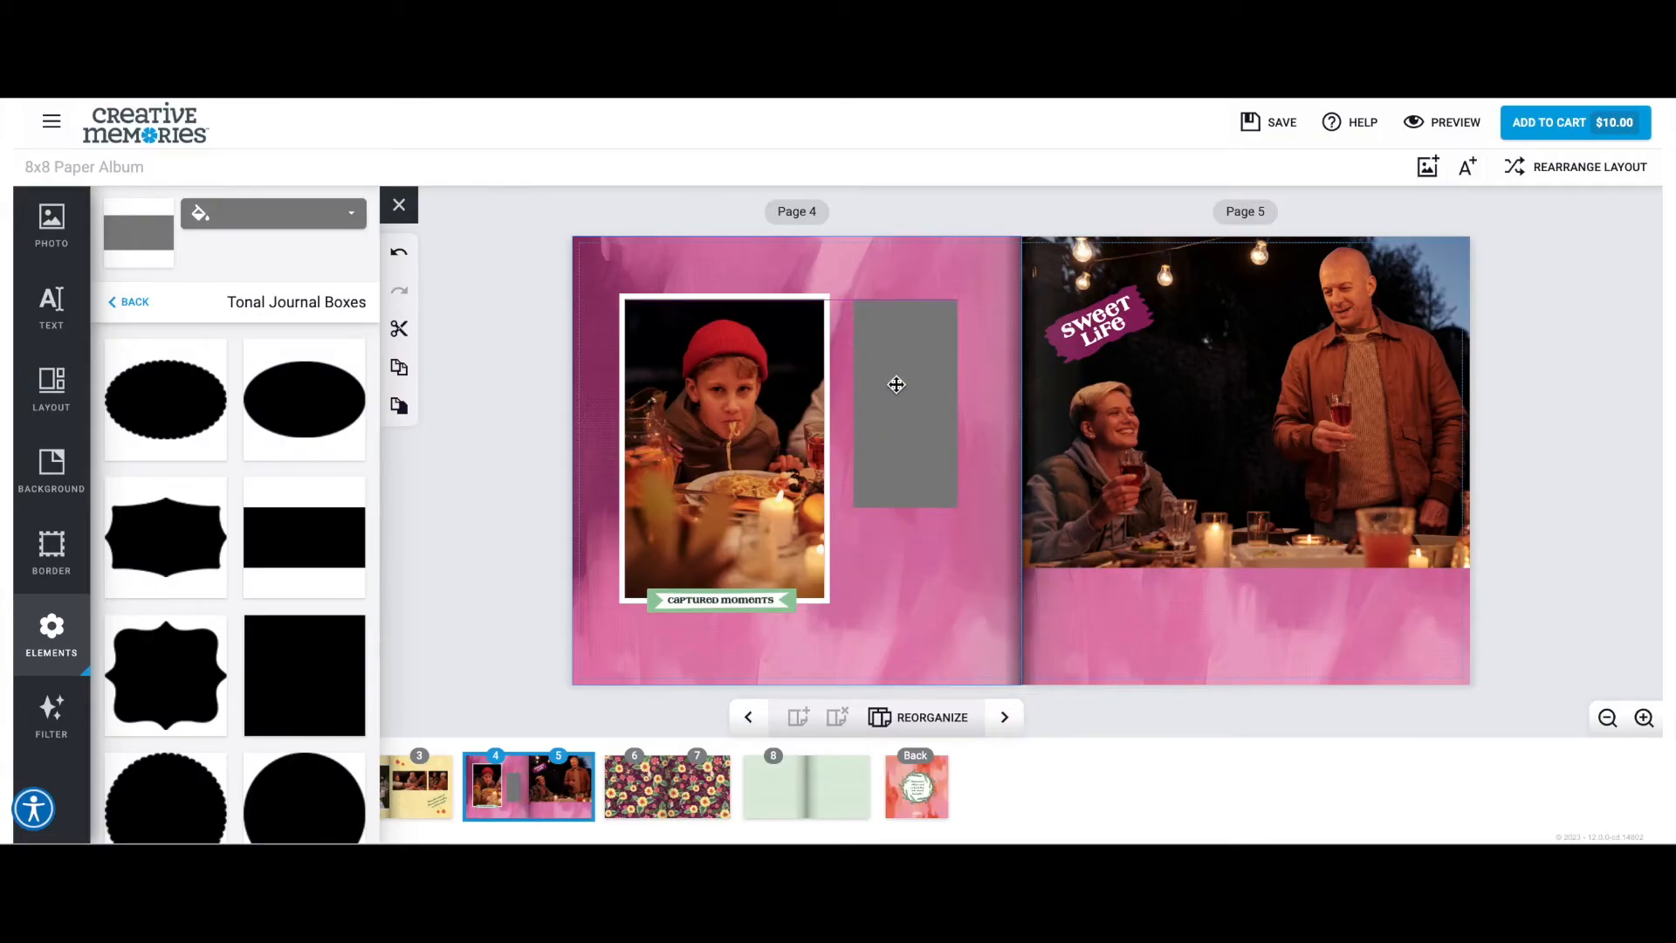
left_click(897, 384)
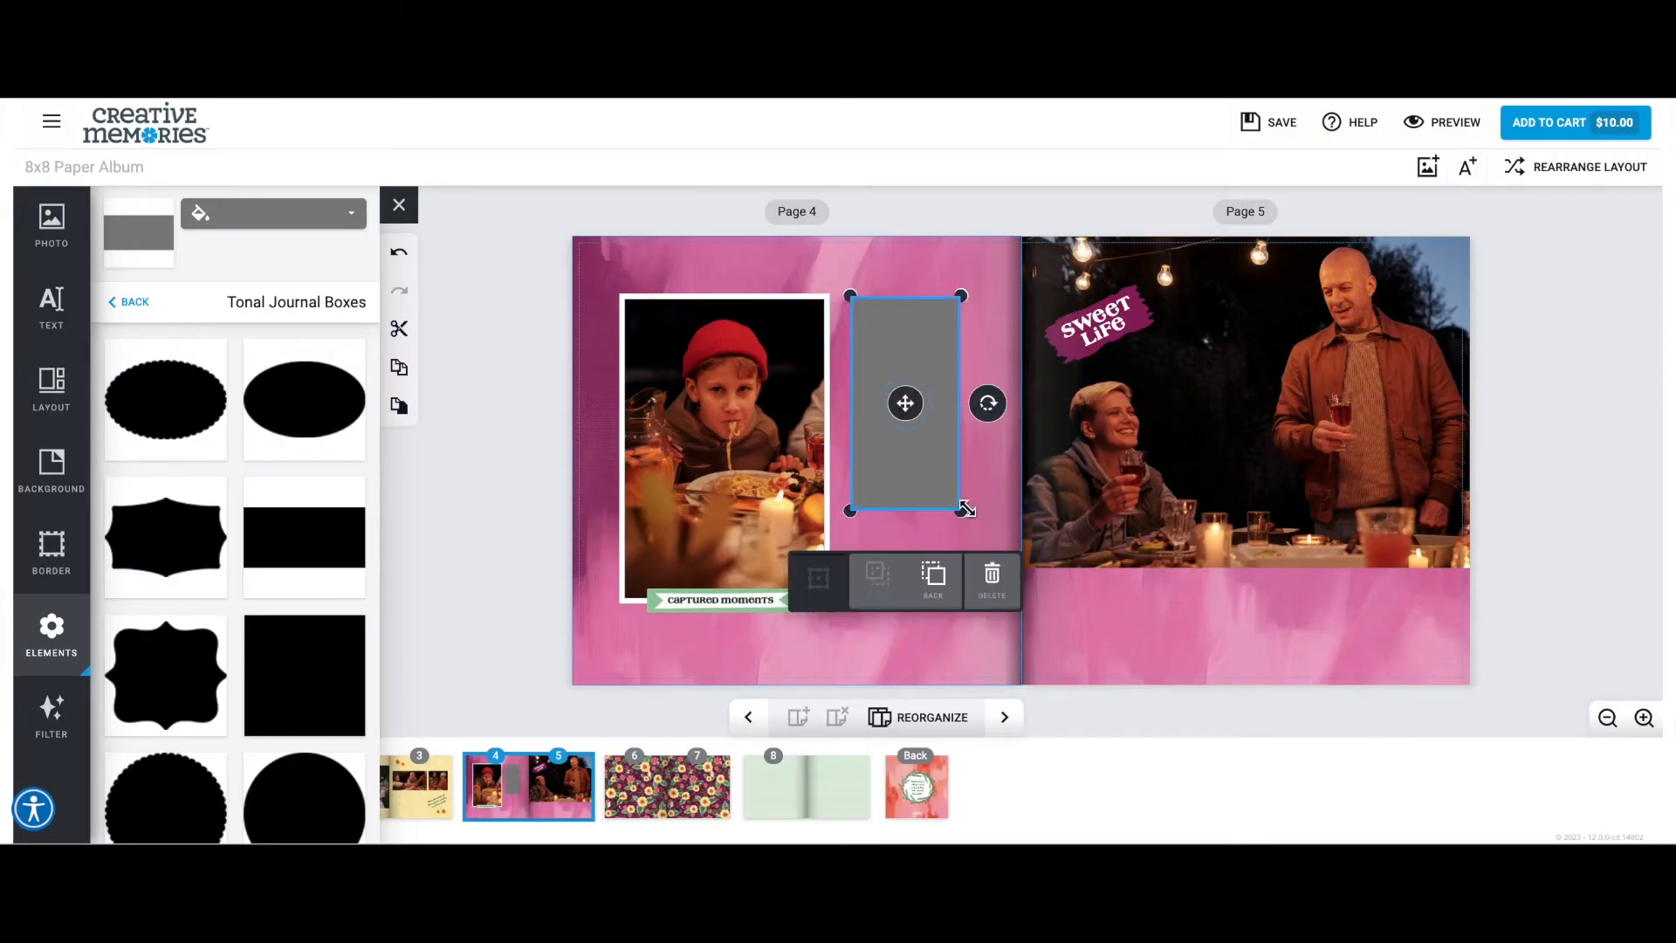
left_click_drag(959, 509, 997, 552)
Fill the journal box white and layer a pale grey-green duplicate behind it, shifted slightly toward the spine with upper edges aligned.
left_click(271, 213)
left_click(131, 271)
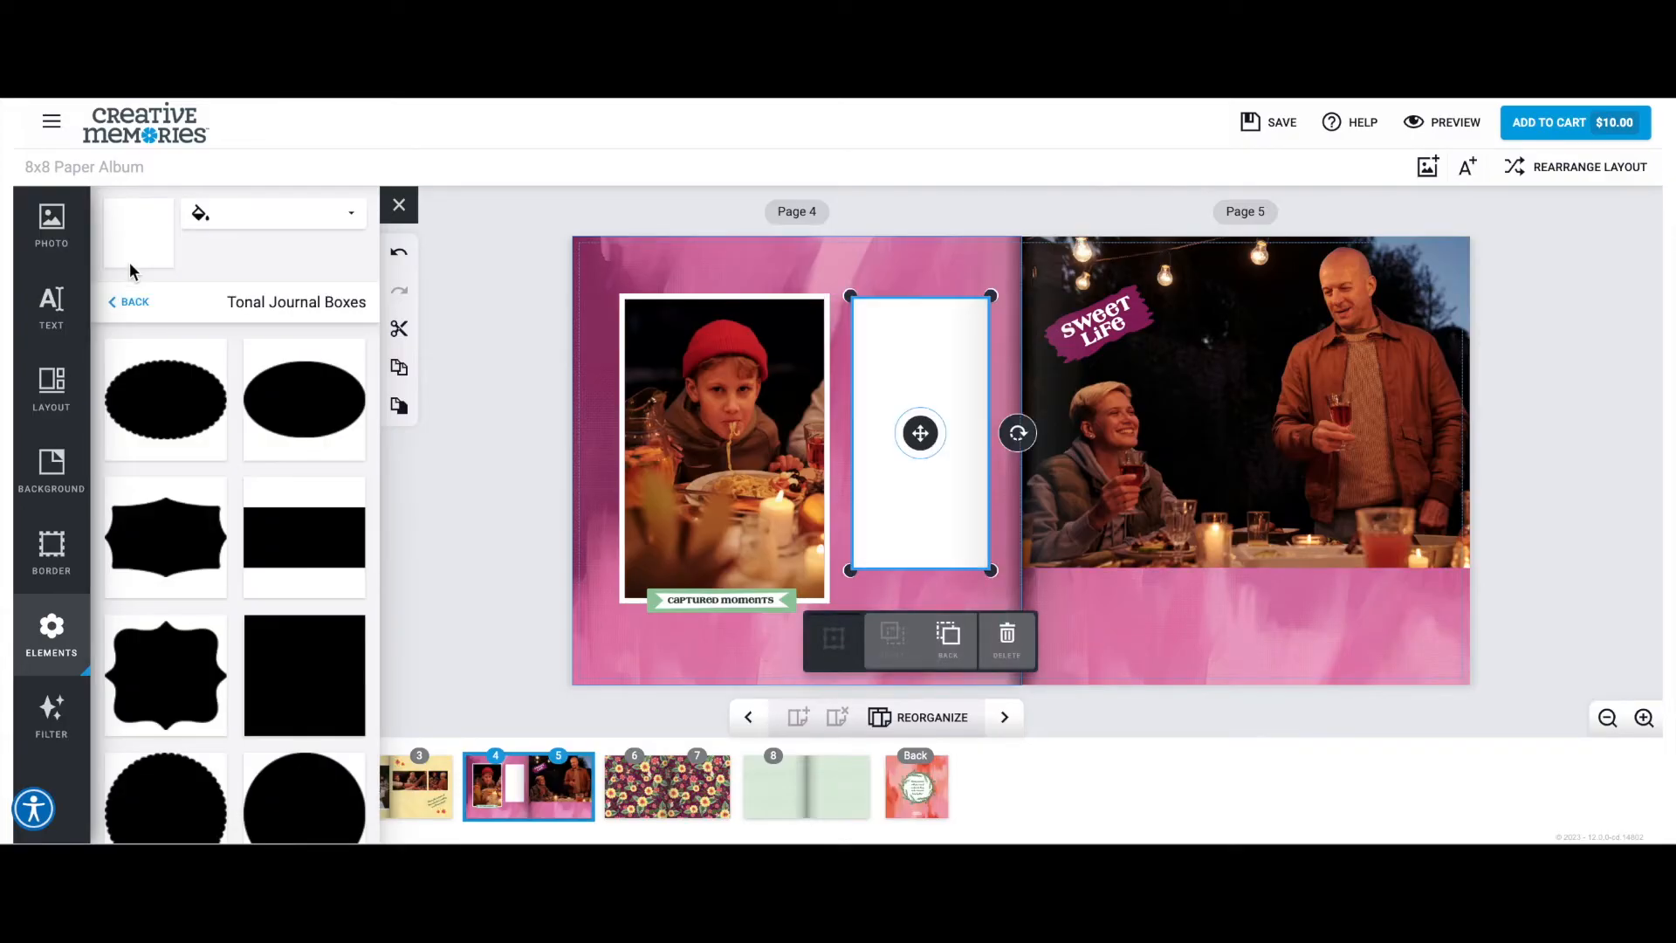
left_click(398, 370)
left_click(292, 224)
left_click(330, 278)
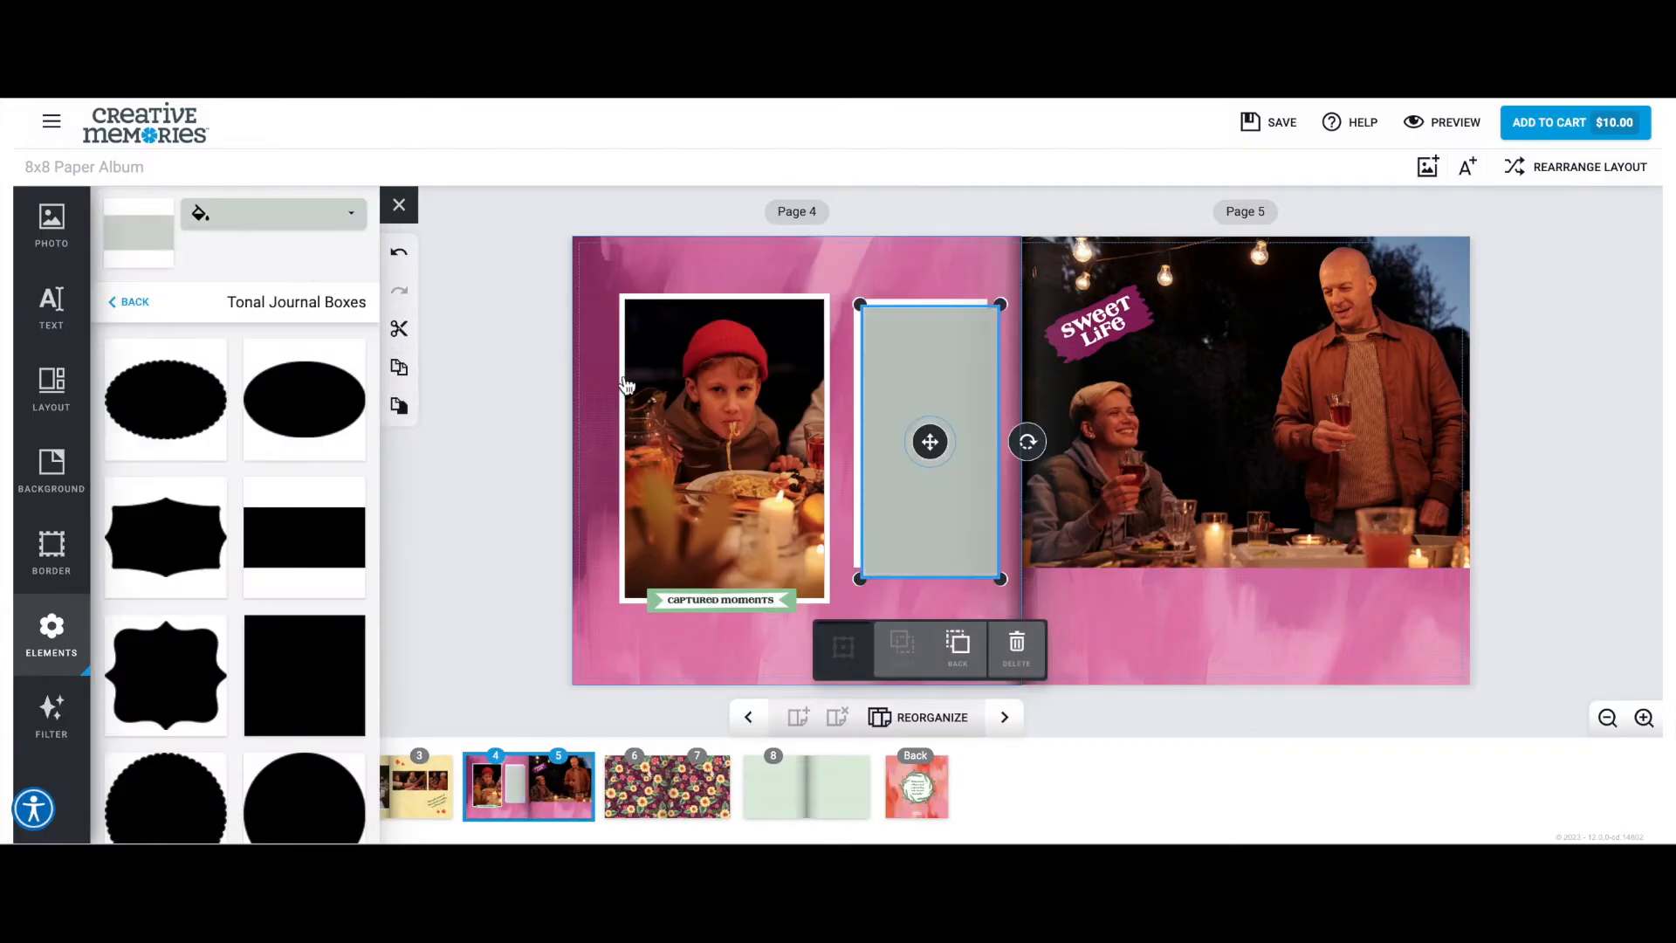
mouse_move(928, 441)
left_mouse_down()
mouse_move(901, 437)
mouse_move(939, 419)
left_mouse_up()
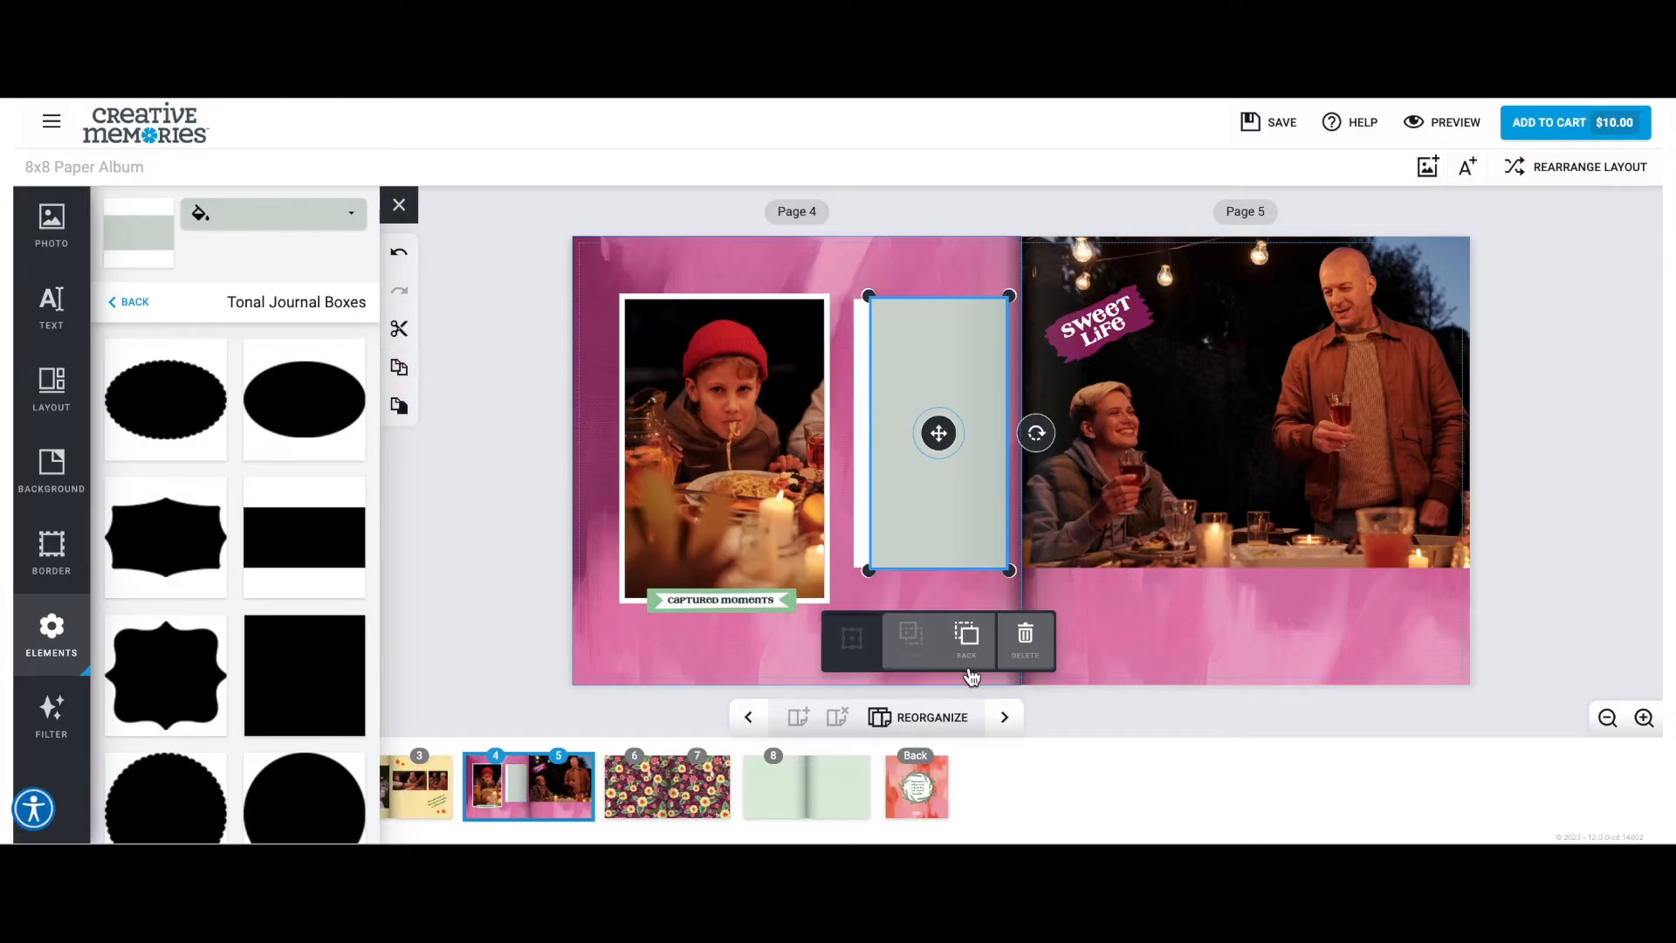
left_click(967, 637)
Add text over page 4's white journal box, headed "Good Family, Good Food, Great Times!" with a paragraph about the family meal beneath.
left_click(51, 306)
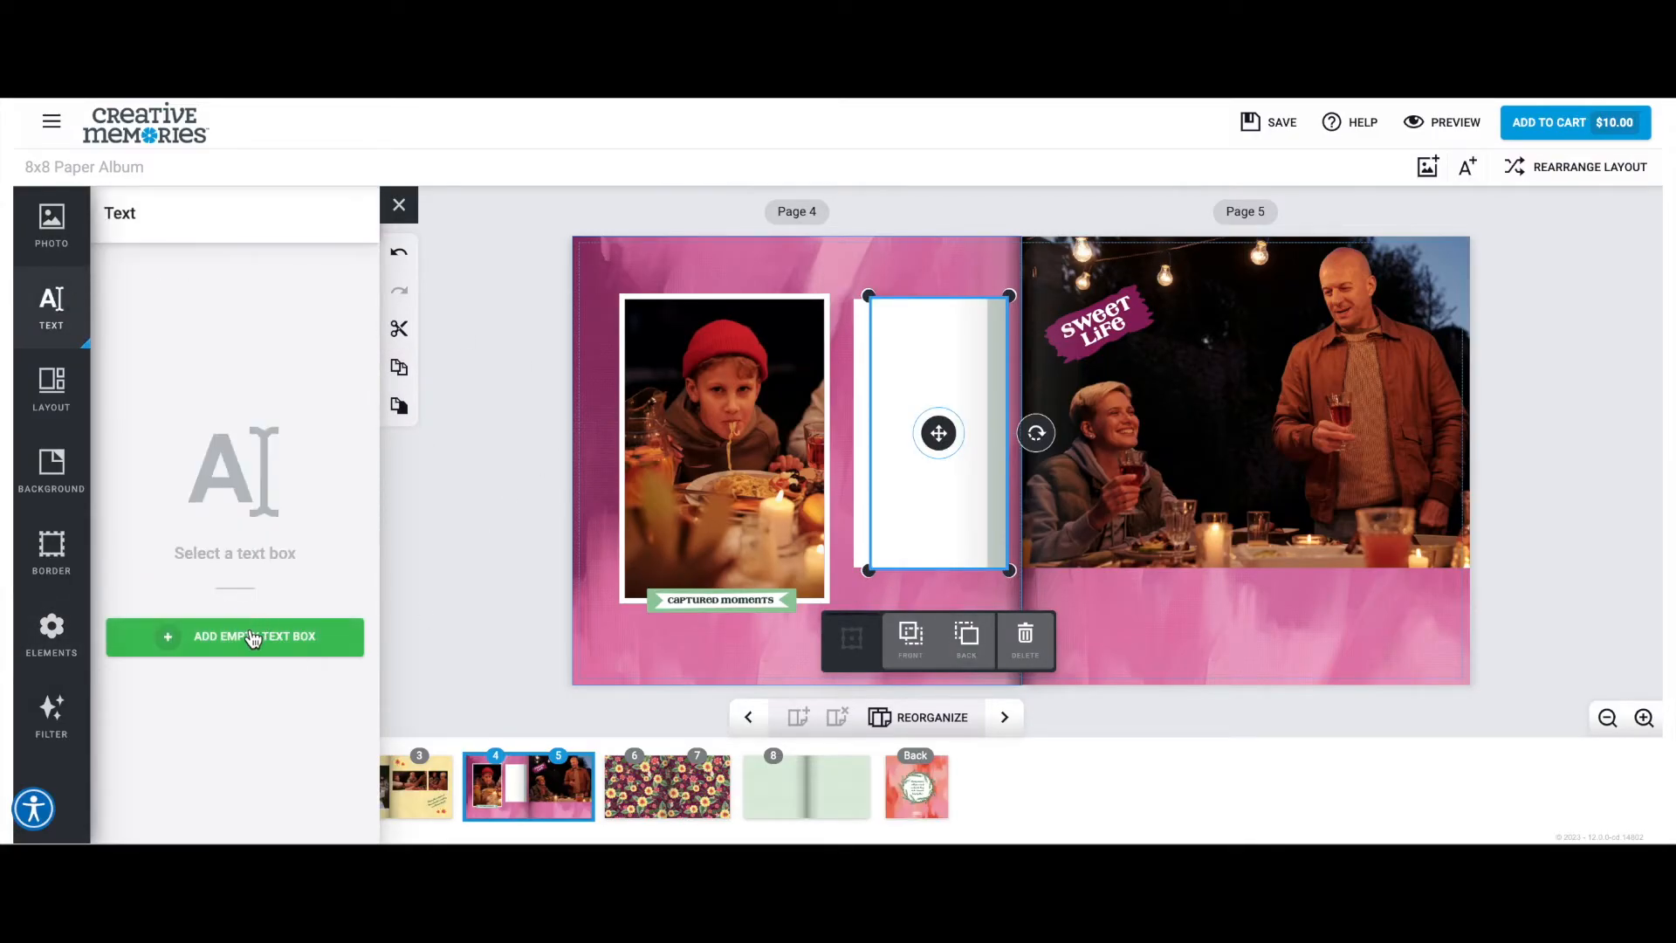
left_click(250, 637)
left_click_drag(800, 464, 918, 346)
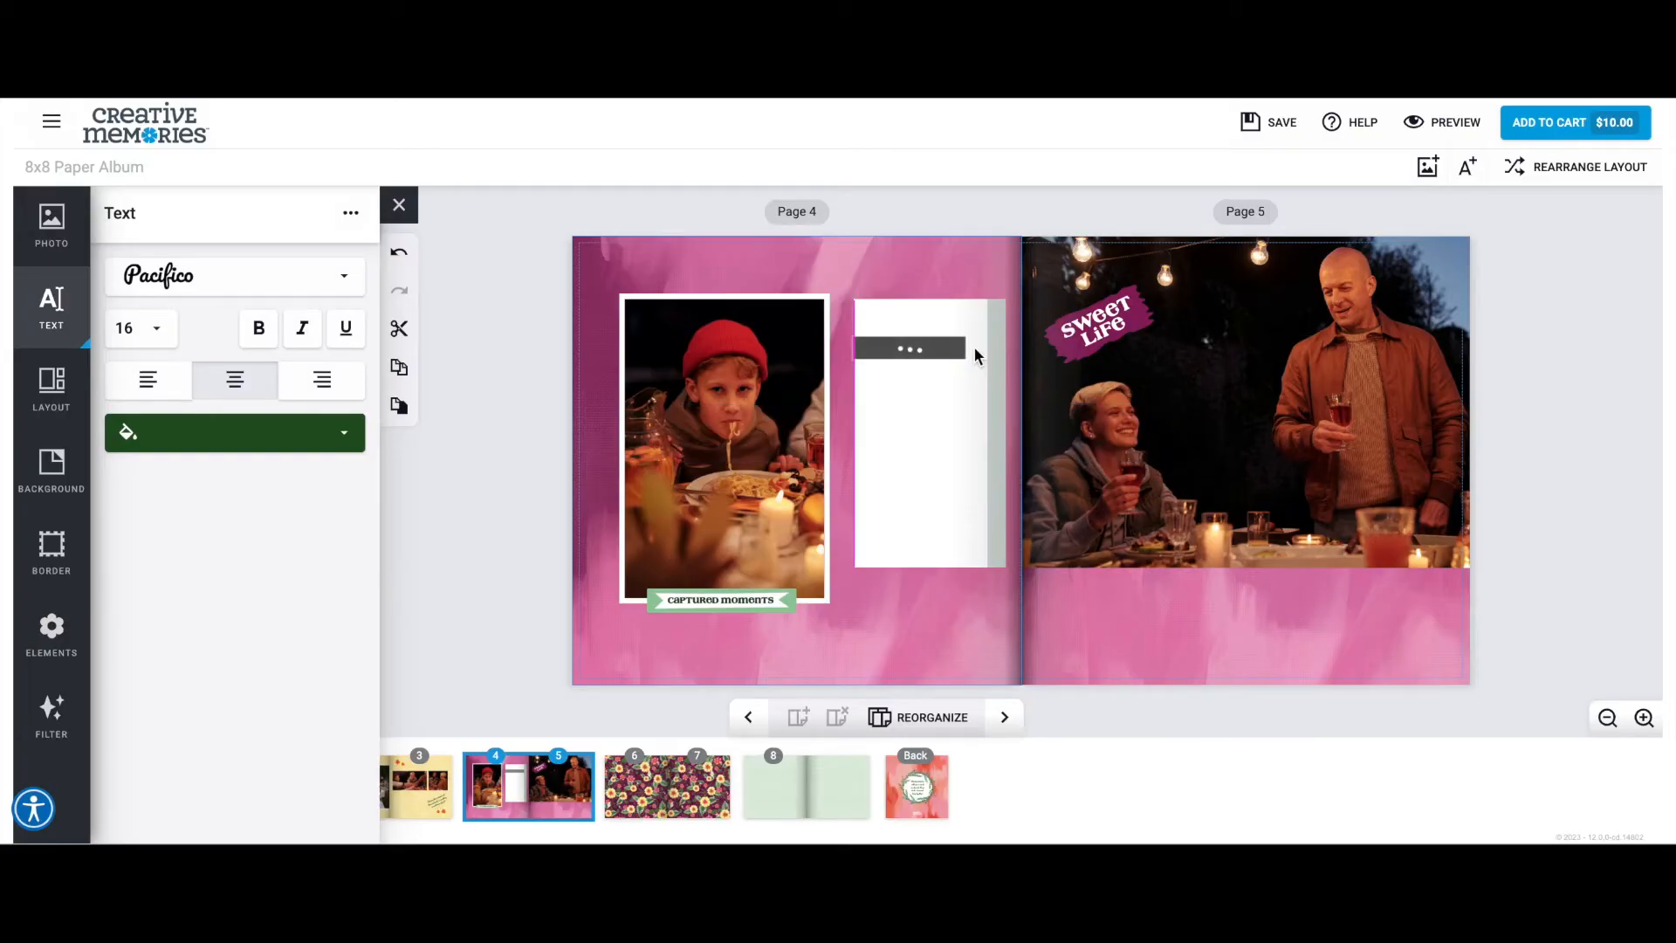
left_click_drag(920, 347, 973, 330)
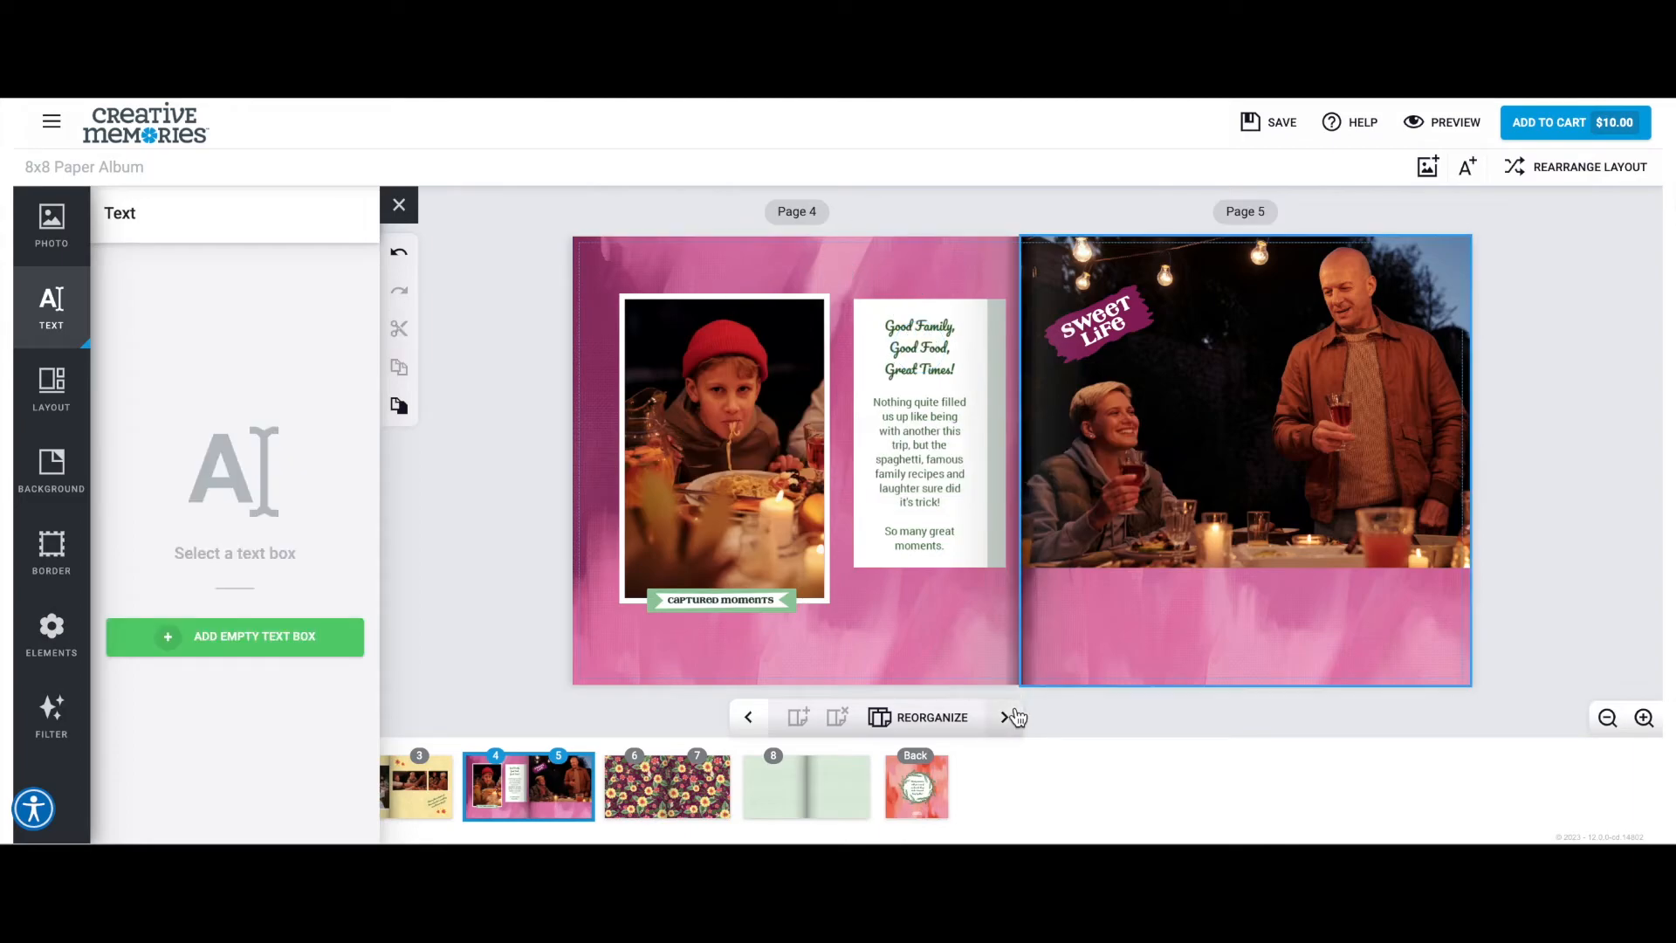
Go to pages 6 and 7, place the candlelit family dinner photo on page 6 and enlarge it across the full page width.
left_click(1006, 717)
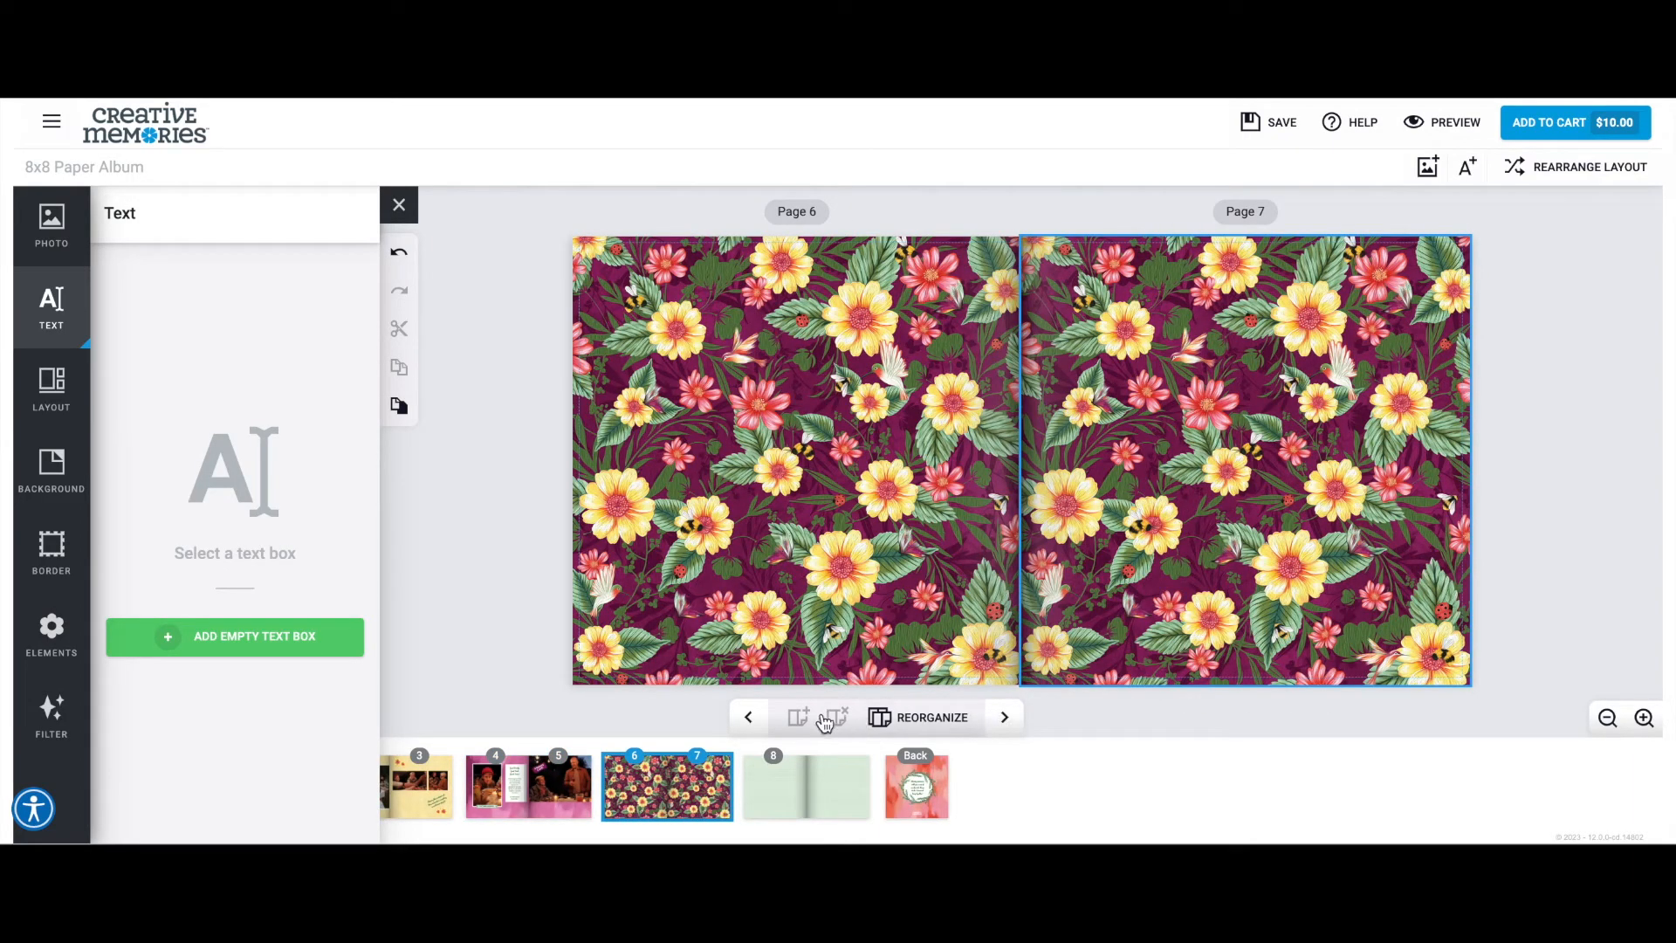
left_click(52, 225)
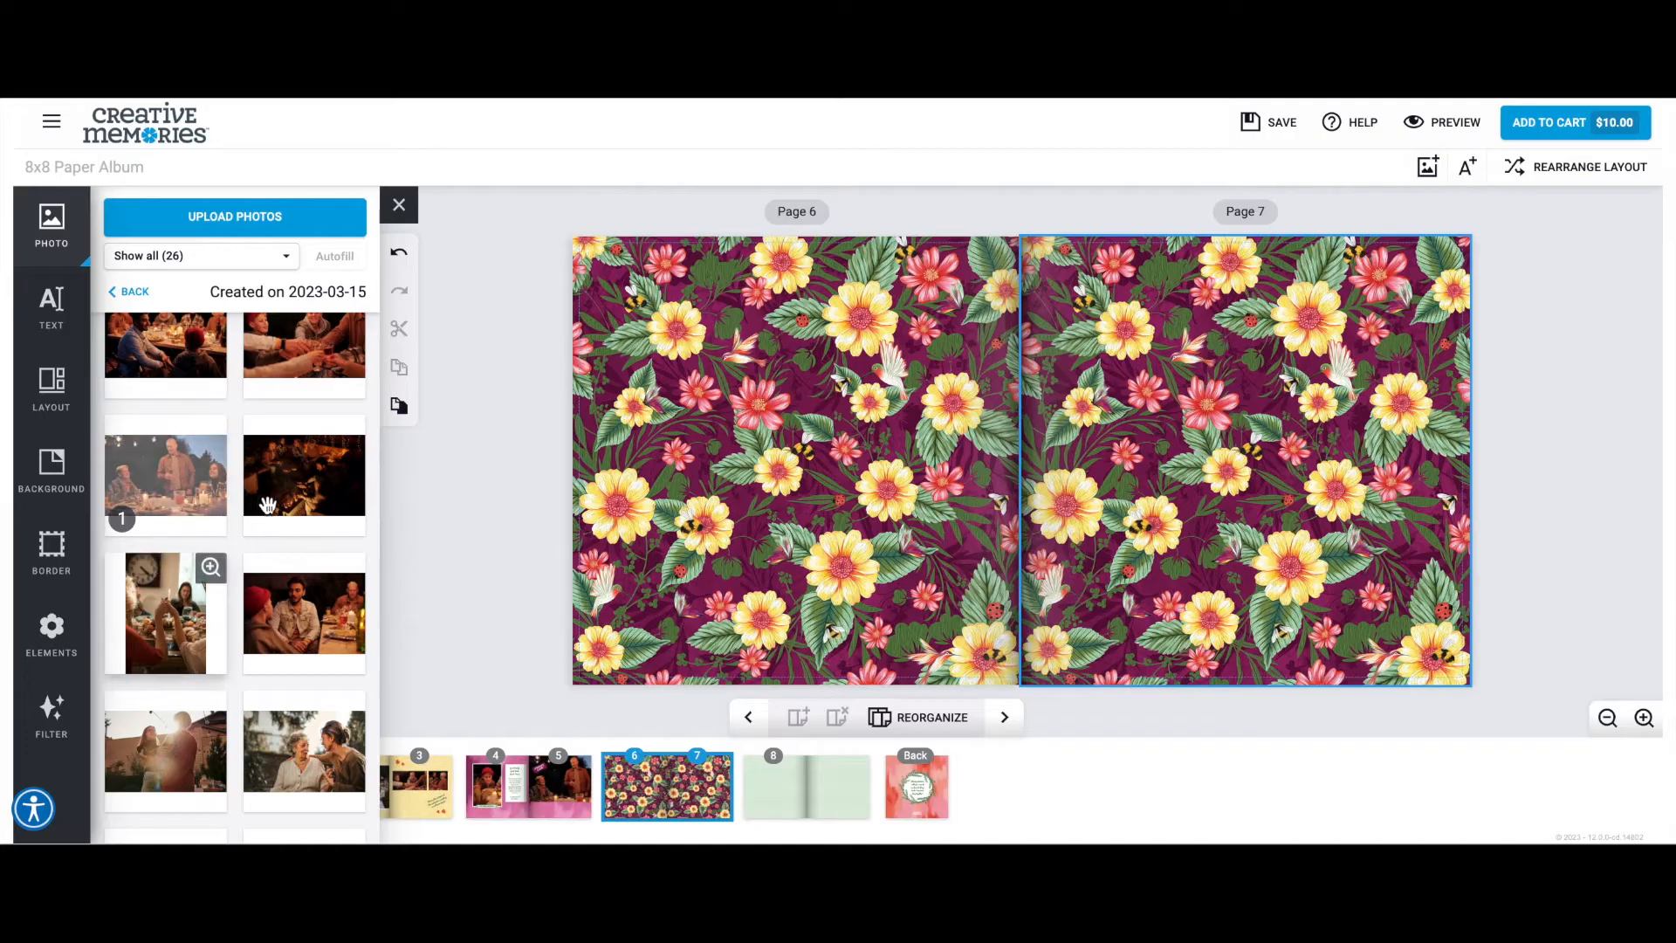
scroll(274, 504, "down", 3)
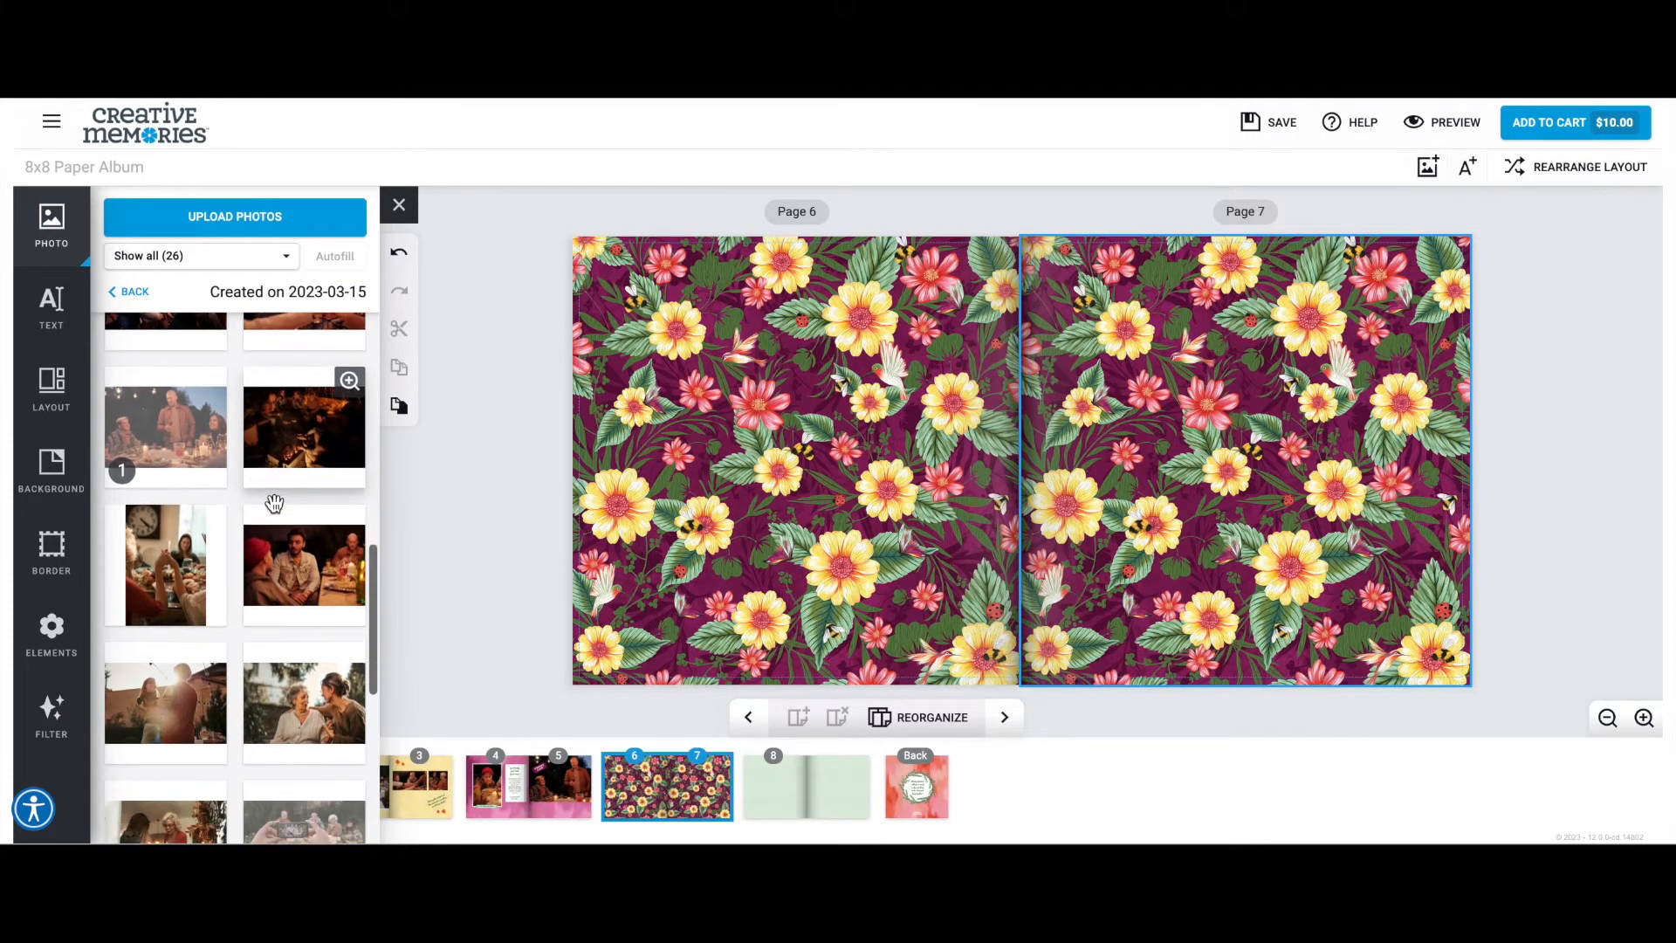
scroll(275, 504, "down", 10)
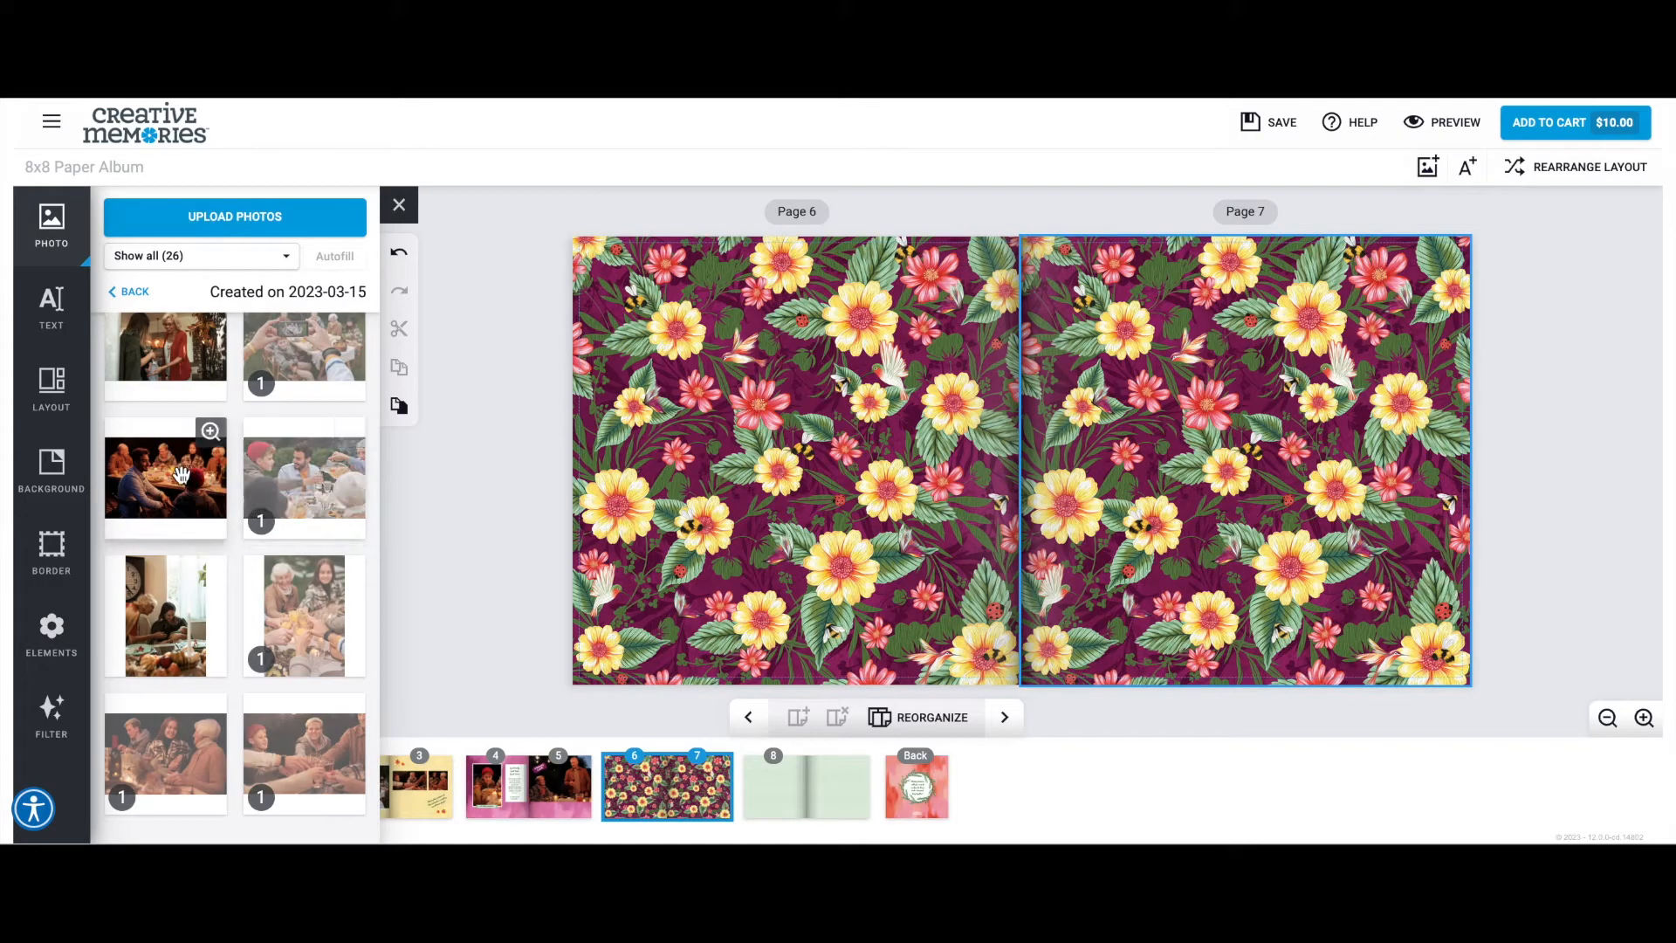
left_click_drag(164, 483, 715, 460)
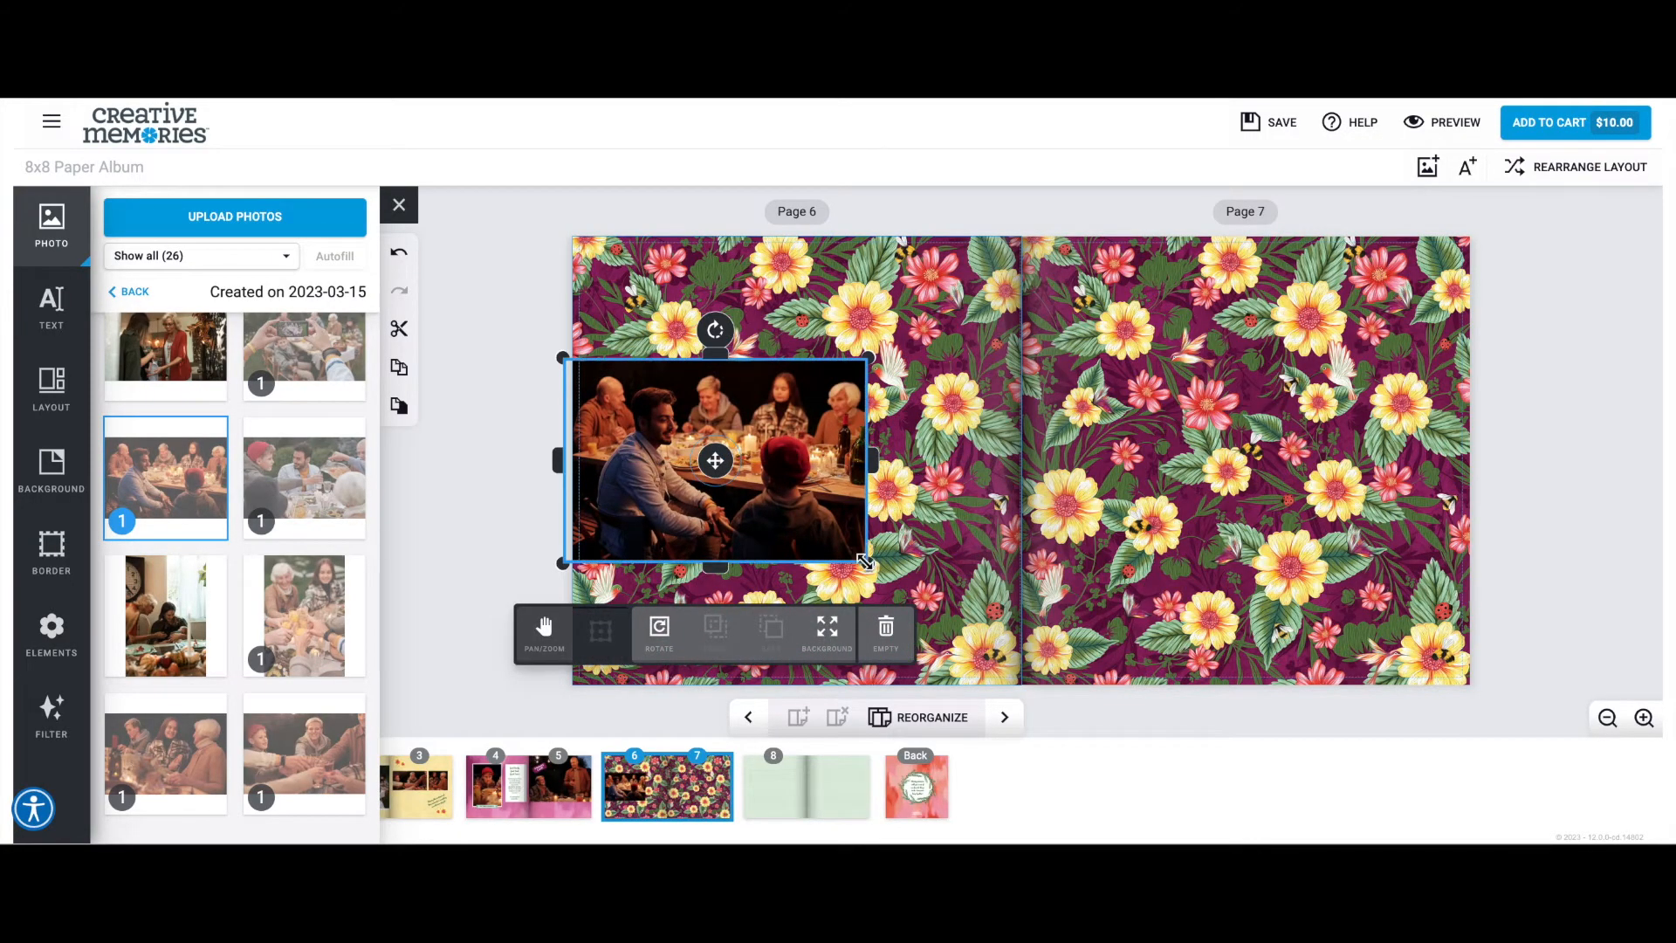
left_click_drag(943, 568, 989, 564)
left_click_drag(1017, 579, 1020, 592)
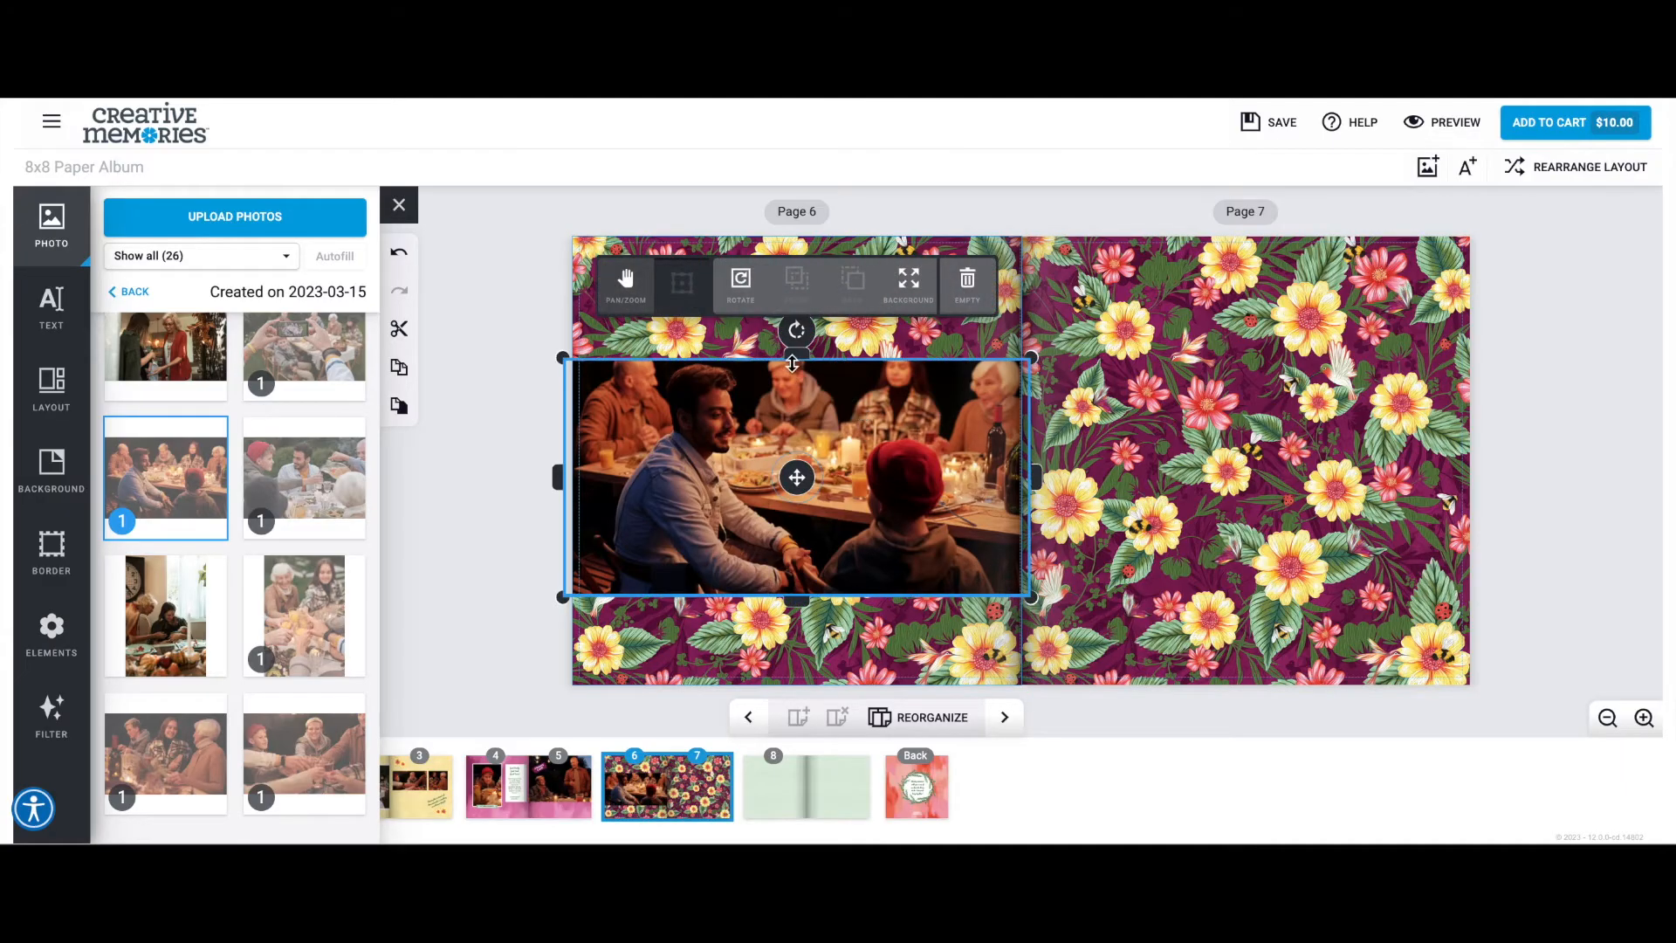
left_click_drag(791, 363, 800, 295)
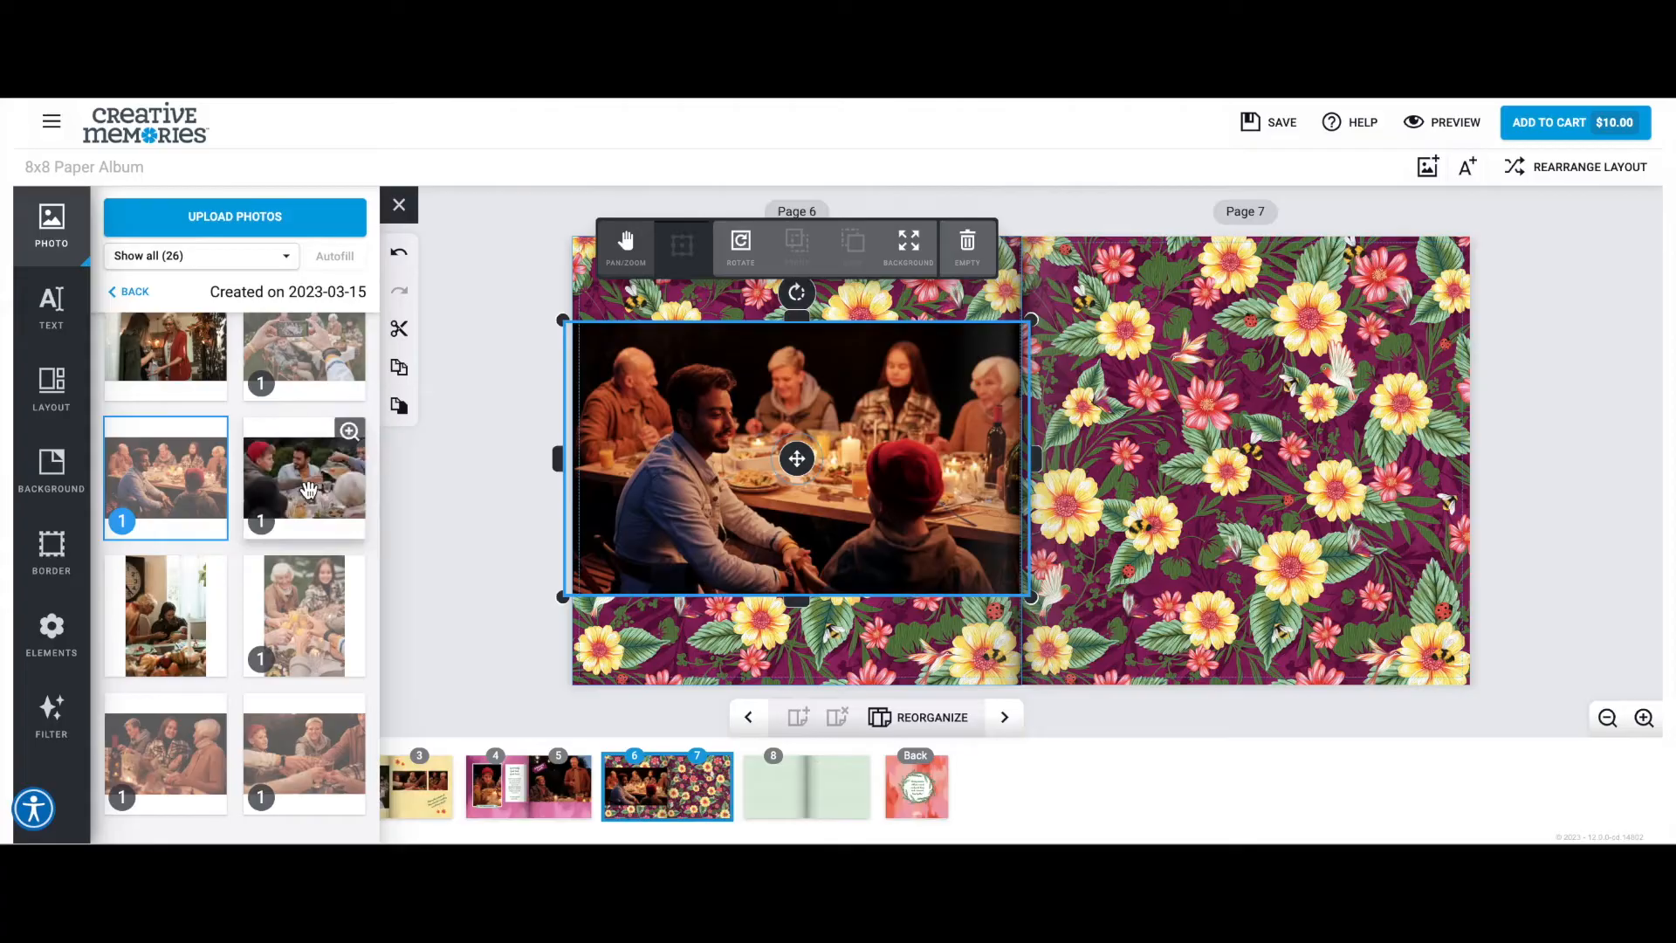
Place the overhead photo of the food-covered table on page 7 and size it to match page 6's photo.
scroll(310, 490, "up", 2)
scroll(310, 490, "down", 2)
left_click_drag(310, 490, 1162, 424)
left_click_drag(1321, 530, 1479, 604)
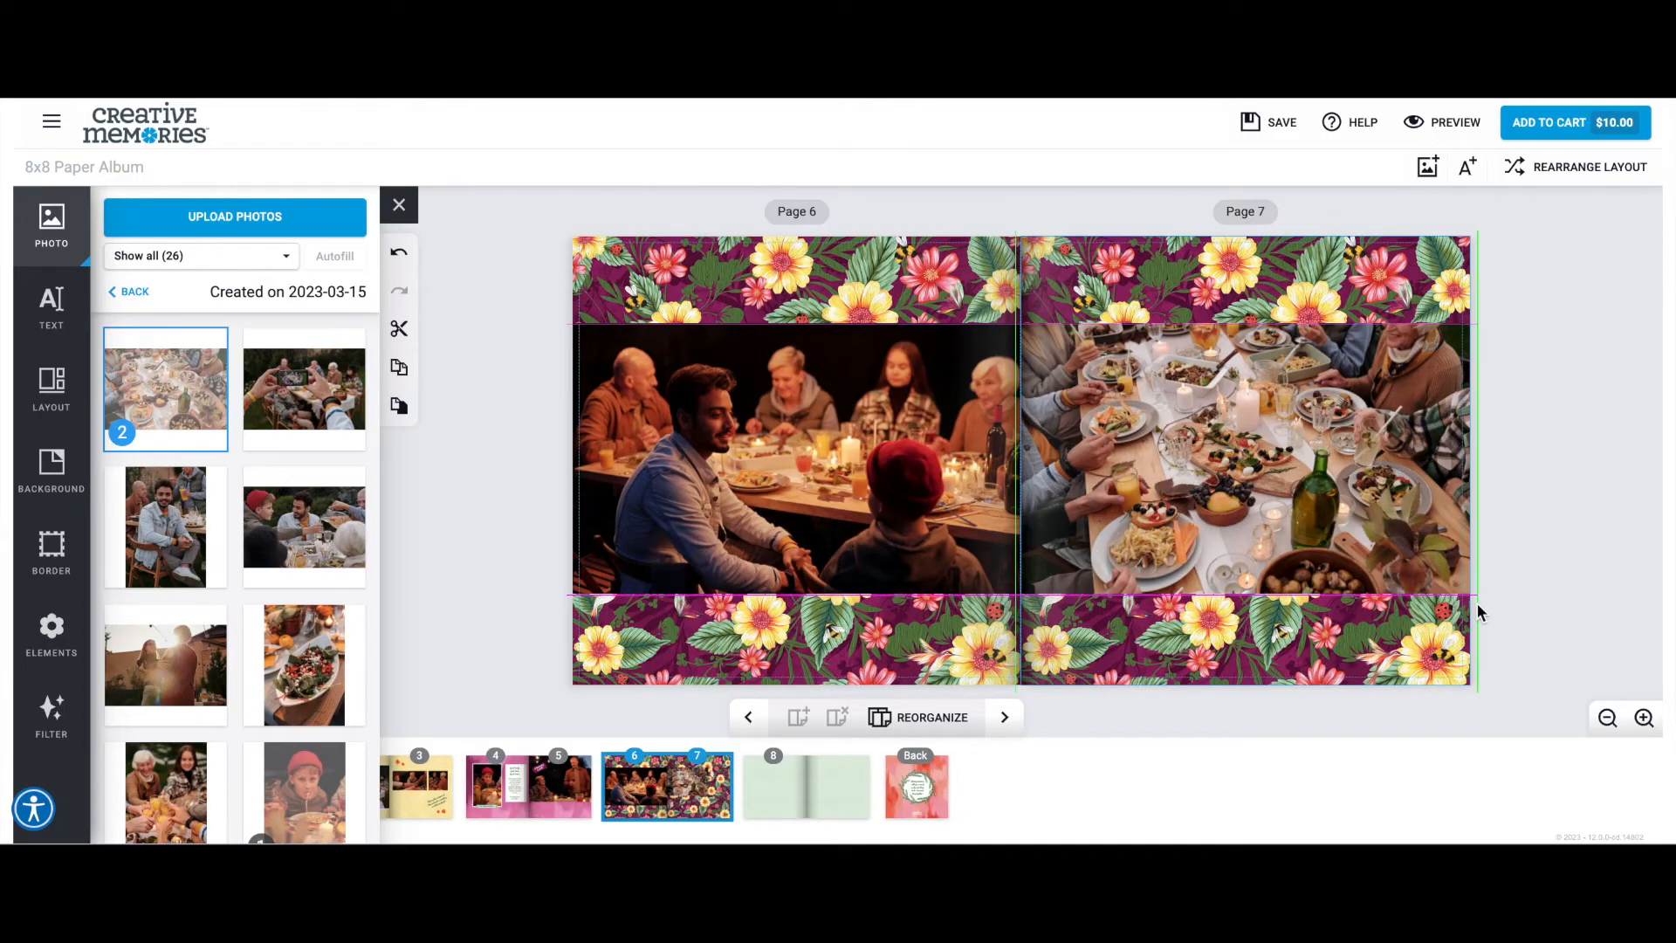
left_click_drag(1477, 605, 1477, 602)
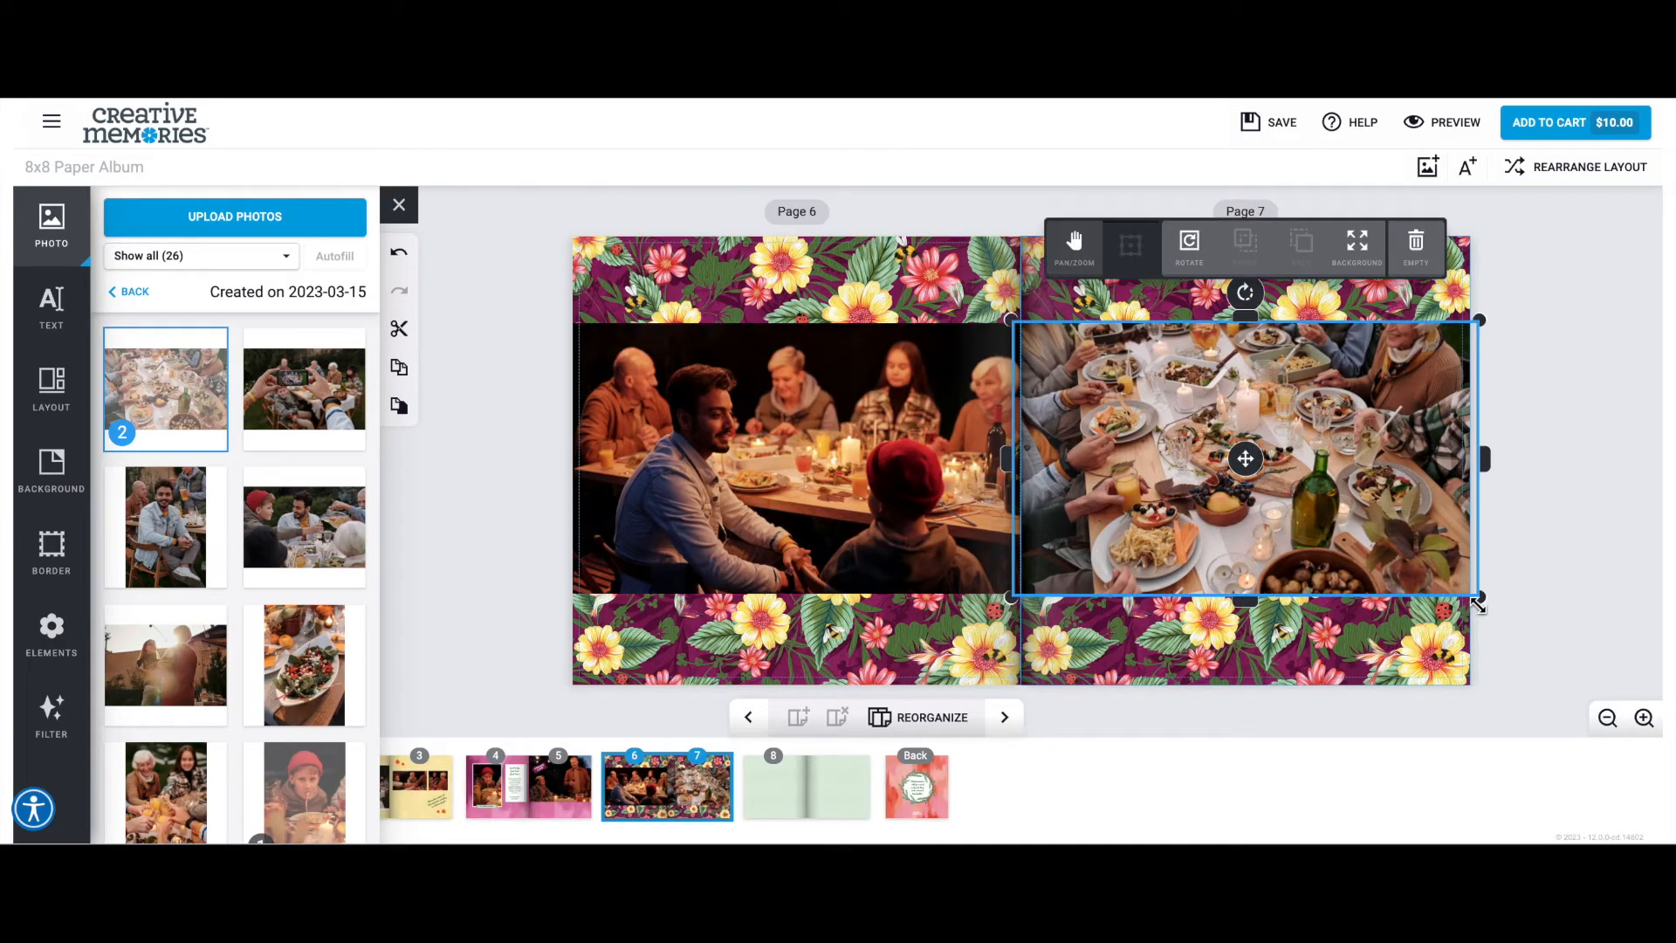
left_click(1556, 607)
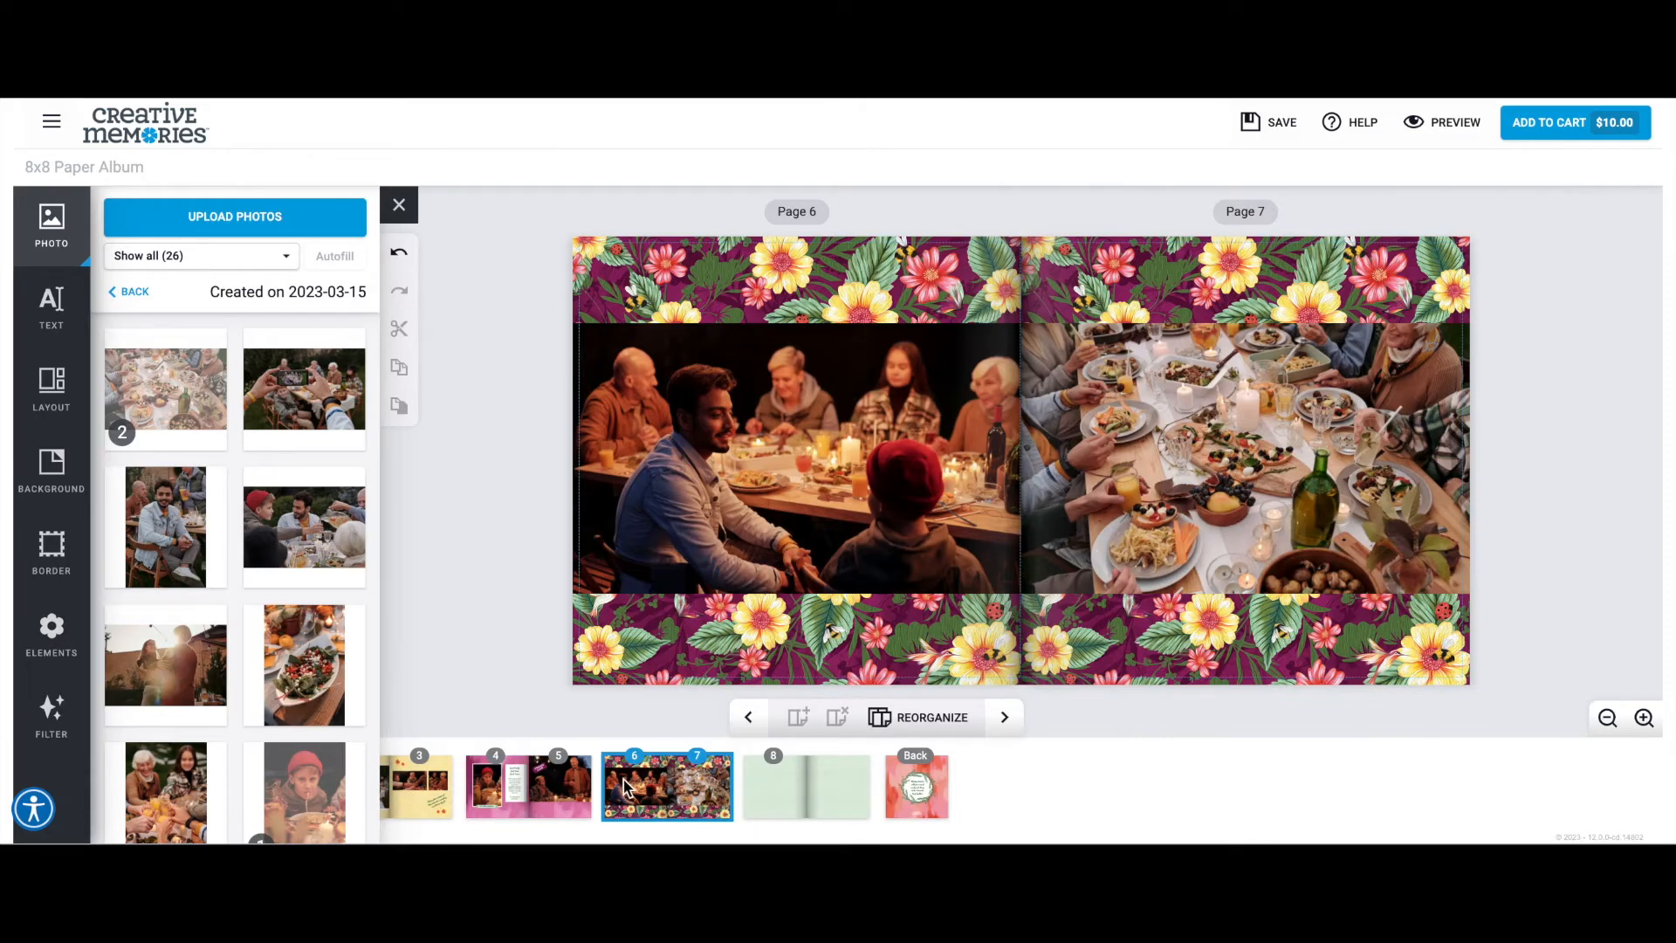
Swap pages 6 and 7 in the album overview, then return to their spread.
left_click(908, 719)
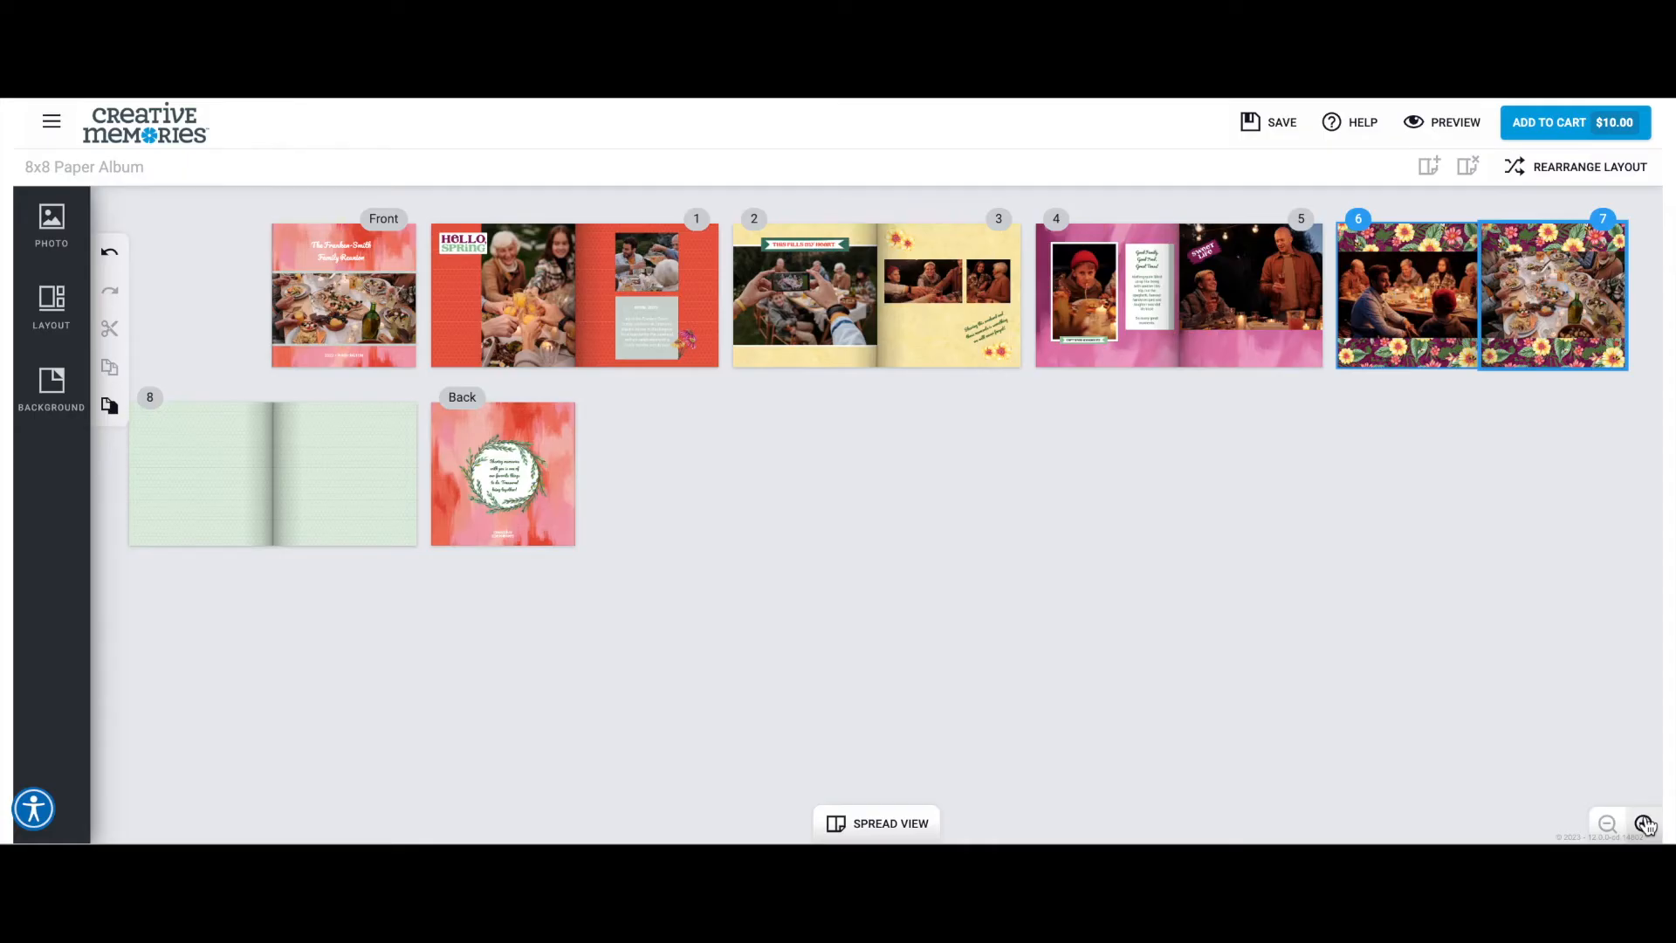
left_click_drag(1558, 306, 1419, 312)
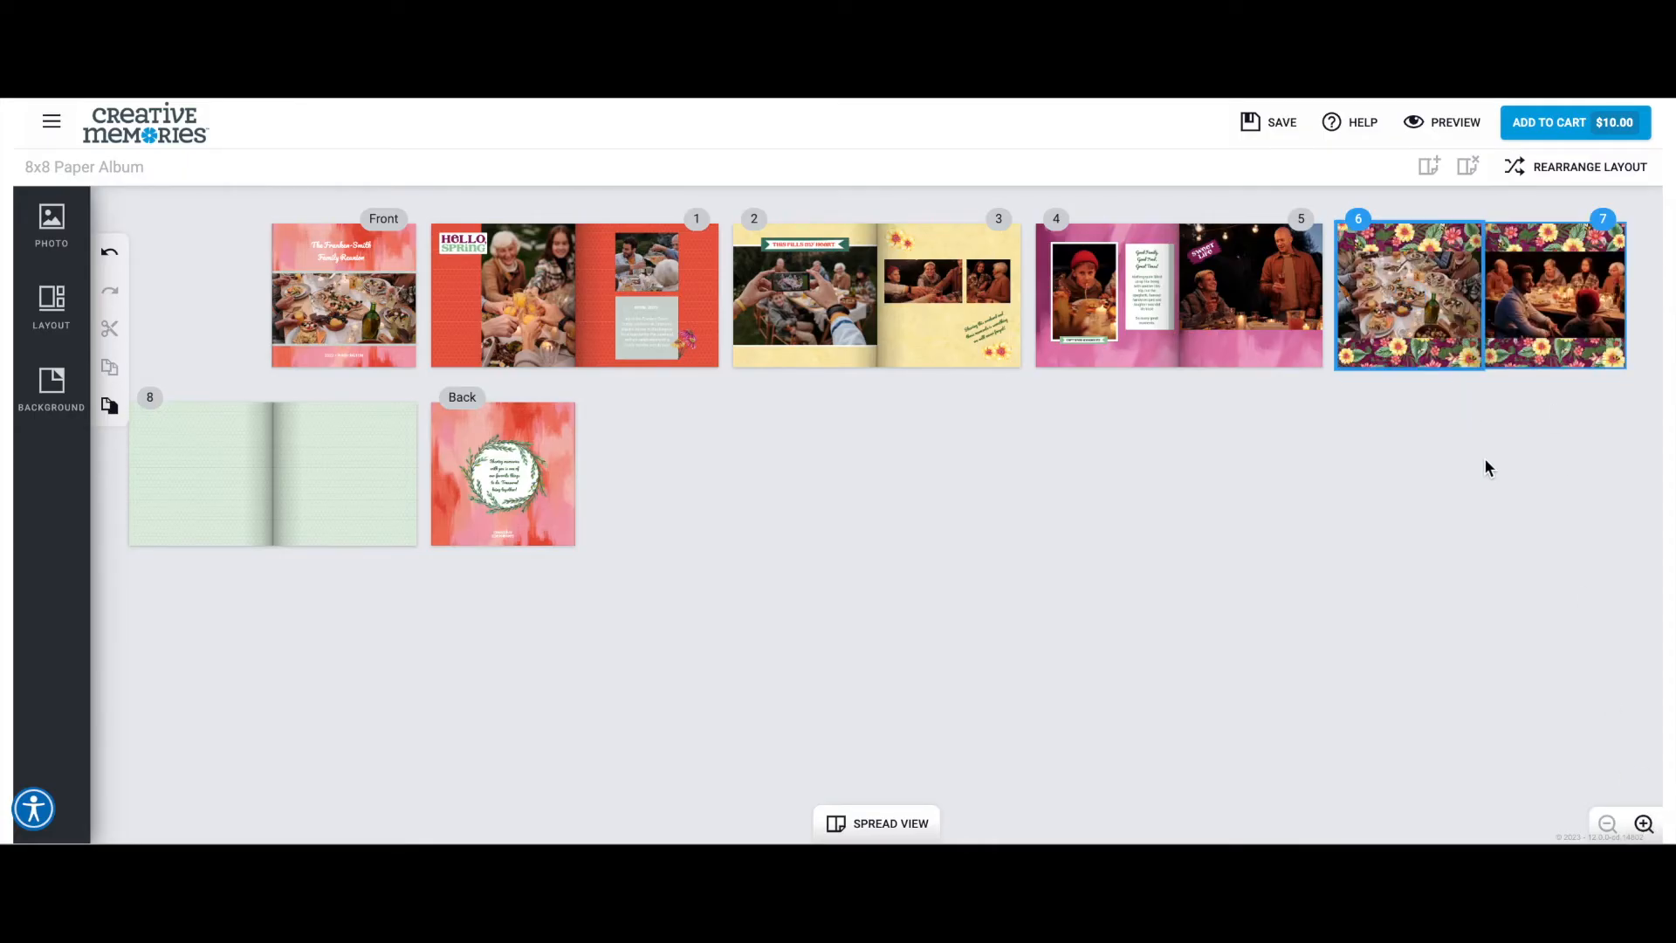
left_click(1644, 823)
left_click(1434, 637)
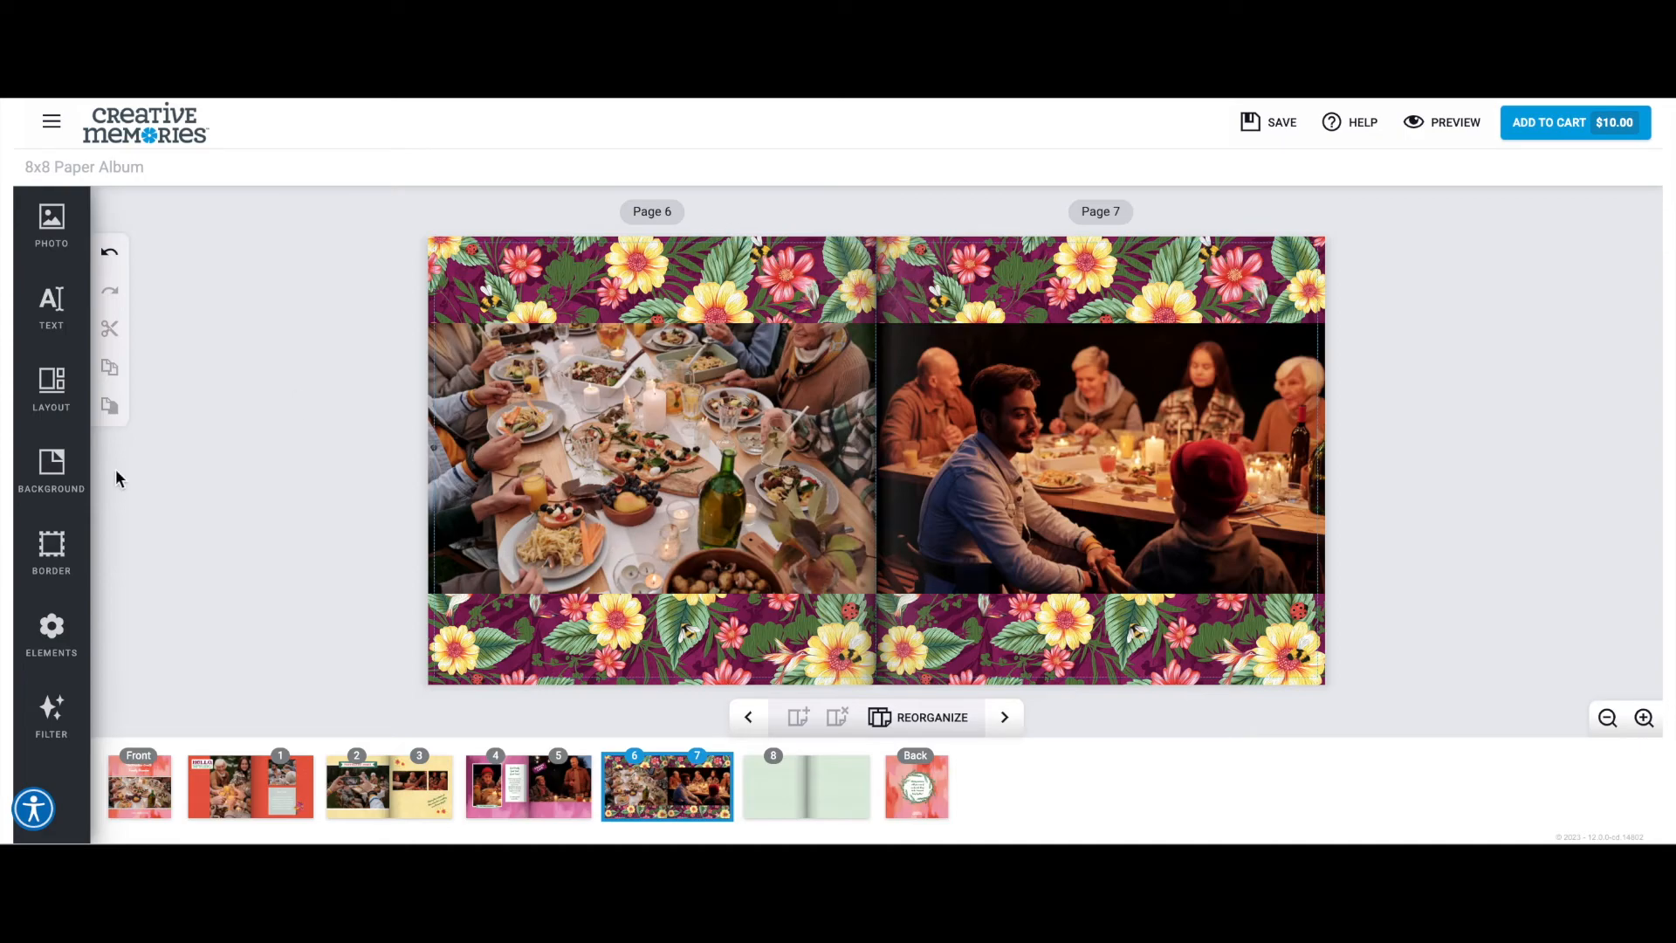
Apply the white Painted Garden background with pale dandelion outlines to both pages 6 and 7.
left_click(53, 471)
scroll(249, 420, "down", 1)
scroll(250, 420, "down", 5)
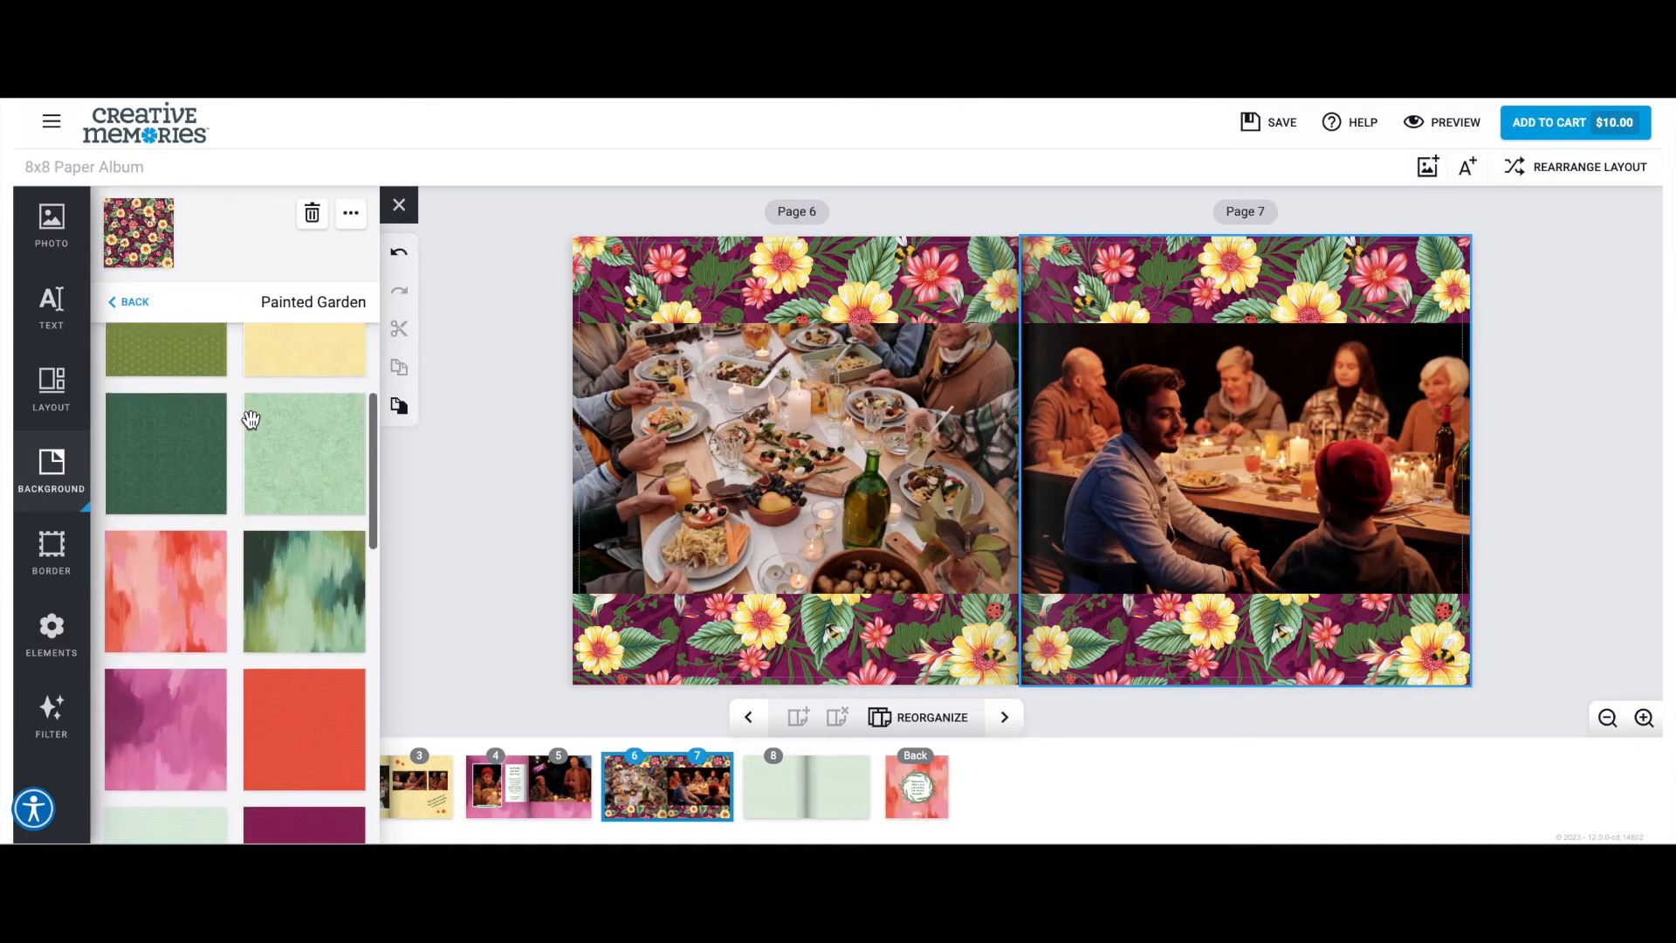
left_click_drag(181, 491, 773, 286)
left_click_drag(150, 513, 1092, 318)
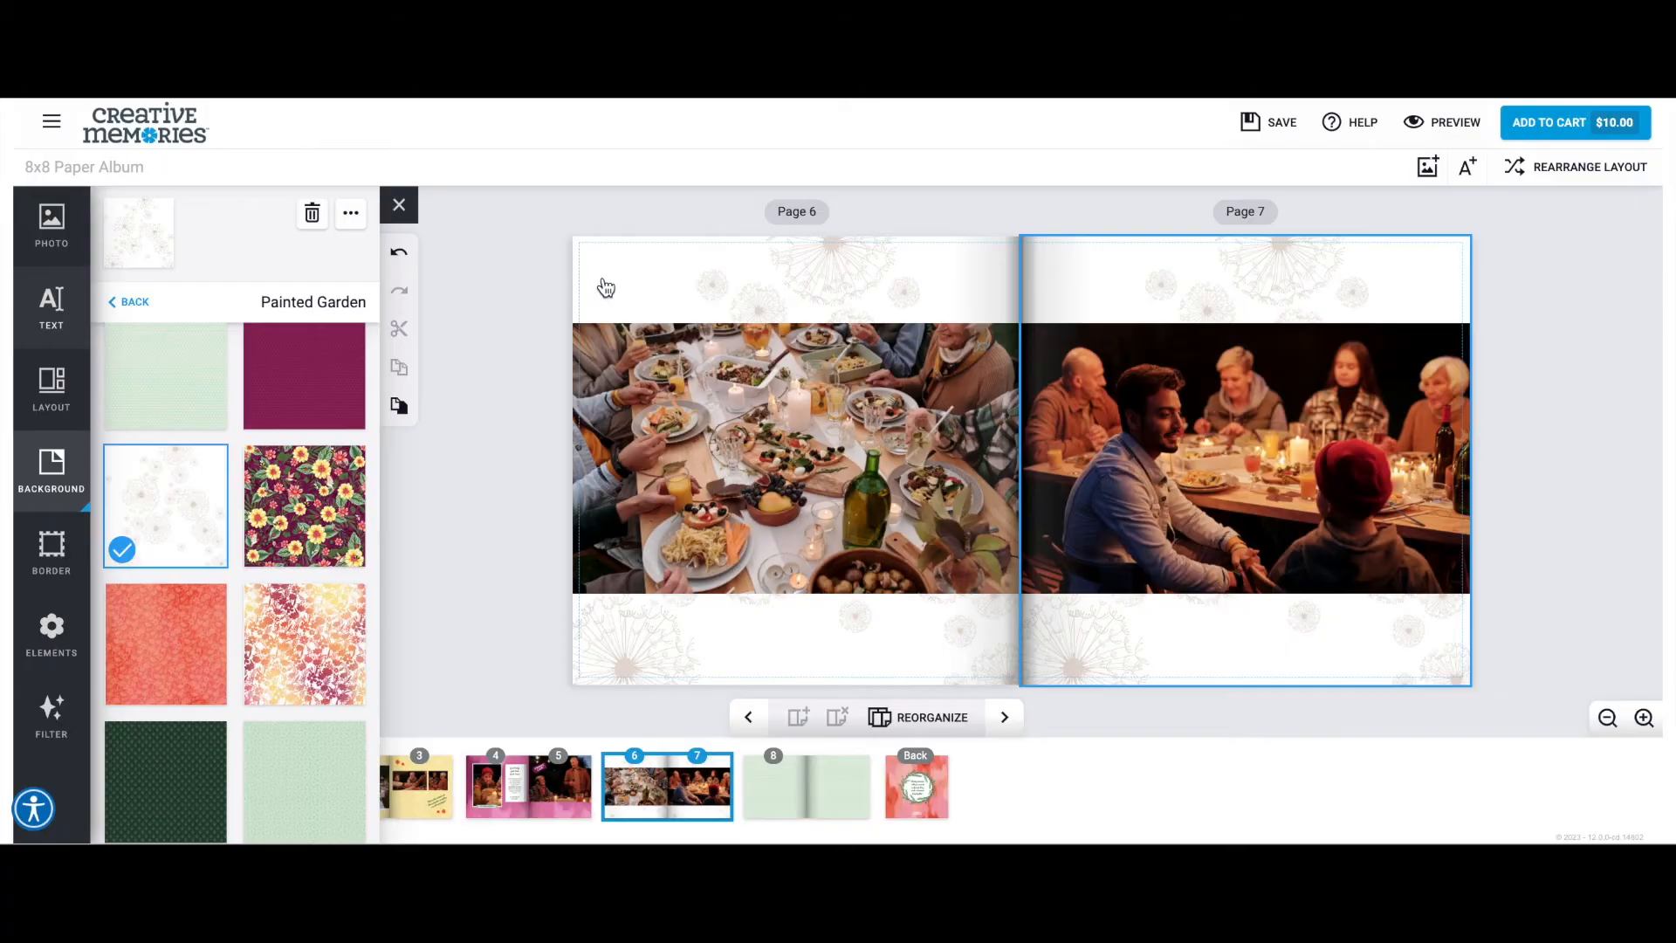
Add the caption "Sharing memories through the sunset" centered above the photo on page 6.
left_click(75, 306)
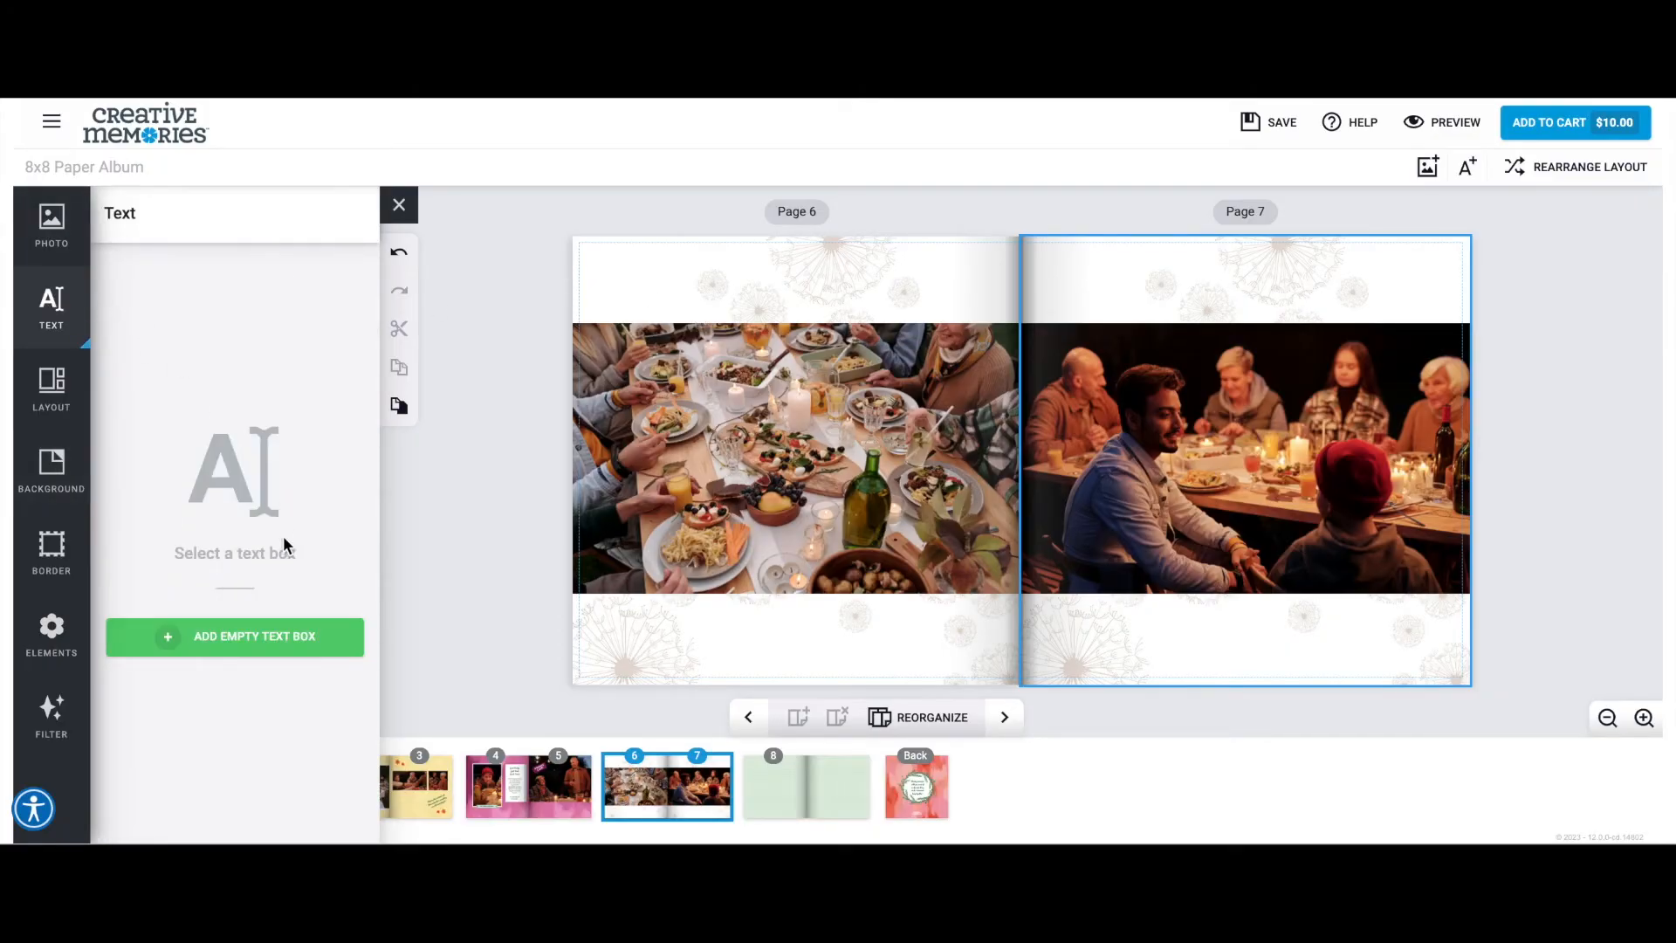
left_click(232, 638)
left_click_drag(1247, 467, 801, 281)
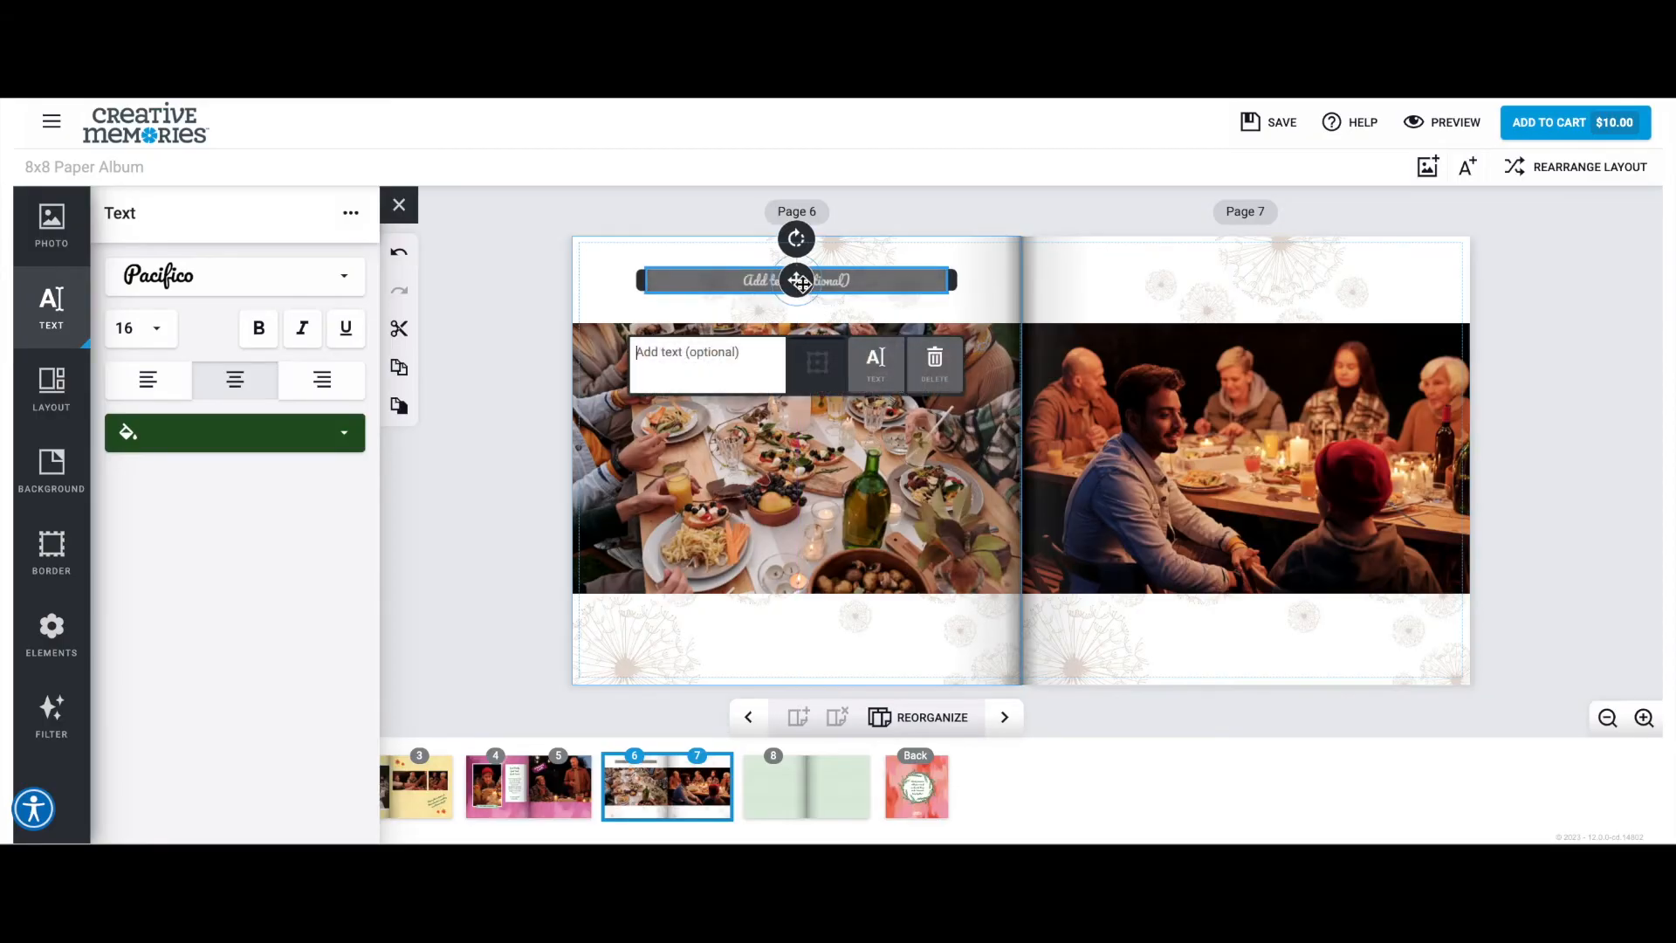
type("Sharing memories through the sunset")
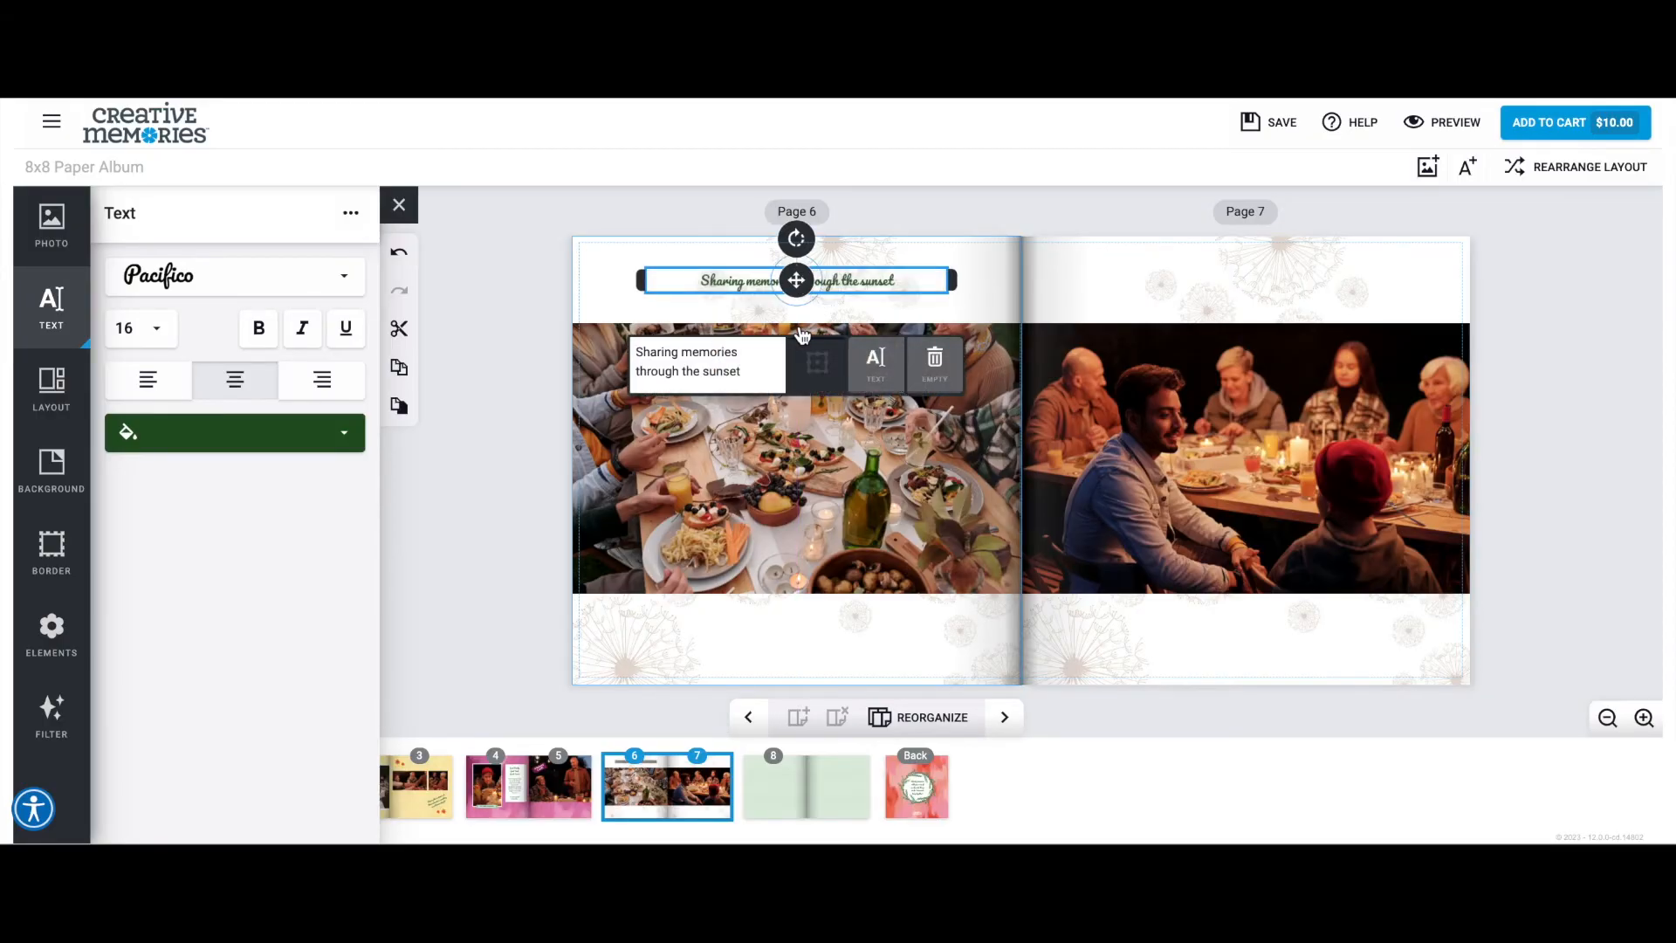
Duplicate the caption below page 7's photo and change its text to "...and laughter later through the evening".
left_click(399, 406)
left_click_drag(805, 287, 1246, 626)
left_click_drag(1193, 547, 1077, 533)
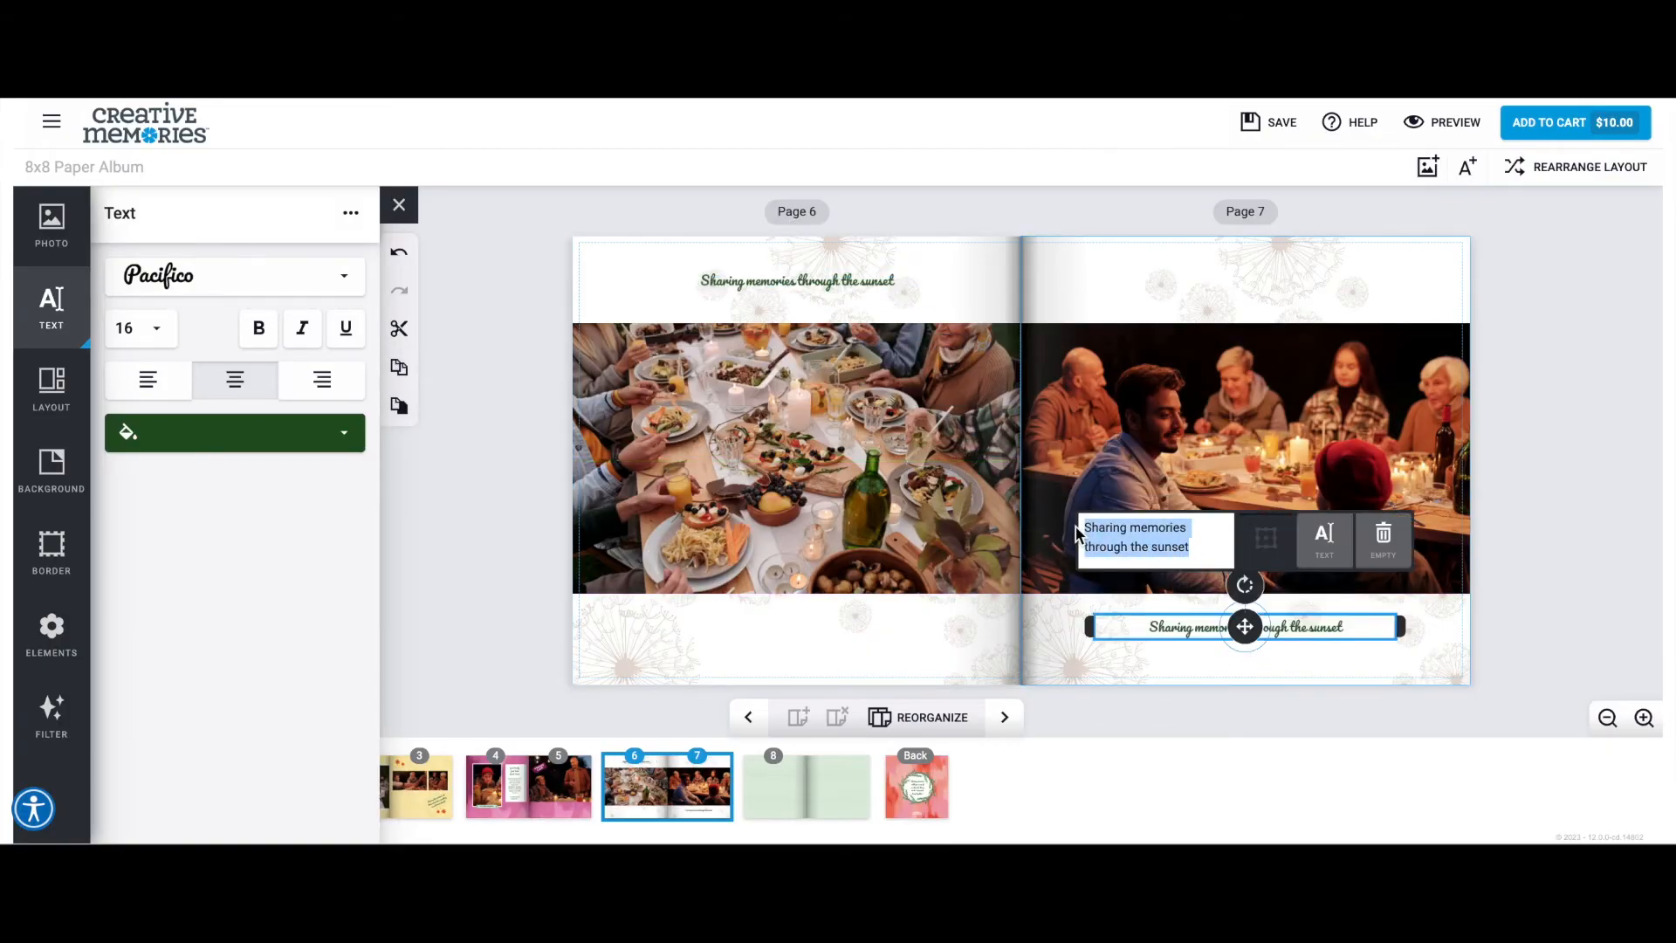
type("And Iaughter later thr")
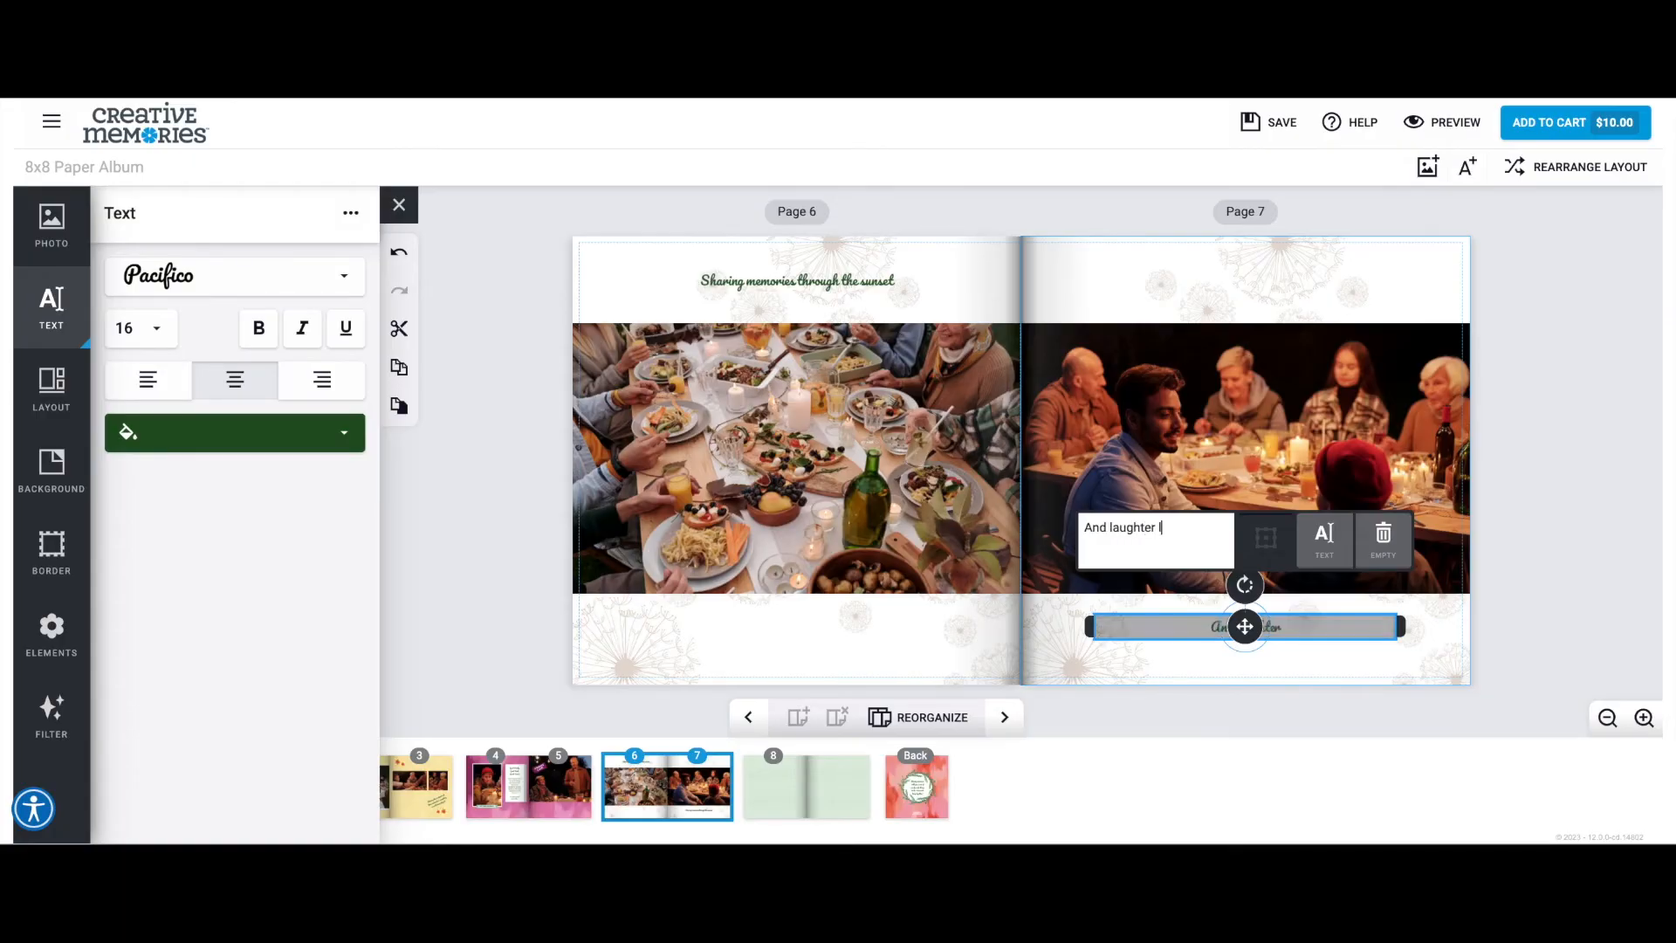
type("ough the")
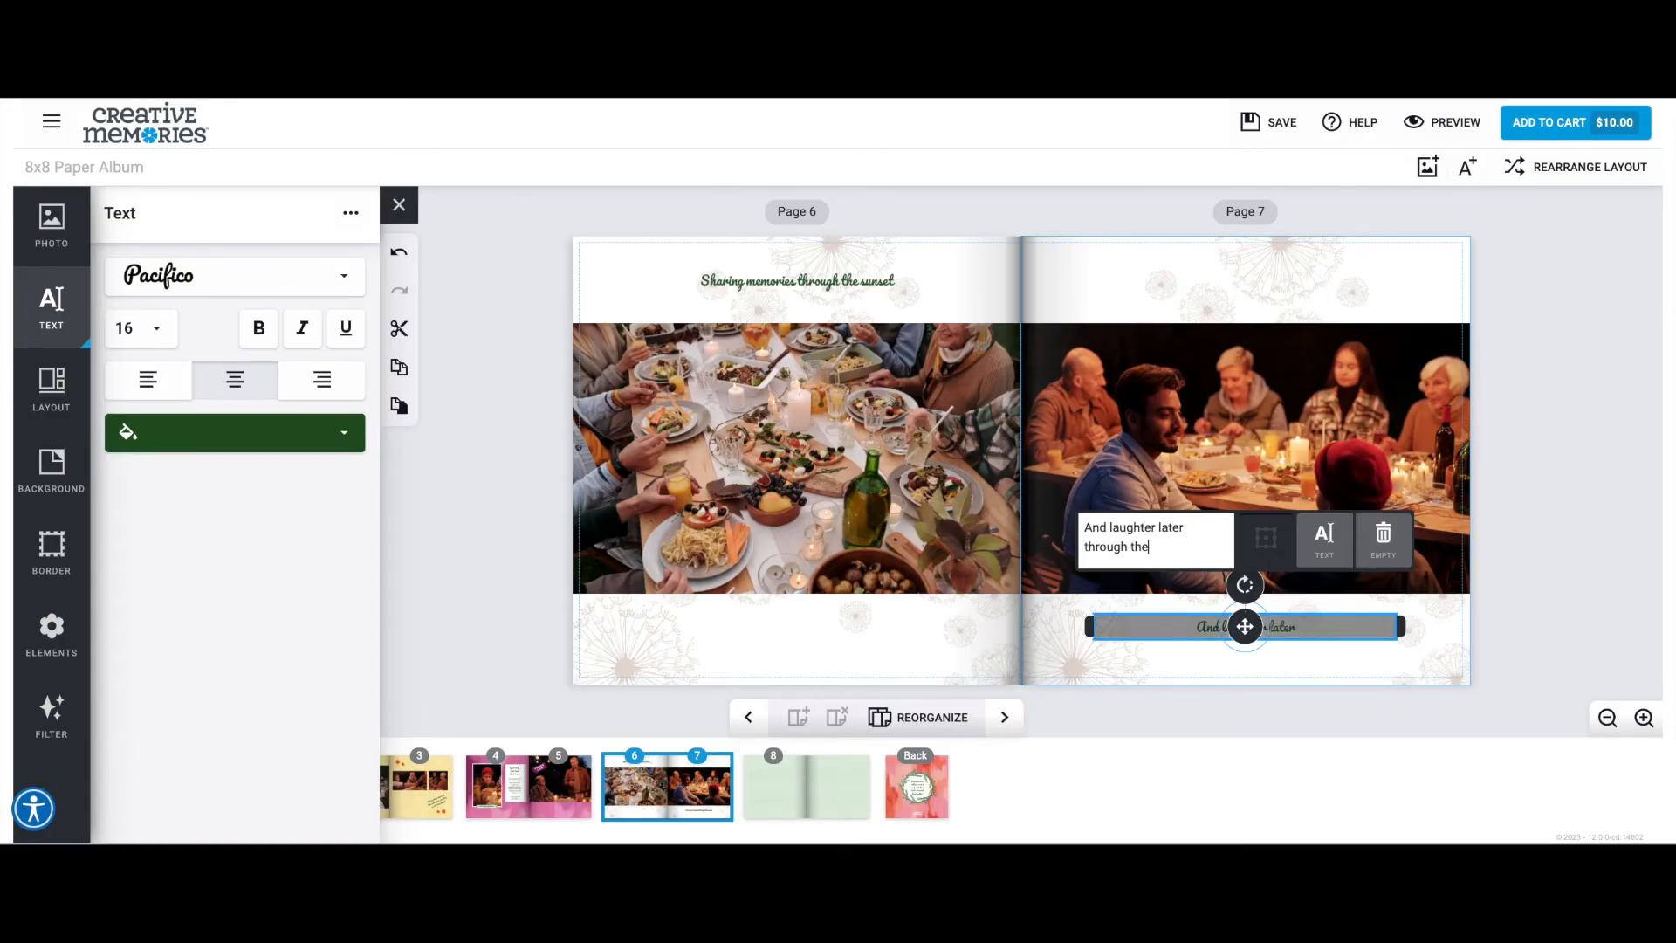
key("BackSpace")
key("BackSpace")
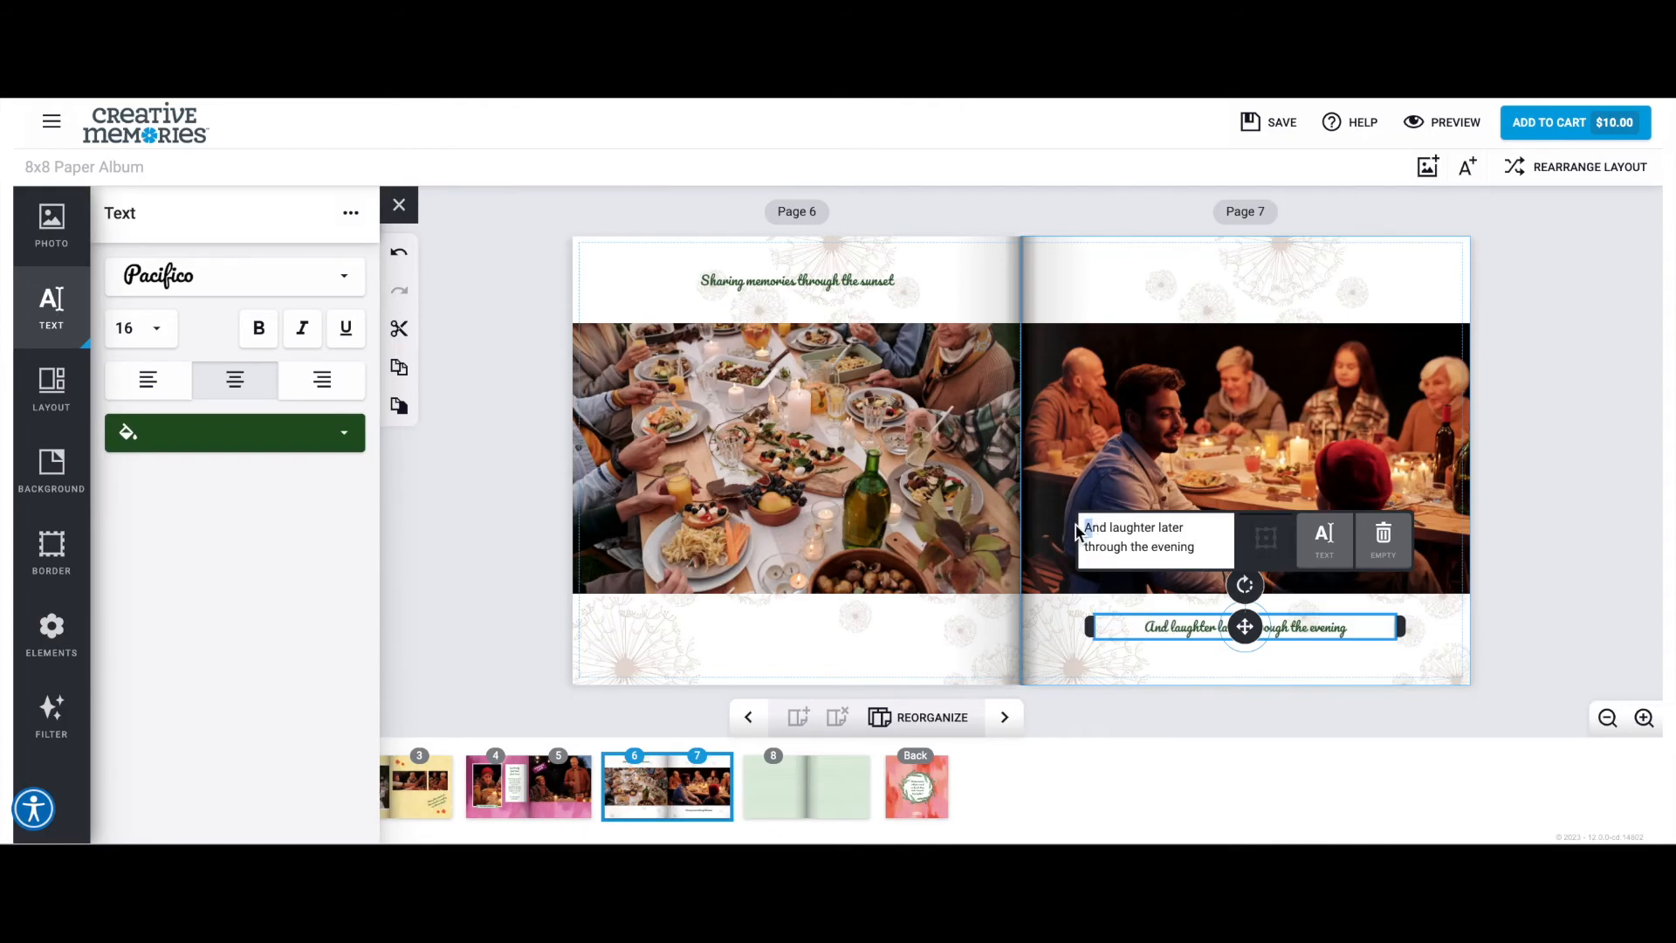
type("...a")
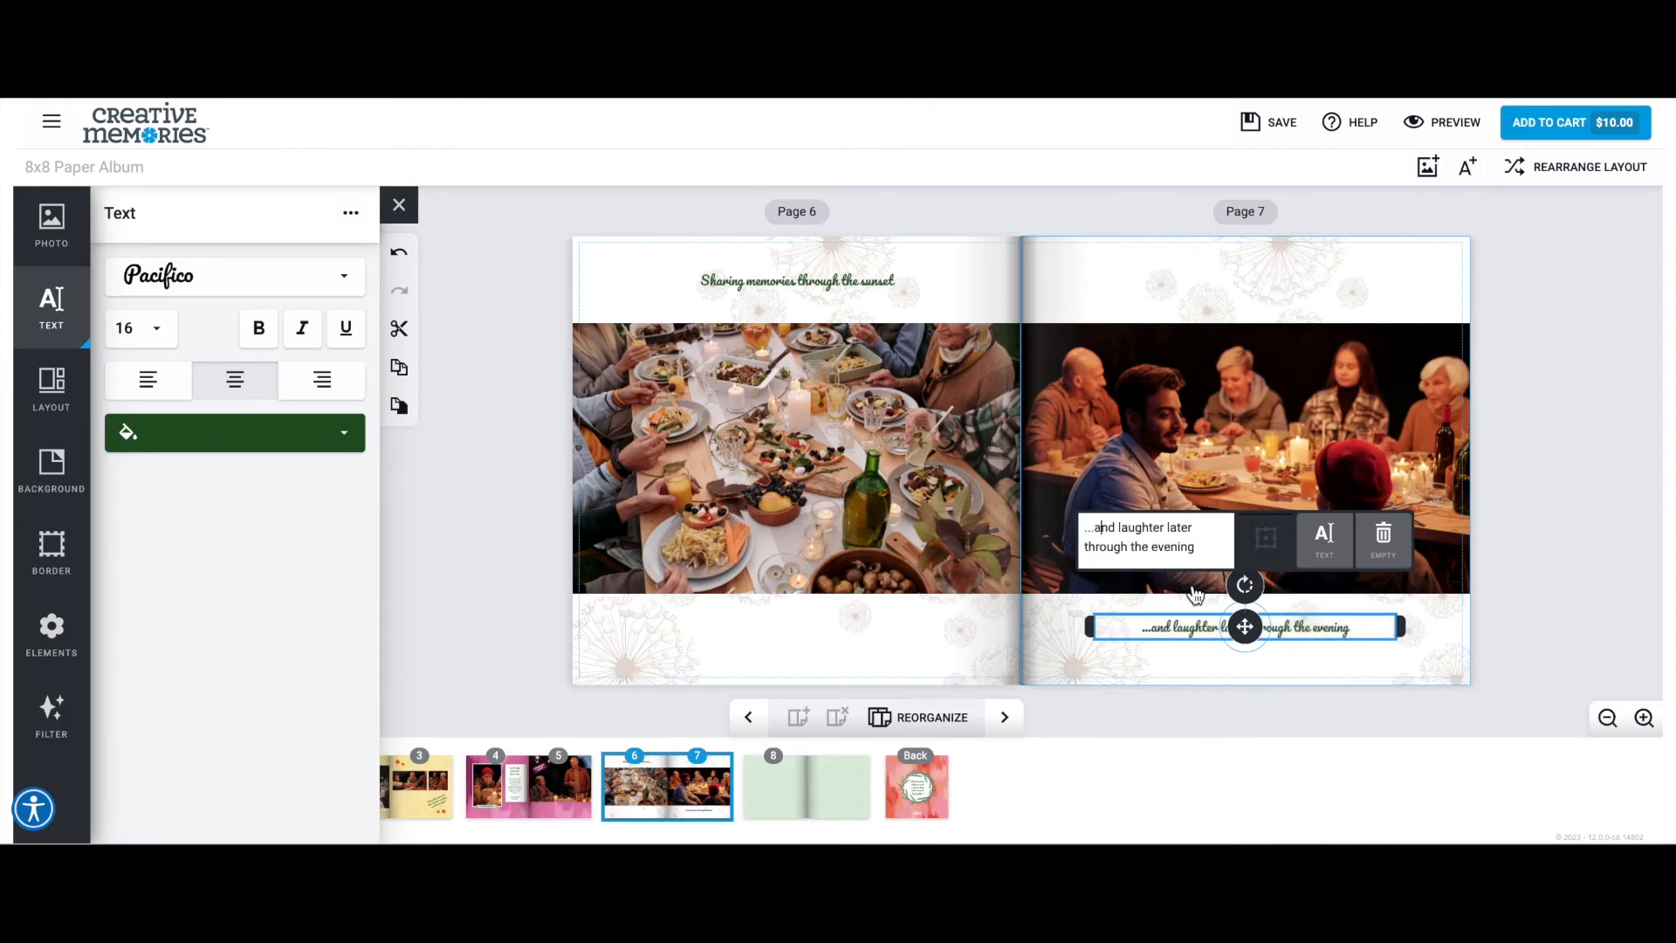
left_click(1516, 634)
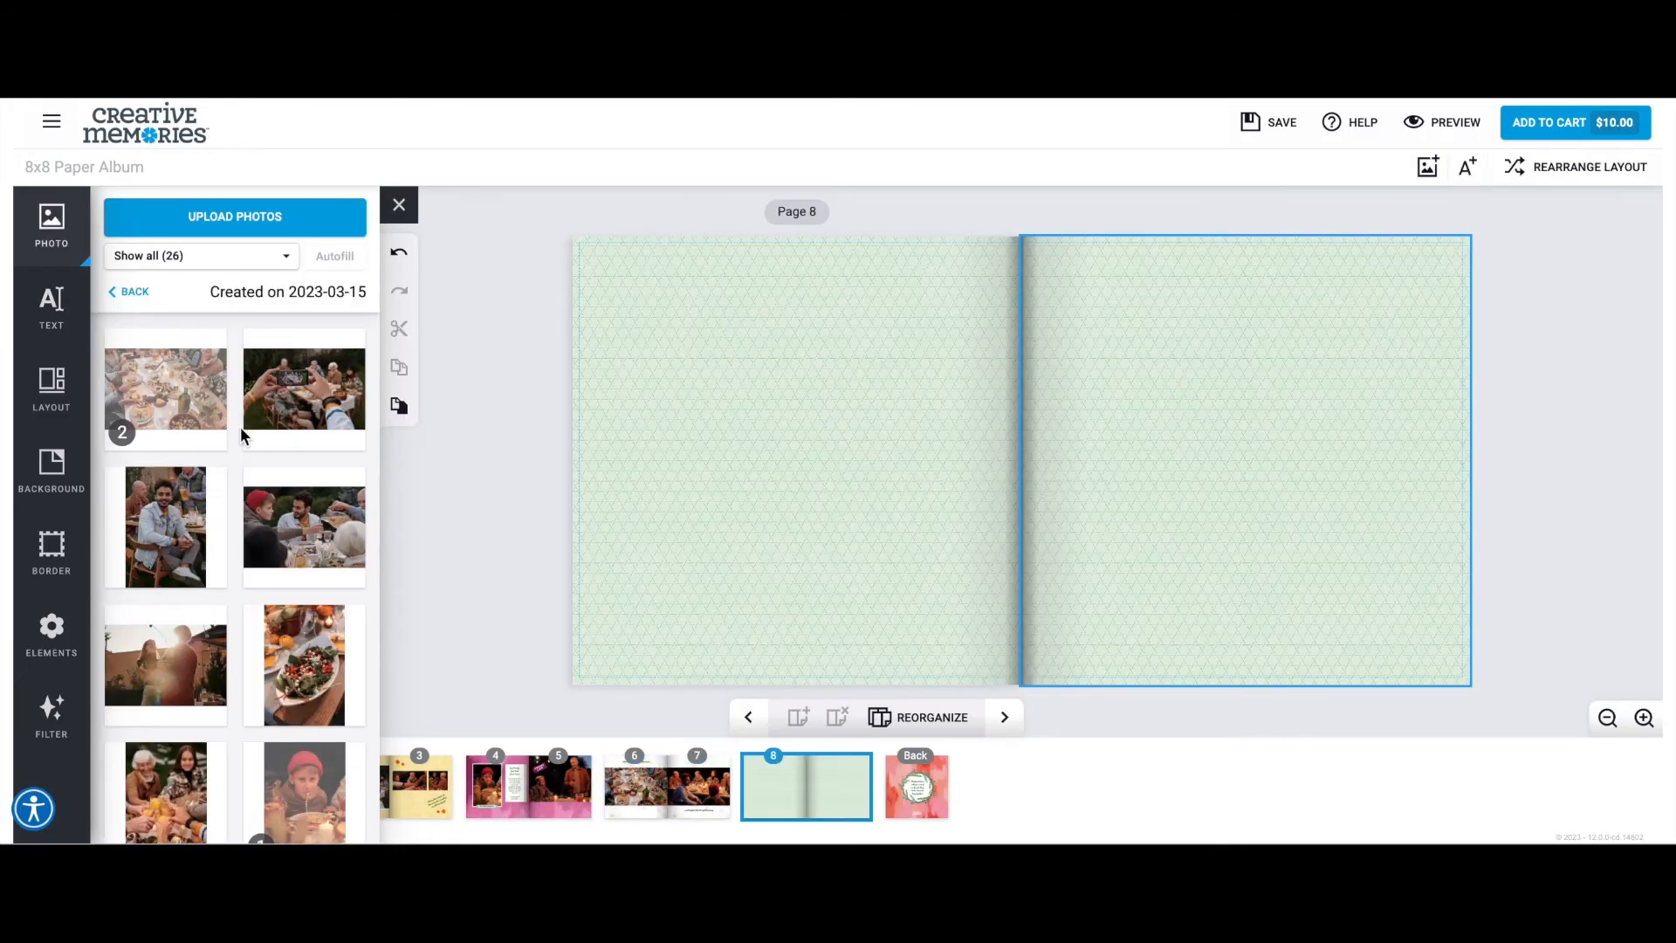
Go to page 8 and place the photo of the group gathered around the fire pit on it.
scroll(244, 437, "down", 3)
left_click(54, 232)
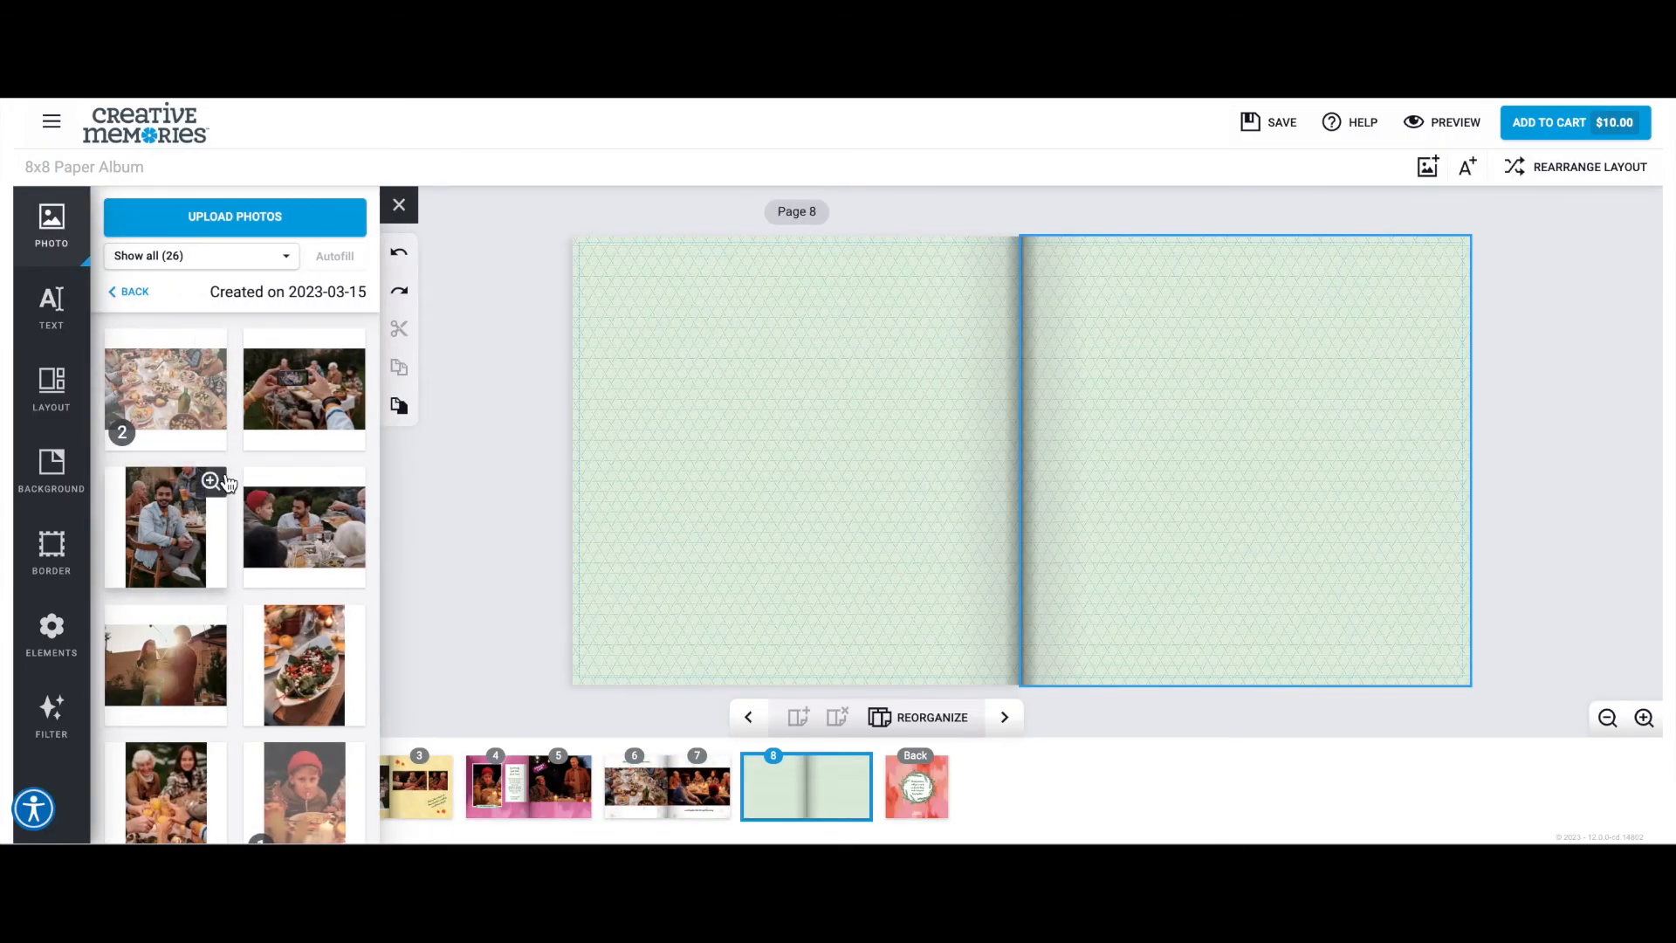
scroll(301, 474, "down", 2)
scroll(301, 474, "down", 3)
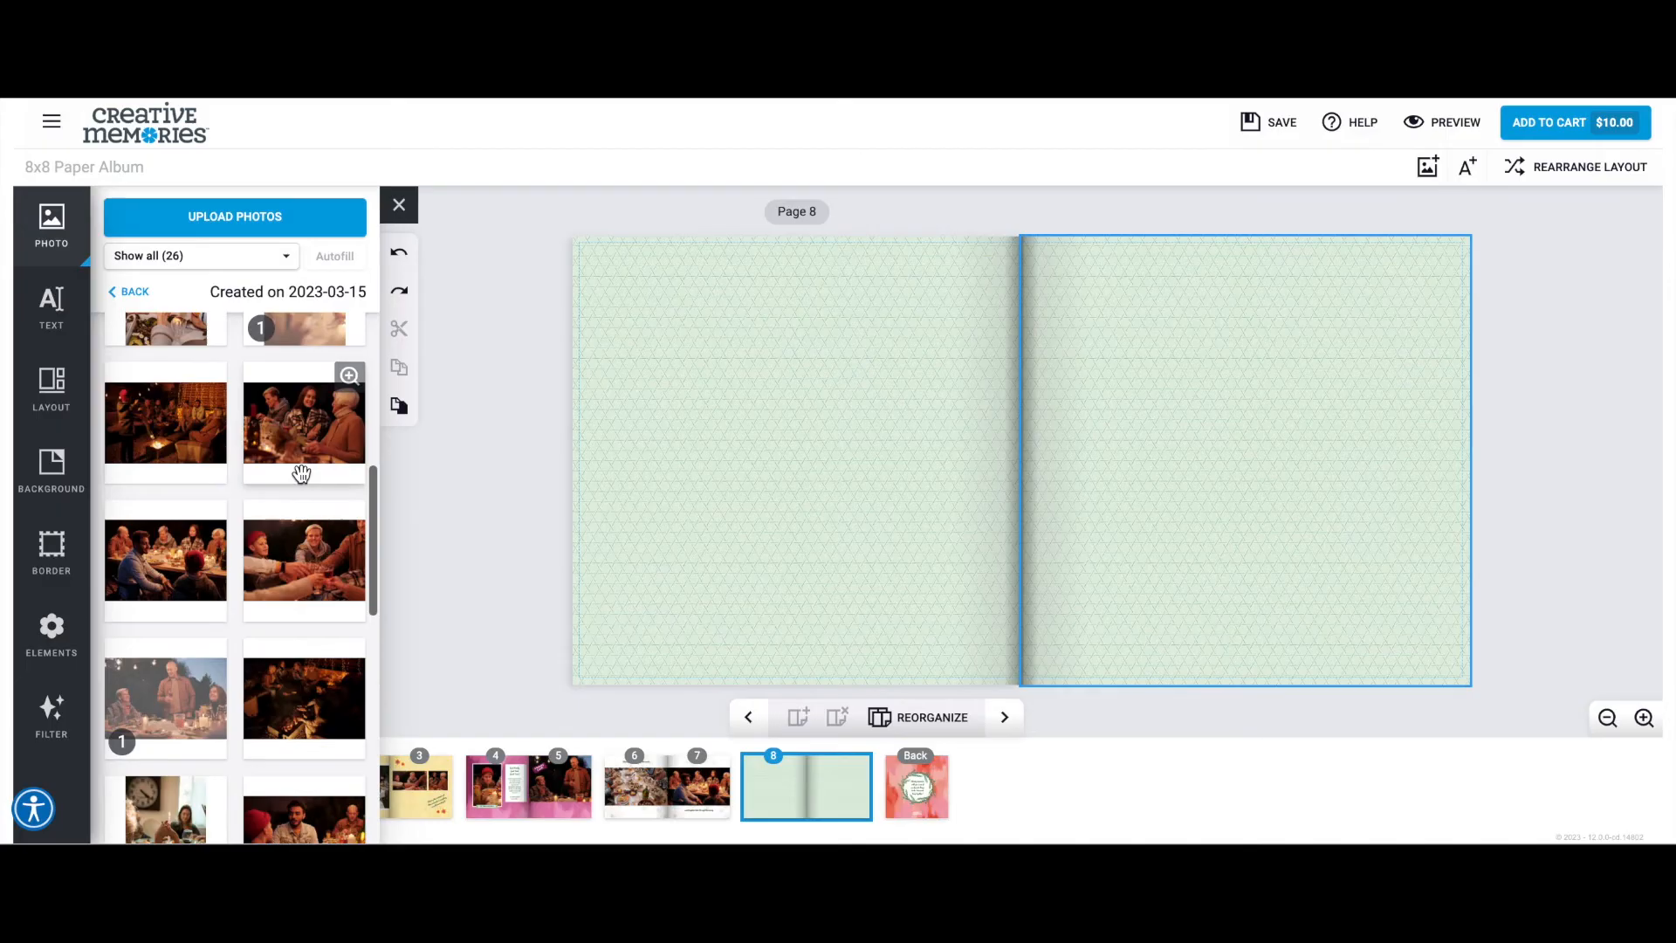
left_click_drag(179, 432, 711, 493)
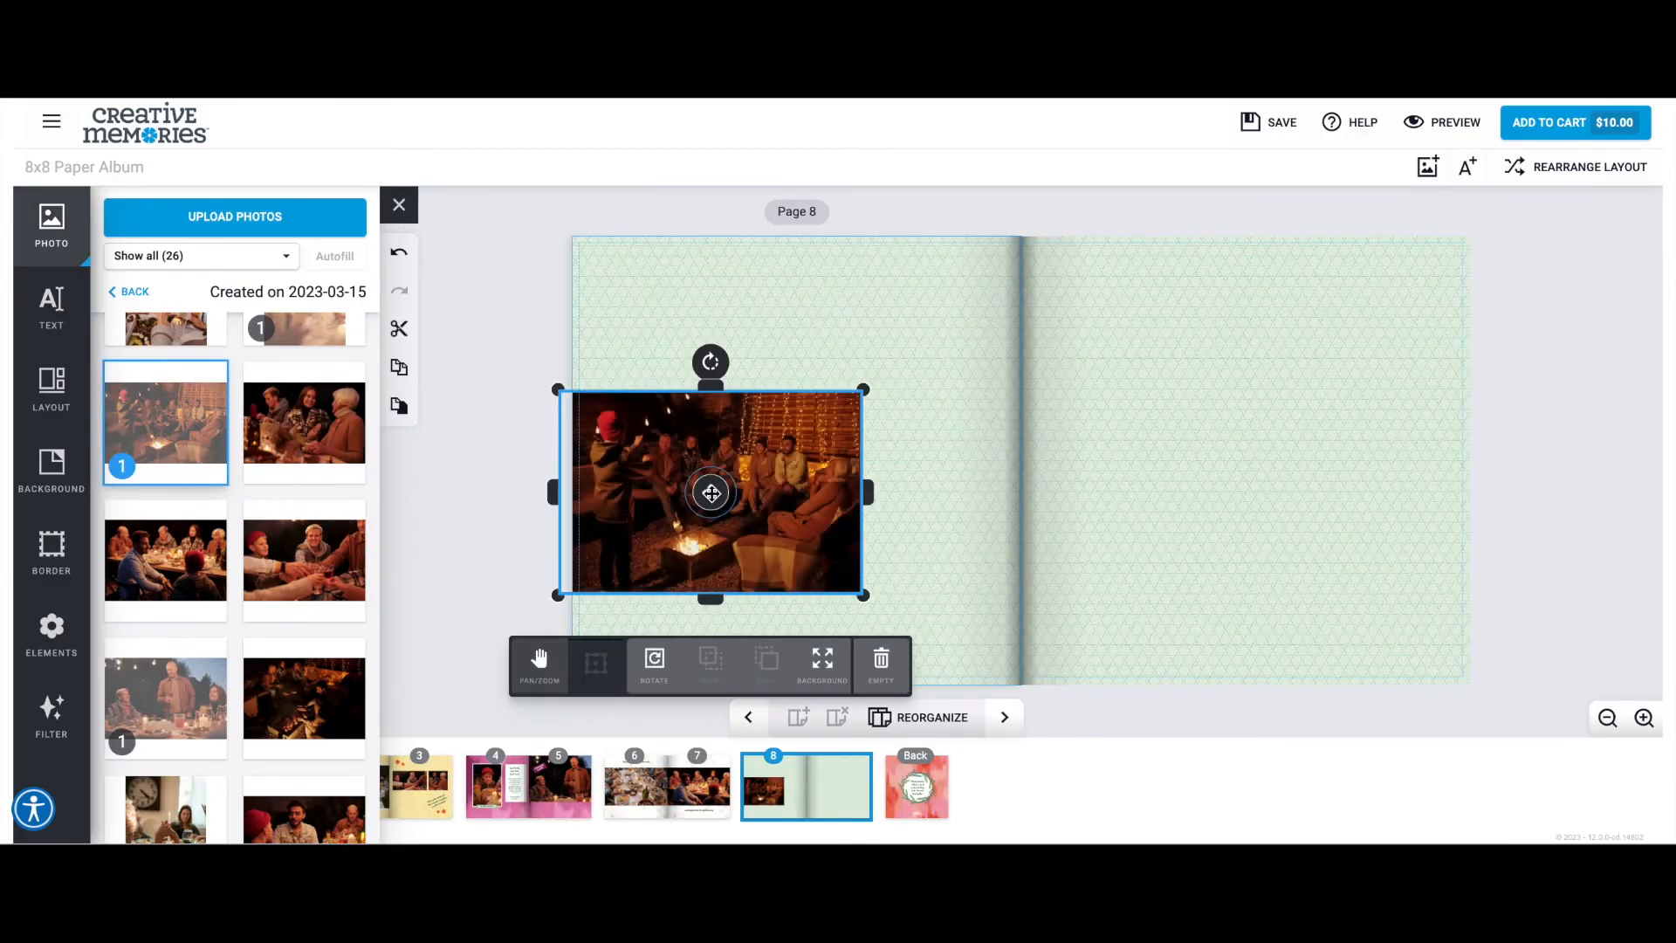
Make the fire pit photo the page background, spread it across the full page 8 spread, and shift the image down within its frame.
left_click(820, 666)
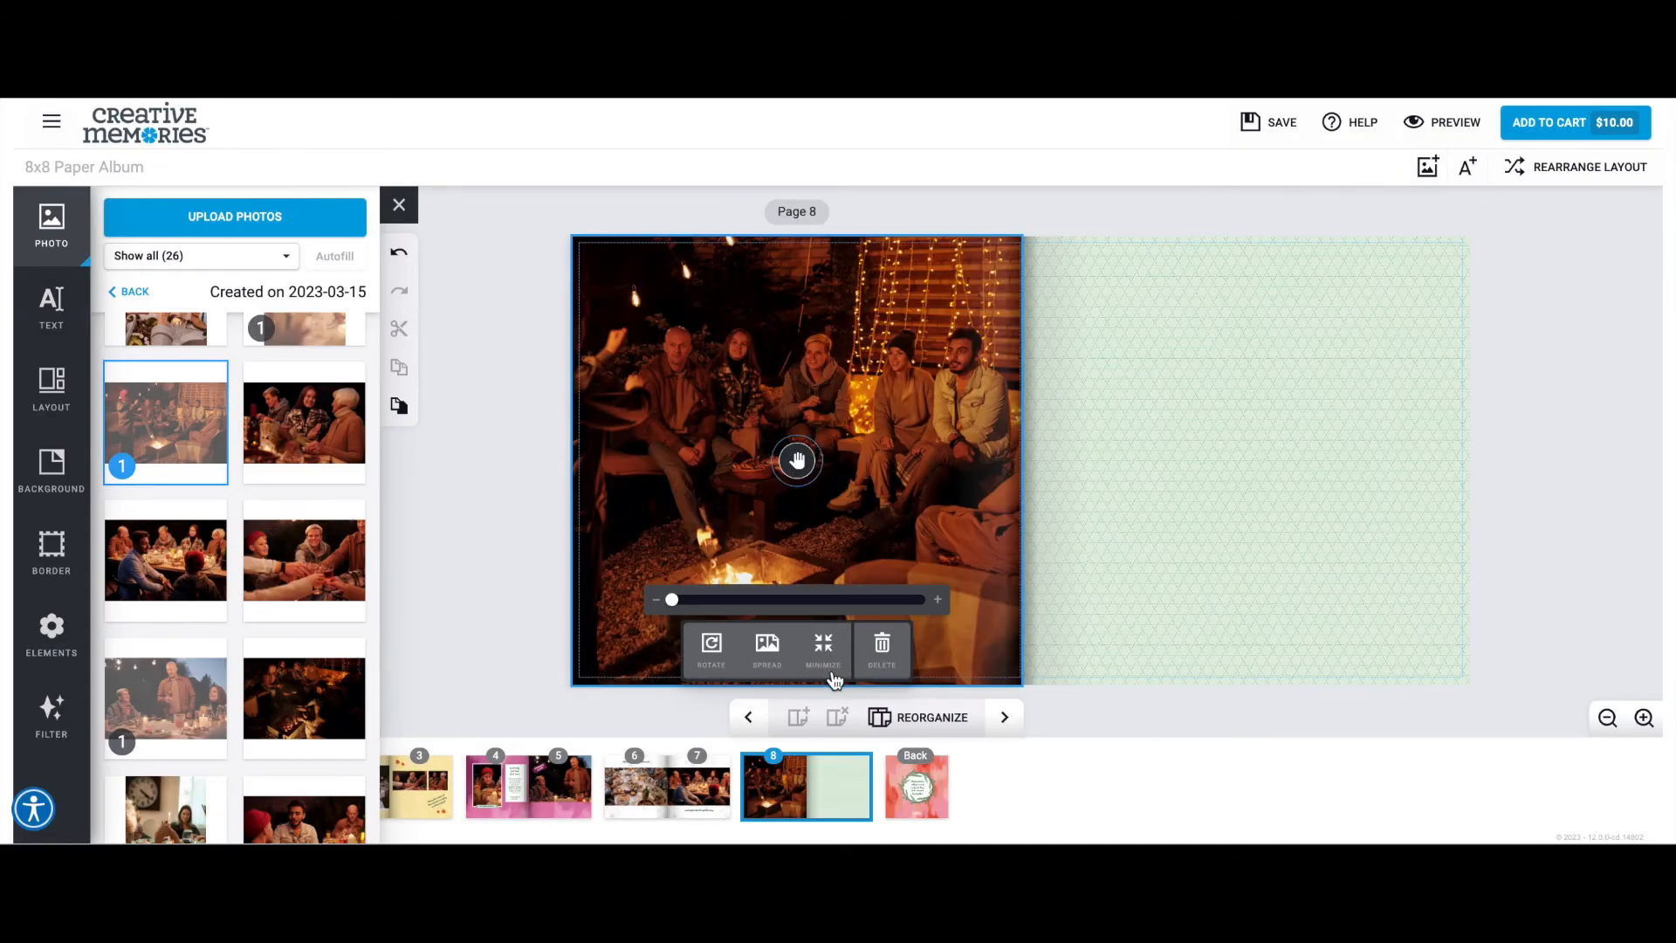
left_click(766, 650)
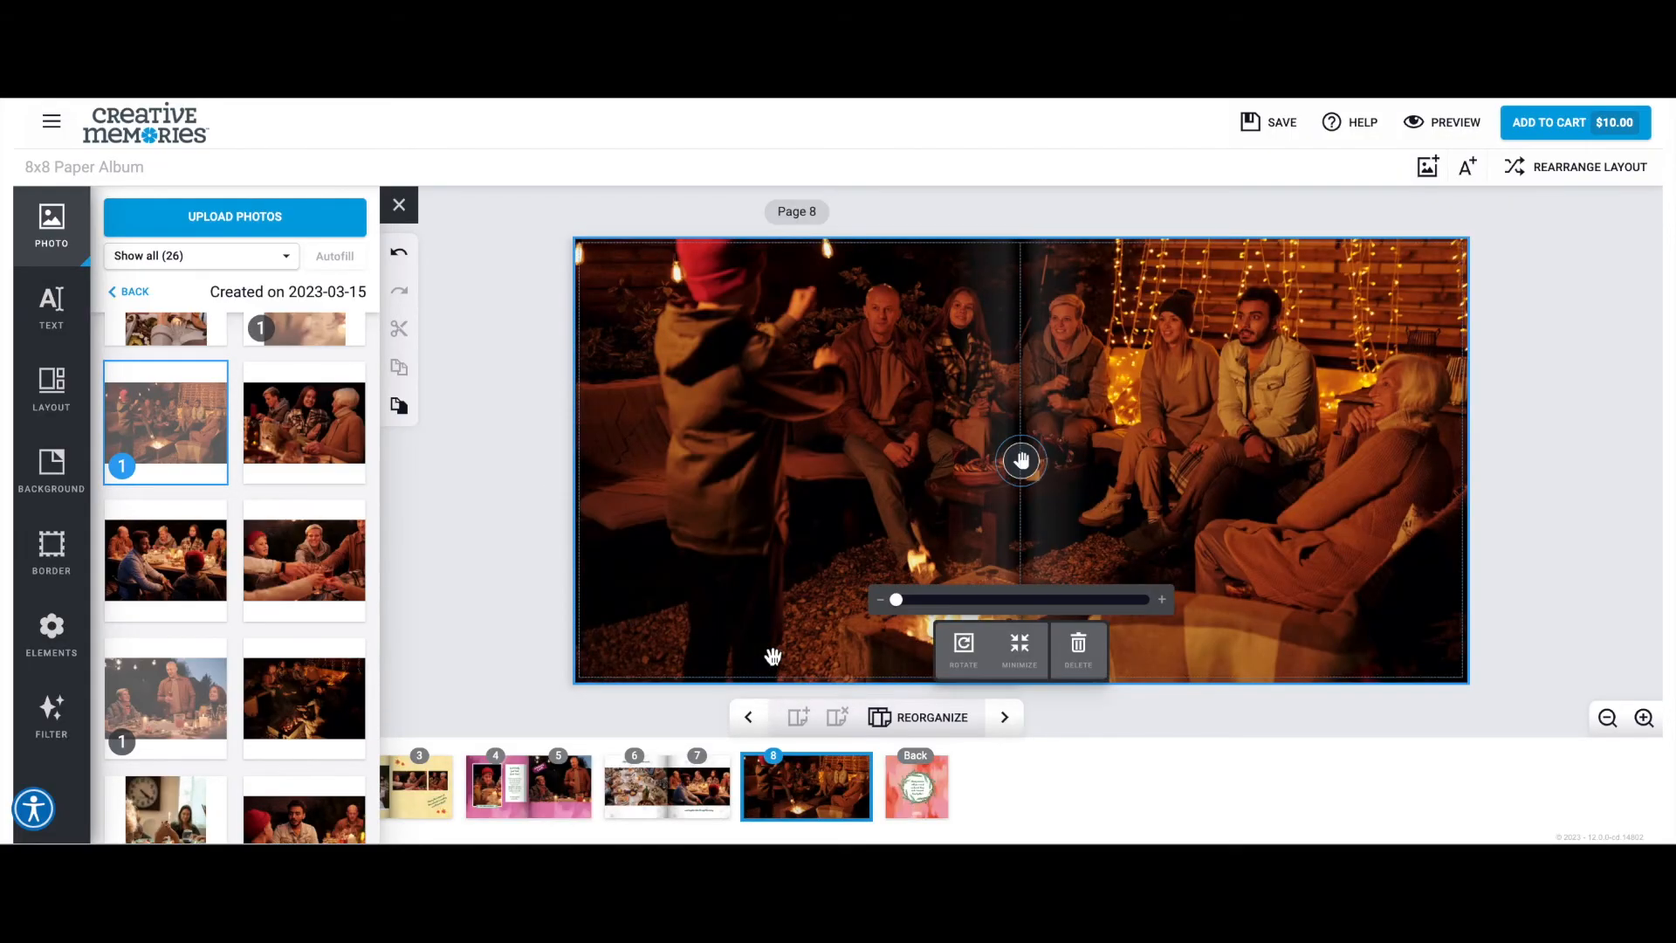
left_click_drag(892, 429, 889, 514)
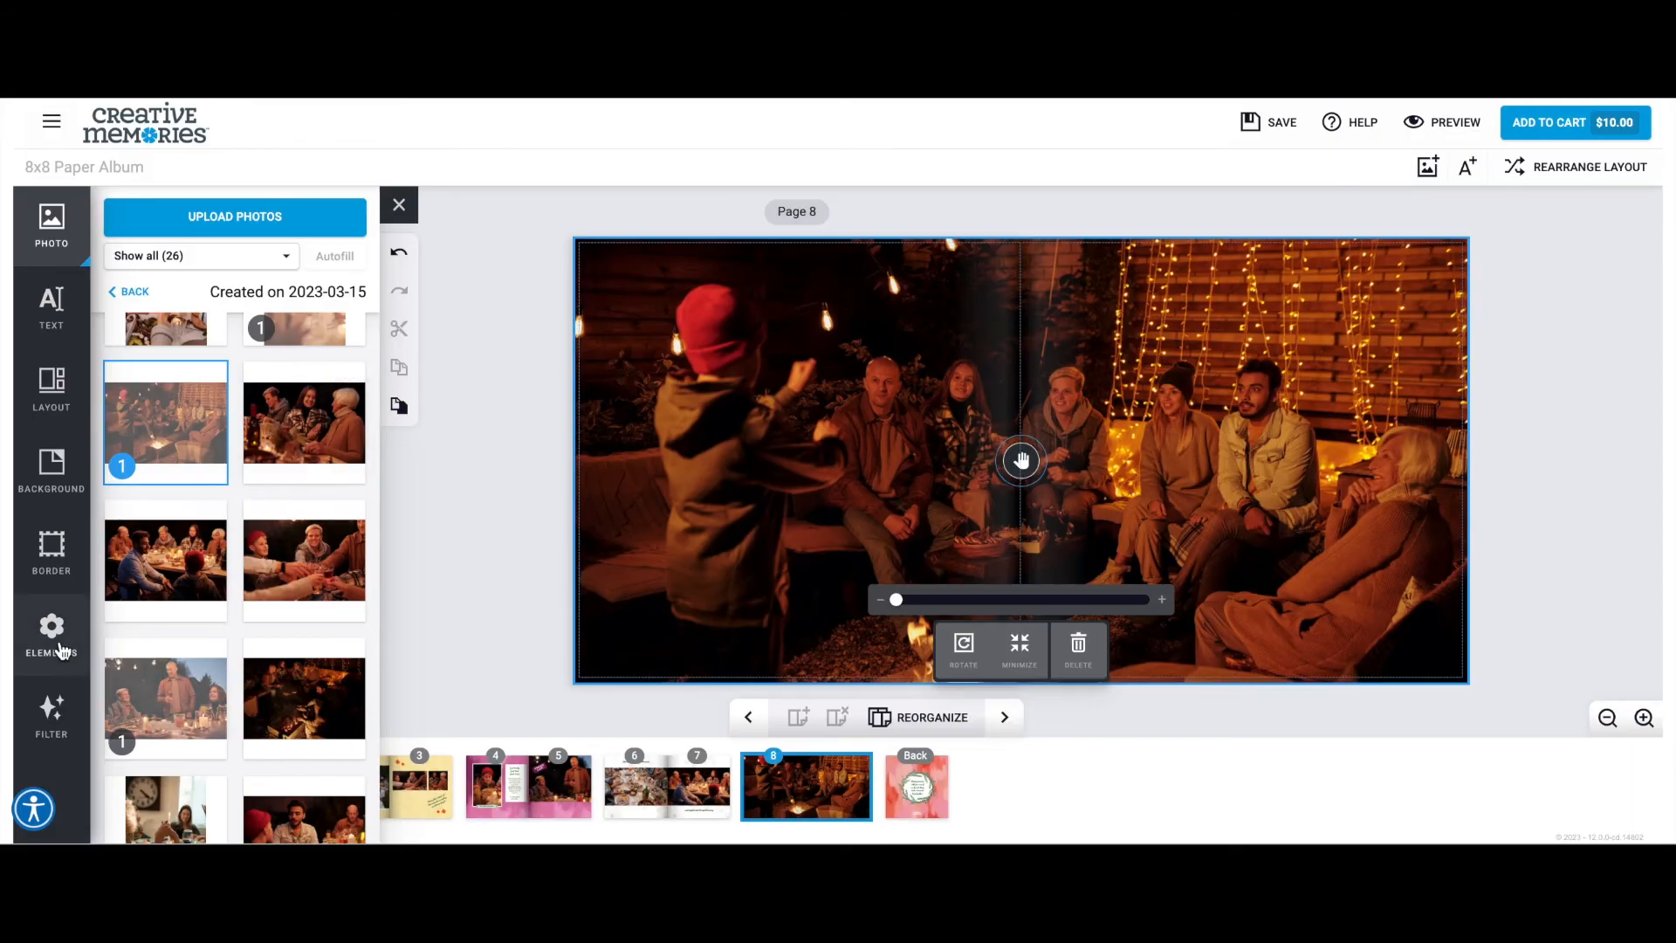
Add the Painted Garden "My Happy Place" element to the lower-left corner of the page 8 spread.
left_click(59, 647)
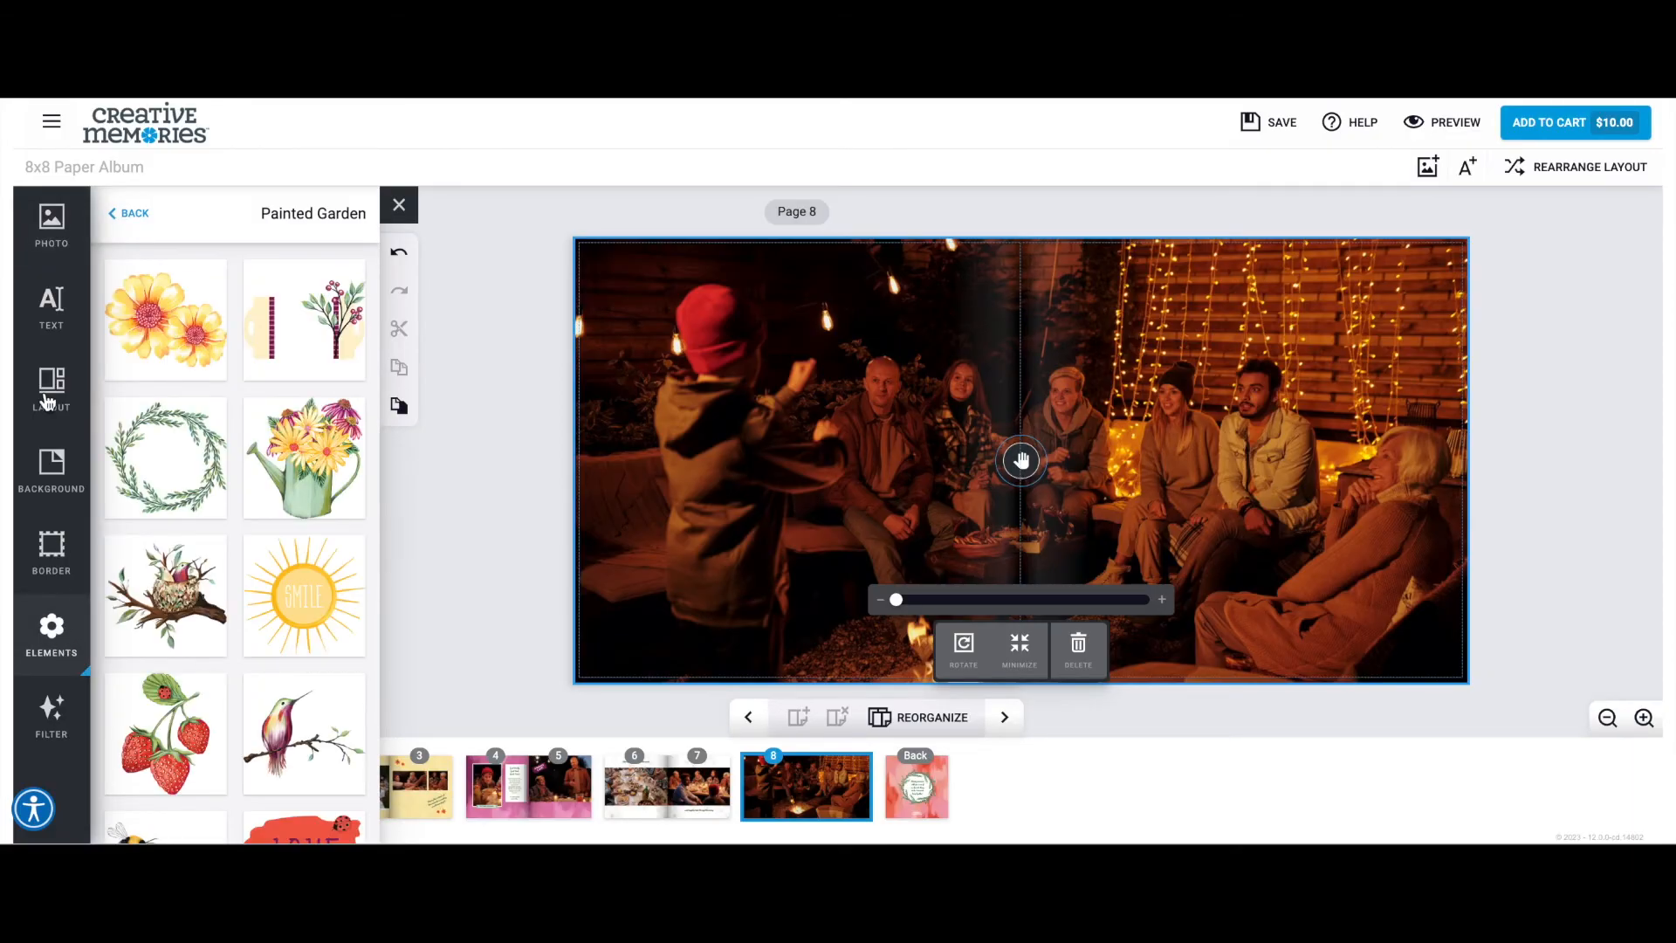
scroll(305, 511, "down", 5)
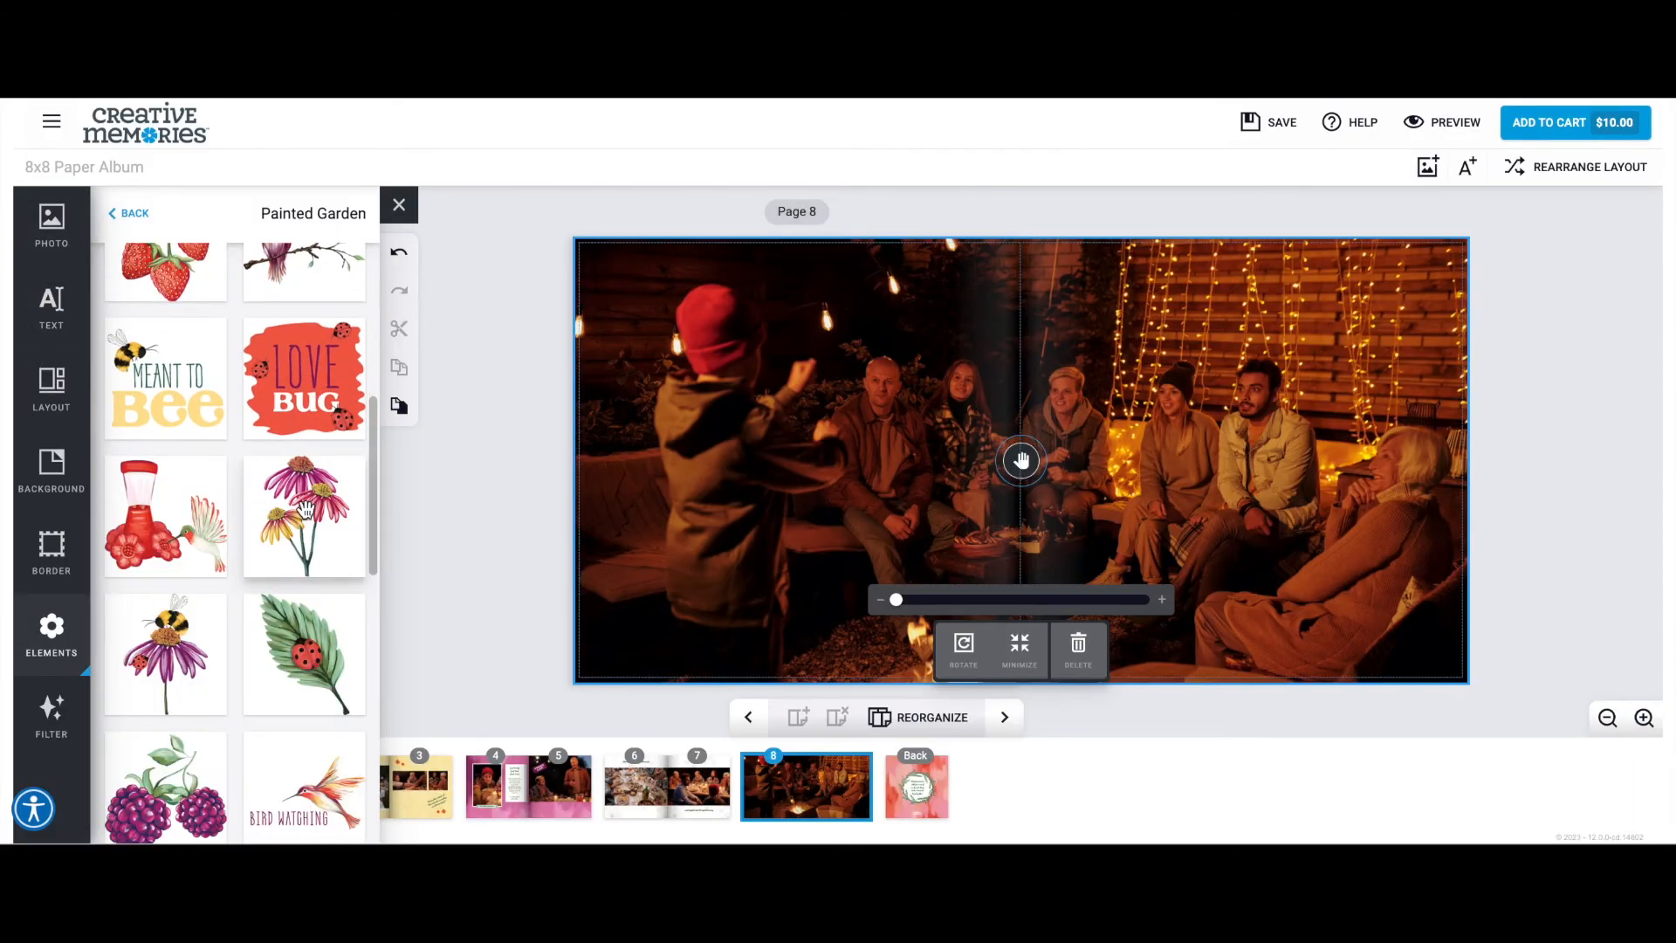
scroll(306, 511, "down", 5)
scroll(306, 511, "down", 5)
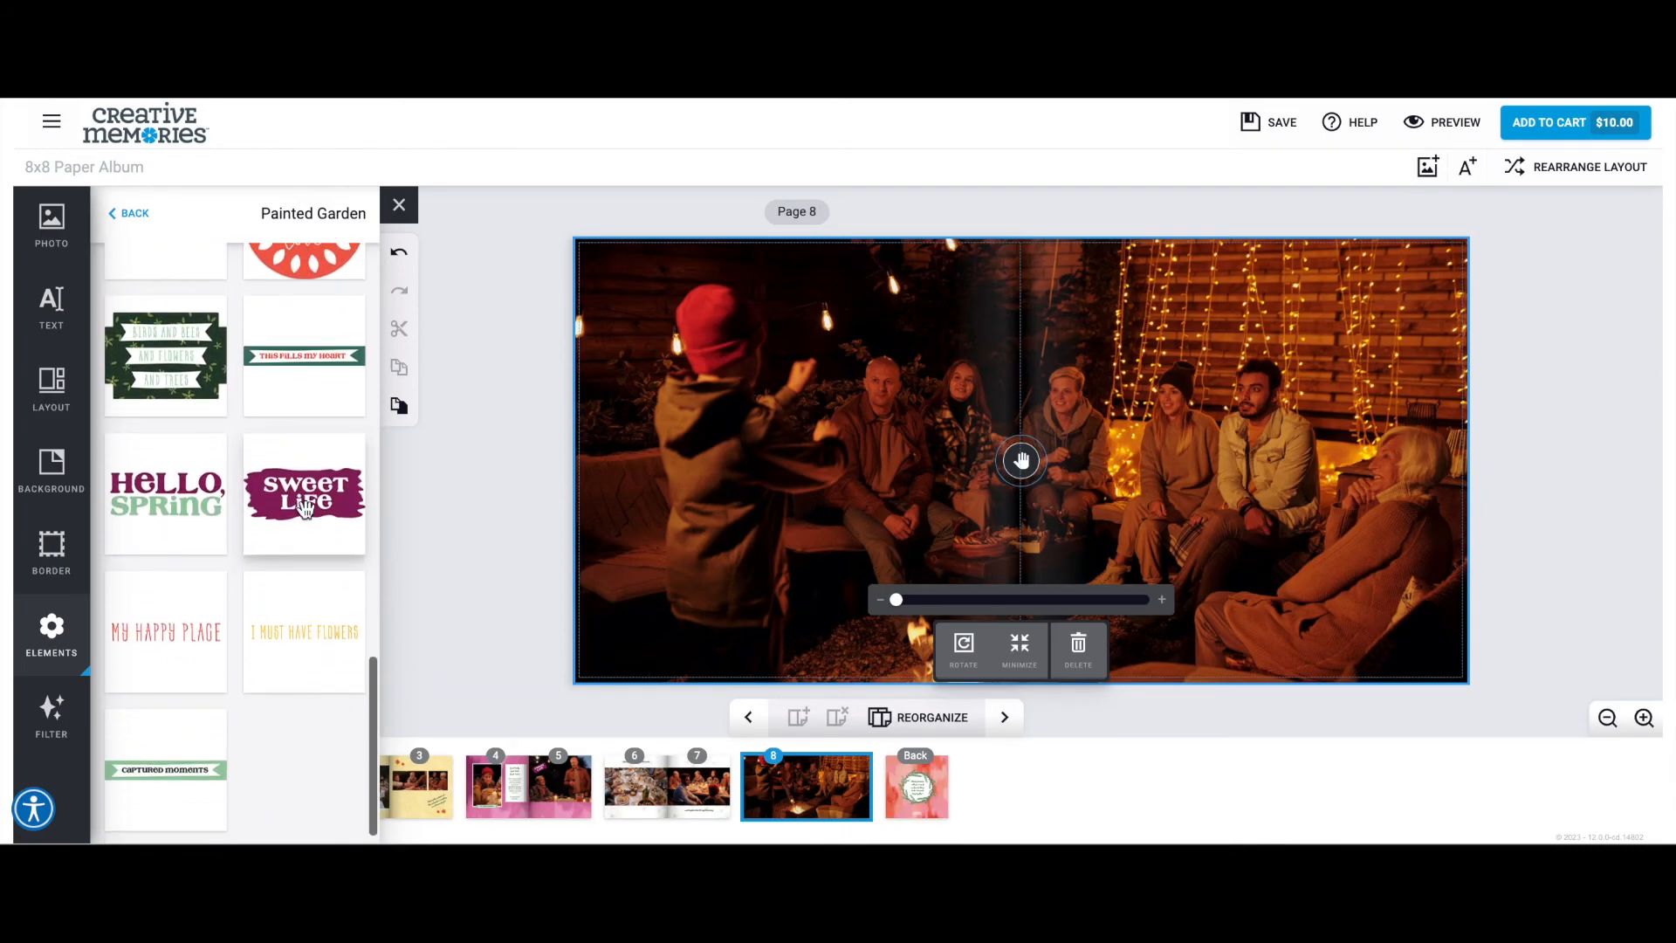
left_click_drag(174, 620, 746, 611)
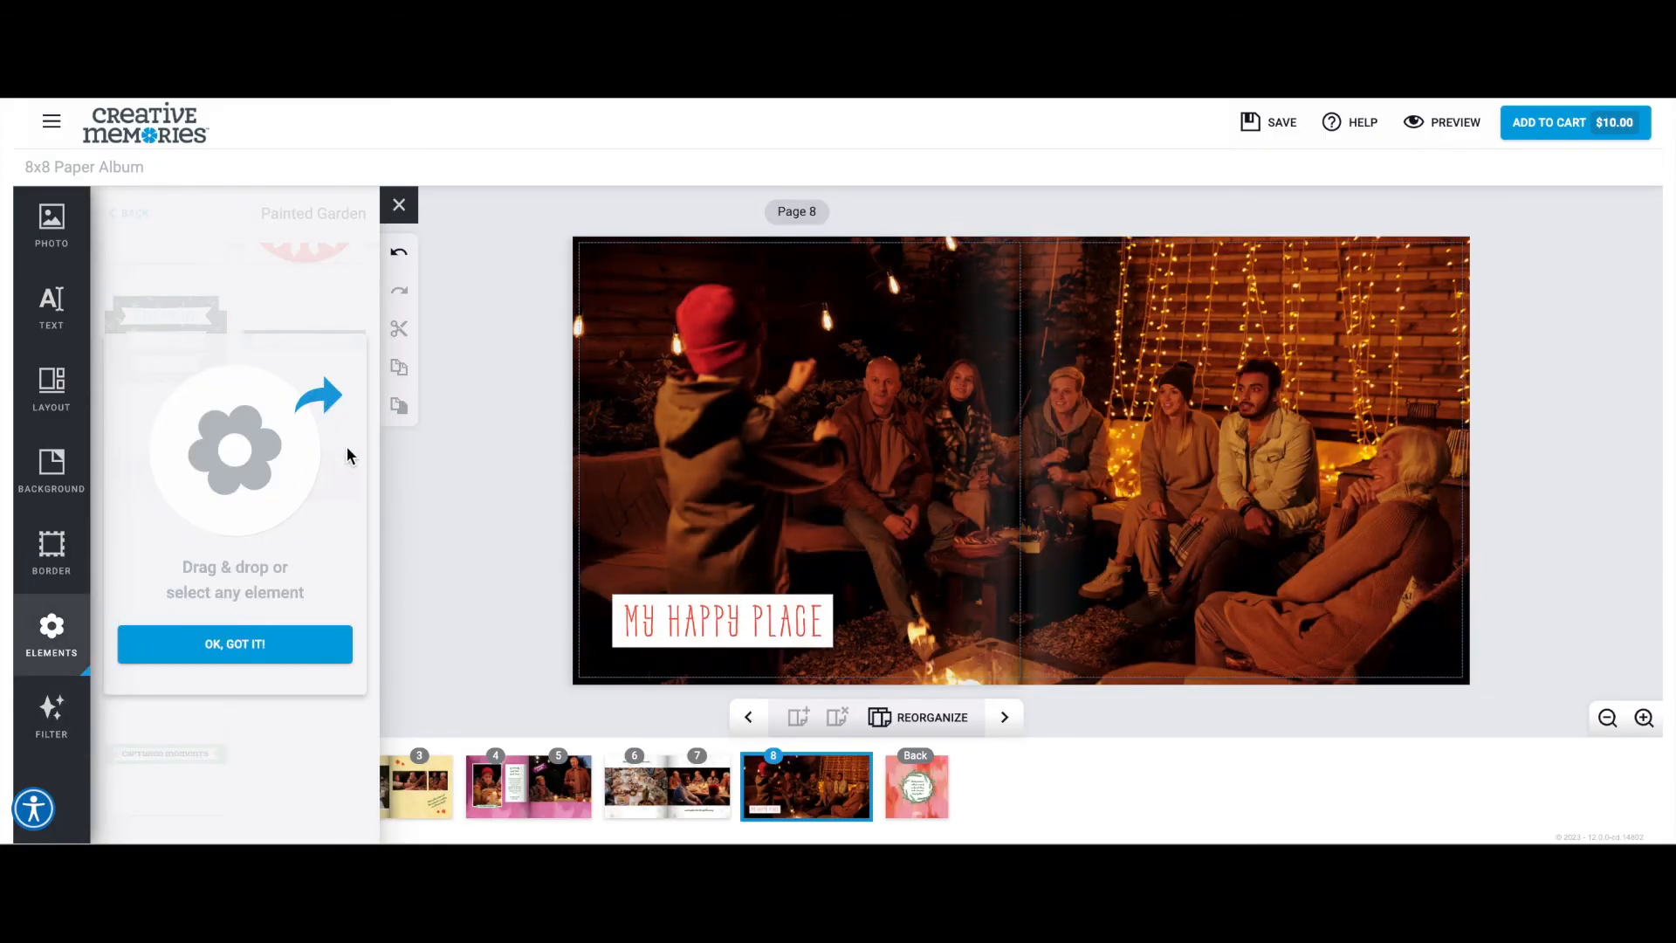
left_click(270, 644)
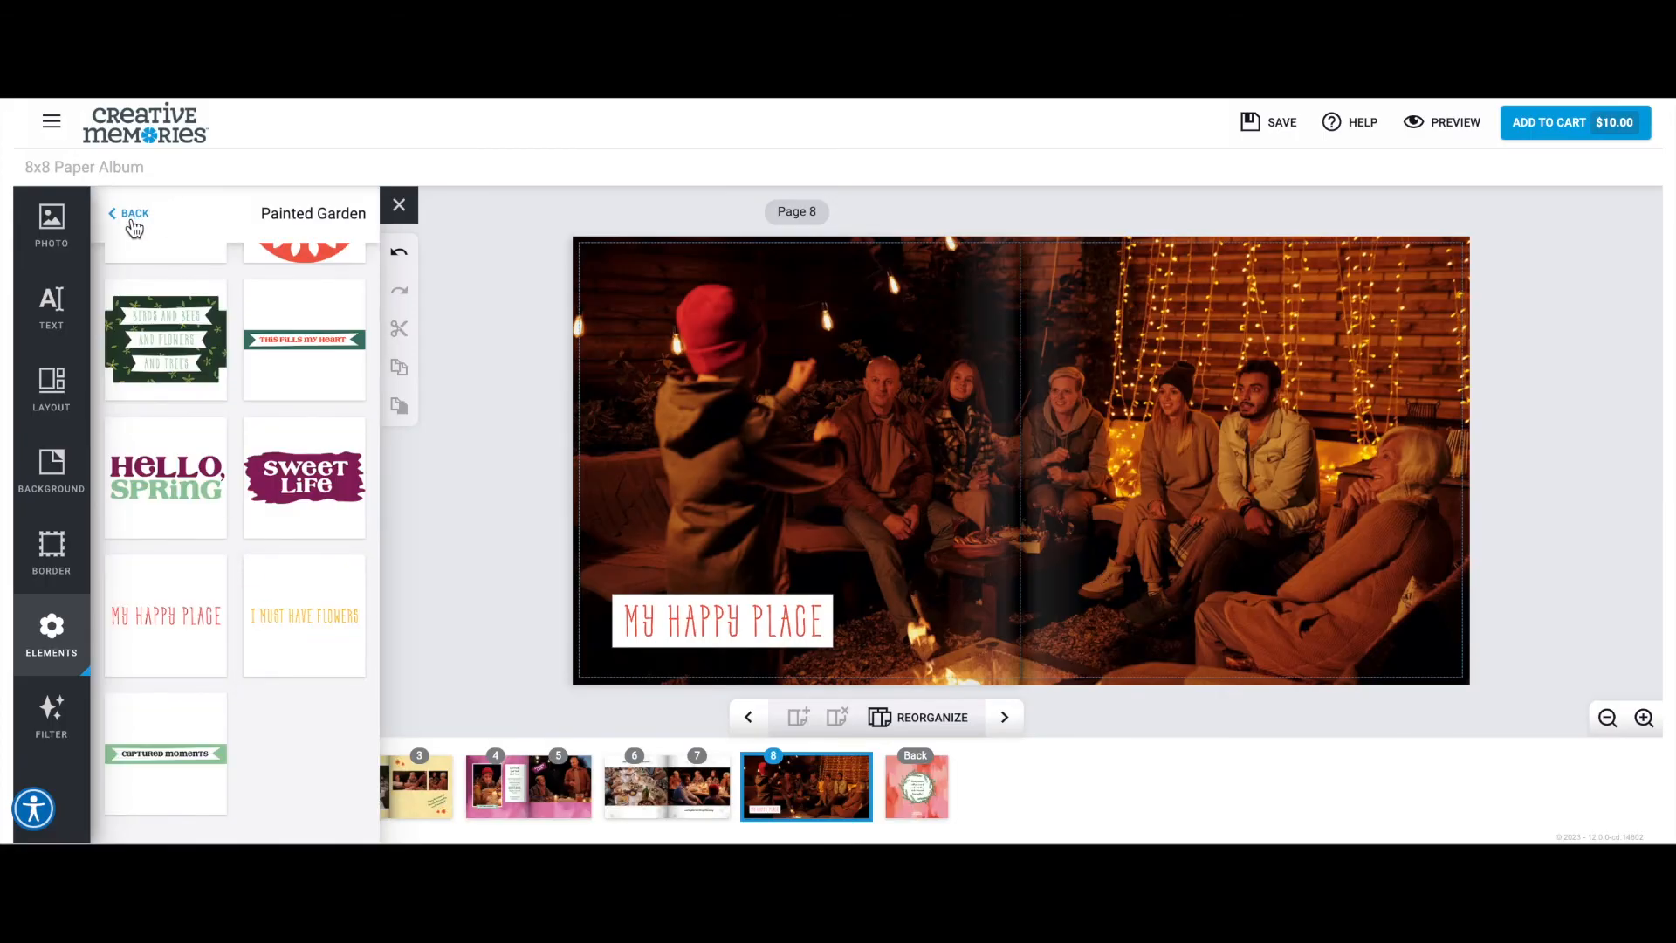
Add a rectangular Tonal Journal Box to the upper-right corner of the page 8 spread and color it pale gray-green.
left_click(134, 228)
scroll(168, 452, "down", 10)
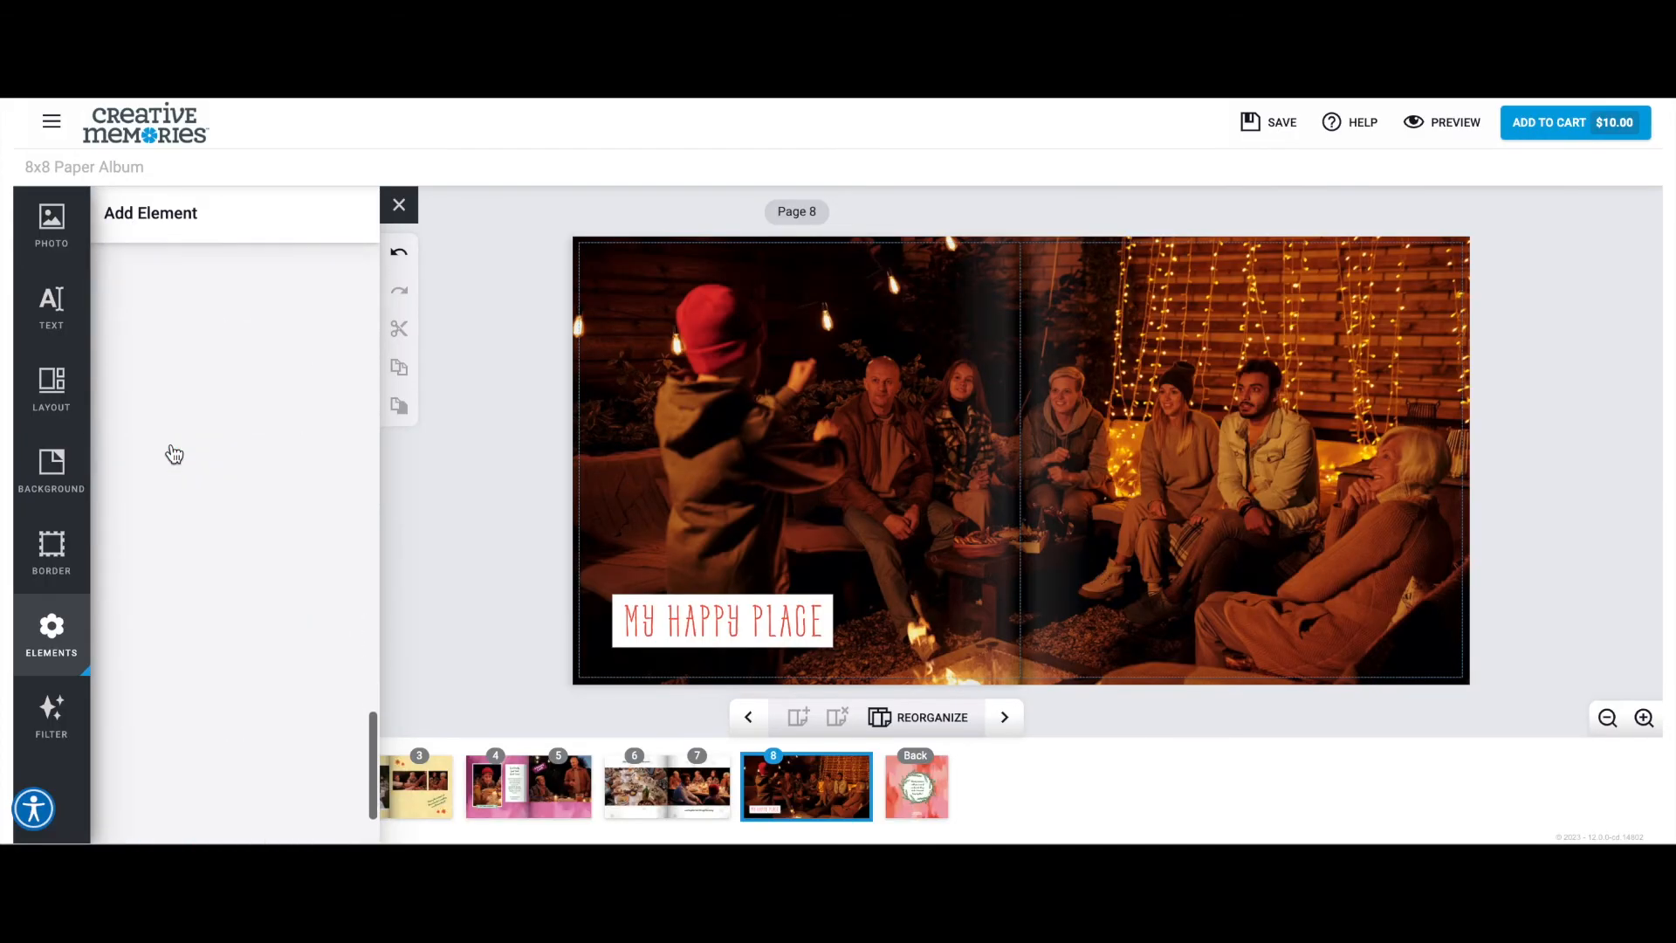
left_click(311, 611)
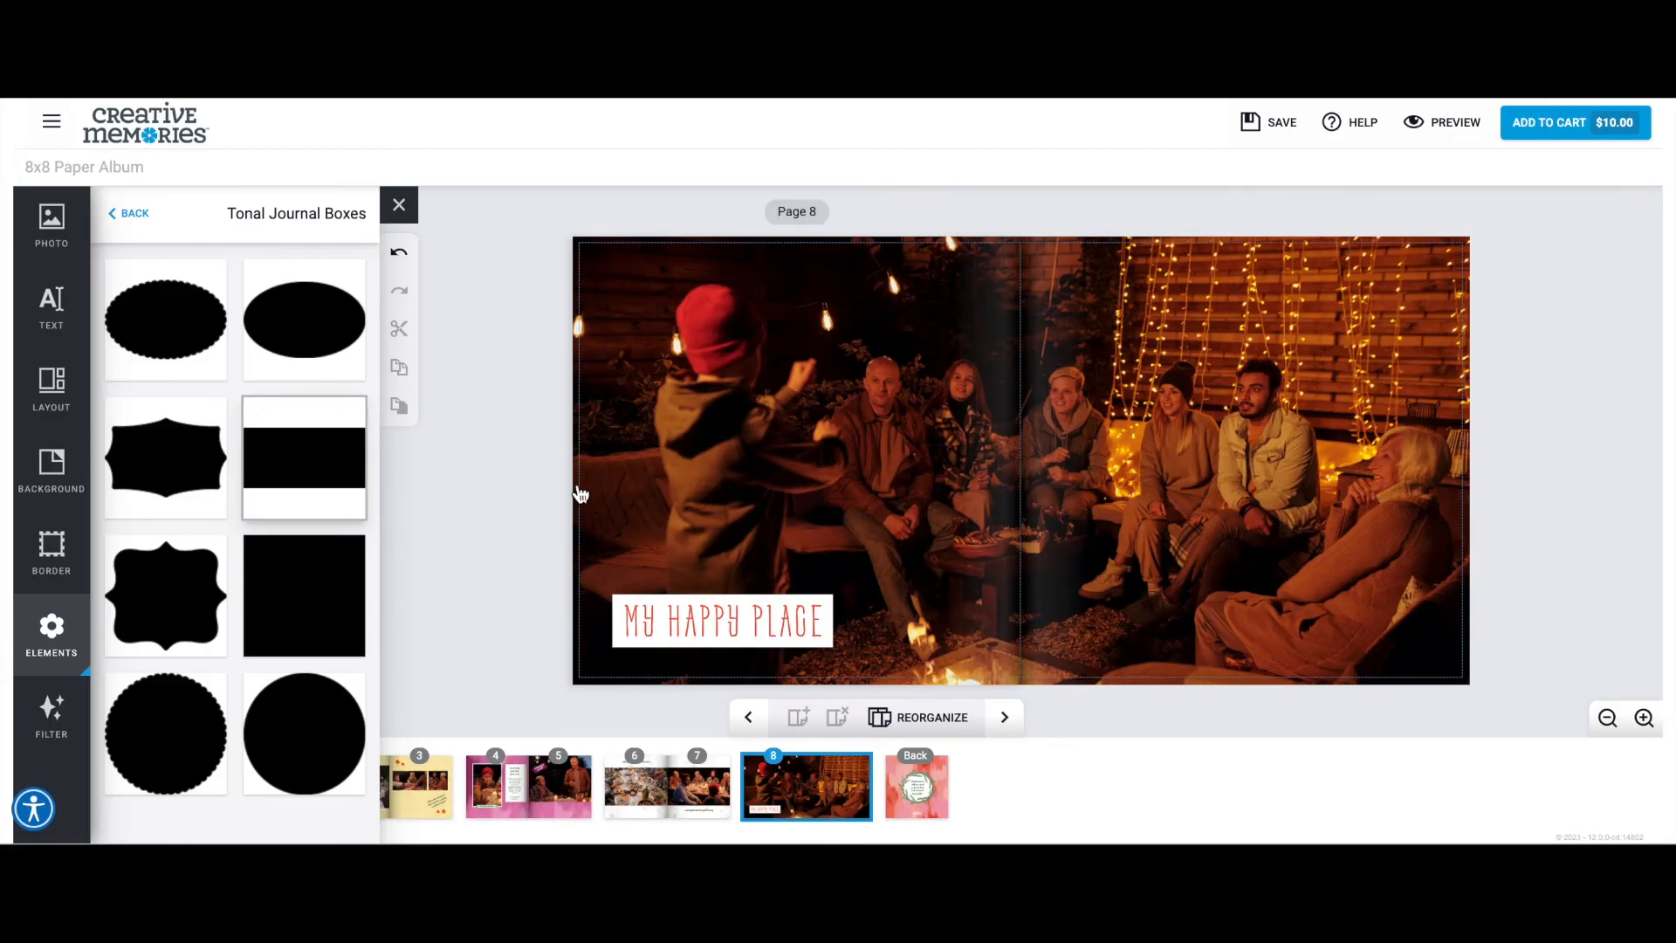
left_click_drag(349, 468, 622, 475)
left_click_drag(1075, 449, 1369, 299)
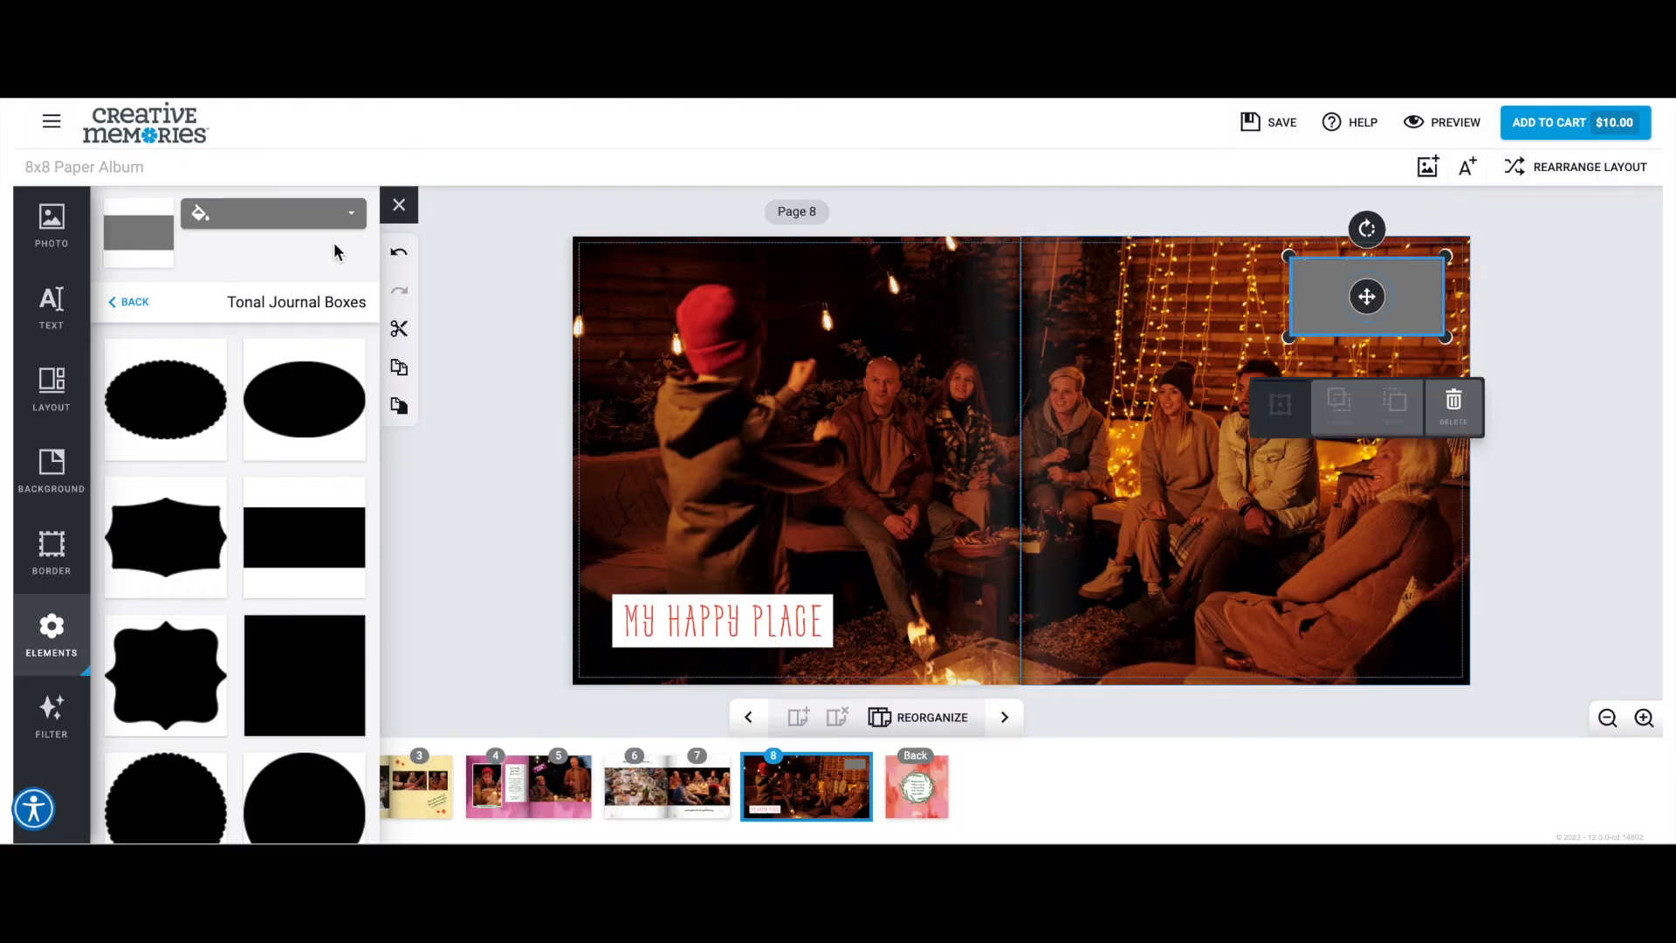
left_click(340, 213)
left_click(299, 281)
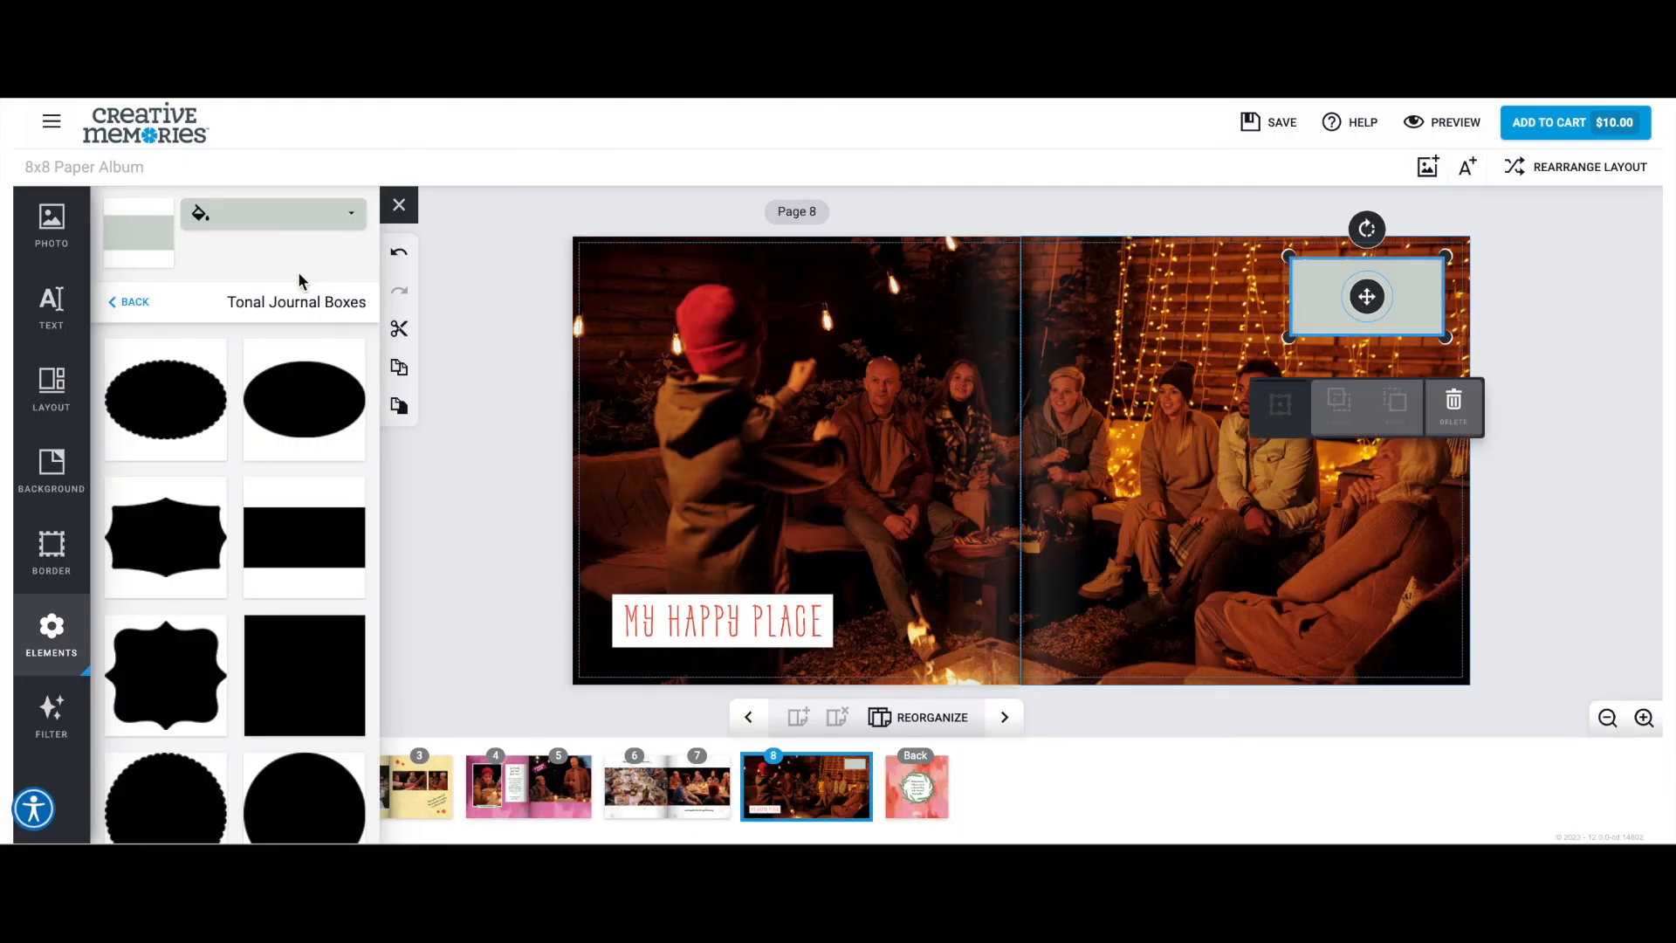
Duplicate the gray-green journal box, color the copy white, and send it behind the original.
left_click(399, 370)
left_click(400, 408)
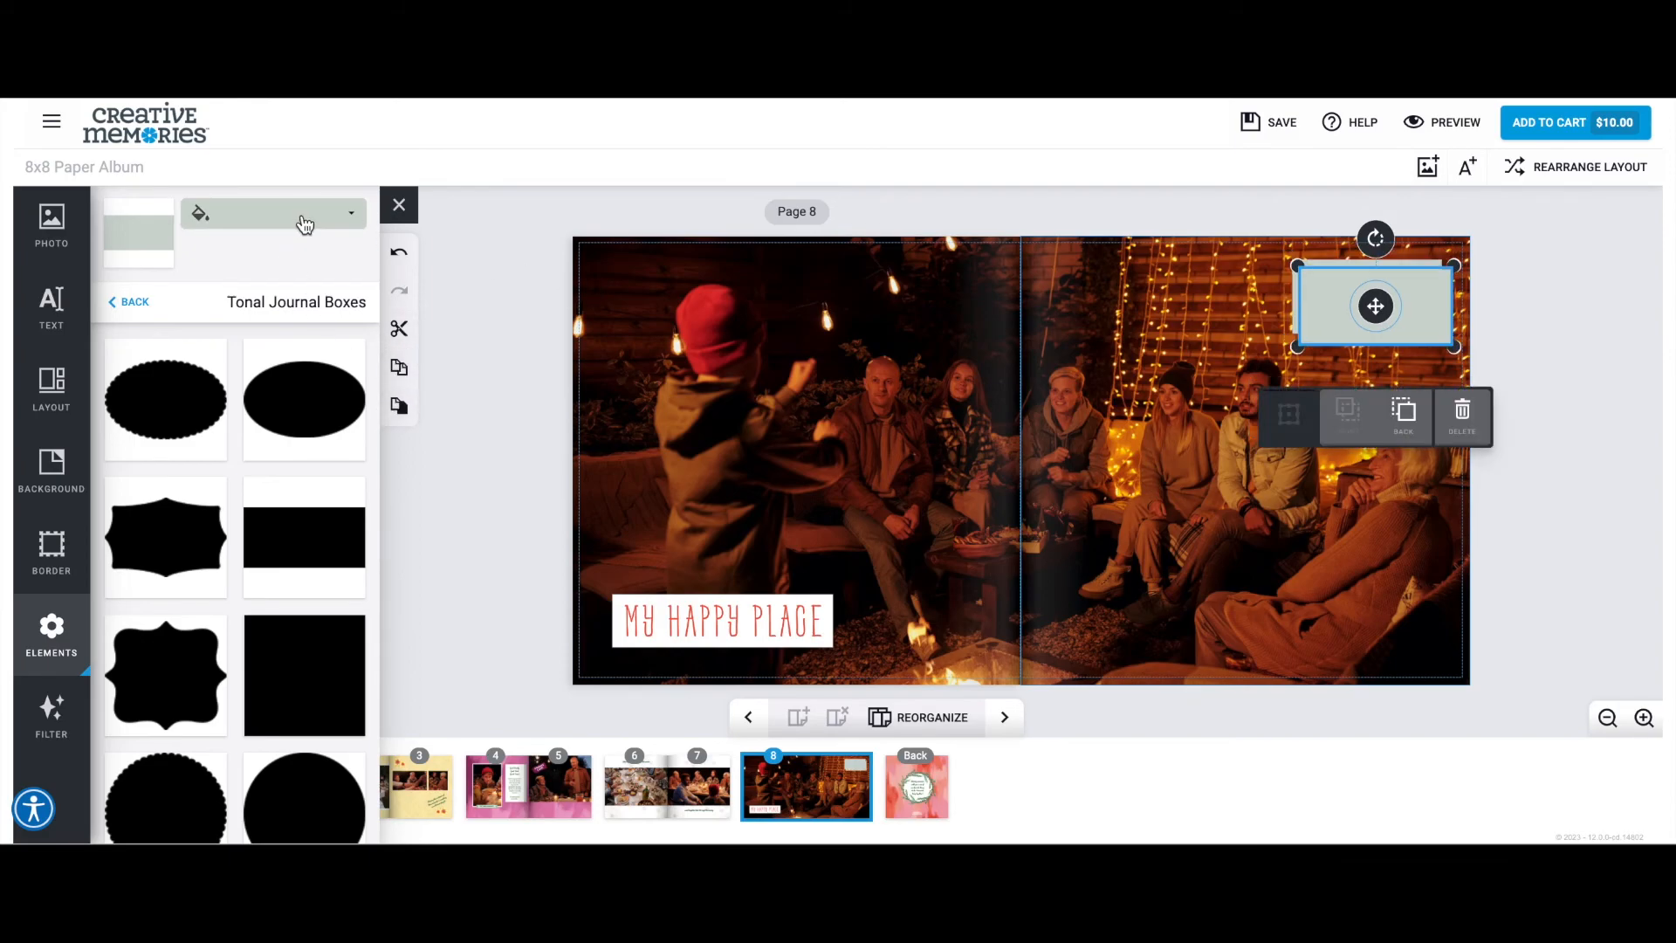
left_click(303, 219)
left_click(152, 271)
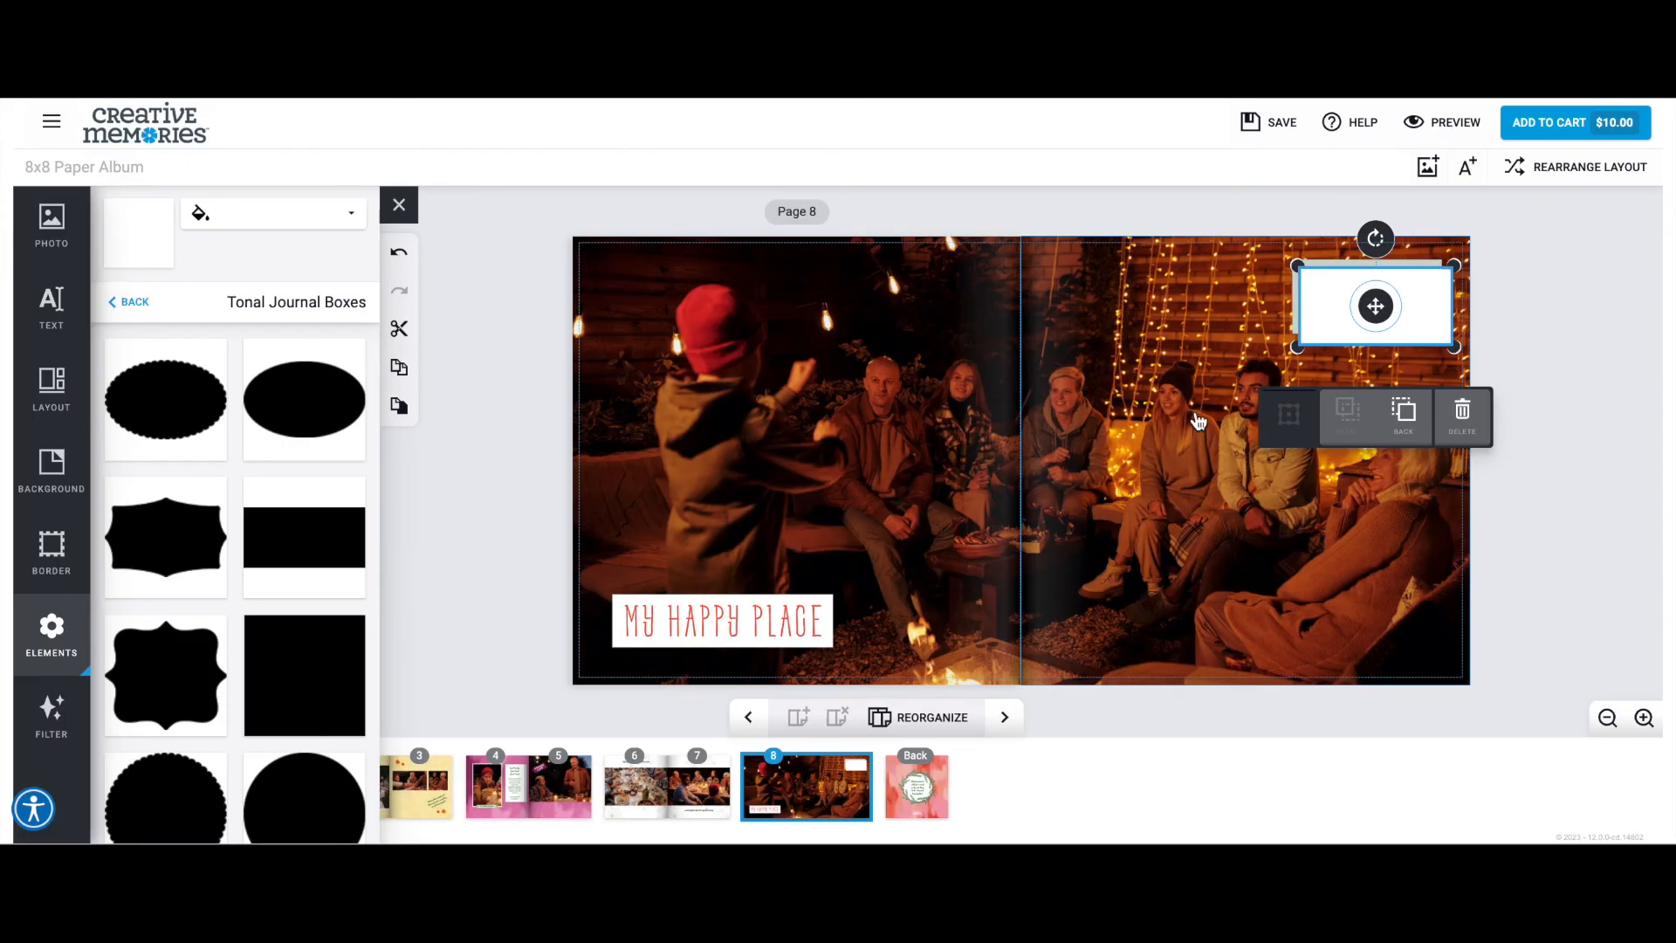
left_click(1422, 437)
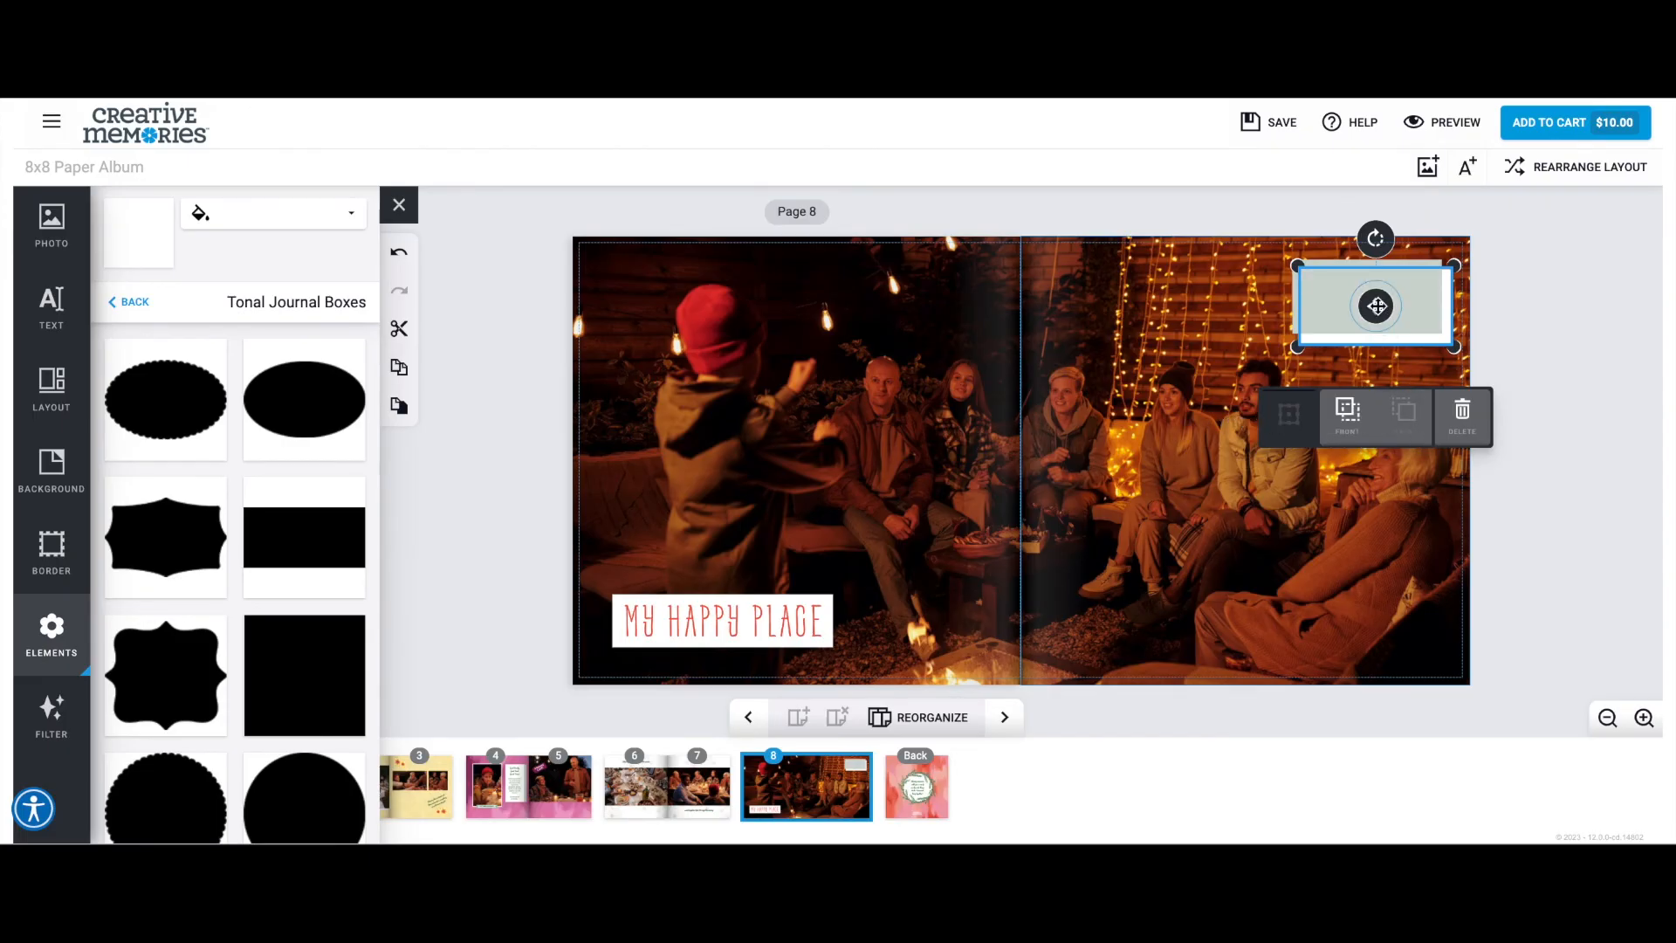
left_click(1538, 294)
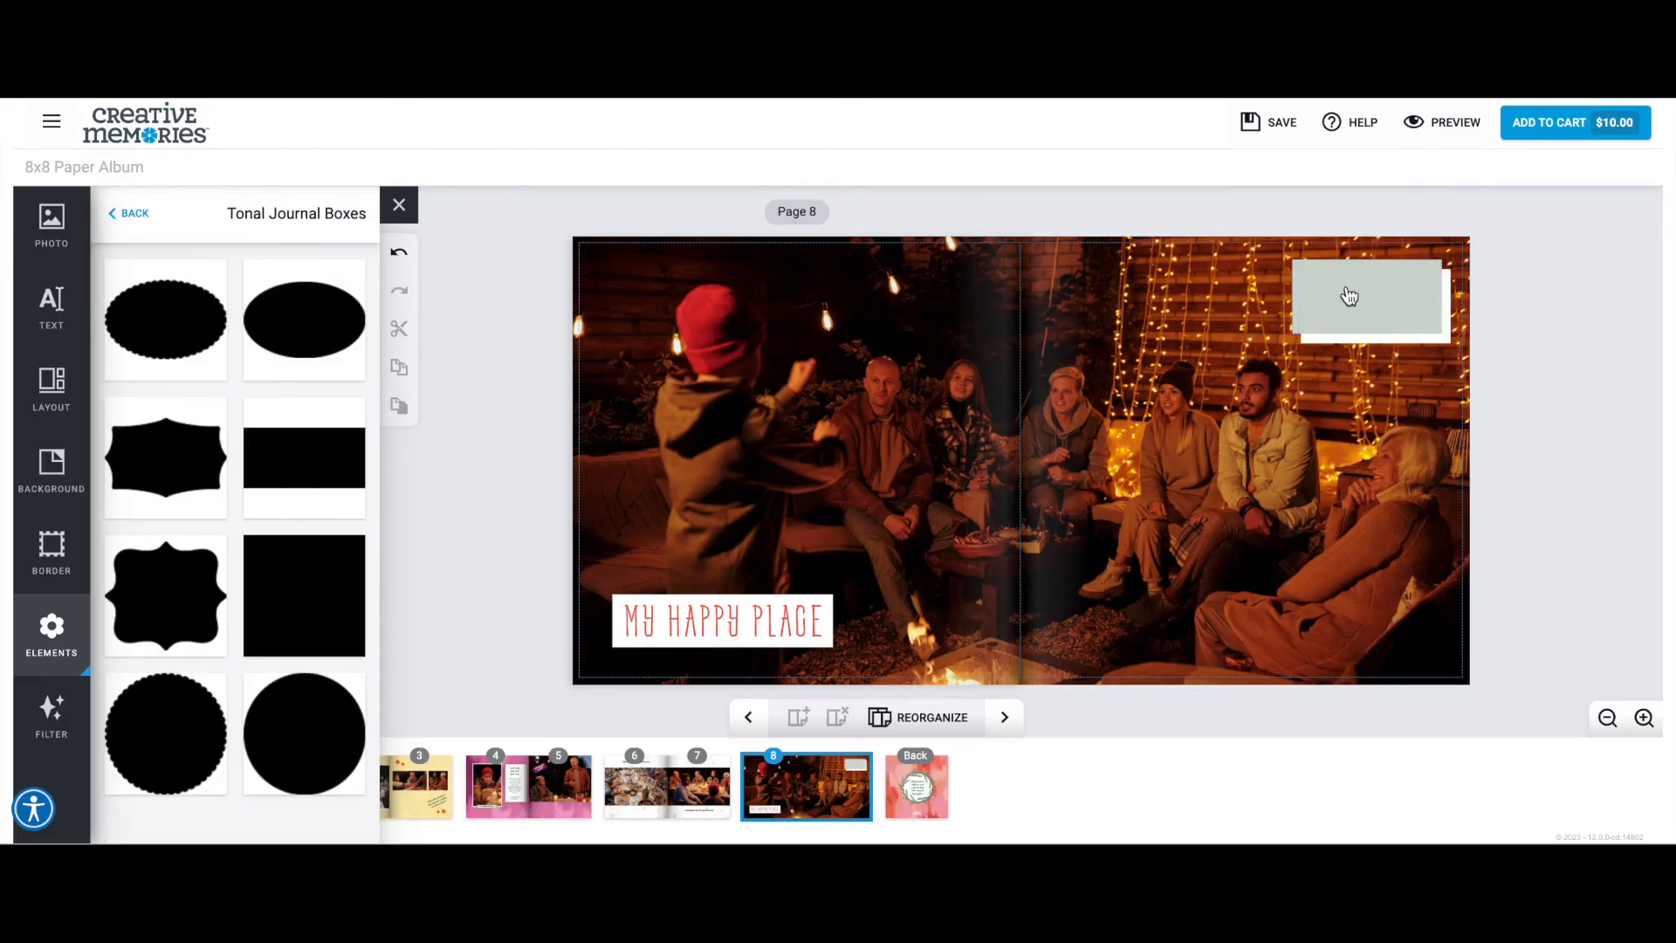
Resize the white journal box to form a narrow offset edge behind the gray-green box.
left_click(1315, 348)
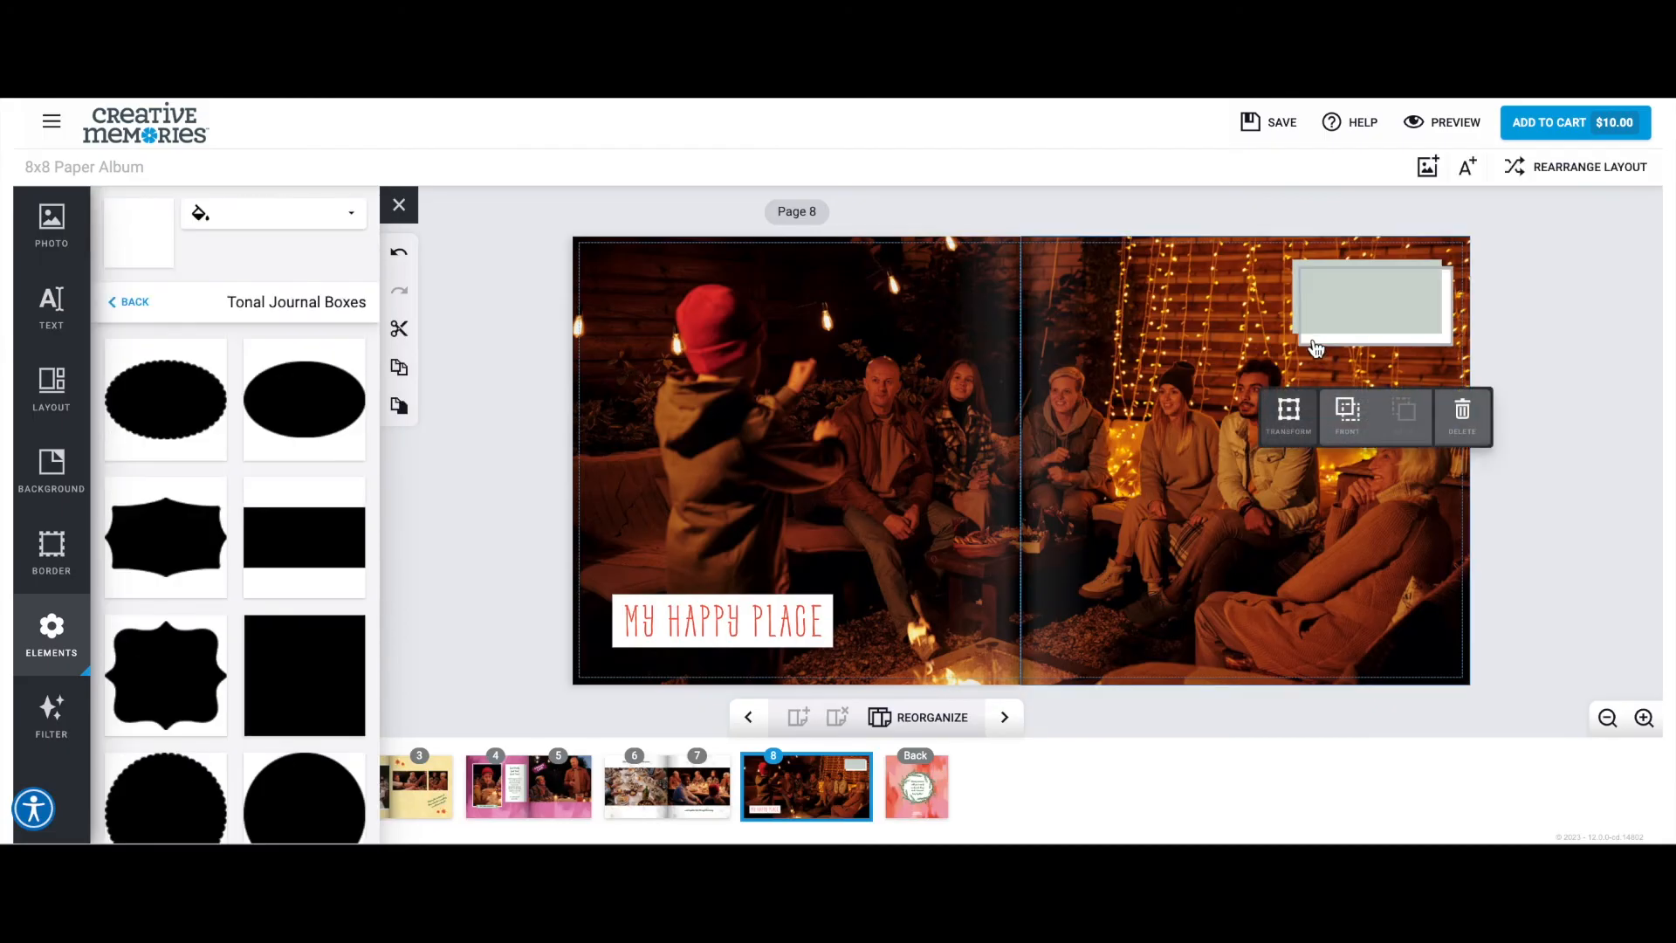
left_click(1294, 411)
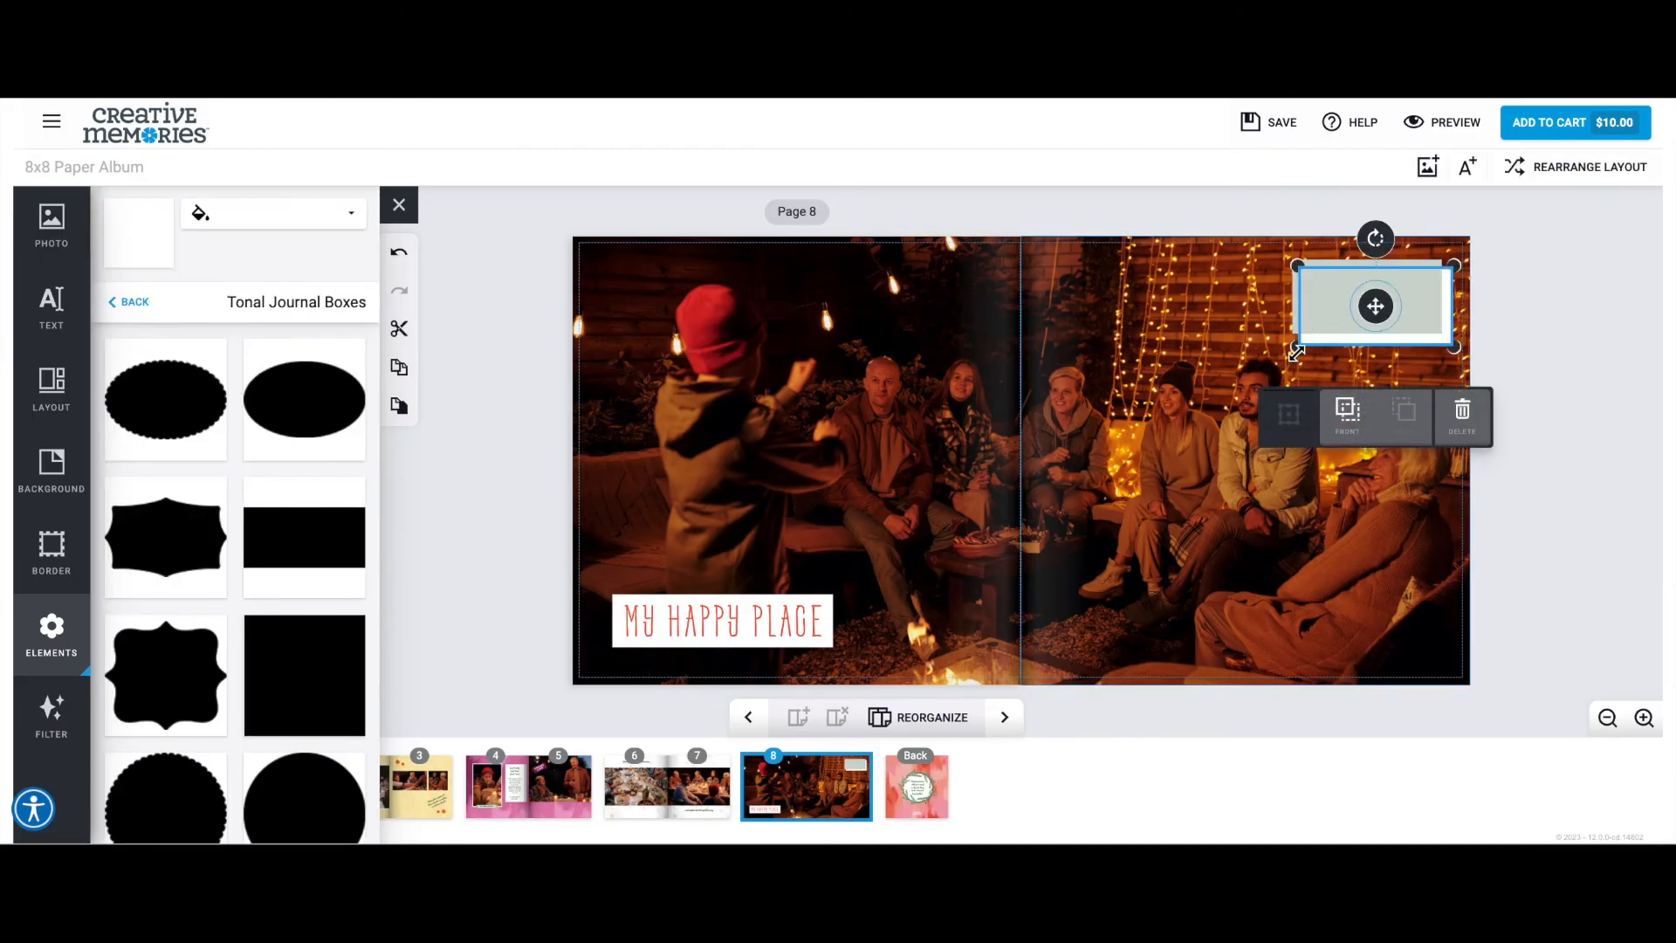
left_click_drag(1287, 352, 1283, 359)
left_click_drag(1292, 268, 1294, 258)
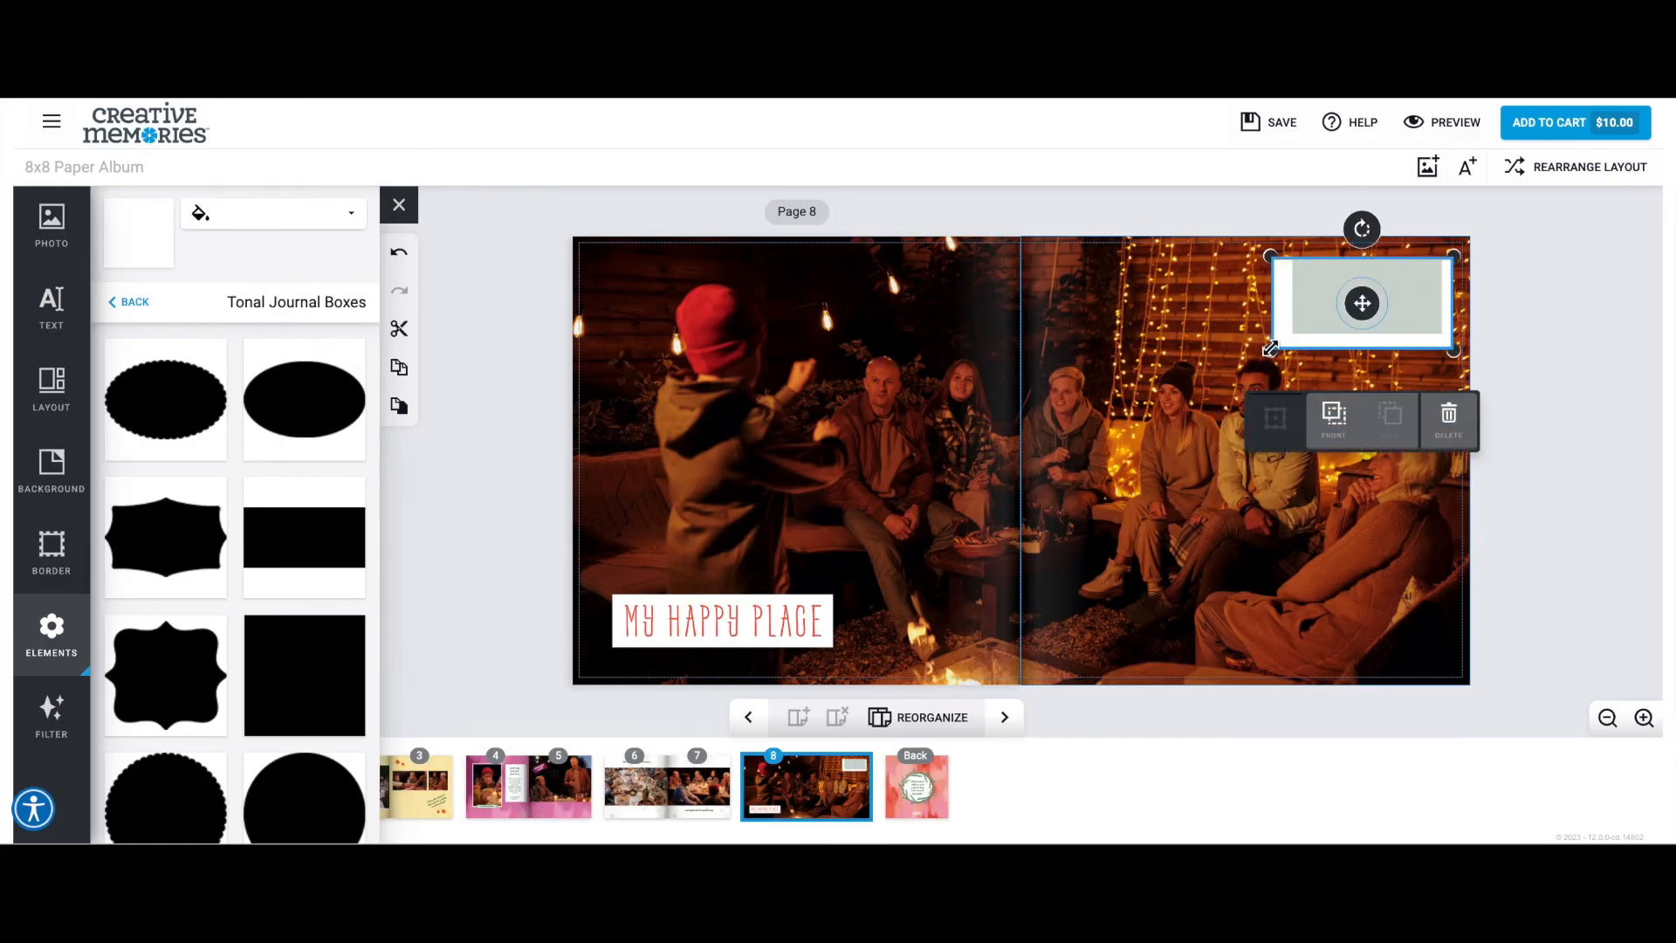
left_click_drag(1287, 344, 1294, 342)
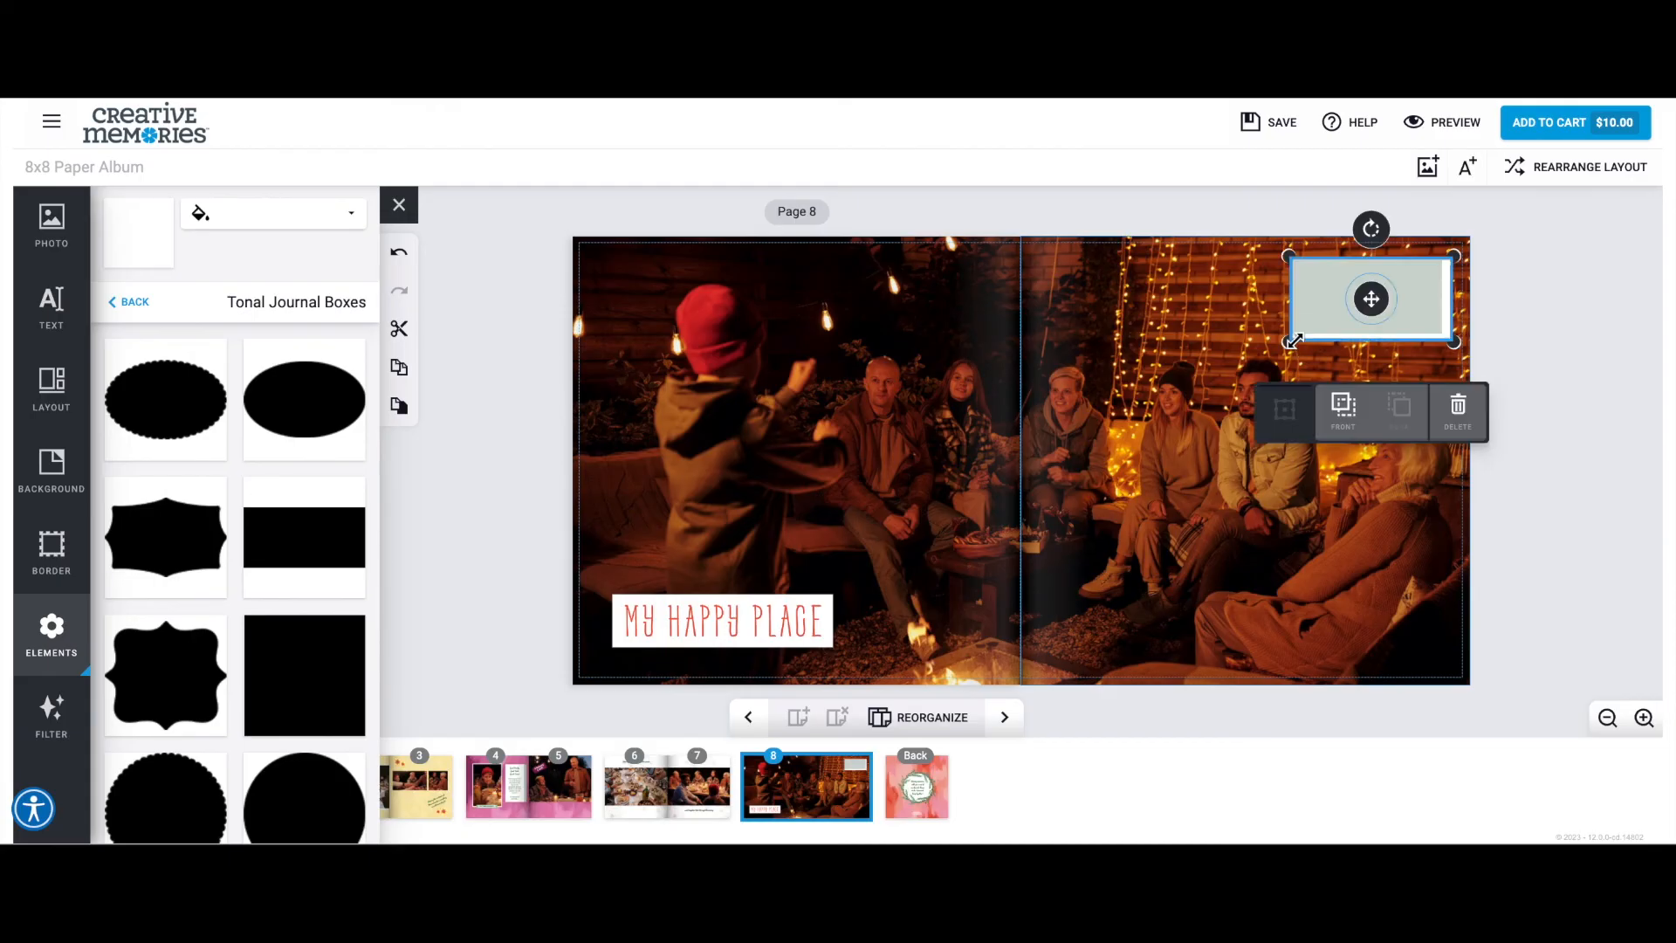
left_click(1546, 353)
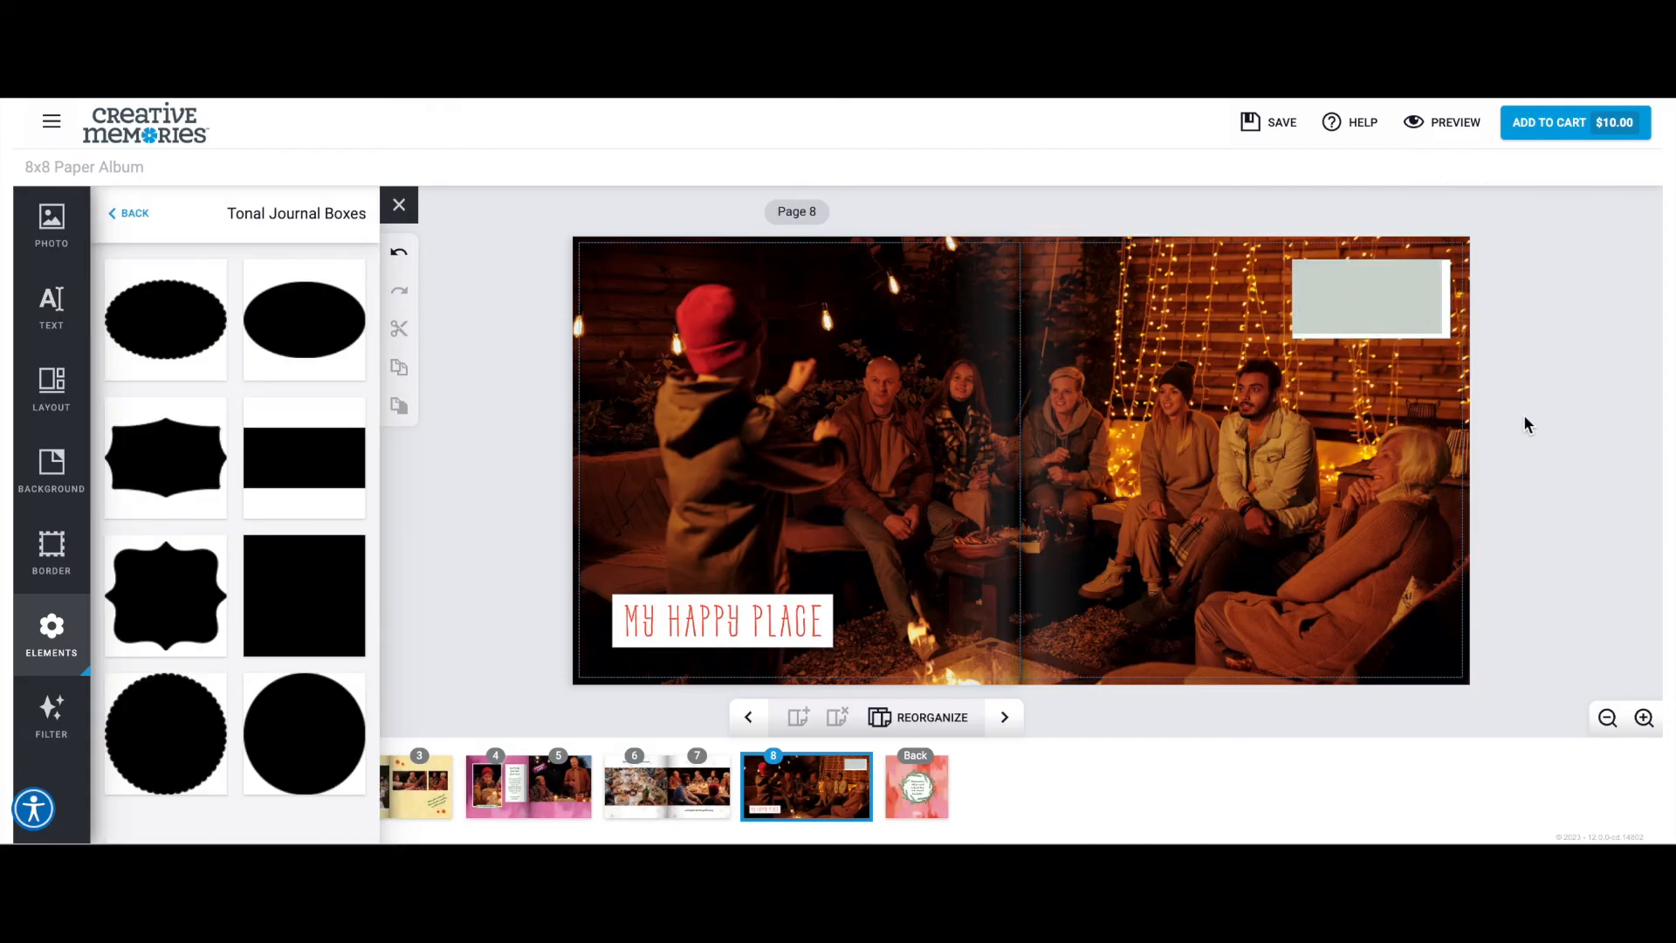
Add centered 12-point Roboto text over the gray-green journal box, asking what the named family's reunion is "without the traditional games?".
left_click(1359, 299)
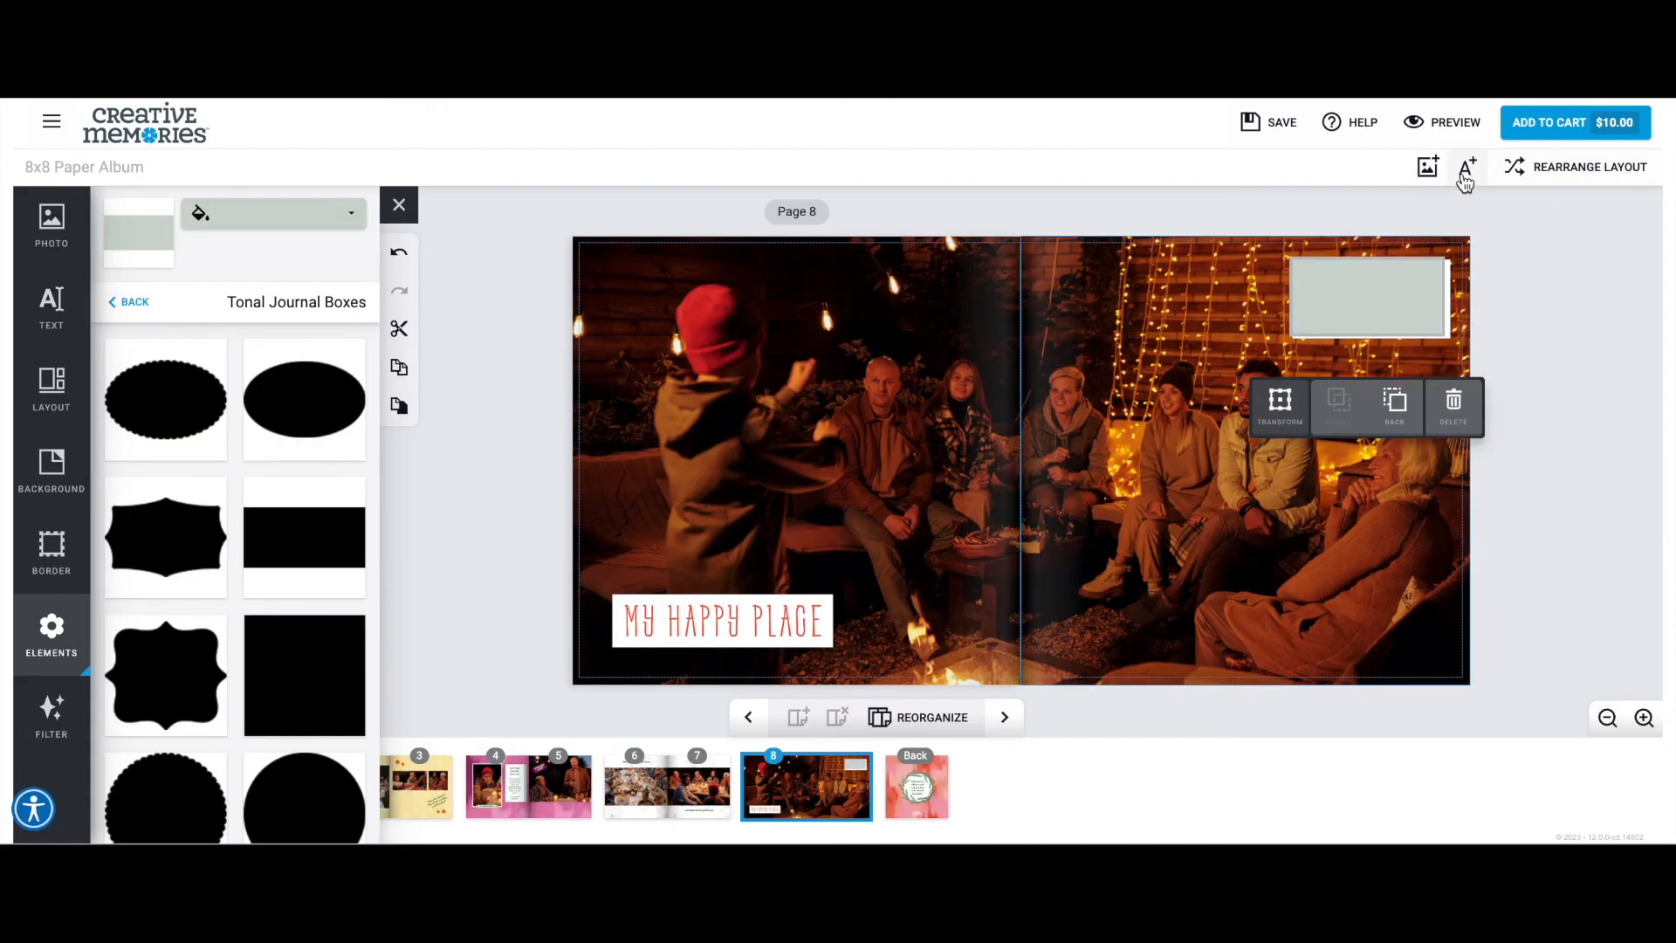
left_click(1466, 166)
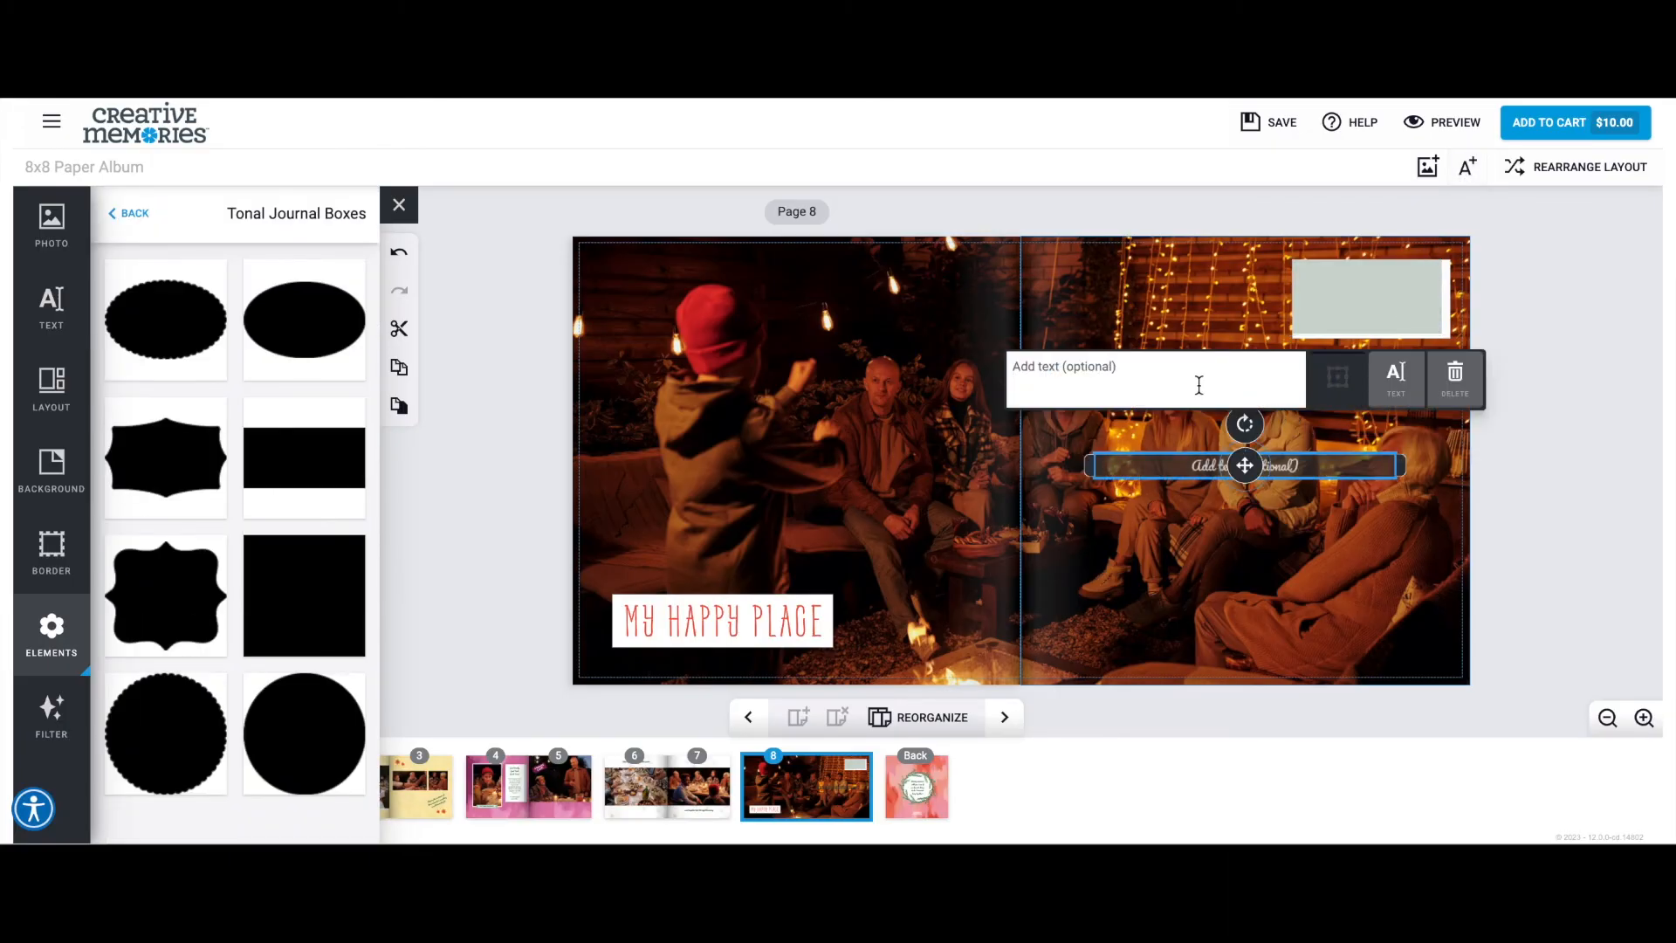
left_click(54, 302)
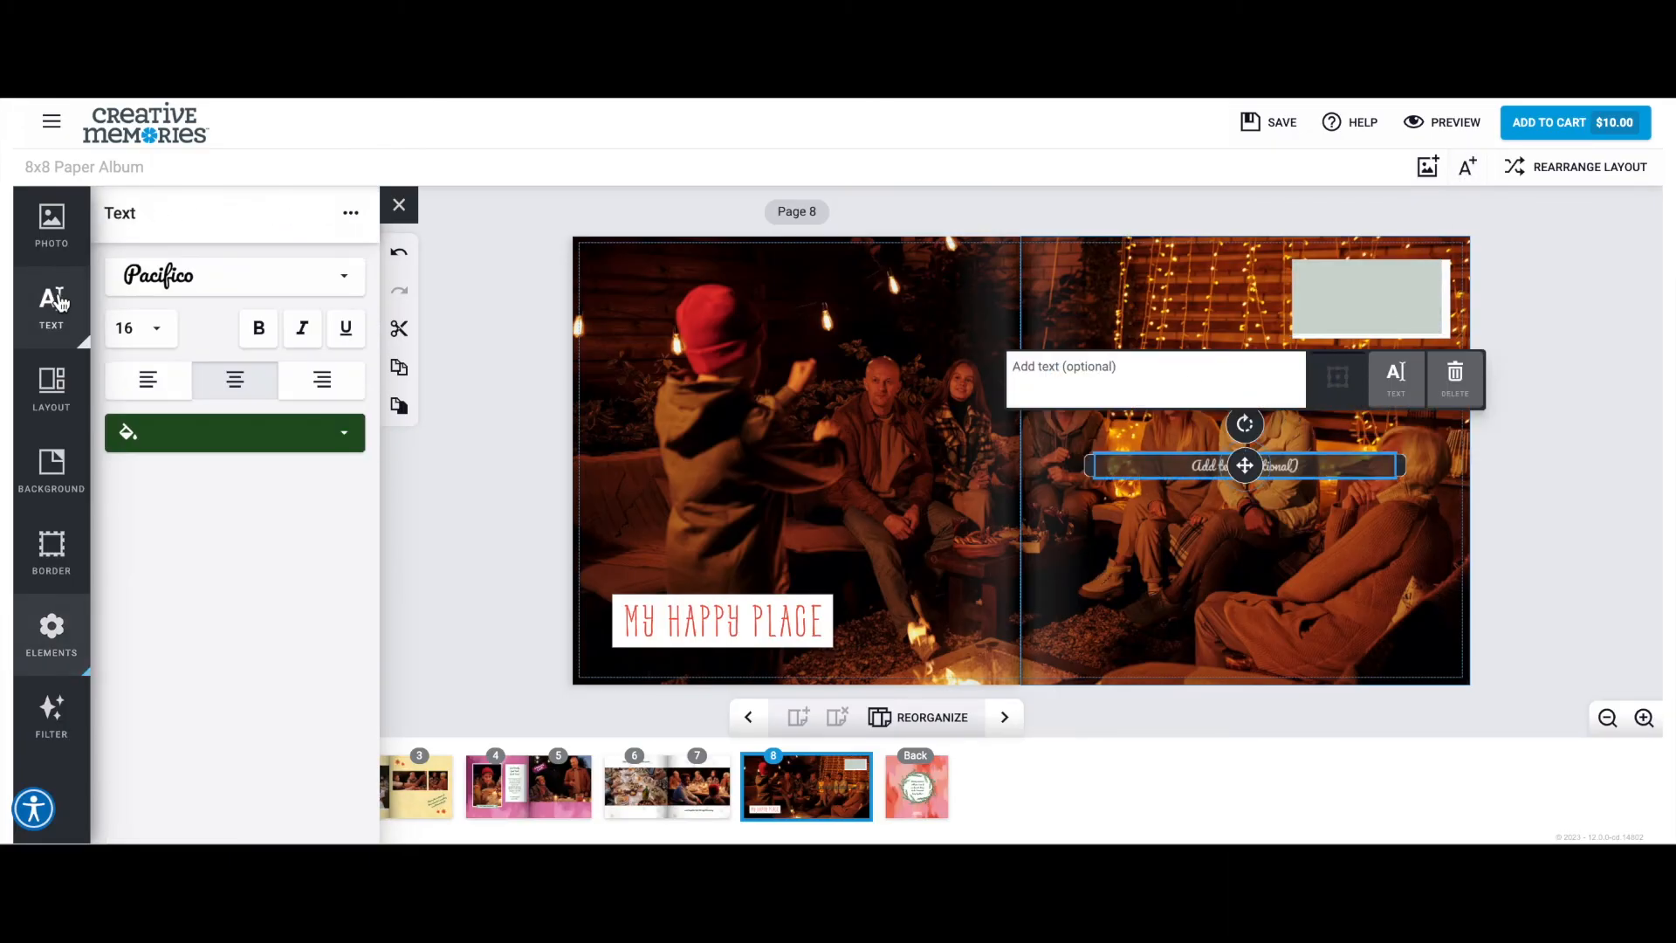
left_click(252, 282)
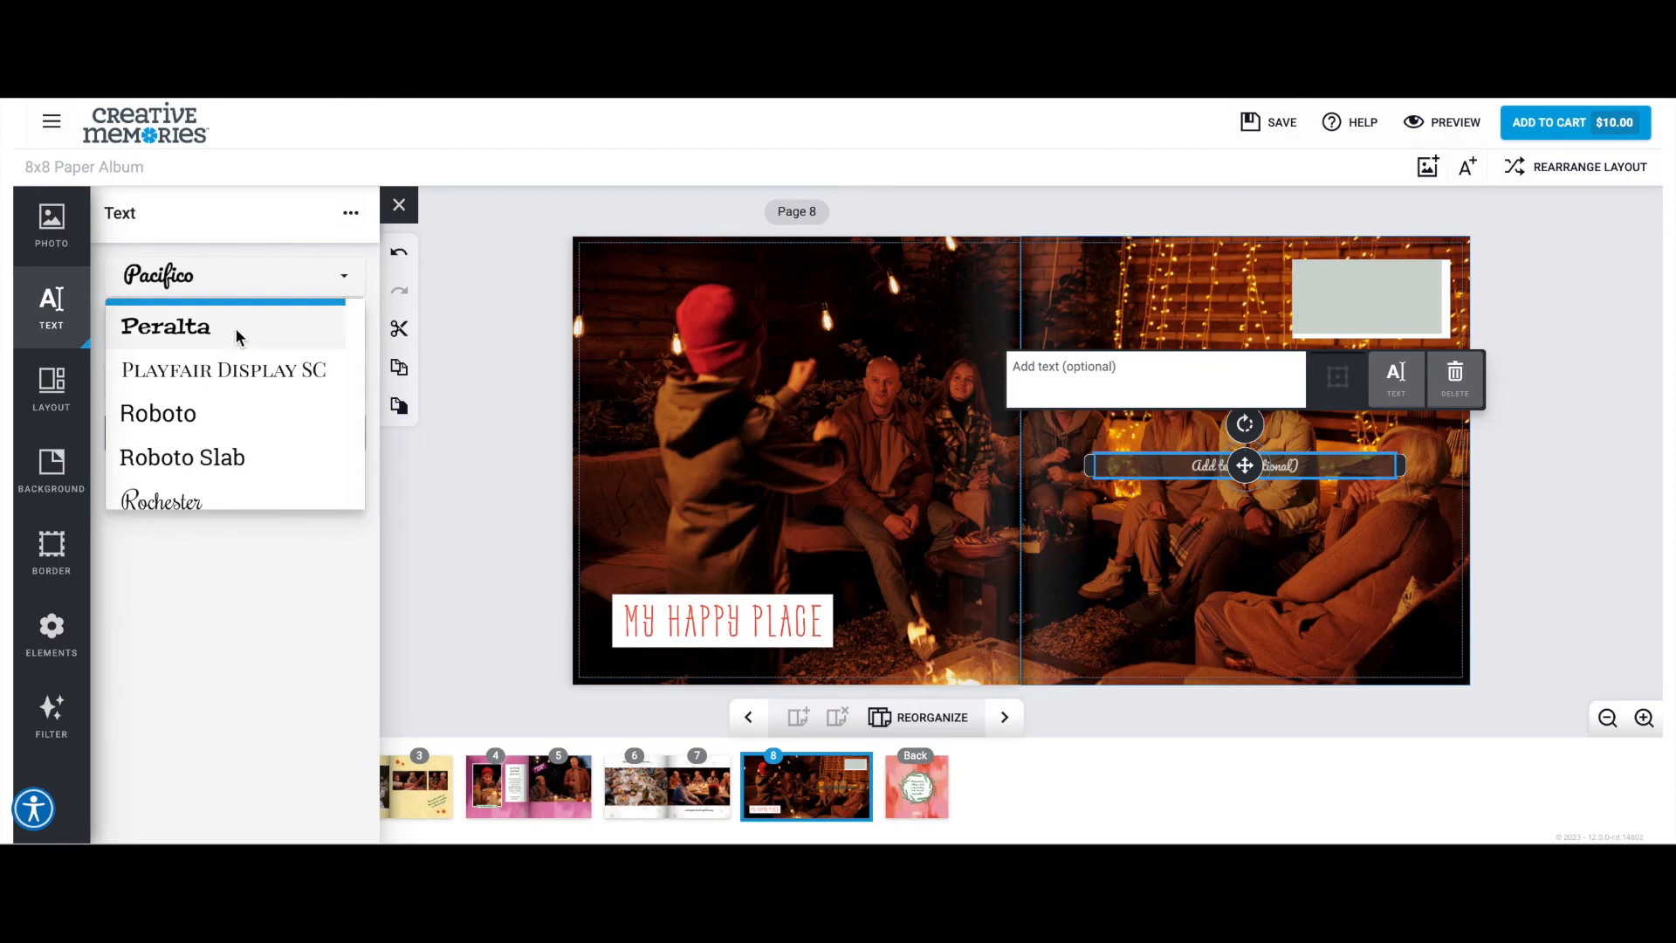
left_click(230, 434)
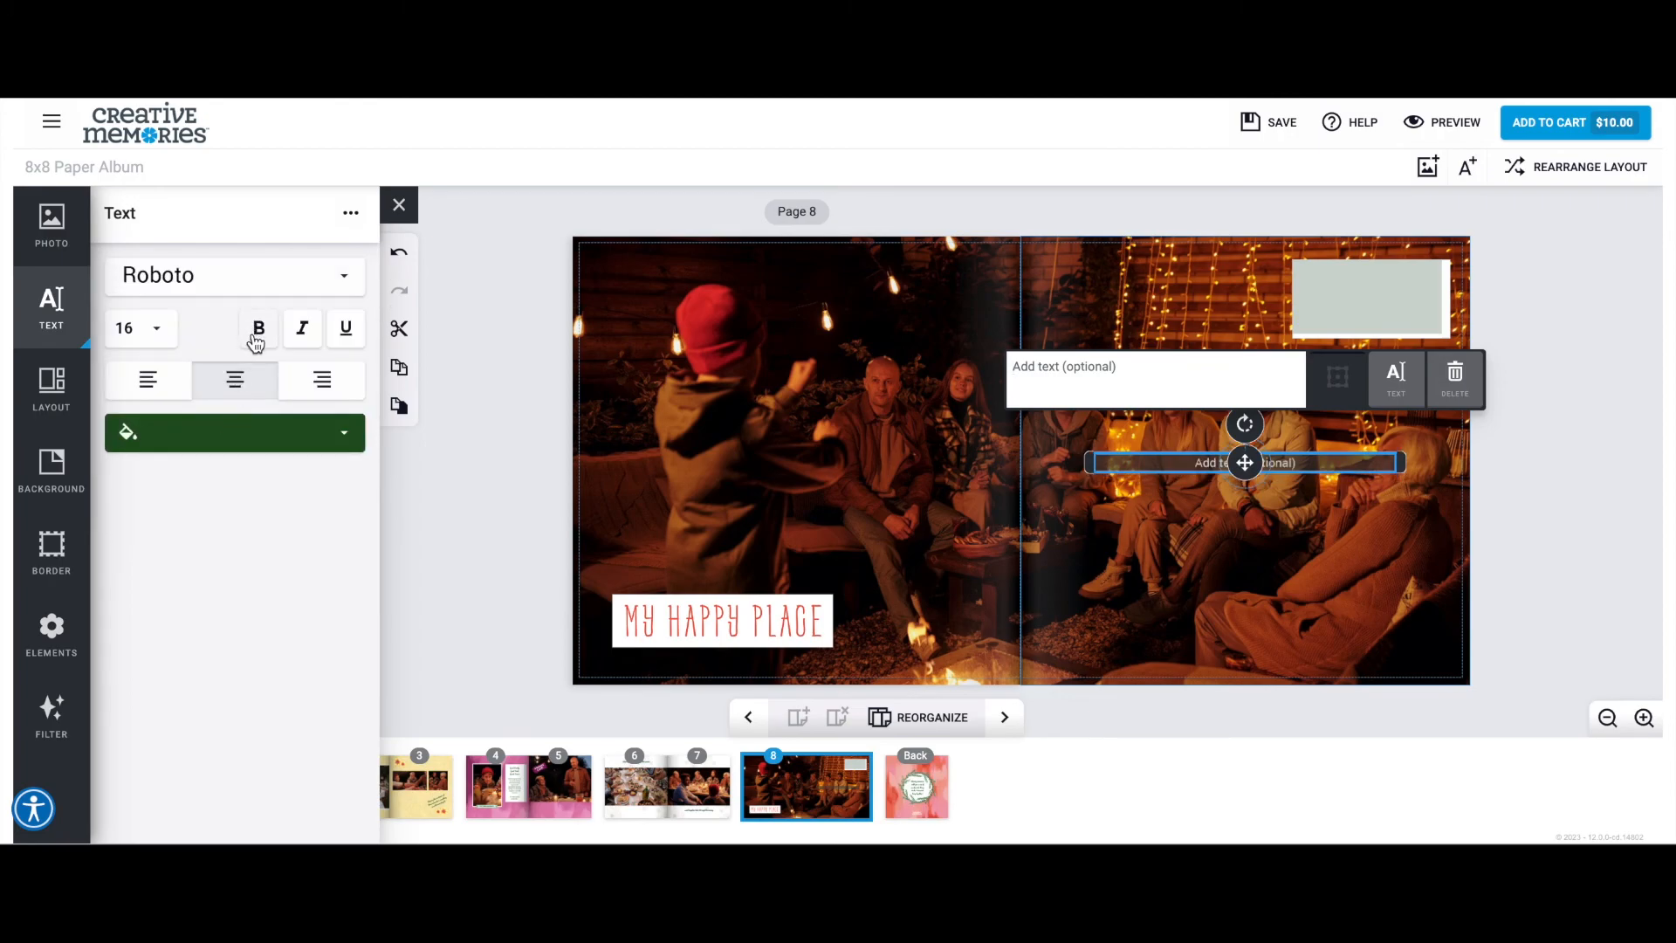
left_click(257, 332)
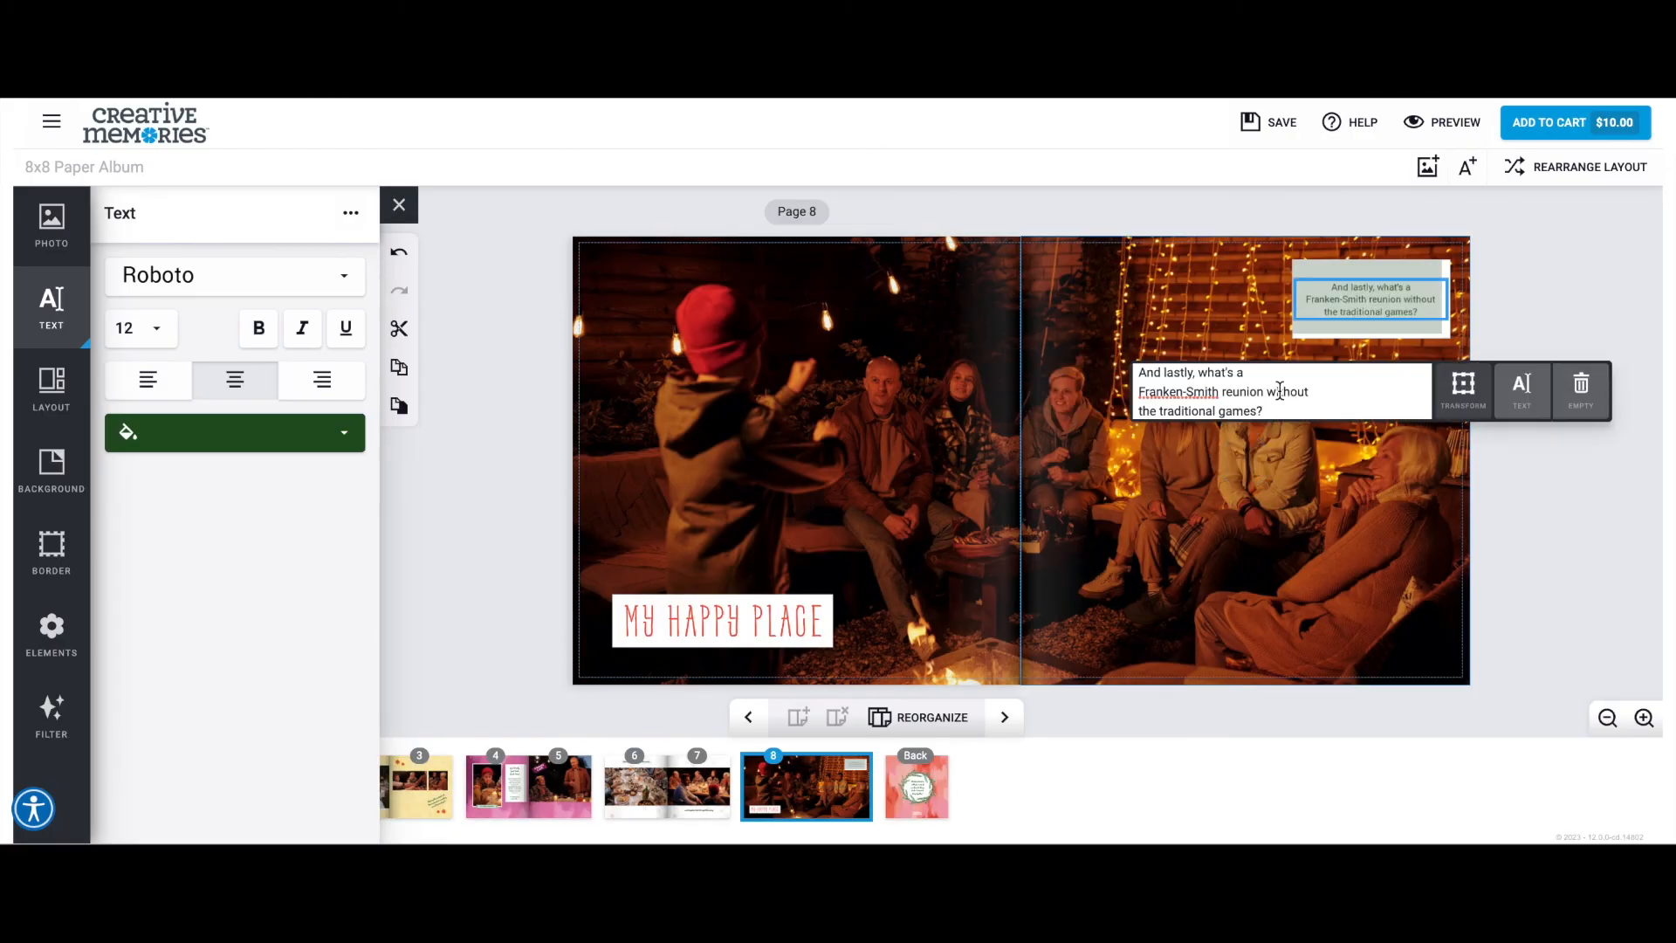
left_click(1505, 323)
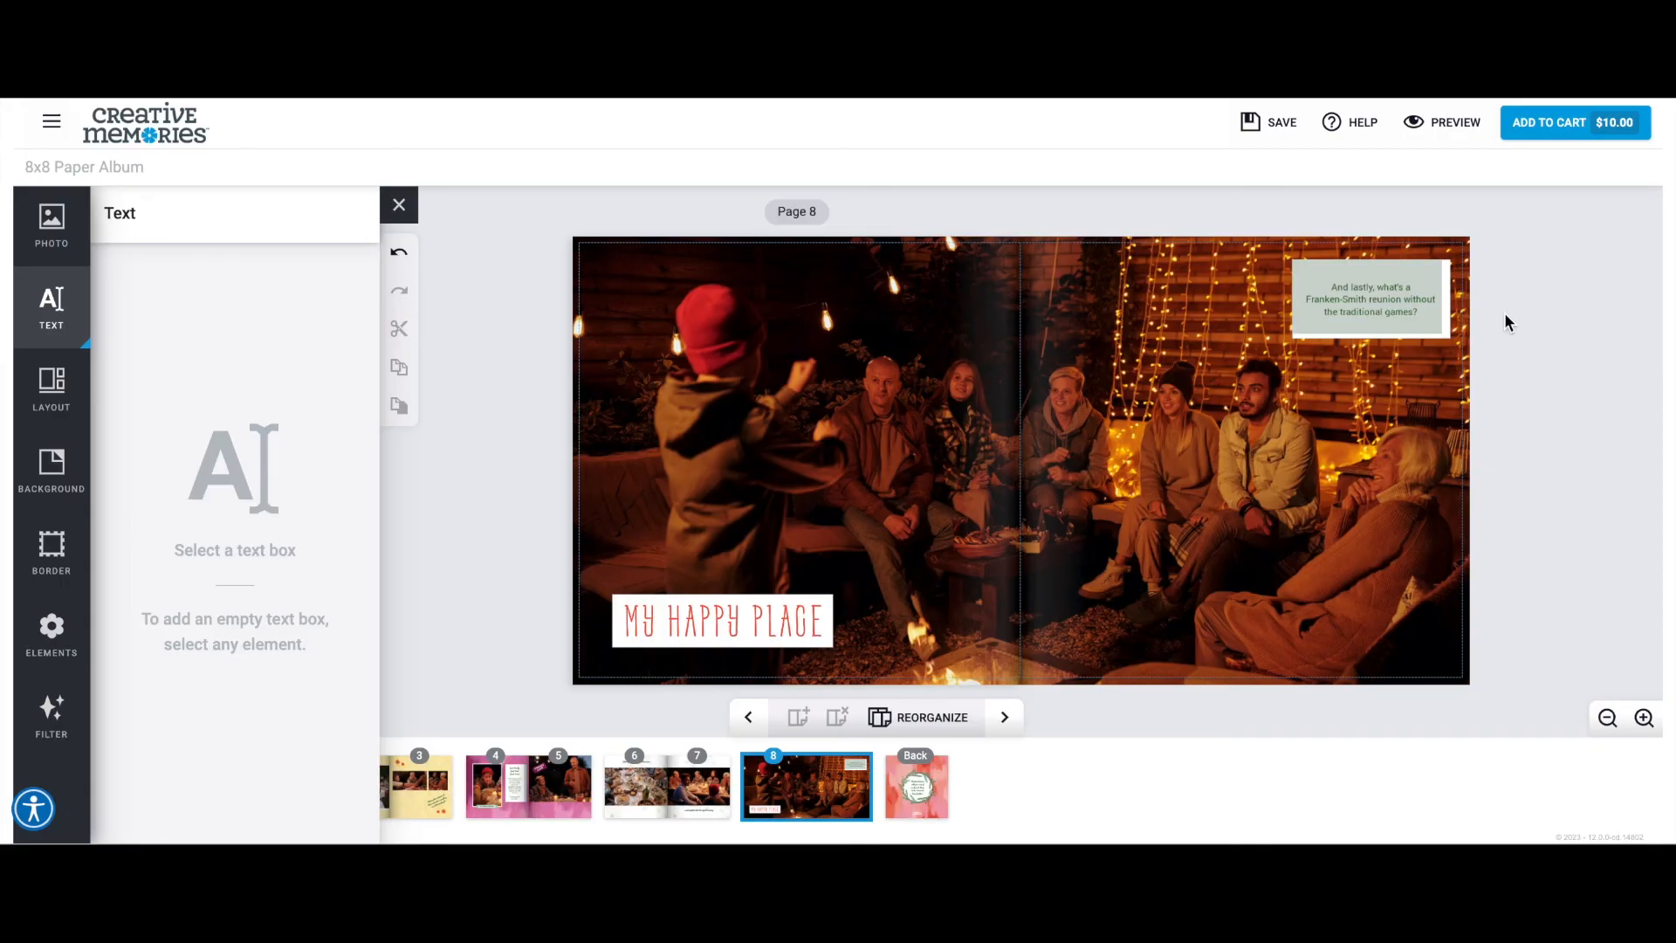
Preview the page 8 spread, return to editing, and go to the cover spread.
left_click(1472, 143)
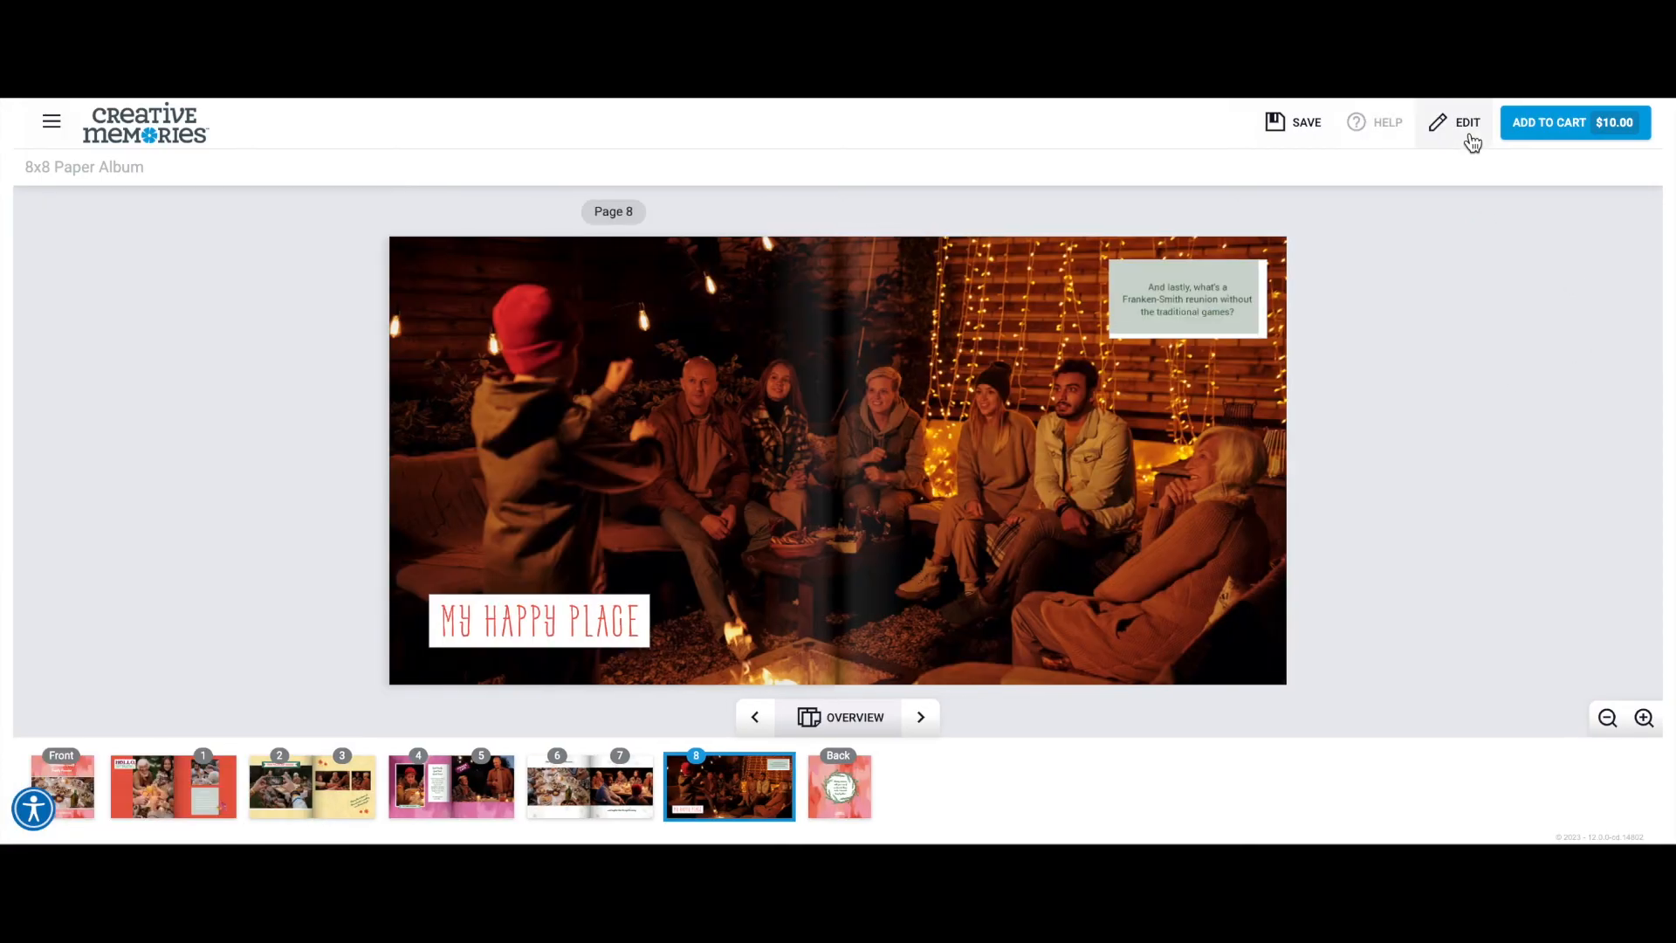
left_click(1471, 141)
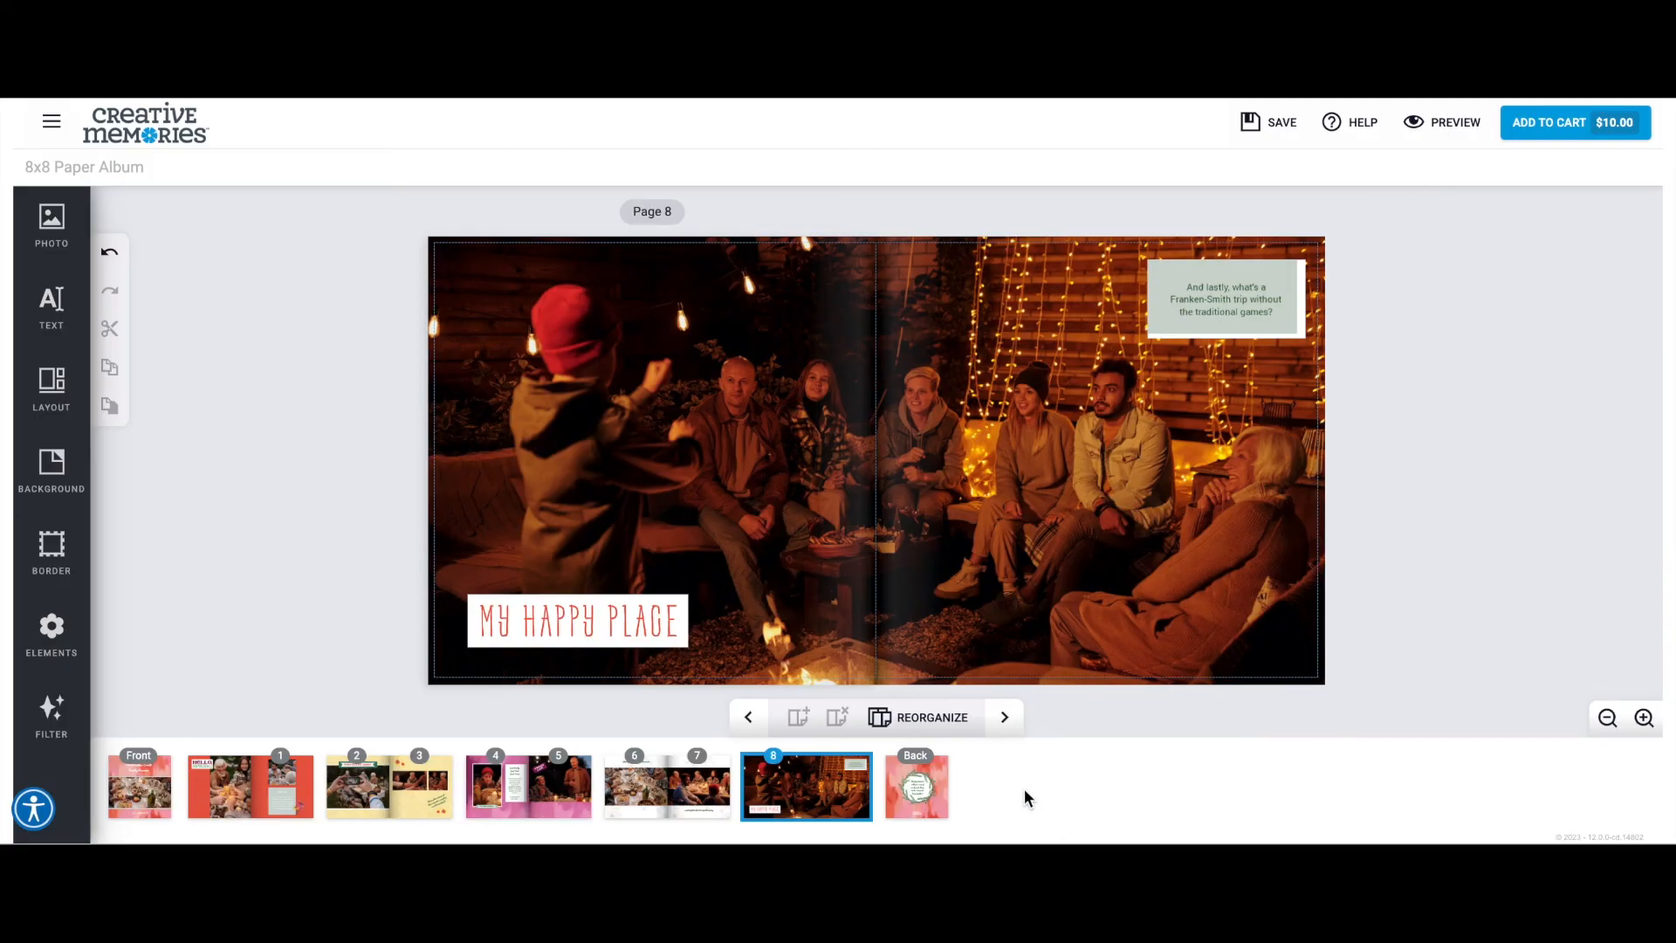
left_click(1004, 718)
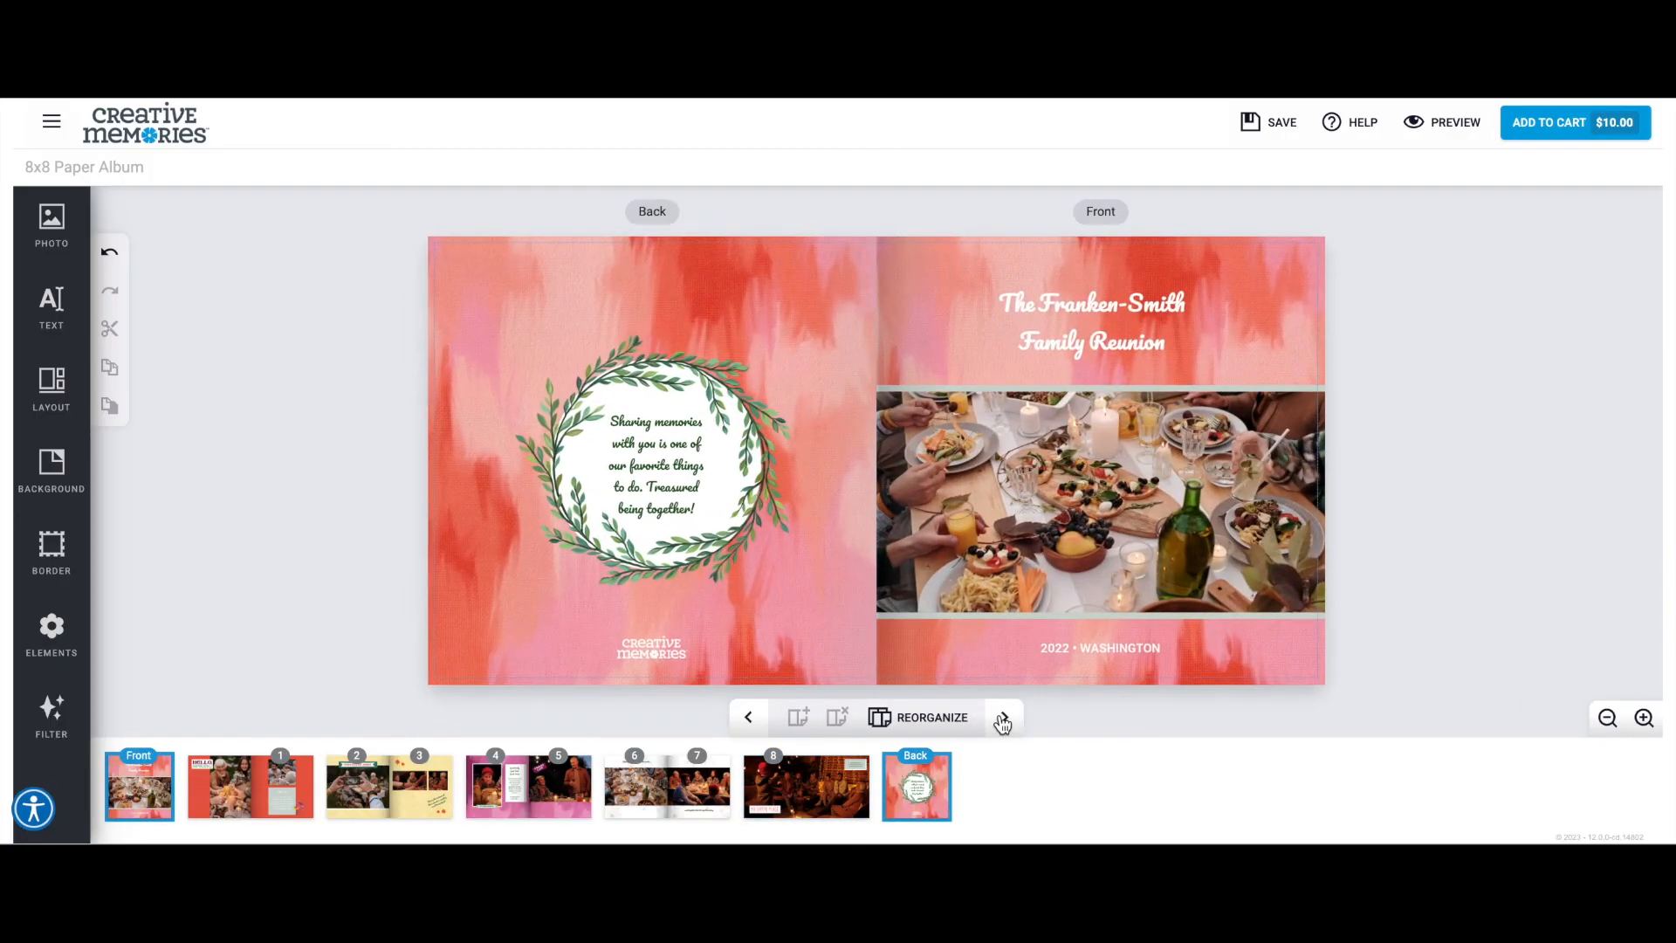
Preview the album and page through every spread, starting and ending at the covers, to check the finished layouts.
left_click(1448, 133)
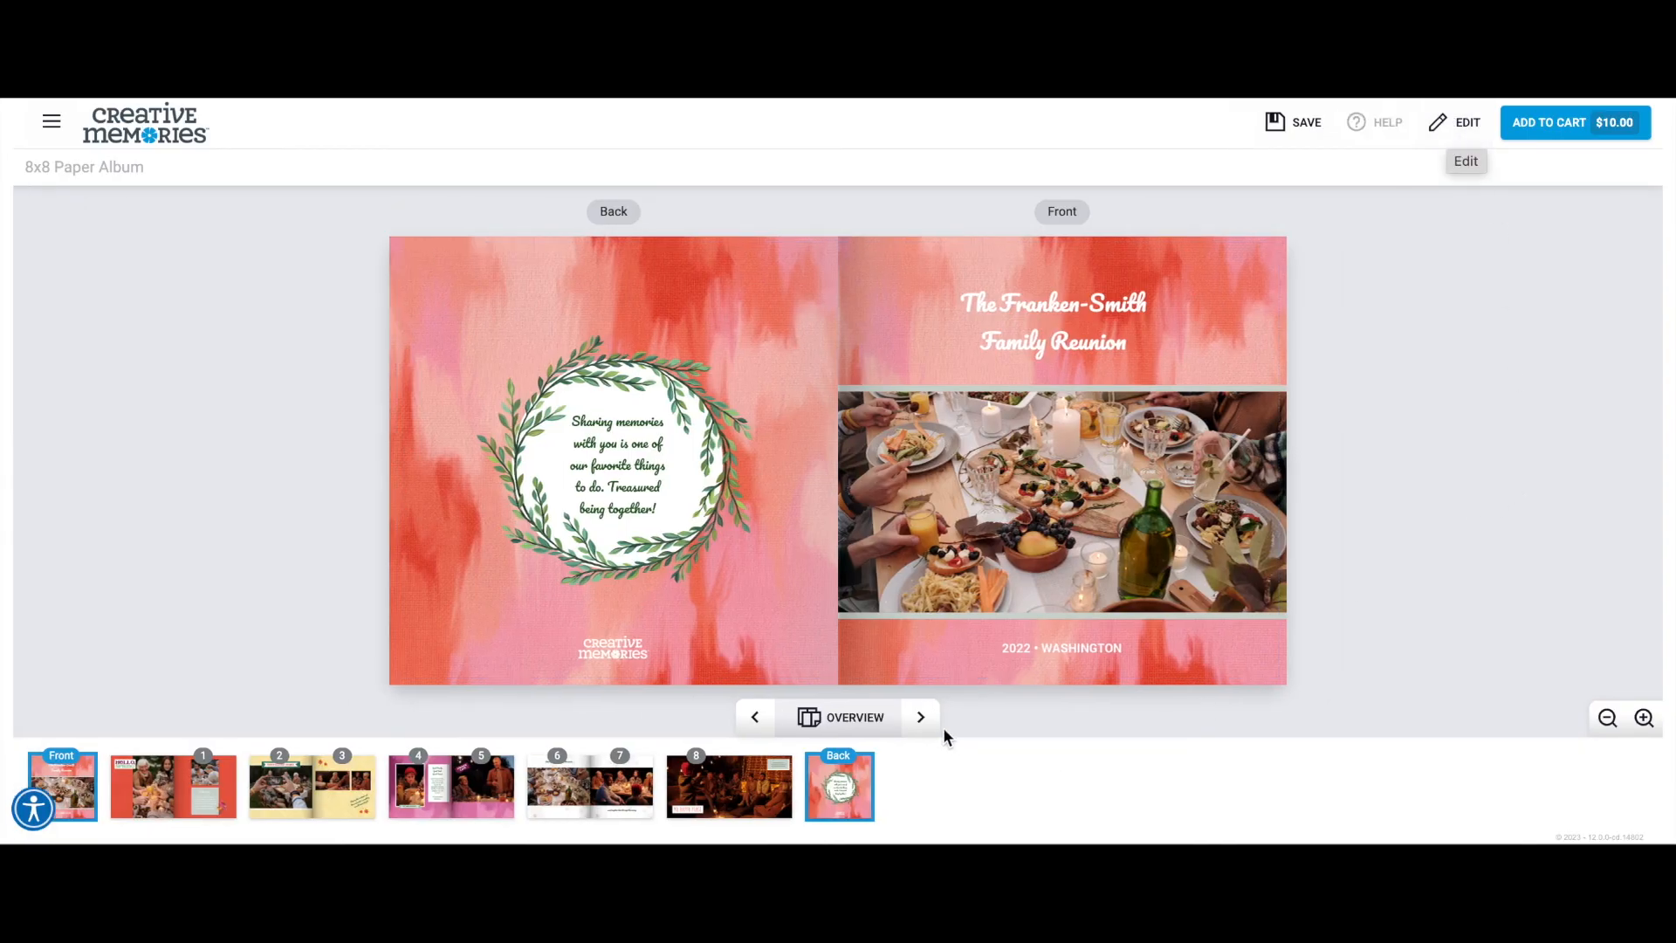
left_click(922, 719)
left_click(921, 720)
left_click(921, 720)
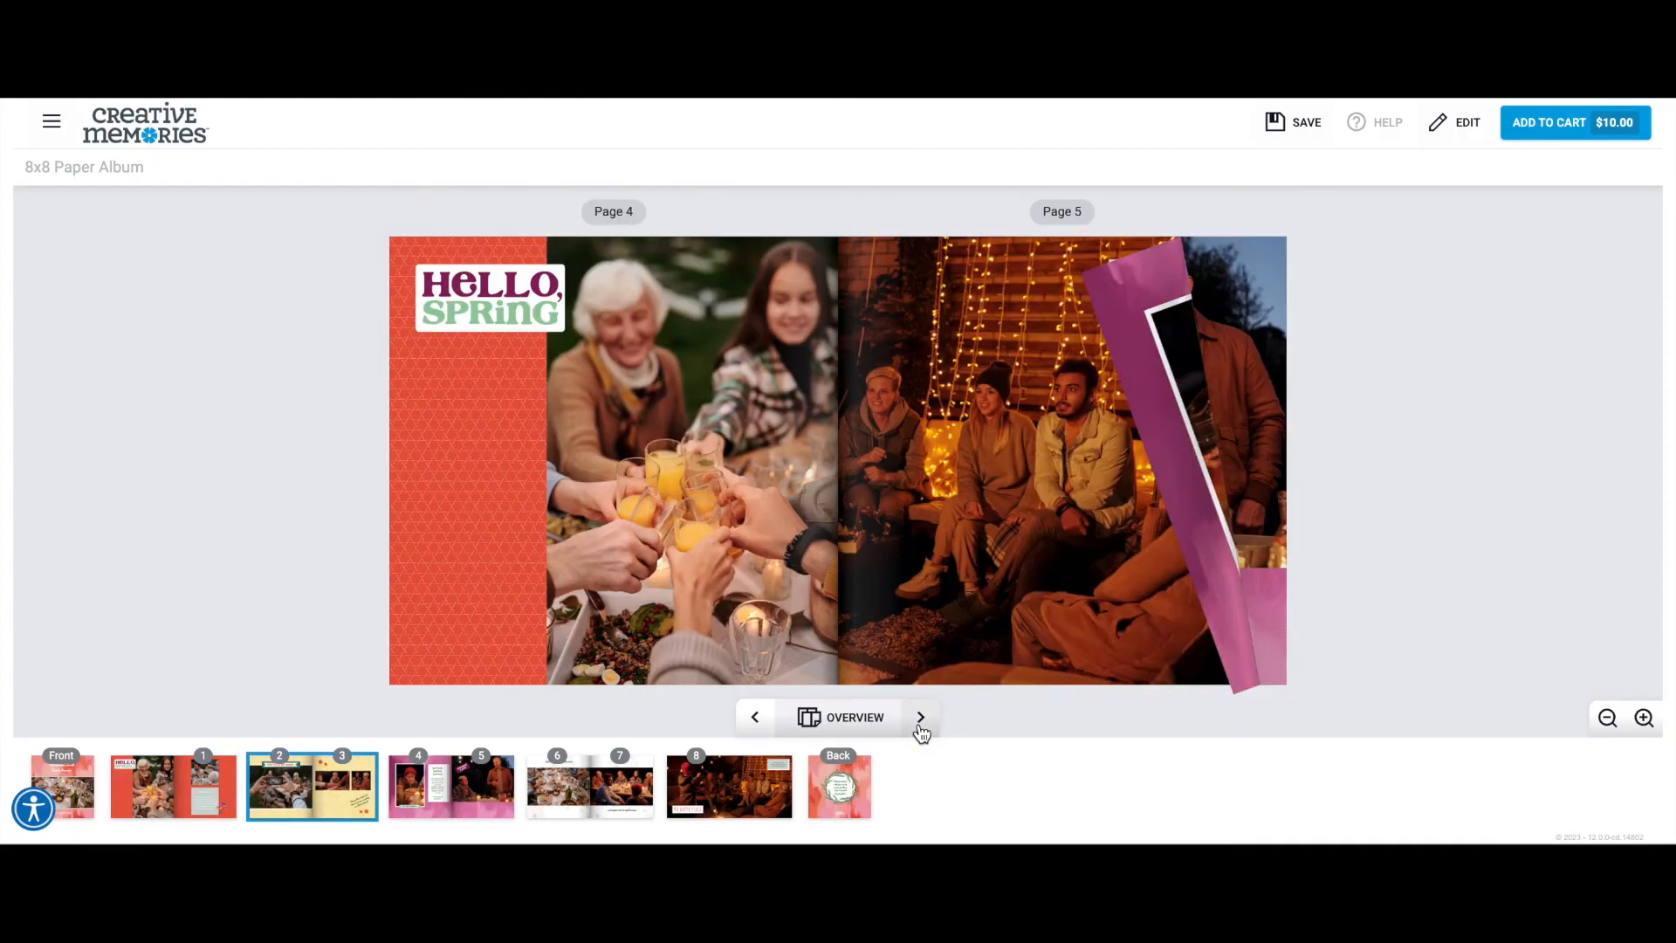
left_click(921, 721)
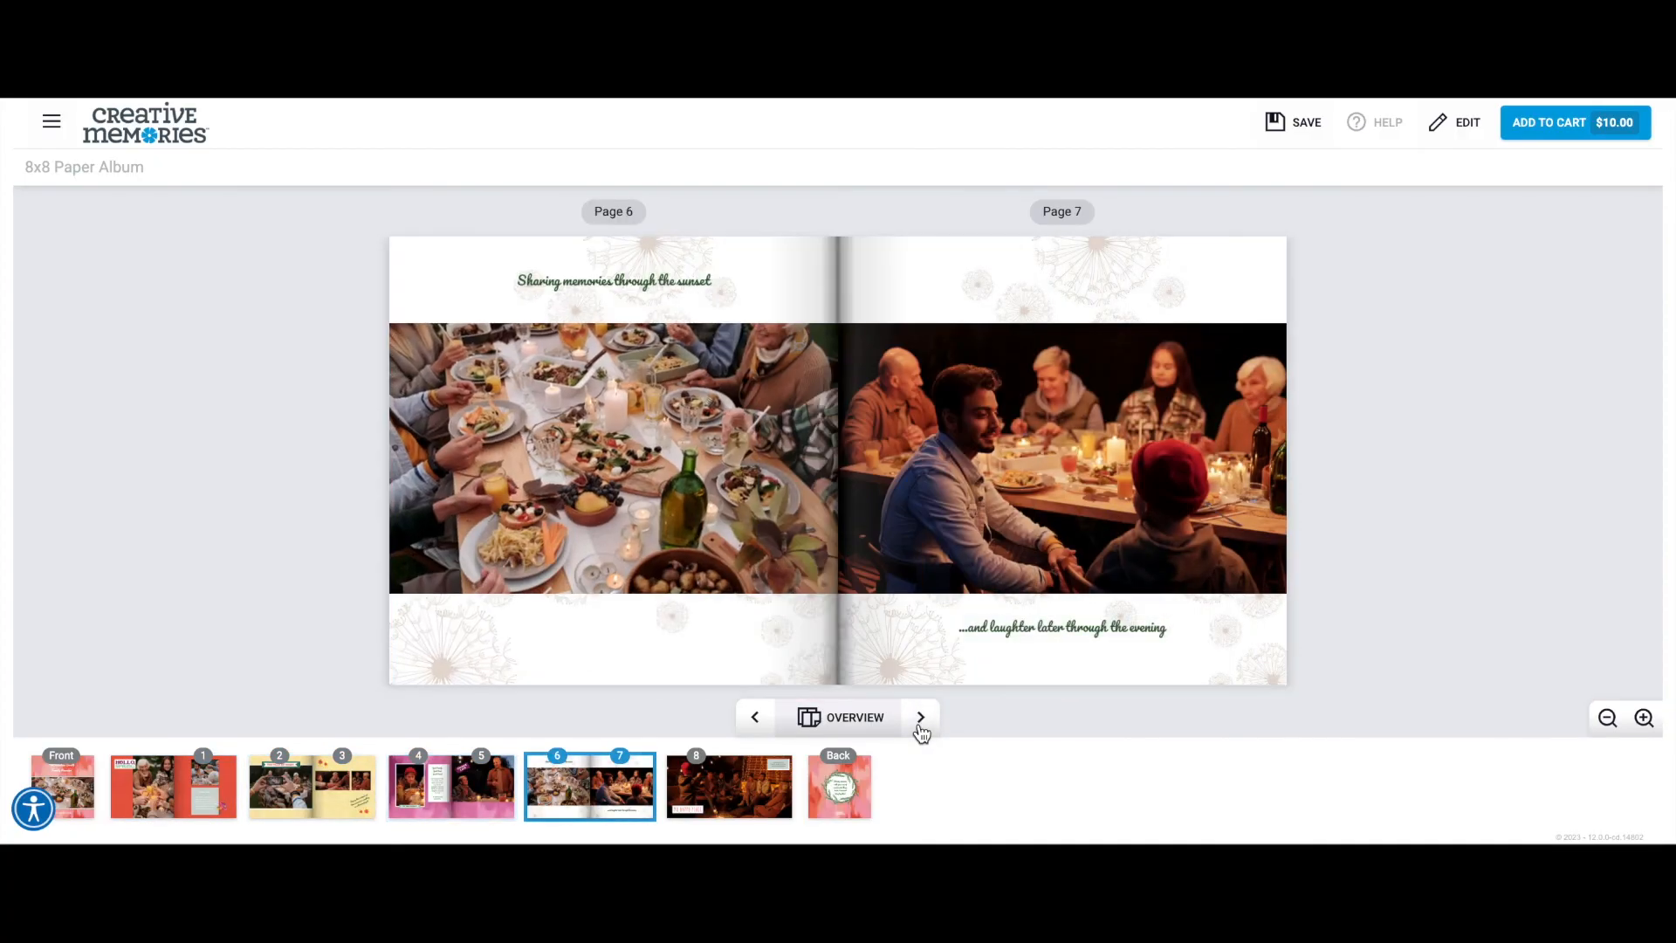
left_click(921, 721)
left_click(921, 719)
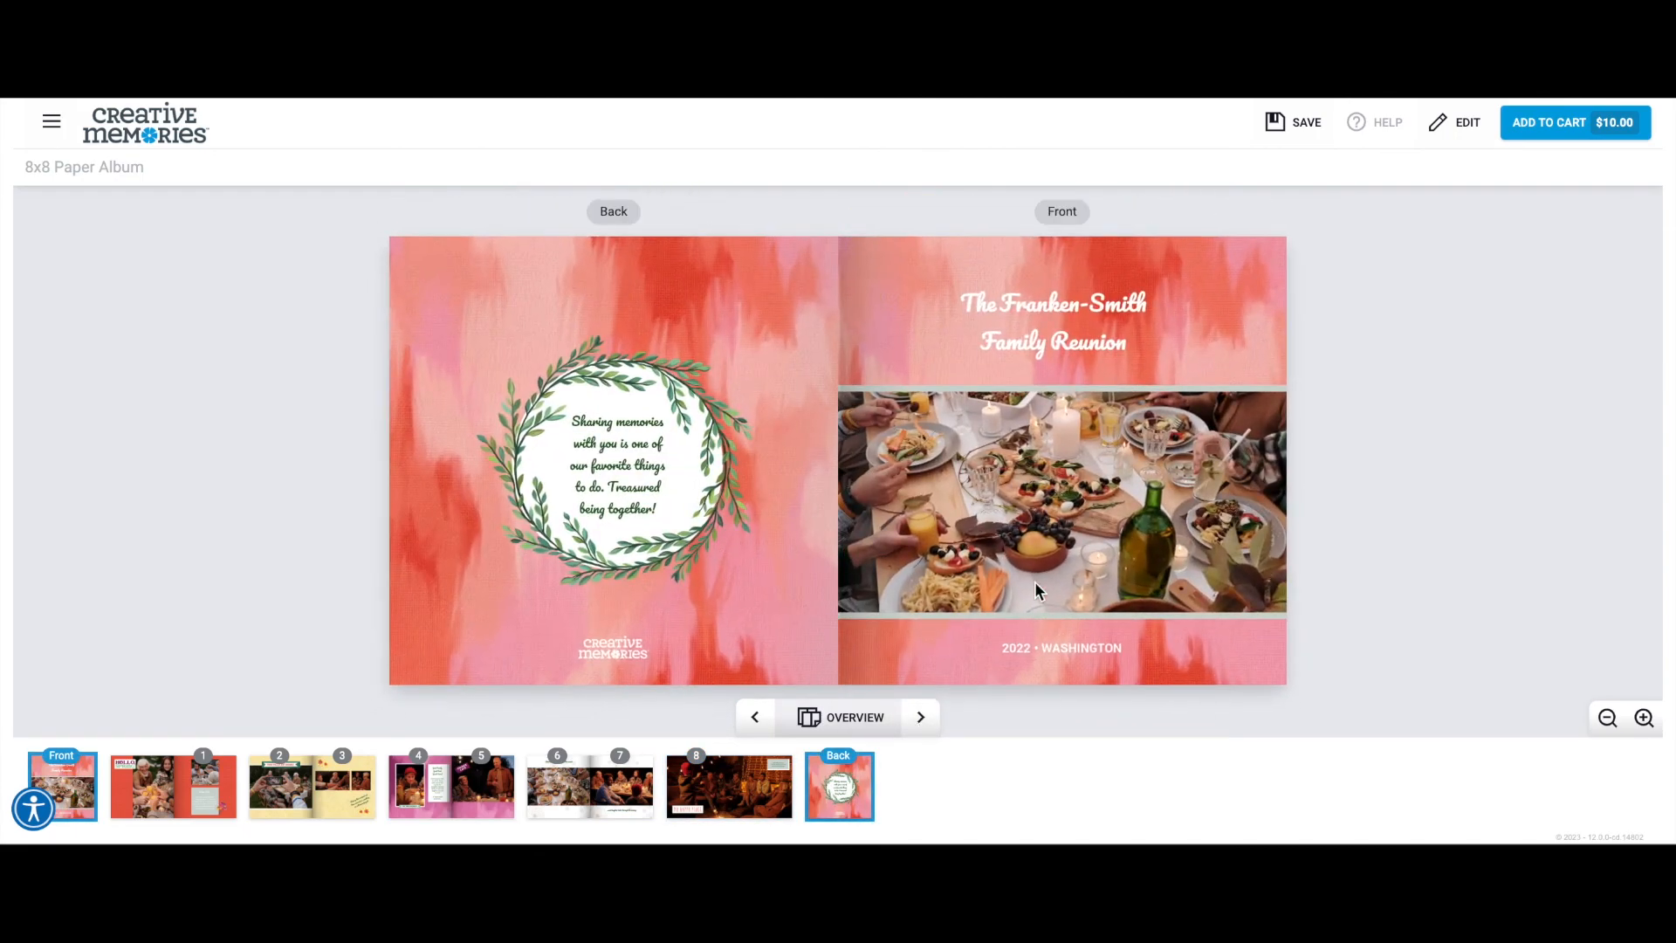
Show all album pages in the preview overview and start adding the album to the cart.
left_click(1606, 719)
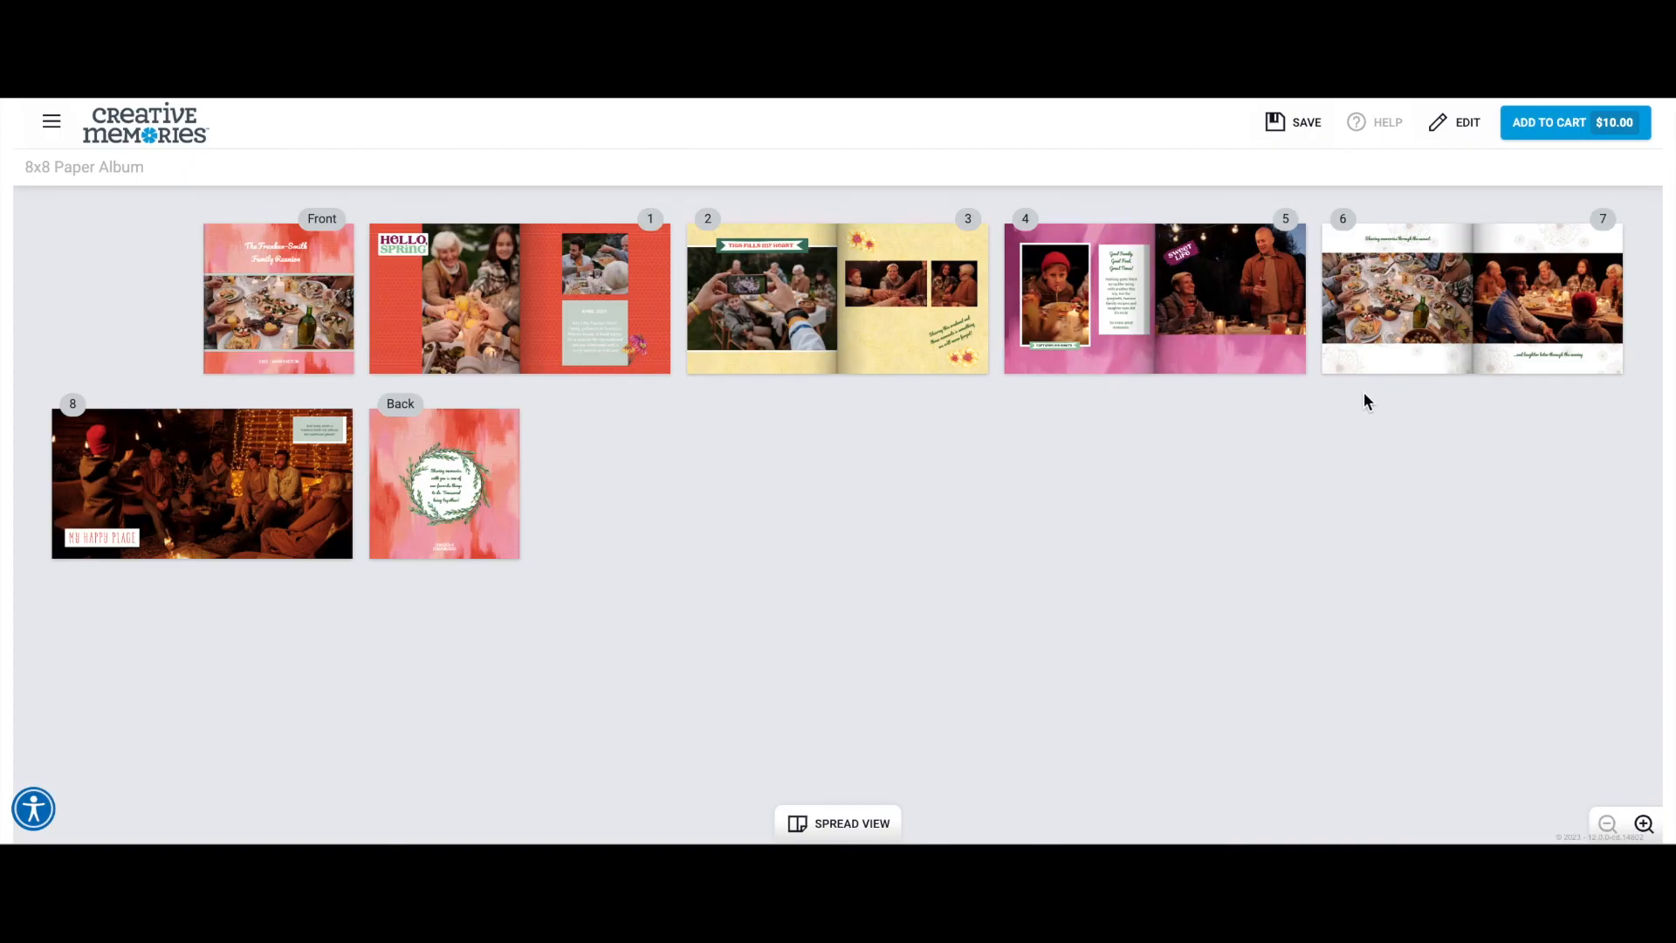
left_click(1543, 147)
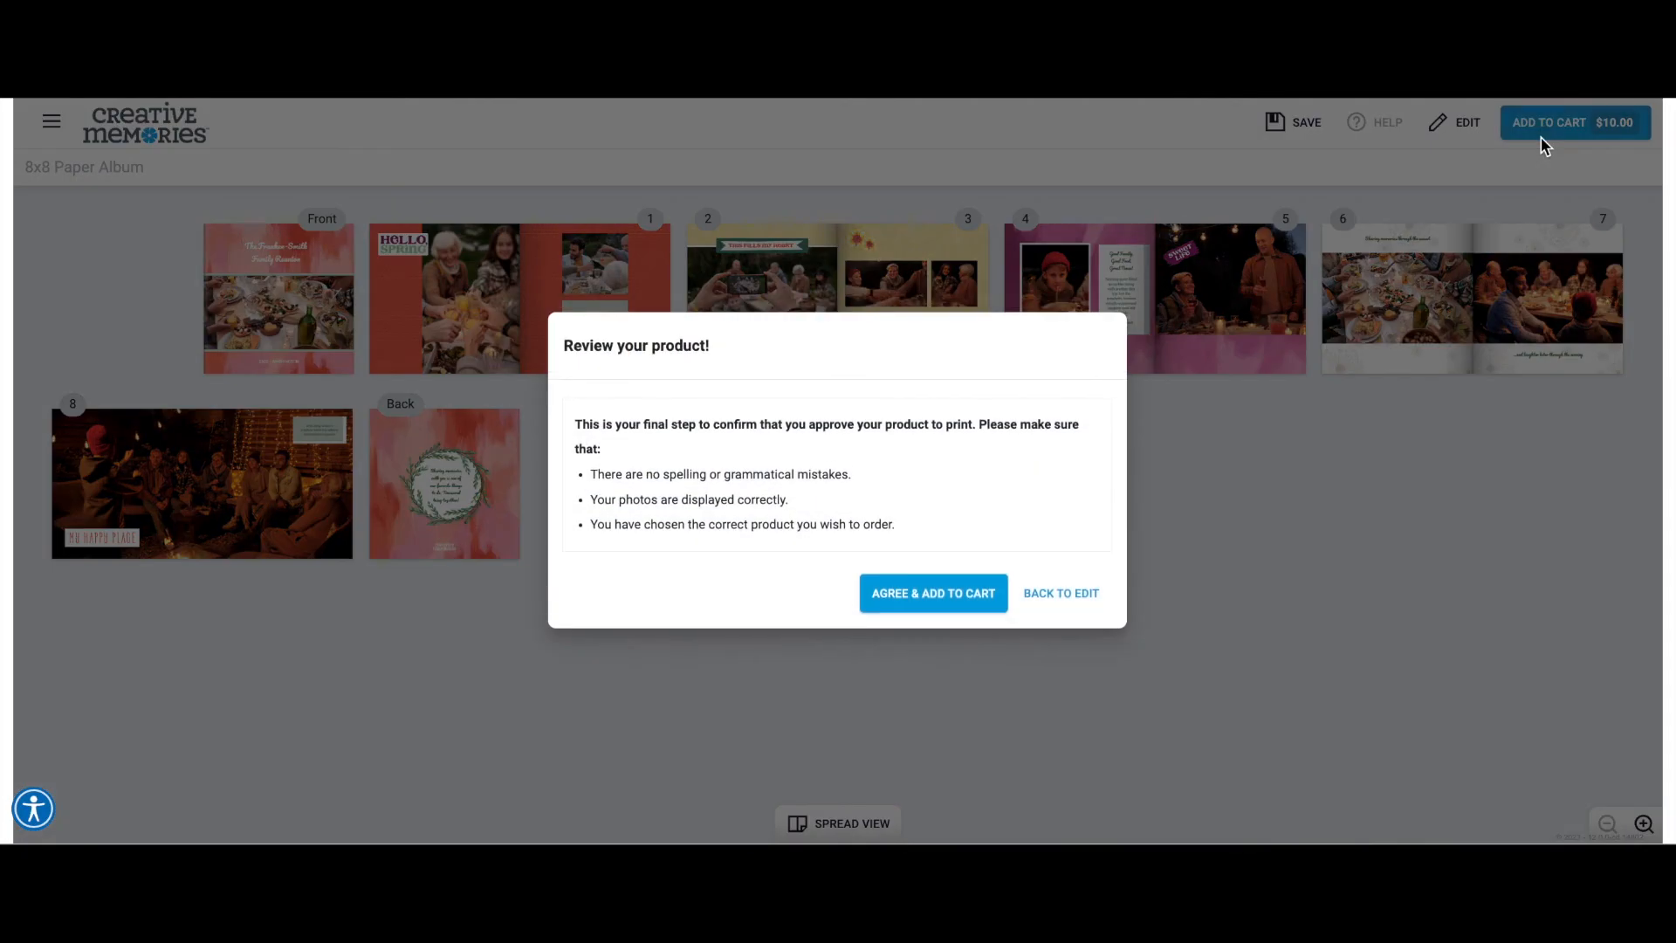